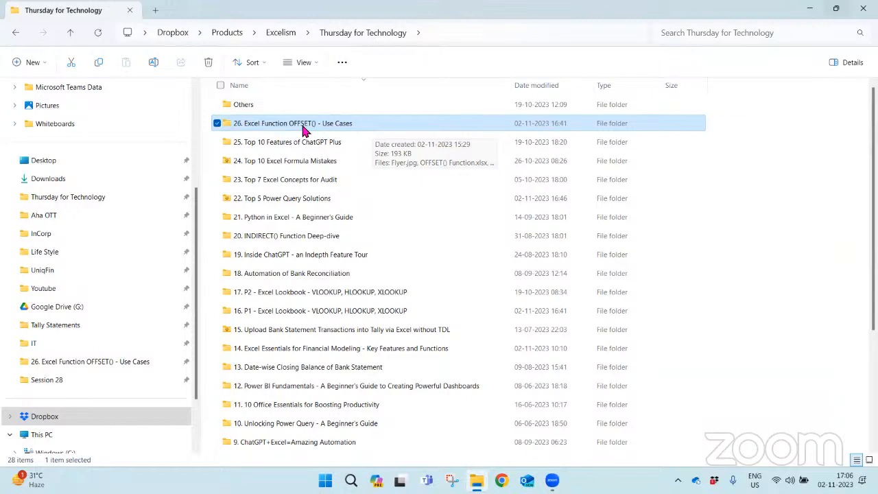
- Open OFFSET() Function.xlsx from the "26. Excel Function OFFSET() - Use Cases" folder and set the sheet zoom to 180%
{"action": "double_click", "coordinate": [303, 127]}
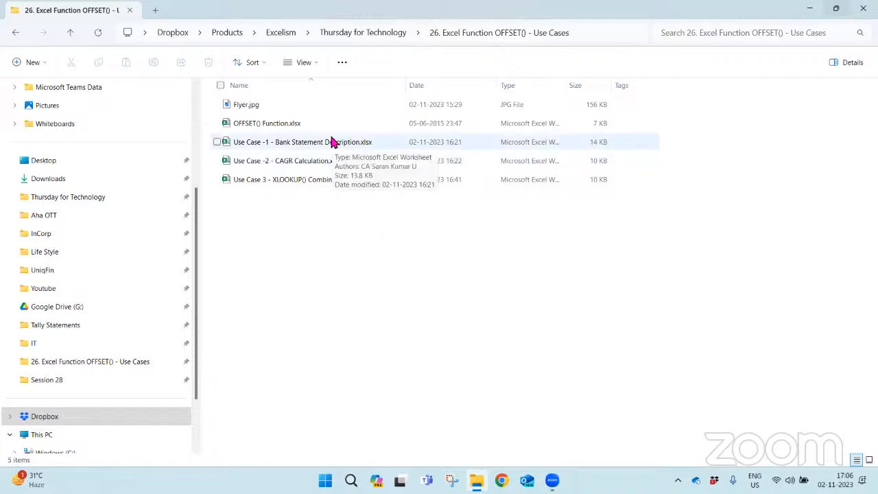
{"action": "double_click", "coordinate": [291, 127]}
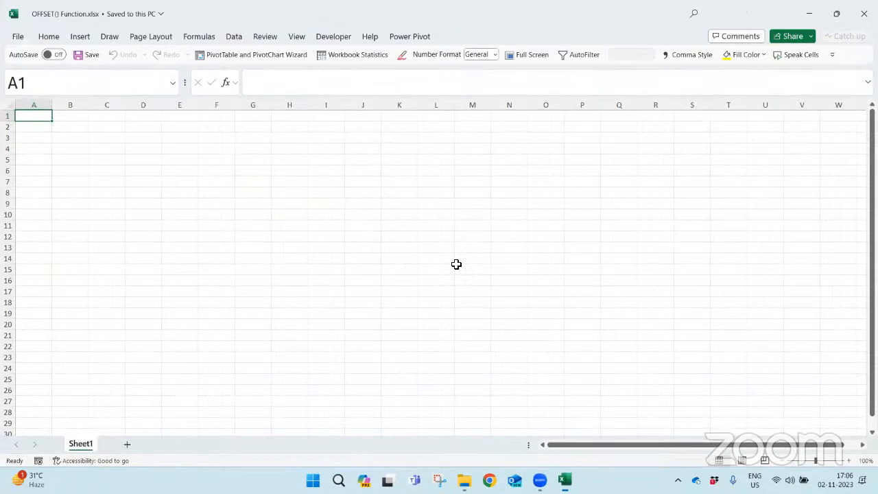
{"action": "left_click", "coordinate": [849, 460]}
{"action": "left_click", "coordinate": [849, 460]}
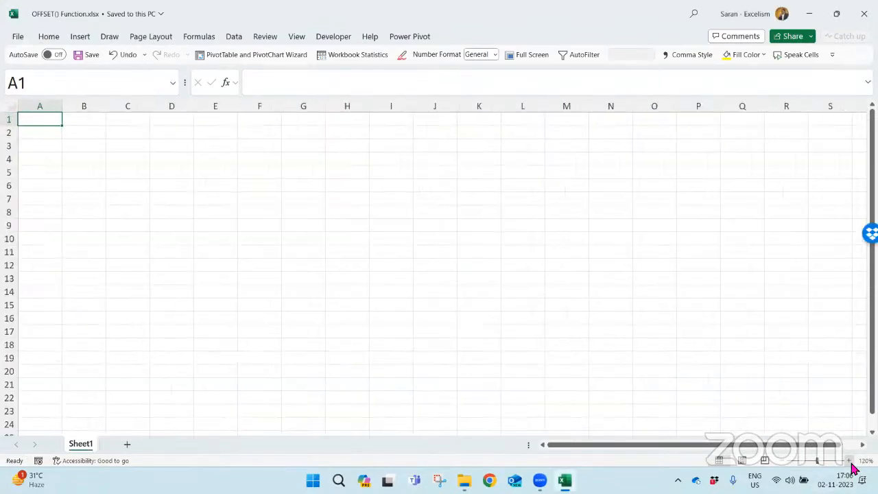
{"action": "left_click", "coordinate": [850, 460]}
{"action": "left_click", "coordinate": [849, 460]}
{"action": "left_click", "coordinate": [850, 461]}
{"action": "left_click", "coordinate": [850, 461]}
{"action": "left_click", "coordinate": [849, 461]}
{"action": "left_click", "coordinate": [850, 461]}
{"action": "left_click", "coordinate": [849, 461]}
{"action": "left_click", "coordinate": [850, 461]}
{"action": "left_click", "coordinate": [850, 460]}
{"action": "left_click", "coordinate": [850, 461]}
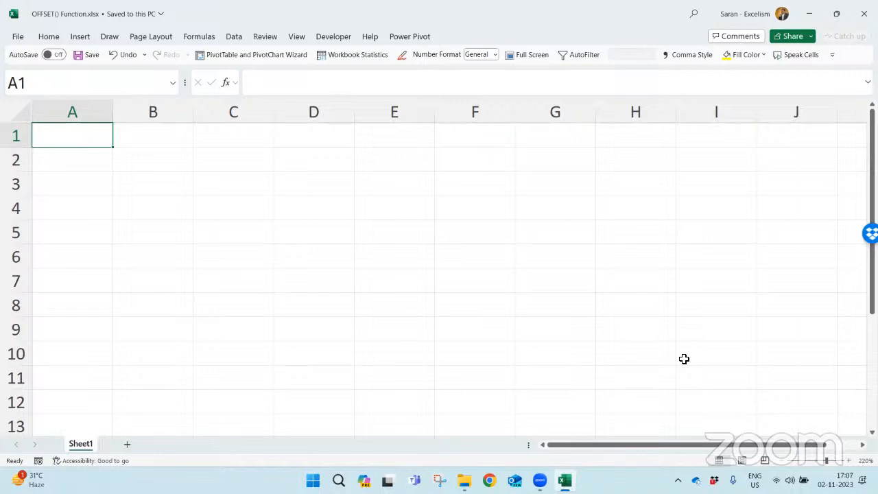
{"action": "left_click", "coordinate": [784, 461]}
{"action": "left_click", "coordinate": [784, 461]}
{"action": "left_click", "coordinate": [784, 461]}
{"action": "left_click", "coordinate": [786, 465]}
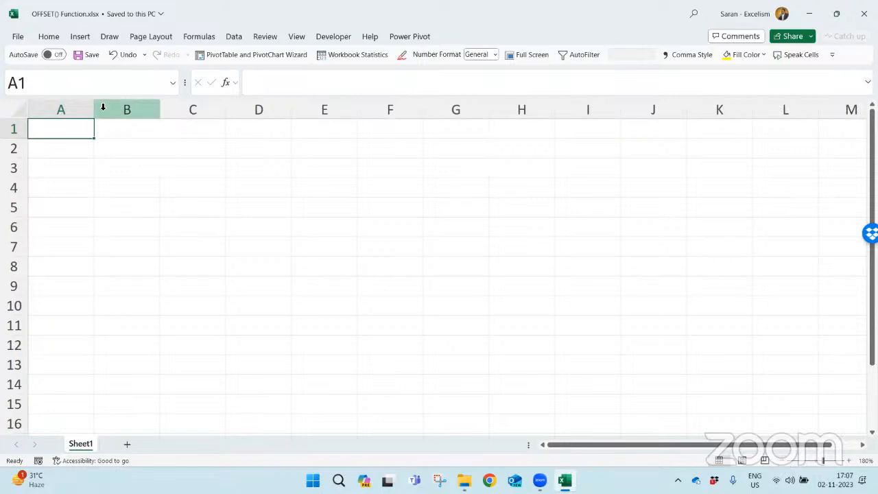
- Narrow columns A through O together to about half their width and return to cell A1
{"action": "left_click", "coordinate": [71, 107]}
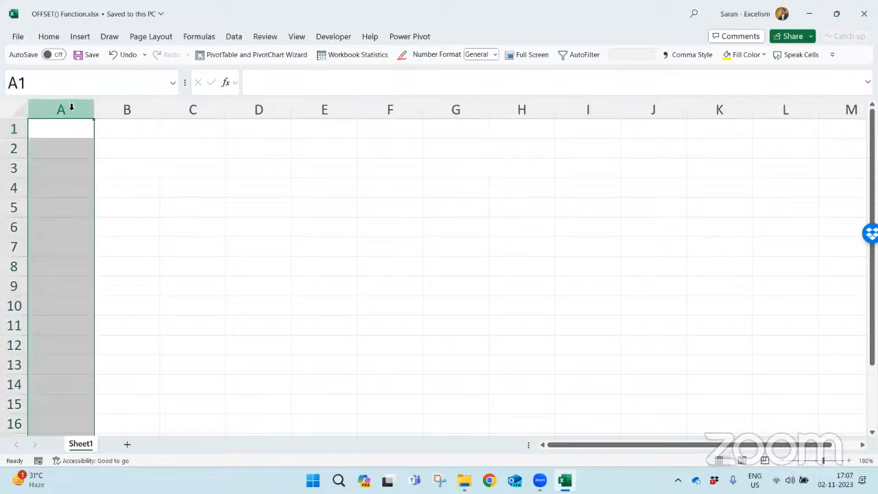
{"action": "left_click_drag", "start_coordinate": [72, 107], "coordinate": [823, 110]}
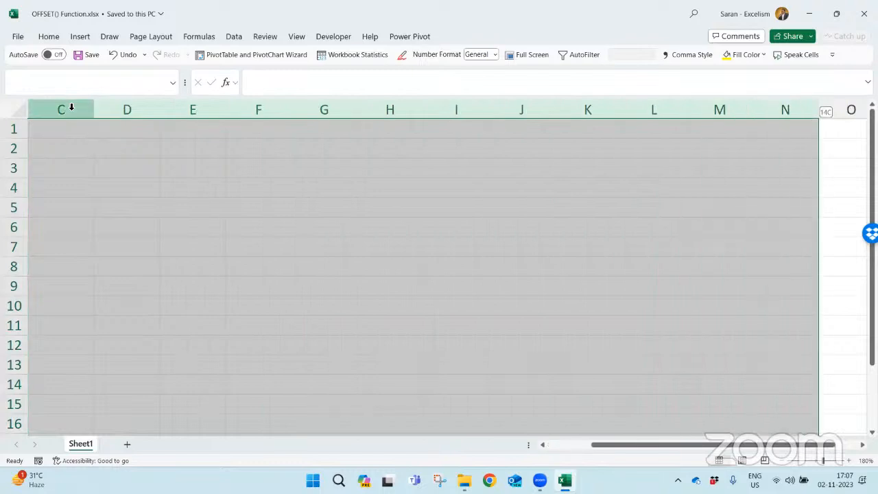
{"action": "key", "text": "shift+Right"}
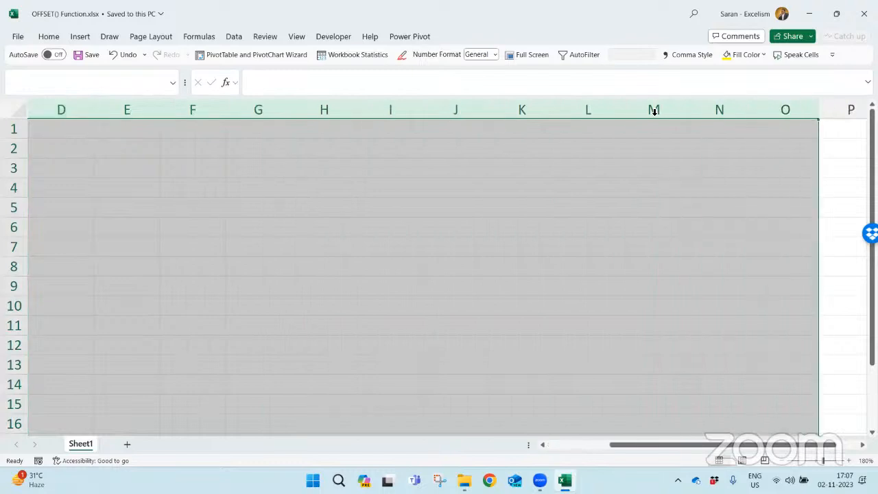
{"action": "left_click_drag", "start_coordinate": [686, 111], "coordinate": [658, 110]}
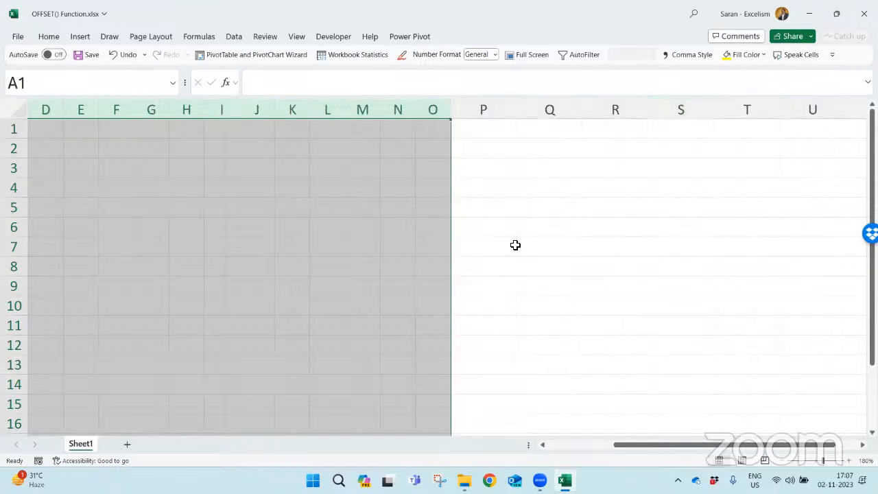
{"action": "key", "text": "ctrl+Home"}
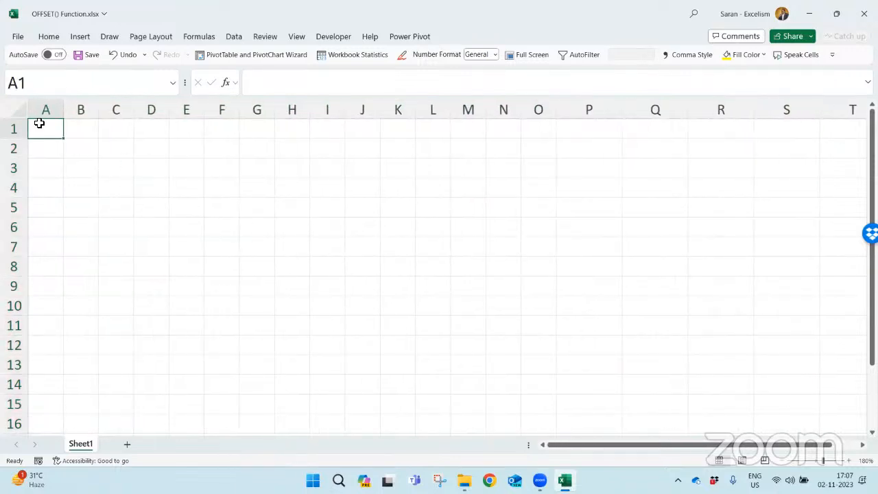
- Fill the range A1:O15 with a light grey background colour
{"action": "left_click_drag", "start_coordinate": [35, 126], "coordinate": [550, 406]}
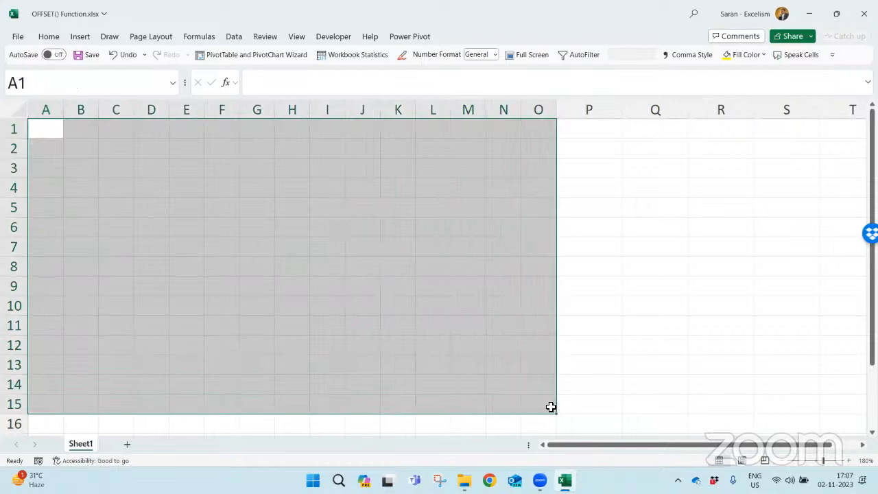
{"action": "left_click", "coordinate": [52, 39]}
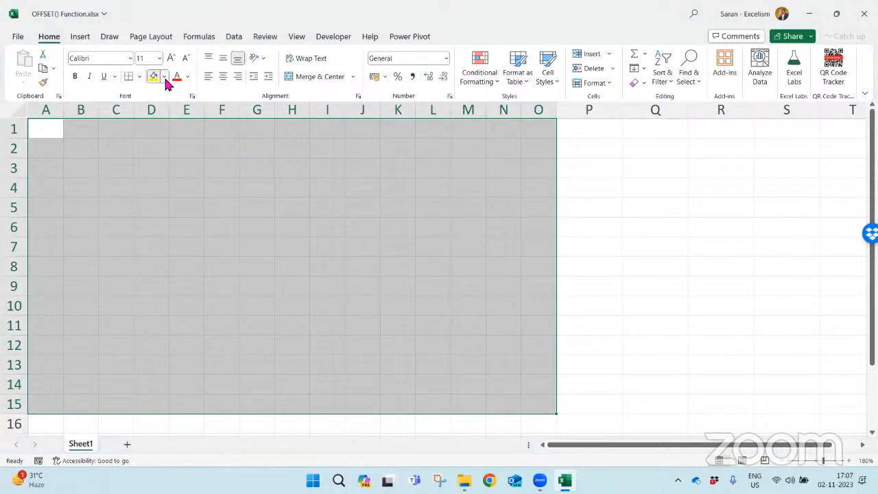
{"action": "left_click", "coordinate": [165, 77]}
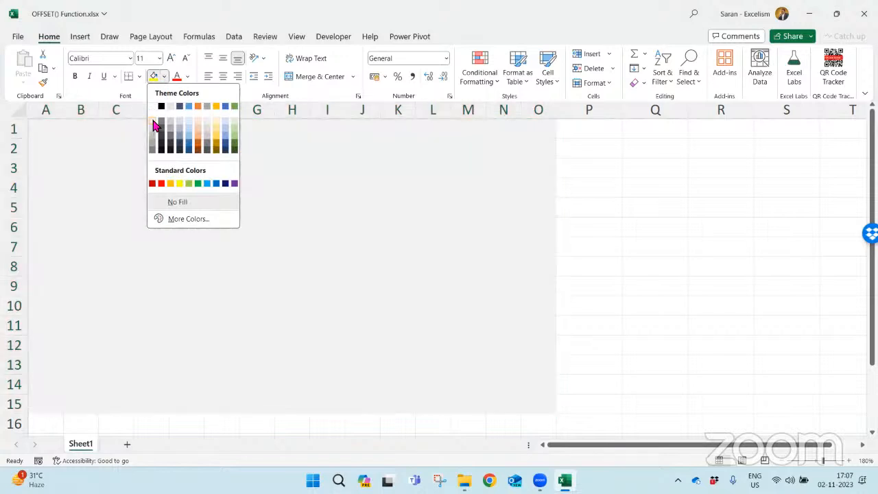
{"action": "left_click", "coordinate": [153, 132]}
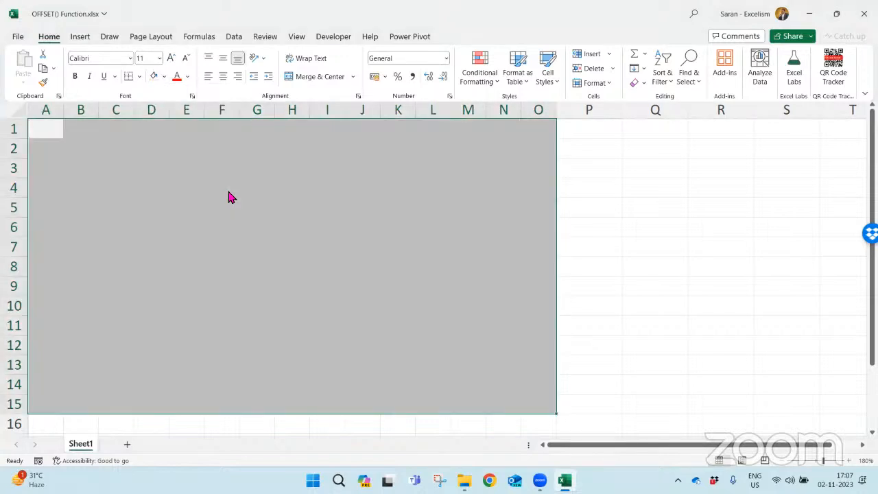
- Enter =RANDBETWEEN(0,5) in every cell of the range A1:O15 at once
{"action": "type", "text": "=ra"}
{"action": "key", "text": "Down"}
{"action": "key", "text": "Down"}
{"action": "key", "text": "Down"}
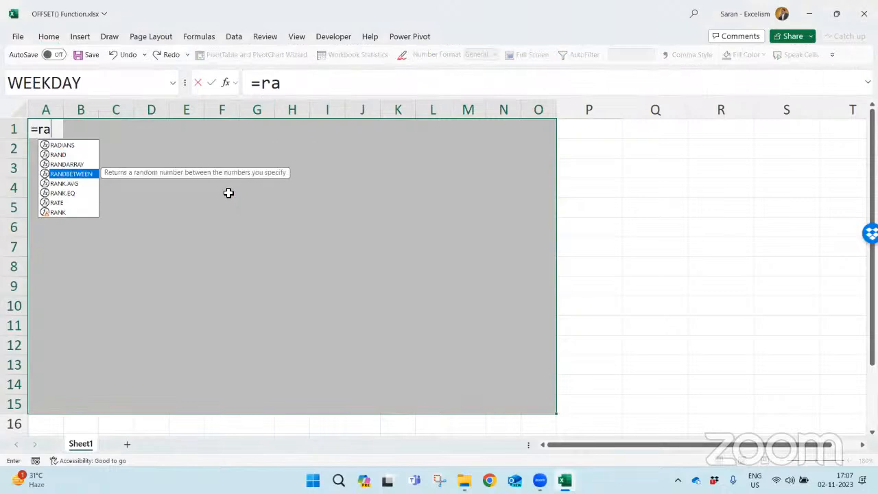
{"action": "key", "text": "Tab"}
{"action": "type", "text": "0,5"}
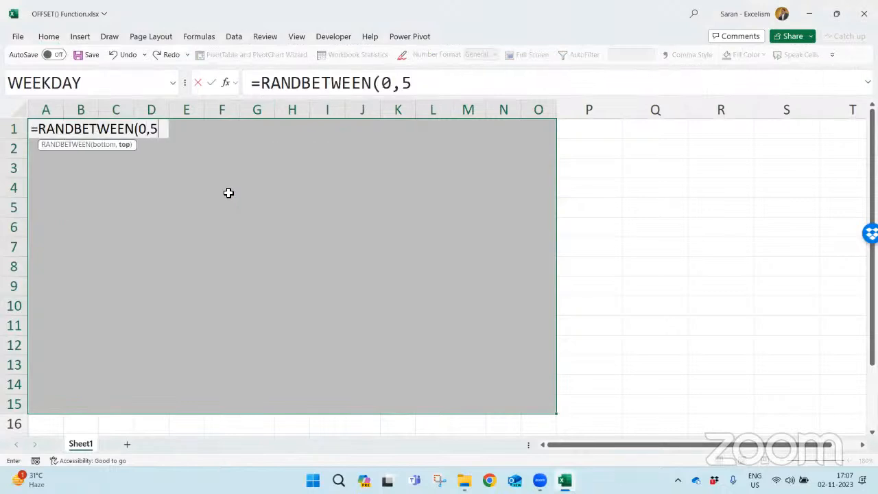
{"action": "type", "text": ")"}
{"action": "key", "text": "ctrl+Return"}
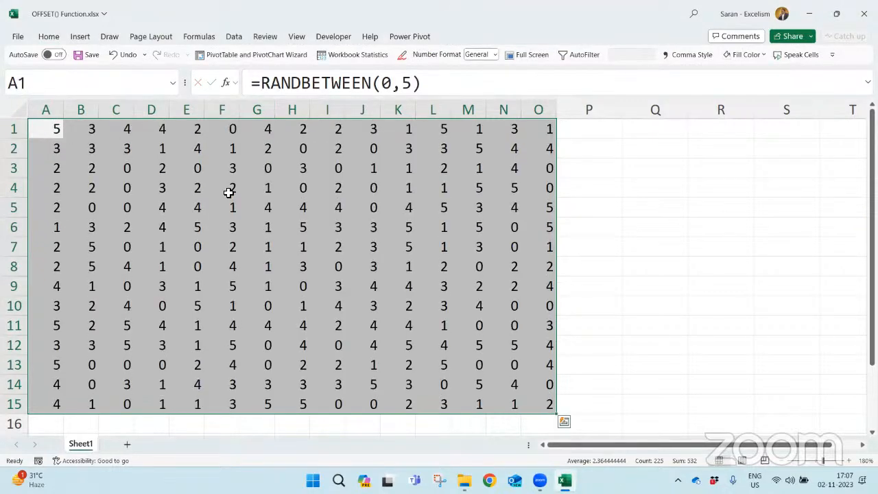
{"action": "key", "text": "ctrl+c"}
{"action": "key", "text": "ctrl+alt+v"}
{"action": "key", "text": "v"}
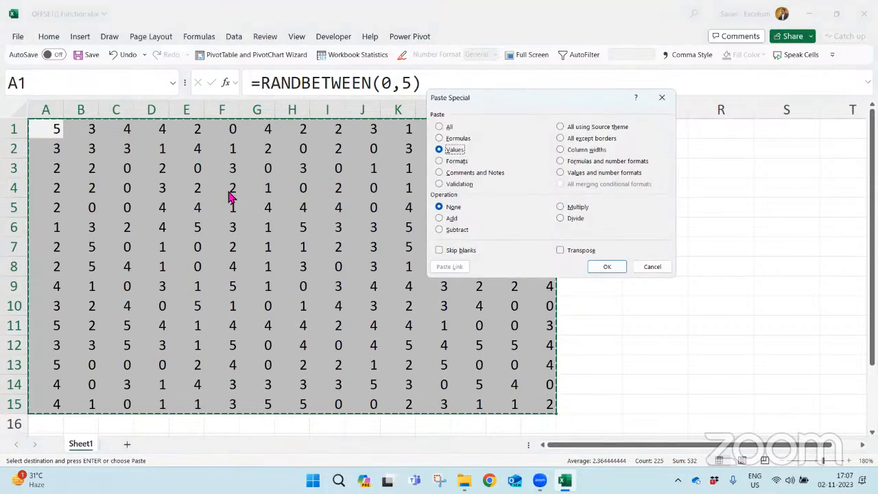
{"action": "key", "text": "Return"}
{"action": "key", "text": "Escape"}
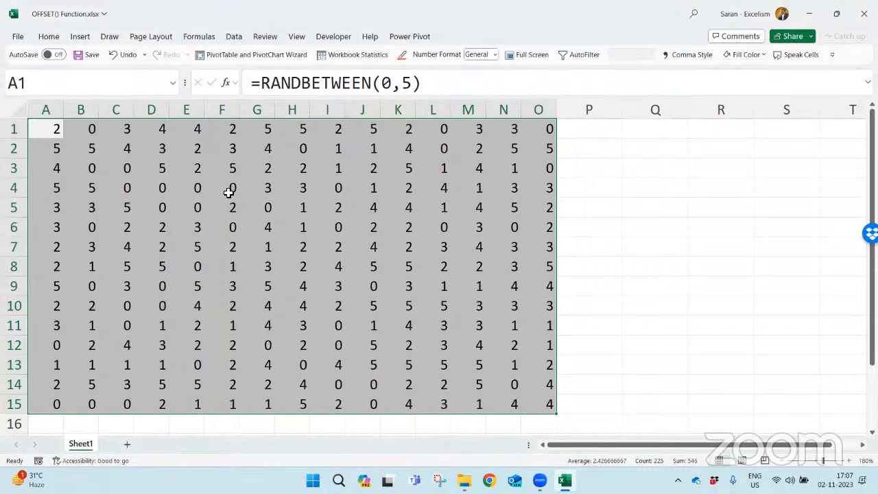
- Recalculate the sheet several times to regenerate the random numbers in A1:O15
{"action": "key", "text": "F9"}
{"action": "key", "text": "F9"}
{"action": "key", "text": "F9"}
{"action": "key", "text": "F9"}
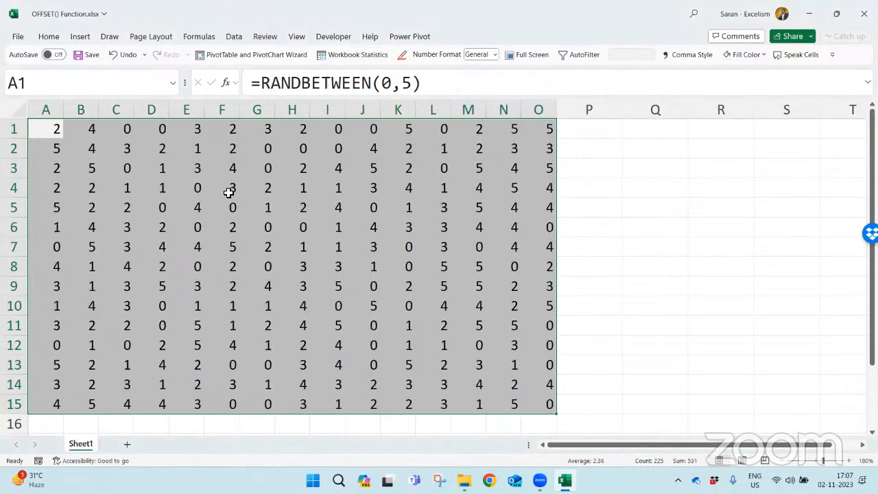
{"action": "key", "text": "F9"}
- Replace the RANDBETWEEN formulas in A1:O15 with their values by copying the range and pasting values only over it
{"action": "key", "text": "ctrl+c"}
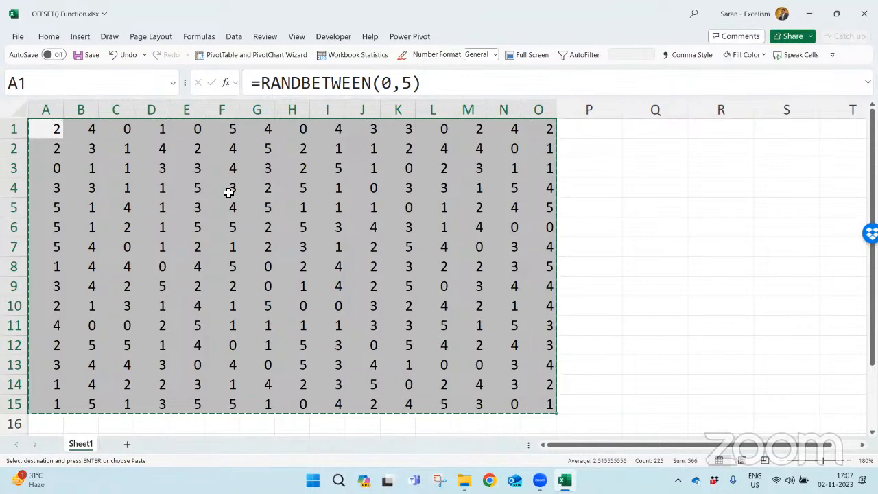
{"action": "key", "text": "ctrl+alt+v"}
{"action": "key", "text": "v"}
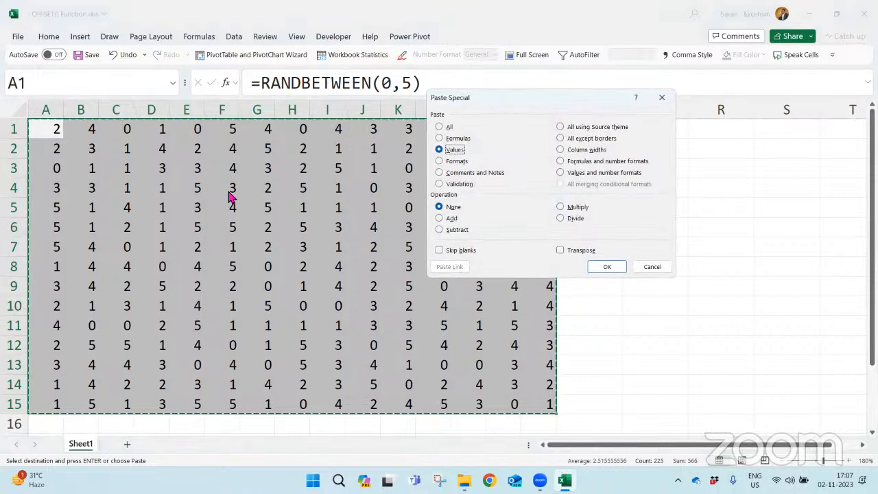
{"action": "key", "text": "Return"}
{"action": "key", "text": "Escape"}
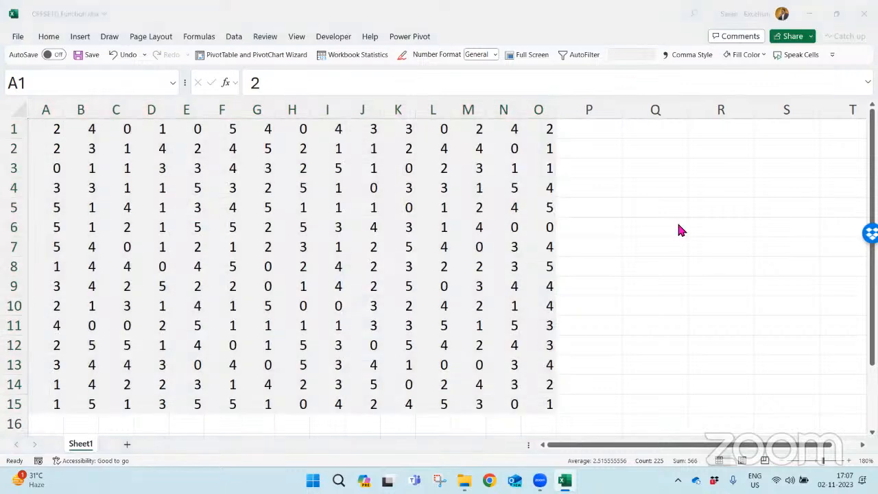
{"action": "left_click", "coordinate": [476, 252]}
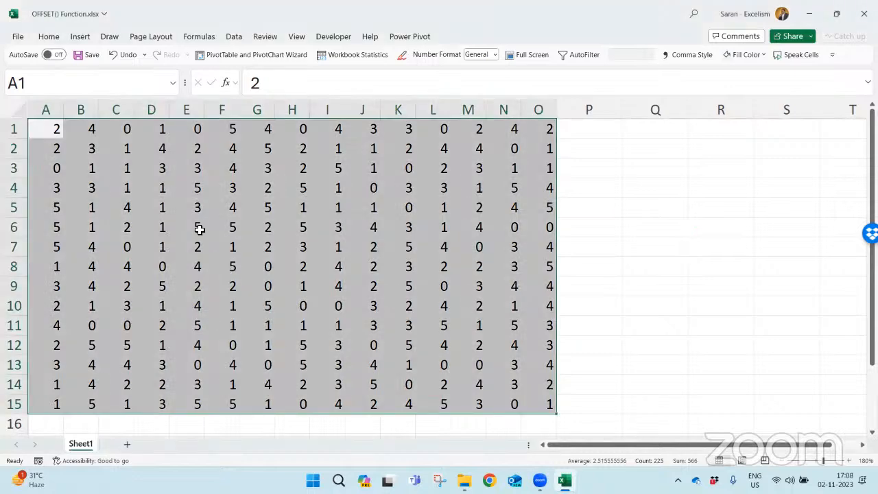
{"action": "left_click", "coordinate": [323, 271]}
{"action": "key", "text": "ctrl+Home"}
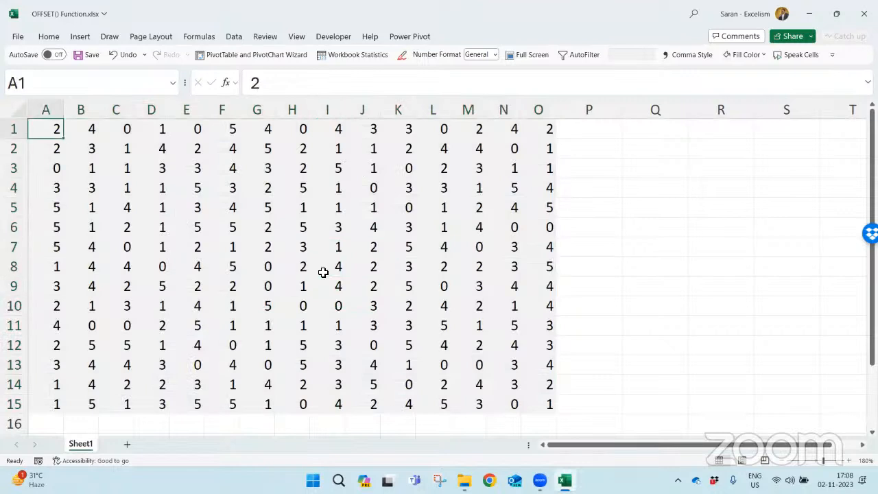
{"action": "key", "text": "Right"}
{"action": "key", "text": "Right"}
{"action": "key", "text": "Right"}
{"action": "key", "text": "Right"}
{"action": "key", "text": "Right"}
{"action": "key", "text": "Right"}
{"action": "key", "text": "Right"}
{"action": "key", "text": "Right"}
{"action": "key", "text": "Right"}
{"action": "key", "text": "Right"}
{"action": "key", "text": "Right"}
{"action": "key", "text": "Right"}
{"action": "key", "text": "Right"}
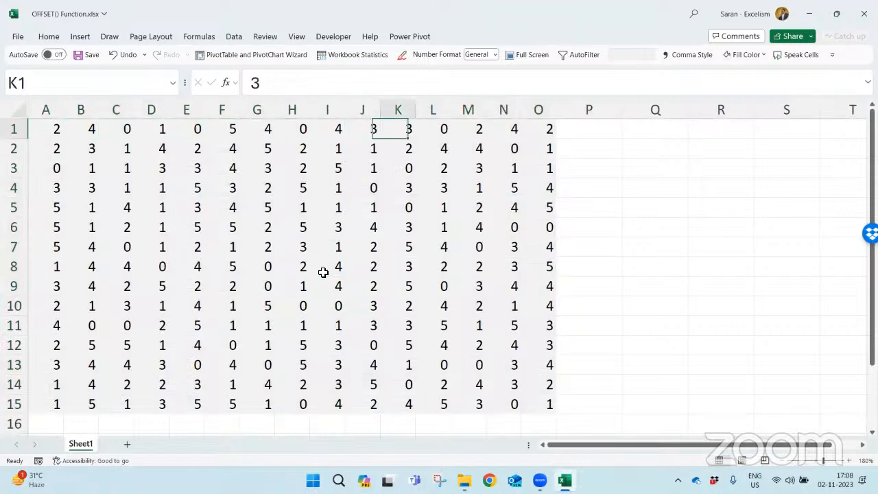
{"action": "key", "text": "Right"}
{"action": "key", "text": "Right"}
{"action": "key", "text": "Right"}
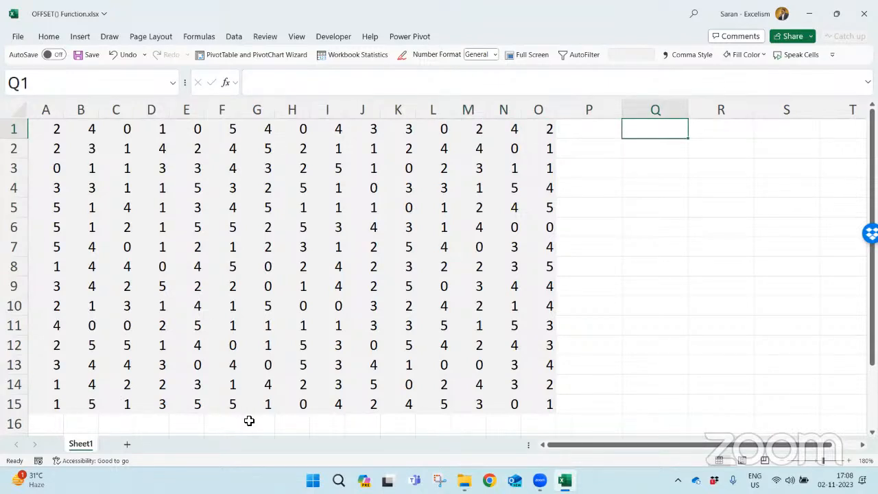
- Add a new worksheet after Sheet1 and set its zoom to 220%
{"action": "left_click", "coordinate": [127, 444]}
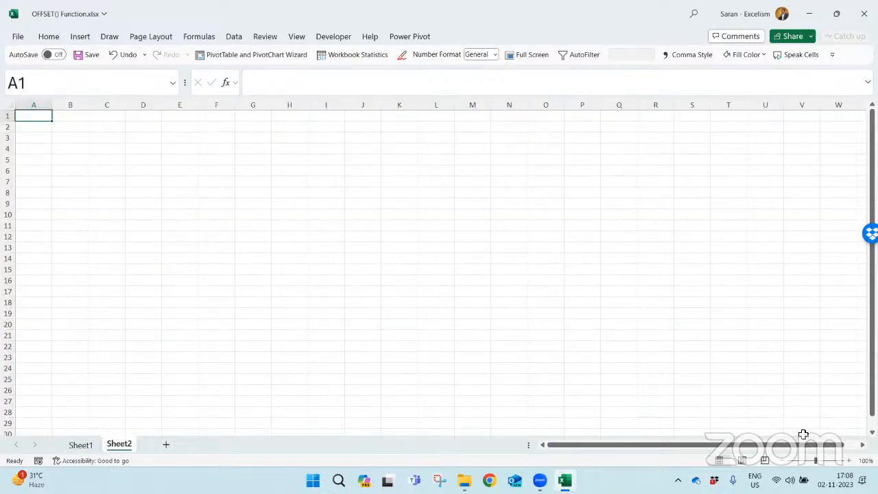
{"action": "left_click", "coordinate": [849, 460]}
{"action": "left_click", "coordinate": [849, 460]}
{"action": "left_click", "coordinate": [849, 460]}
{"action": "left_click", "coordinate": [849, 460]}
{"action": "left_click", "coordinate": [849, 460]}
{"action": "left_click", "coordinate": [849, 460]}
{"action": "left_click", "coordinate": [849, 460]}
{"action": "left_click", "coordinate": [849, 460]}
{"action": "left_click", "coordinate": [849, 460]}
{"action": "left_click", "coordinate": [849, 460]}
{"action": "left_click", "coordinate": [849, 460]}
{"action": "left_click", "coordinate": [849, 460]}
- Start an OFFSET formula in cell A1 of Sheet2, then reduce it to the plain text heading OFFSET
{"action": "type", "text": "="}
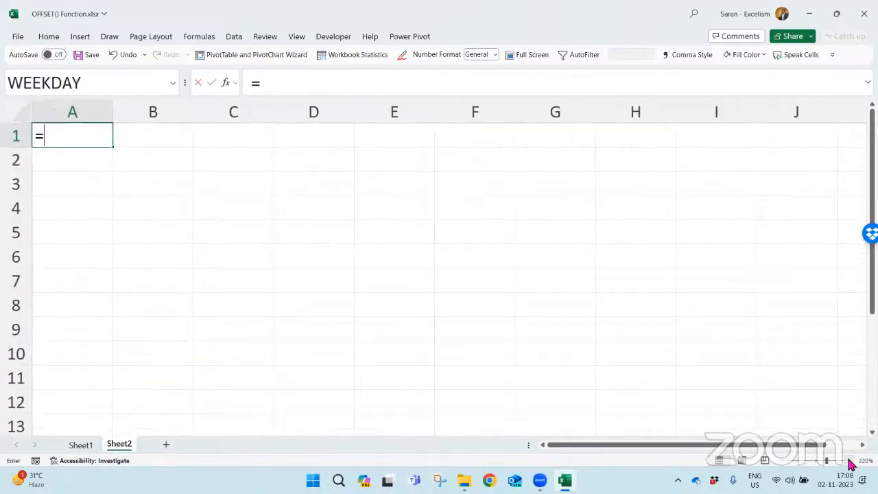
{"action": "type", "text": "off"}
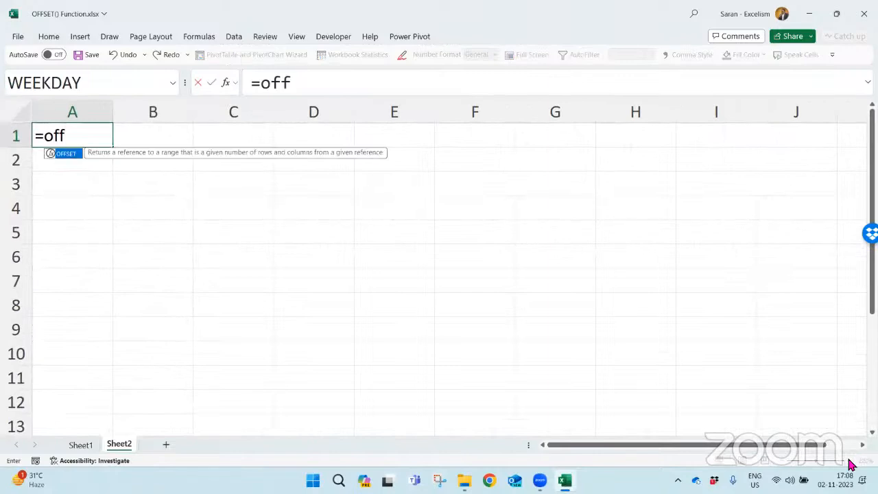
{"action": "key", "text": "Tab"}
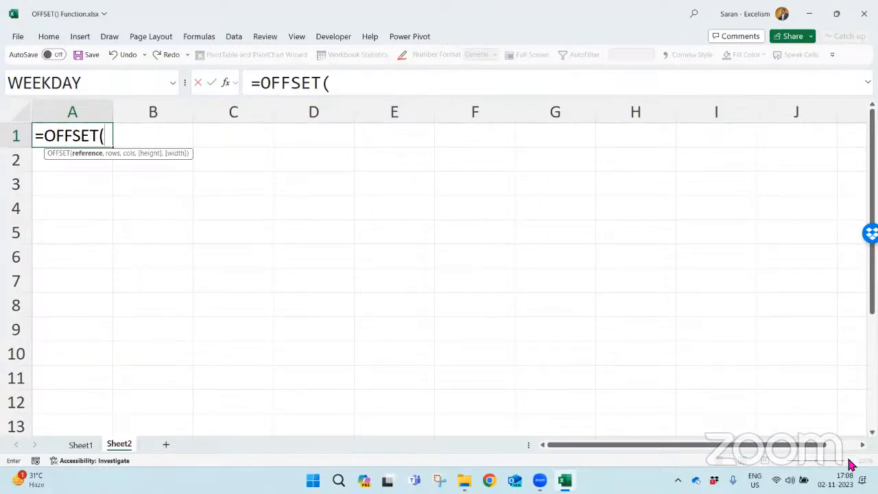
{"action": "key", "text": "BackSpace"}
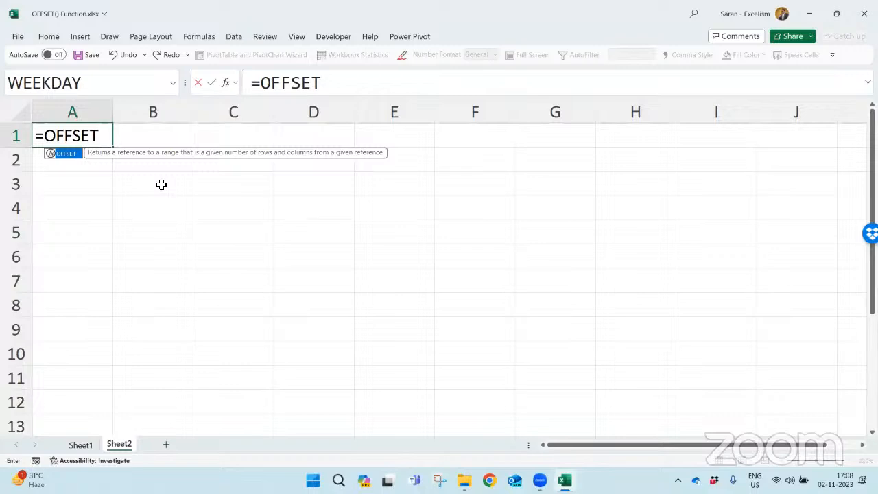
{"action": "left_click", "coordinate": [41, 133]}
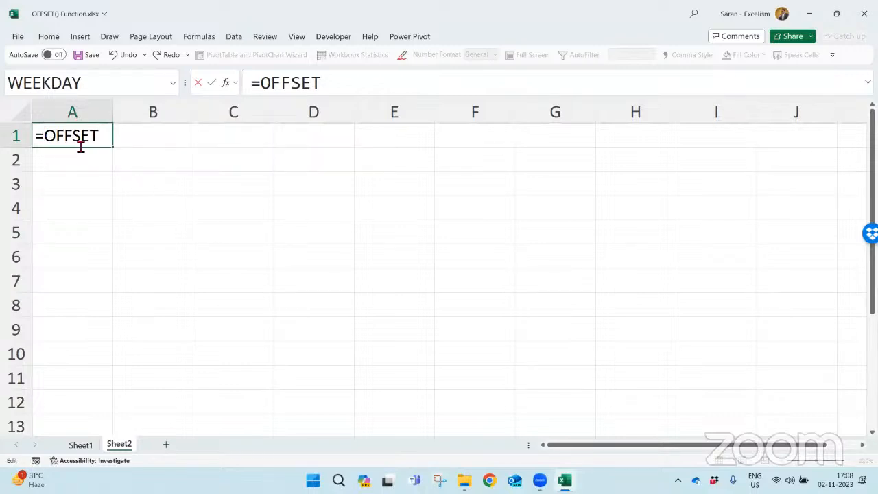
{"action": "key", "text": "BackSpace"}
{"action": "key", "text": "Return"}
{"action": "key", "text": "Return"}
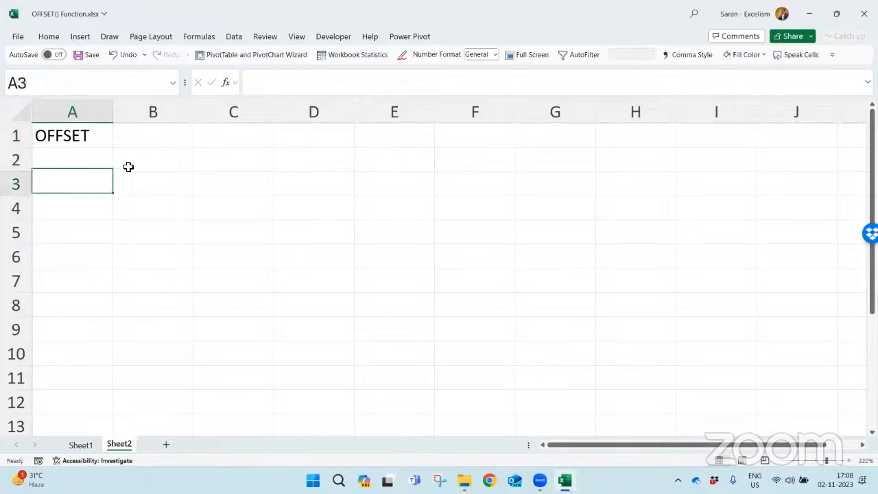
- Enter the note "Results any value from the resulted reference" in cell A3
{"action": "type", "text": "Of"}
{"action": "key", "text": "BackSpace"}
{"action": "key", "text": "BackSpace"}
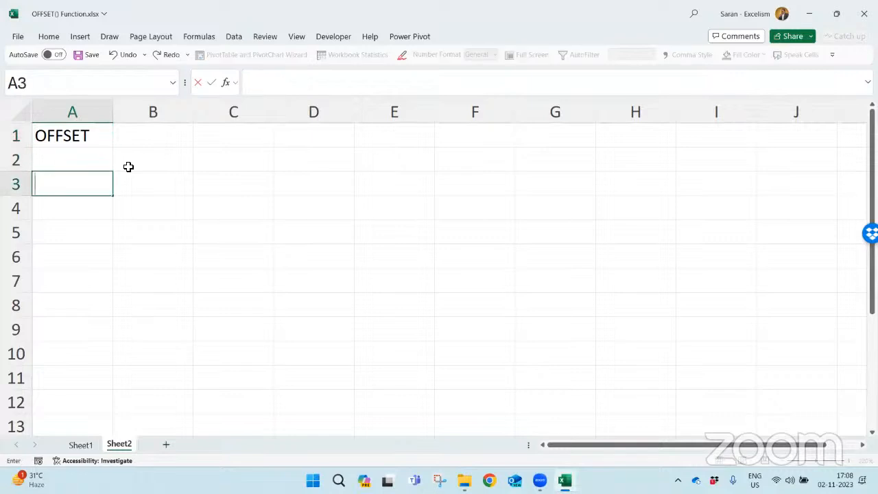
{"action": "type", "text": "Results an"}
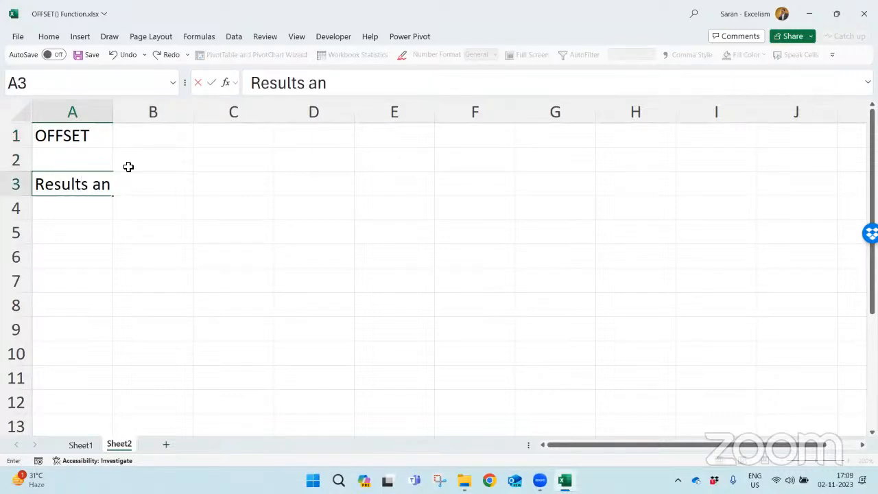
{"action": "type", "text": "y value"}
{"action": "key", "text": "Return"}
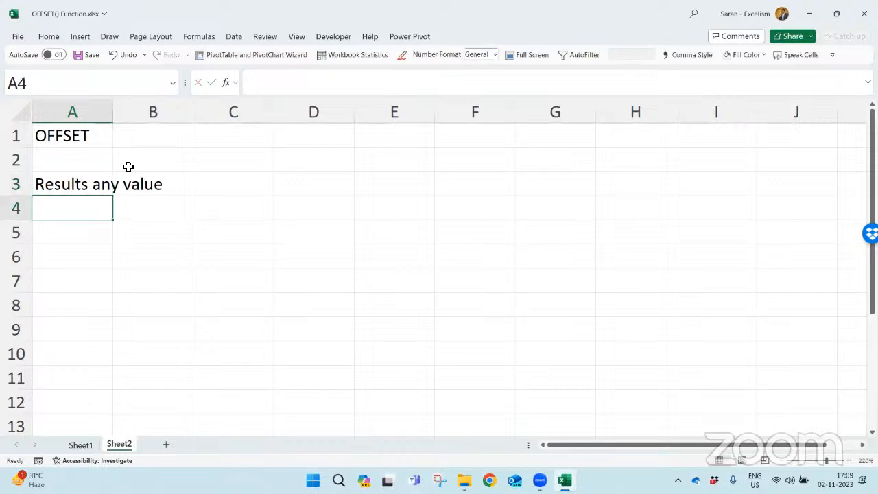
{"action": "key", "text": "Up"}
{"action": "key", "text": "F2"}
{"action": "type", "text": "from"}
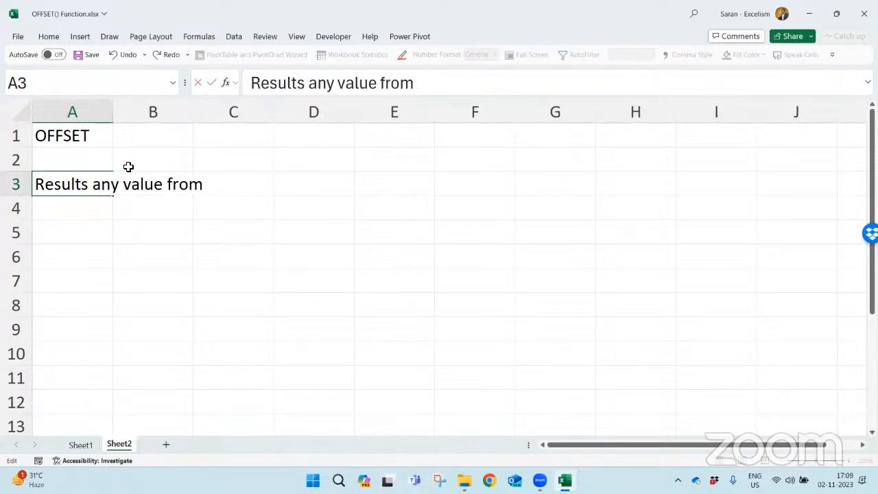
{"action": "type", "text": " the resulted ref"}
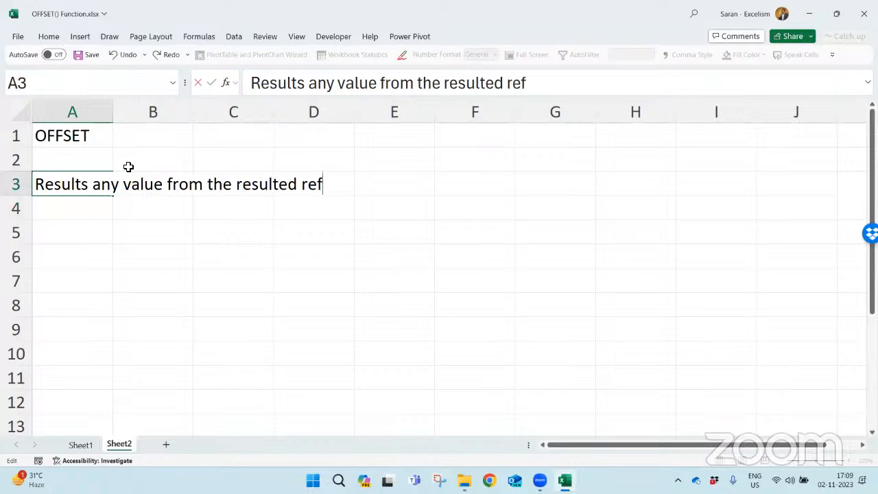
{"action": "type", "text": "erence"}
{"action": "key", "text": "Return"}
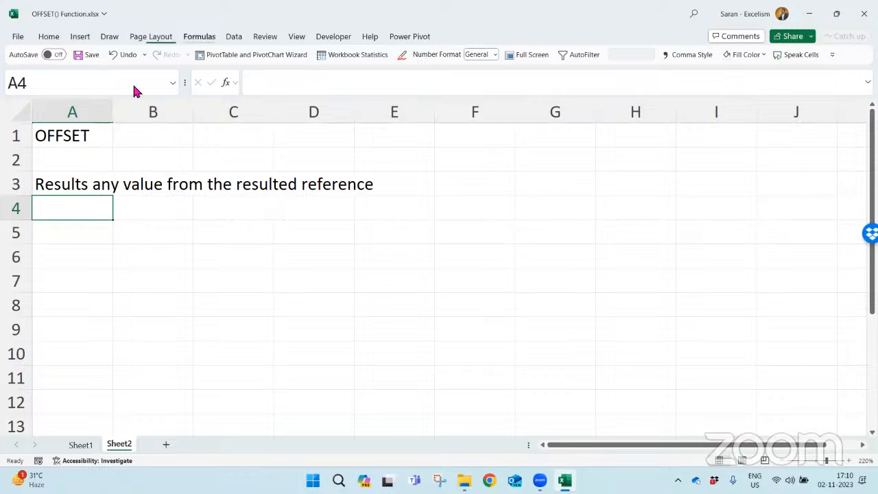
- Look up OFFSET in the Lookup & Reference function list without inserting it
{"action": "left_click", "coordinate": [199, 36]}
{"action": "left_click", "coordinate": [233, 81]}
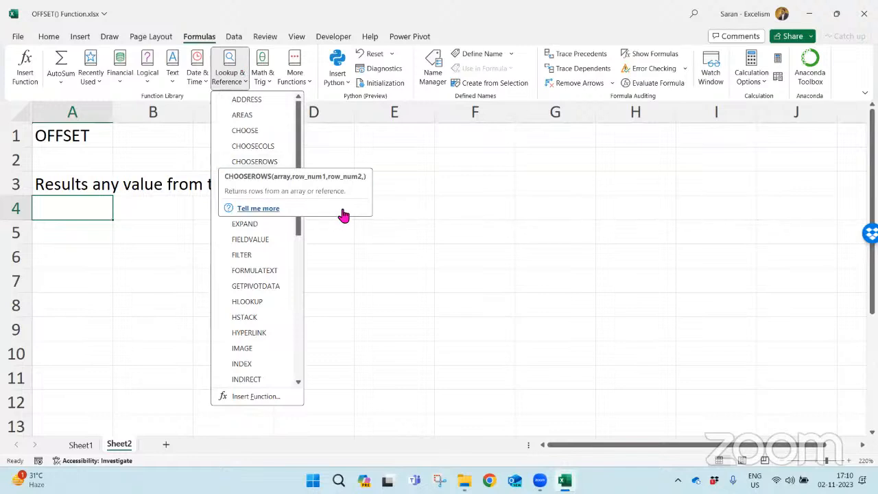
{"action": "left_click_drag", "start_coordinate": [302, 230], "coordinate": [308, 303]}
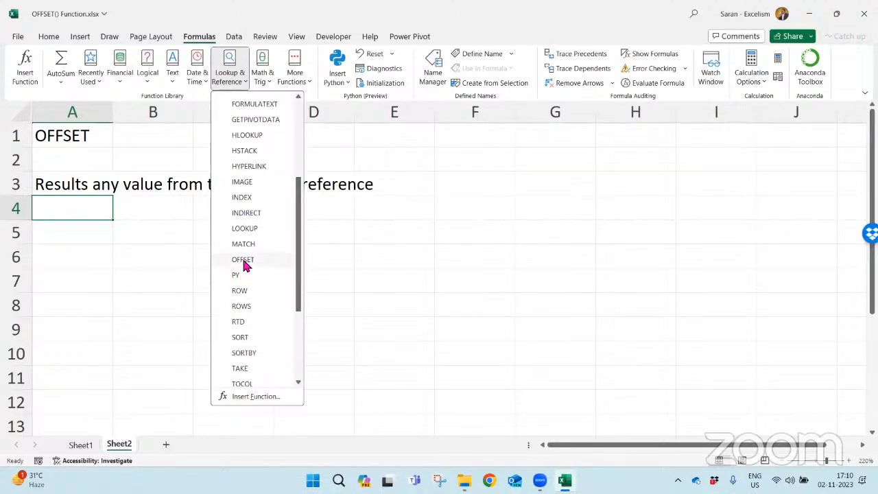
{"action": "left_click", "coordinate": [140, 227]}
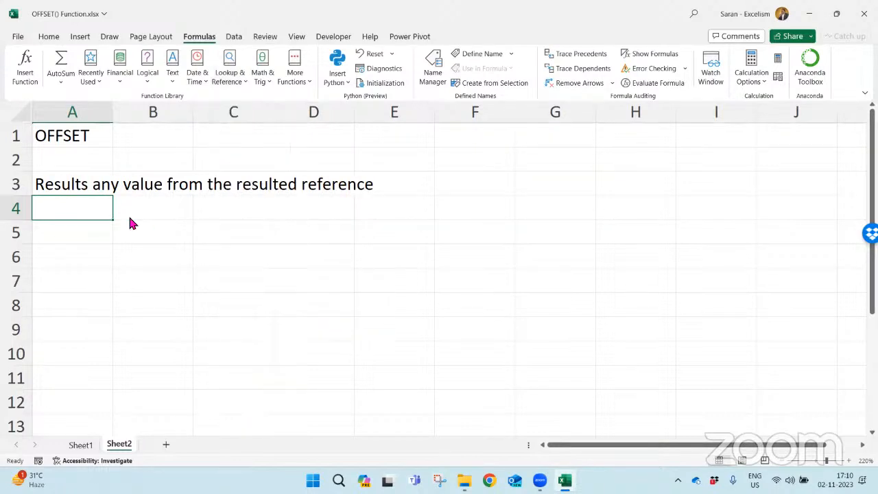
{"action": "left_click", "coordinate": [50, 135]}
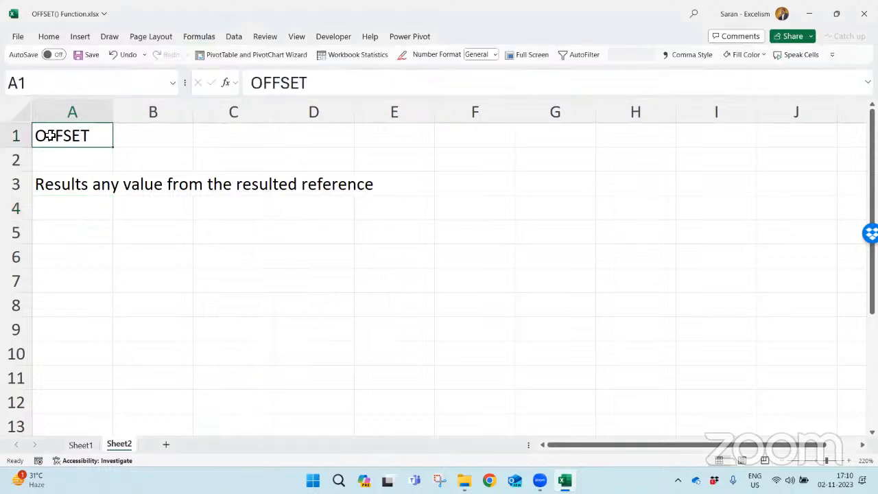
{"action": "left_click", "coordinate": [69, 213]}
{"action": "type", "text": "="}
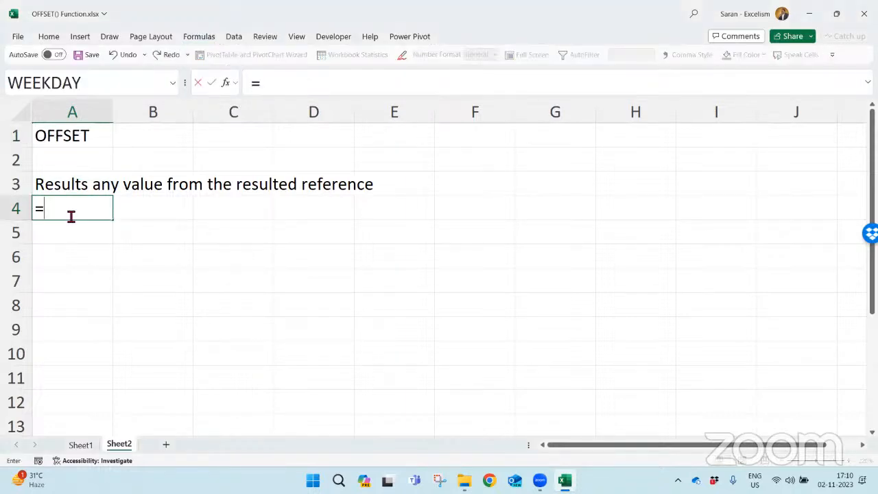
{"action": "type", "text": "off"}
{"action": "key", "text": "Tab"}
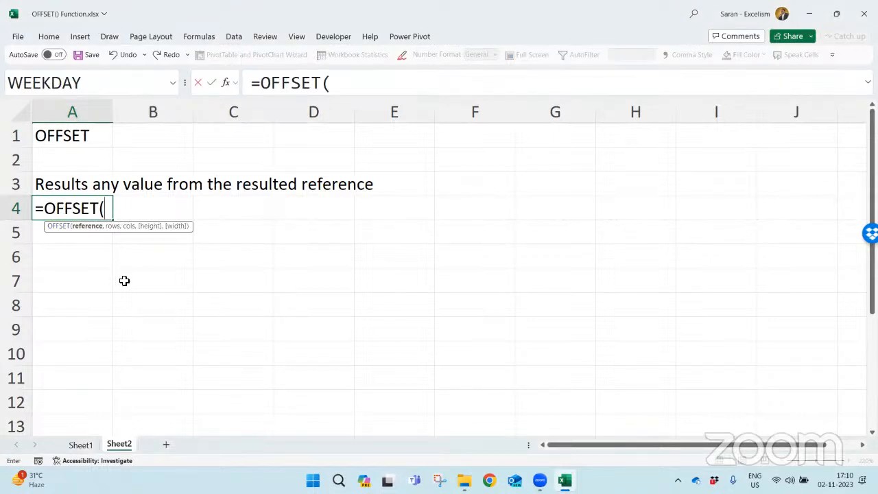
{"action": "key", "text": "alt+Tab"}
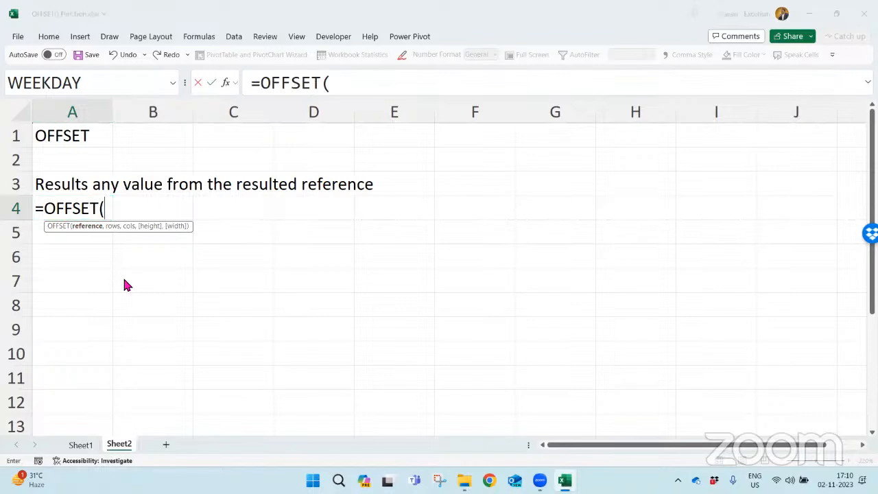
{"action": "key", "text": "super"}
{"action": "type", "text": "sni"}
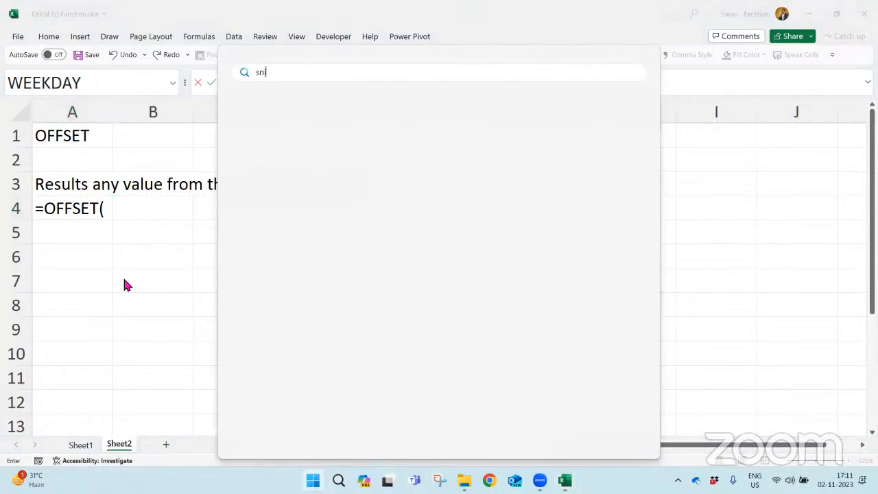
{"action": "key", "text": "Return"}
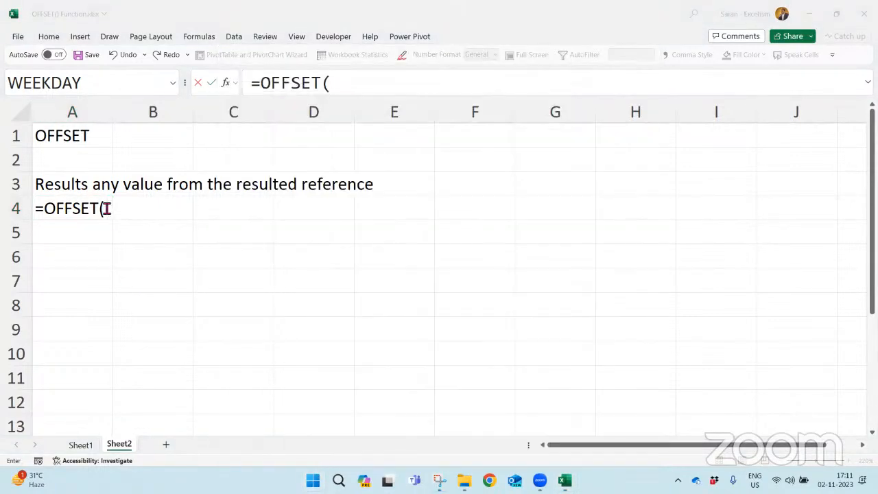
{"action": "key", "text": "Escape"}
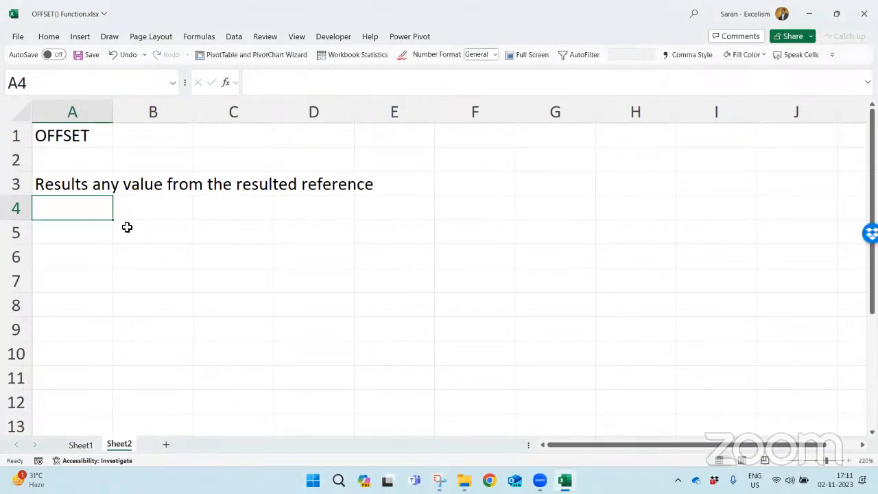
- Start an OFFSET formula in cell A4 to review its arguments, then discard it
{"action": "type", "text": "=off"}
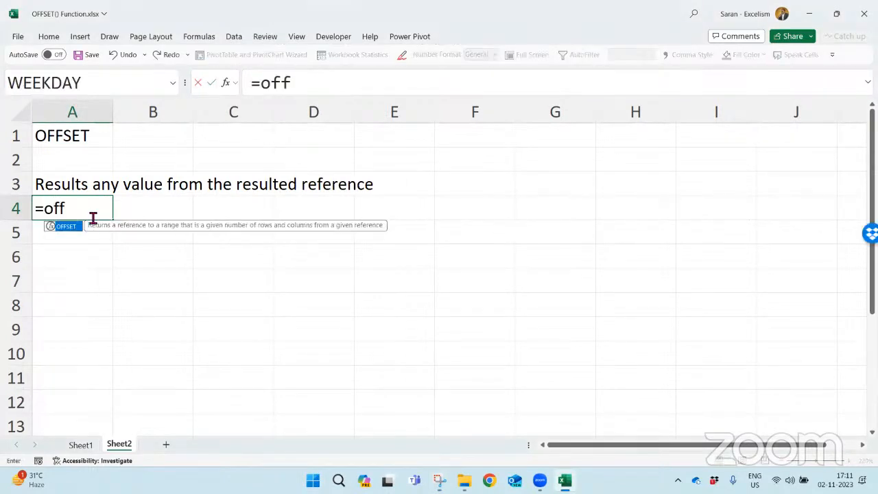
{"action": "key", "text": "Tab"}
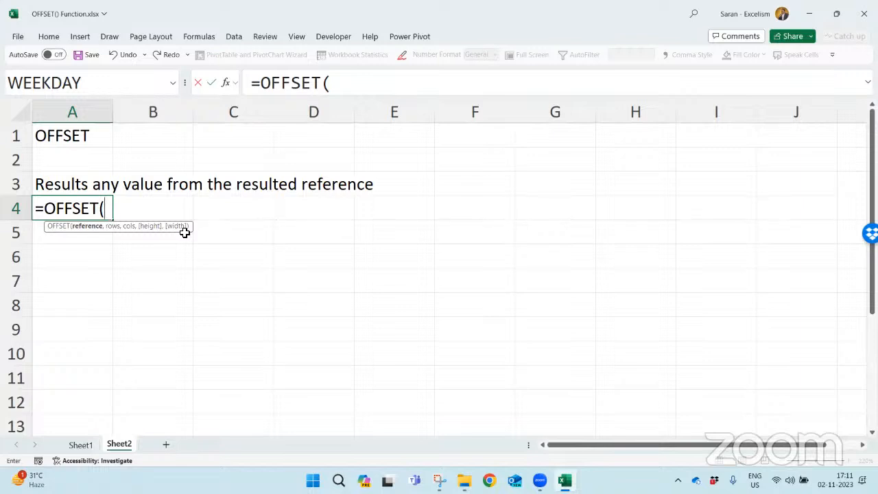
{"action": "key", "text": "Escape"}
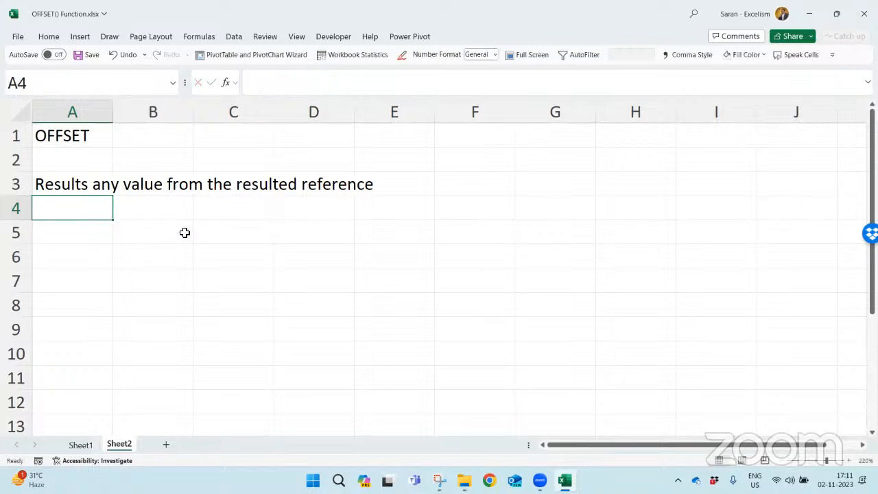
- Enter "Total Arguments" in A4 with the value 5 in B4, and autofit column A to the label
{"action": "type", "text": "Total Arguments"}
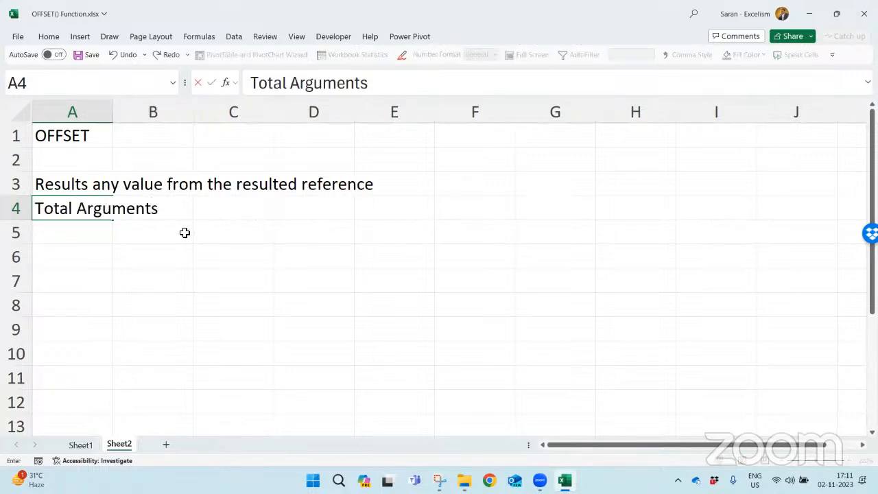
{"action": "key", "text": "Tab"}
{"action": "key", "text": "Left"}
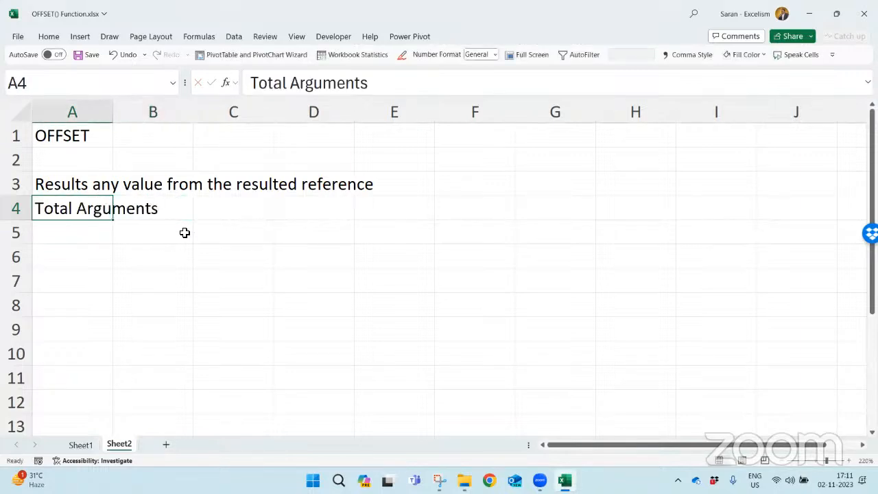
{"action": "key", "text": "alt+h"}
{"action": "key", "text": "o"}
{"action": "key", "text": "i"}
{"action": "key", "text": "Right"}
{"action": "type", "text": "5"}
{"action": "key", "text": "ctrl+Return"}
{"action": "key", "text": "Down"}
{"action": "key", "text": "Left"}
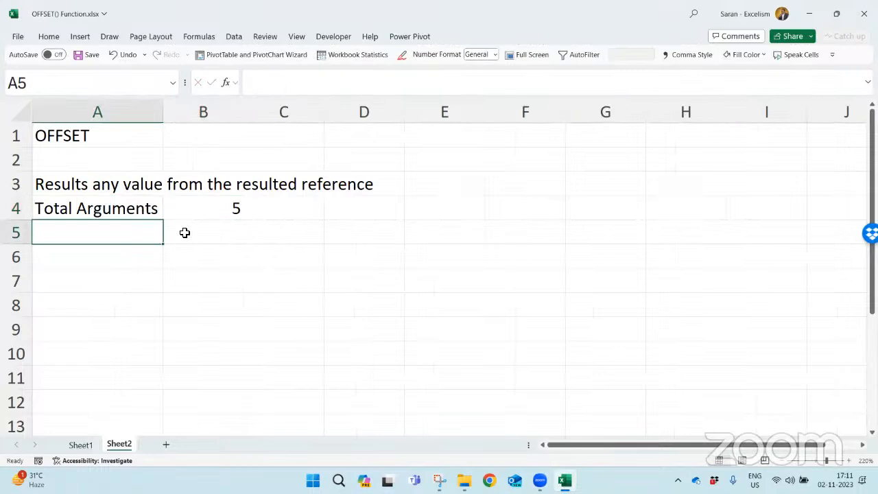
- Add the label "Mandatory" in A5 with the value 3 in B5
{"action": "type", "text": "Mandatory"}
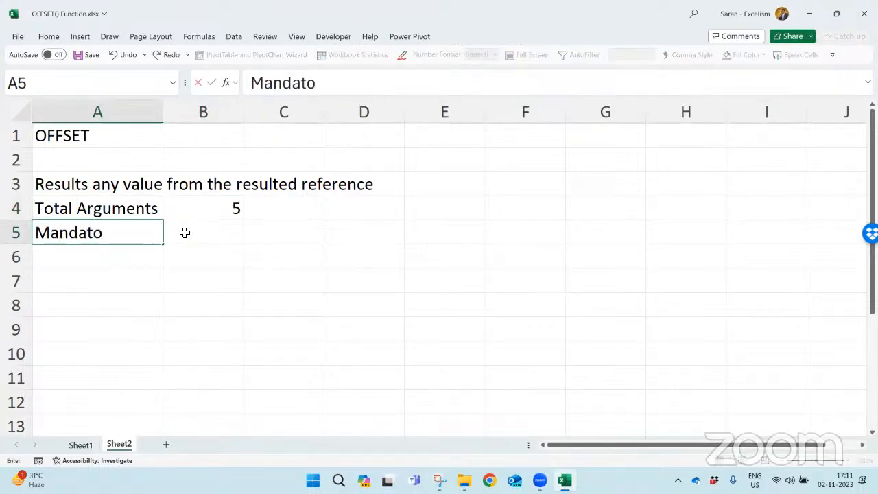
{"action": "key", "text": "Tab"}
{"action": "type", "text": "3"}
{"action": "key", "text": "Return"}
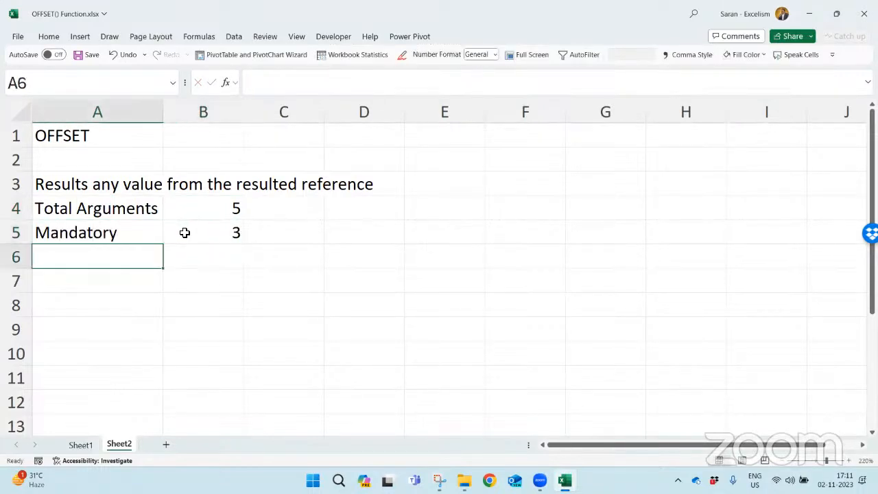
- Add the label "Optional" in A6 with the value 2 in B6
{"action": "type", "text": "Optional"}
{"action": "key", "text": "Tab"}
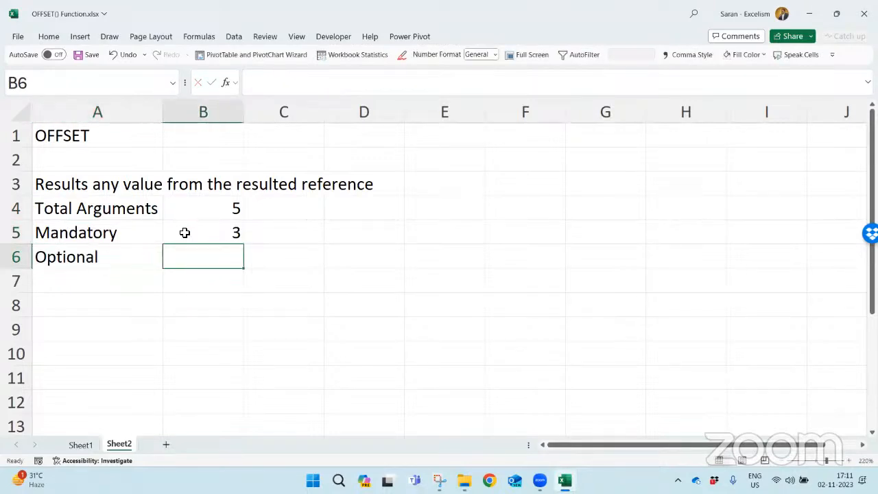
{"action": "type", "text": "2"}
{"action": "key", "text": "Return"}
- Check which OFFSET arguments are optional by starting the formula in B7, then discard it
{"action": "key", "text": "Right"}
{"action": "type", "text": "=of"}
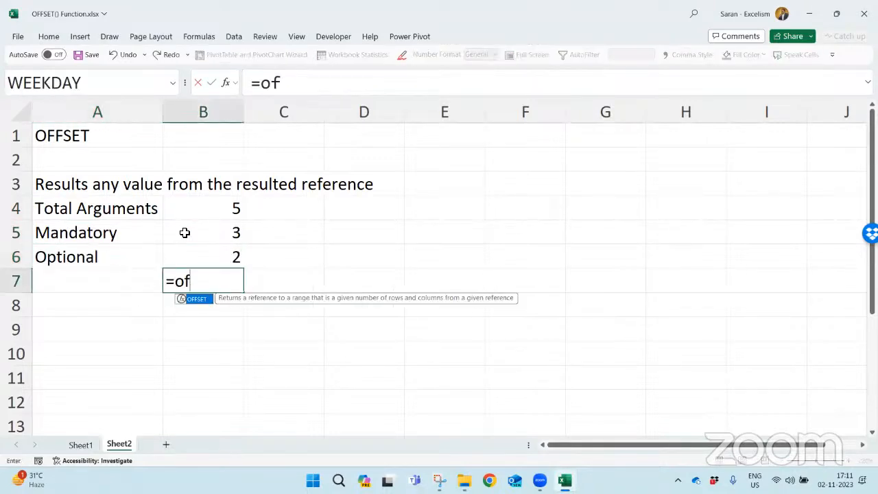
{"action": "key", "text": "Tab"}
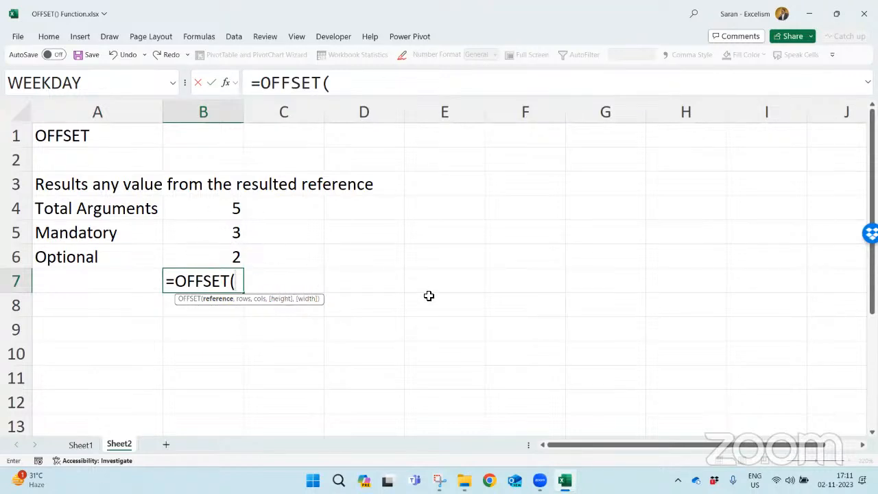
{"action": "key", "text": "Escape"}
- Enter the note "If ignore," in C6 beside the optional count and "then" in C7 below it
{"action": "key", "text": "Up"}
{"action": "key", "text": "Right"}
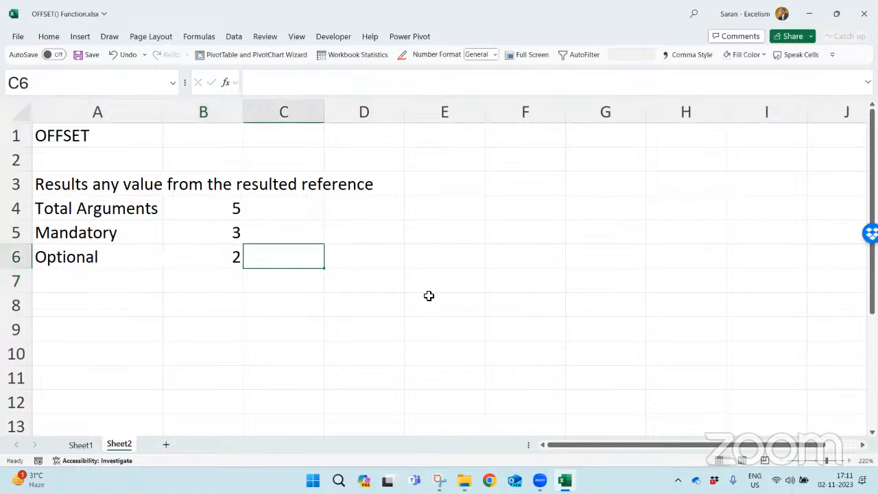
{"action": "type", "text": "If ignore"}
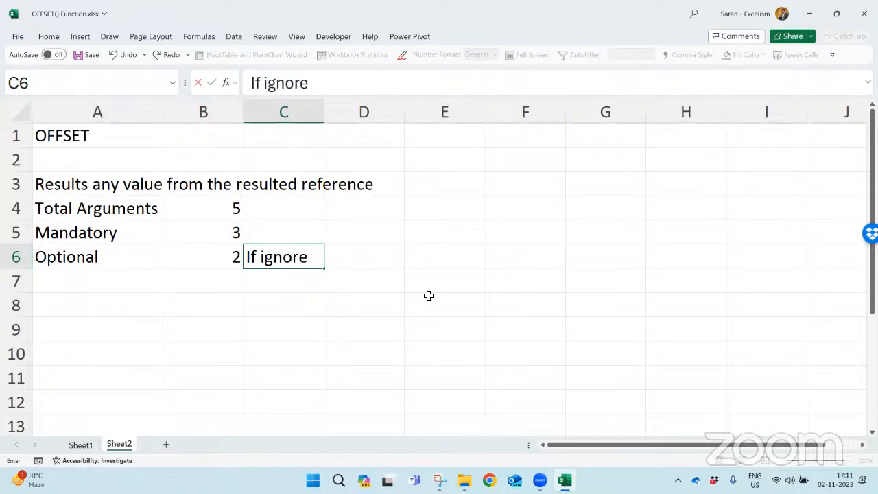
{"action": "type", "text": ","}
{"action": "key", "text": "Tab"}
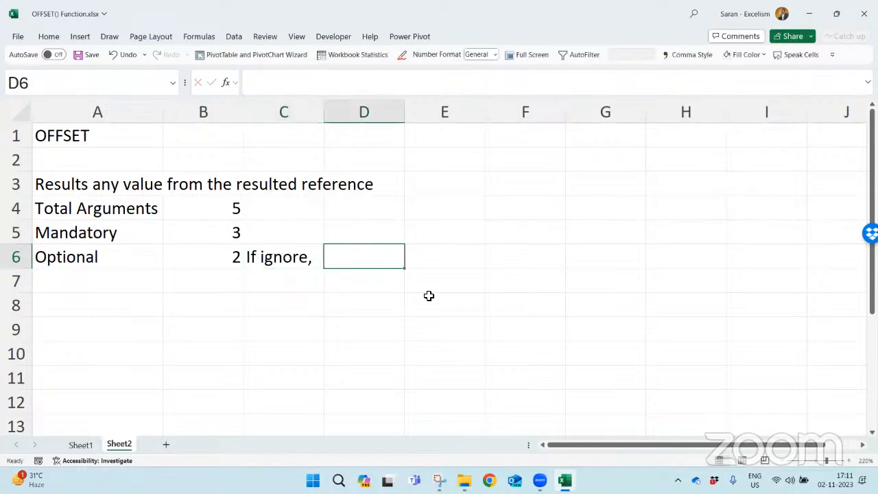
{"action": "key", "text": "Down"}
{"action": "key", "text": "Left"}
{"action": "type", "text": "then"}
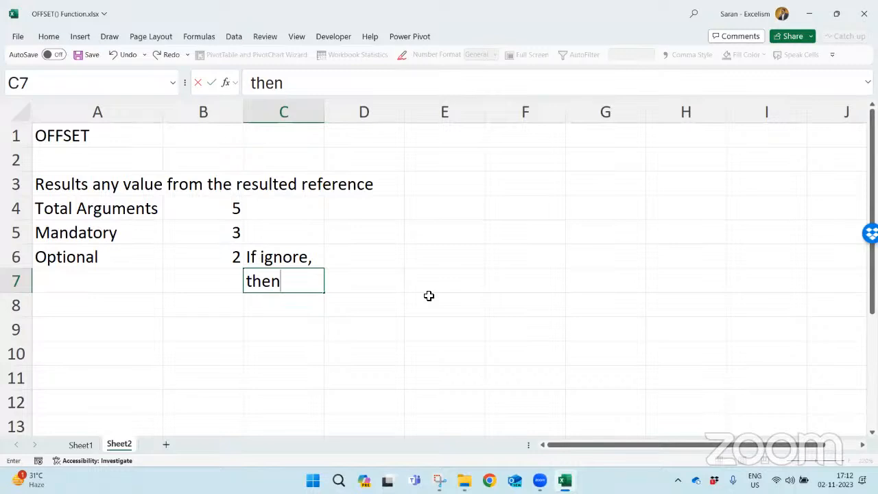
{"action": "left_click", "coordinate": [666, 62]}
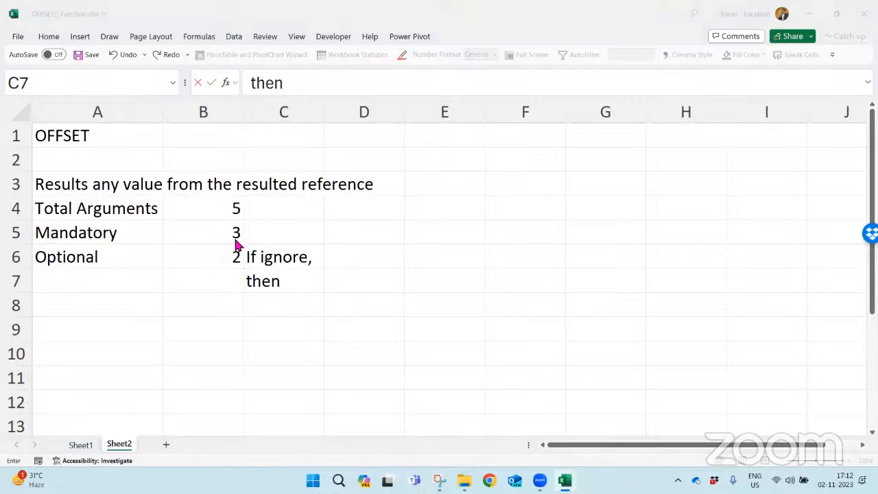
{"action": "left_click", "coordinate": [288, 276]}
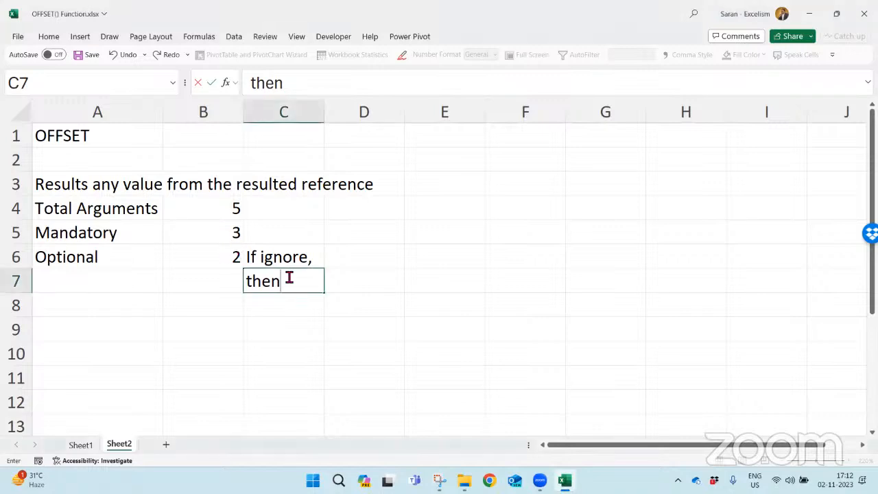
{"action": "key", "text": "Return"}
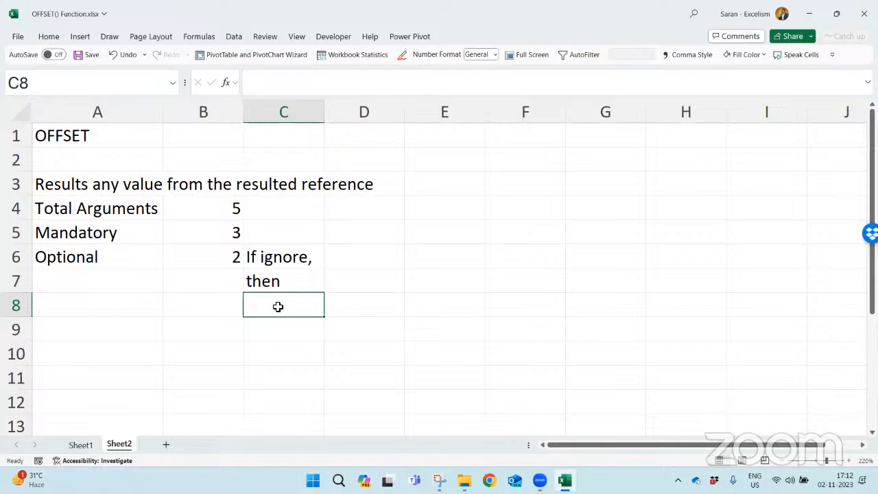
- Check the OFFSET argument names by starting the formula in A8, then discard it
{"action": "left_click", "coordinate": [142, 308]}
{"action": "type", "text": "=off"}
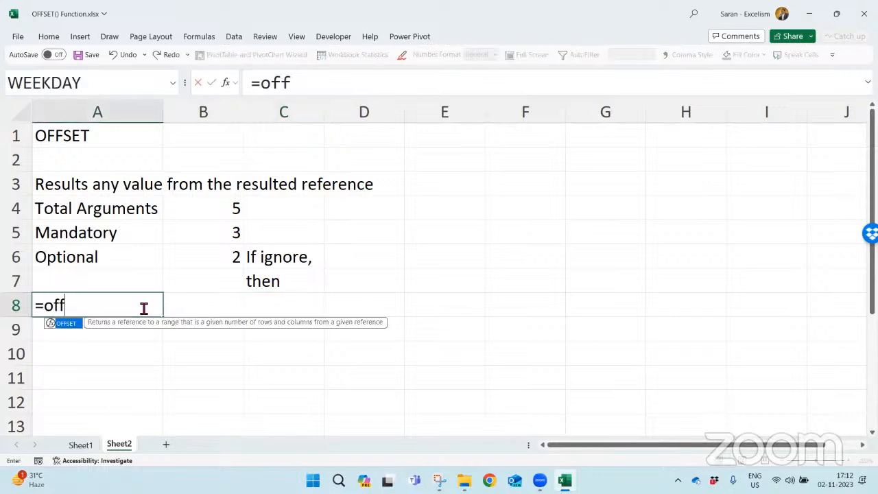
{"action": "key", "text": "Tab"}
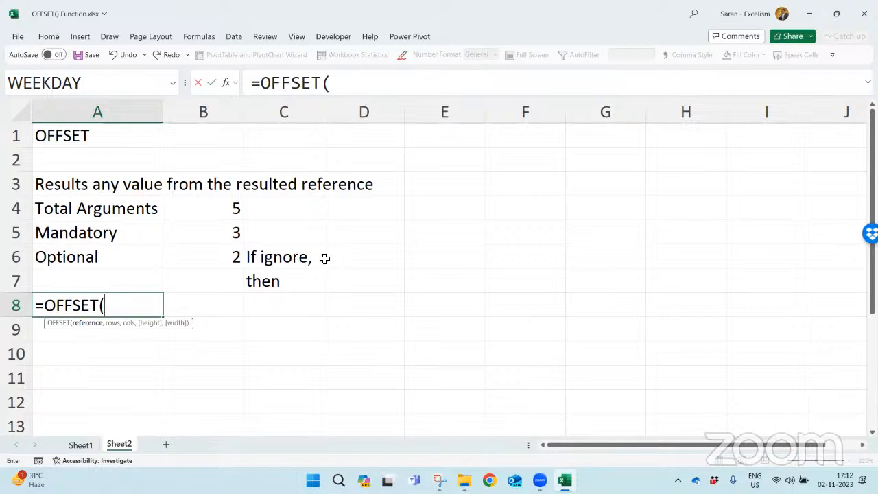
{"action": "key", "text": "Escape"}
- Enter the argument names "reference", "row" and "columns" in D4, E4 and F4
{"action": "key", "text": "Right"}
{"action": "key", "text": "Right"}
{"action": "key", "text": "Right"}
{"action": "key", "text": "Up"}
{"action": "key", "text": "Up"}
{"action": "key", "text": "Up"}
{"action": "key", "text": "Up"}
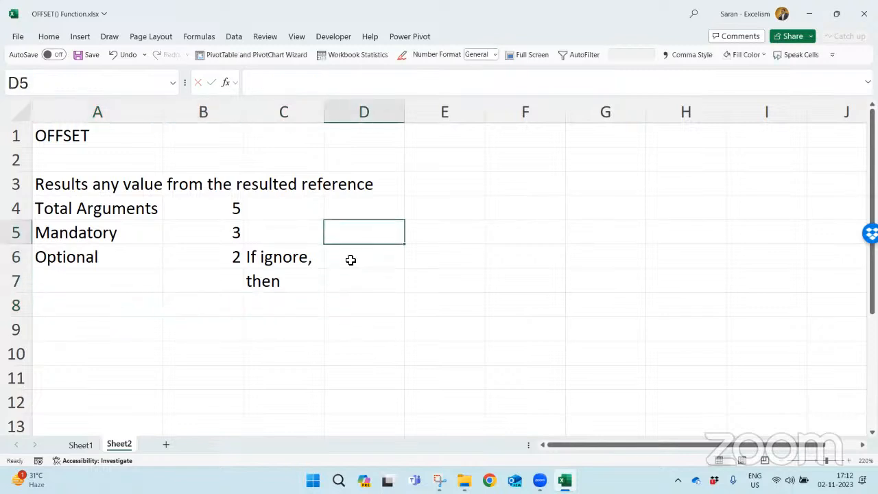
{"action": "key", "text": "shift+Down"}
{"action": "key", "text": "shift+Down"}
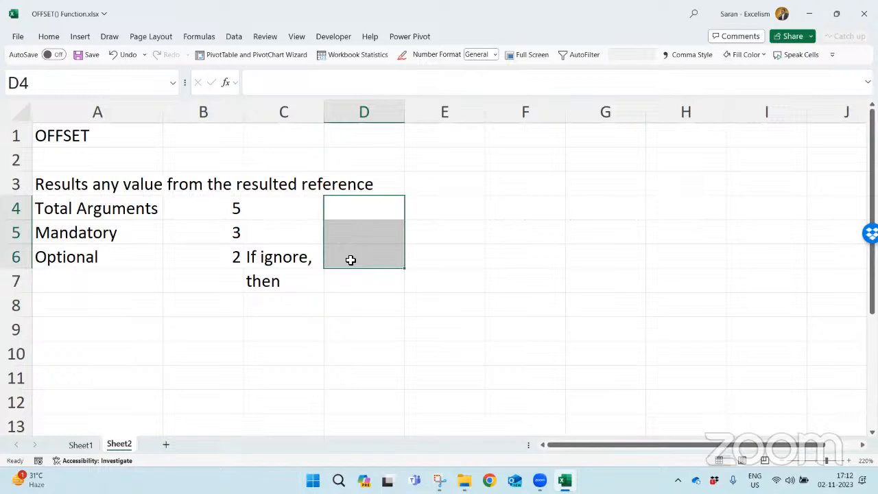
{"action": "key", "text": "shift+Up"}
{"action": "key", "text": "shift+Up"}
{"action": "type", "text": "reference"}
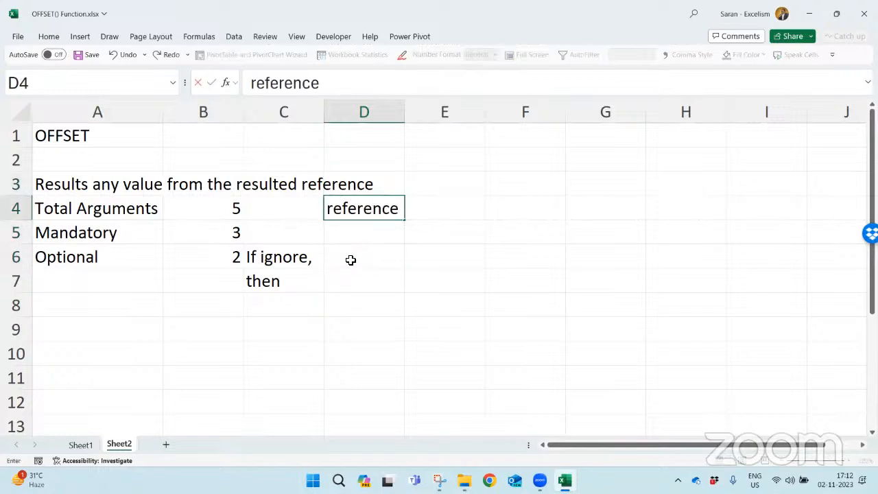
{"action": "key", "text": "Tab"}
{"action": "type", "text": "row"}
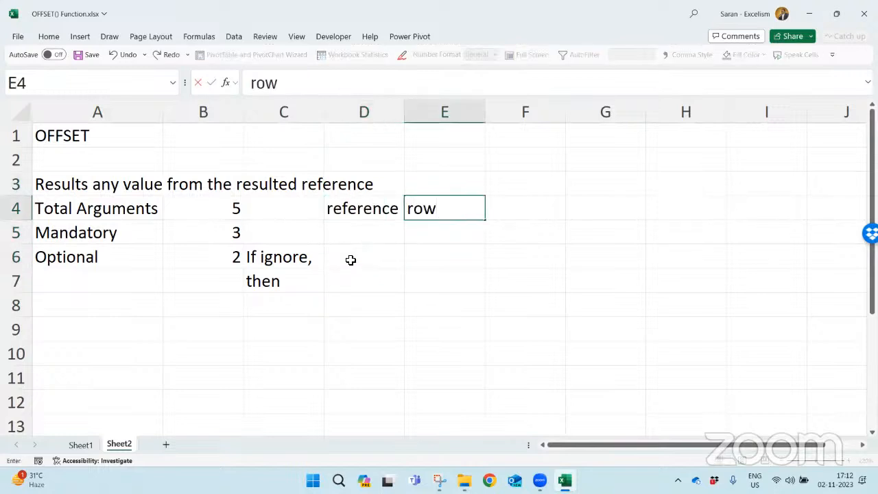
{"action": "key", "text": "Tab"}
{"action": "type", "text": "columns"}
{"action": "key", "text": "Return"}
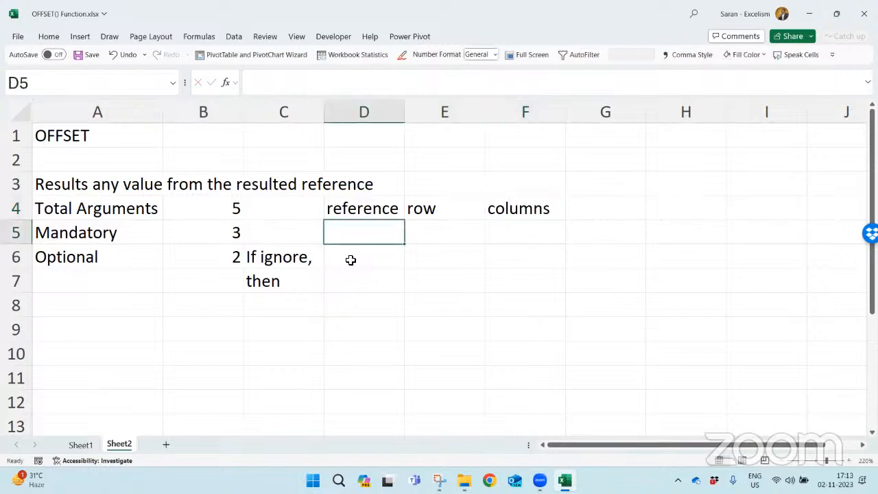
- Correct the argument name in E4 to "rows"
{"action": "key", "text": "Up"}
{"action": "key", "text": "Right"}
{"action": "key", "text": "F2"}
{"action": "type", "text": "s"}
{"action": "key", "text": "Return"}
- Enter the optional argument names "height" in D5 and "width" in E5
{"action": "key", "text": "Left"}
{"action": "type", "text": "heigh"}
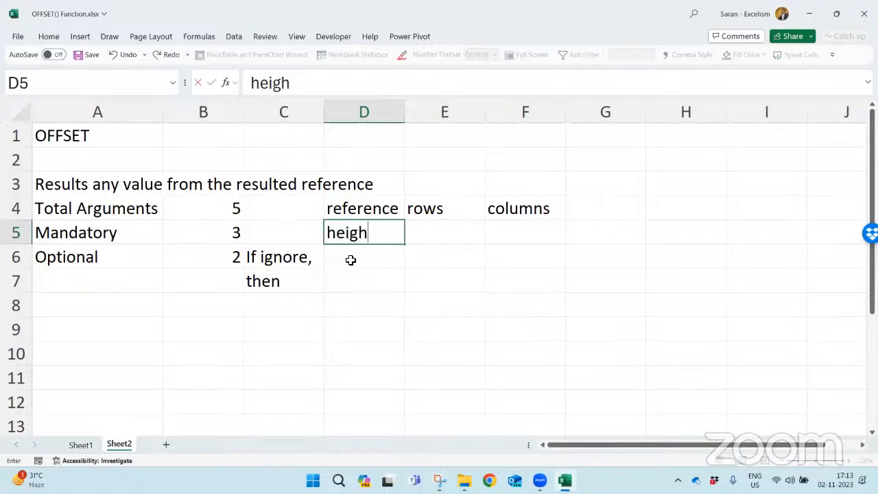
{"action": "key", "text": "Tab"}
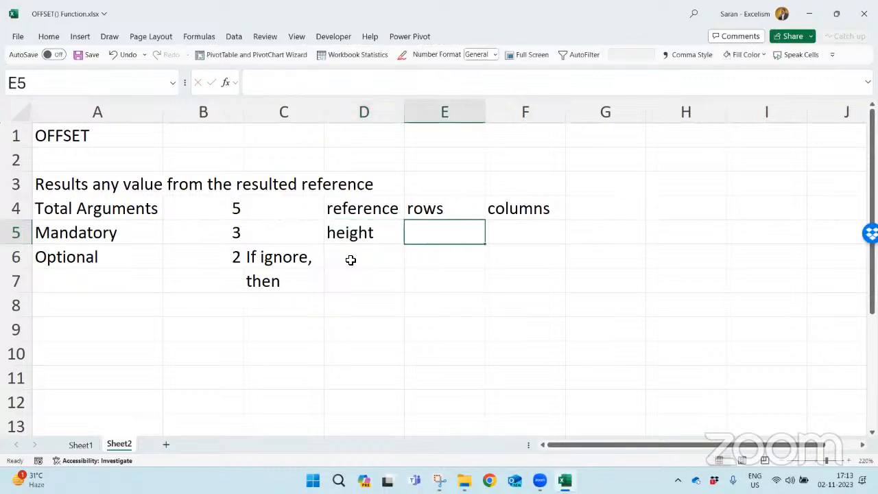
{"action": "type", "text": "="}
{"action": "key", "text": "BackSpace"}
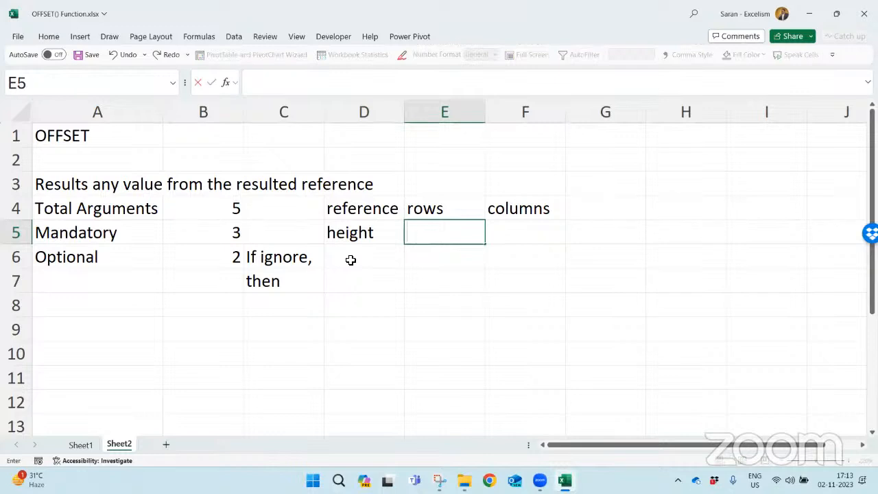
{"action": "type", "text": "width"}
{"action": "key", "text": "Return"}
{"action": "key", "text": "Down"}
{"action": "key", "text": "Down"}
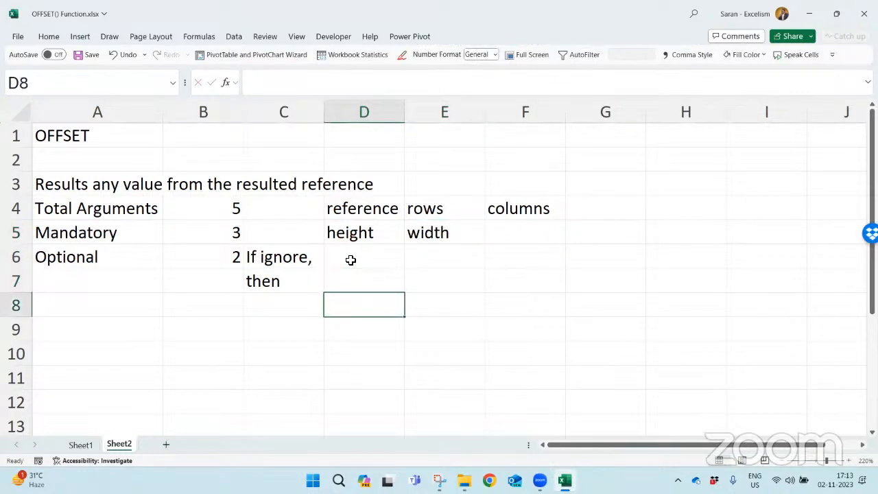
- Check the listed arguments against the OFFSET syntax by starting the formula in D8, then discard it
{"action": "type", "text": "=off"}
{"action": "key", "text": "Tab"}
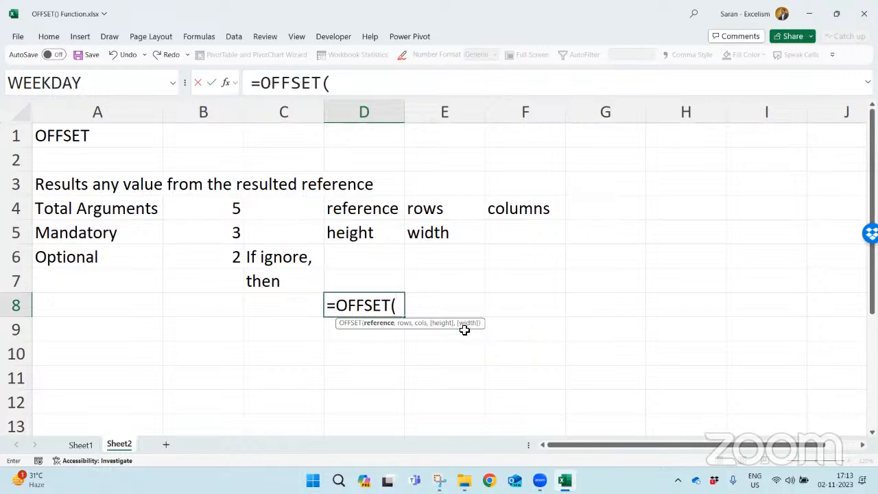
{"action": "key", "text": "Escape"}
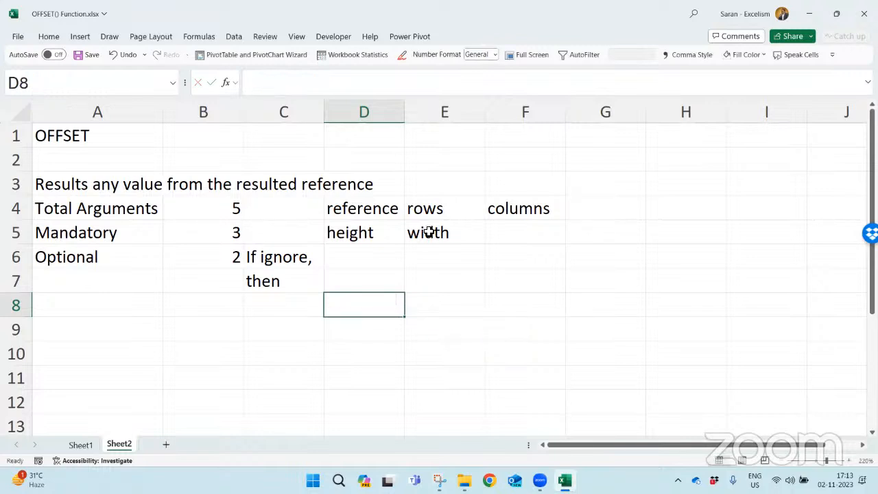
- Review the argument names in D4:F5, going through the mandatory ones and the optional height and width
{"action": "left_click", "coordinate": [361, 214]}
{"action": "left_click_drag", "start_coordinate": [361, 214], "coordinate": [508, 234]}
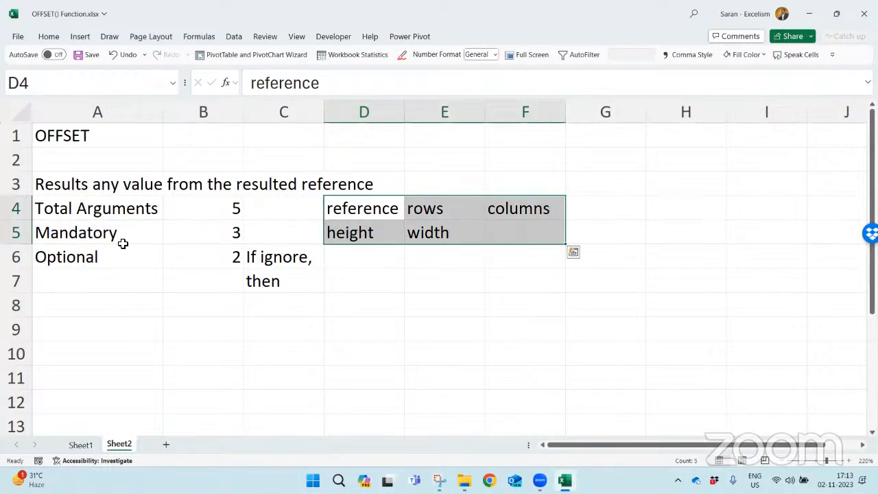
{"action": "left_click", "coordinate": [373, 216]}
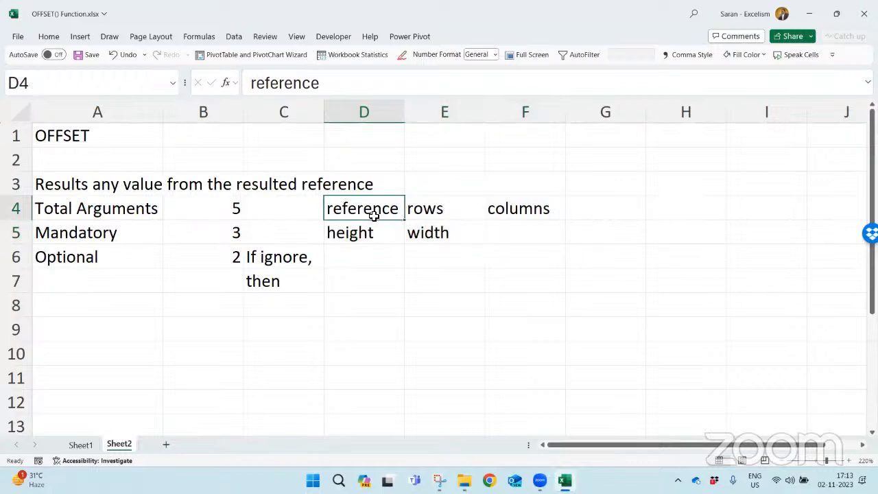
{"action": "left_click", "coordinate": [456, 208]}
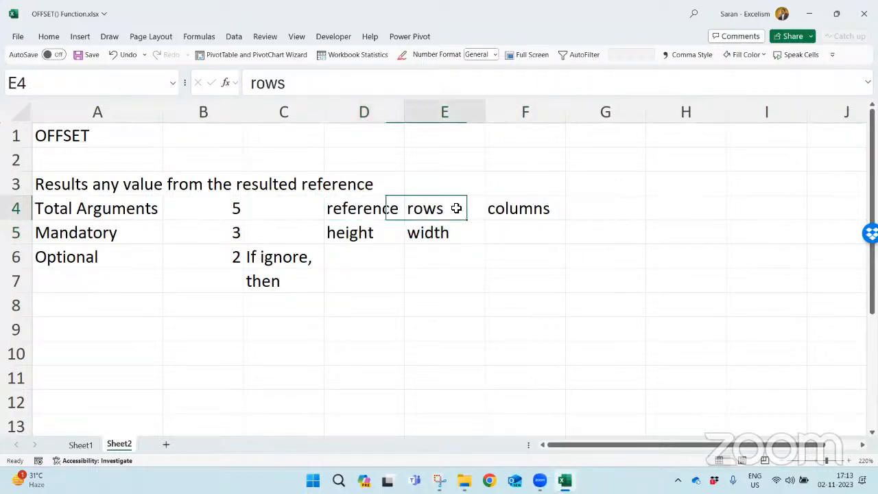
{"action": "left_click", "coordinate": [553, 207]}
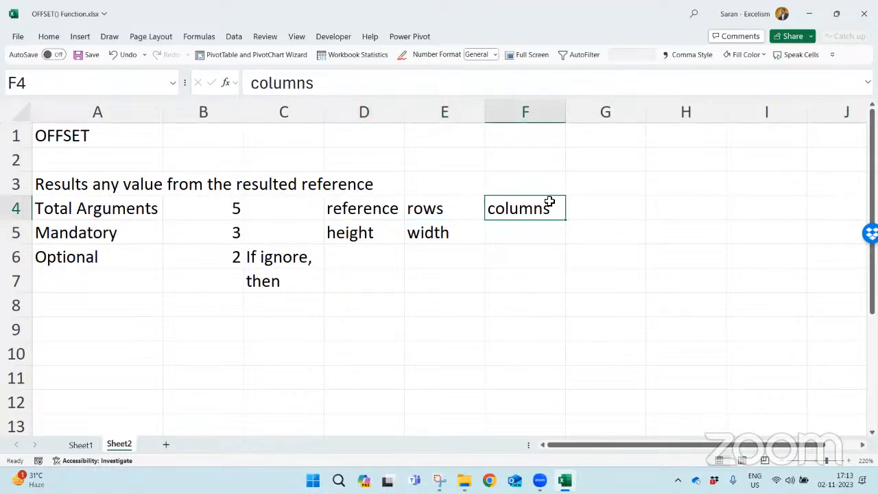
{"action": "left_click", "coordinate": [379, 234]}
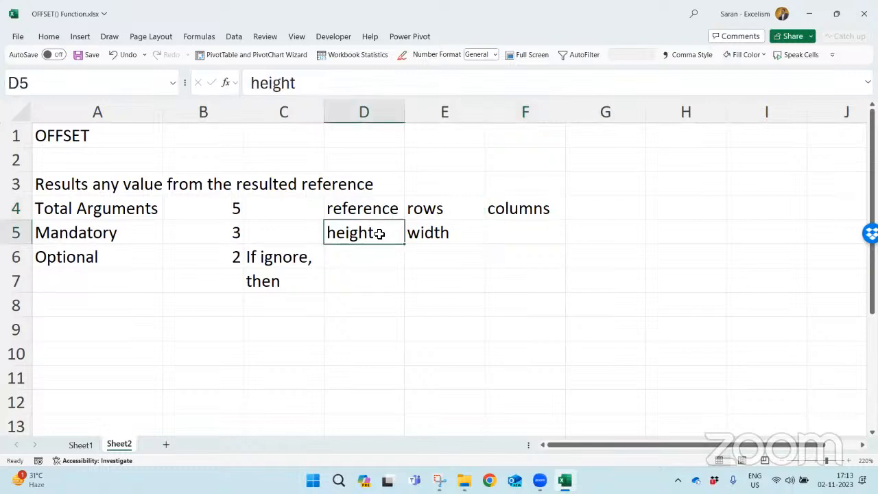
{"action": "left_click", "coordinate": [474, 232]}
{"action": "left_click", "coordinate": [384, 237]}
{"action": "left_click_drag", "start_coordinate": [400, 238], "coordinate": [459, 233]}
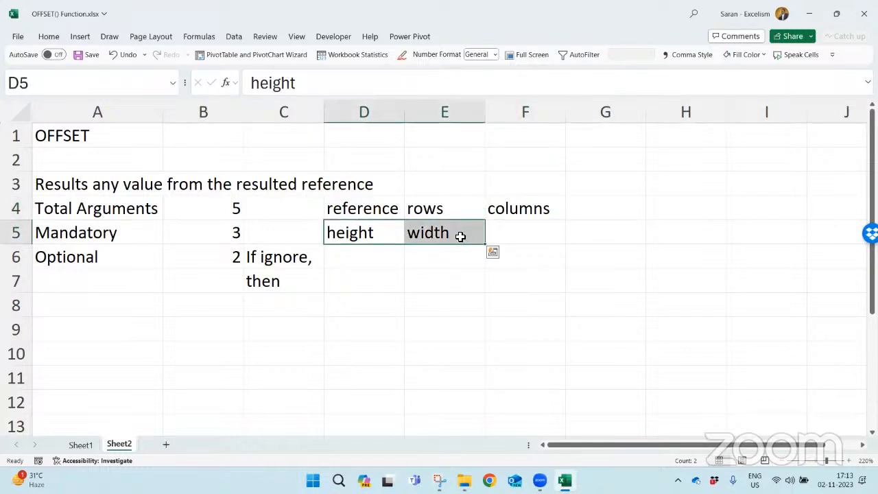
- Enter the default notes "height as 1" in C8 and "width as 1" in C9
{"action": "left_click", "coordinate": [283, 310]}
{"action": "type", "text": "heig"}
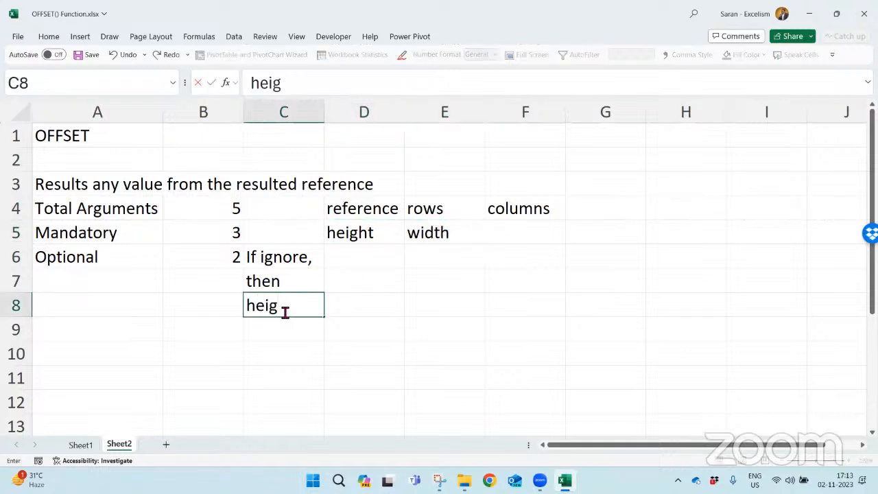
{"action": "type", "text": "ht as 1"}
{"action": "key", "text": "Return"}
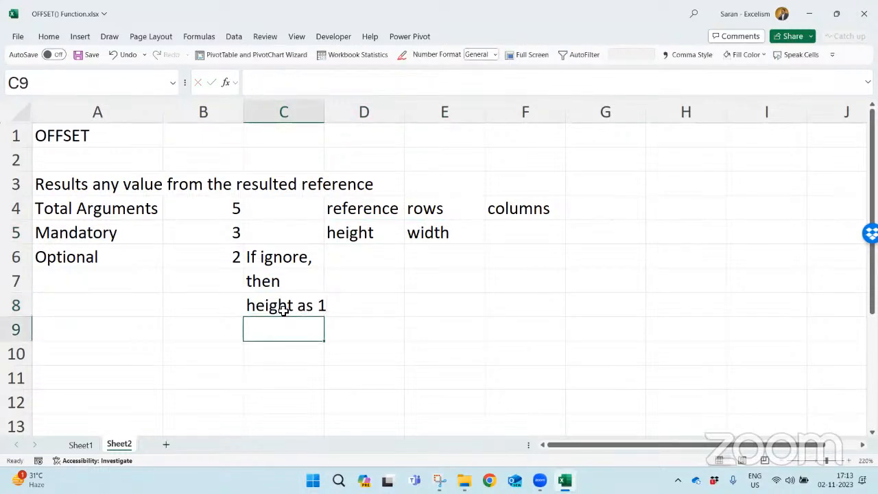
{"action": "type", "text": "wid"}
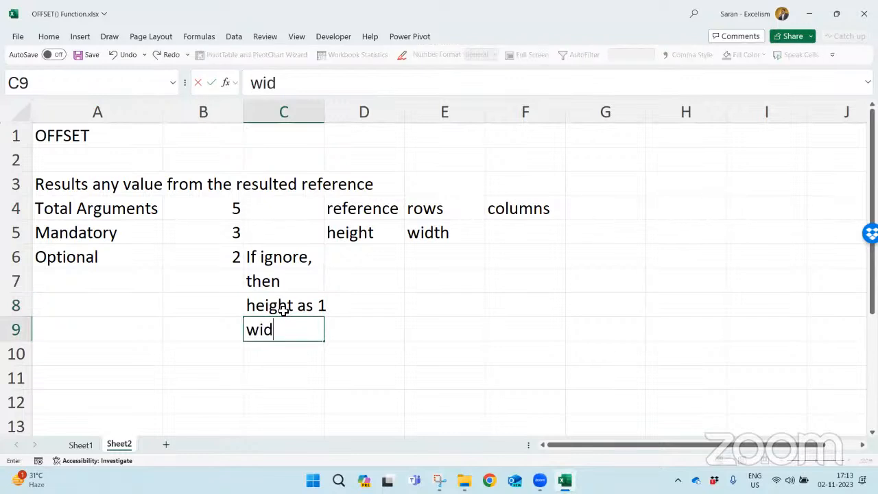
{"action": "type", "text": "th as 1"}
{"action": "key", "text": "Return"}
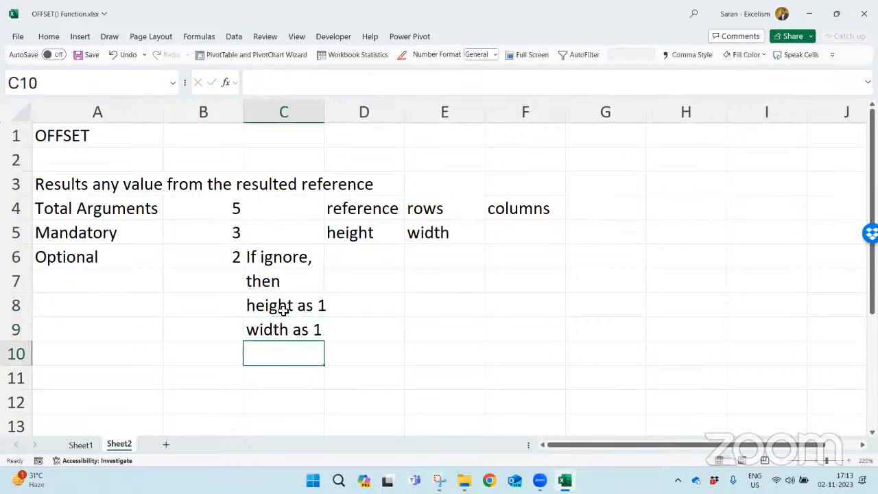
{"action": "key", "text": "Up"}
{"action": "key", "text": "Up"}
{"action": "key", "text": "F2"}
{"action": "key", "text": "shift+Left"}
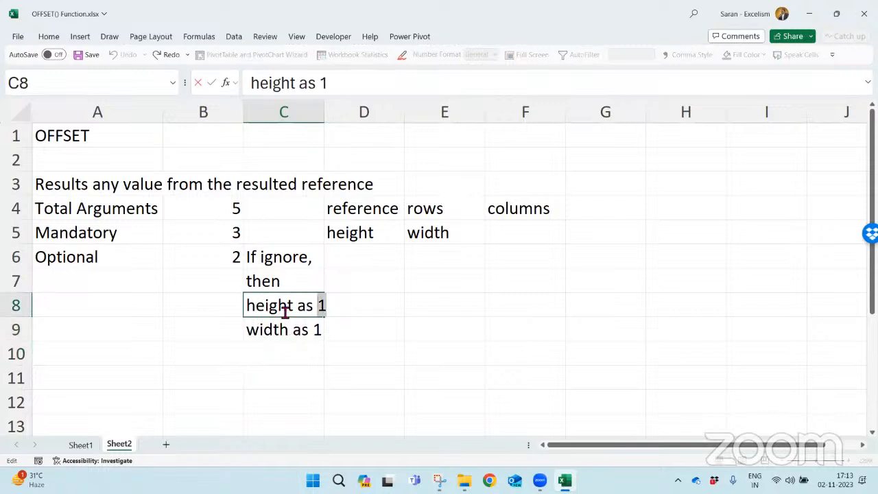
{"action": "key", "text": "Escape"}
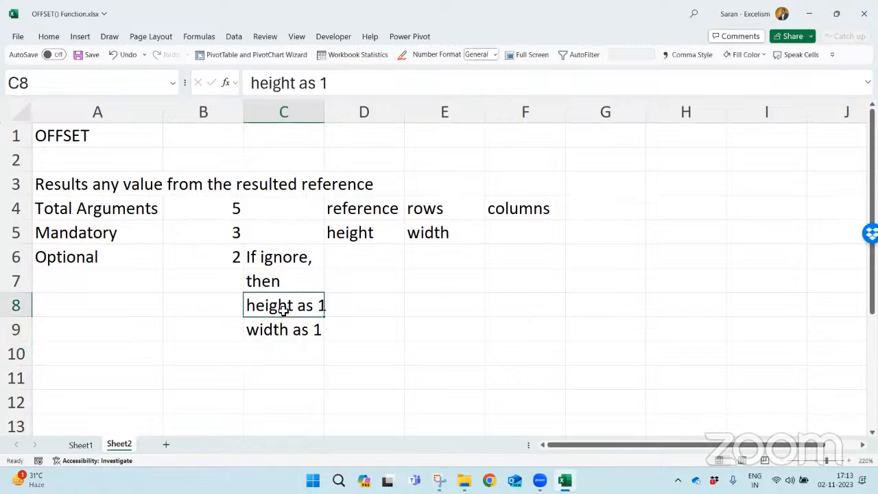
- Delete the width note in C9 and change the note in C8 to "height and width as reference size"
{"action": "key", "text": "Down"}
{"action": "key", "text": "Delete"}
{"action": "key", "text": "Up"}
{"action": "key", "text": "F2"}
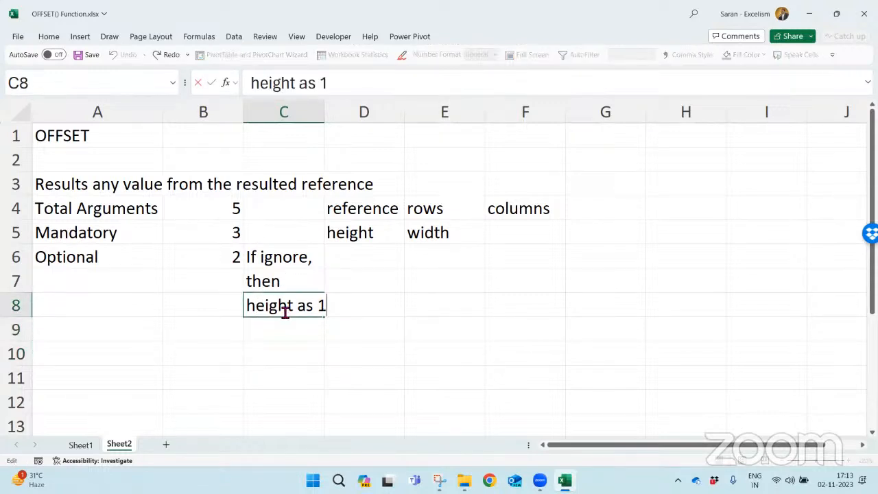
{"action": "key", "text": "ctrl+shift+Left"}
{"action": "key", "text": "ctrl+shift+Left"}
{"action": "type", "text": "and wid"}
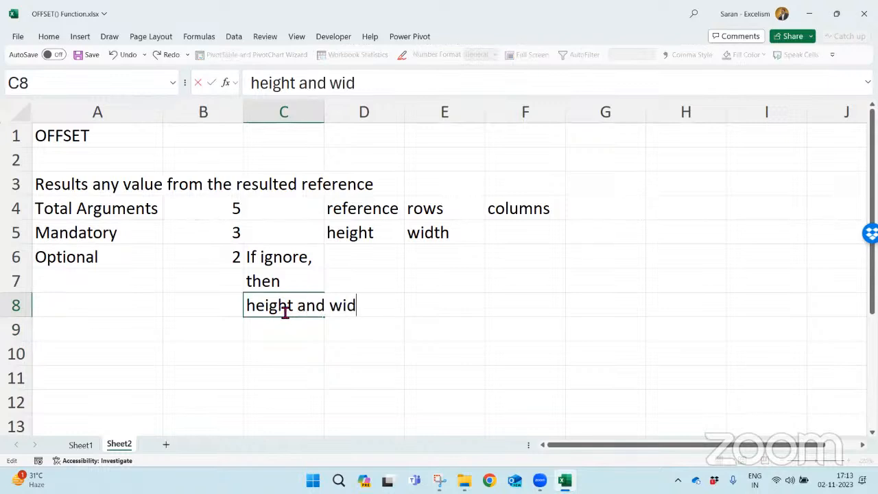
{"action": "type", "text": "th as reference"}
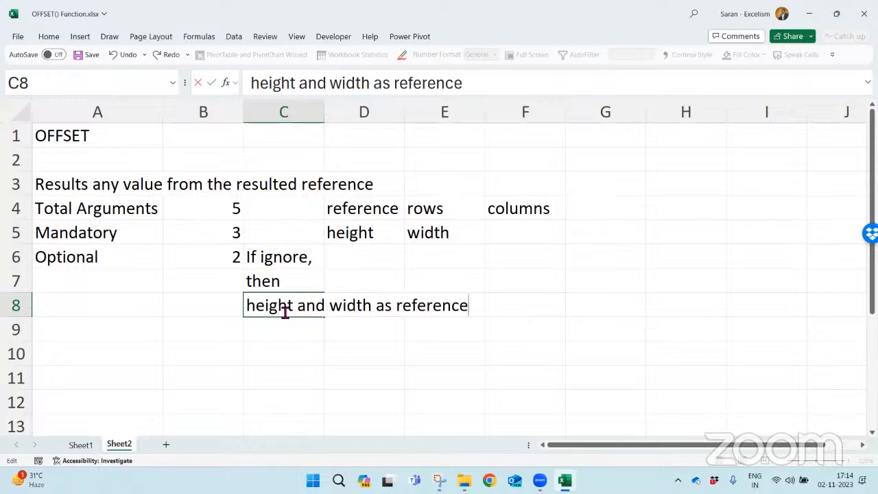
{"action": "type", "text": " size"}
{"action": "key", "text": "Return"}
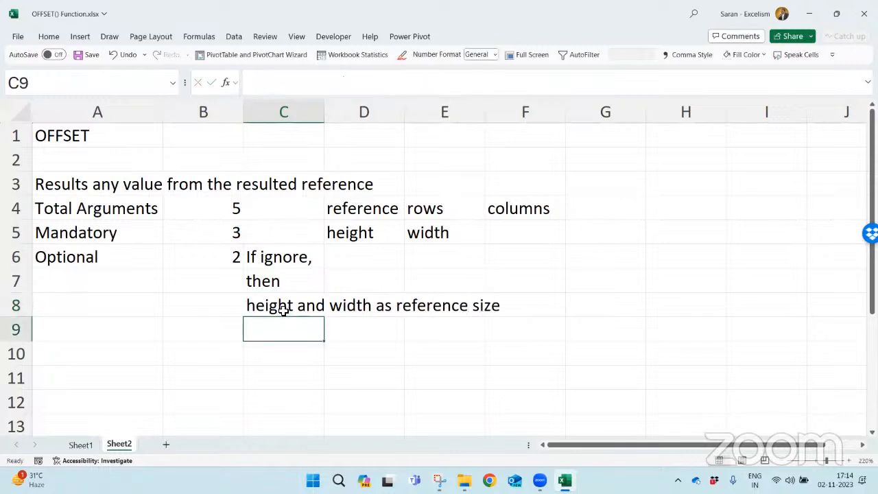
- Compare the reference argument in D4 with the height and width note in C8
{"action": "left_click", "coordinate": [369, 209]}
{"action": "left_click", "coordinate": [288, 300]}
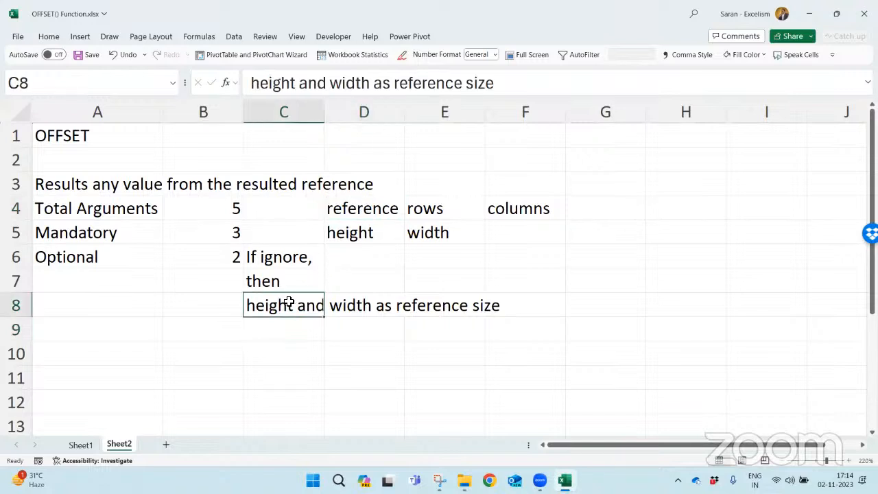
{"action": "left_click", "coordinate": [355, 209]}
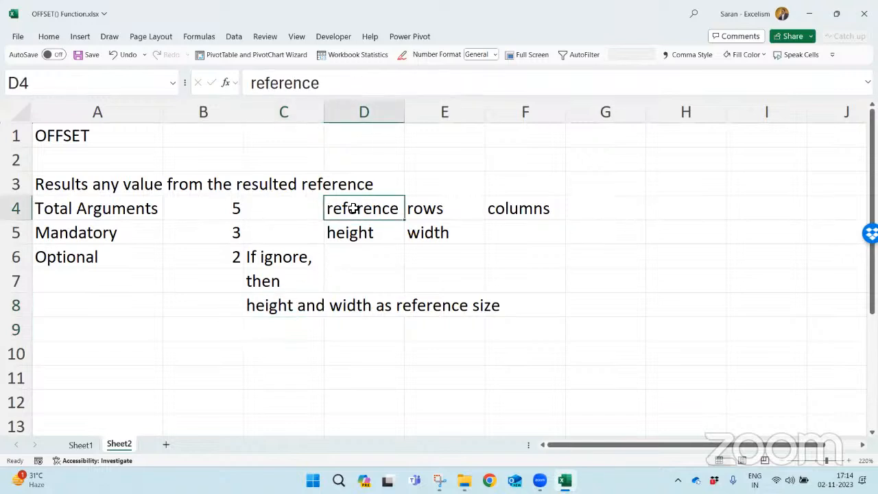
{"action": "left_click", "coordinate": [279, 305]}
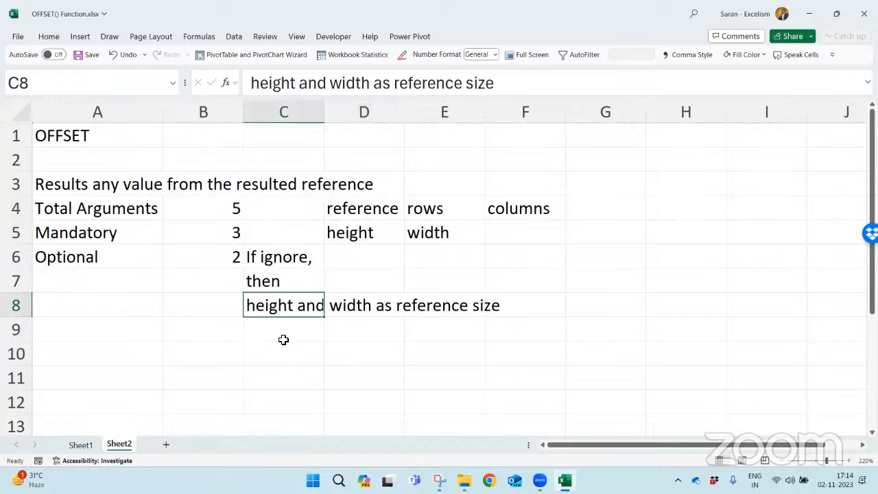
{"action": "left_click", "coordinate": [363, 208]}
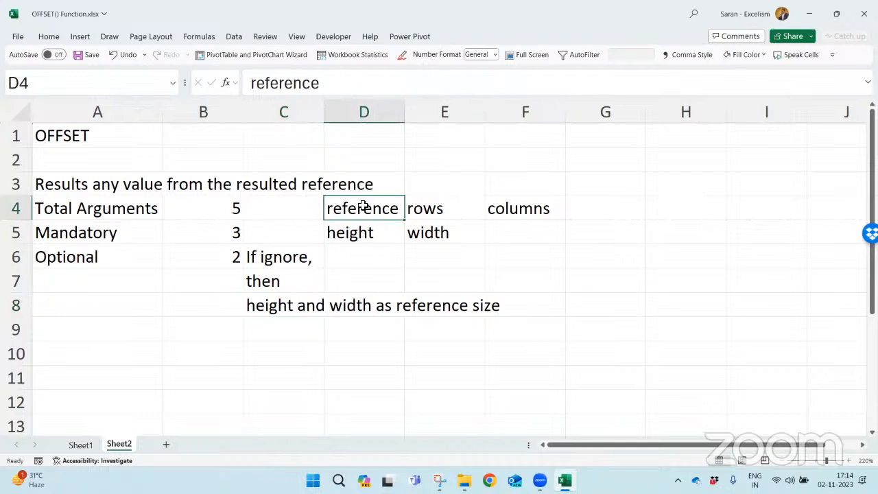
{"action": "left_click", "coordinate": [277, 314]}
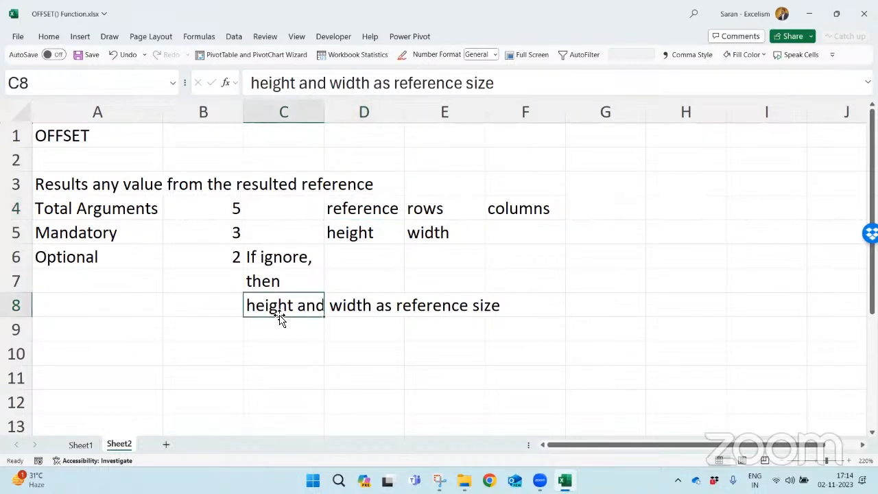
- Rename Sheet2 as Concept and move it ahead of Sheet1
{"action": "double_click", "coordinate": [111, 444]}
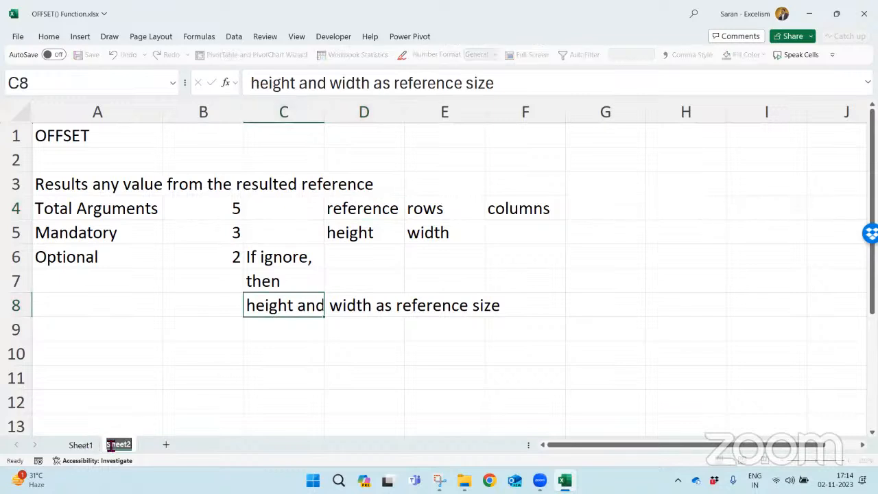
{"action": "type", "text": "Concept"}
{"action": "key", "text": "Return"}
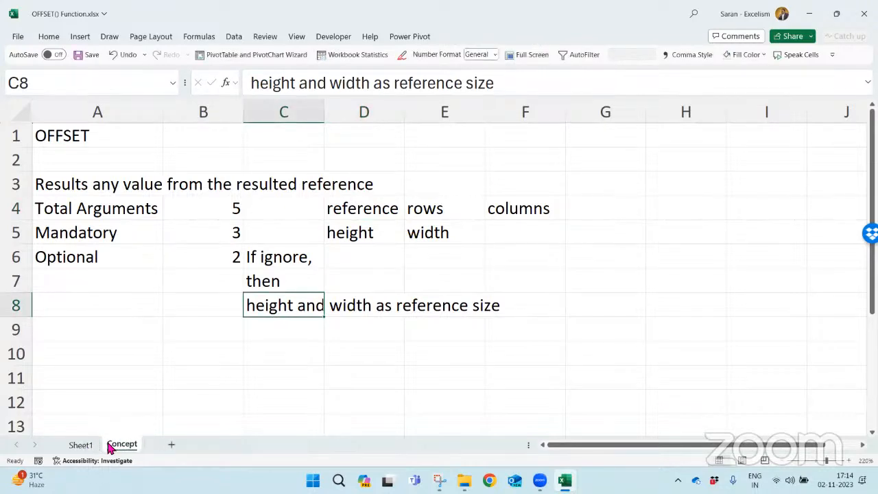
{"action": "left_click_drag", "start_coordinate": [110, 448], "coordinate": [69, 428]}
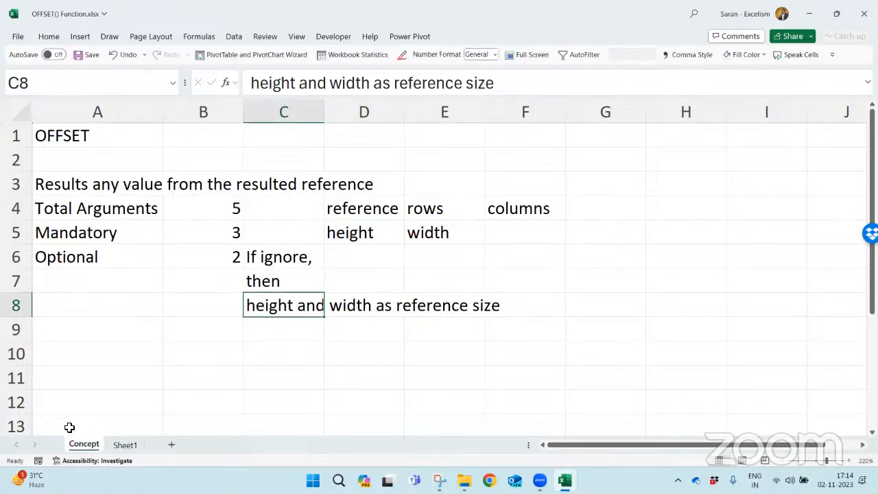
- Rename Sheet1, which holds the number grid, as Example
{"action": "double_click", "coordinate": [137, 444]}
{"action": "type", "text": "Example"}
{"action": "key", "text": "Return"}
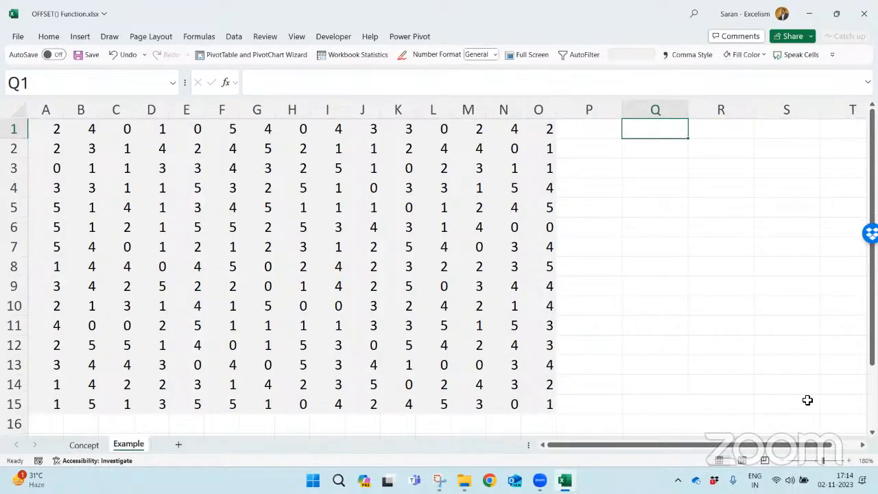
- Enter the mandatory argument labels "reference", "rows" and "columns" in Q1:Q3 of the Example sheet
{"action": "type", "text": "reer"}
{"action": "key", "text": "BackSpace"}
{"action": "key", "text": "BackSpace"}
{"action": "type", "text": "fe"}
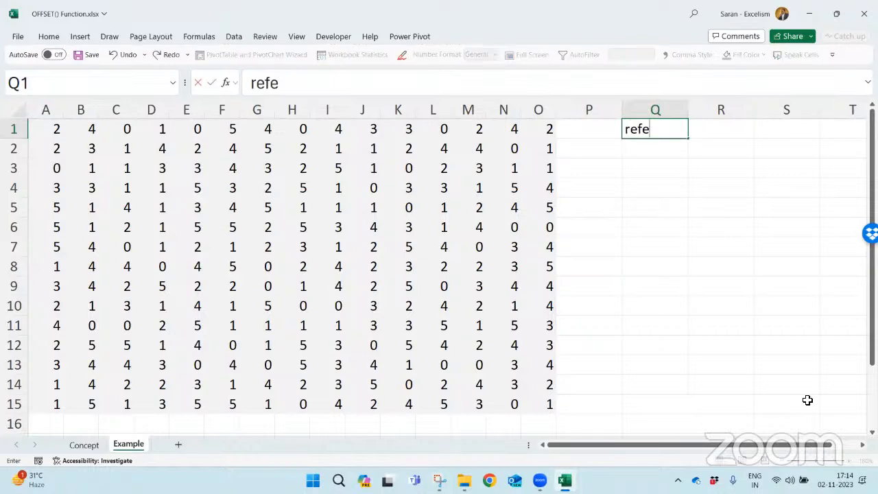
{"action": "type", "text": "rence"}
{"action": "key", "text": "Return"}
{"action": "type", "text": "rows"}
{"action": "key", "text": "Return"}
{"action": "type", "text": "co"}
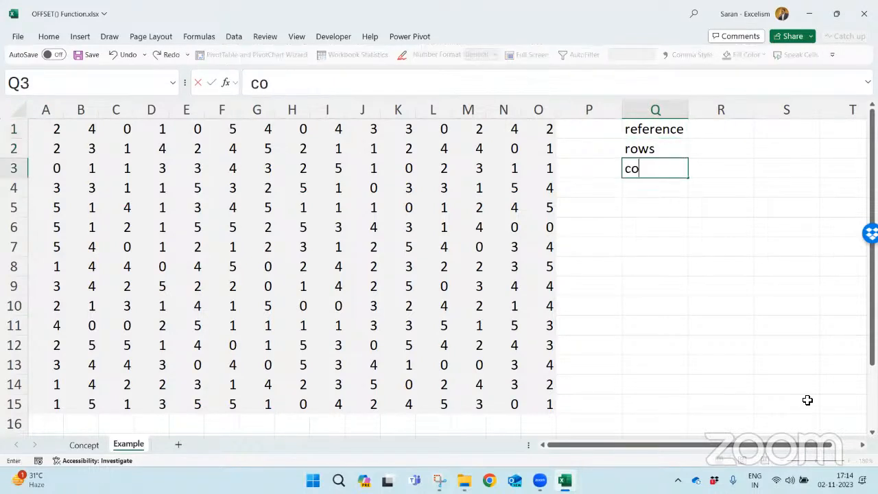
{"action": "type", "text": "lumns"}
{"action": "key", "text": "Return"}
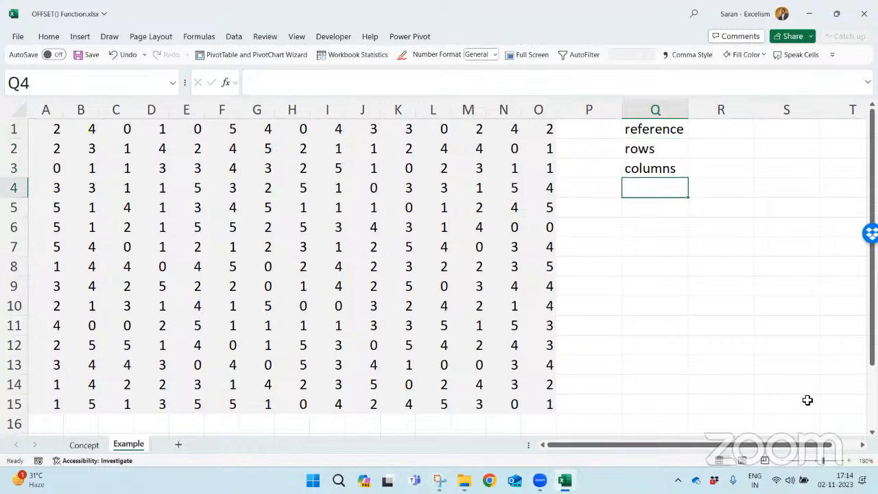
- Add the optional argument labels "height" and "width" in Q4 and Q5
{"action": "type", "text": "height"}
{"action": "key", "text": "Return"}
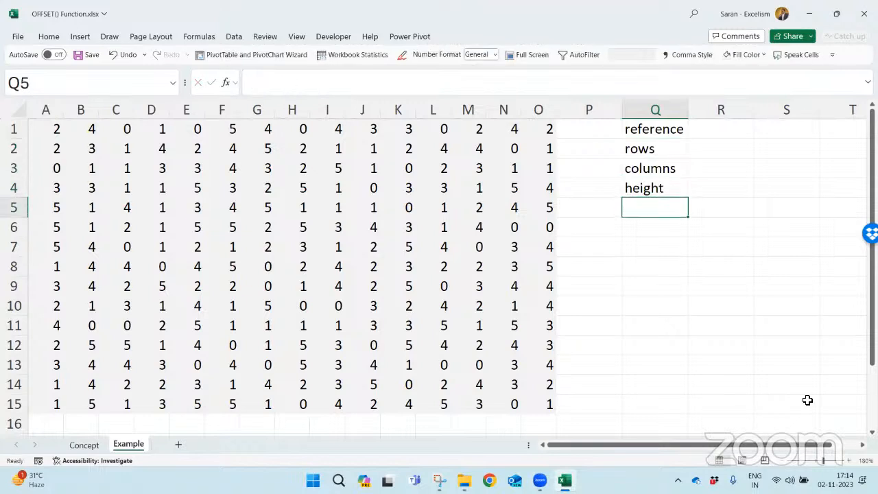
{"action": "type", "text": "width"}
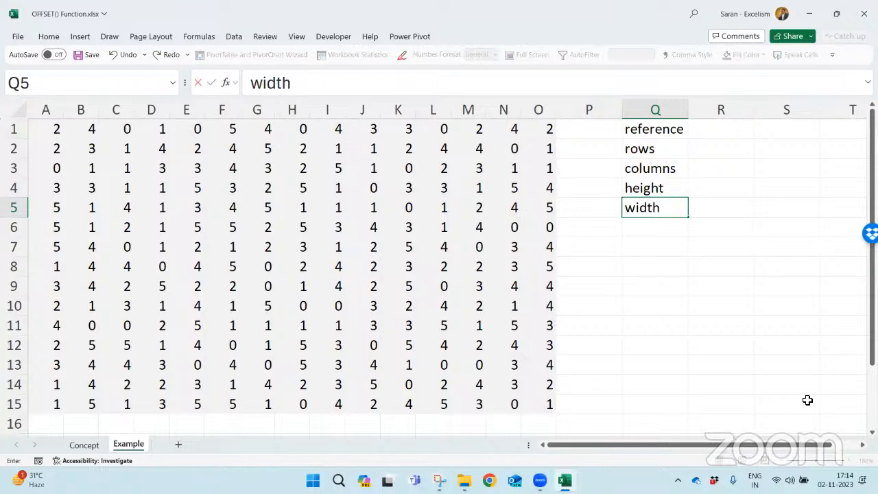
{"action": "key", "text": "Return"}
{"action": "key", "text": "Up"}
{"action": "key", "text": "ctrl+Up"}
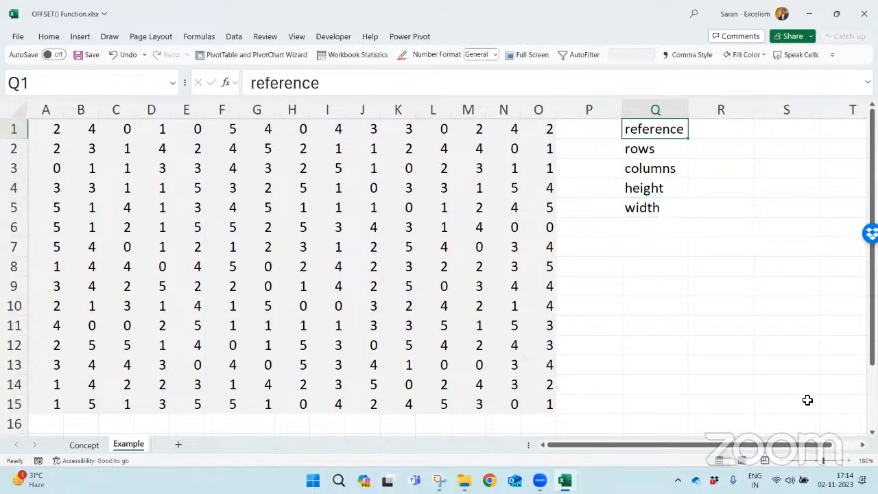
- Enter A1 as the reference value in R1
{"action": "key", "text": "Right"}
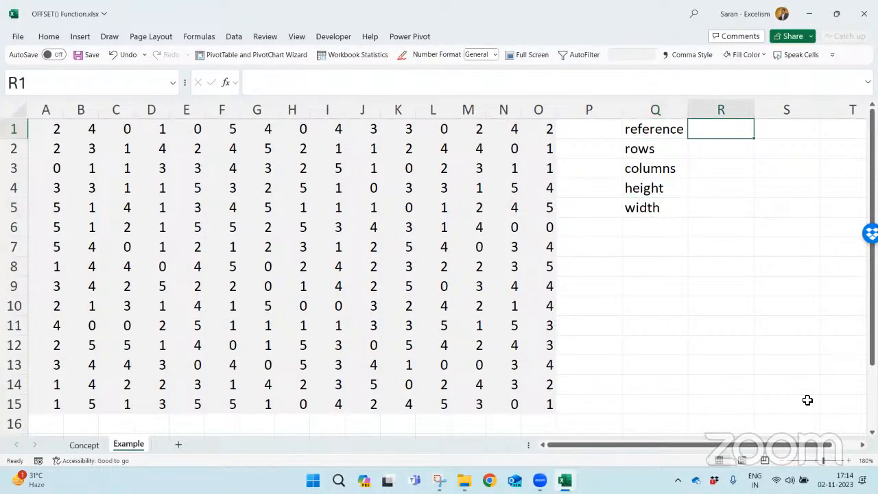
{"action": "left_click", "coordinate": [54, 135]}
{"action": "left_click", "coordinate": [720, 125]}
{"action": "type", "text": "A1"}
{"action": "key", "text": "Return"}
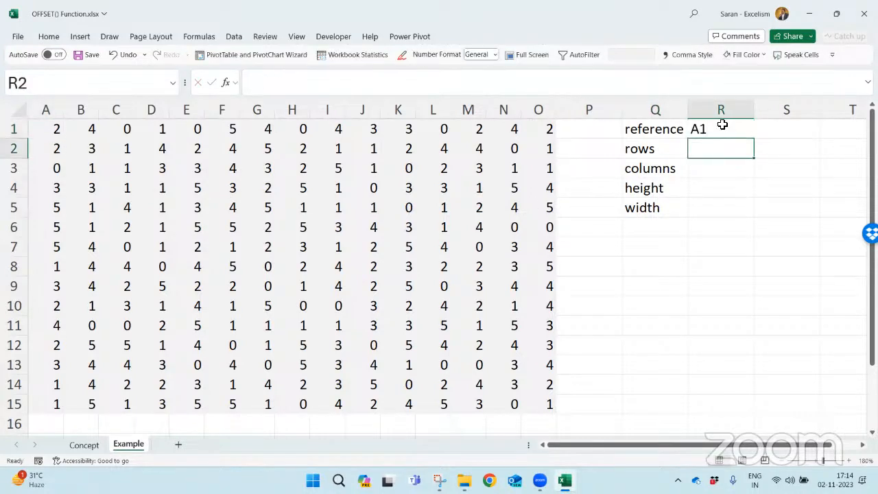
- Set rows to 3 in R2 and columns to 2 in R3, after checking the starting cell A1
{"action": "left_click", "coordinate": [41, 132]}
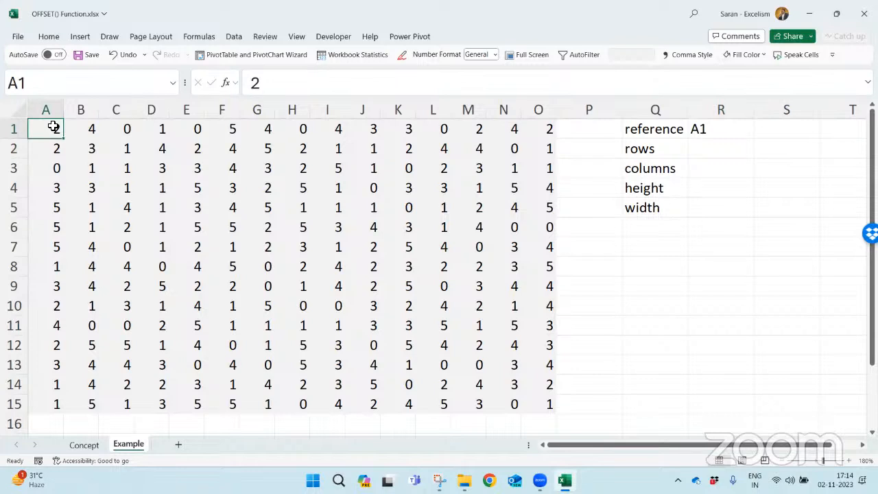
{"action": "left_click", "coordinate": [738, 145]}
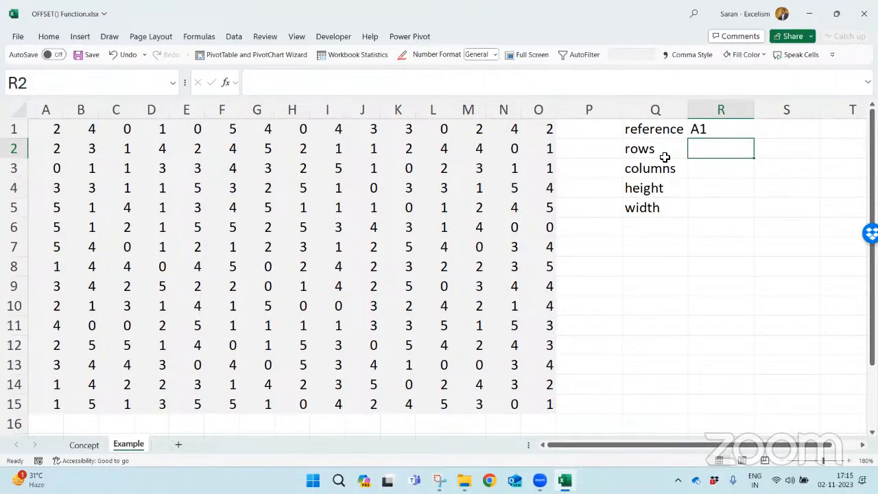
{"action": "left_click", "coordinate": [45, 126]}
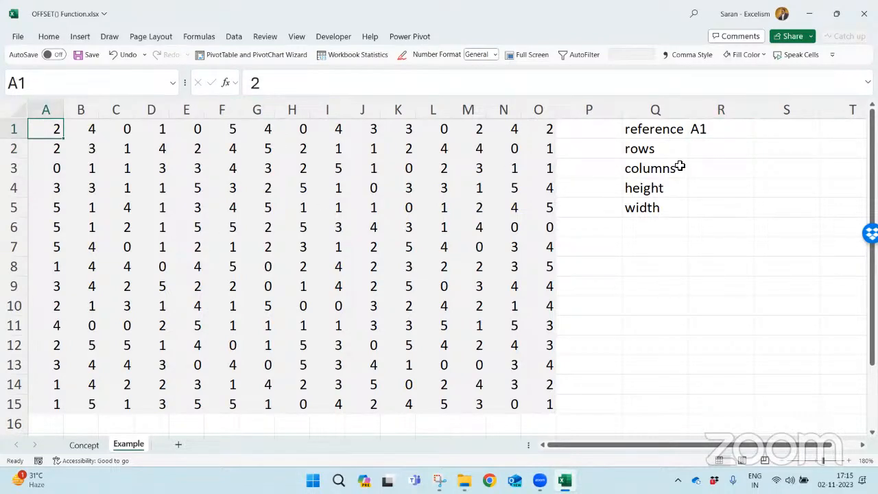
{"action": "left_click", "coordinate": [725, 149]}
{"action": "type", "text": "3"}
{"action": "key", "text": "Return"}
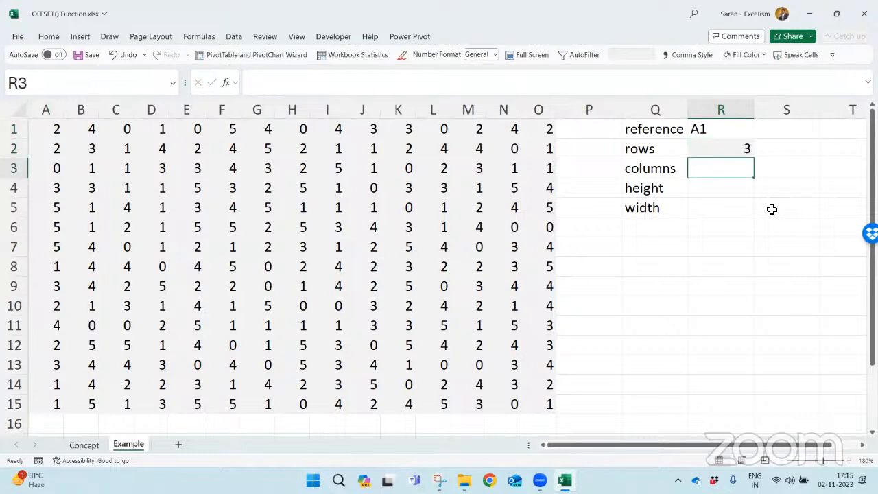
{"action": "type", "text": "2"}
{"action": "key", "text": "Return"}
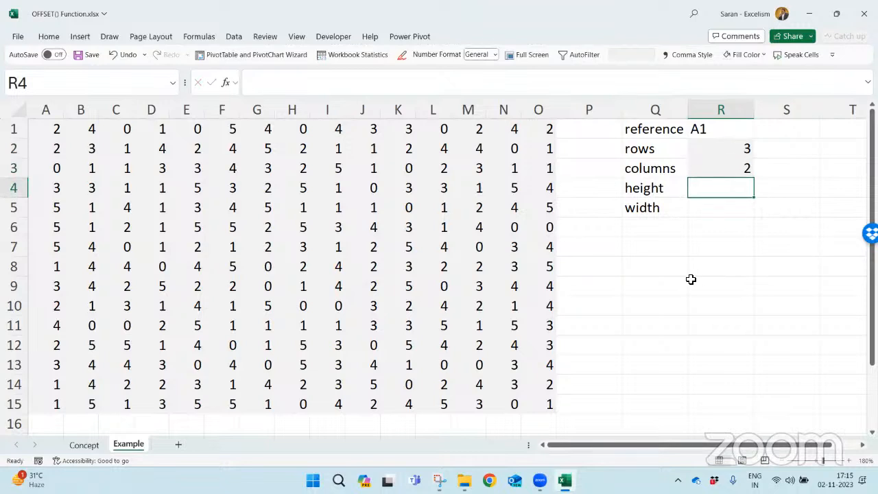
- Move the height and width labels down one row to Q5:Q6, leaving Q4 empty
{"action": "left_click", "coordinate": [656, 191]}
{"action": "key", "text": "shift+Down"}
{"action": "key", "text": "ctrl+x"}
{"action": "key", "text": "Down"}
{"action": "key", "text": "ctrl+v"}
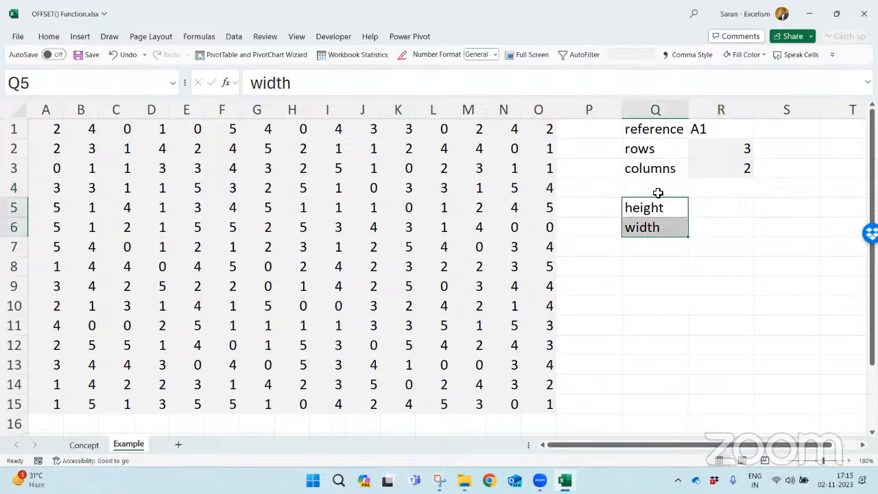
- Enter the label "destination" in Q4 and widen column Q to fit it
{"action": "key", "text": "Up"}
{"action": "type", "text": "desi"}
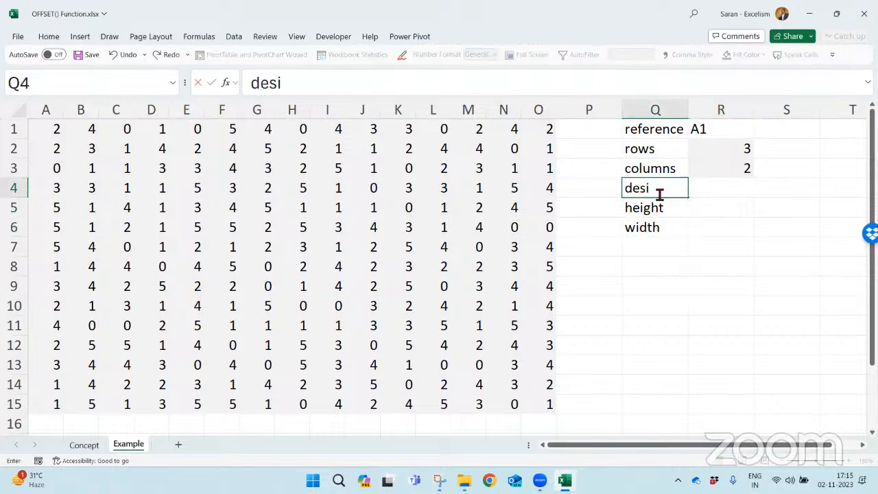
{"action": "type", "text": "timat"}
{"action": "key", "text": "BackSpace"}
{"action": "key", "text": "BackSpace"}
{"action": "key", "text": "BackSpace"}
{"action": "type", "text": "nation"}
{"action": "key", "text": "Tab"}
{"action": "left_click", "coordinate": [658, 192]}
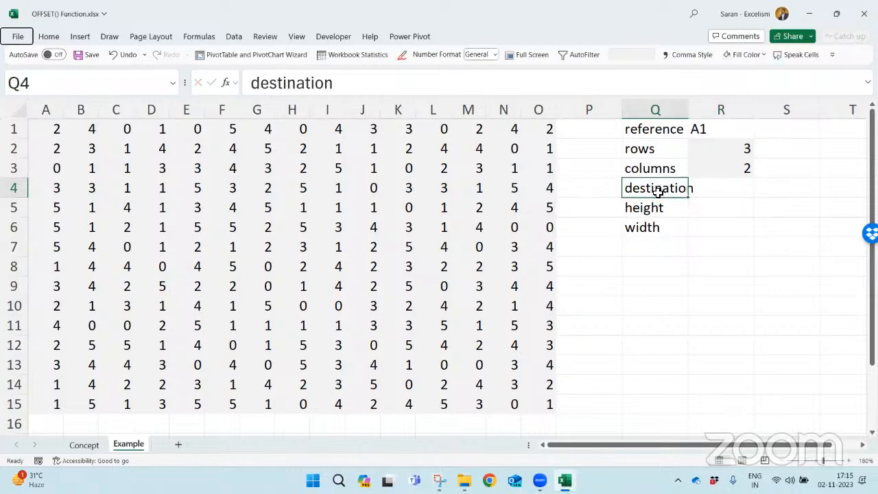
- Trace the offset through the number grid, starting at A1 and going three rows down and two columns across
{"action": "left_click", "coordinate": [35, 123]}
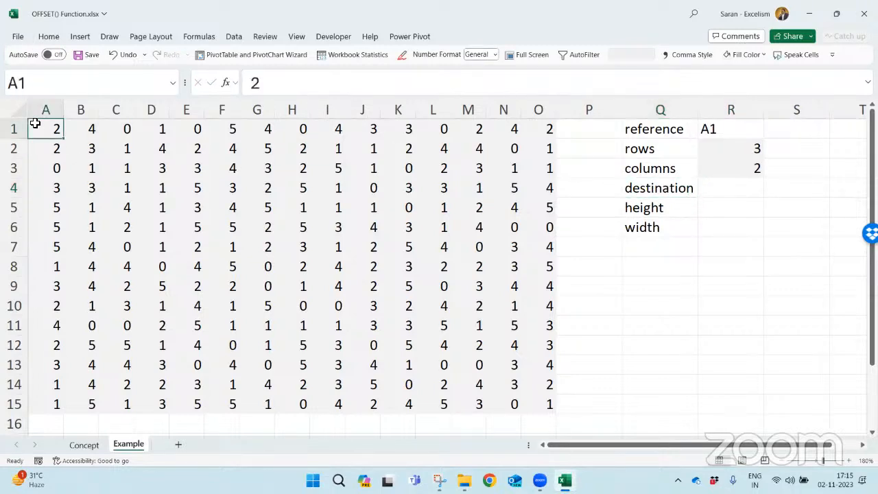
{"action": "left_click", "coordinate": [55, 147]}
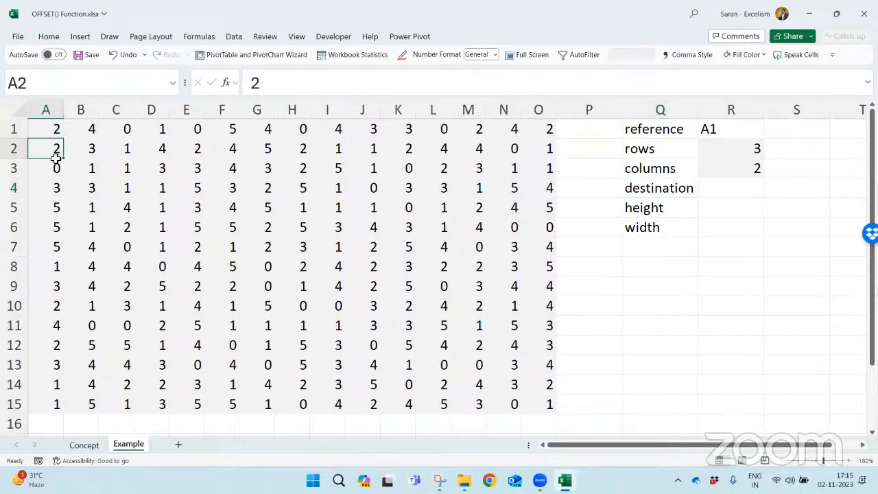
{"action": "left_click", "coordinate": [56, 165]}
{"action": "left_click", "coordinate": [56, 186]}
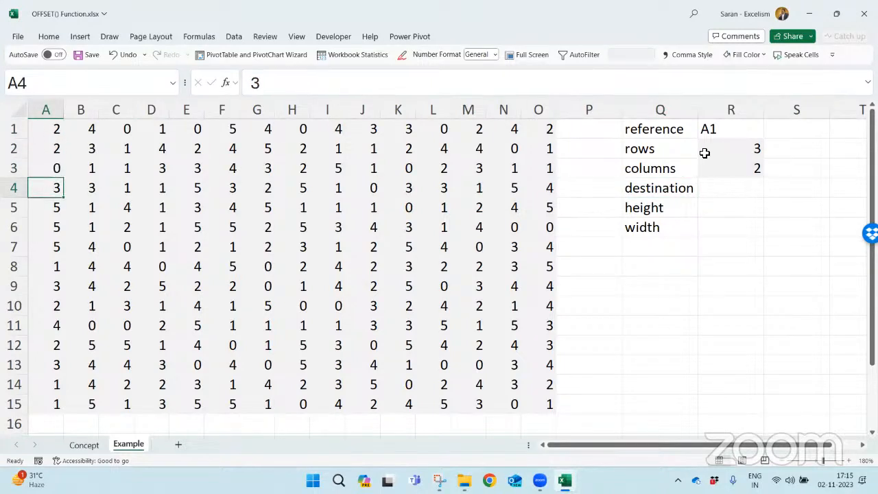
{"action": "left_click", "coordinate": [733, 144]}
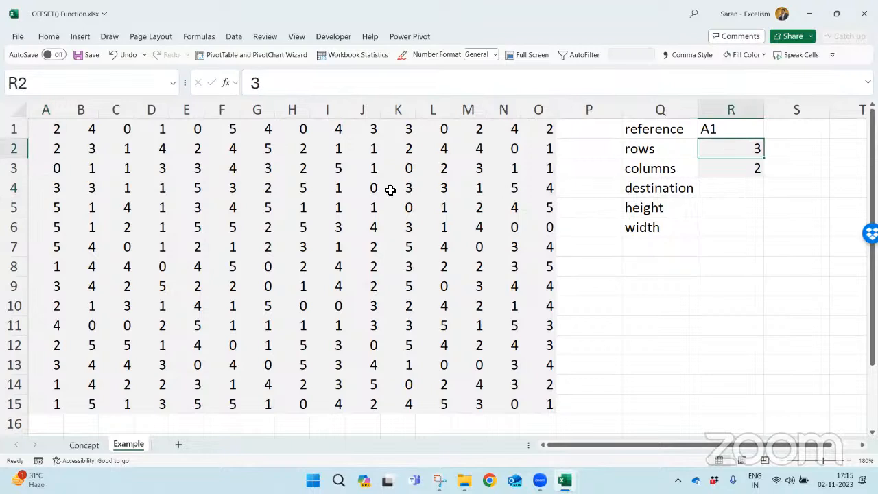
{"action": "left_click", "coordinate": [59, 134]}
{"action": "key", "text": "Down"}
{"action": "key", "text": "Down"}
{"action": "key", "text": "Down"}
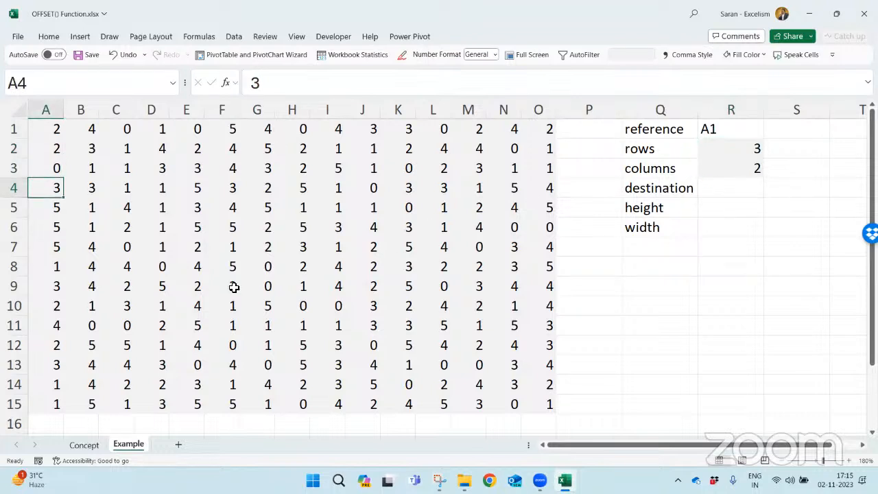
{"action": "key", "text": "Right"}
{"action": "key", "text": "Right"}
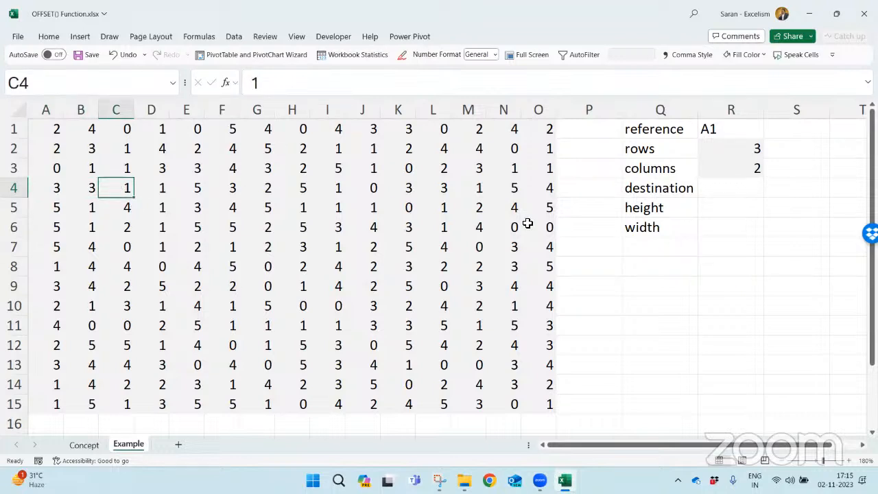
- Enter C4 as the destination value in R4
{"action": "left_click", "coordinate": [743, 190]}
{"action": "type", "text": "C4"}
{"action": "key", "text": "Return"}
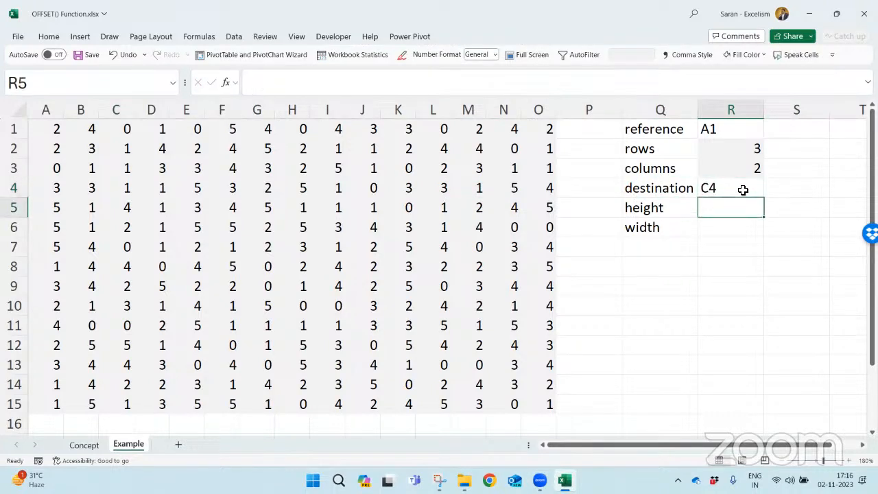
{"action": "left_click", "coordinate": [742, 190]}
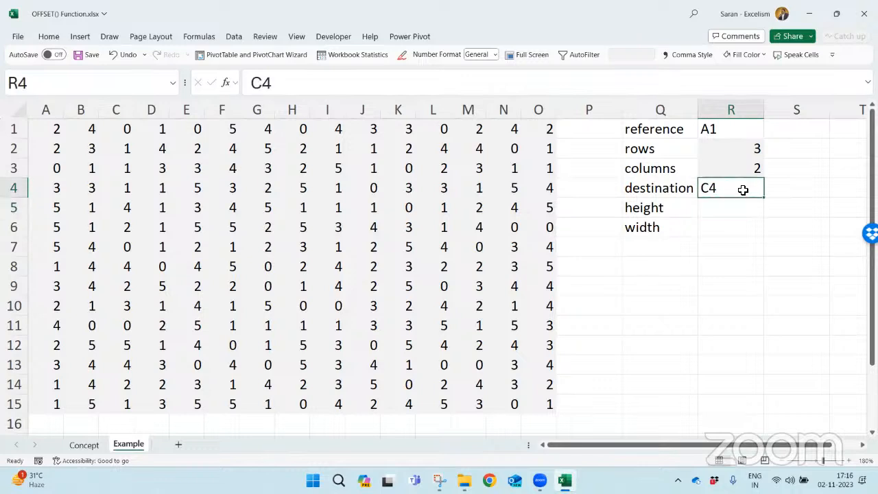
{"action": "left_click", "coordinate": [666, 185]}
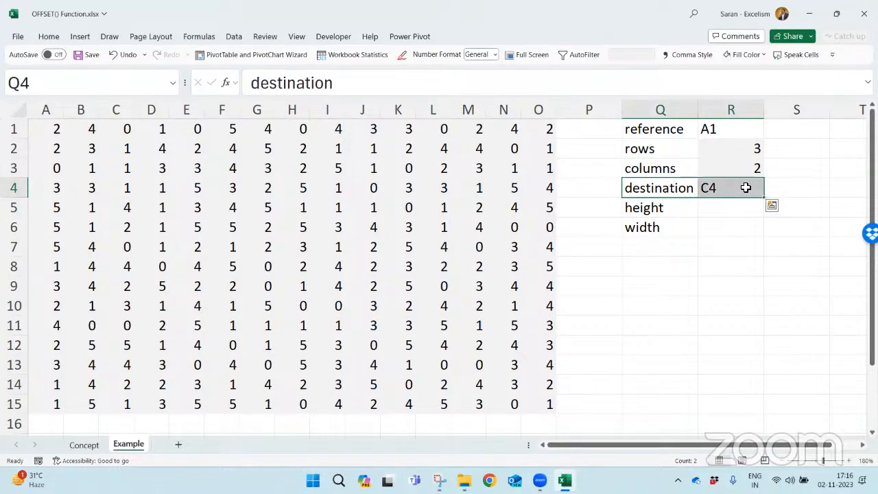
- Enclose the optional argument labels in Q5:Q6 in square brackets as "[height]" and "[width]"
{"action": "left_click", "coordinate": [728, 207]}
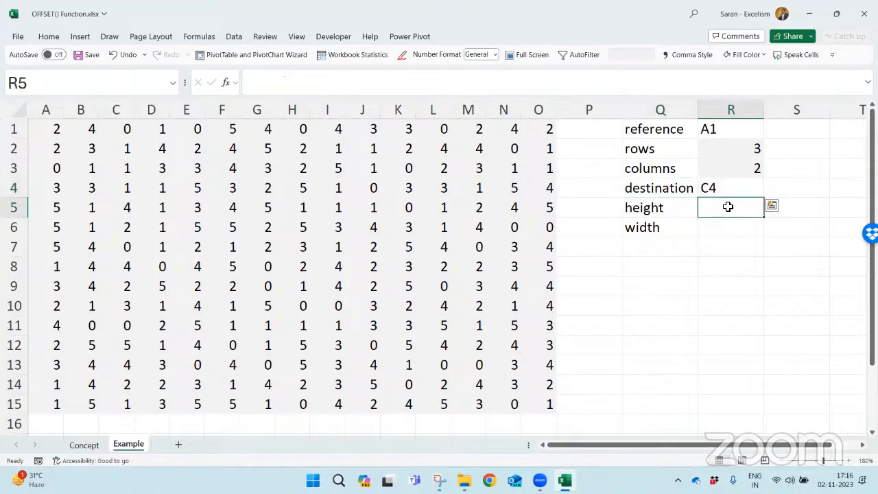
{"action": "left_click_drag", "start_coordinate": [728, 207], "coordinate": [729, 222]}
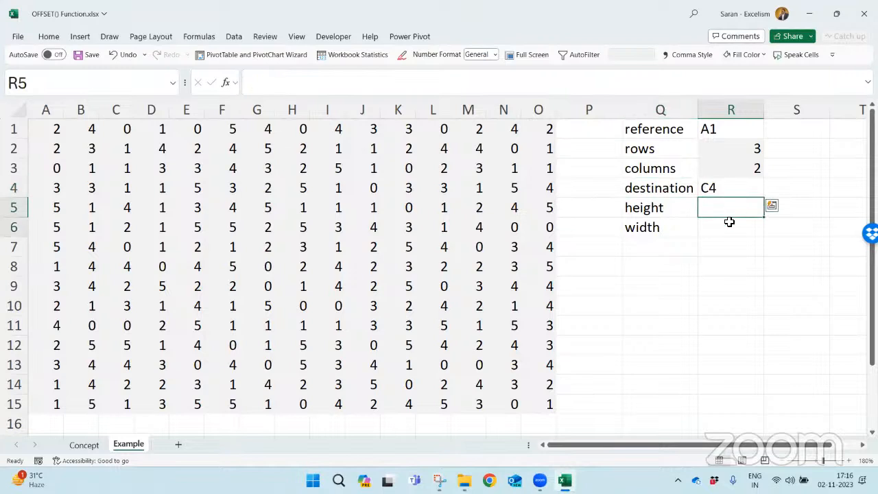
{"action": "double_click", "coordinate": [668, 213]}
{"action": "type", "text": "]"}
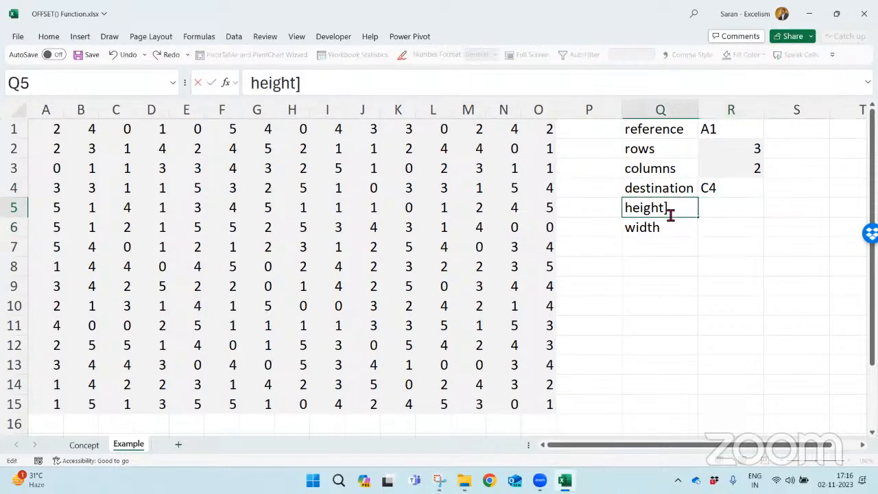
{"action": "key", "text": "Home"}
{"action": "type", "text": "["}
{"action": "key", "text": "Return"}
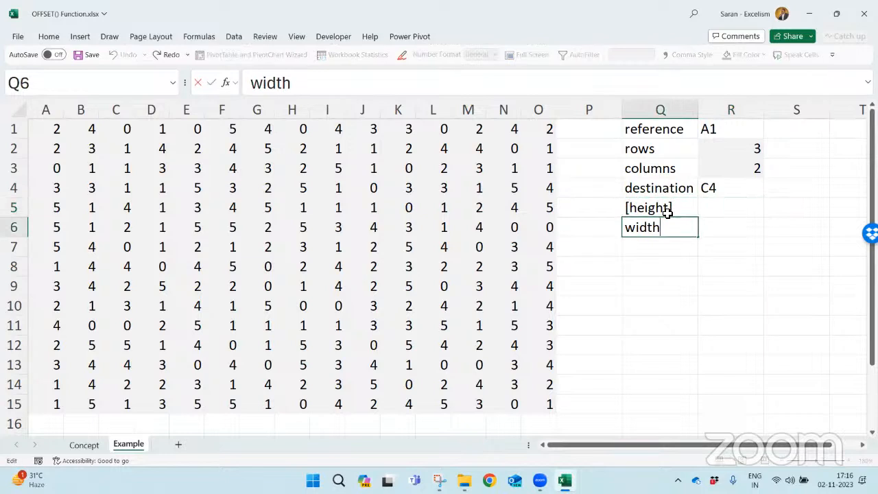
{"action": "key", "text": "F2"}
{"action": "type", "text": "]"}
{"action": "key", "text": "Home"}
{"action": "type", "text": "["}
{"action": "key", "text": "Return"}
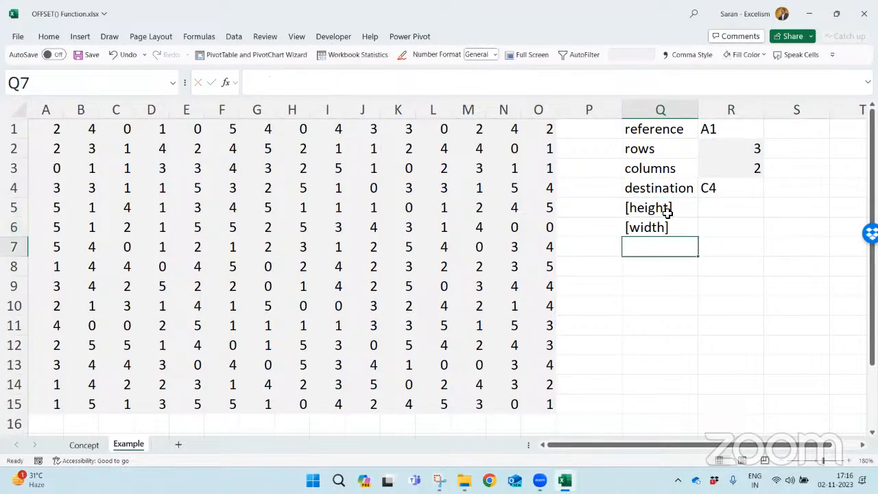
- Review the reference, rows, columns and destination entries in R1:R4 and locate cell C4 in the number grid
{"action": "key", "text": "Up"}
{"action": "key", "text": "Up"}
{"action": "key", "text": "Right"}
{"action": "key", "text": "shift+Down"}
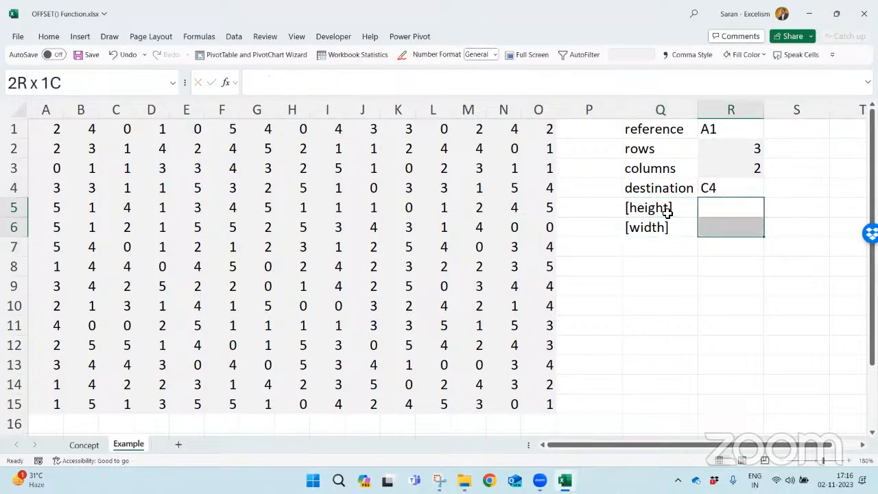
{"action": "key", "text": "Up"}
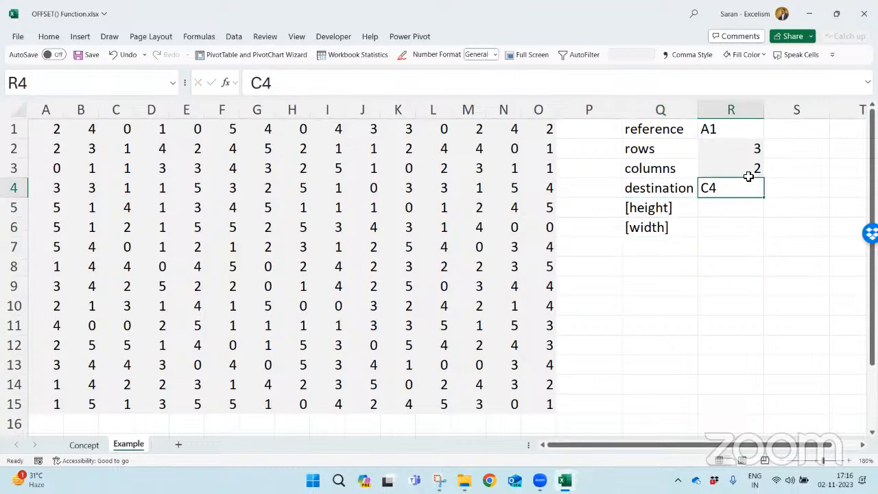
{"action": "left_click", "coordinate": [733, 131]}
{"action": "left_click", "coordinate": [739, 147]}
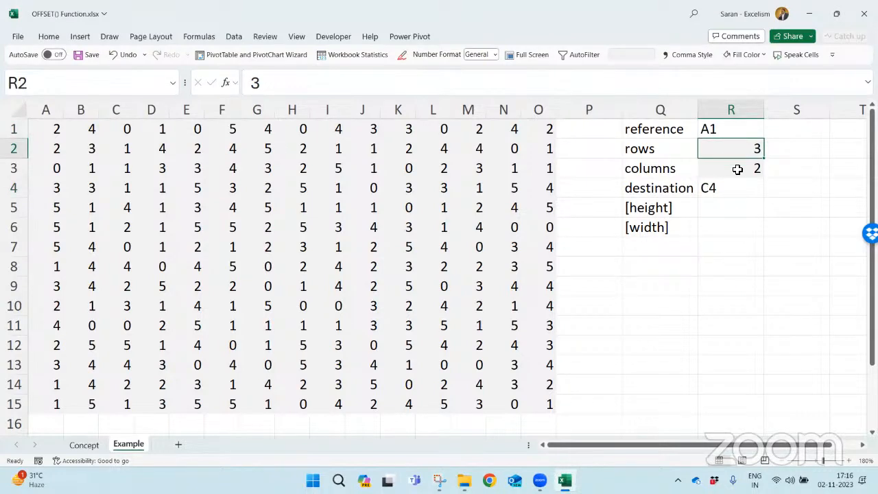
{"action": "left_click", "coordinate": [736, 168]}
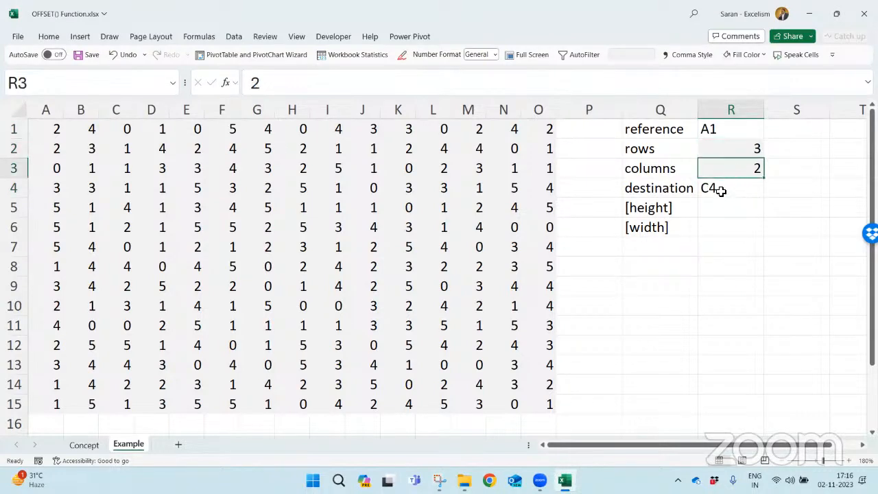
{"action": "left_click", "coordinate": [725, 190]}
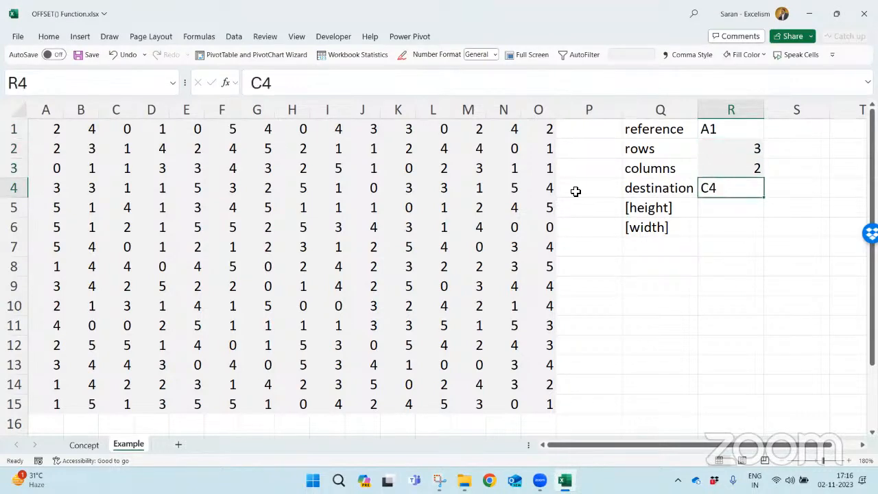
{"action": "left_click", "coordinate": [126, 187]}
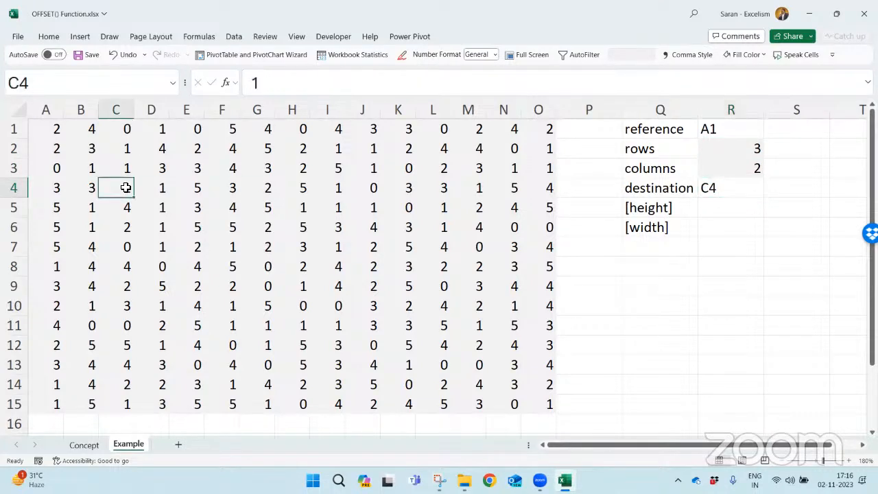
- Enter =OFFSET(A1,R2,R3) in Q8, using the rows and columns cells as the offset arguments
{"action": "left_click", "coordinate": [655, 271]}
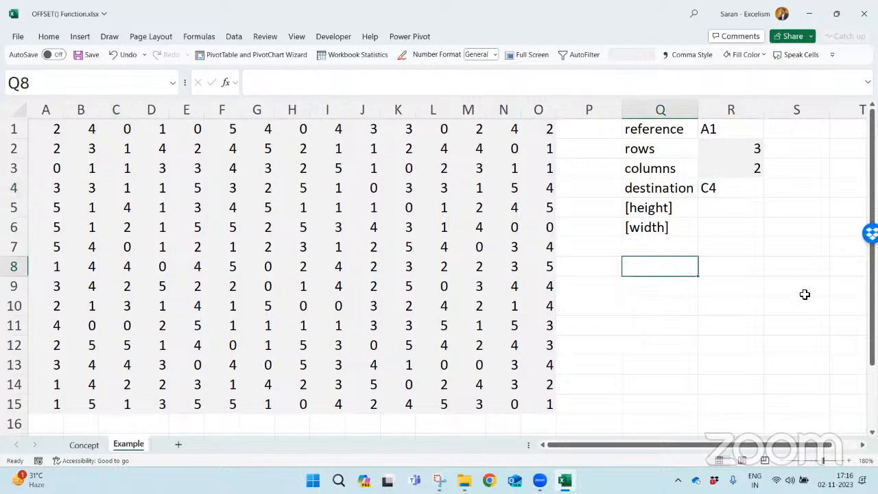
{"action": "type", "text": "=off"}
{"action": "key", "text": "Tab"}
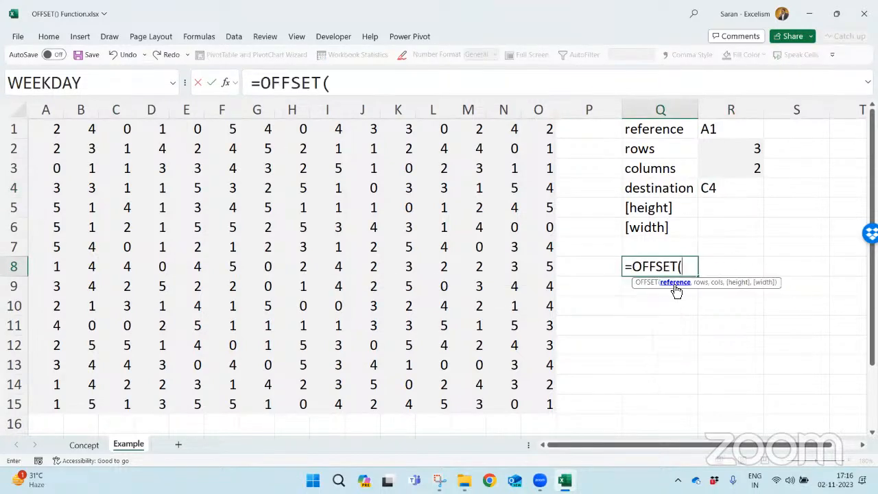
{"action": "type", "text": "A1,"}
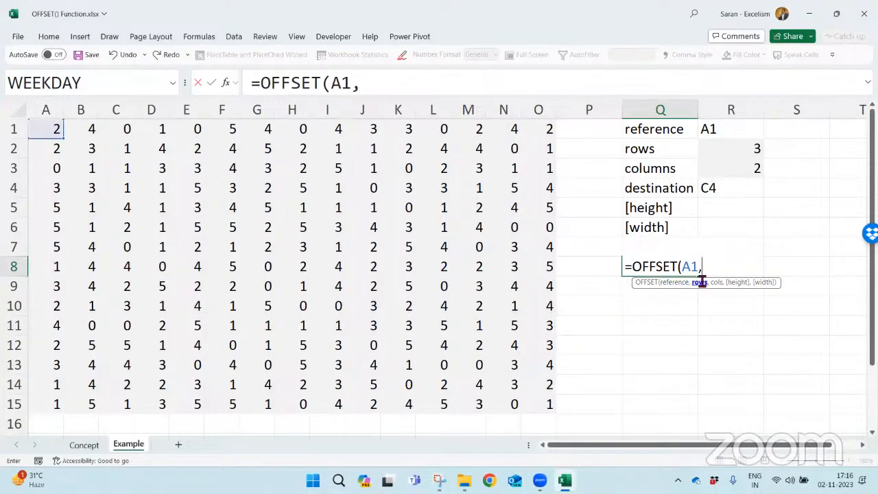
{"action": "left_click", "coordinate": [745, 148]}
{"action": "type", "text": ","}
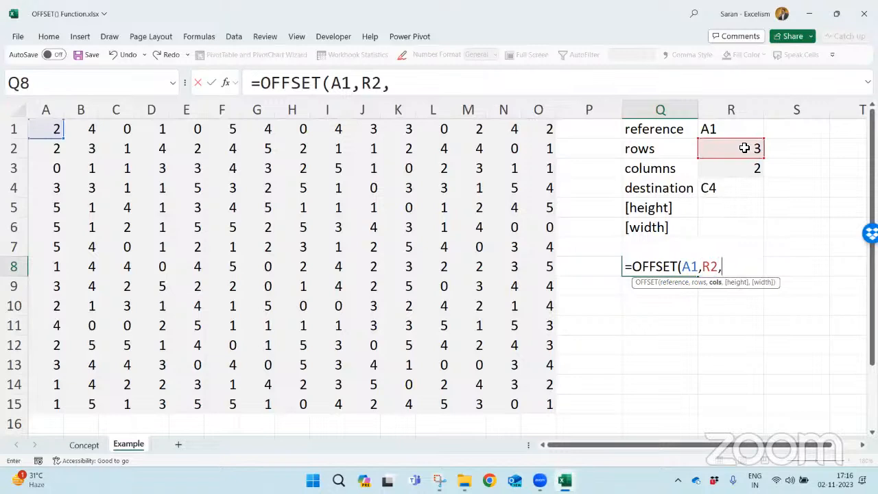
{"action": "left_click", "coordinate": [745, 168]}
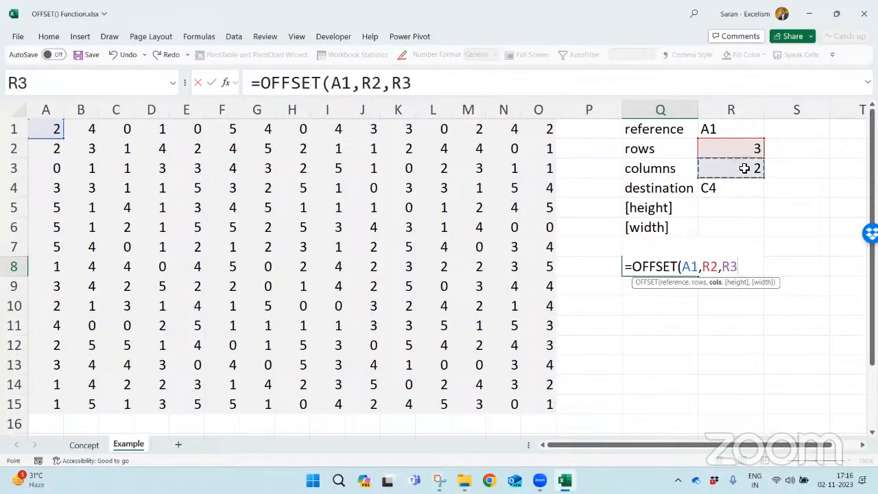
{"action": "type", "text": ")"}
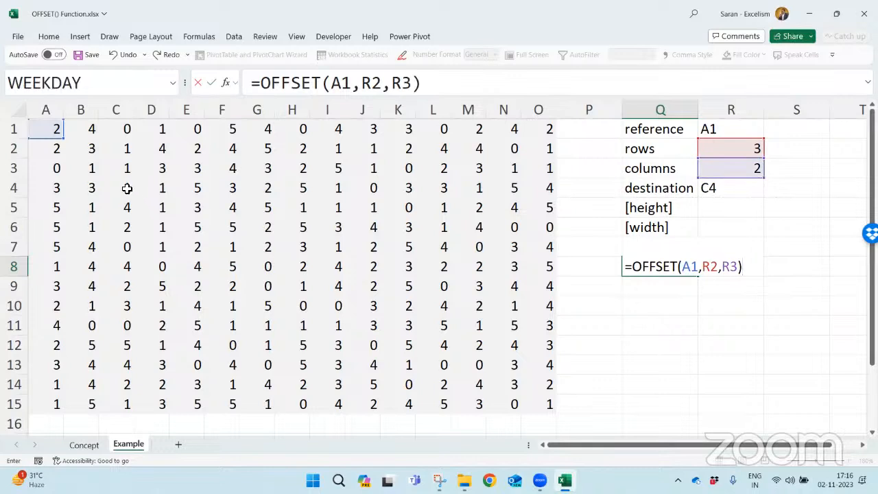
{"action": "key", "text": "Return"}
{"action": "key", "text": "Up"}
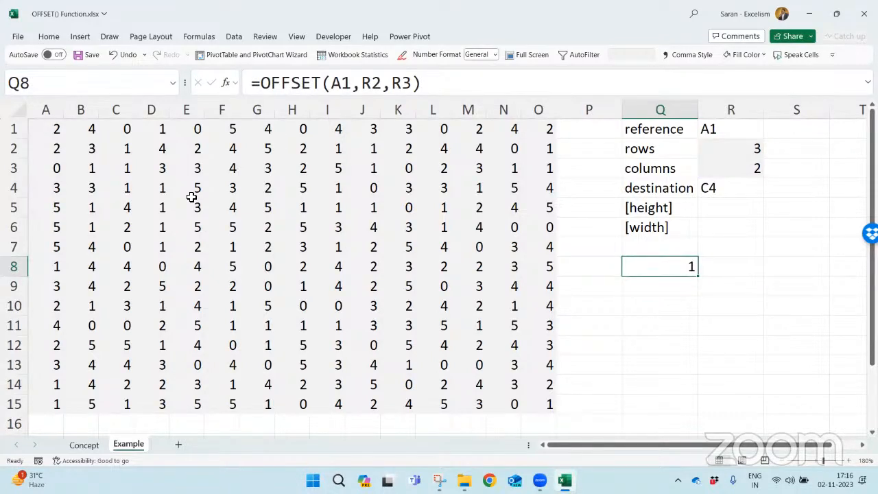
- Set the rows argument in R2 to 2 and the columns argument in R3 to 5
{"action": "left_click", "coordinate": [725, 151]}
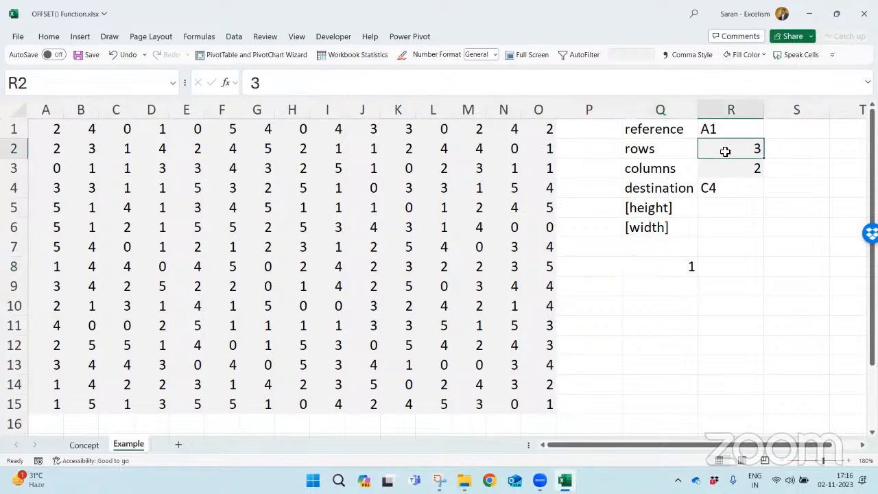
{"action": "type", "text": "2"}
{"action": "key", "text": "Return"}
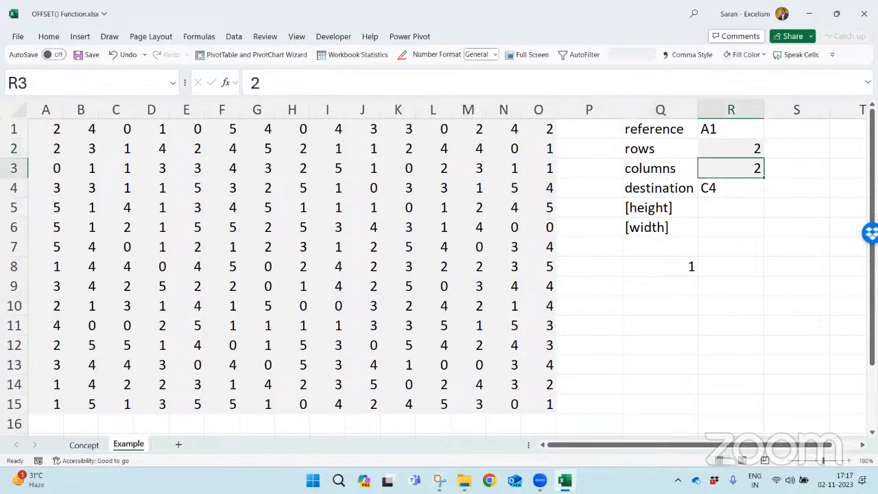
{"action": "type", "text": "5"}
{"action": "key", "text": "Return"}
{"action": "key", "text": "Up"}
{"action": "key", "text": "Up"}
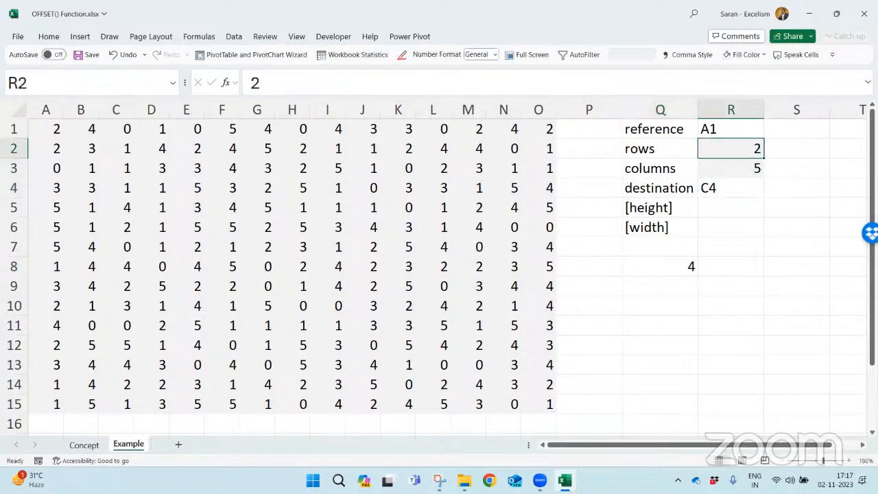
- Trace the offset through the number grid from A1, going two rows down and five columns across
{"action": "left_click", "coordinate": [737, 188]}
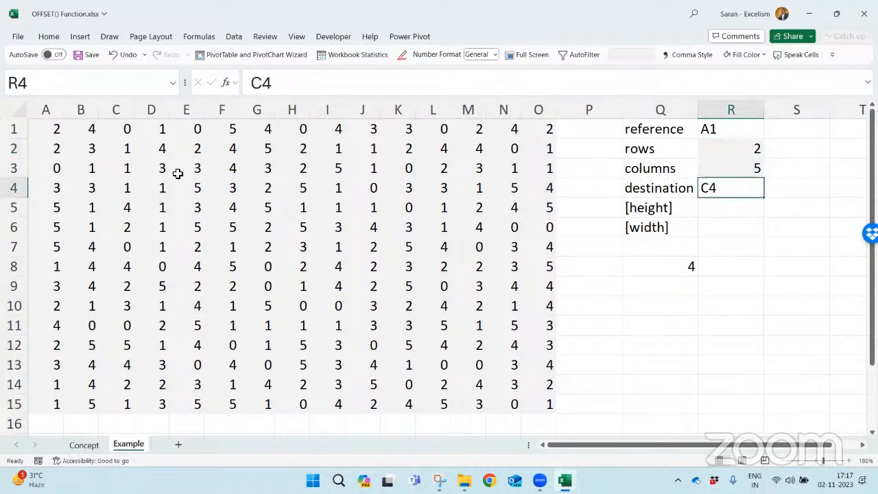
{"action": "left_click", "coordinate": [47, 127]}
{"action": "key", "text": "Down"}
{"action": "key", "text": "Down"}
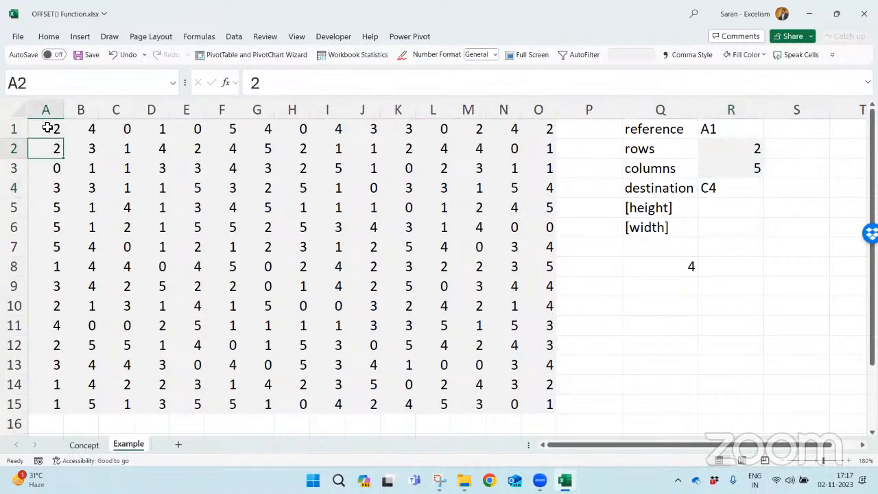
{"action": "key", "text": "Right"}
{"action": "key", "text": "Right"}
{"action": "key", "text": "Right"}
{"action": "key", "text": "Right"}
{"action": "key", "text": "Right"}
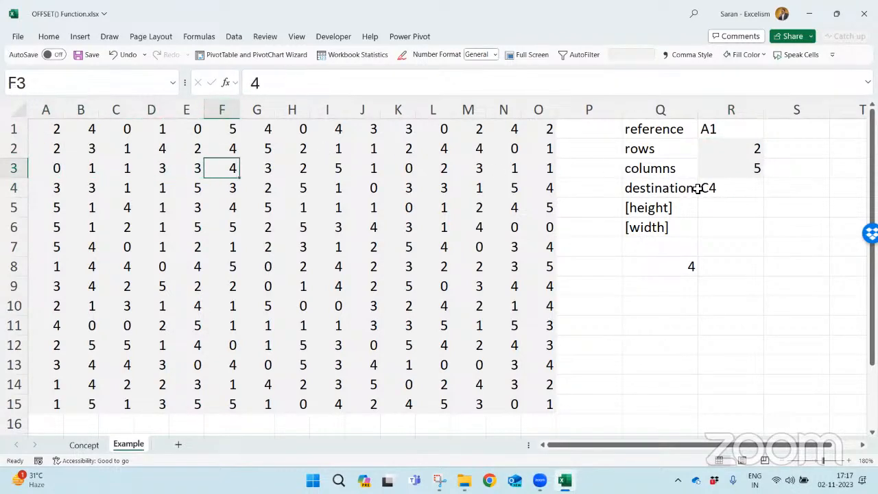
- Set the destination in R4 to F3 and compare that grid cell with the OFFSET formula in Q8
{"action": "left_click", "coordinate": [744, 200]}
{"action": "left_click", "coordinate": [733, 190]}
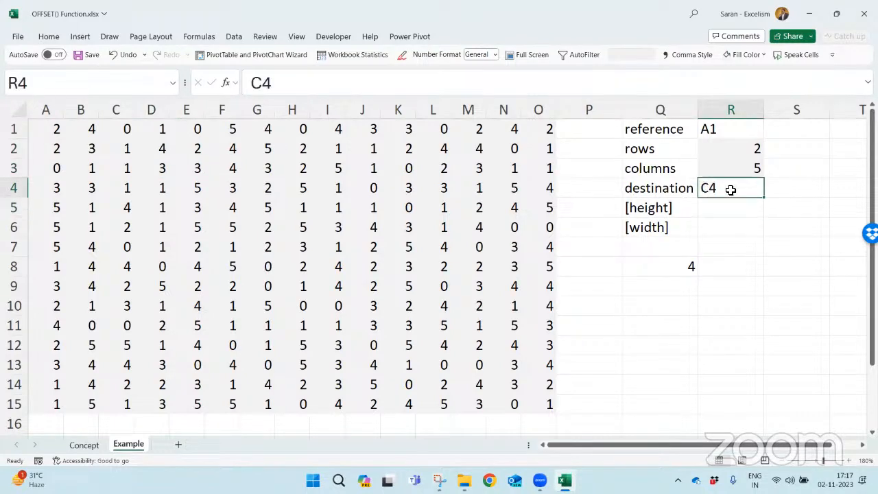
{"action": "type", "text": "F3"}
{"action": "key", "text": "Return"}
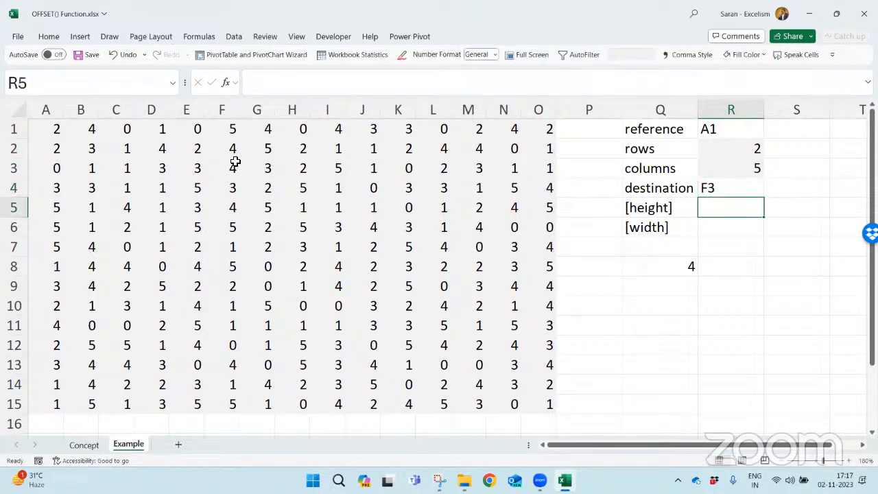
{"action": "left_click", "coordinate": [226, 170]}
{"action": "left_click", "coordinate": [686, 266]}
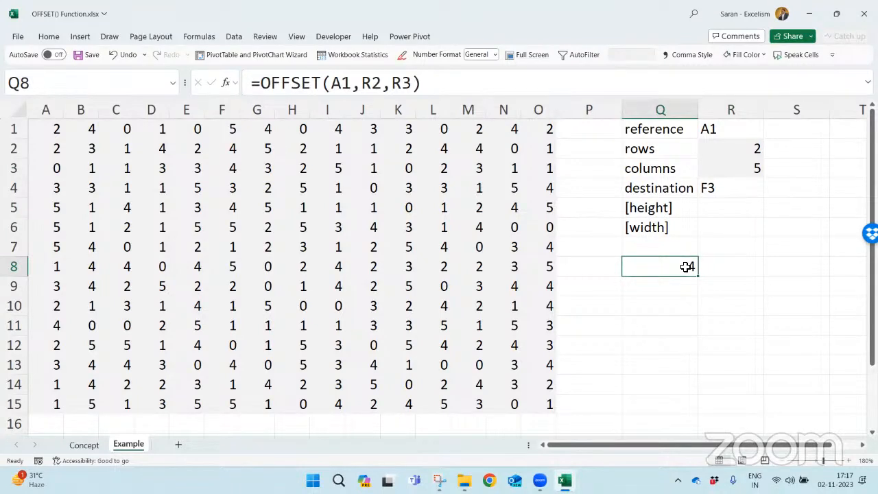
{"action": "left_click", "coordinate": [725, 189]}
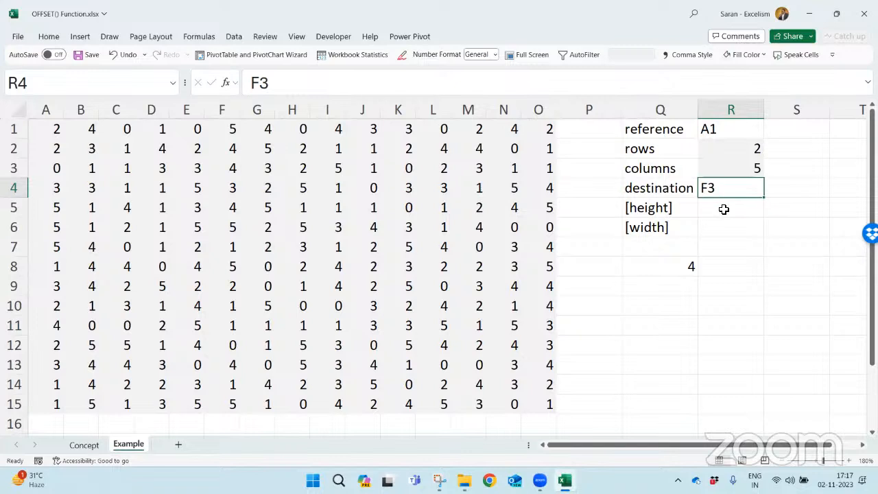
- Show the formula of Q8 as text in R8 using FORMULATEXT
{"action": "left_click", "coordinate": [727, 262]}
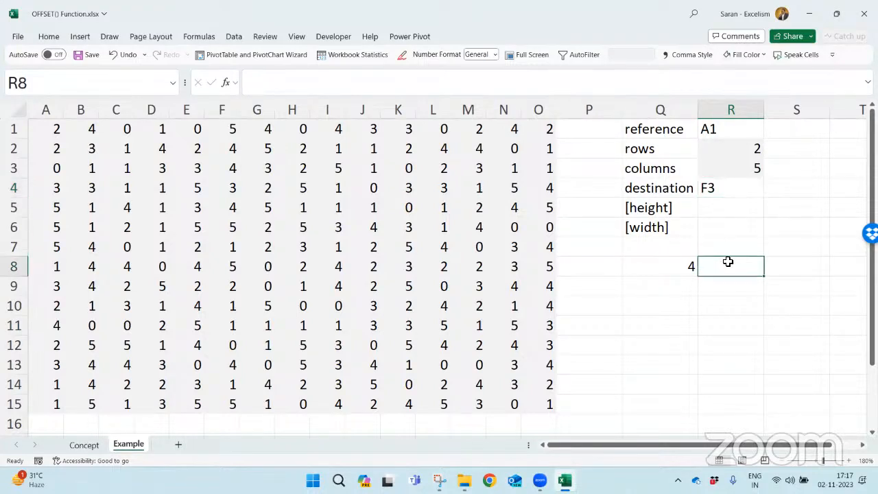
{"action": "type", "text": "=formulatext(q8"}
{"action": "key", "text": "Return"}
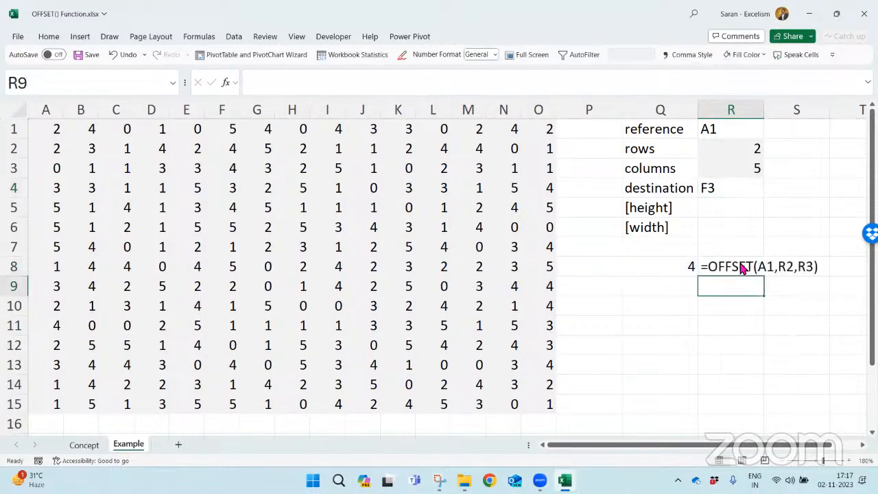
{"action": "left_click", "coordinate": [748, 266]}
{"action": "key", "text": "Left"}
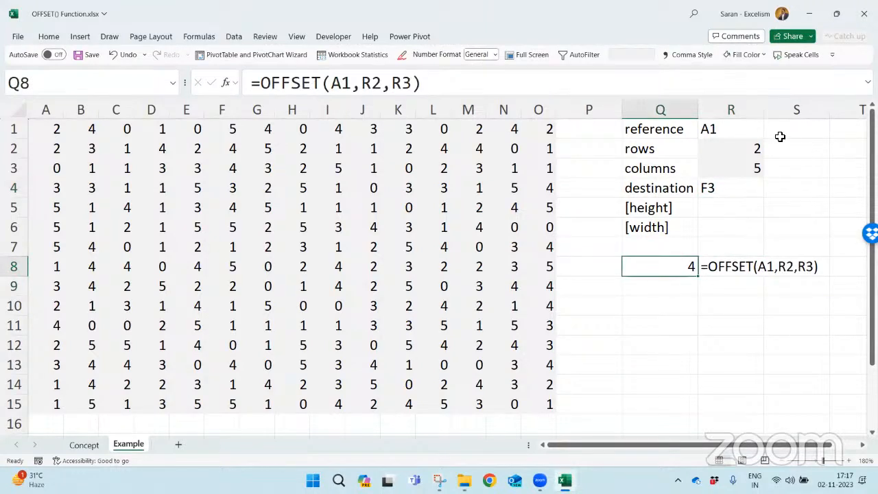
- Extend the reference entry in R1 to the range A1:A4
{"action": "double_click", "coordinate": [746, 132]}
{"action": "type", "text": ":"}
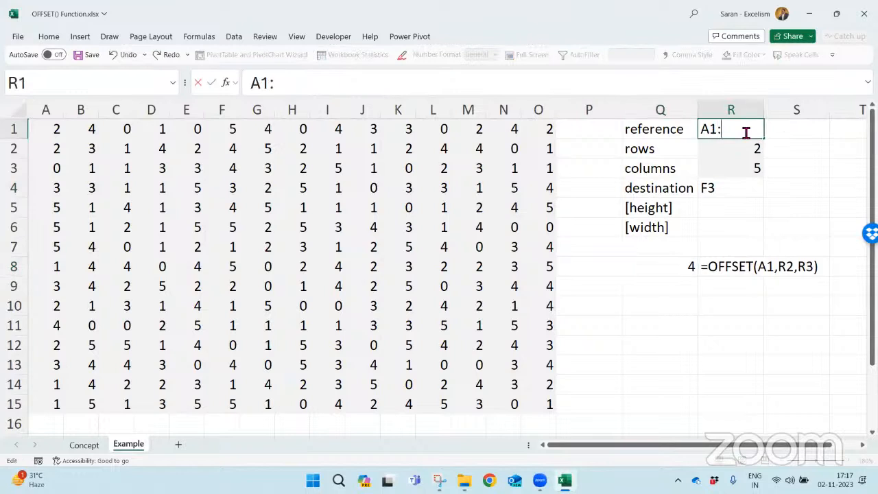
{"action": "type", "text": "A4"}
{"action": "key", "text": "Return"}
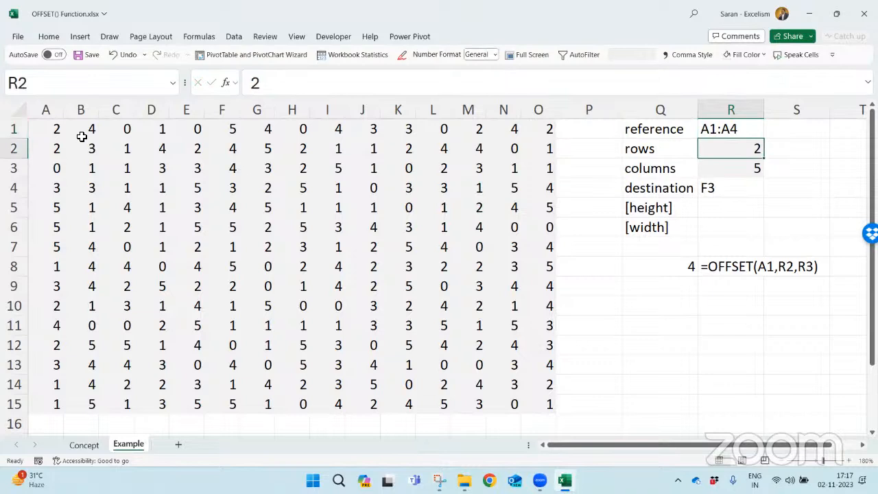
- Trace how the range A1:A4 shifts two rows down to A3:A6 and five columns across to F3:F6
{"action": "left_click", "coordinate": [43, 125]}
{"action": "left_click_drag", "start_coordinate": [45, 160], "coordinate": [50, 188]}
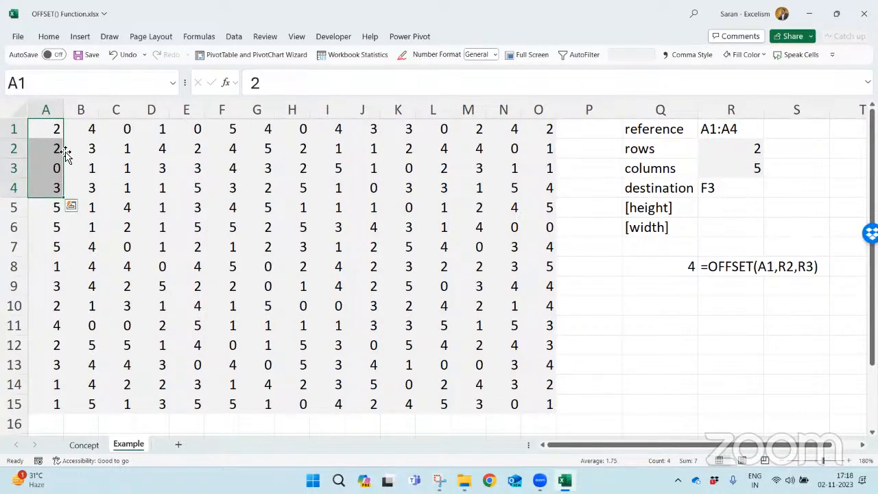
{"action": "left_click_drag", "start_coordinate": [63, 150], "coordinate": [65, 151]}
{"action": "left_click_drag", "start_coordinate": [54, 168], "coordinate": [53, 224]}
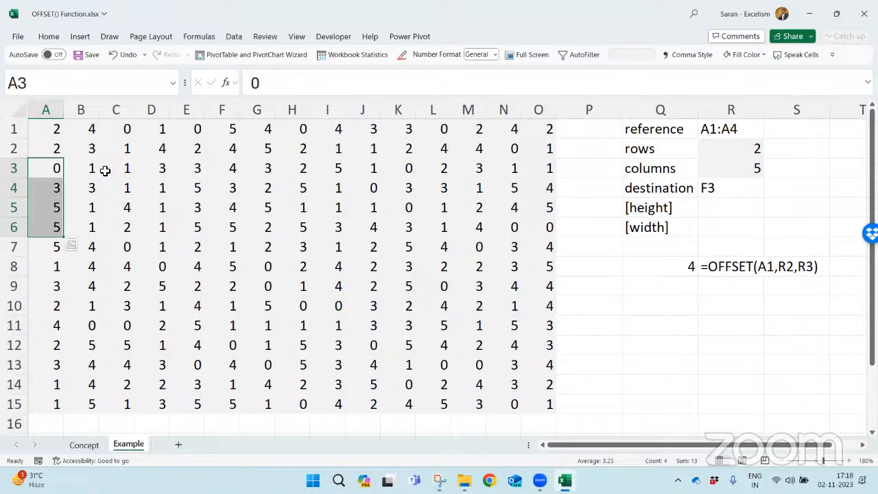
{"action": "left_click", "coordinate": [234, 169]}
{"action": "left_click_drag", "start_coordinate": [237, 179], "coordinate": [238, 227]}
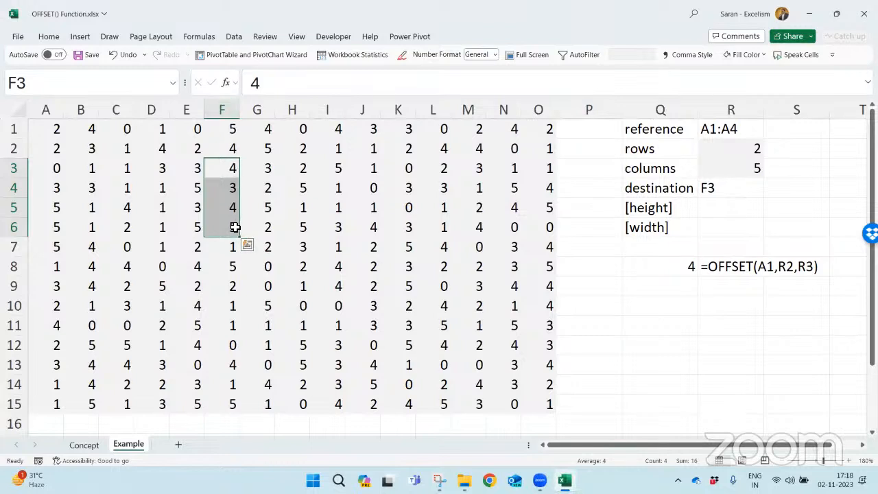
- Extend the destination entry in R4 to the range F3:F6
{"action": "double_click", "coordinate": [733, 190]}
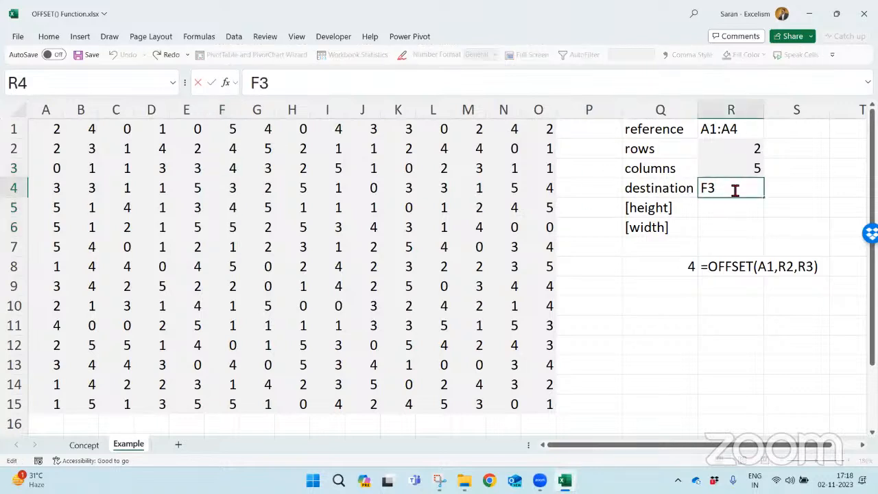
{"action": "type", "text": ":F6"}
{"action": "key", "text": "Return"}
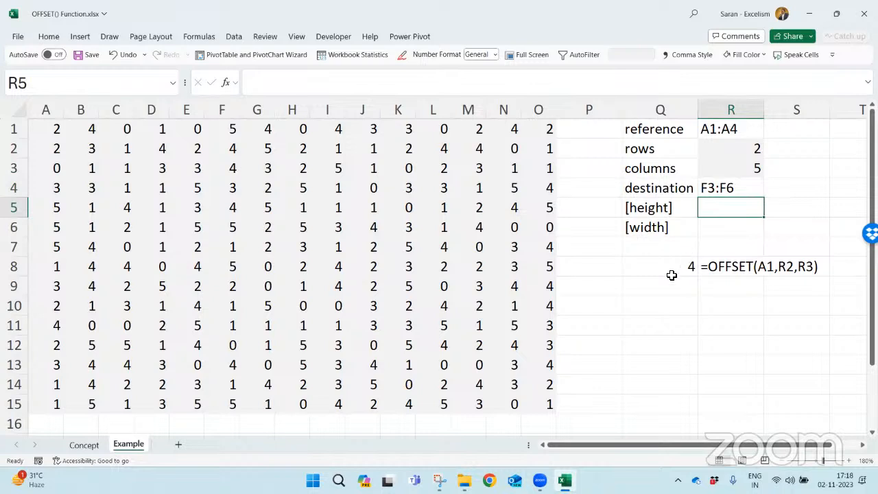
- Build an OFFSET formula in Q9 with reference A1:A4, rows from R2 and columns from R3
{"action": "left_click", "coordinate": [671, 290]}
{"action": "type", "text": "=fo"}
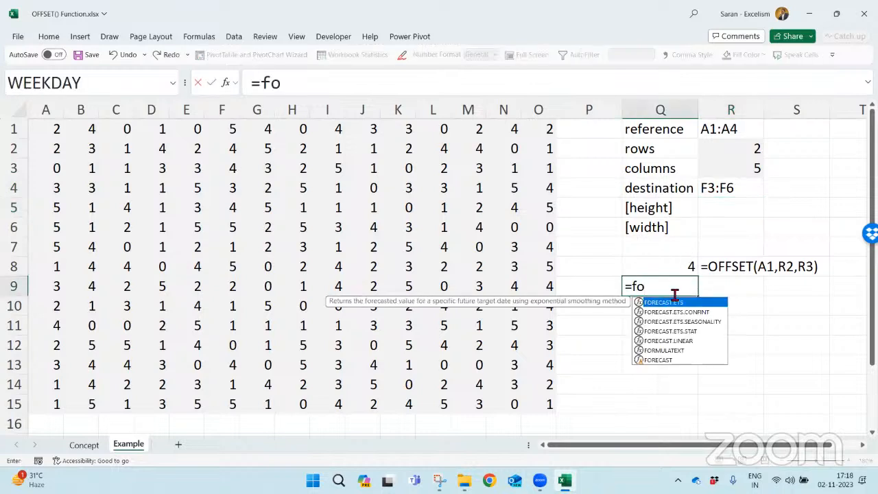
{"action": "key", "text": "BackSpace"}
{"action": "key", "text": "BackSpace"}
{"action": "type", "text": "of"}
{"action": "key", "text": "Tab"}
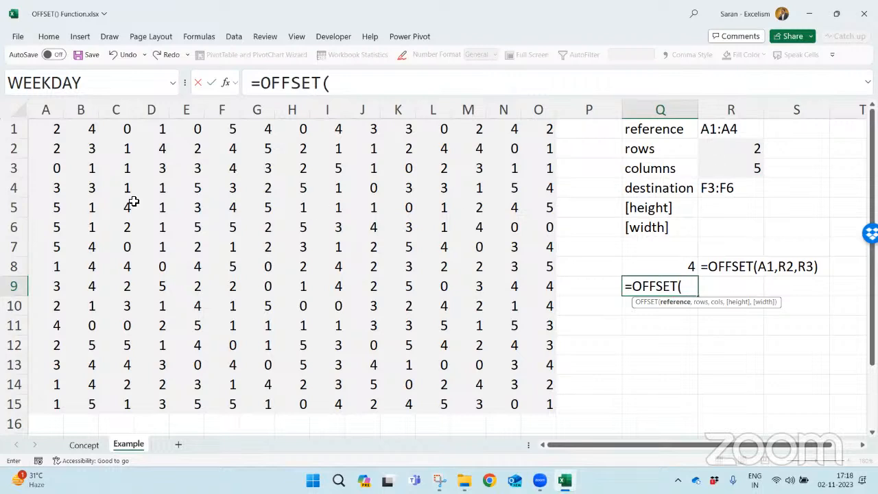
{"action": "left_click_drag", "start_coordinate": [52, 136], "coordinate": [55, 184]}
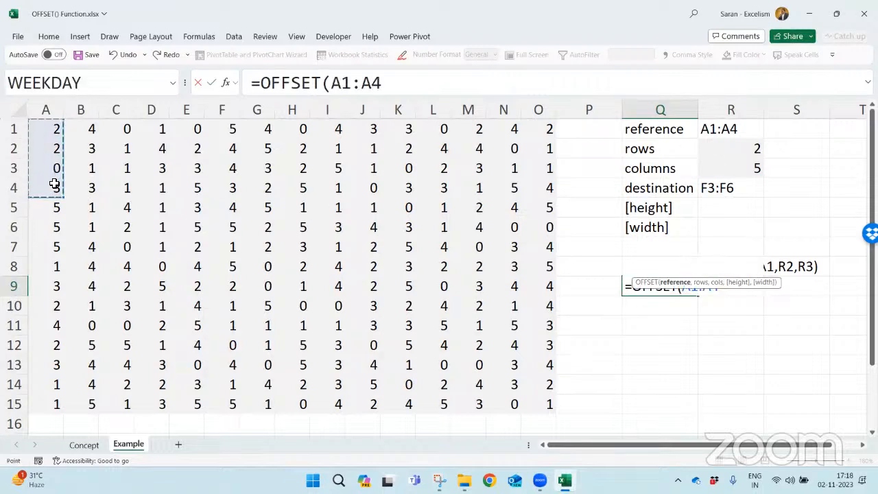
{"action": "type", "text": ","}
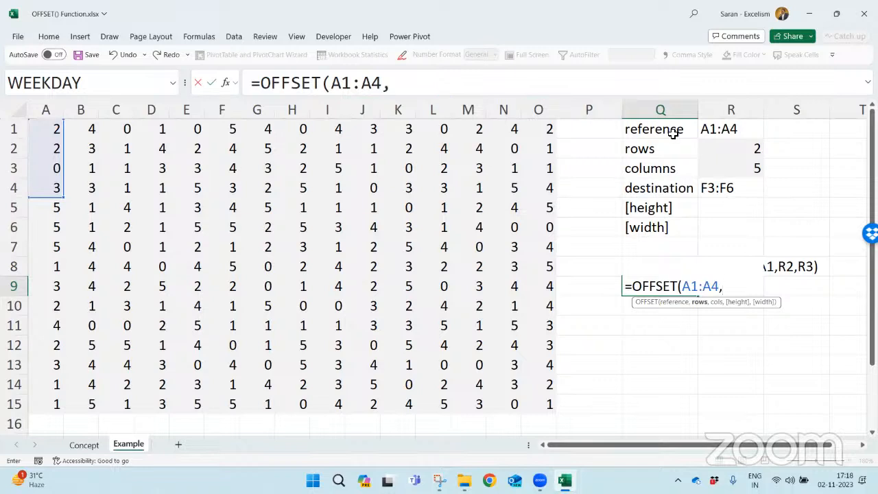
{"action": "left_click", "coordinate": [710, 142]}
{"action": "type", "text": ","}
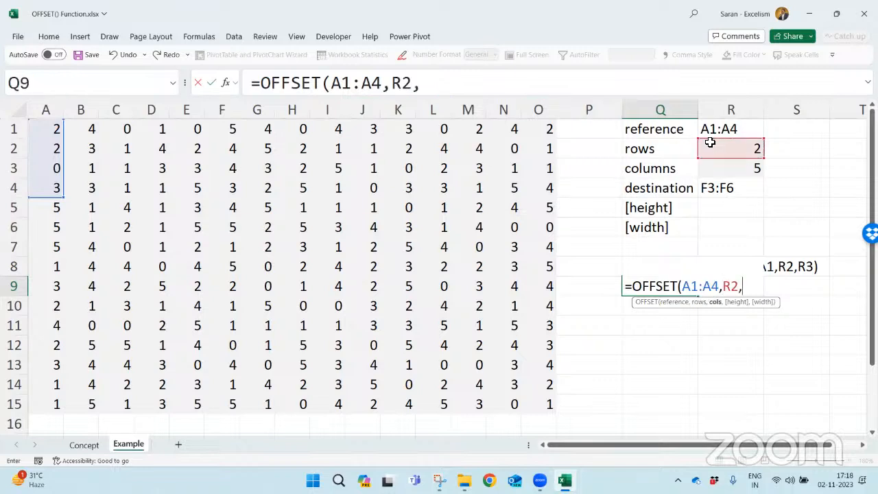
{"action": "left_click", "coordinate": [745, 168]}
{"action": "type", "text": ")"}
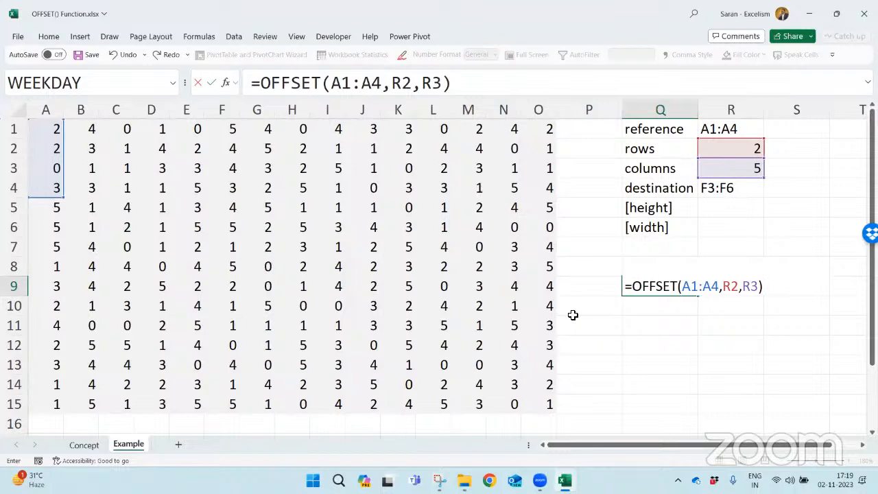
{"action": "left_click_drag", "start_coordinate": [684, 286], "coordinate": [718, 286]}
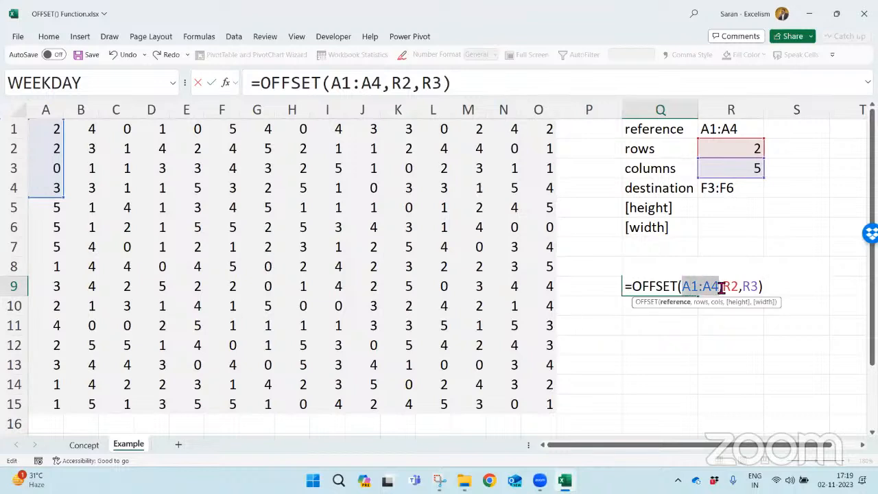
{"action": "left_click", "coordinate": [700, 131]}
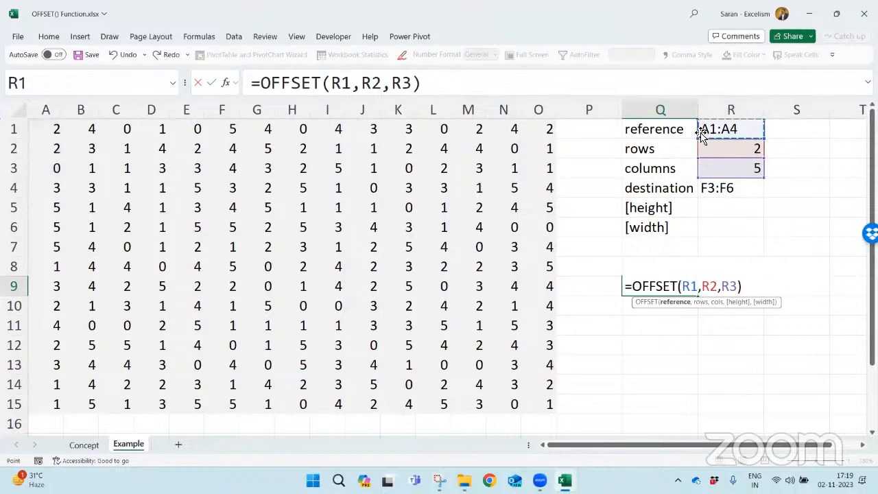
{"action": "key", "text": "ctrl+z"}
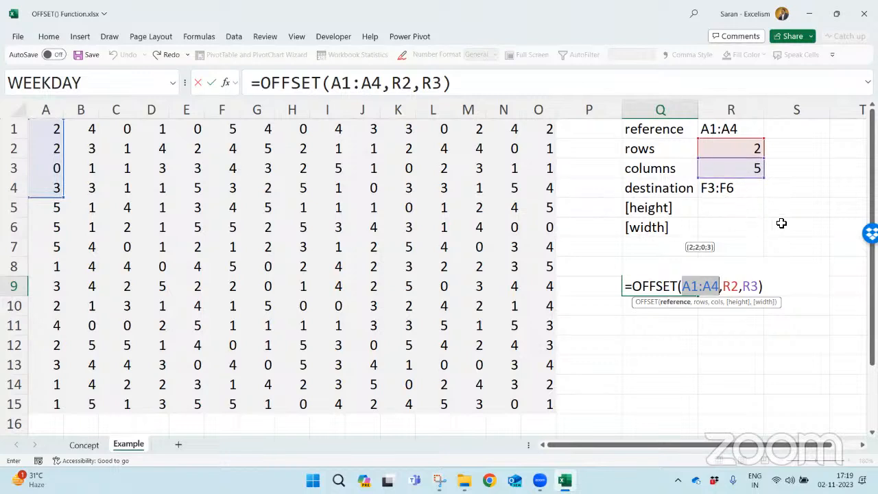
- Commit the OFFSET formula in Q9 and compare its spilled values with the range F3:F6
{"action": "key", "text": "Return"}
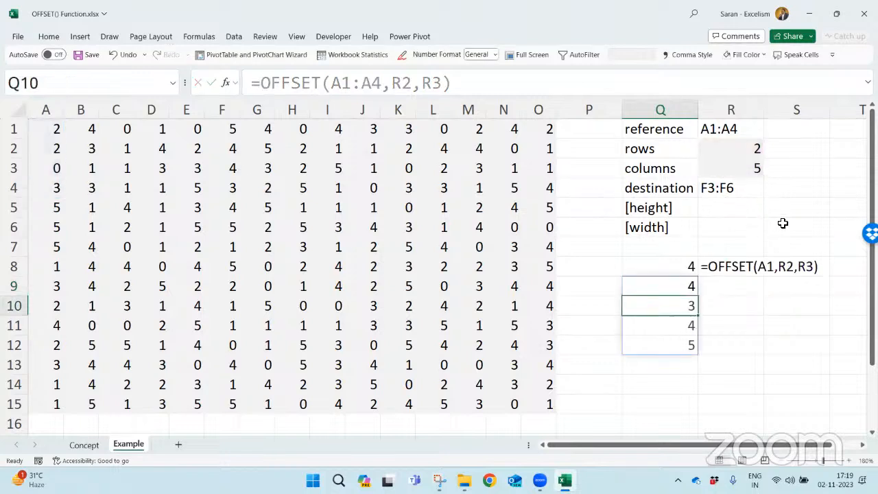
{"action": "left_click", "coordinate": [666, 284]}
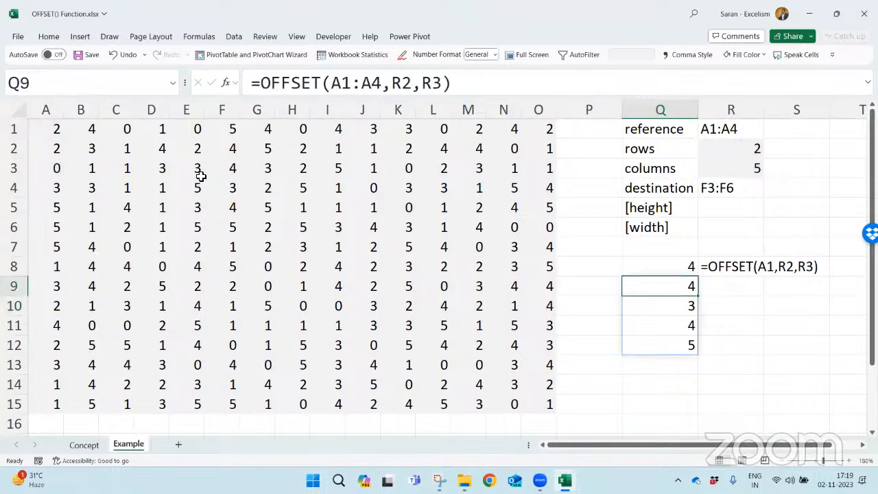
{"action": "left_click_drag", "start_coordinate": [227, 172], "coordinate": [230, 224]}
- Set the rows offset in R2 to 3 and the columns offset in R3 to 2
{"action": "left_click", "coordinate": [733, 149]}
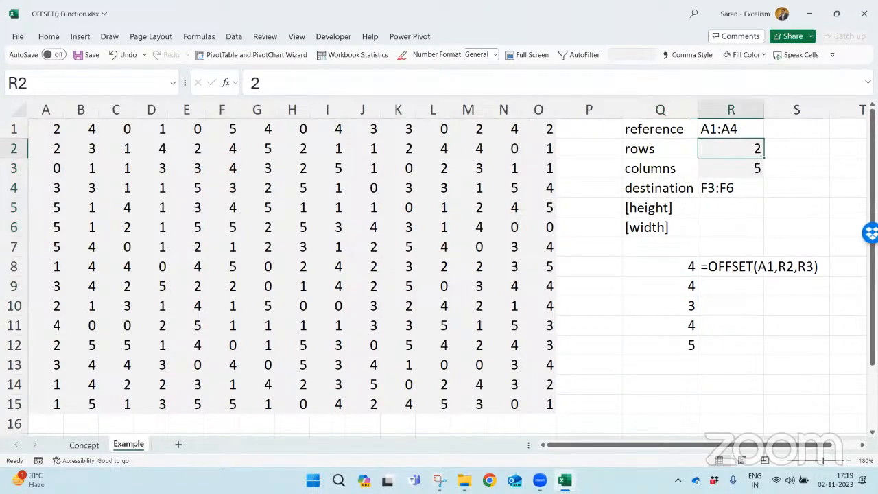
{"action": "type", "text": "3"}
{"action": "key", "text": "Return"}
{"action": "type", "text": "2"}
{"action": "key", "text": "Return"}
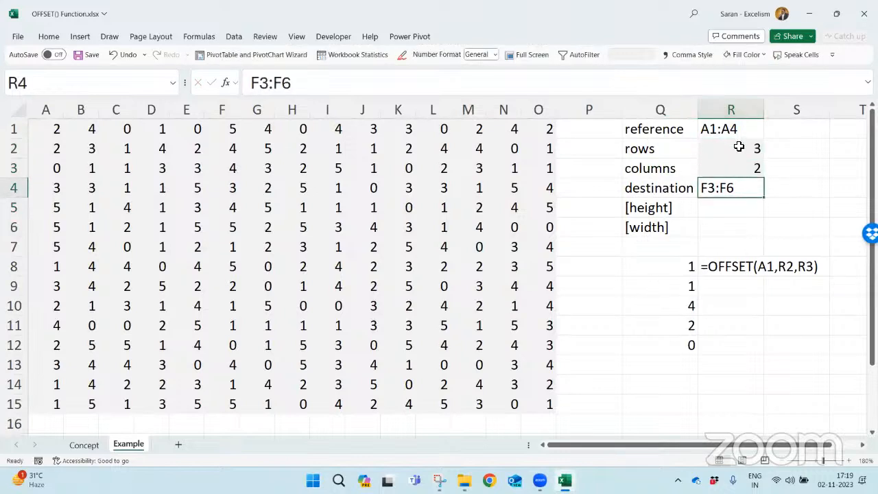
- Trace how the range A1:A4 shifts three rows down and two columns across to C4:C7
{"action": "left_click_drag", "start_coordinate": [739, 148], "coordinate": [739, 164]}
{"action": "left_click", "coordinate": [53, 148]}
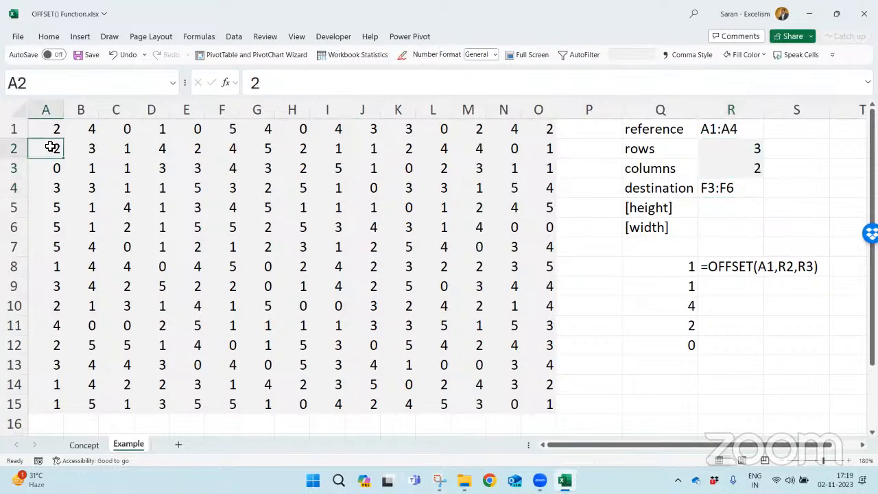
{"action": "key", "text": "Up"}
{"action": "key", "text": "shift+Down"}
{"action": "key", "text": "shift+Down"}
{"action": "key", "text": "shift+Down"}
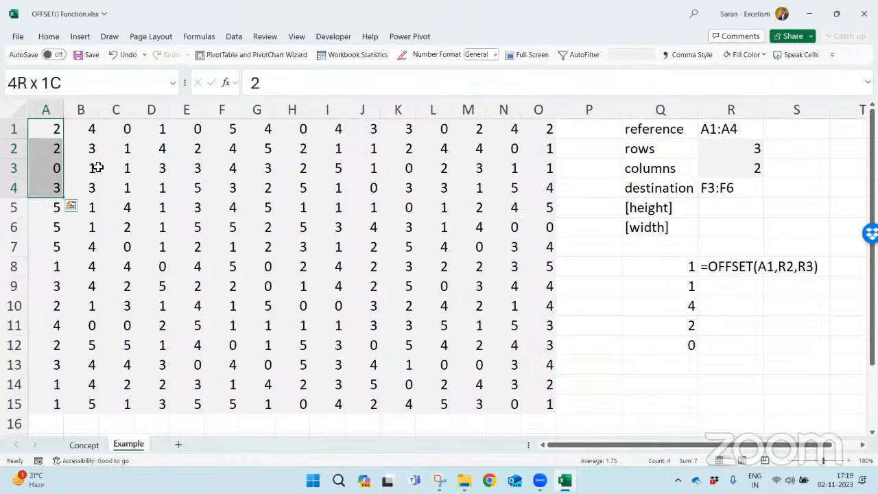
{"action": "left_click_drag", "start_coordinate": [115, 183], "coordinate": [123, 248]}
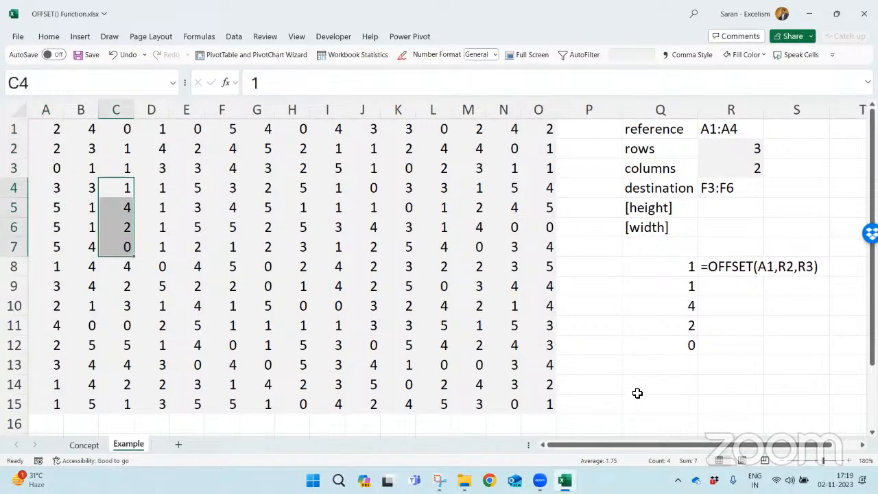
- Show the formula of Q9 as text in R9 using FORMULATEXT
{"action": "left_click", "coordinate": [709, 281]}
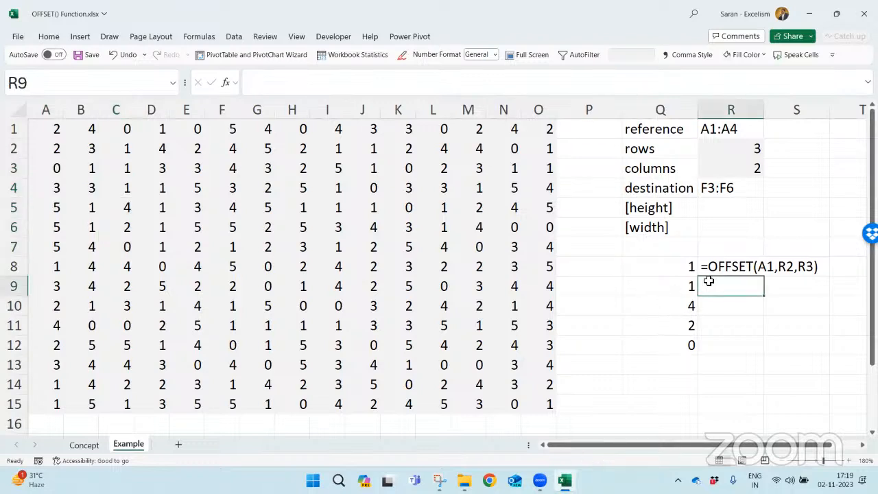
{"action": "type", "text": "=formulatext(q9"}
{"action": "key", "text": "Return"}
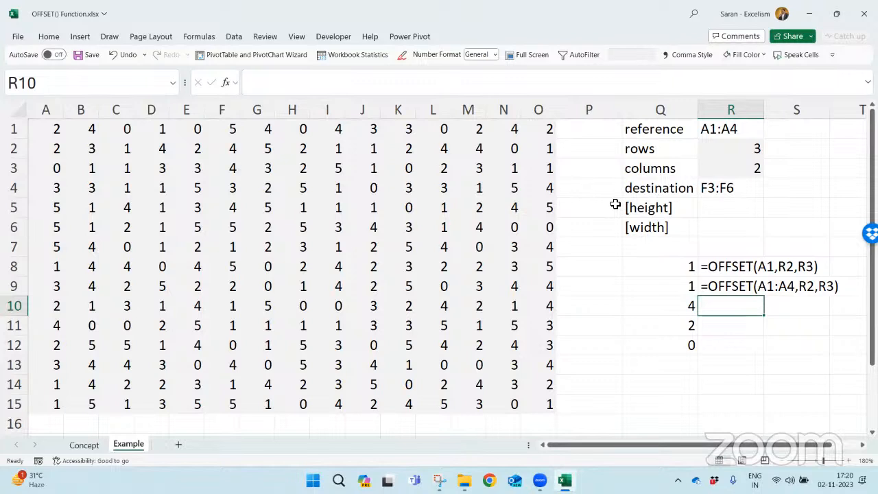
- Move the range-offset result and its formula text from Q9:R12 one row down to start at Q10
{"action": "left_click", "coordinate": [686, 285]}
{"action": "key", "text": "shift+Right"}
{"action": "key", "text": "shift+Down"}
{"action": "key", "text": "shift+Down"}
{"action": "key", "text": "shift+Down"}
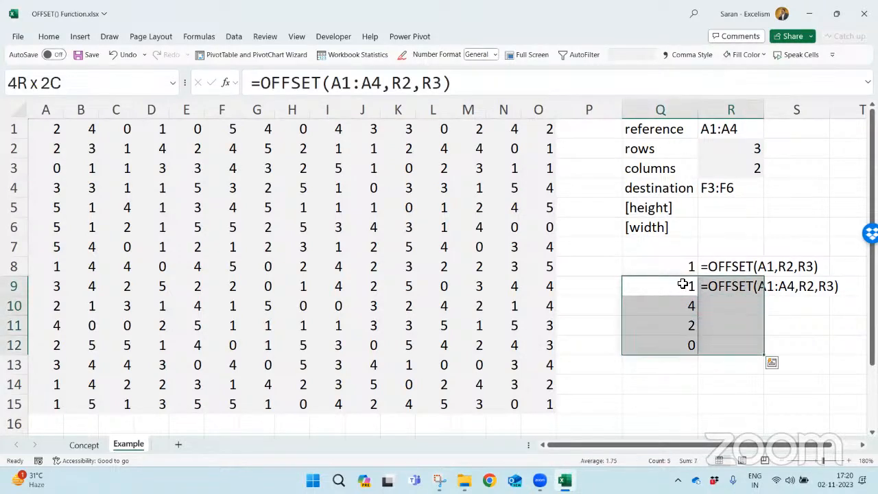
{"action": "key", "text": "ctrl+x"}
{"action": "key", "text": "Down"}
{"action": "key", "text": "ctrl+v"}
- Freeze the panes at P1 so the number grid in columns A to O stays in view
{"action": "left_click_drag", "start_coordinate": [680, 209], "coordinate": [717, 225]}
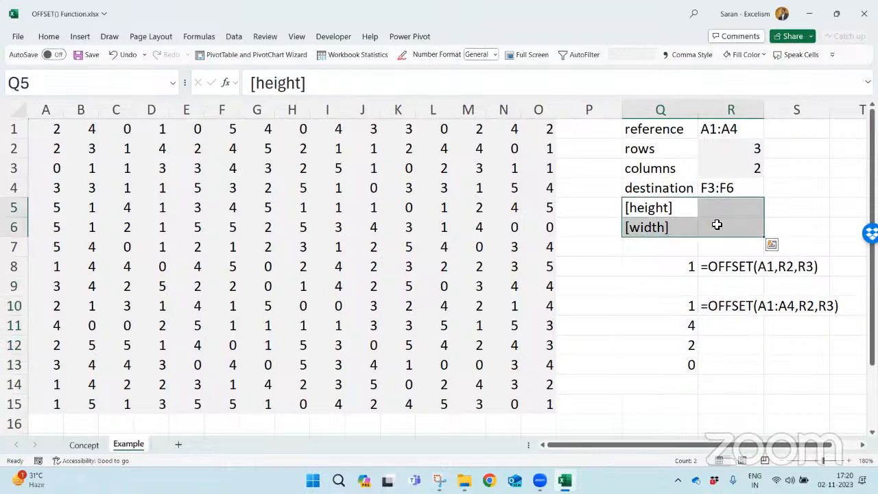
{"action": "left_click", "coordinate": [728, 129]}
{"action": "left_click", "coordinate": [579, 137]}
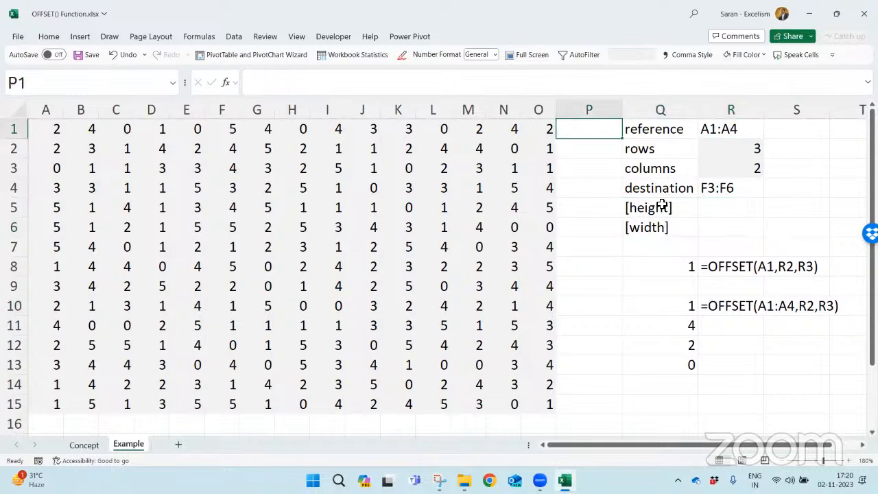
{"action": "key", "text": "alt+w"}
{"action": "key", "text": "f"}
{"action": "key", "text": "f"}
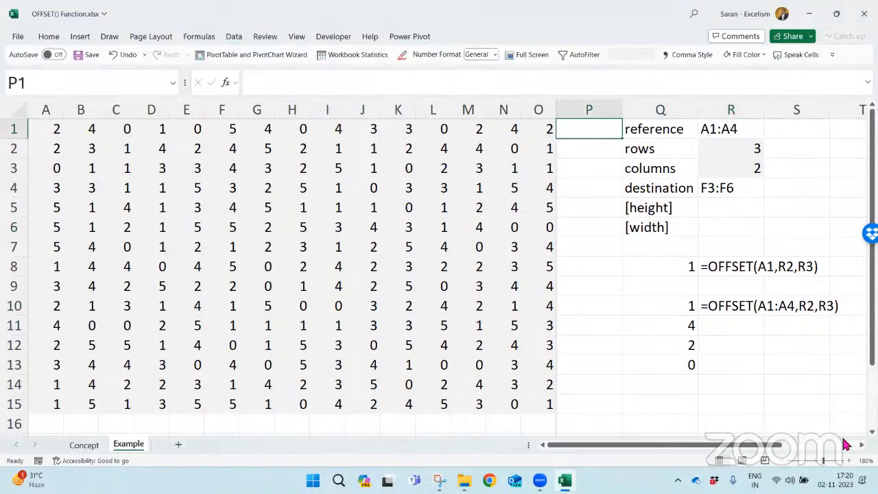
{"action": "scroll", "coordinate": [714, 274], "scroll_direction": "right", "scroll_amount": 2}
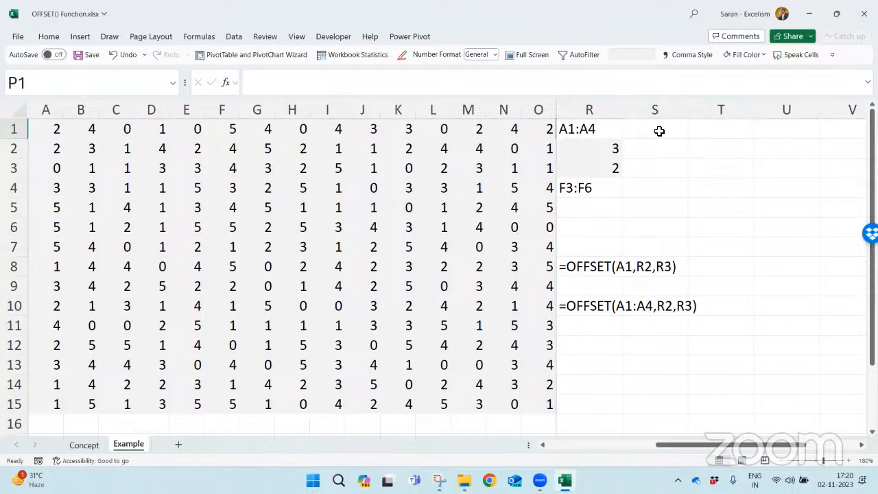
- Copy the argument labels and values in Q1:R6 to a second block starting at T1
{"action": "left_click", "coordinate": [613, 126]}
{"action": "key", "text": "Left"}
{"action": "key", "text": "Left"}
{"action": "key", "text": "Right"}
{"action": "key", "text": "shift+Down"}
{"action": "key", "text": "shift+Down"}
{"action": "key", "text": "shift+Down"}
{"action": "key", "text": "shift+Down"}
{"action": "key", "text": "shift+Down"}
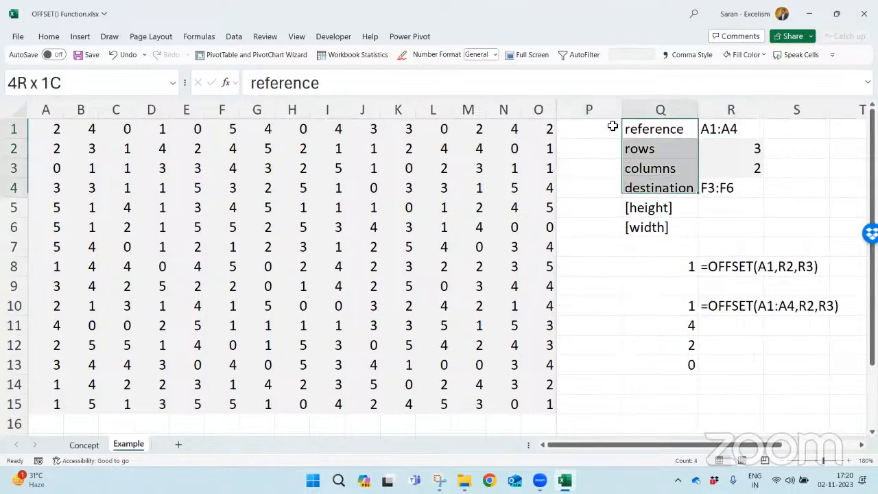
{"action": "key", "text": "shift+Right"}
{"action": "key", "text": "ctrl+c"}
{"action": "key", "text": "Right"}
{"action": "key", "text": "Right"}
{"action": "key", "text": "Right"}
{"action": "key", "text": "Right"}
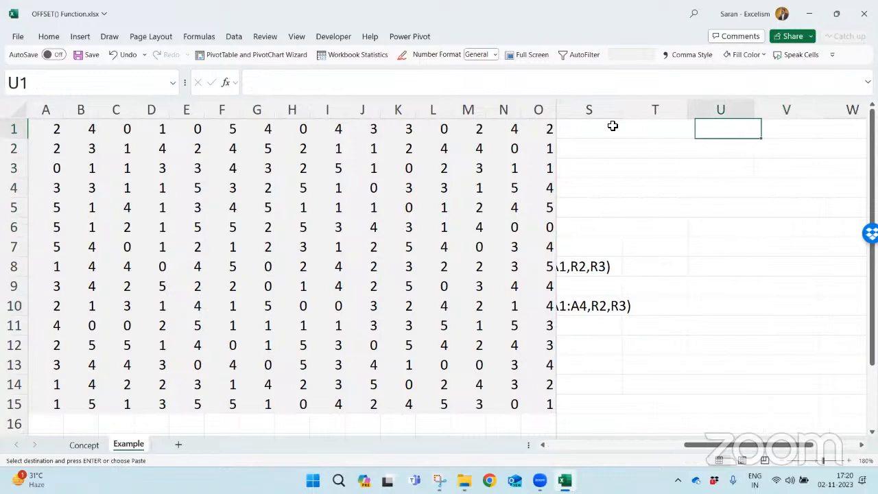
{"action": "key", "text": "Left"}
{"action": "key", "text": "Return"}
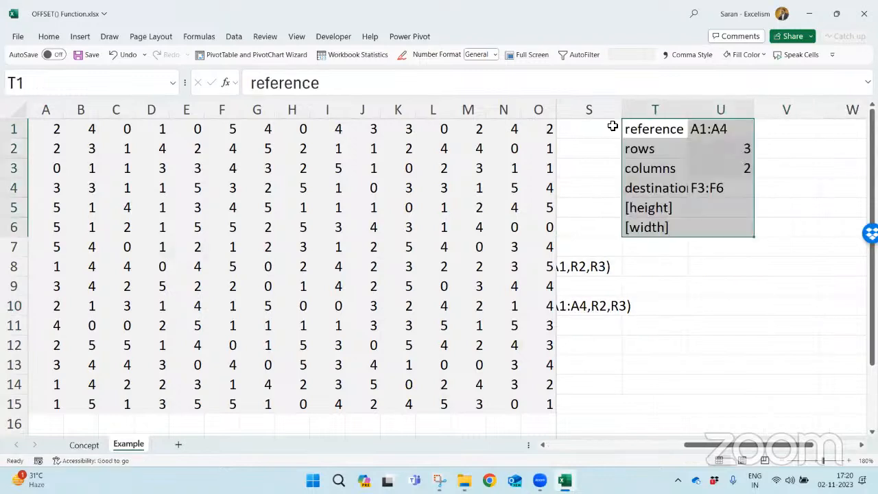
- Set the reference entry in U1 of the copied block to A1
{"action": "key", "text": "Right"}
{"action": "key", "text": "Right"}
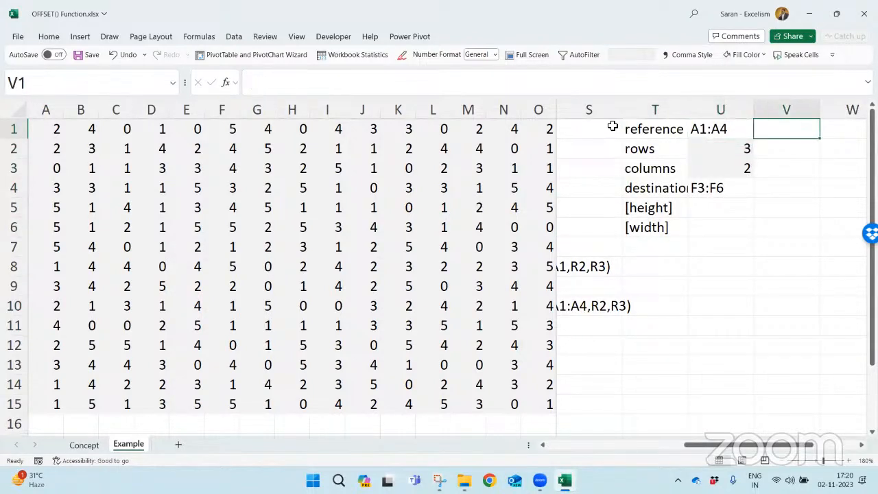
{"action": "key", "text": "Left"}
{"action": "type", "text": "A1"}
{"action": "key", "text": "Return"}
- Clear the destination entry in U4 and widen column T to fit its labels
{"action": "key", "text": "Down"}
{"action": "key", "text": "Down"}
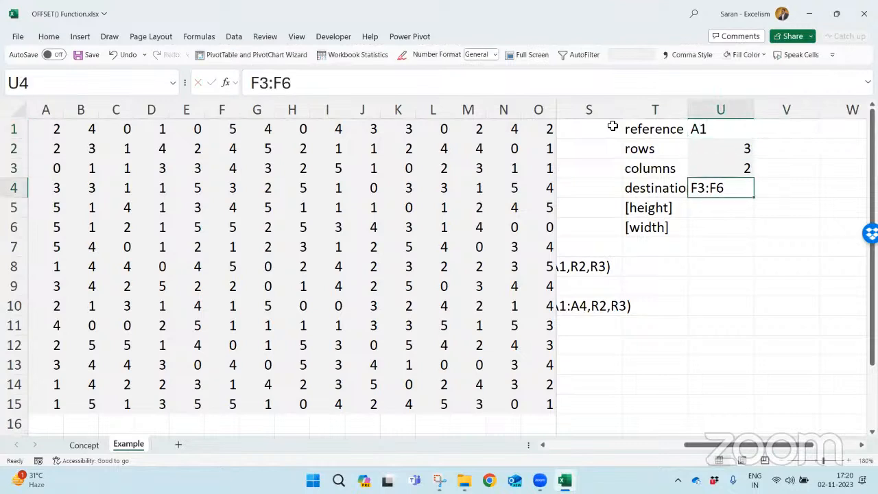
{"action": "key", "text": "Delete"}
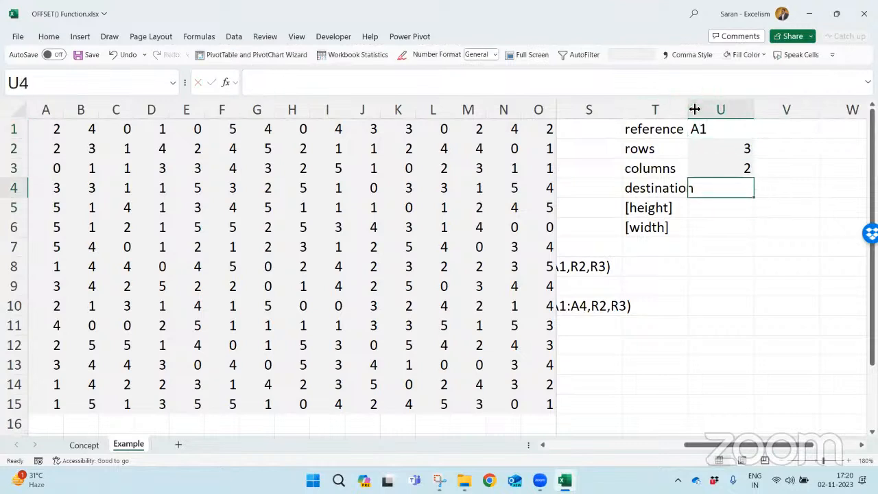
{"action": "left_click_drag", "start_coordinate": [689, 108], "coordinate": [705, 108]}
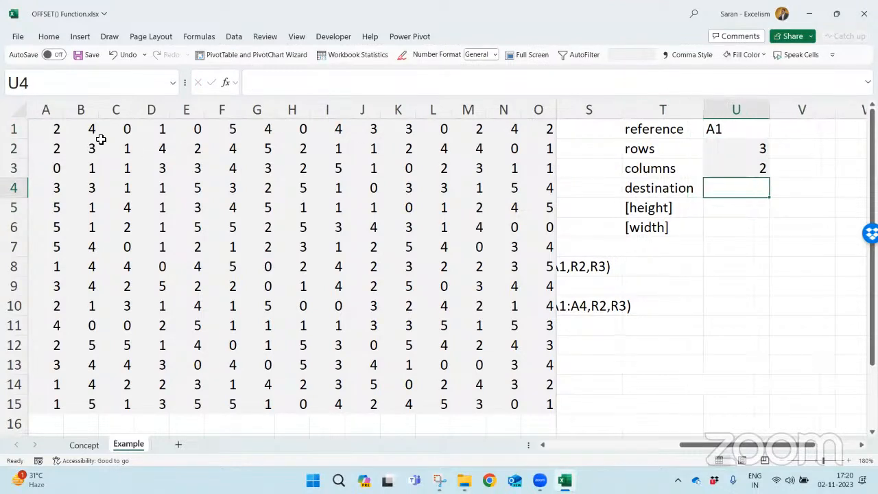
- Trace the offset from A1 three rows down and two columns across to C4
{"action": "left_click", "coordinate": [52, 127]}
{"action": "key", "text": "Down"}
{"action": "key", "text": "Down"}
{"action": "key", "text": "Down"}
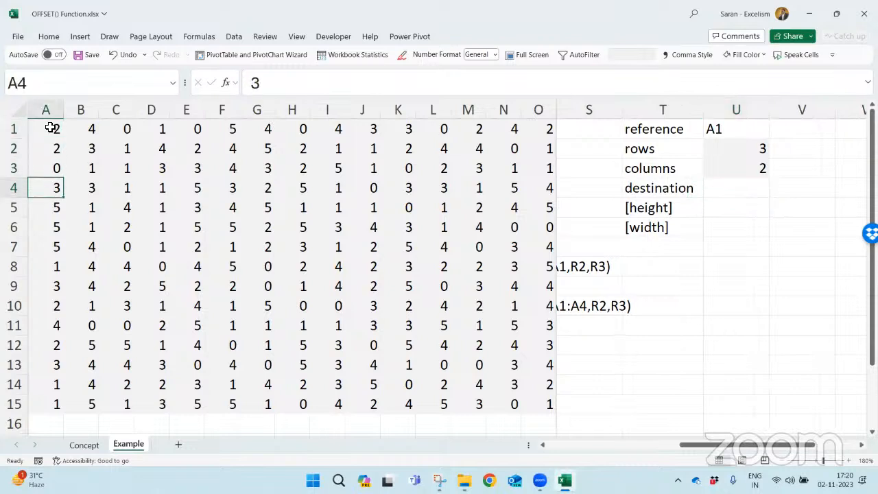
{"action": "key", "text": "Right"}
{"action": "key", "text": "Right"}
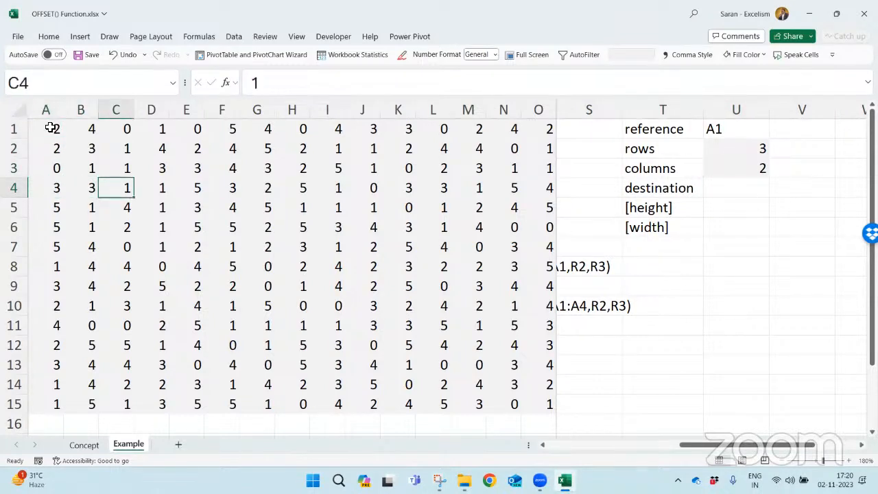
- Enter C4 as the destination in U4 and review it against the reference in U1
{"action": "left_click", "coordinate": [767, 184]}
{"action": "type", "text": "C4"}
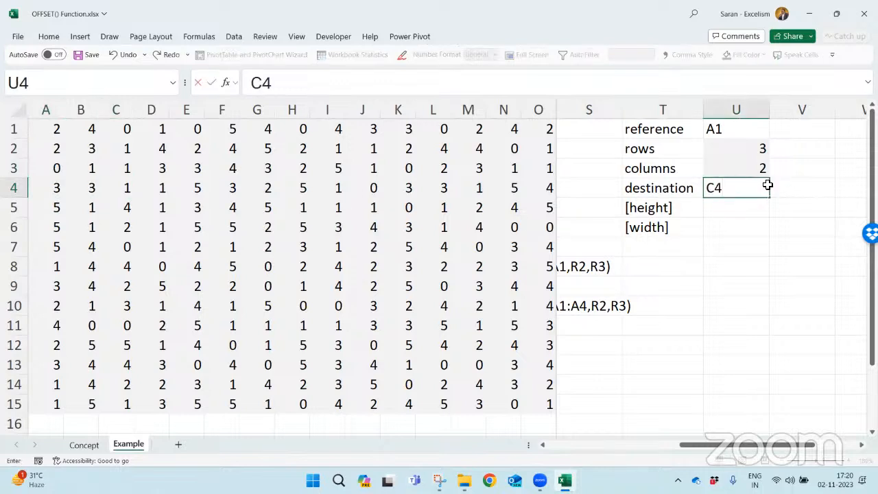
{"action": "key", "text": "Return"}
{"action": "left_click", "coordinate": [734, 129]}
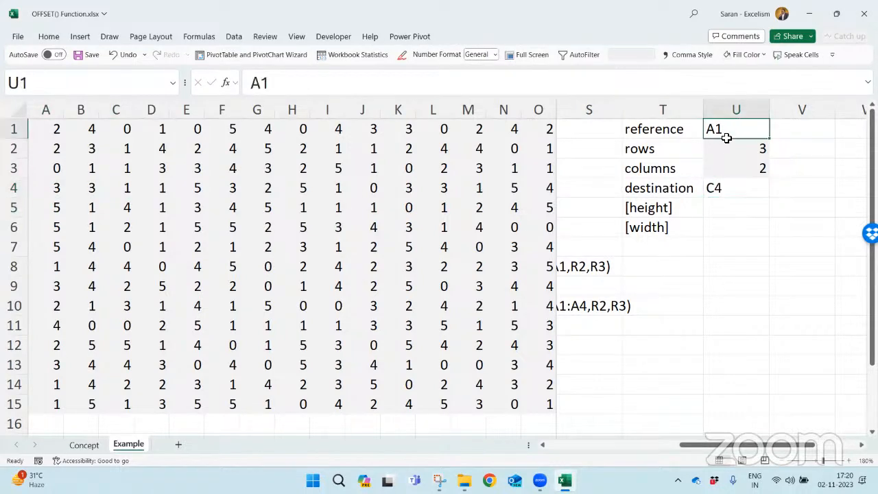
{"action": "left_click", "coordinate": [732, 186]}
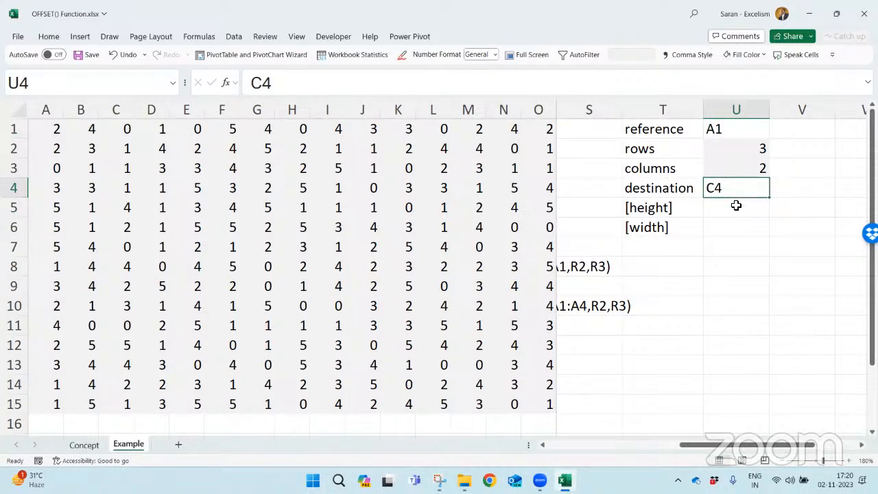
- Set the height argument in U5 to 3 and the width argument in U6 to 2
{"action": "left_click", "coordinate": [733, 203]}
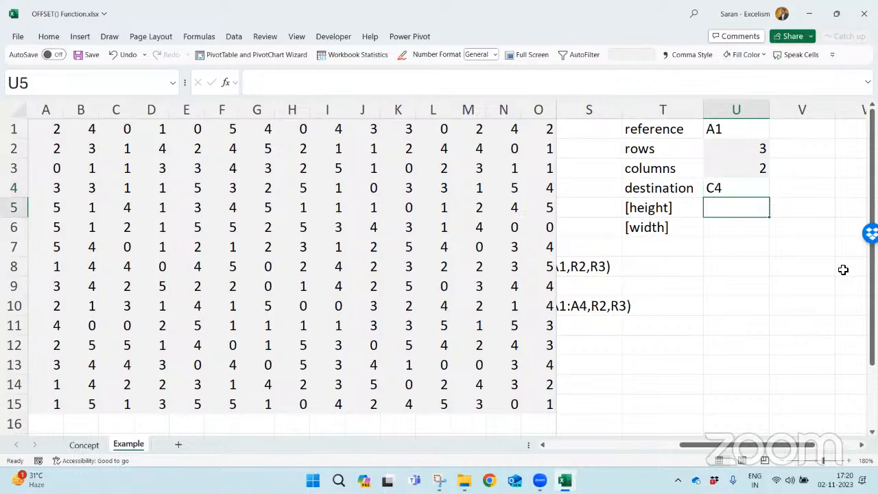
{"action": "type", "text": "3"}
{"action": "key", "text": "Return"}
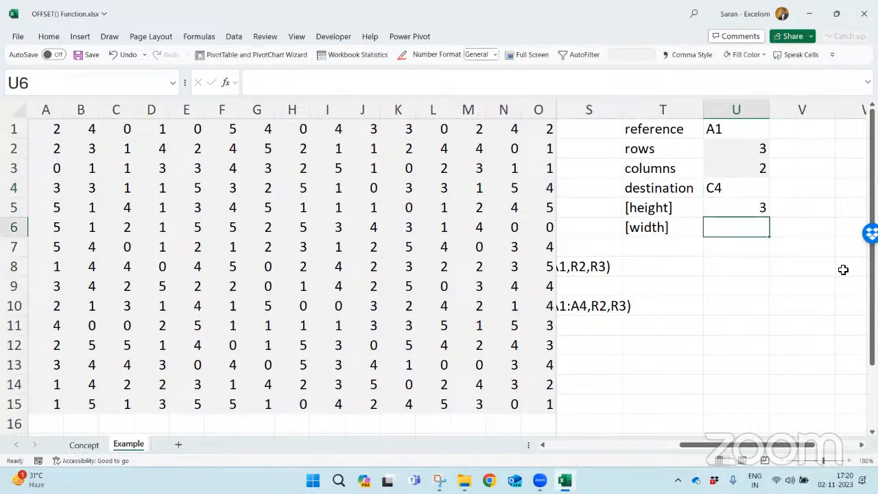
{"action": "type", "text": "2"}
{"action": "key", "text": "Return"}
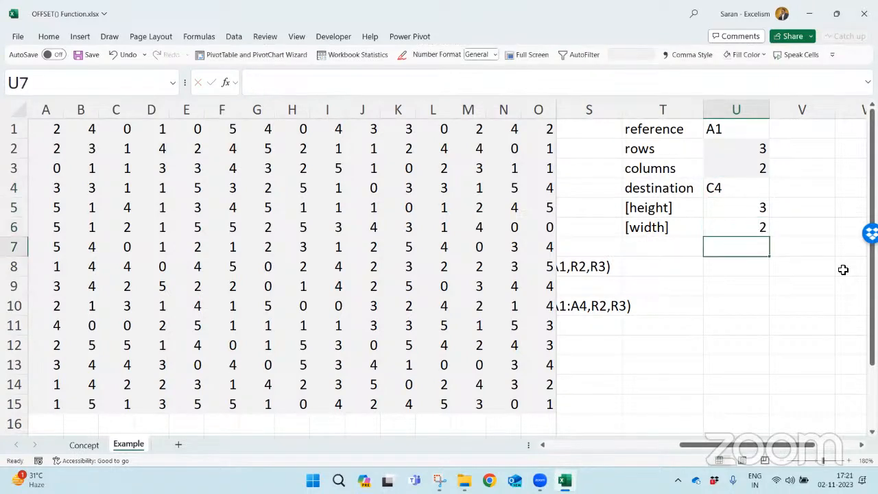
- Trace the offset from A1 to C4, and extend the selection to three rows by two columns, covering C4:D6
{"action": "left_click", "coordinate": [48, 128]}
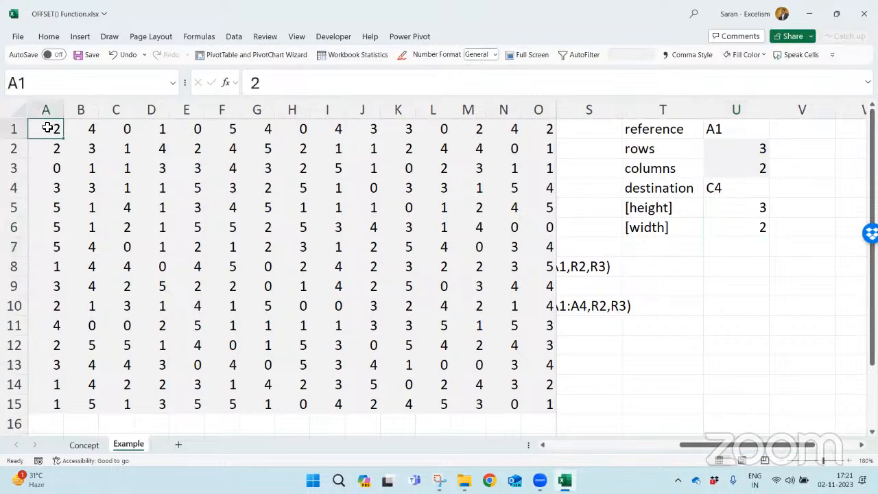
{"action": "key", "text": "Down"}
{"action": "key", "text": "Down"}
{"action": "key", "text": "Down"}
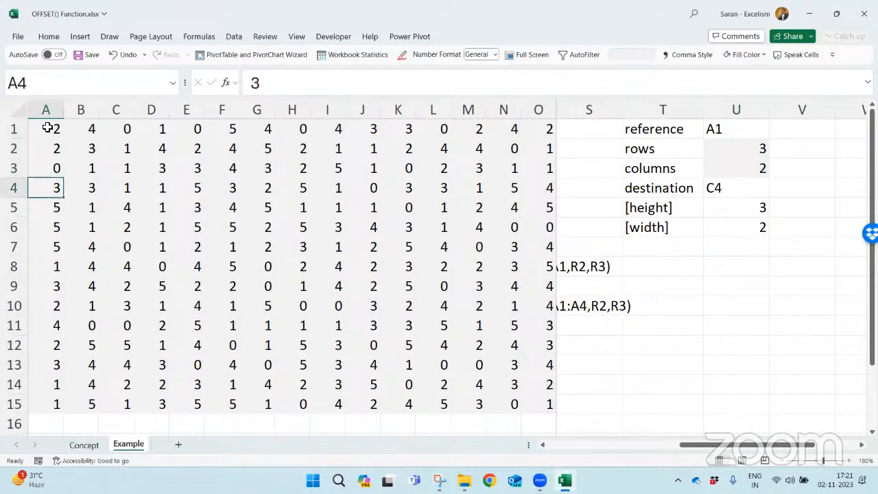
{"action": "key", "text": "Right"}
{"action": "key", "text": "Right"}
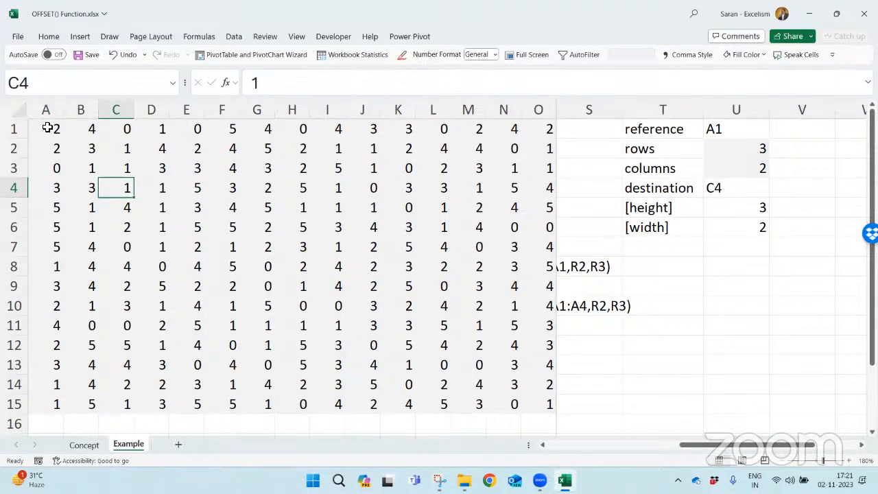
{"action": "key", "text": "shift+Down"}
{"action": "key", "text": "shift+Down"}
{"action": "key", "text": "shift+Right"}
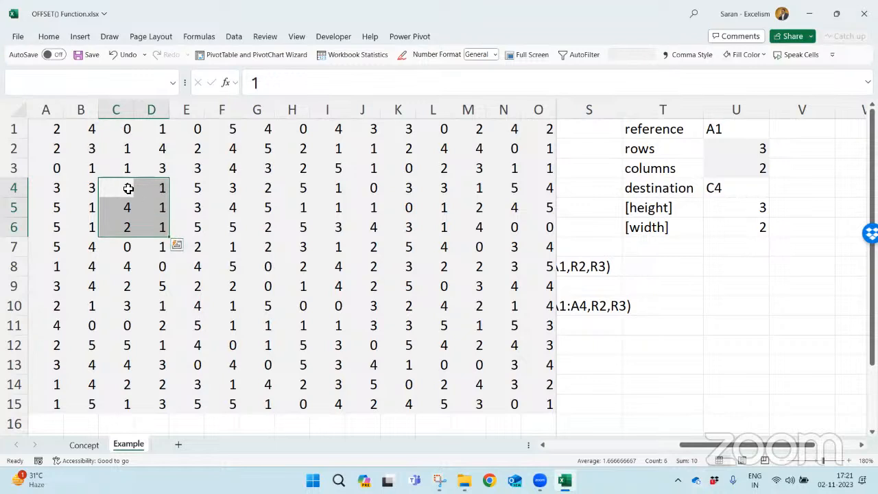
- Label T7 "Result reference" and autofit column T to its contents
{"action": "left_click", "coordinate": [636, 243]}
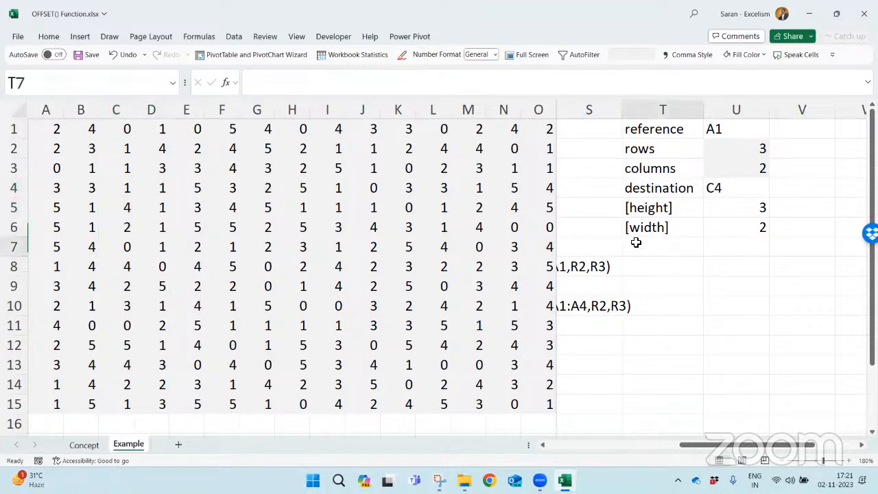
{"action": "type", "text": "Result Range"}
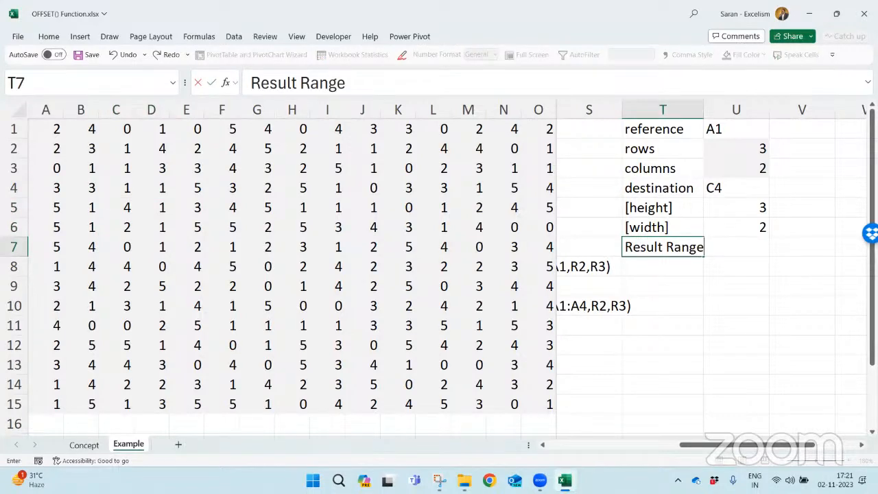
{"action": "key", "text": "BackSpace"}
{"action": "key", "text": "BackSpace"}
{"action": "key", "text": "BackSpace"}
{"action": "key", "text": "BackSpace"}
{"action": "key", "text": "BackSpace"}
{"action": "type", "text": "efer"}
{"action": "key", "text": "BackSpace"}
{"action": "key", "text": "BackSpace"}
{"action": "key", "text": "BackSpace"}
{"action": "key", "text": "BackSpace"}
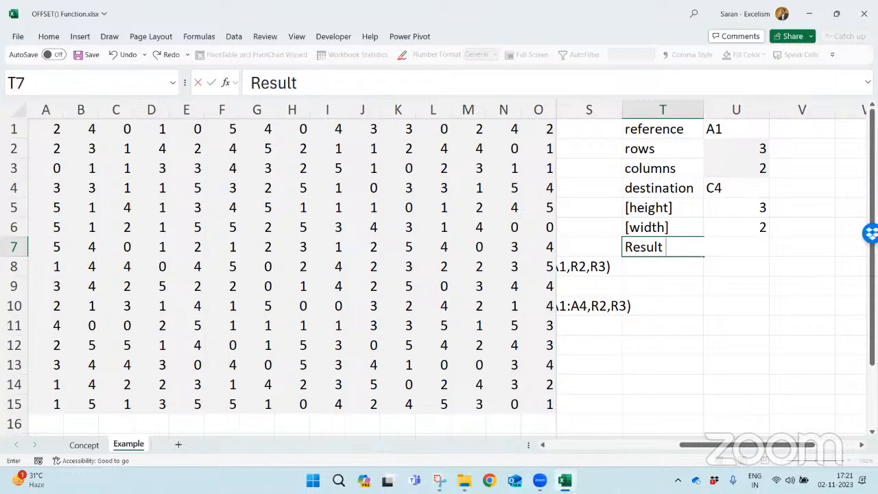
{"action": "type", "text": "reference"}
{"action": "key", "text": "Tab"}
{"action": "key", "text": "Left"}
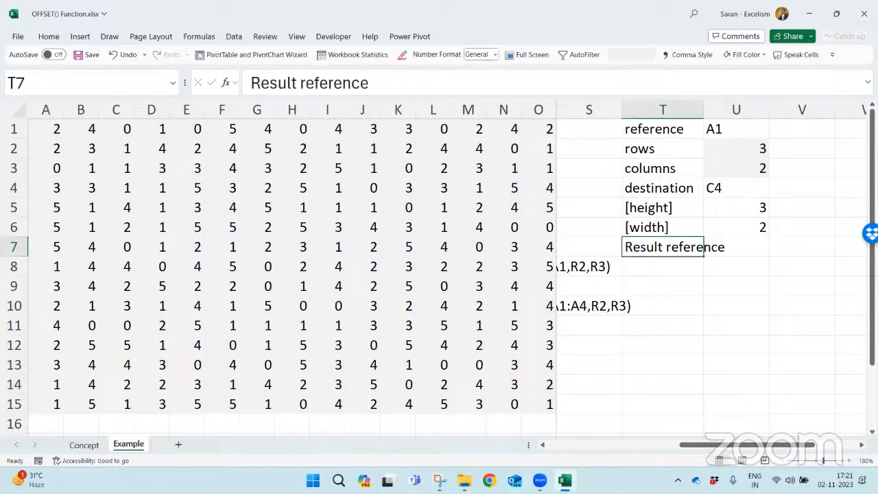
{"action": "key", "text": "alt+h"}
{"action": "key", "text": "o"}
{"action": "key", "text": "i"}
- Enter C4:D6 as the result reference in U7, checking the block's extent on the number grid
{"action": "key", "text": "Right"}
{"action": "type", "text": "C4"}
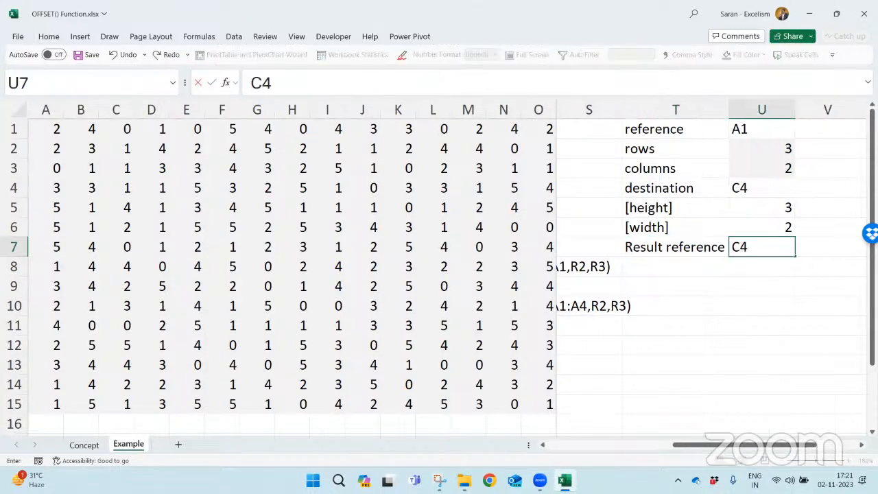
{"action": "key", "text": "Return"}
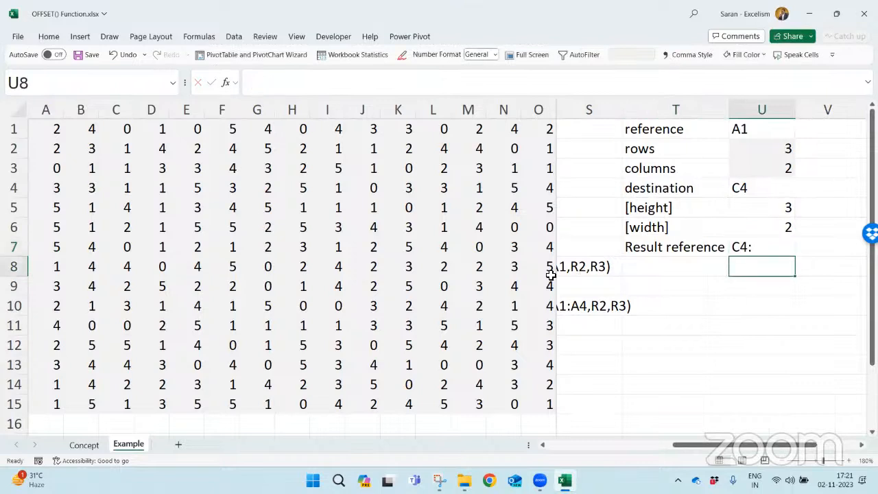
{"action": "left_click", "coordinate": [127, 188]}
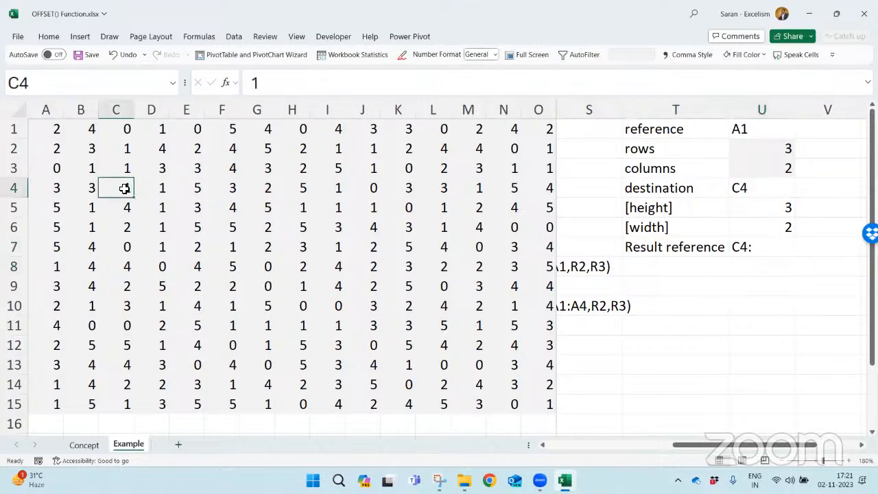
{"action": "left_click_drag", "start_coordinate": [123, 187], "coordinate": [160, 231]}
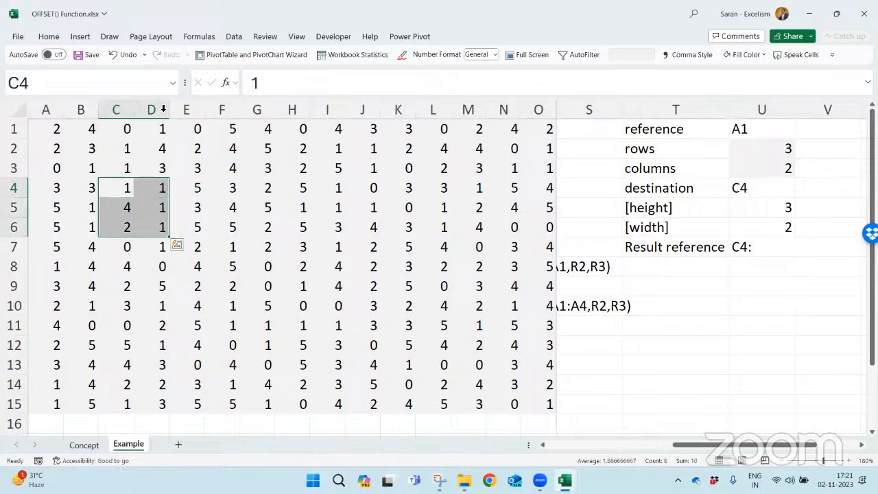
{"action": "double_click", "coordinate": [792, 248]}
{"action": "type", "text": "D6"}
{"action": "key", "text": "Return"}
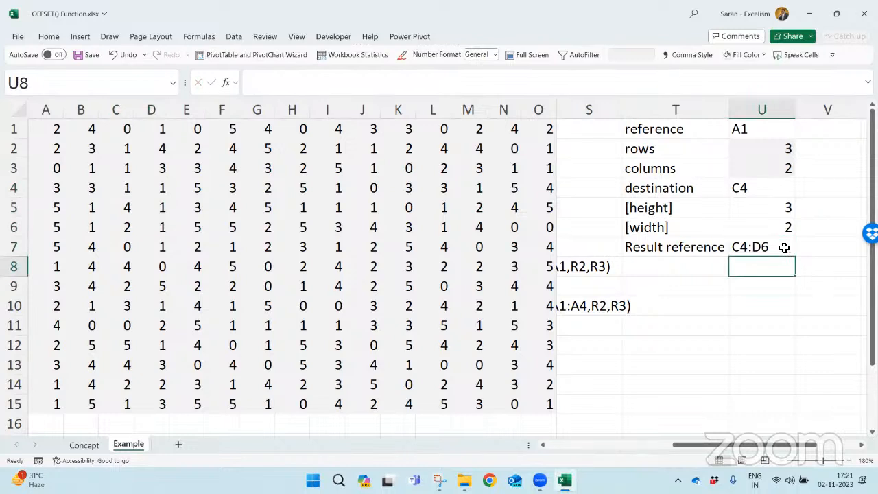
{"action": "left_click", "coordinate": [783, 247]}
- Start an OFFSET formula in T9 with A1 as reference, U2 as rows and U3 as columns
{"action": "left_click", "coordinate": [697, 283]}
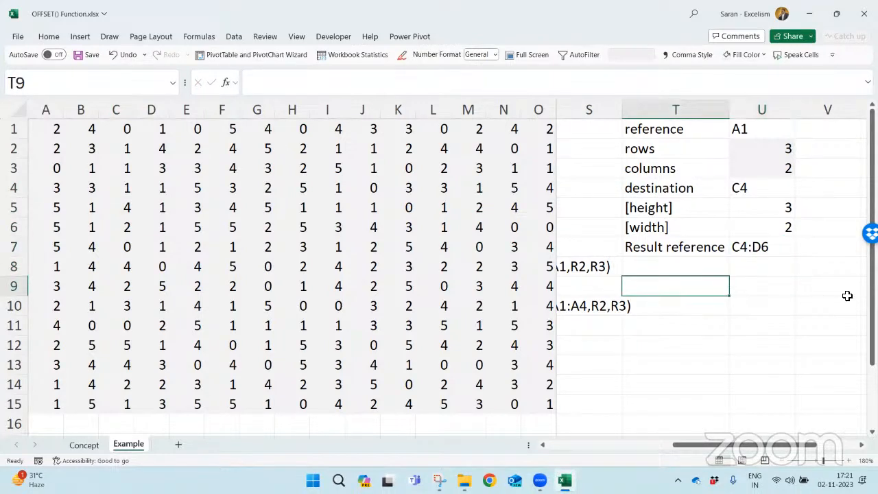
{"action": "key", "text": "Right"}
{"action": "key", "text": "Left"}
{"action": "type", "text": "=of"}
{"action": "key", "text": "Tab"}
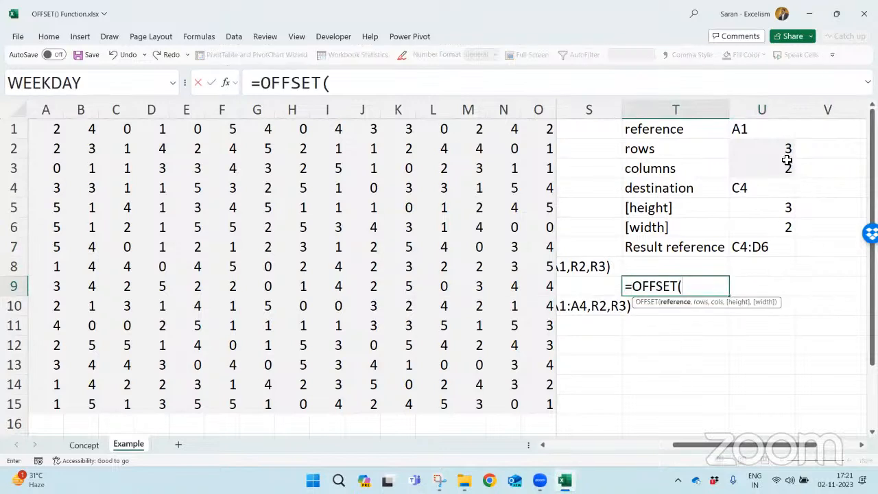
{"action": "left_click", "coordinate": [36, 126]}
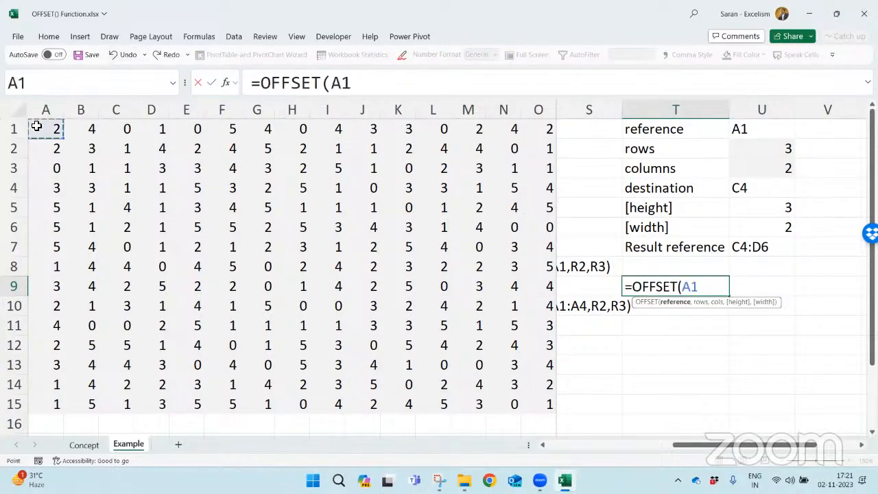
{"action": "type", "text": ","}
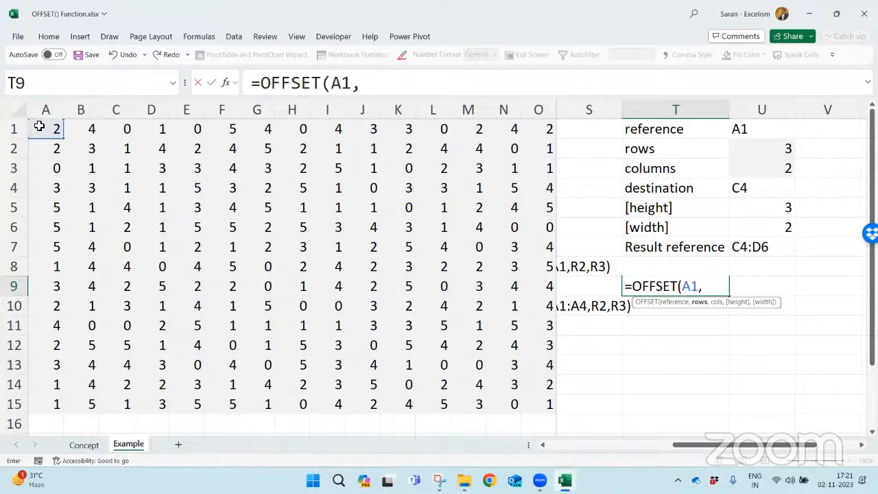
{"action": "left_click", "coordinate": [747, 152]}
{"action": "type", "text": ","}
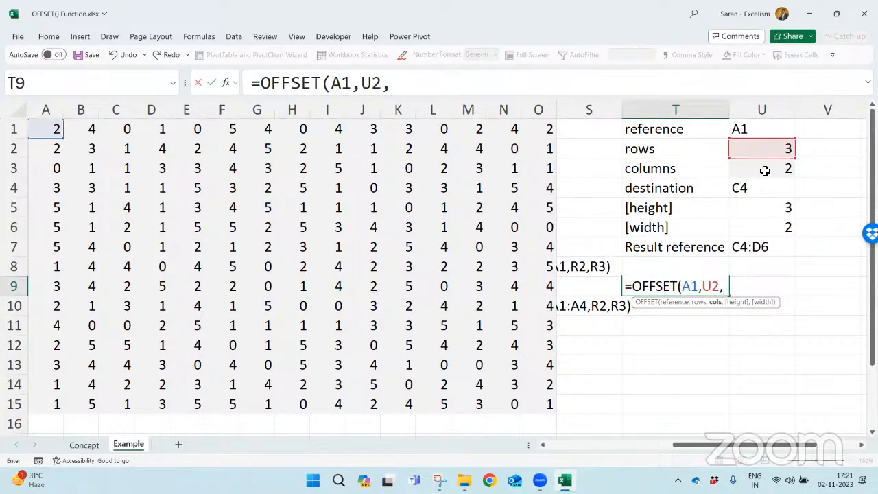
{"action": "left_click", "coordinate": [765, 170]}
{"action": "type", "text": ","}
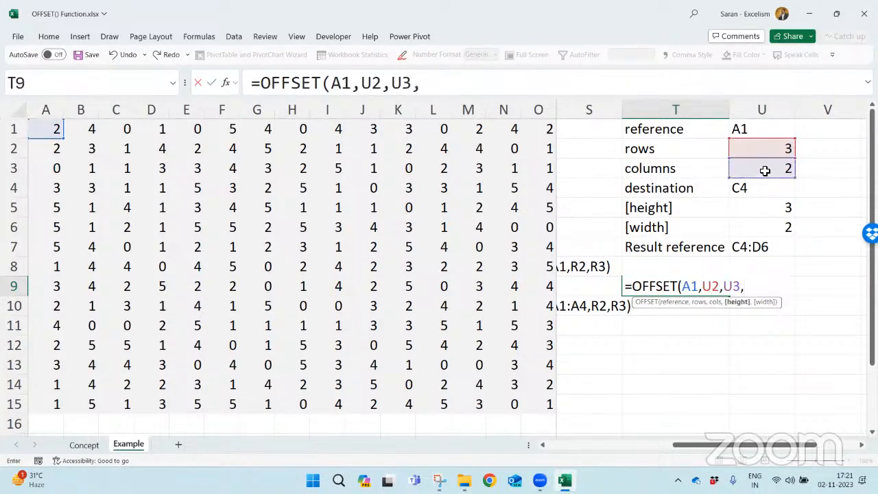
- Complete the T9 OFFSET formula with U5 as height and U6 as width
{"action": "left_click", "coordinate": [780, 212]}
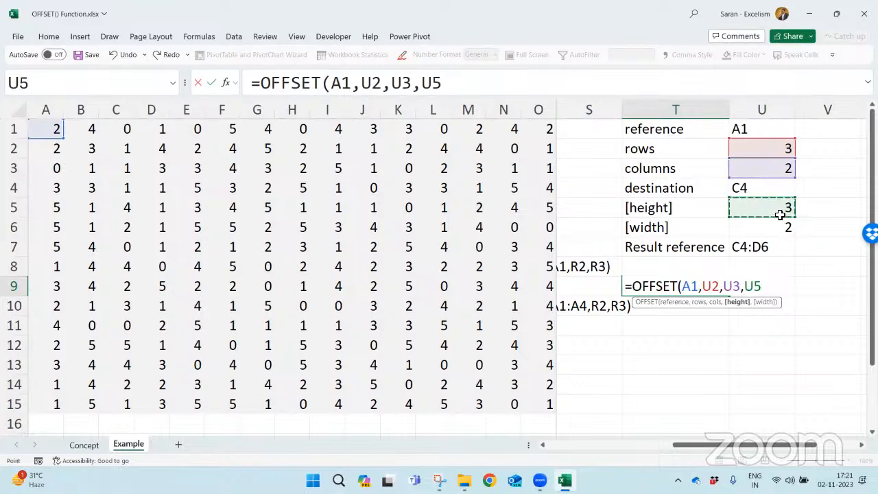
{"action": "type", "text": ","}
{"action": "left_click", "coordinate": [782, 232]}
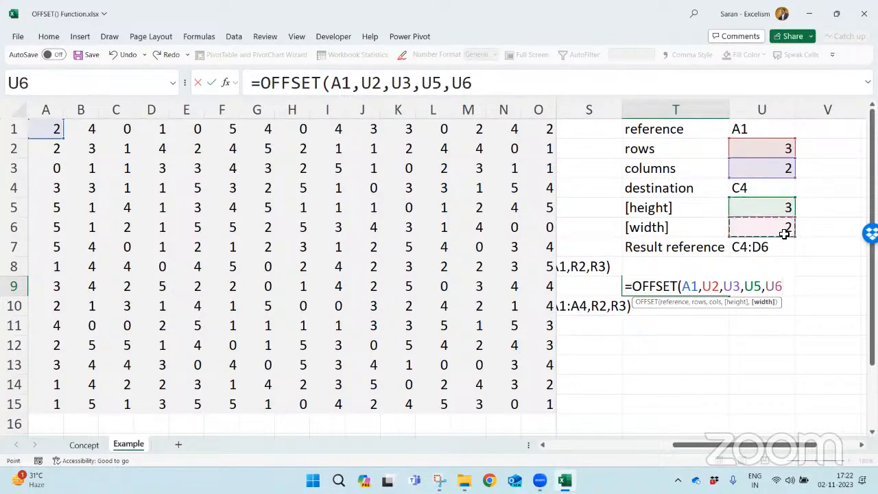
{"action": "type", "text": ")"}
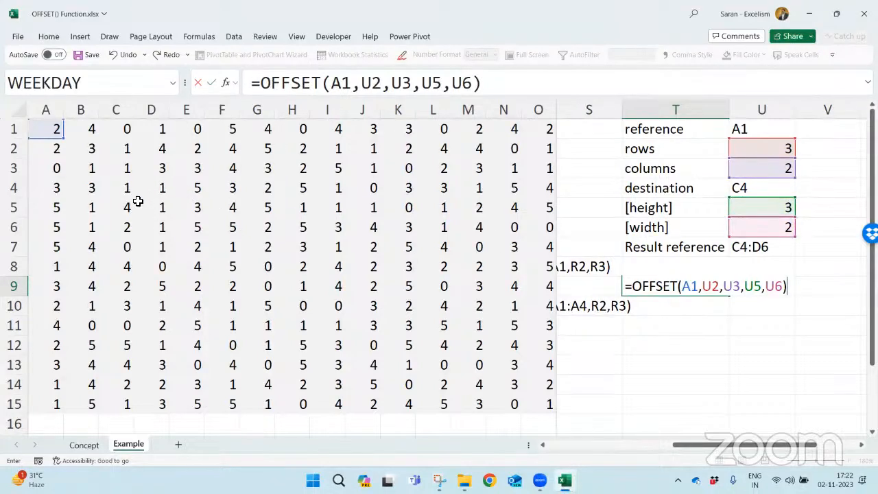
{"action": "key", "text": "Return"}
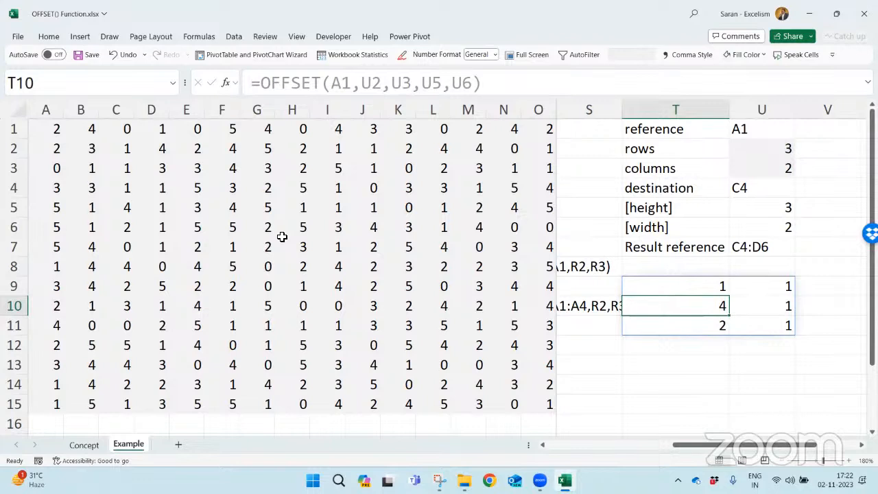
- Show the T9 formula as text in V9 using FORMULATEXT
{"action": "key", "text": "Up"}
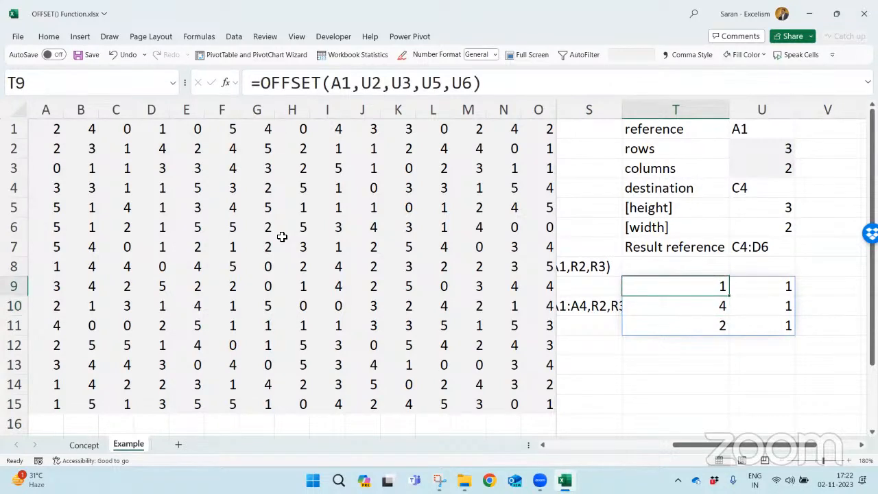
{"action": "key", "text": "Right"}
{"action": "key", "text": "Right"}
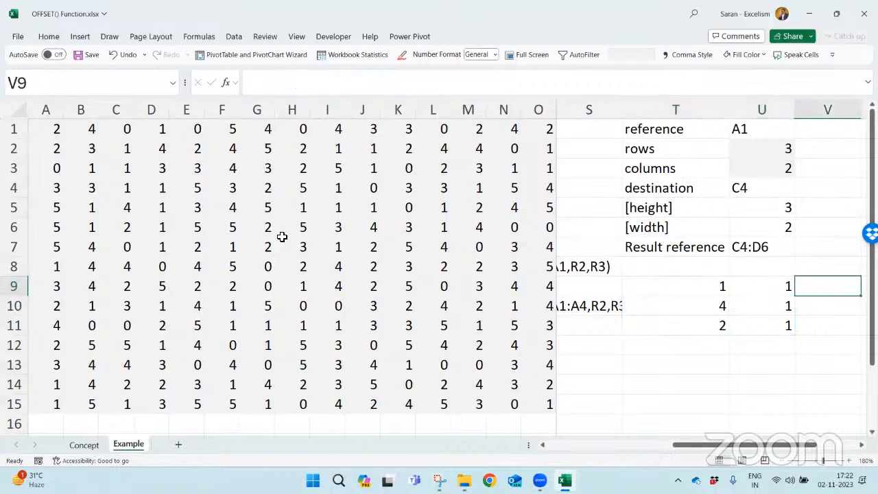
{"action": "type", "text": "=fp"}
{"action": "key", "text": "BackSpace"}
{"action": "type", "text": "o"}
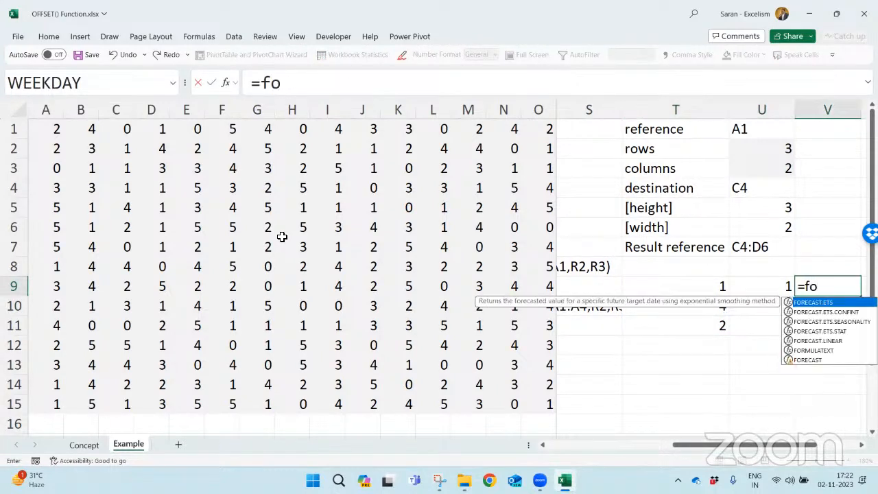
{"action": "type", "text": "rm"}
{"action": "key", "text": "Tab"}
{"action": "key", "text": "Left"}
{"action": "key", "text": "Left"}
{"action": "key", "text": "Return"}
{"action": "key", "text": "Down"}
{"action": "key", "text": "Down"}
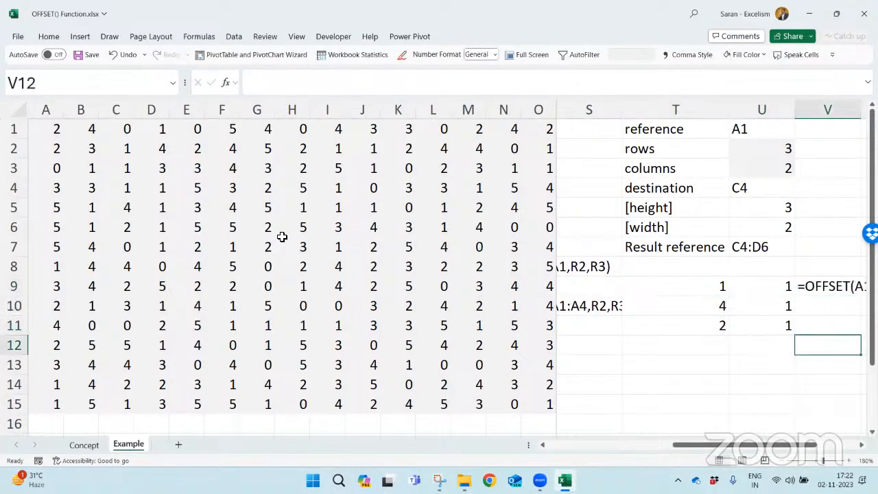
{"action": "key", "text": "Right"}
{"action": "key", "text": "Right"}
{"action": "key", "text": "Left"}
{"action": "key", "text": "Left"}
{"action": "key", "text": "Left"}
{"action": "key", "text": "Left"}
{"action": "key", "text": "Down"}
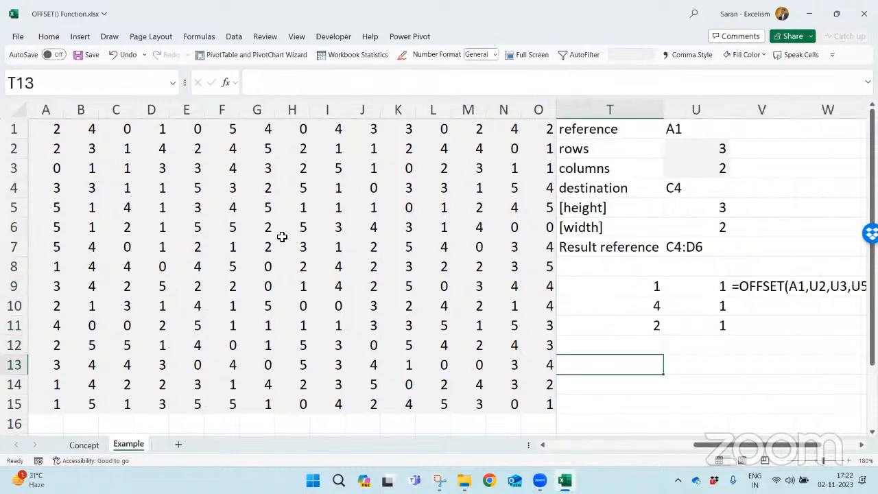
{"action": "type", "text": "=su"}
{"action": "key", "text": "Tab"}
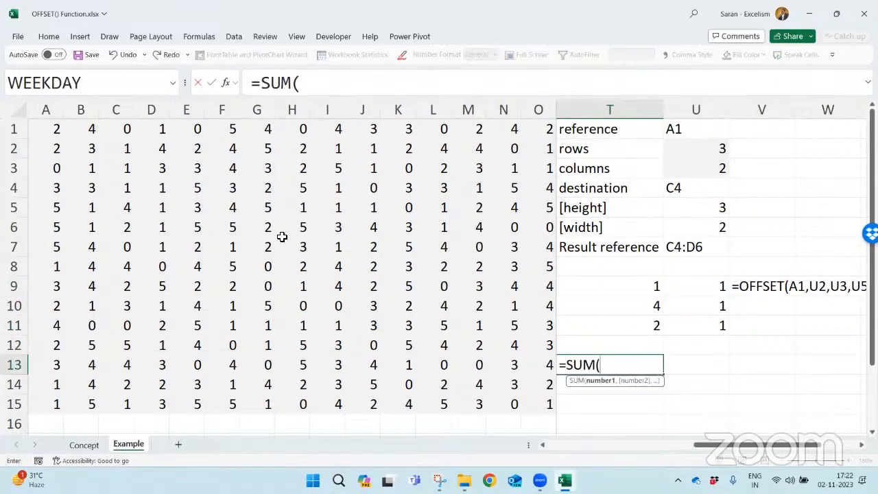
{"action": "key", "text": "Escape"}
{"action": "key", "text": "Up"}
{"action": "key", "text": "Up"}
{"action": "key", "text": "Up"}
{"action": "key", "text": "Up"}
{"action": "key", "text": "F2"}
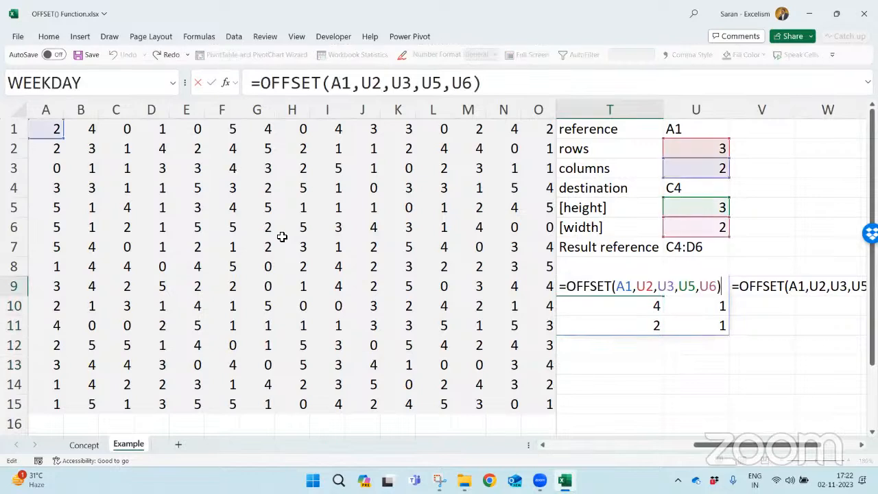
{"action": "key", "text": "shift+Home"}
{"action": "key", "text": "Escape"}
{"action": "key", "text": "Down"}
{"action": "key", "text": "Down"}
{"action": "key", "text": "Down"}
{"action": "key", "text": "Down"}
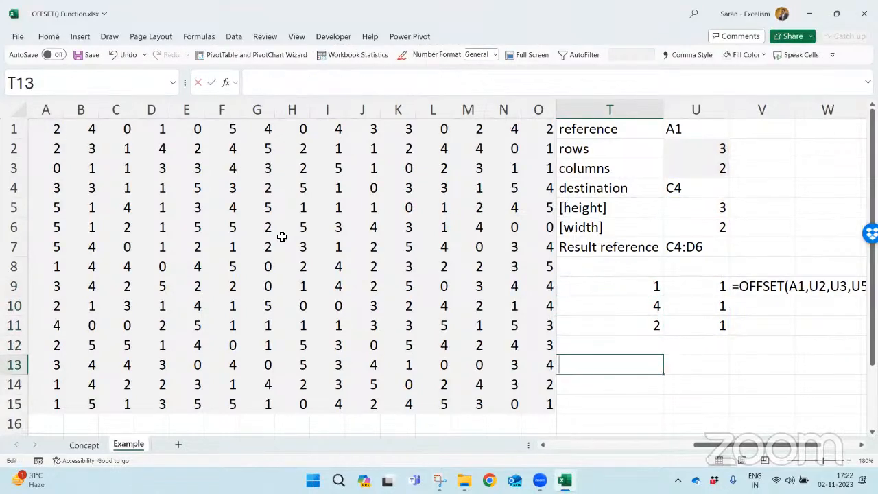
{"action": "key", "text": "Escape"}
- Move the OFFSET result and its FORMULATEXT cell from T9:V11 two rows down, starting at T11
{"action": "key", "text": "Up"}
{"action": "key", "text": "Up"}
{"action": "key", "text": "Up"}
{"action": "key", "text": "Up"}
{"action": "key", "text": "shift+Right"}
{"action": "key", "text": "shift+Right"}
{"action": "key", "text": "shift+Down"}
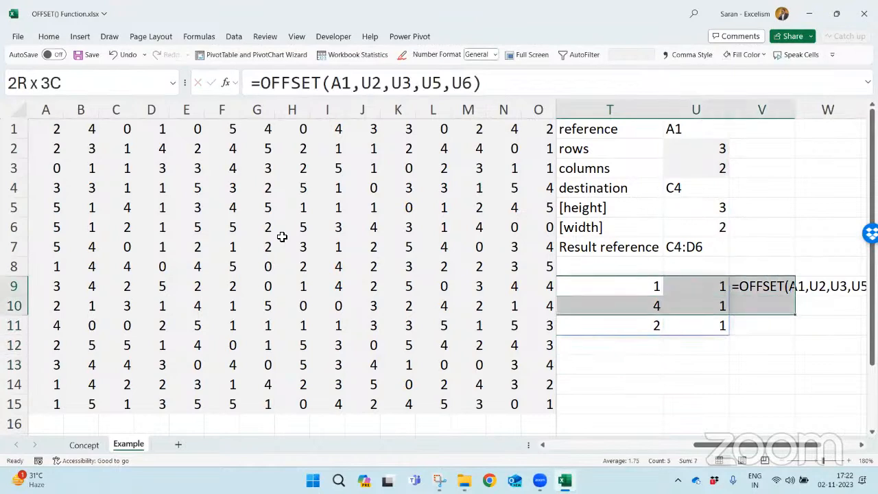
{"action": "key", "text": "shift+Down"}
{"action": "key", "text": "shift+Down"}
{"action": "key", "text": "ctrl+c"}
{"action": "key", "text": "Down"}
{"action": "key", "text": "Down"}
{"action": "key", "text": "ctrl+v"}
{"action": "key", "text": "Up"}
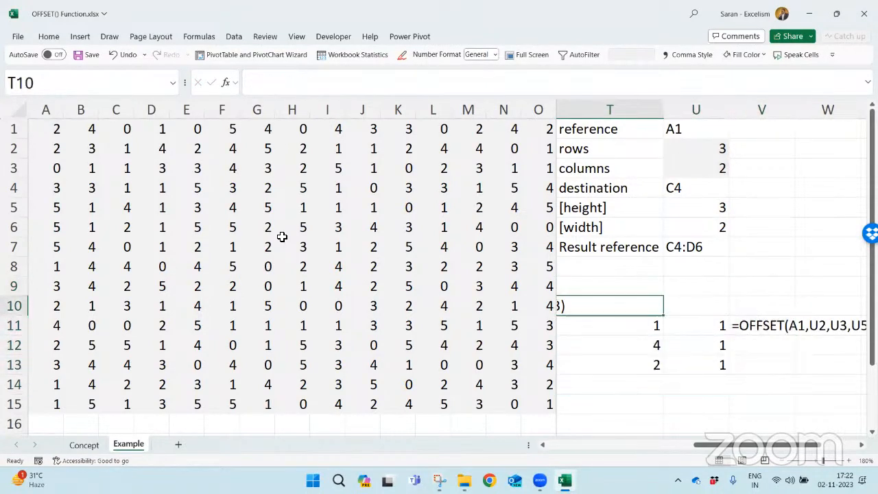
- Copy the OFFSET formula from T11 into T9
{"action": "key", "text": "Up"}
{"action": "key", "text": "Down"}
{"action": "key", "text": "Down"}
{"action": "key", "text": "F2"}
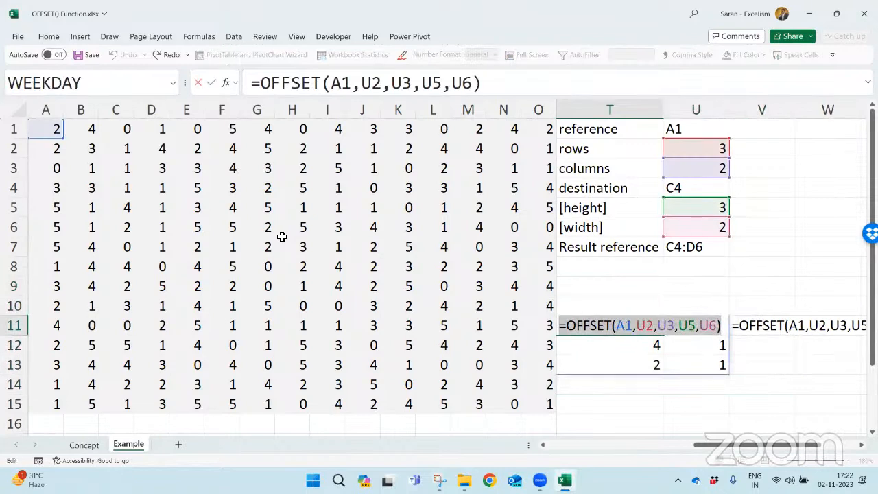
{"action": "key", "text": "Escape"}
{"action": "key", "text": "Up"}
{"action": "key", "text": "Up"}
{"action": "key", "text": "ctrl+v"}
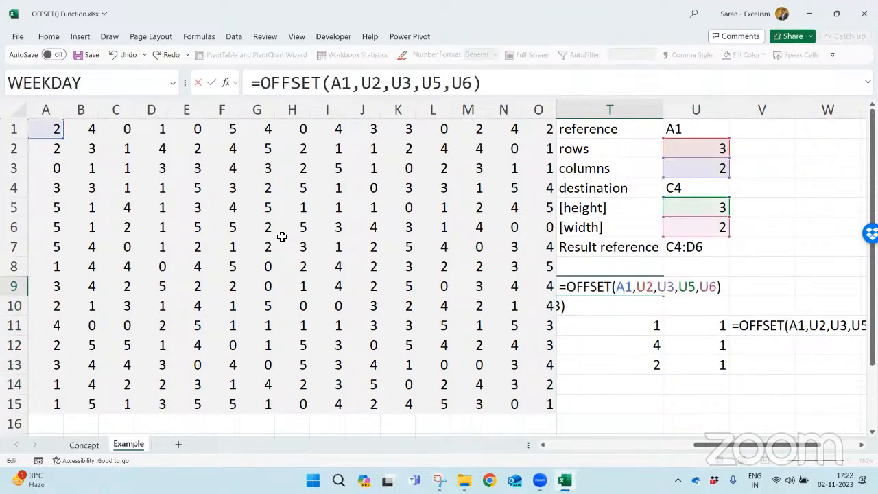
- Wrap the T9 OFFSET formula in SUM to total the offset range
{"action": "left_click", "coordinate": [564, 287]}
{"action": "type", "text": "sum"}
{"action": "key", "text": "Tab"}
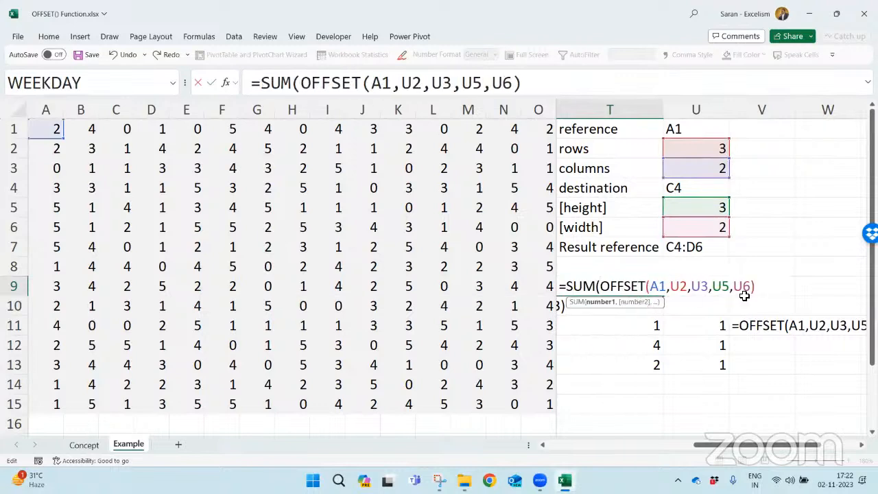
{"action": "type", "text": ")"}
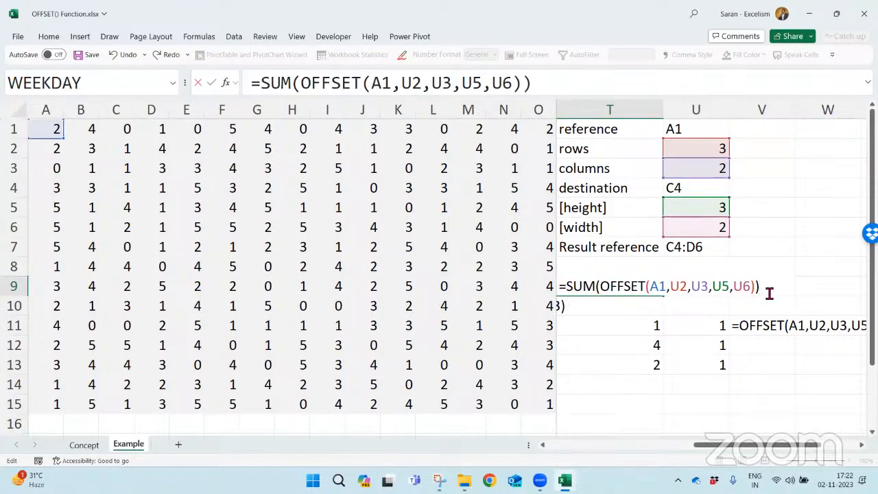
{"action": "key", "text": "Return"}
- Start a size label formula in V7 that joins height U5, "x" and width U6
{"action": "left_click_drag", "start_coordinate": [717, 205], "coordinate": [718, 227]}
{"action": "left_click", "coordinate": [718, 245]}
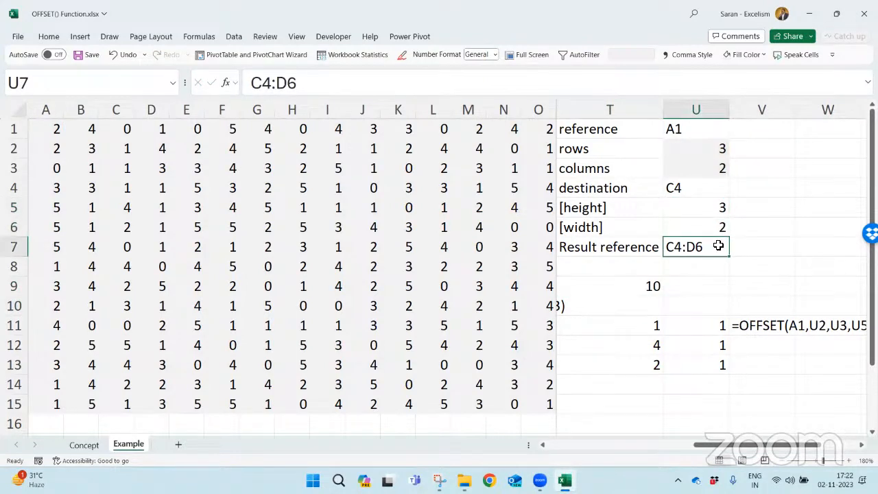
{"action": "left_click", "coordinate": [754, 249]}
{"action": "type", "text": "="}
{"action": "key", "text": "Left"}
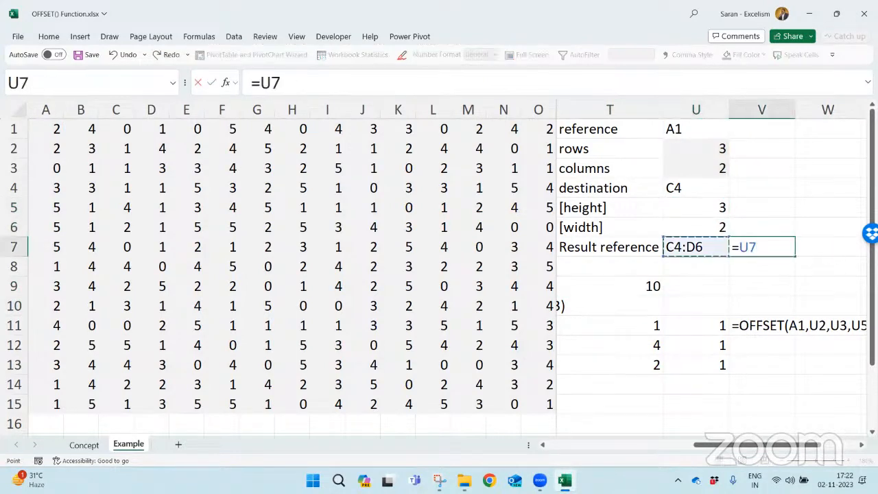
{"action": "key", "text": "Up"}
{"action": "key", "text": "Up"}
{"action": "type", "text": "&"}
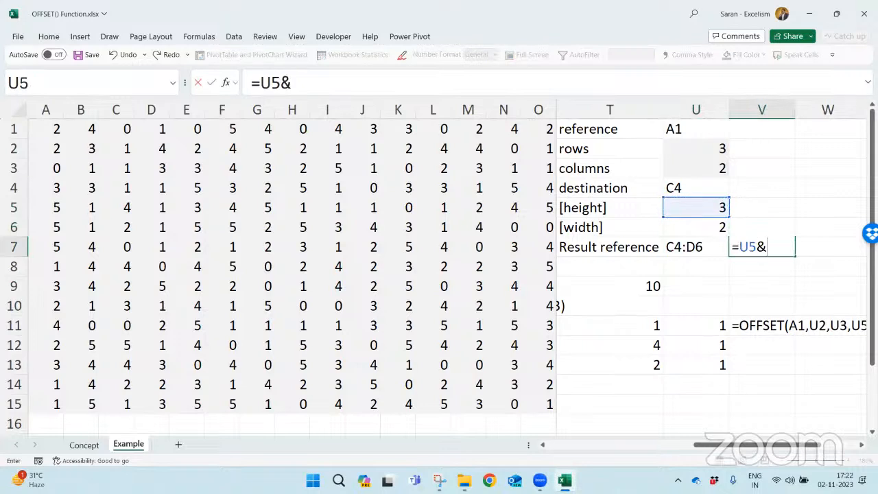
{"action": "type", "text": "\"x\"&"}
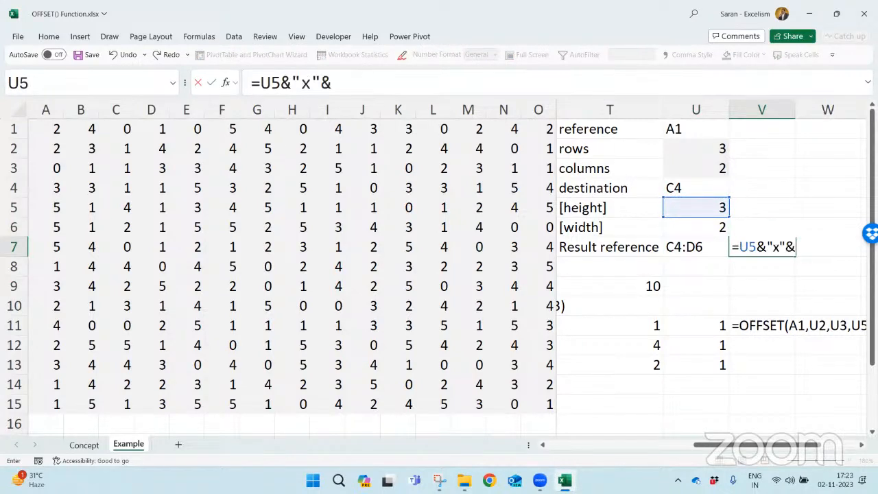
{"action": "key", "text": "Left"}
{"action": "key", "text": "Up"}
{"action": "type", "text": "&"}
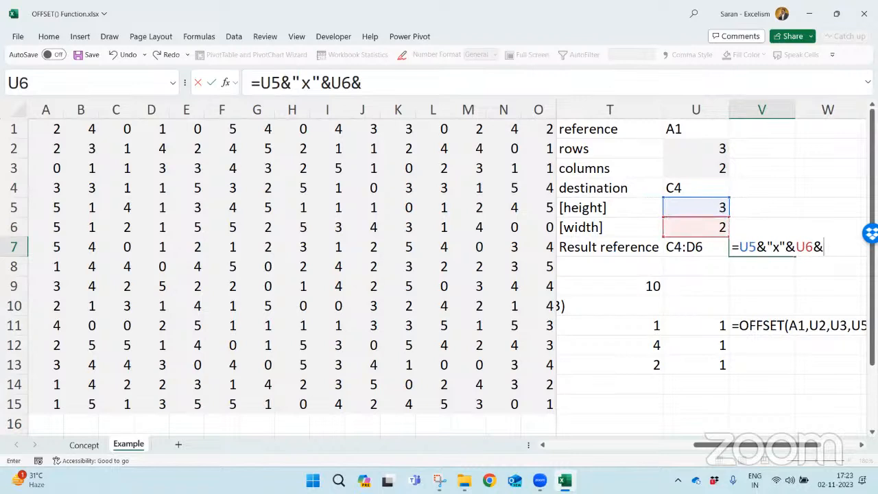
{"action": "type", "text": " \""}
- Complete the V7 label formula by appending the text " Matrix"
{"action": "key", "text": "BackSpace"}
{"action": "key", "text": "BackSpace"}
{"action": "key", "text": "shift+space"}
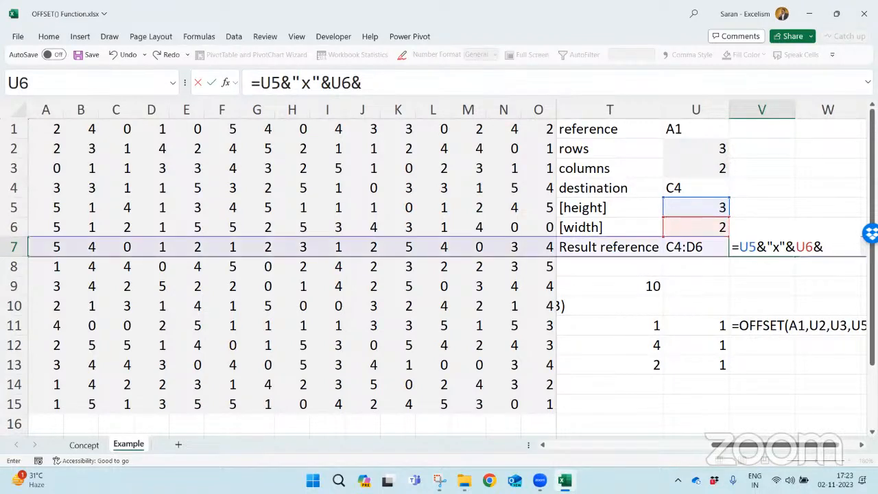
{"action": "key", "text": "BackSpace"}
{"action": "key", "text": "BackSpace"}
{"action": "key", "text": "BackSpace"}
{"action": "type", "text": "\" "}
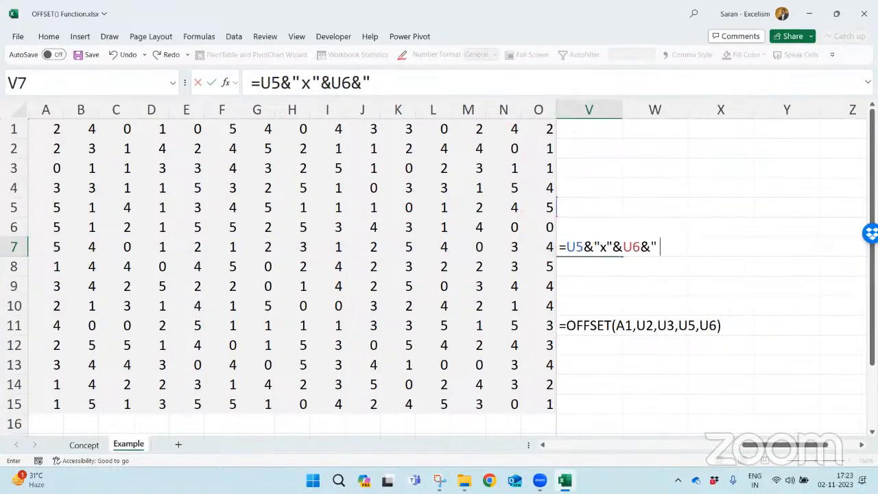
{"action": "type", "text": "Matriz"}
{"action": "key", "text": "BackSpace"}
{"action": "type", "text": "x\""}
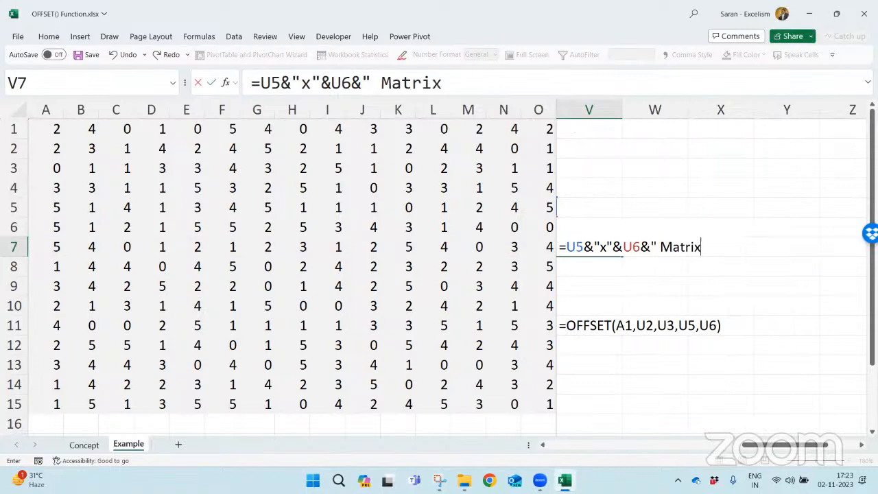
{"action": "key", "text": "Return"}
- Show the T9 SUM formula as text in U9 using FORMULATEXT
{"action": "key", "text": "Left"}
{"action": "key", "text": "Left"}
{"action": "key", "text": "Right"}
{"action": "key", "text": "Right"}
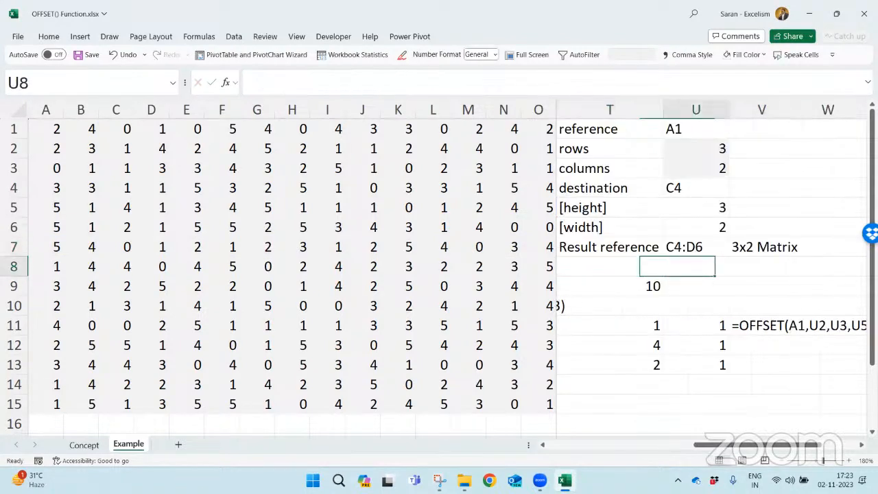
{"action": "key", "text": "Up"}
{"action": "key", "text": "Up"}
{"action": "key", "text": "Up"}
{"action": "key", "text": "Left"}
{"action": "key", "text": "Down"}
{"action": "key", "text": "Down"}
{"action": "key", "text": "Down"}
{"action": "key", "text": "Down"}
{"action": "key", "text": "Down"}
{"action": "key", "text": "Down"}
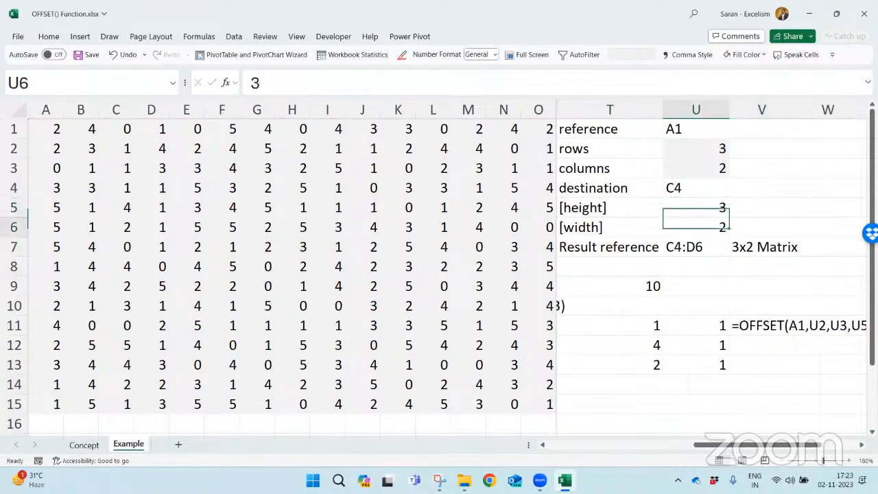
{"action": "key", "text": "Up"}
{"action": "key", "text": "Up"}
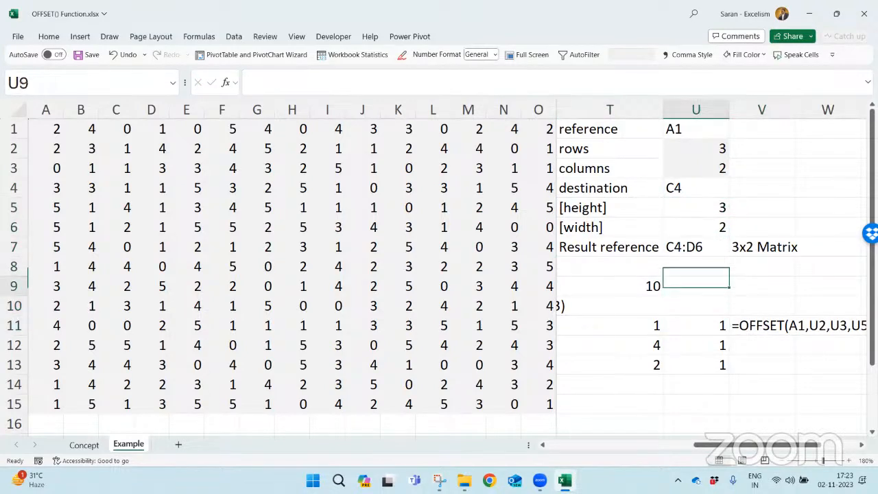
{"action": "type", "text": "=form"}
{"action": "key", "text": "Tab"}
{"action": "type", "text": "T9"}
{"action": "key", "text": "Return"}
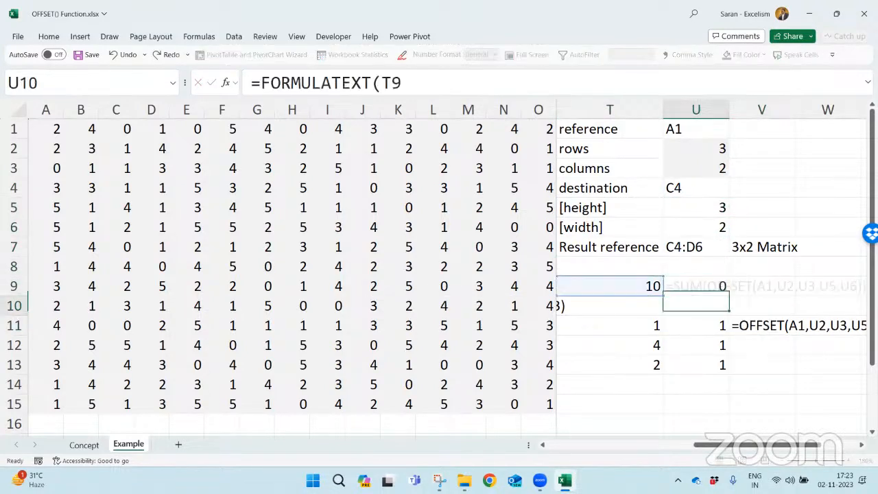
- Check the T9 sum against the T11:U13 block, and set rows in U2 to 2 and columns in U3 to 4
{"action": "key", "text": "Up"}
{"action": "key", "text": "Left"}
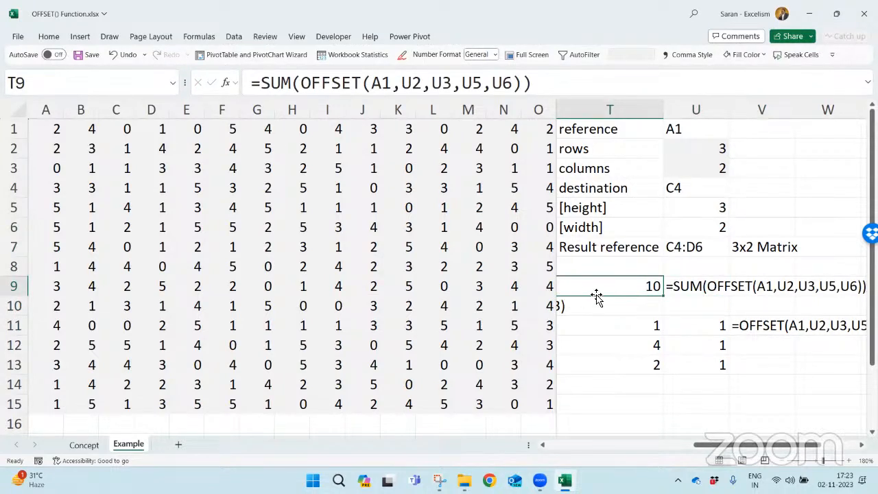
{"action": "left_click_drag", "start_coordinate": [625, 317], "coordinate": [707, 364]}
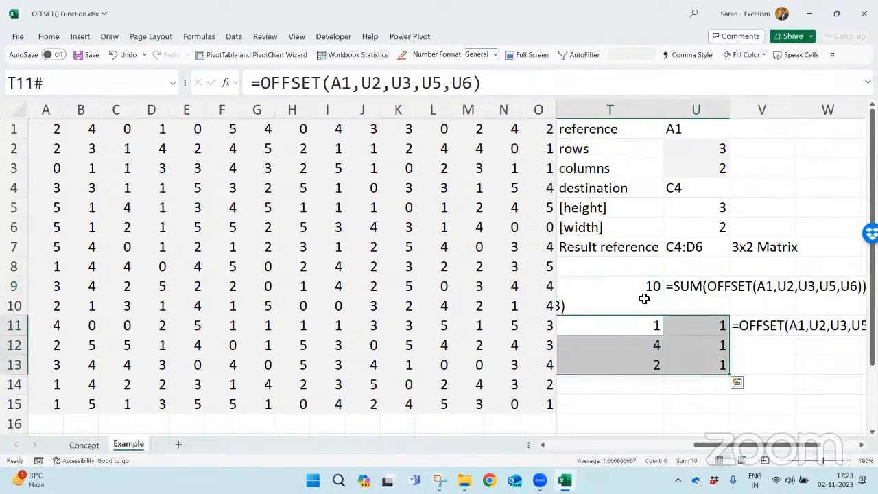
{"action": "left_click", "coordinate": [627, 281]}
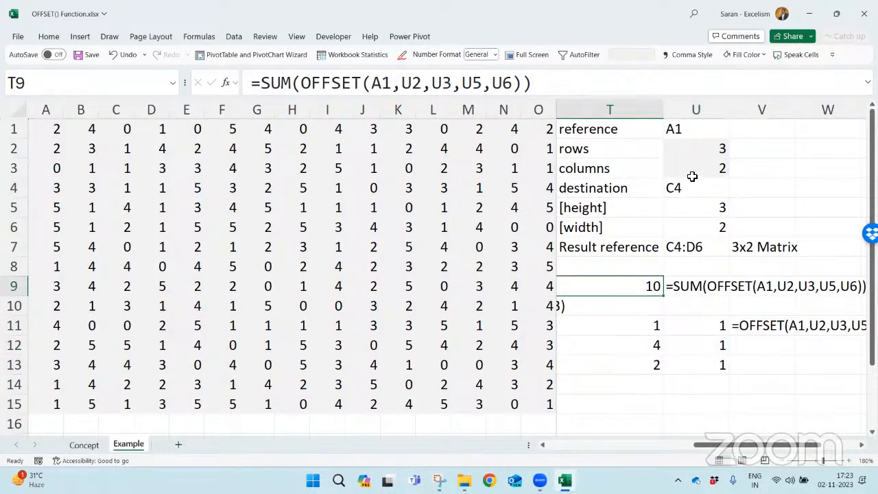
{"action": "left_click", "coordinate": [694, 148]}
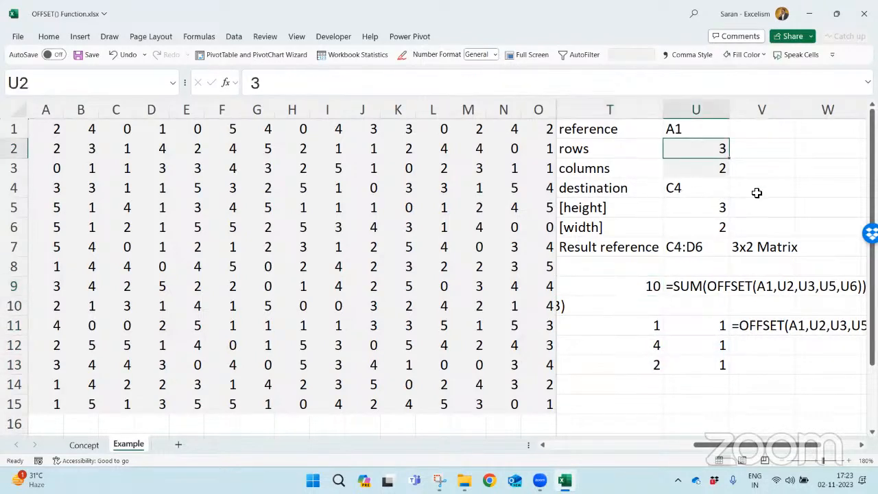
{"action": "key", "text": "Up"}
{"action": "key", "text": "Down"}
{"action": "type", "text": "2"}
{"action": "key", "text": "Return"}
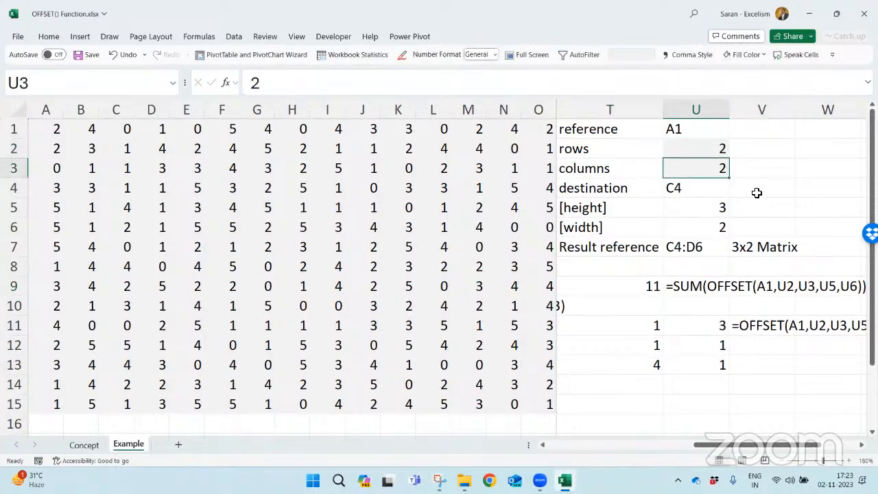
{"action": "type", "text": "4"}
{"action": "key", "text": "Return"}
{"action": "key", "text": "Return"}
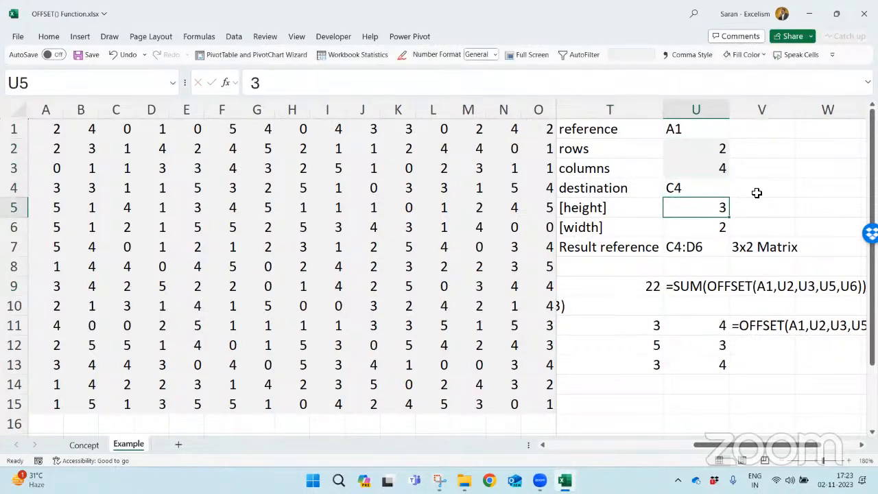
- Move the FORMULATEXT cell from V11 up to V10, clearing the space beside the spilled OFFSET result
{"action": "key", "text": "Down"}
{"action": "key", "text": "Down"}
{"action": "key", "text": "Down"}
{"action": "key", "text": "Down"}
{"action": "key", "text": "Down"}
{"action": "key", "text": "Down"}
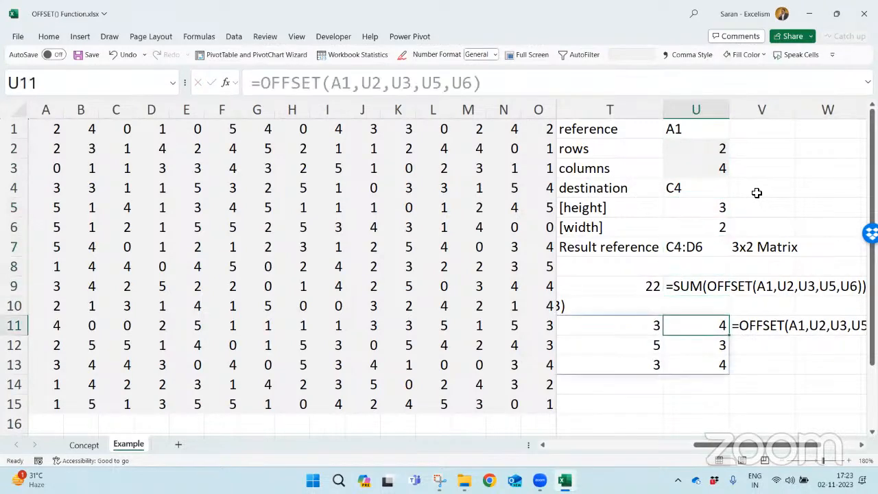
{"action": "key", "text": "ctrl+c"}
{"action": "key", "text": "Right"}
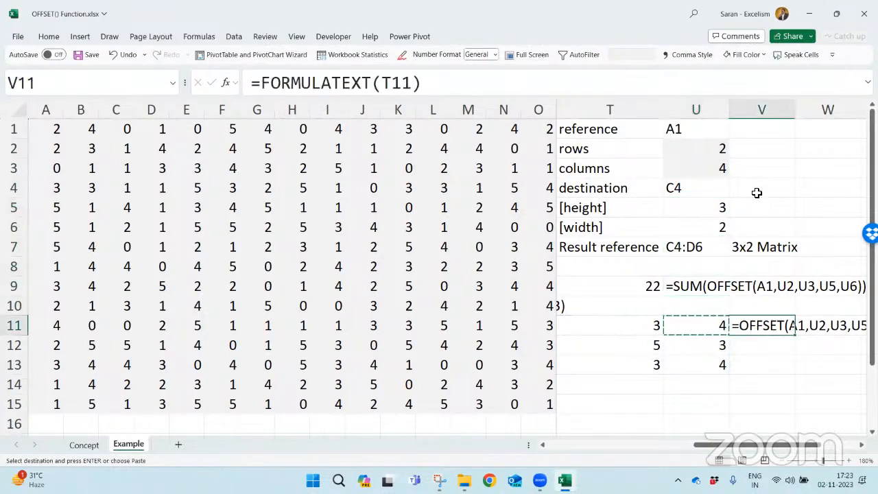
{"action": "key", "text": "ctrl+x"}
{"action": "key", "text": "Up"}
{"action": "key", "text": "ctrl+v"}
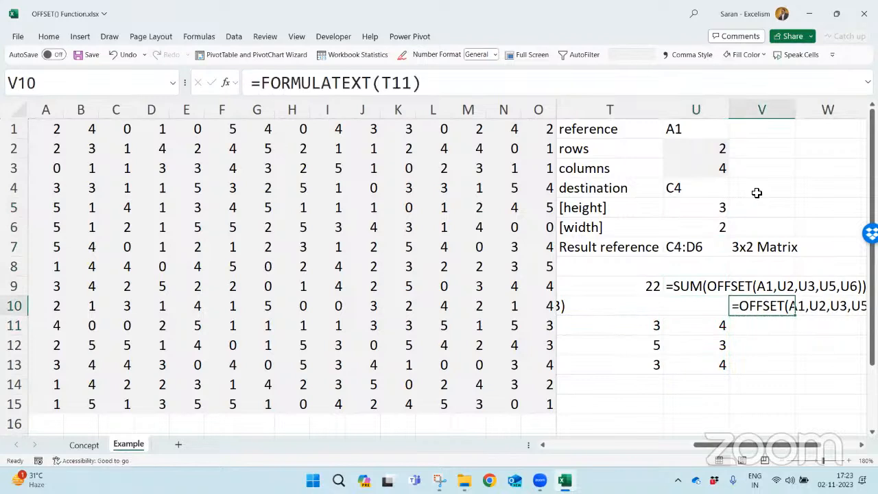
- Examine row 11 from T11 rightwards for free cells beside the spilled OFFSET result
{"action": "key", "text": "Left"}
{"action": "key", "text": "Down"}
{"action": "key", "text": "Left"}
{"action": "key", "text": "shift+Right"}
{"action": "key", "text": "shift+Right"}
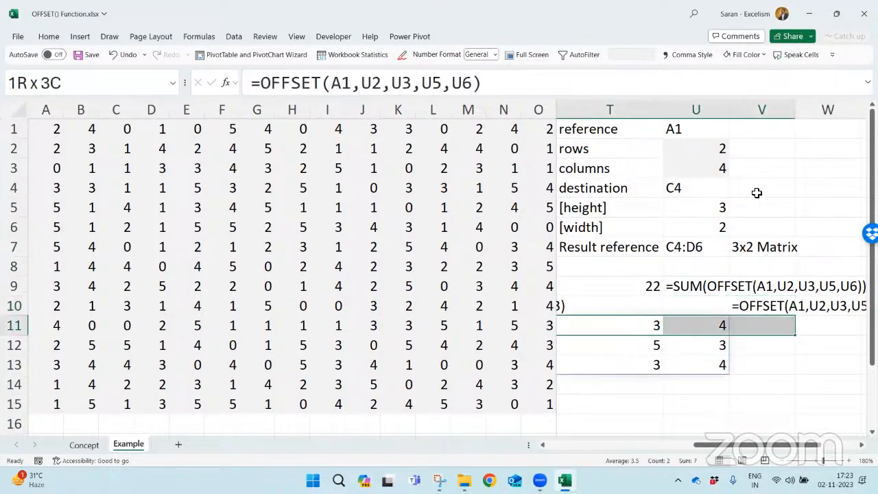
{"action": "key", "text": "shift+Right"}
{"action": "key", "text": "Right"}
{"action": "key", "text": "Right"}
{"action": "key", "text": "Left"}
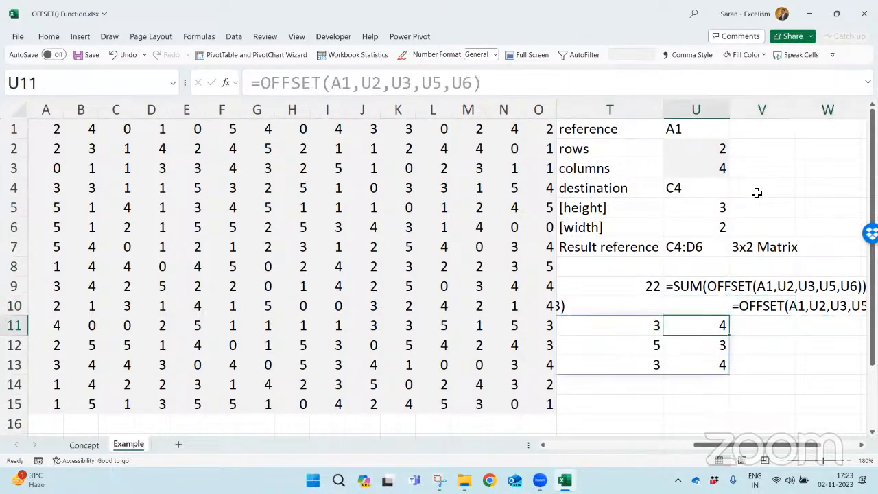
- Set the height in U5 to 6 and the width in U6 to 4
{"action": "key", "text": "Up"}
{"action": "key", "text": "Up"}
{"action": "key", "text": "Up"}
{"action": "key", "text": "Up"}
{"action": "key", "text": "Up"}
{"action": "key", "text": "Up"}
{"action": "key", "text": "Down"}
{"action": "key", "text": "Down"}
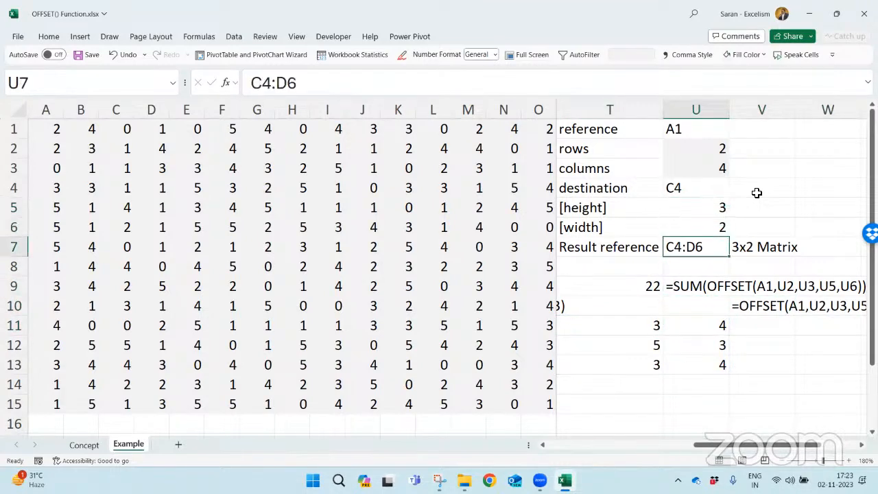
{"action": "key", "text": "Up"}
{"action": "key", "text": "Up"}
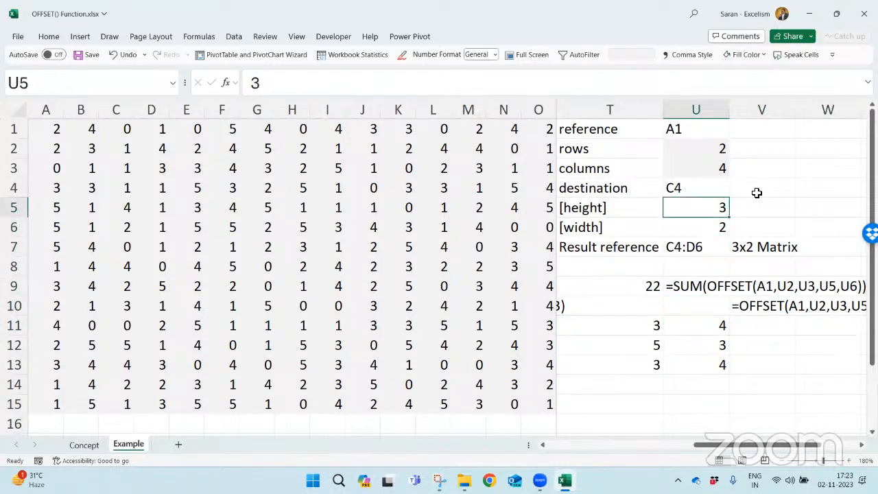
{"action": "type", "text": "6"}
{"action": "key", "text": "Return"}
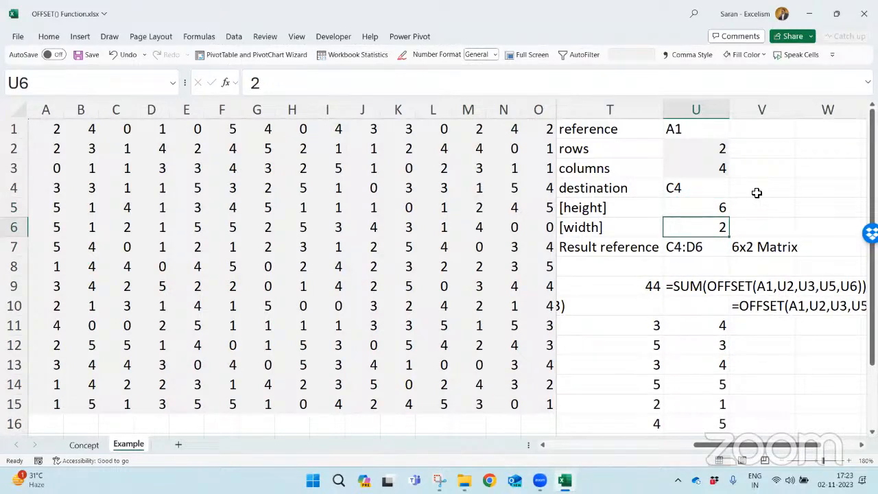
{"action": "type", "text": "4"}
{"action": "key", "text": "Return"}
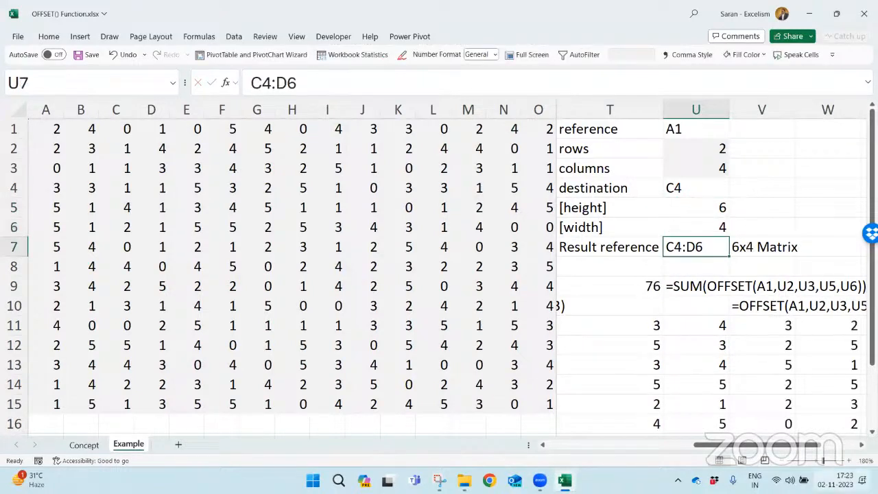
- Zoom the sheet out to 160% and compare the spilled block T11:W16 with the sum in T9
{"action": "left_click", "coordinate": [785, 460]}
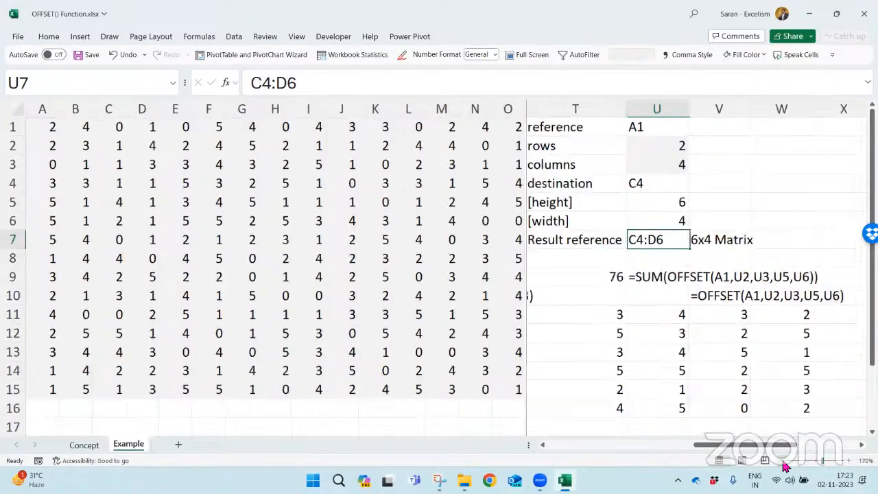
{"action": "left_click", "coordinate": [785, 461]}
{"action": "left_click_drag", "start_coordinate": [569, 298], "coordinate": [751, 376]}
{"action": "key", "text": "shift+Down"}
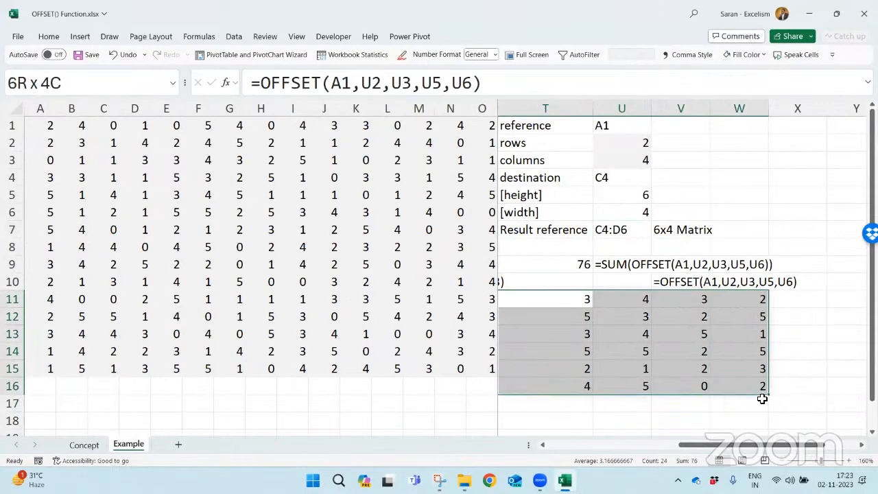
{"action": "left_click", "coordinate": [569, 264]}
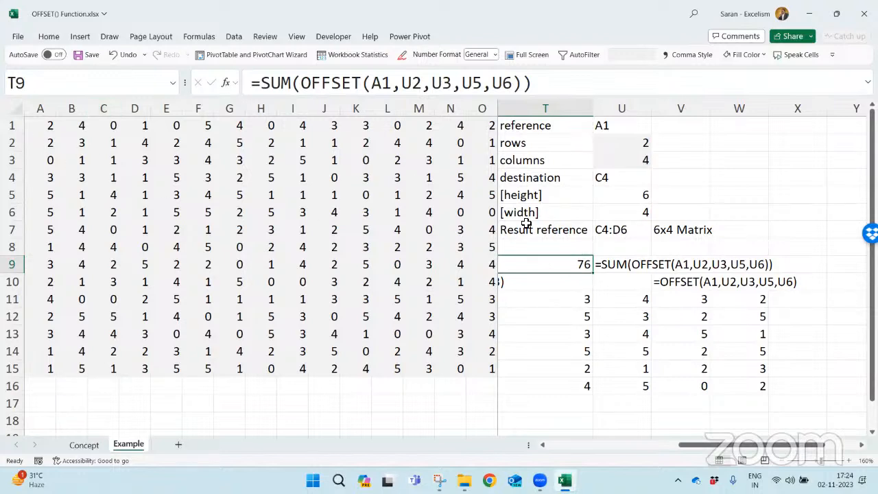
- Change the OFFSET reference inside the SUM formula in T9 to G5
{"action": "double_click", "coordinate": [580, 264]}
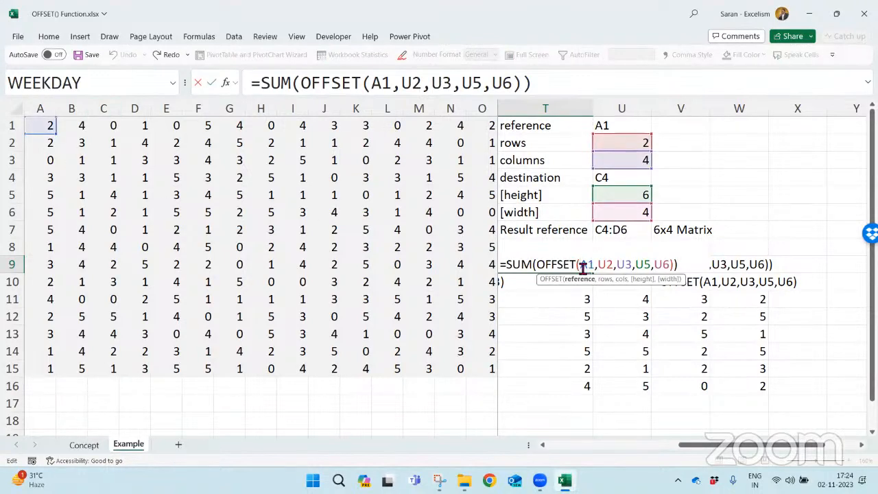
{"action": "left_click_drag", "start_coordinate": [580, 266], "coordinate": [593, 269]}
{"action": "type", "text": "G5"}
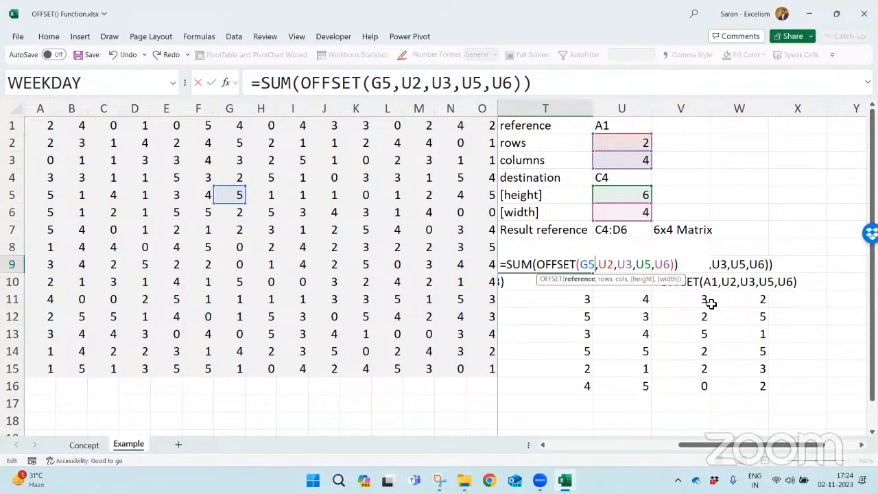
{"action": "key", "text": "Return"}
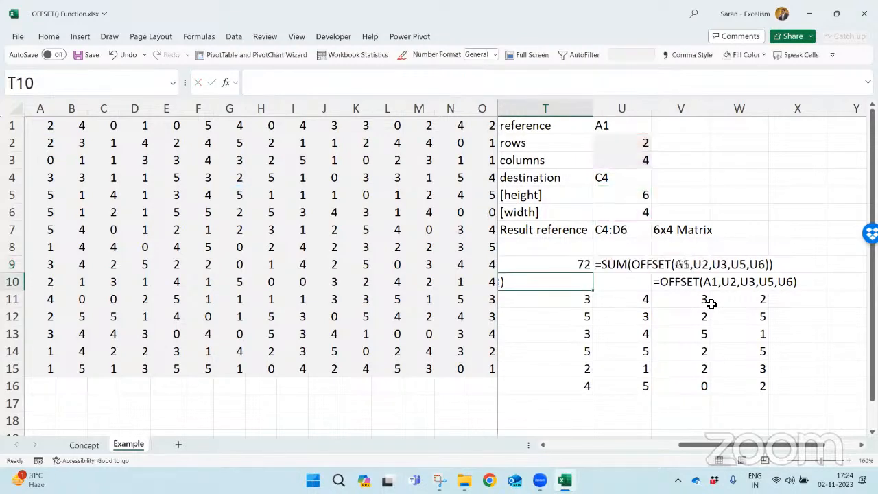
{"action": "left_click", "coordinate": [581, 267]}
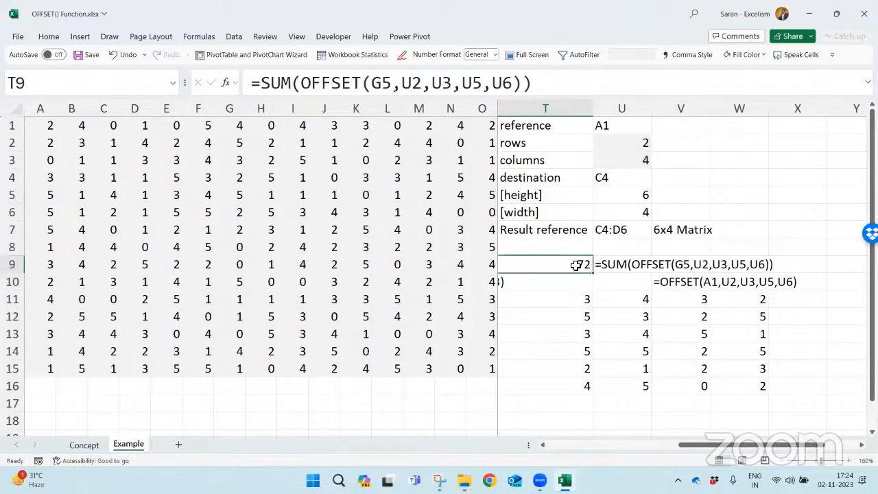
- Trace the offset in the data grid from G5, two rows down and four columns across to K7
{"action": "left_click", "coordinate": [234, 197]}
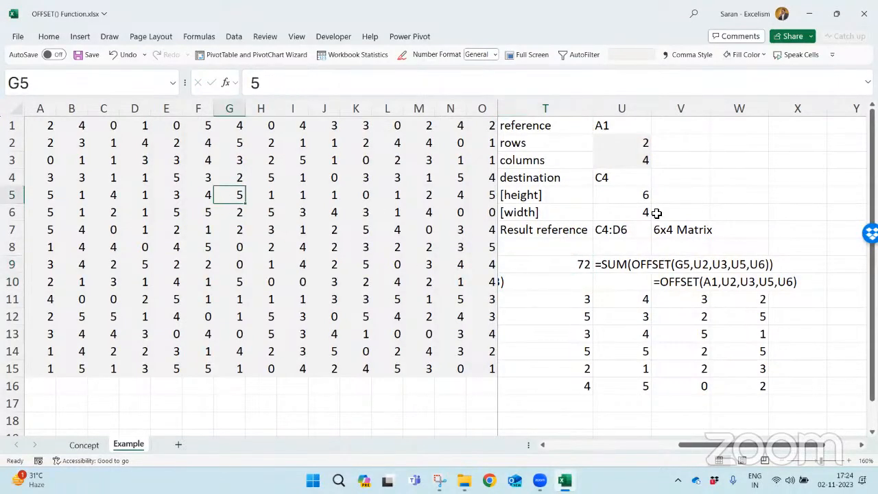
{"action": "key", "text": "Down"}
{"action": "key", "text": "Down"}
{"action": "key", "text": "Right"}
{"action": "key", "text": "Right"}
{"action": "key", "text": "Right"}
{"action": "key", "text": "Right"}
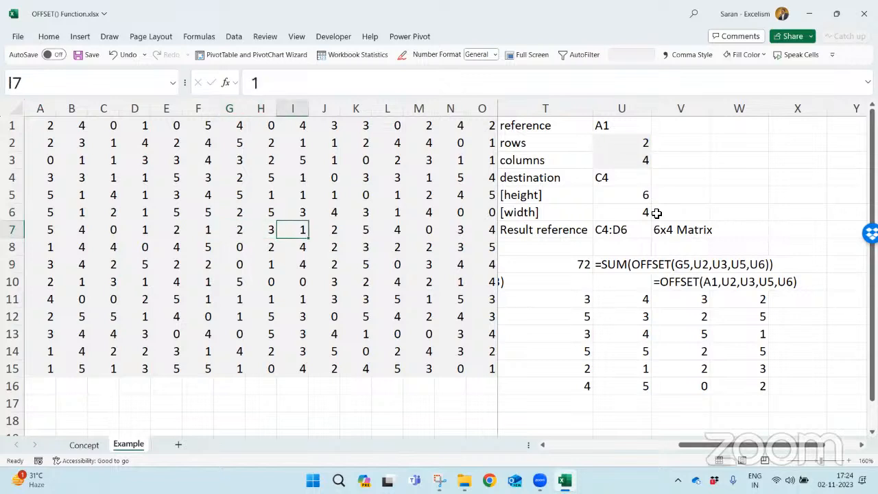
{"action": "key", "text": "Left"}
{"action": "key", "text": "Left"}
{"action": "key", "text": "Left"}
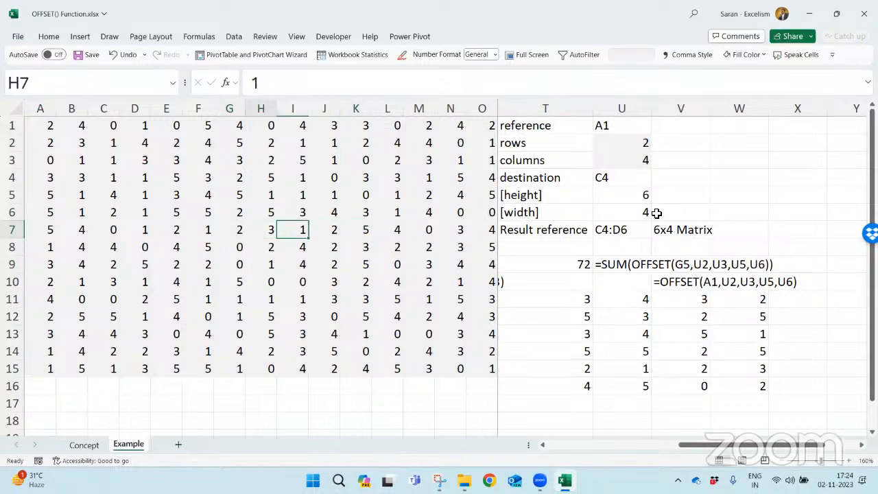
{"action": "key", "text": "Up"}
{"action": "key", "text": "Up"}
{"action": "key", "text": "Up"}
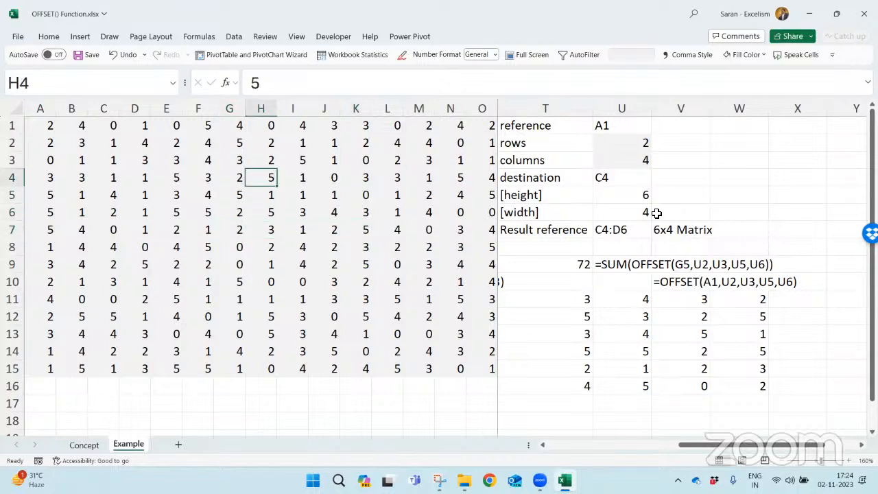
{"action": "key", "text": "Down"}
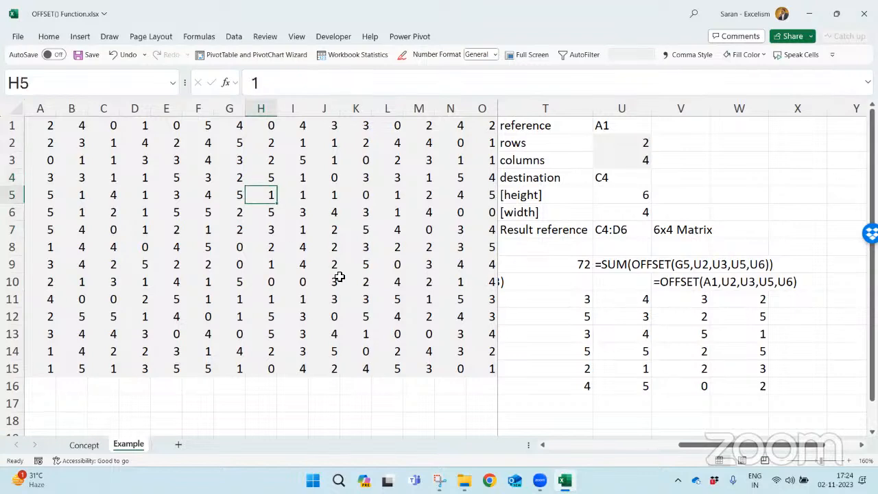
{"action": "key", "text": "Left"}
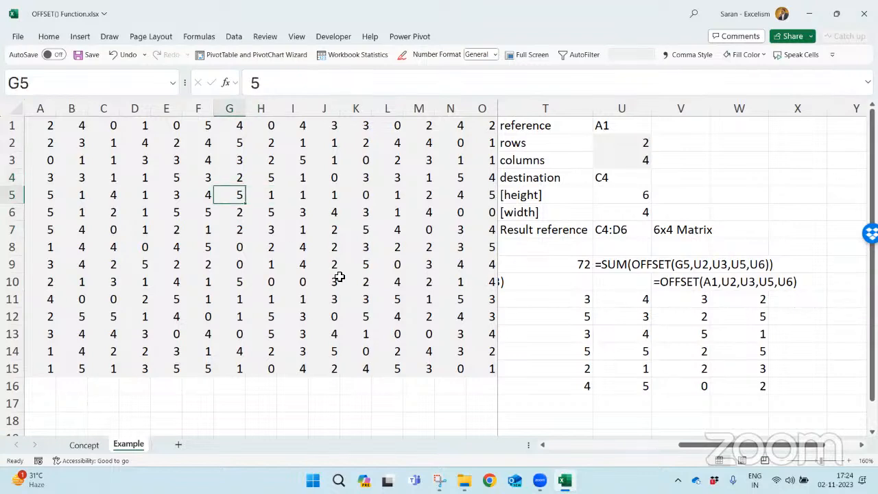
{"action": "key", "text": "Down"}
{"action": "key", "text": "Down"}
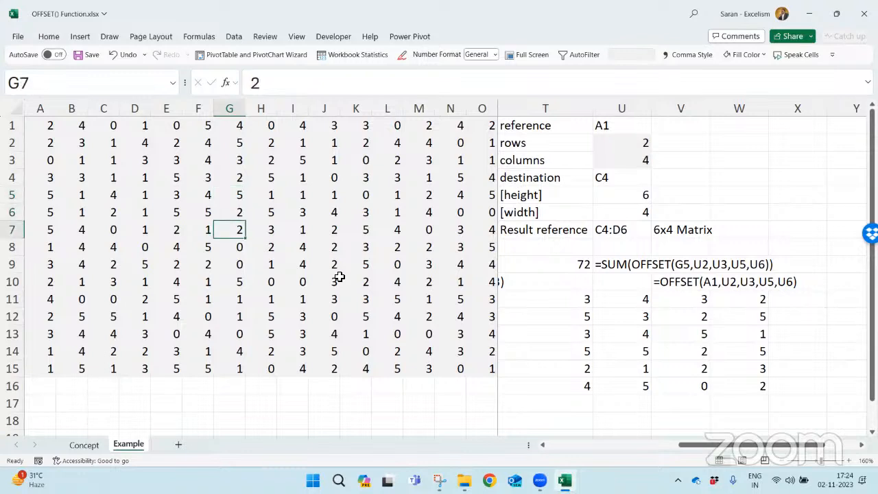
{"action": "key", "text": "Right"}
{"action": "key", "text": "Right"}
{"action": "key", "text": "Right"}
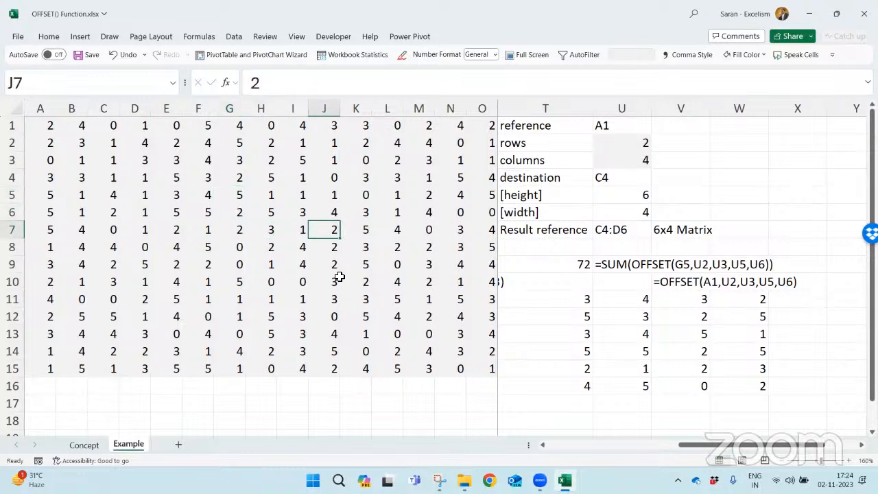
{"action": "key", "text": "Right"}
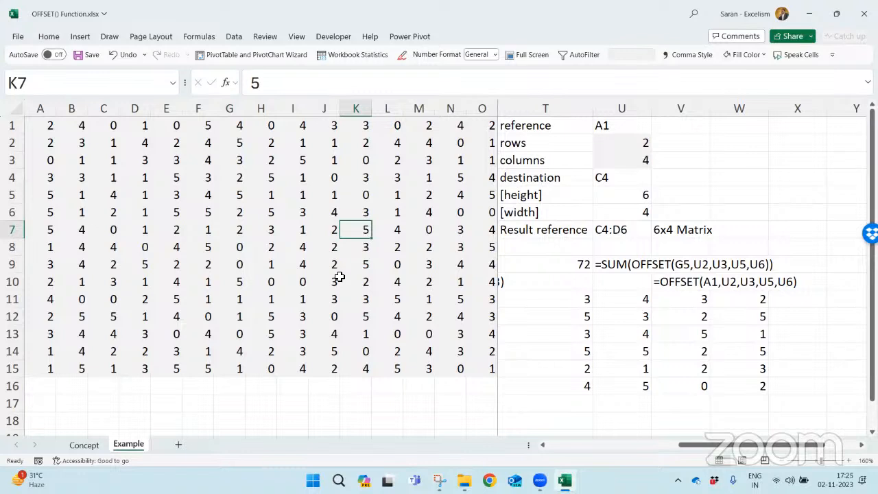
- Select the six-row by four-column block K7:N12 and compare its sum with T9
{"action": "key", "text": "shift+Down"}
{"action": "key", "text": "shift+Down"}
{"action": "key", "text": "shift+Down"}
{"action": "key", "text": "shift+Down"}
{"action": "key", "text": "shift+Down"}
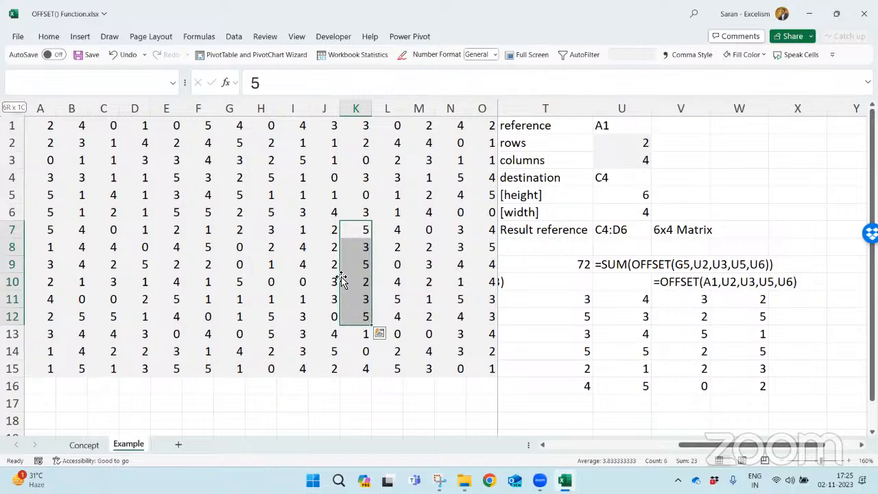
{"action": "key", "text": "shift+Right"}
{"action": "key", "text": "shift+Right"}
{"action": "key", "text": "shift+Right"}
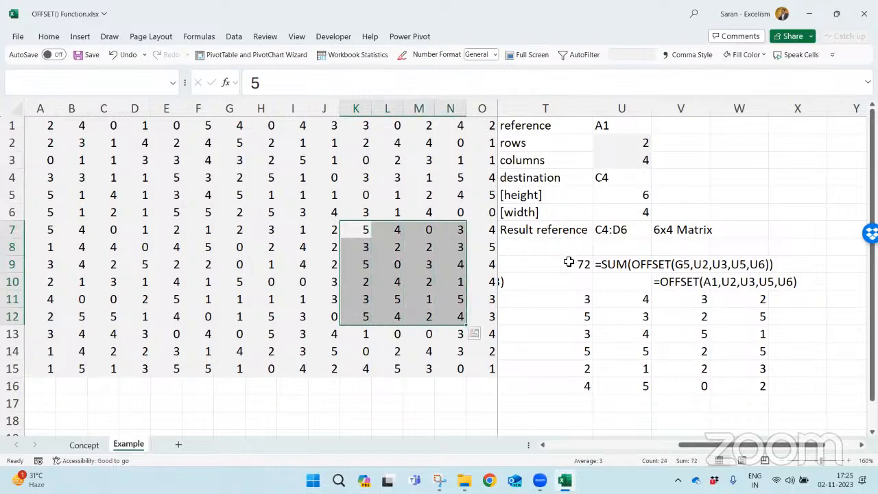
- Change the reference of the spilled OFFSET formula in T11 to G5
{"action": "left_click", "coordinate": [566, 296]}
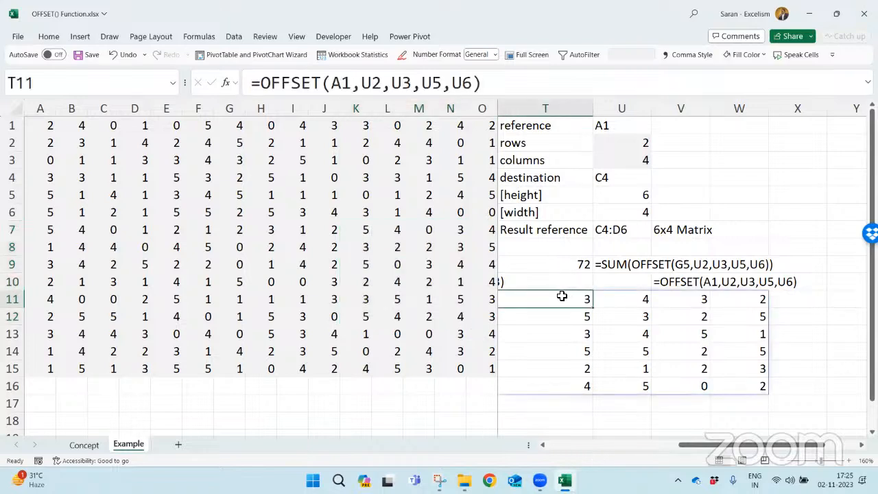
{"action": "double_click", "coordinate": [562, 299]}
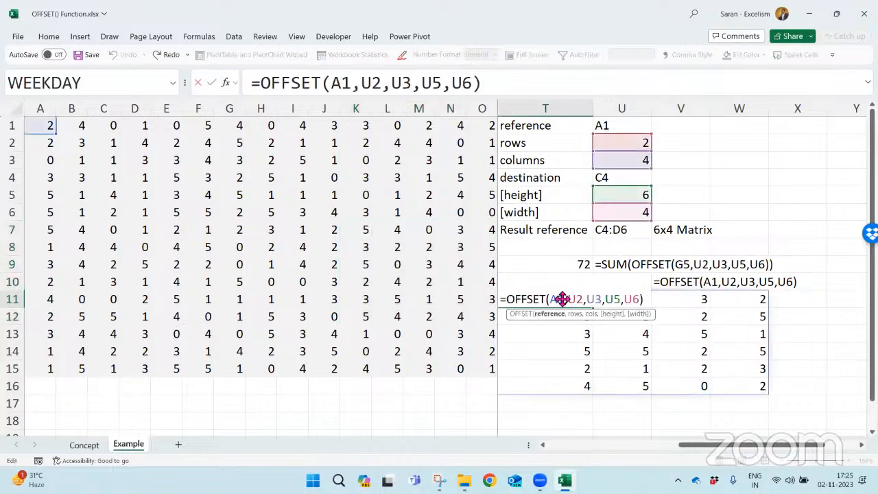
{"action": "double_click", "coordinate": [557, 299]}
{"action": "type", "text": "G5"}
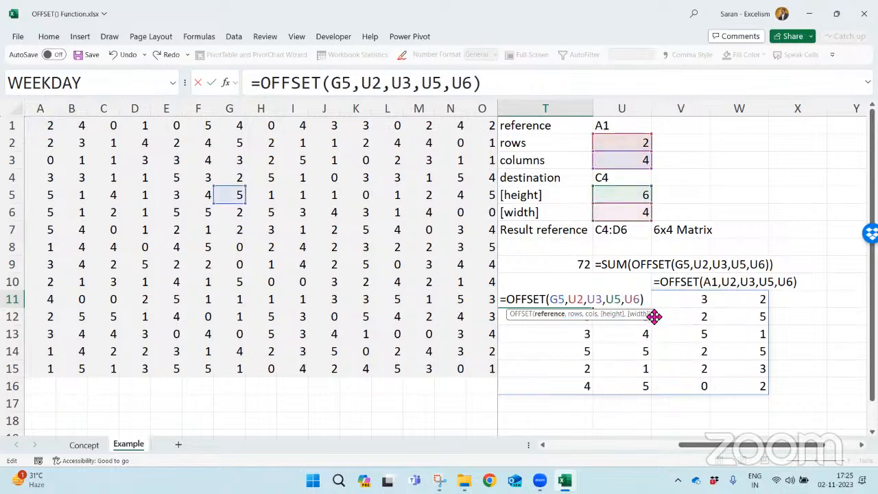
{"action": "key", "text": "Return"}
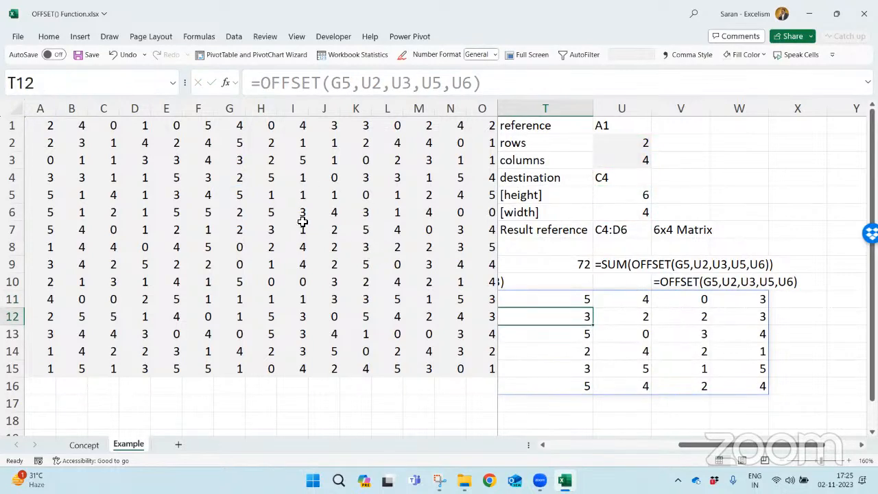
- Trace down column G to row 7, then four columns across to the destination cell K7
{"action": "left_click", "coordinate": [237, 178]}
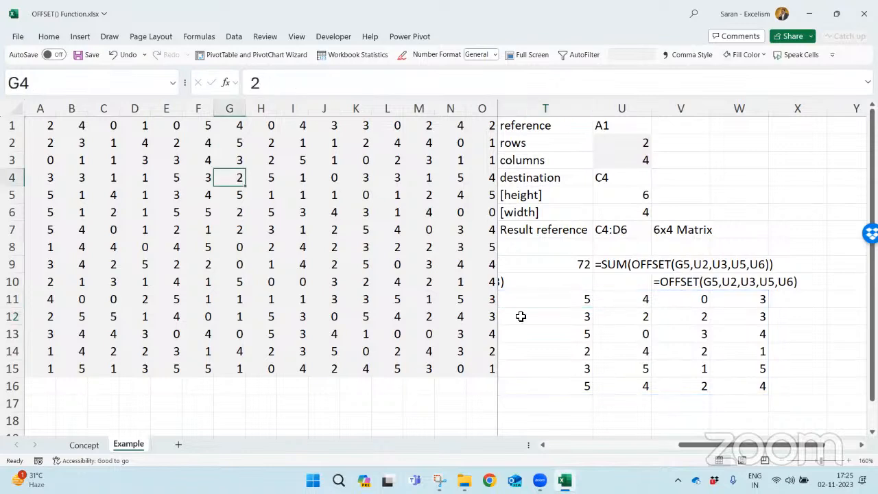
{"action": "key", "text": "Down"}
{"action": "key", "text": "Down"}
{"action": "key", "text": "Down"}
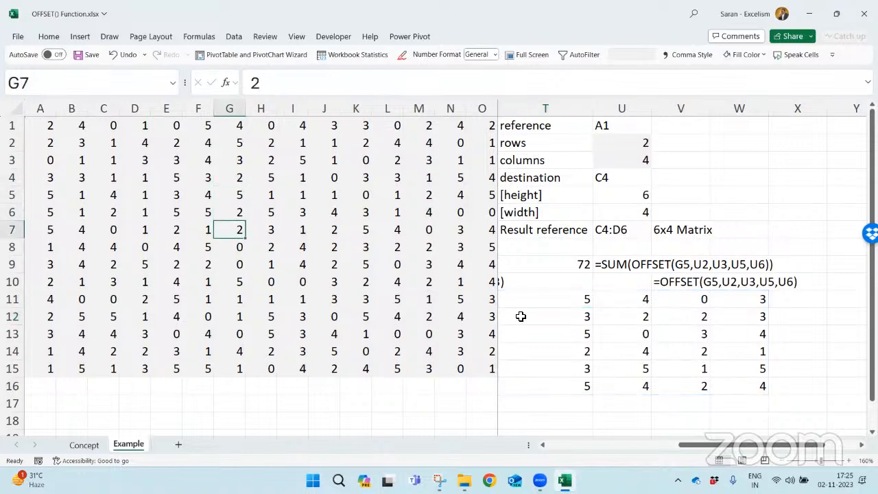
{"action": "key", "text": "Right"}
{"action": "key", "text": "Right"}
{"action": "key", "text": "Right"}
{"action": "key", "text": "Right"}
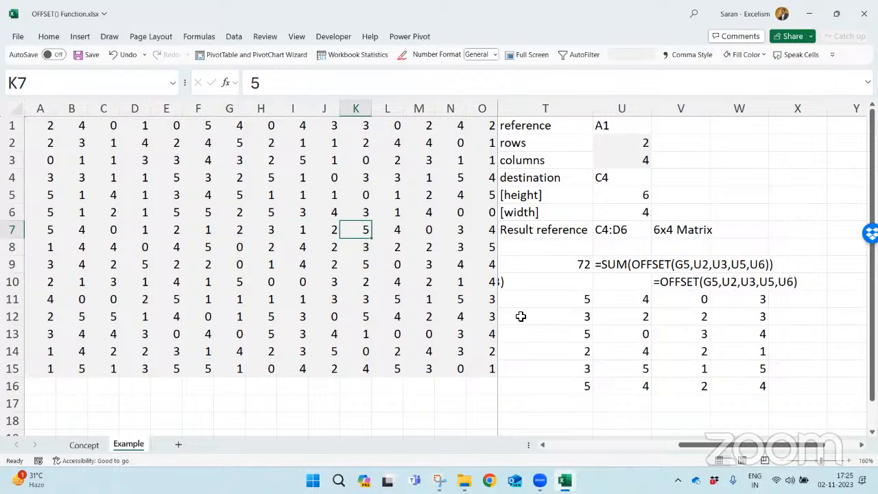
- Select K7:N12 and compare its values with the spilled block T11:W16
{"action": "key", "text": "shift+Down"}
{"action": "key", "text": "shift+Down"}
{"action": "key", "text": "shift+Down"}
{"action": "key", "text": "shift+Down"}
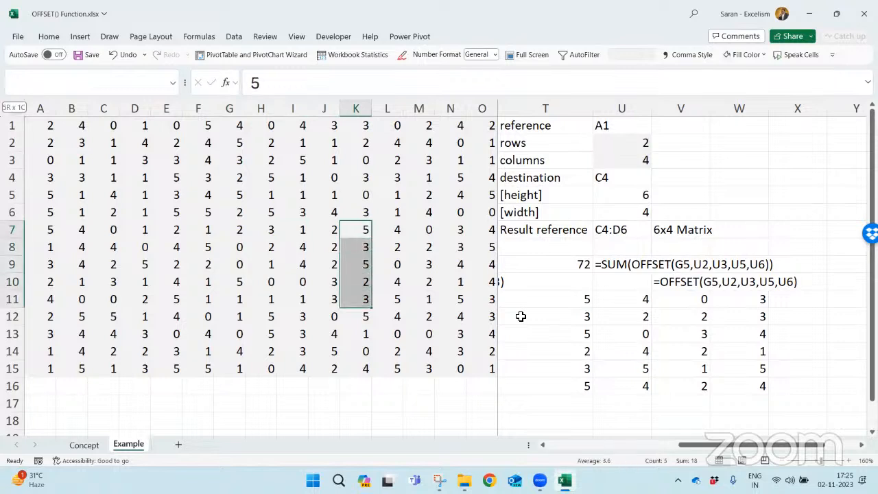
{"action": "key", "text": "shift+Right"}
{"action": "key", "text": "shift+Right"}
{"action": "key", "text": "shift+Right"}
{"action": "key", "text": "shift+Down"}
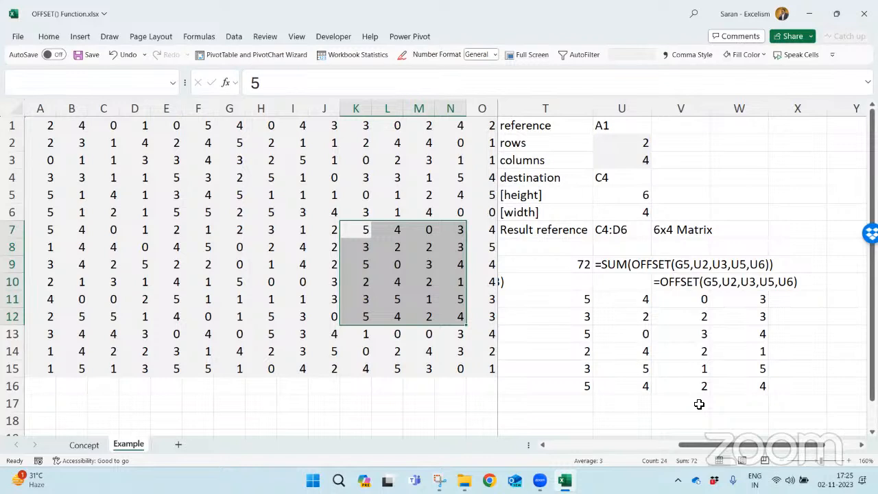
- Set the reference in U1 of the height-and-width example to G5
{"action": "key", "text": "ctrl+Home"}
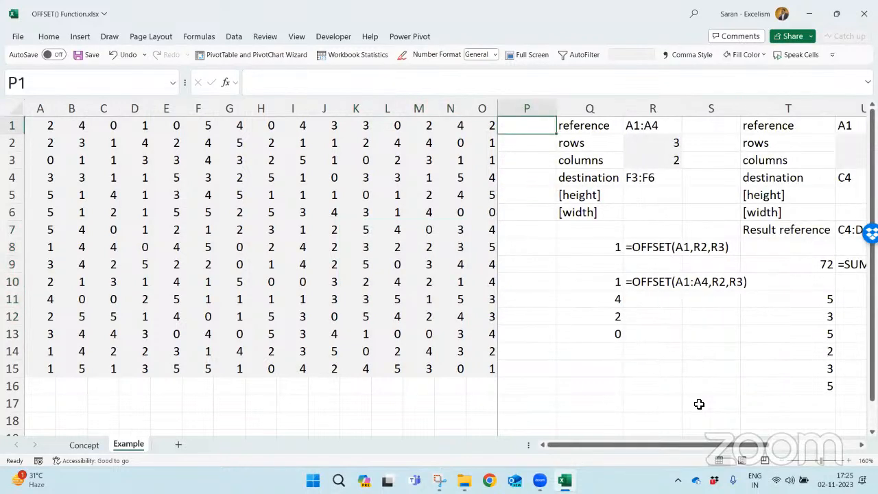
{"action": "key", "text": "Right"}
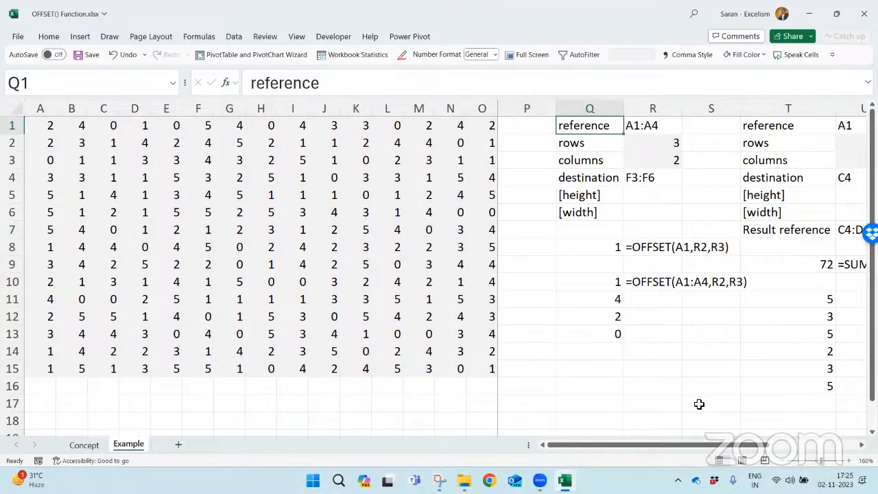
{"action": "key", "text": "shift+Down"}
{"action": "key", "text": "shift+Down"}
{"action": "key", "text": "Right"}
{"action": "key", "text": "Right"}
{"action": "key", "text": "Down"}
{"action": "key", "text": "Left"}
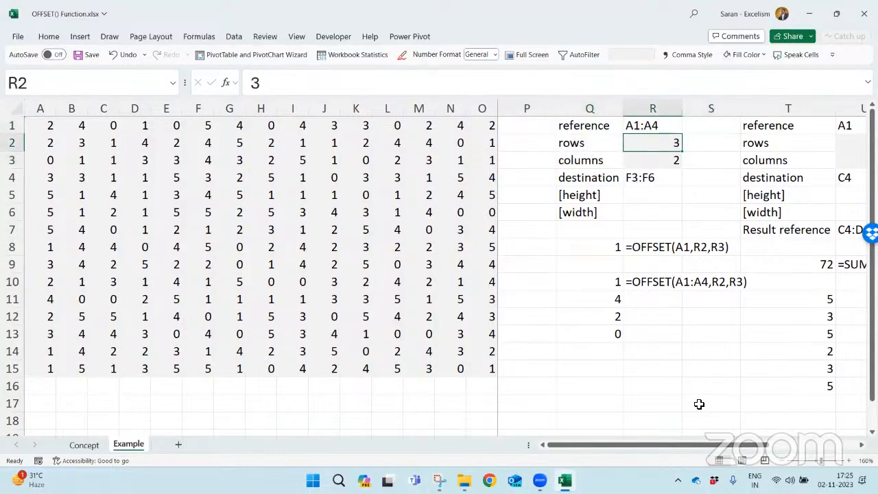
{"action": "key", "text": "Right"}
{"action": "key", "text": "Right"}
{"action": "key", "text": "Right"}
{"action": "key", "text": "Right"}
{"action": "key", "text": "Right"}
{"action": "key", "text": "Right"}
{"action": "key", "text": "Left"}
{"action": "key", "text": "Left"}
{"action": "key", "text": "Left"}
{"action": "key", "text": "Left"}
{"action": "key", "text": "Up"}
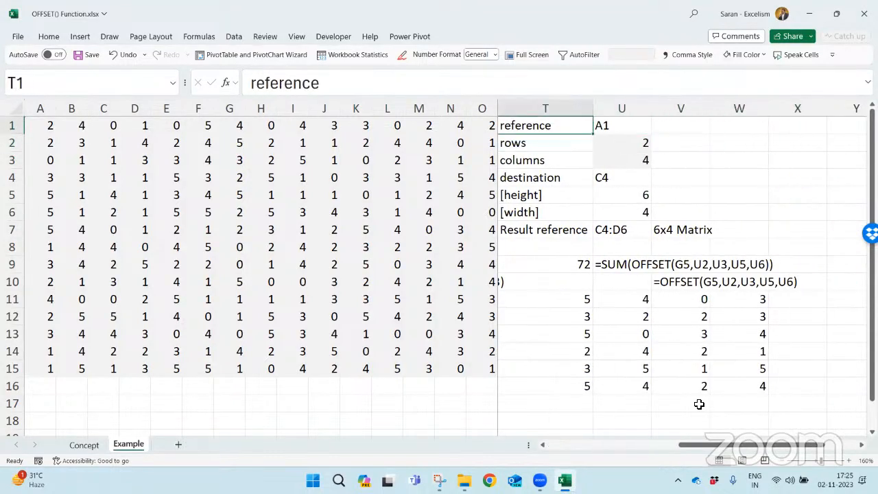
{"action": "key", "text": "shift+Down"}
{"action": "key", "text": "shift+Down"}
{"action": "key", "text": "shift+Down"}
{"action": "key", "text": "shift+Down"}
{"action": "key", "text": "shift+Down"}
{"action": "key", "text": "Right"}
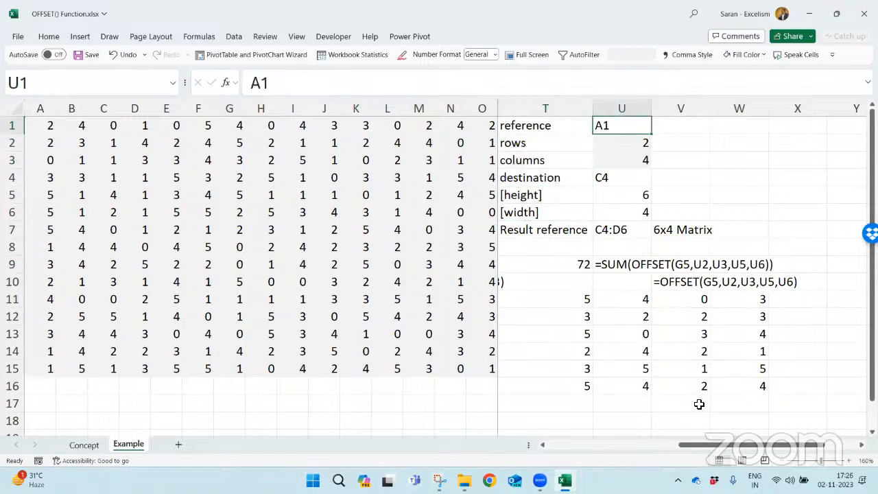
{"action": "type", "text": "G5"}
{"action": "key", "text": "Return"}
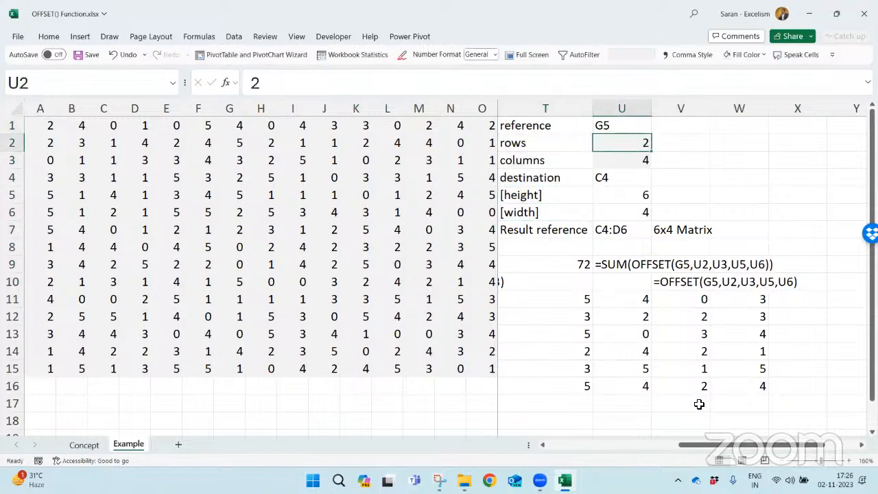
- Copy the parameter block T1:V7 and paste it at Y1 for a new example
{"action": "key", "text": "Left"}
{"action": "key", "text": "Left"}
{"action": "key", "text": "Up"}
{"action": "key", "text": "shift+Down"}
{"action": "key", "text": "shift+Down"}
{"action": "key", "text": "shift+Down"}
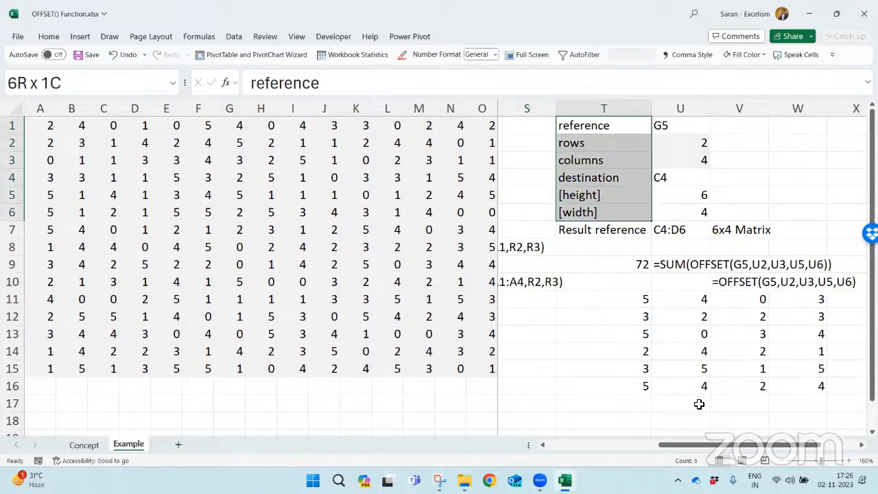
{"action": "key", "text": "shift+Down"}
{"action": "key", "text": "shift+Right"}
{"action": "key", "text": "shift+Right"}
{"action": "key", "text": "ctrl+c"}
{"action": "key", "text": "Right"}
{"action": "key", "text": "Right"}
{"action": "key", "text": "Right"}
{"action": "key", "text": "Right"}
{"action": "key", "text": "Right"}
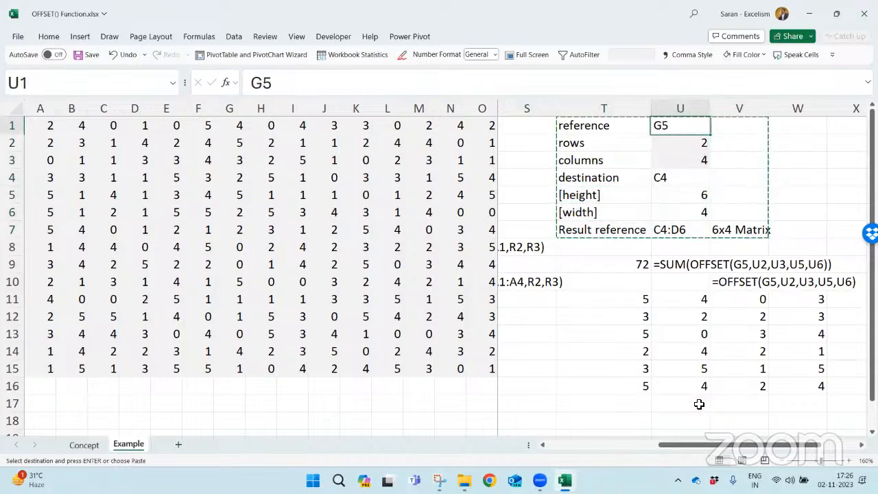
{"action": "key", "text": "Return"}
{"action": "key", "text": "Right"}
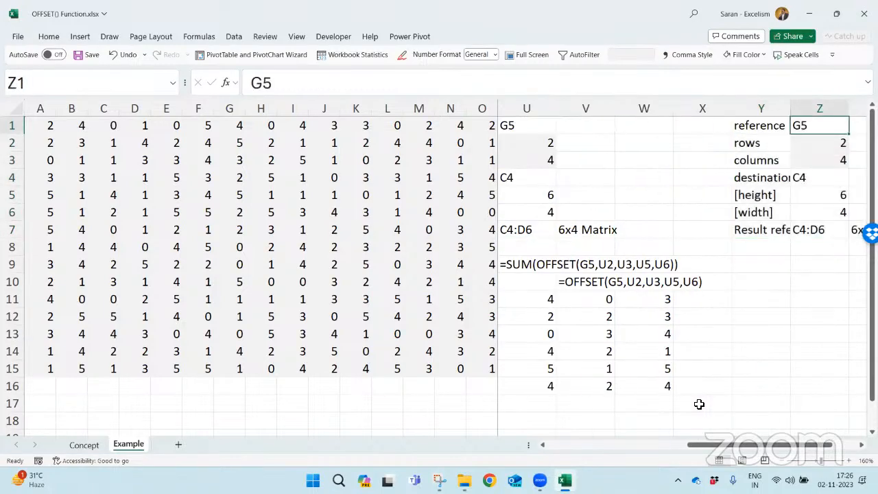
- Set the new example's rows offset to -3 and its columns offset to -2
{"action": "key", "text": "Right"}
{"action": "key", "text": "Right"}
{"action": "key", "text": "Right"}
{"action": "key", "text": "Right"}
{"action": "key", "text": "Left"}
{"action": "key", "text": "Left"}
{"action": "key", "text": "Left"}
{"action": "key", "text": "Left"}
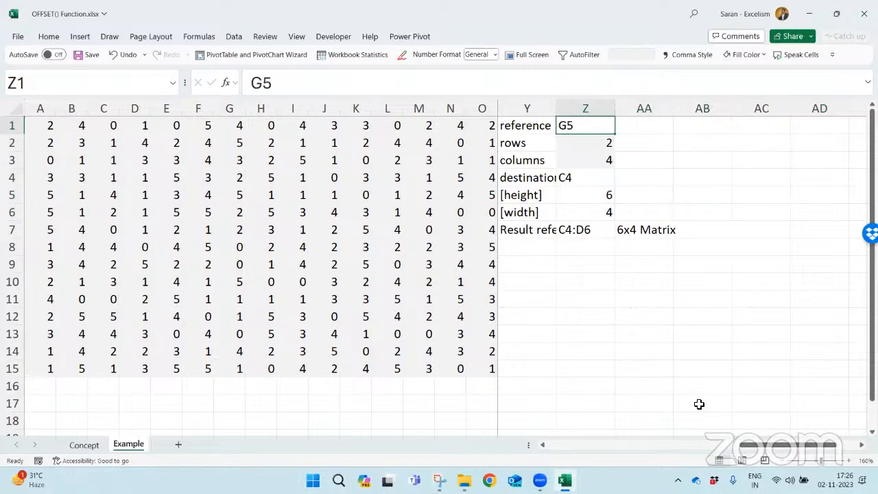
{"action": "key", "text": "Down"}
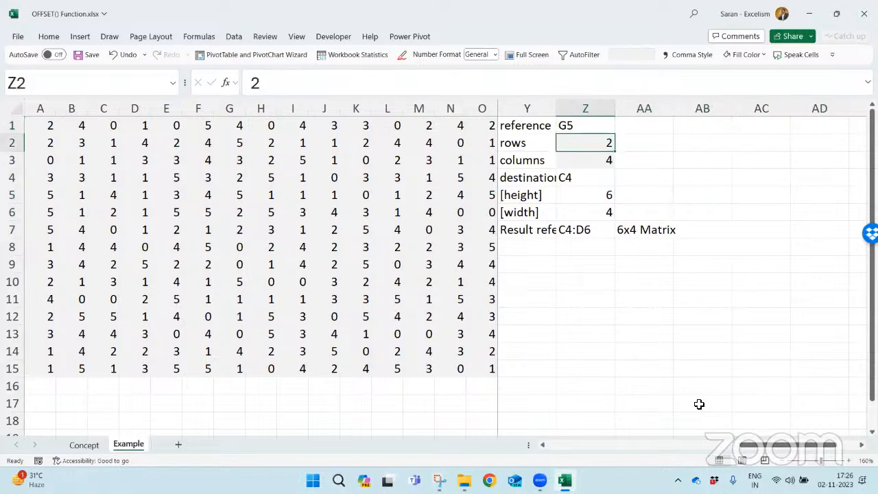
{"action": "type", "text": "=3"}
{"action": "key", "text": "Return"}
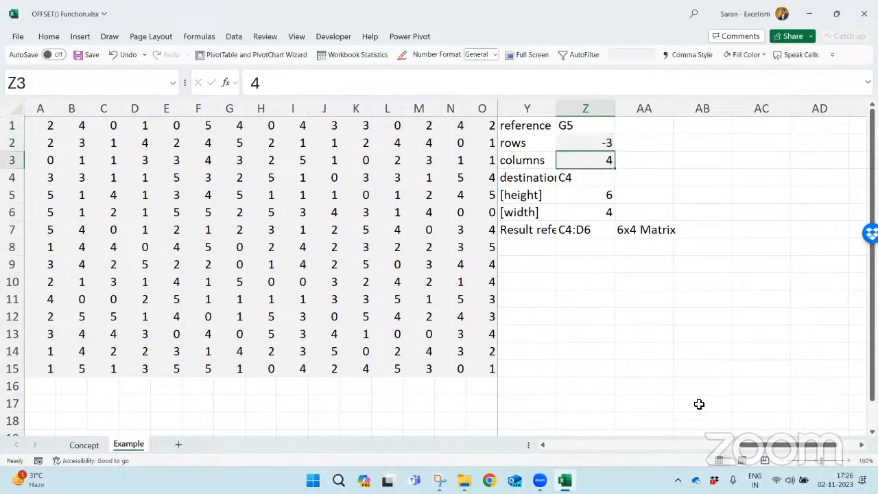
{"action": "type", "text": "=-2"}
{"action": "key", "text": "Return"}
{"action": "key", "text": "Down"}
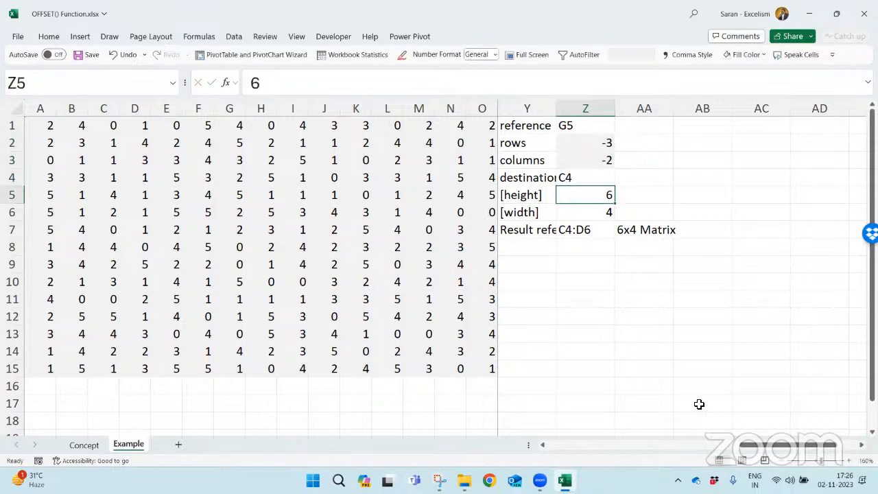
- Set the new example's height to -2 and its width to -3
{"action": "type", "text": "-2"}
{"action": "key", "text": "Return"}
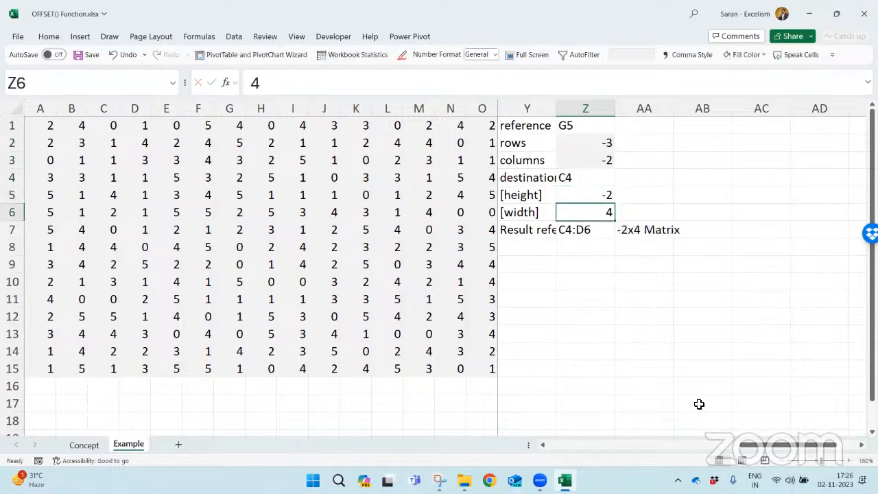
{"action": "type", "text": "-3"}
{"action": "key", "text": "Return"}
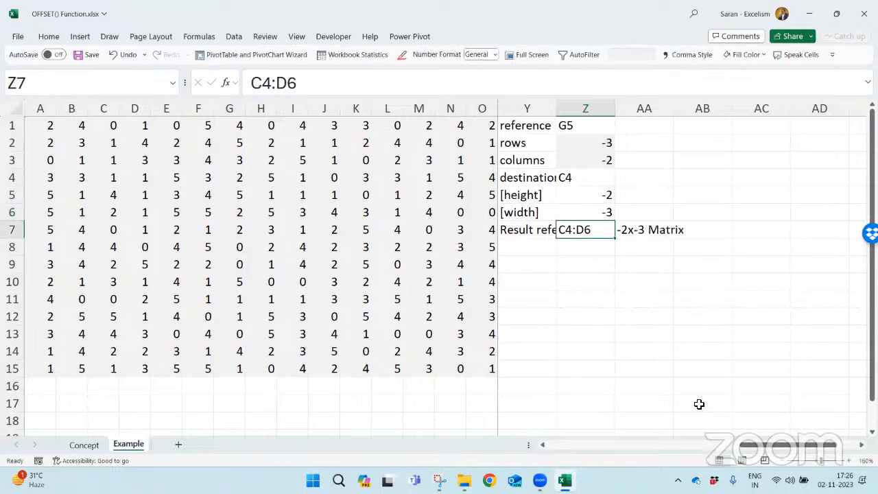
- Wrap Z5 and Z6 in ABS in the AA7 label formula, giving =ABS(Z5)&"x"&ABS(Z6)&" Matrix"
{"action": "key", "text": "Down"}
{"action": "key", "text": "Down"}
{"action": "key", "text": "Up"}
{"action": "key", "text": "Up"}
{"action": "key", "text": "Right"}
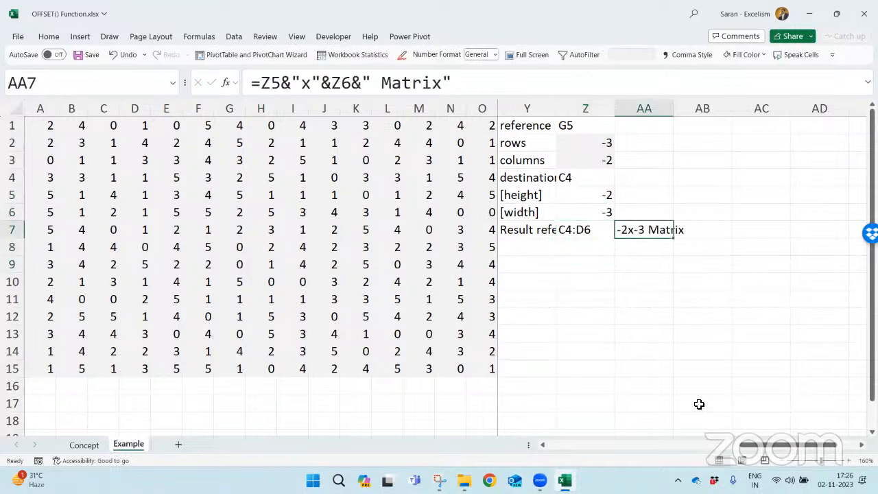
{"action": "key", "text": "F2"}
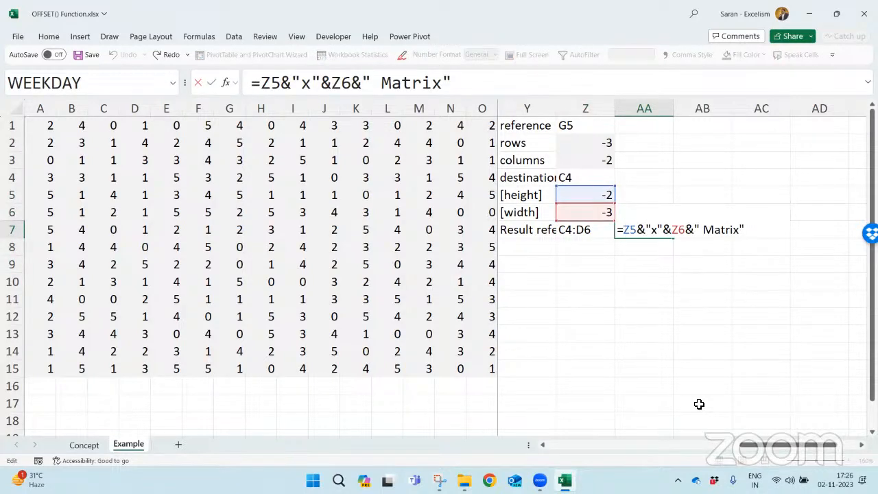
{"action": "type", "text": "ab"}
{"action": "key", "text": "Tab"}
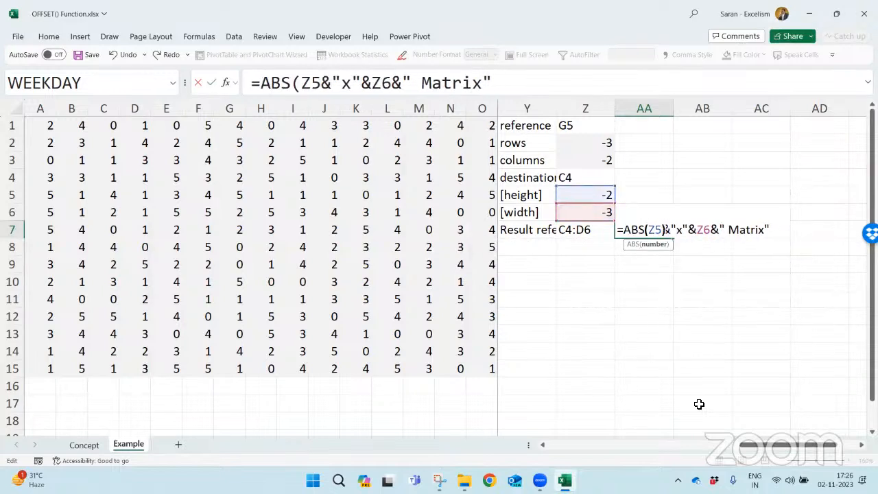
{"action": "type", "text": ")"}
{"action": "type", "text": "ab"}
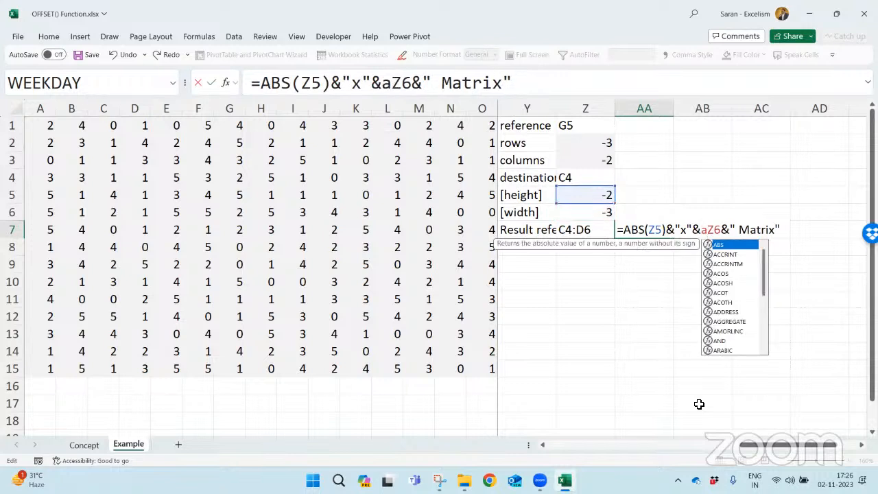
{"action": "key", "text": "Tab"}
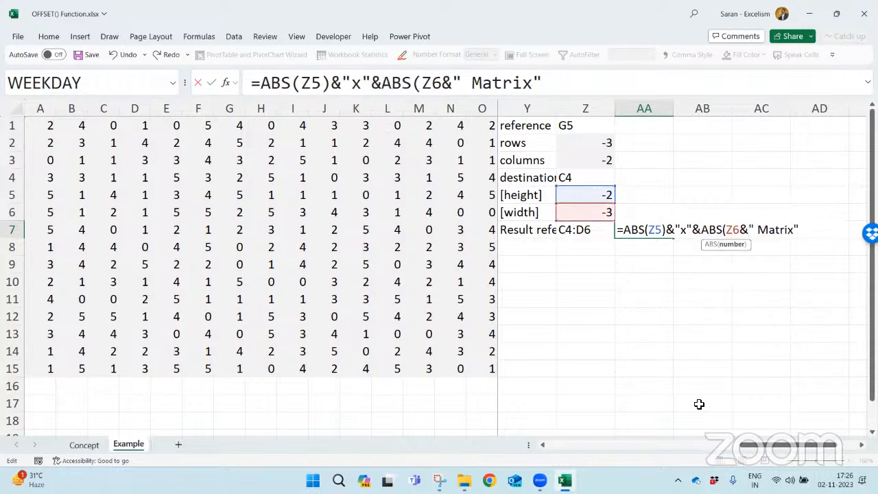
{"action": "type", "text": ")"}
{"action": "key", "text": "Return"}
- Widen column Y to fit its parameter labels and clear the copied destination in Z4
{"action": "key", "text": "Down"}
{"action": "key", "text": "Down"}
{"action": "key", "text": "Left"}
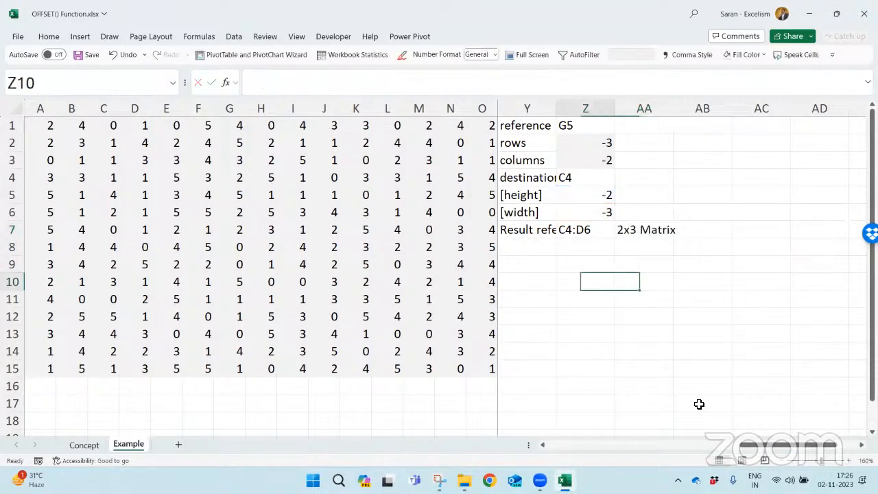
{"action": "key", "text": "Left"}
{"action": "key", "text": "Up"}
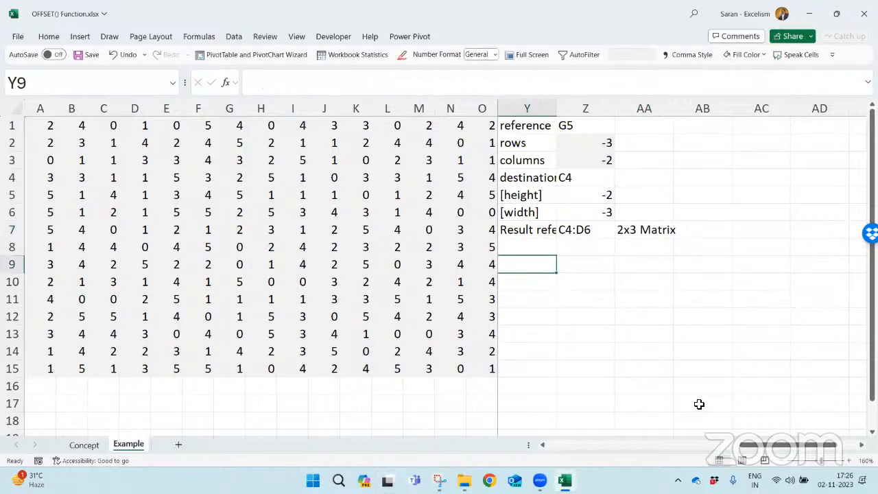
{"action": "left_click_drag", "start_coordinate": [556, 107], "coordinate": [588, 103]}
{"action": "left_click", "coordinate": [616, 174]}
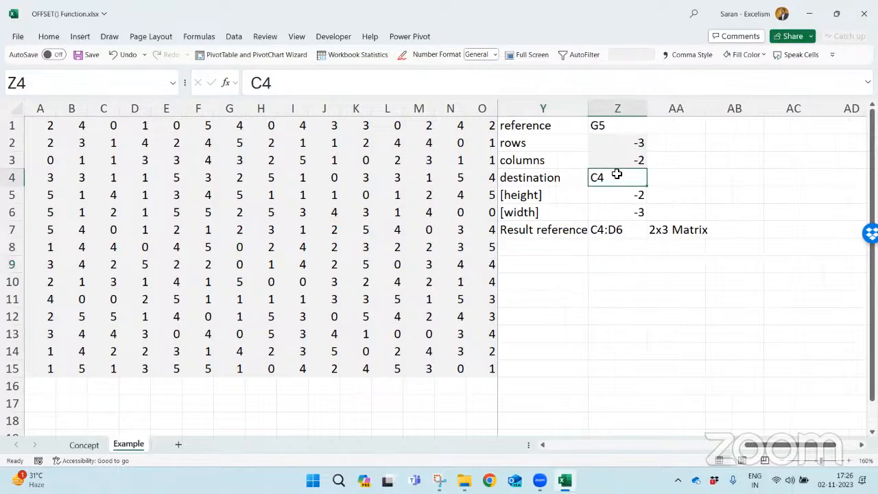
- Highlight the reference cell G5 with a yellow fill
{"action": "left_click", "coordinate": [232, 196]}
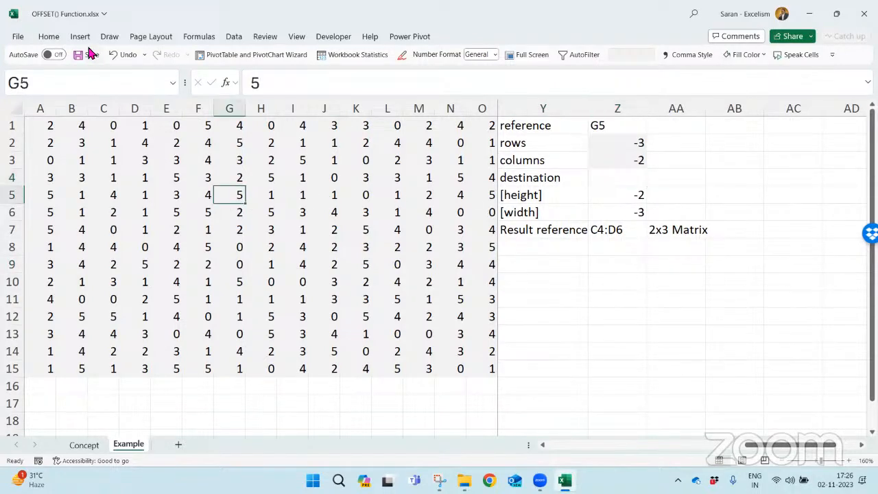
{"action": "left_click", "coordinate": [49, 37]}
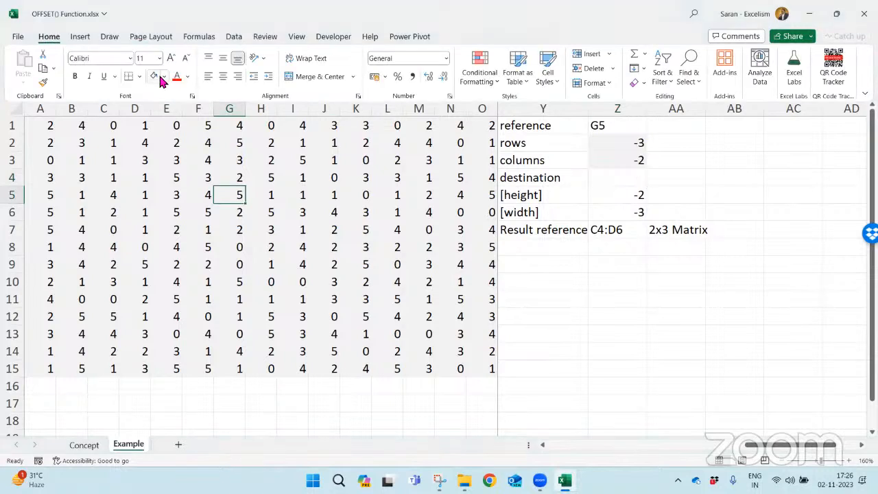
{"action": "left_click", "coordinate": [164, 77]}
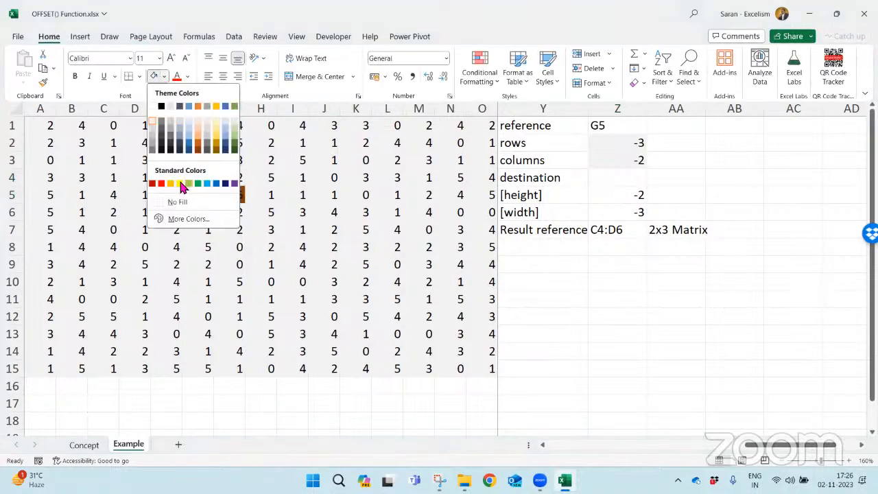
{"action": "left_click", "coordinate": [180, 184]}
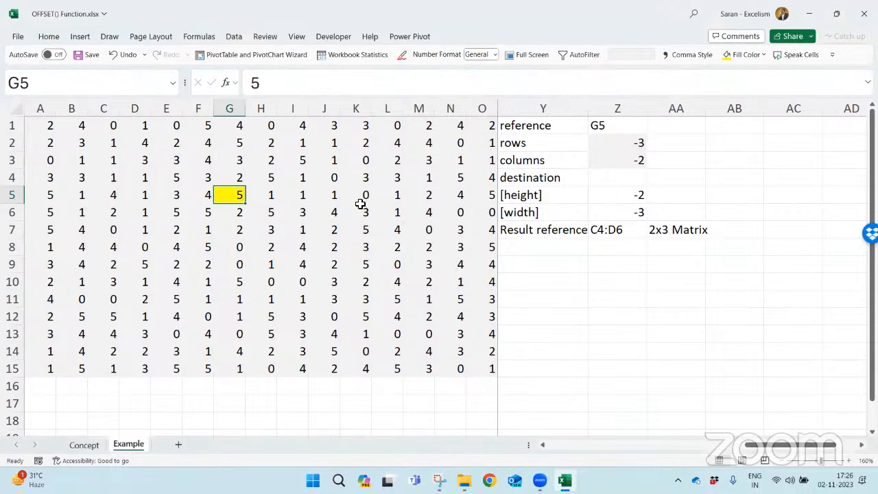
- Trace three rows up and three columns back from G5, and fill D2 light blue
{"action": "key", "text": "Up"}
{"action": "key", "text": "Up"}
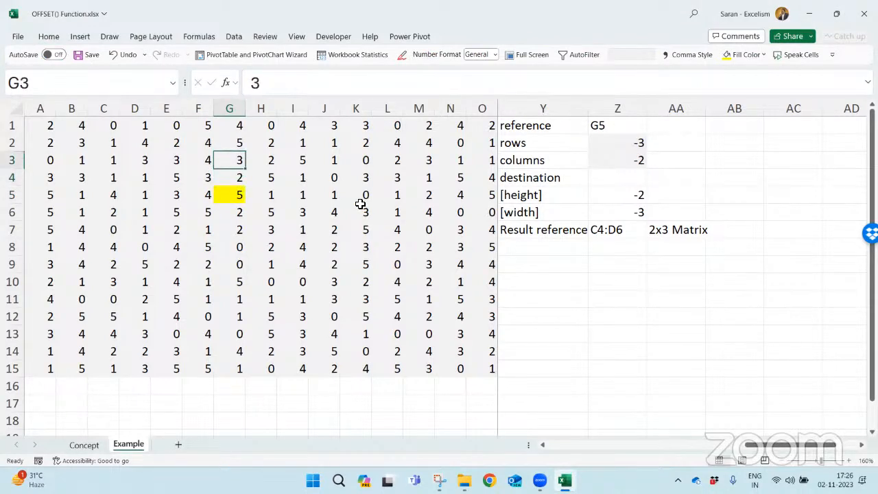
{"action": "key", "text": "Up"}
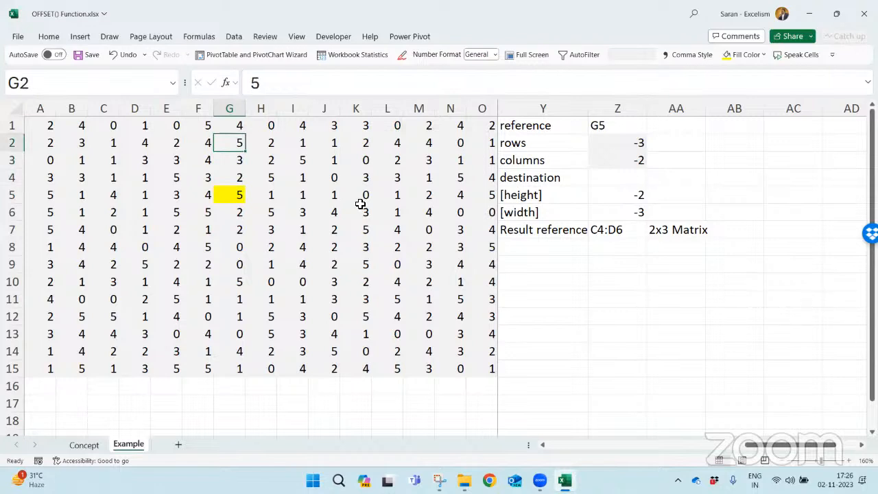
{"action": "key", "text": "Left"}
{"action": "key", "text": "Left"}
{"action": "key", "text": "Left"}
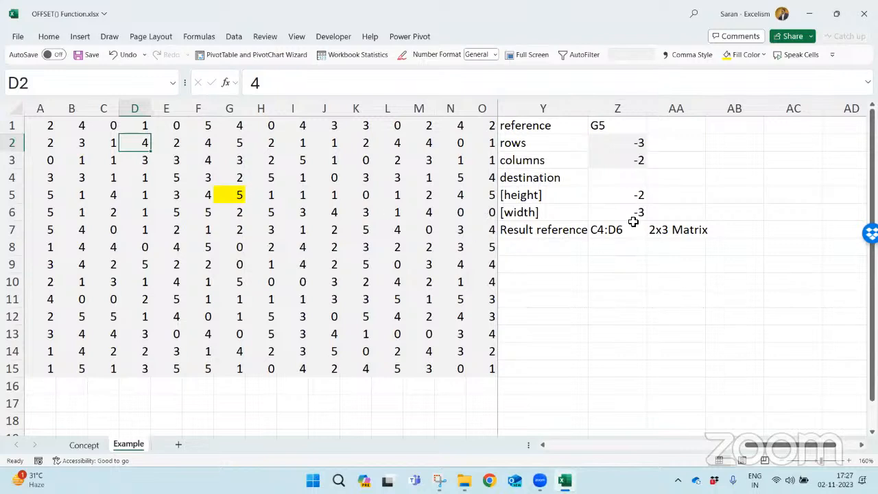
{"action": "left_click", "coordinate": [49, 36]}
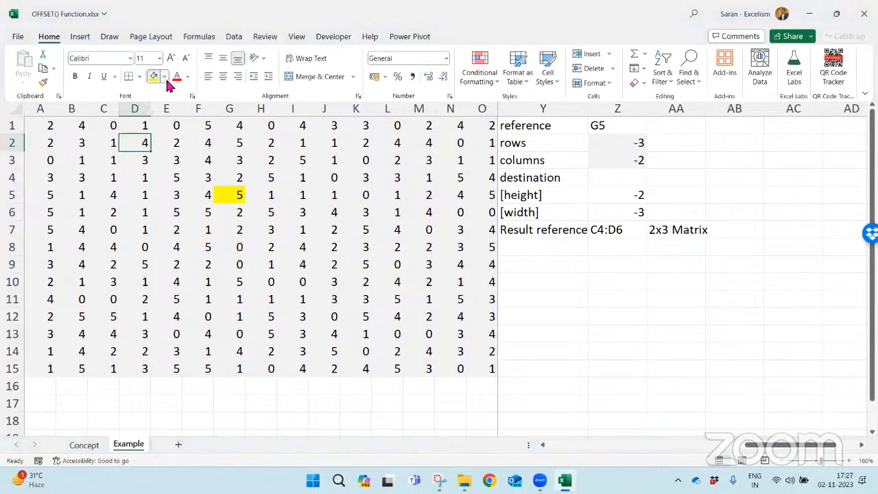
{"action": "left_click", "coordinate": [164, 76]}
{"action": "left_click", "coordinate": [185, 131]}
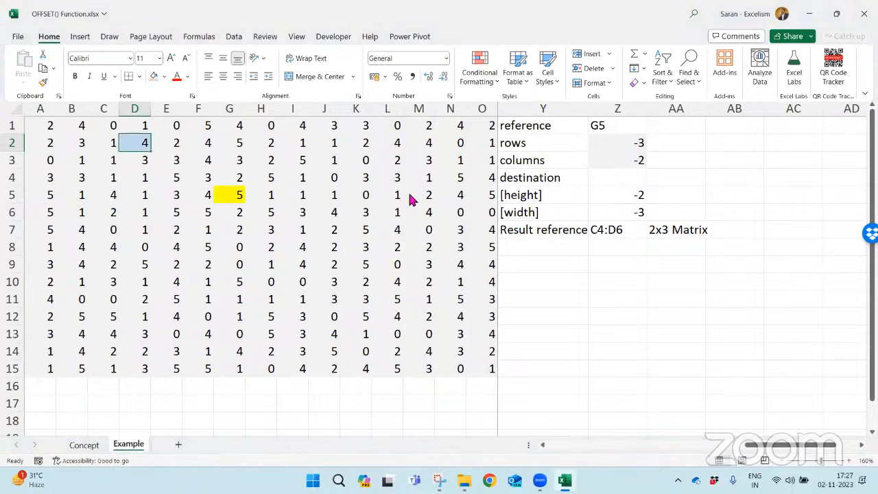
- Enter D2 as the destination in Z4, and set the height to 2 and the width to 3
{"action": "left_click", "coordinate": [598, 179]}
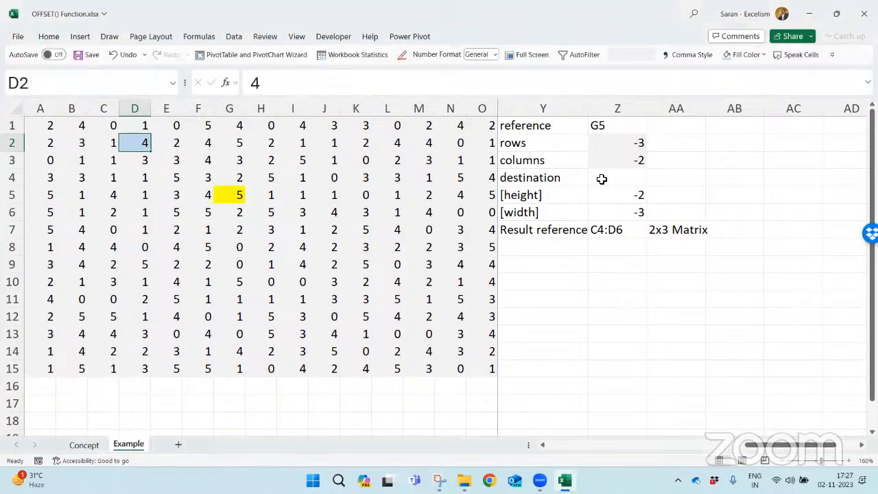
{"action": "left_click", "coordinate": [599, 178]}
{"action": "type", "text": "D5"}
{"action": "key", "text": "Return"}
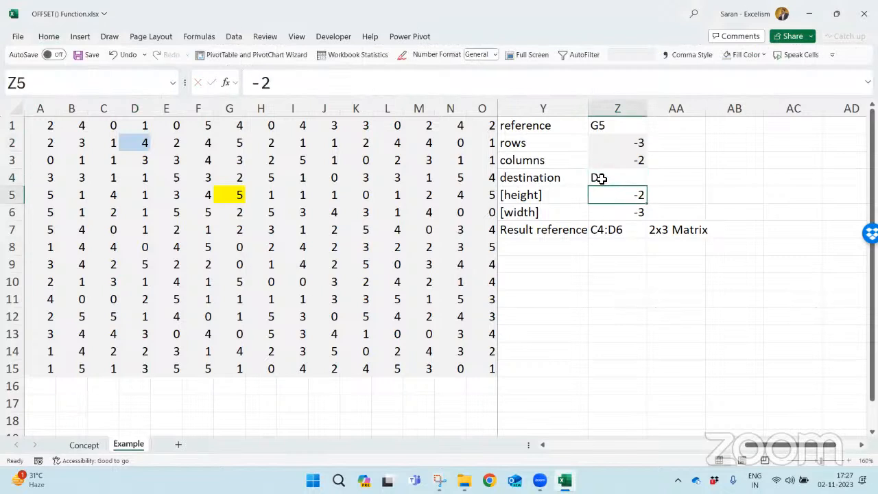
{"action": "type", "text": "2"}
{"action": "key", "text": "Return"}
{"action": "type", "text": "3"}
{"action": "key", "text": "Return"}
{"action": "key", "text": "Return"}
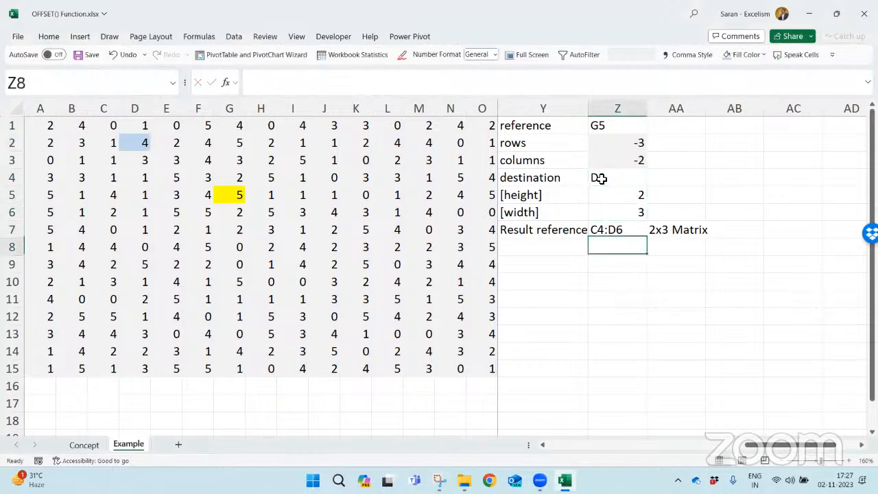
- Clear the copied result reference from Z7
{"action": "key", "text": "Down"}
{"action": "key", "text": "Left"}
{"action": "key", "text": "Up"}
{"action": "key", "text": "Right"}
{"action": "key", "text": "Up"}
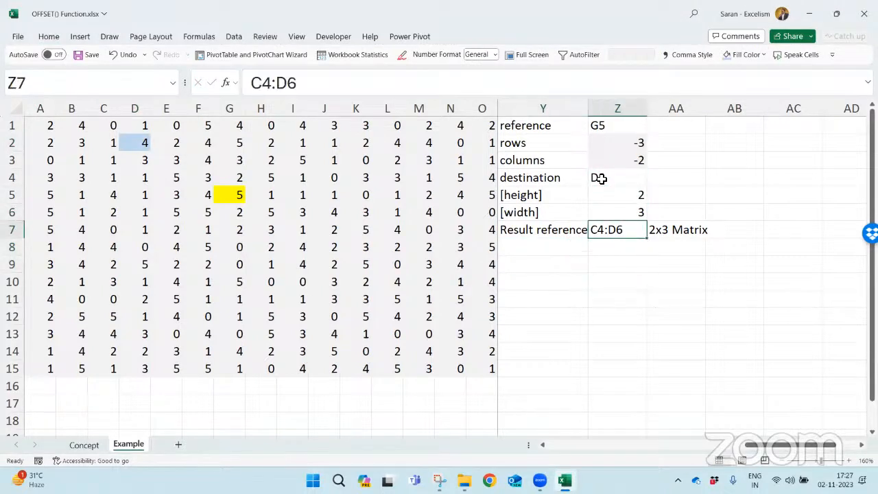
{"action": "key", "text": "Delete"}
- Retrace from G5 three rows up and two columns back, and fill E2 light blue
{"action": "left_click", "coordinate": [234, 195]}
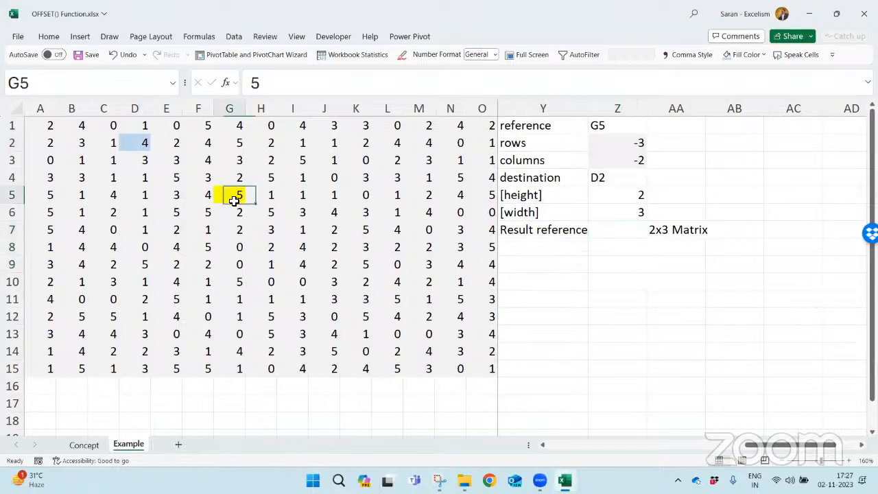
{"action": "left_click", "coordinate": [238, 178]}
{"action": "left_click", "coordinate": [230, 157]}
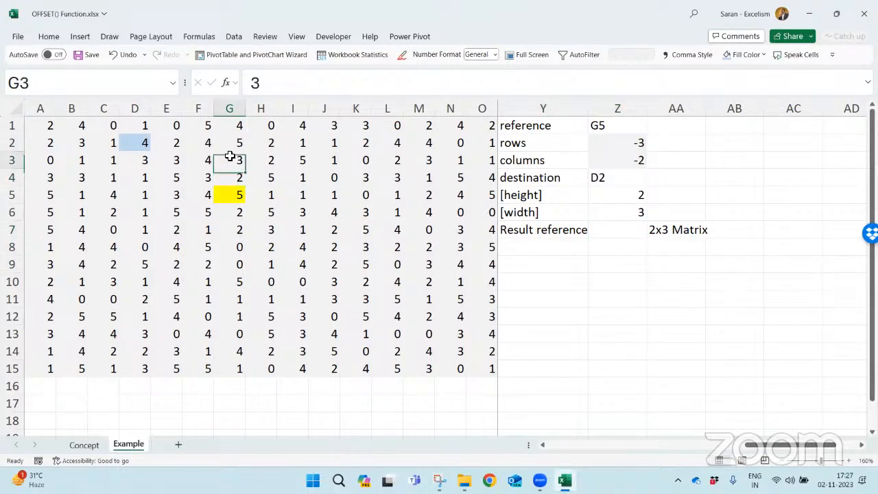
{"action": "left_click", "coordinate": [226, 142]}
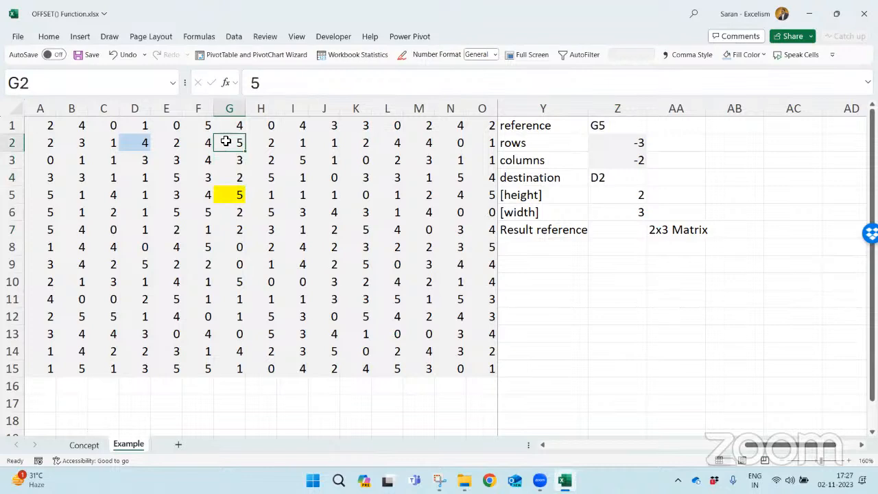
{"action": "left_click", "coordinate": [193, 144]}
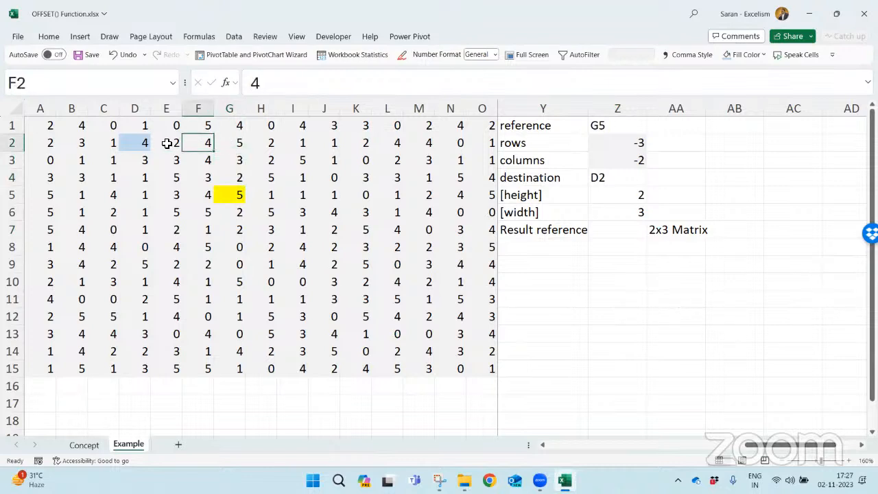
{"action": "left_click", "coordinate": [167, 144]}
{"action": "left_click", "coordinate": [47, 37]}
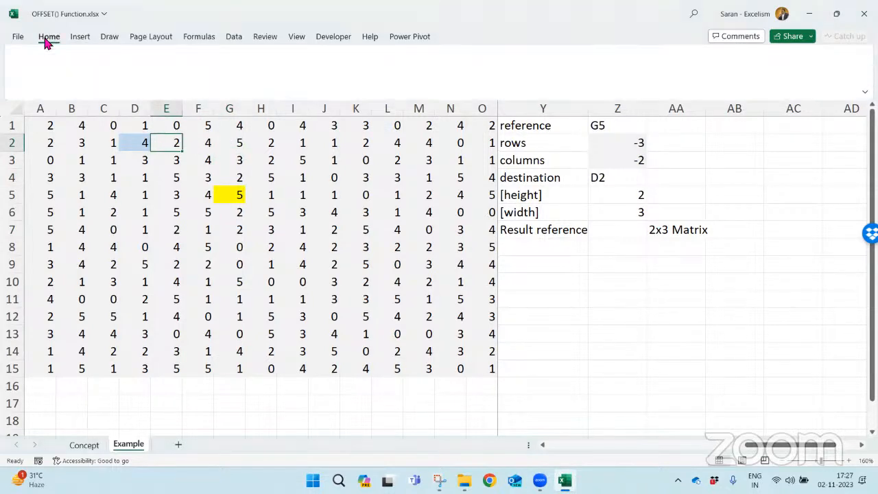
{"action": "left_click", "coordinate": [142, 145]}
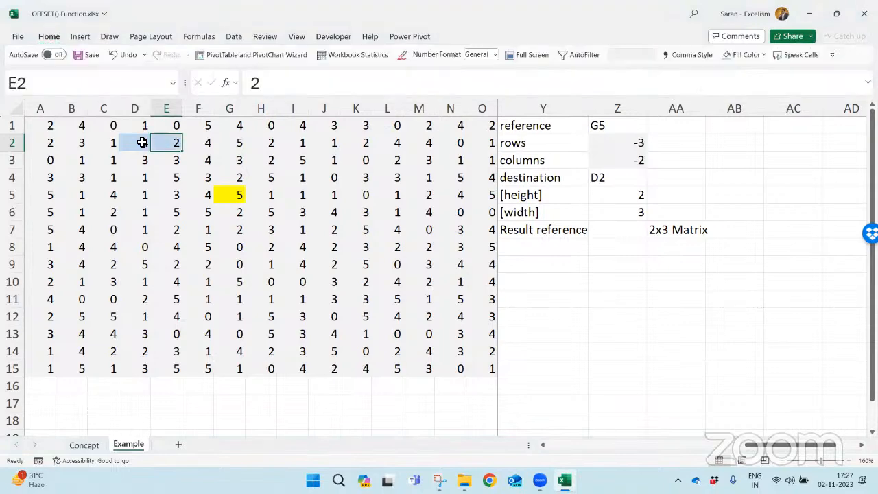
- Copy only the formatting of D3 onto D2 to remove its blue highlight
{"action": "left_click", "coordinate": [143, 147]}
{"action": "key", "text": "Down"}
{"action": "key", "text": "ctrl+c"}
{"action": "key", "text": "Up"}
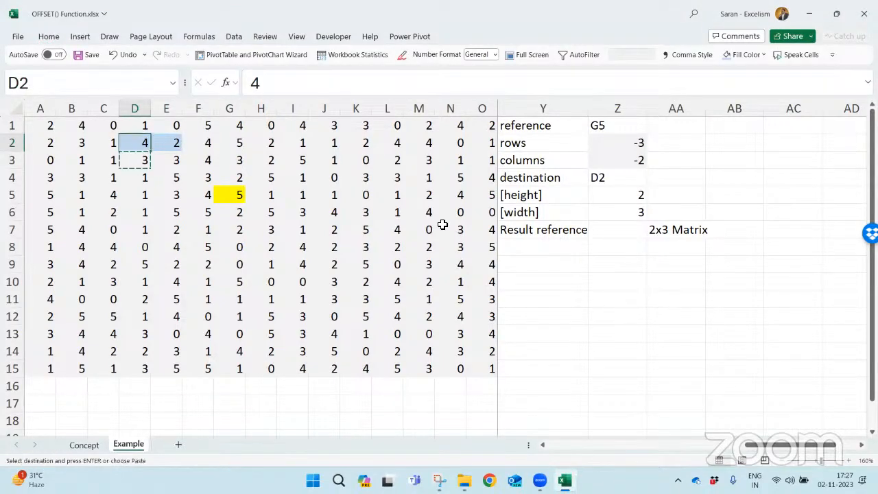
{"action": "key", "text": "alt+e"}
{"action": "key", "text": "s"}
{"action": "key", "text": "t"}
{"action": "key", "text": "Return"}
{"action": "key", "text": "Escape"}
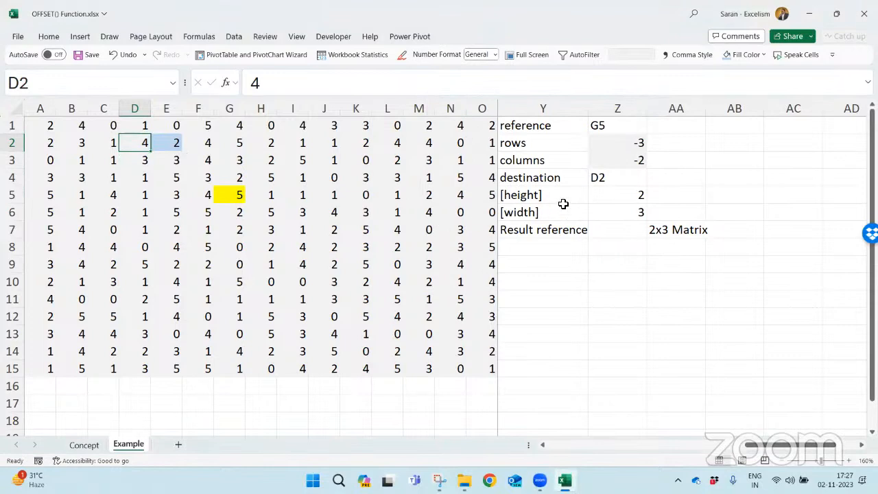
- Change the destination in Z4 to E2
{"action": "left_click", "coordinate": [616, 179]}
{"action": "type", "text": "E2"}
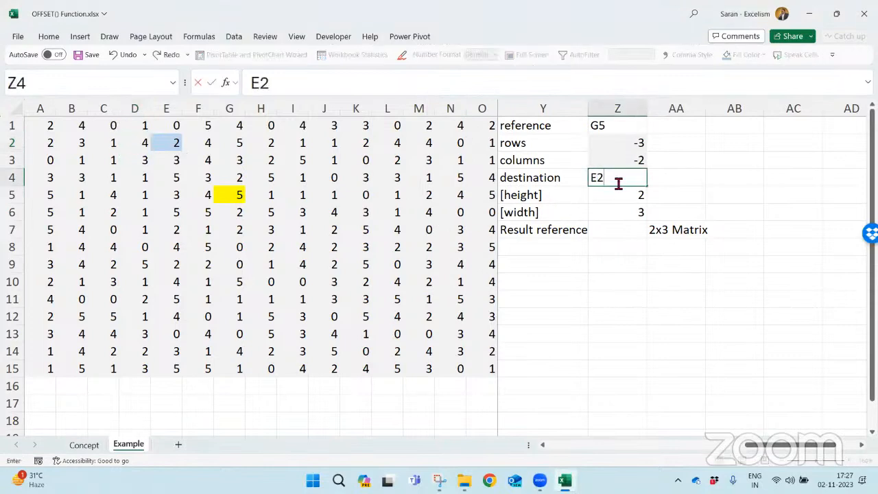
{"action": "key", "text": "Return"}
- Enter =OFFSET(G5,Z2,Z3,Z5,Z6) in Y9 and compare the result with range E2:G3
{"action": "key", "text": "Down"}
{"action": "key", "text": "Down"}
{"action": "key", "text": "Down"}
{"action": "key", "text": "Down"}
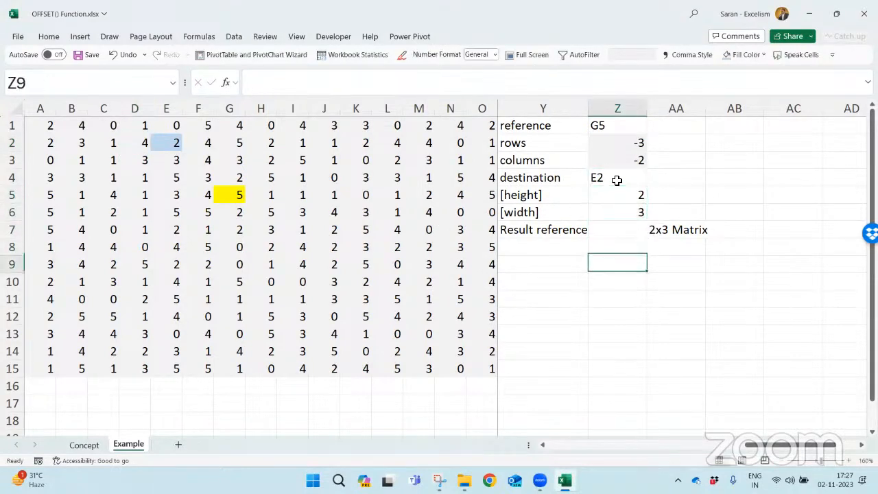
{"action": "key", "text": "Left"}
{"action": "type", "text": "=if"}
{"action": "key", "text": "BackSpace"}
{"action": "key", "text": "BackSpace"}
{"action": "type", "text": "OFFSET("}
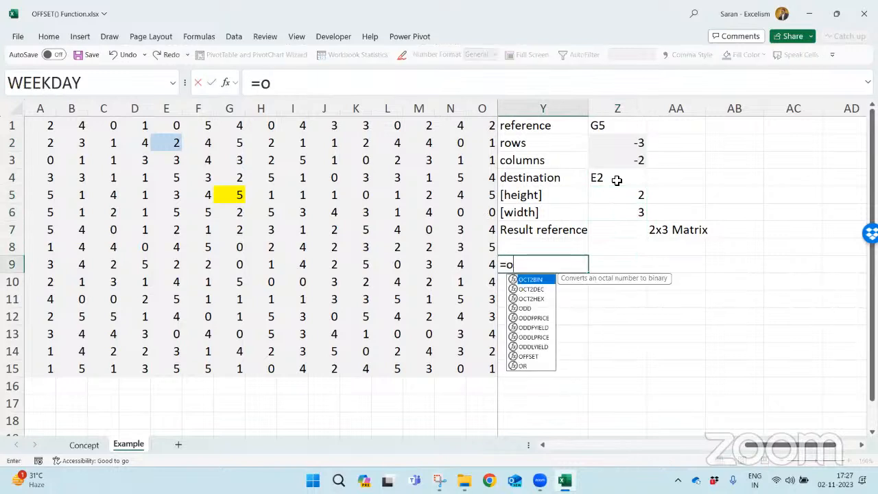
{"action": "type", "text": "G5,"}
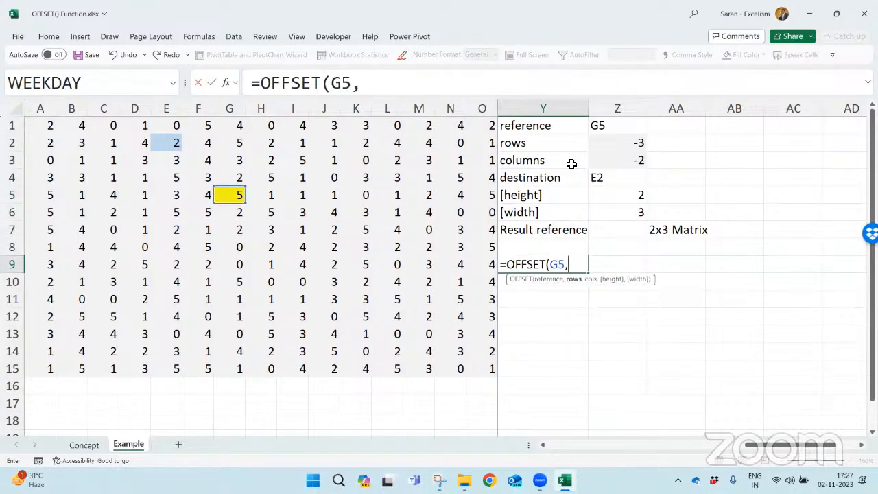
{"action": "left_click", "coordinate": [629, 140]}
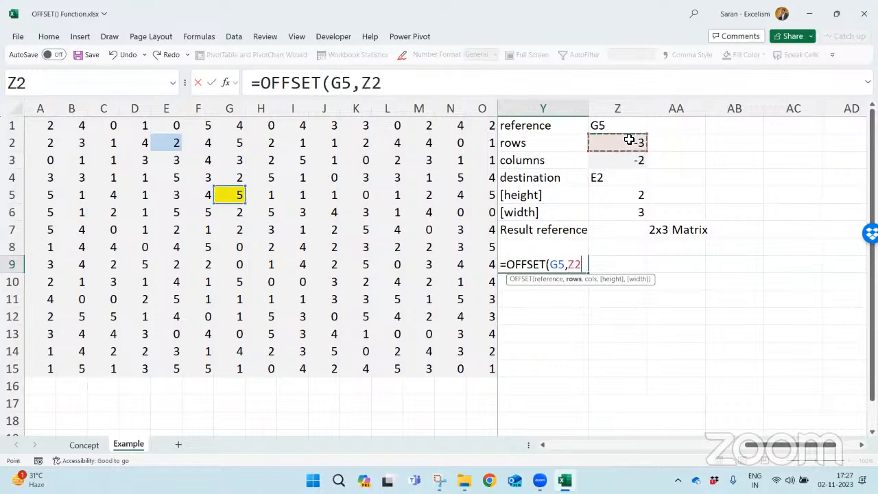
{"action": "type", "text": ","}
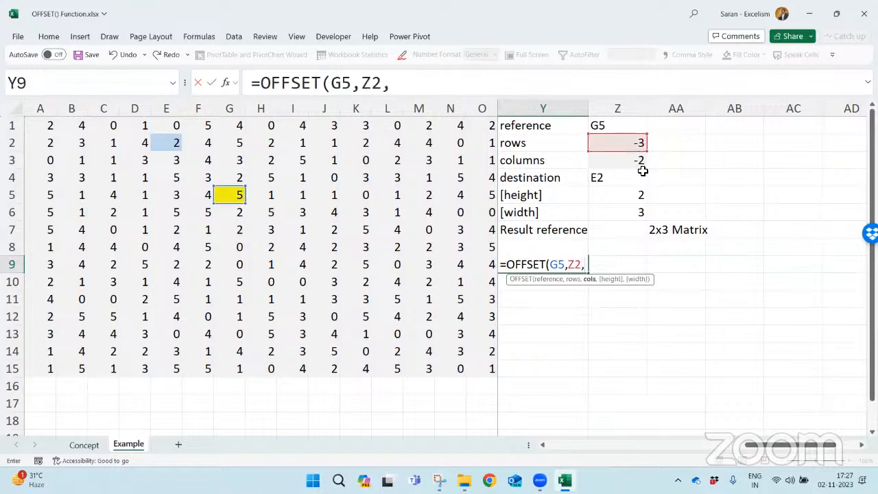
{"action": "left_click", "coordinate": [639, 172]}
{"action": "left_click", "coordinate": [634, 162]}
{"action": "type", "text": ","}
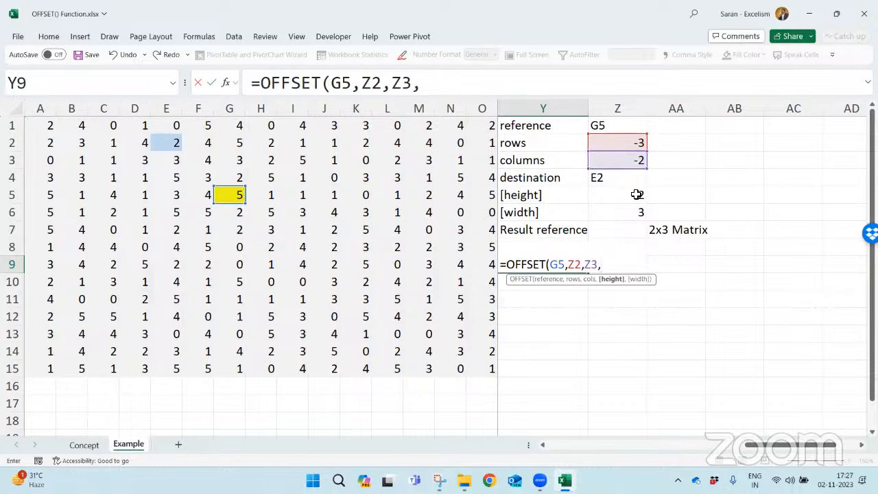
{"action": "left_click", "coordinate": [637, 194]}
{"action": "type", "text": ",3"}
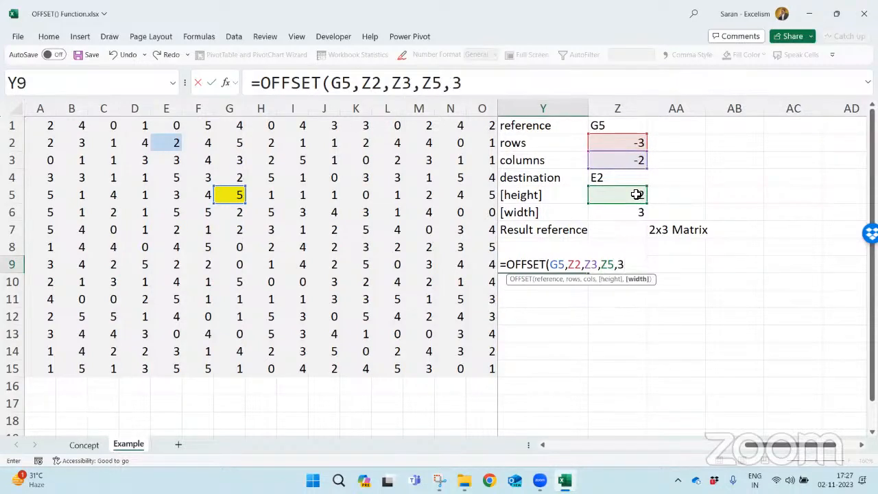
{"action": "left_click", "coordinate": [634, 213]}
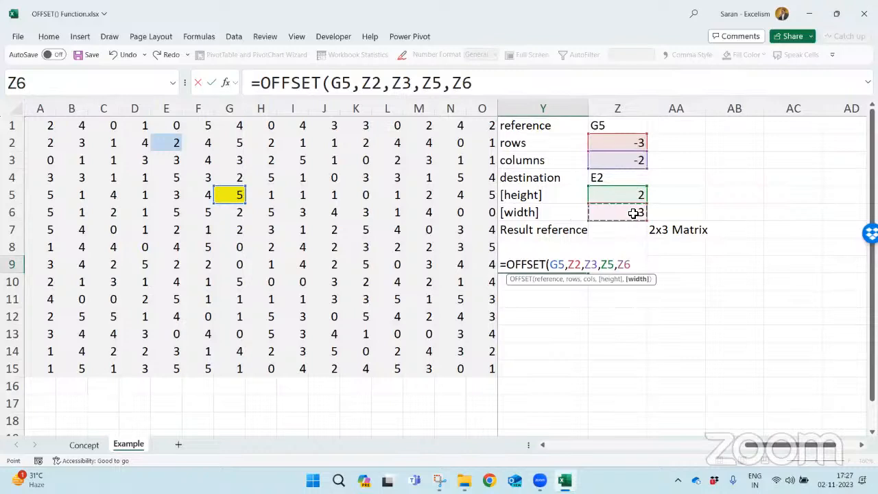
{"action": "type", "text": ")"}
{"action": "key", "text": "Return"}
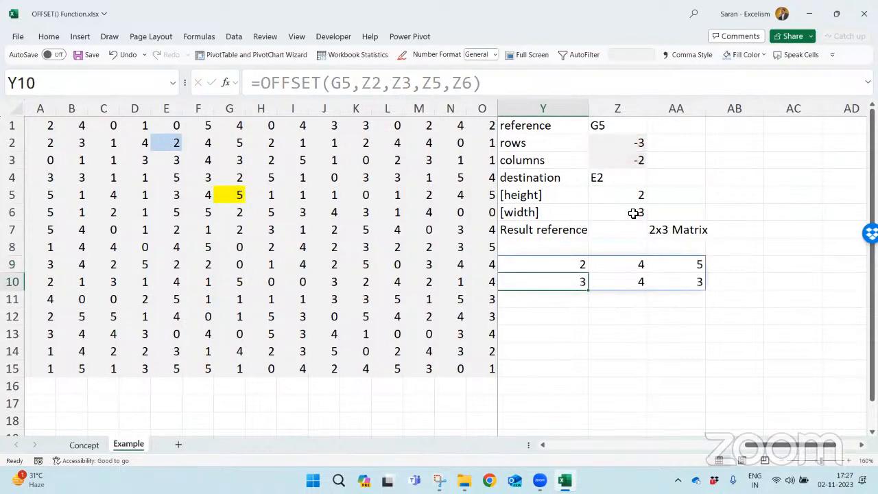
{"action": "key", "text": "Up"}
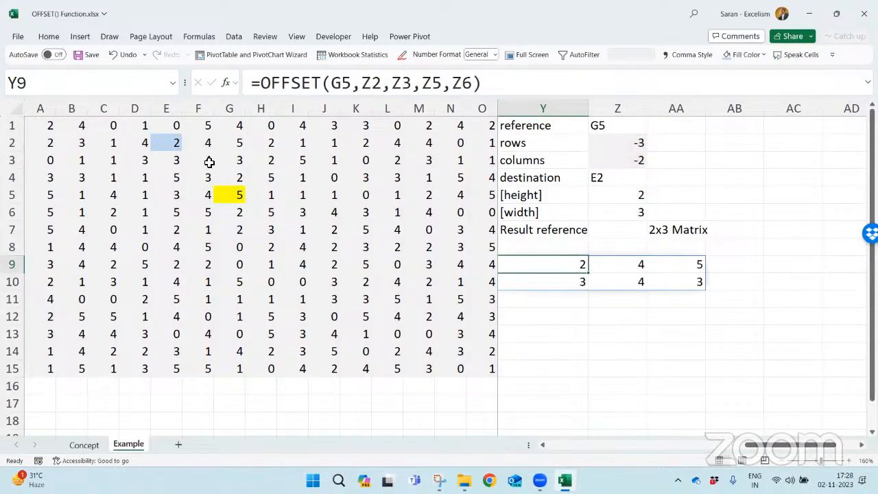
{"action": "left_click_drag", "start_coordinate": [180, 145], "coordinate": [240, 168]}
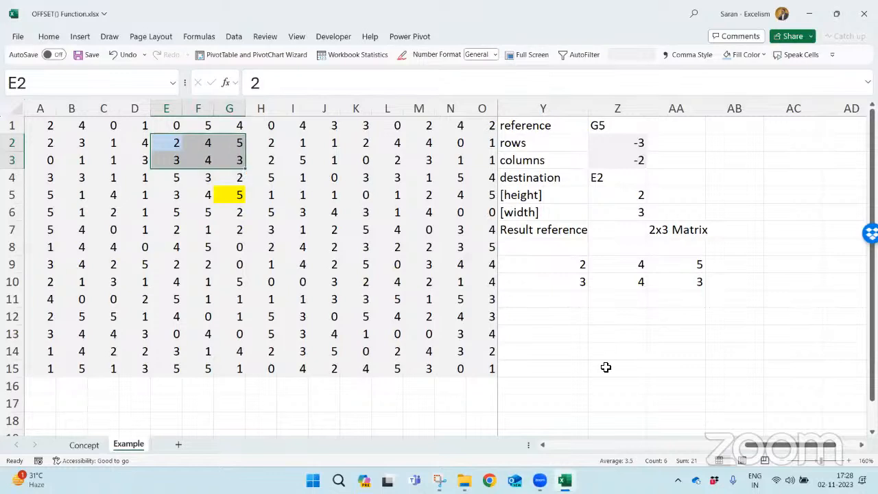
- Move the spilled OFFSET result down one row so that it starts in Y10
{"action": "left_click", "coordinate": [565, 263]}
{"action": "key", "text": "ctrl+shift+Right"}
{"action": "key", "text": "ctrl+shift+Down"}
{"action": "key", "text": "ctrl+x"}
{"action": "key", "text": "Down"}
{"action": "key", "text": "ctrl+v"}
{"action": "key", "text": "Up"}
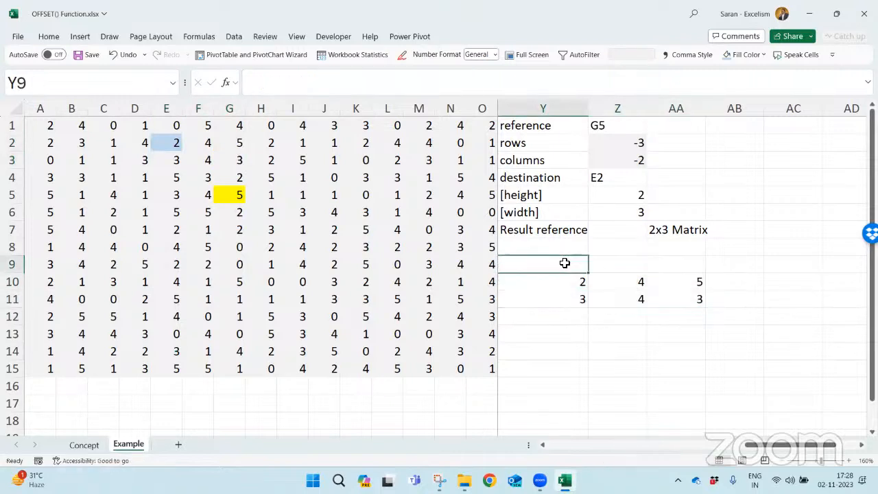
- Show the formula of Y10 as text in Y9 with FORMULATEXT
{"action": "type", "text": "=form"}
{"action": "key", "text": "Tab"}
{"action": "key", "text": "Left"}
{"action": "key", "text": "Down"}
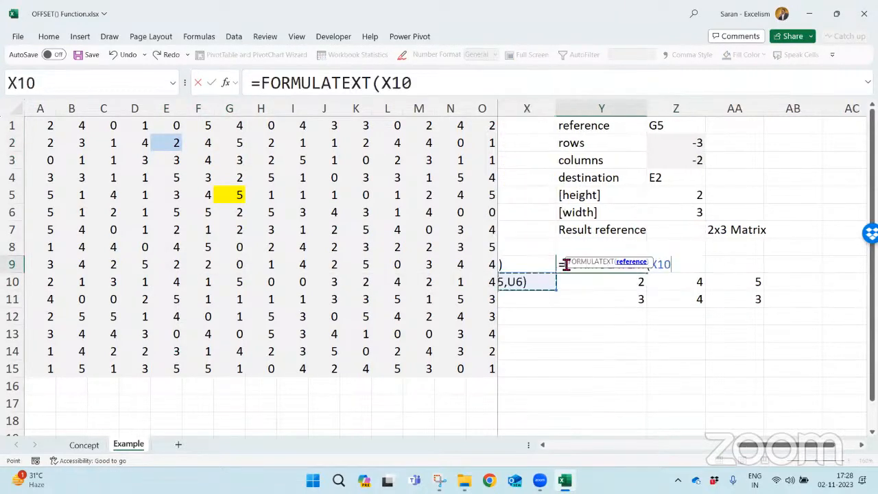
{"action": "key", "text": "Right"}
{"action": "key", "text": "Return"}
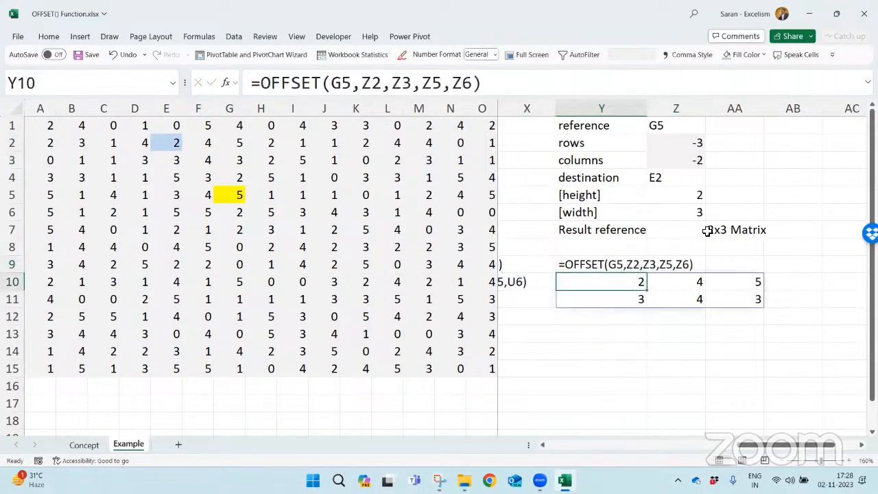
- Check the displayed OFFSET formula against the source range E2:G3, starting from destination cell E2
{"action": "left_click", "coordinate": [593, 267]}
{"action": "left_click", "coordinate": [173, 142]}
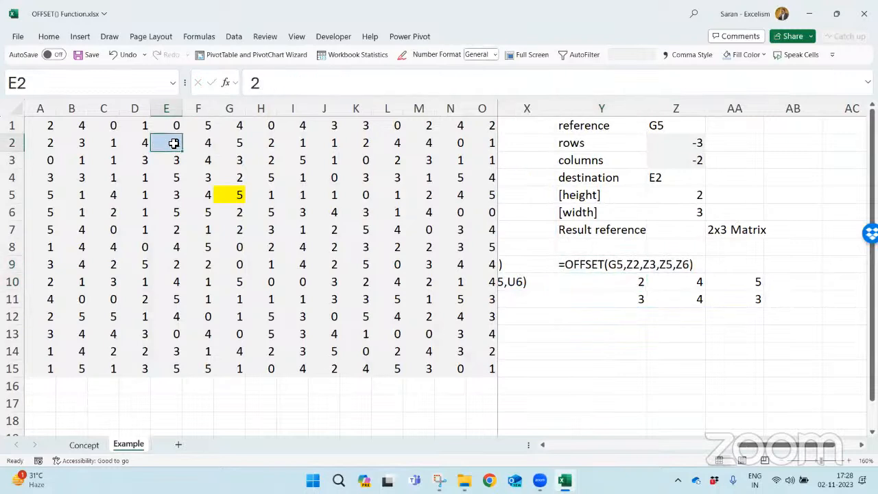
{"action": "left_click_drag", "start_coordinate": [173, 142], "coordinate": [238, 160]}
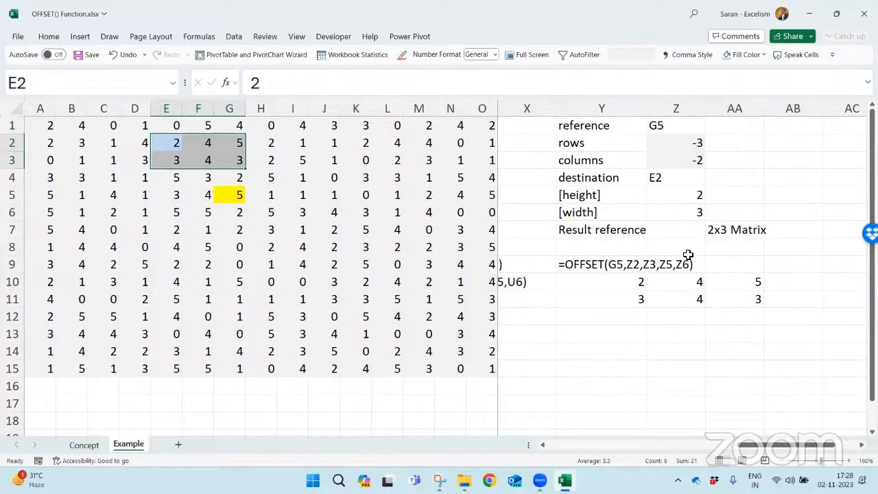
- Copy the whole example block Y1:AA11 to a new block starting in AC1
{"action": "left_click", "coordinate": [603, 125]}
{"action": "key", "text": "shift+Down"}
{"action": "key", "text": "shift+Down"}
{"action": "key", "text": "shift+Down"}
{"action": "key", "text": "shift+Down"}
{"action": "key", "text": "shift+Down"}
{"action": "key", "text": "shift+Down"}
{"action": "key", "text": "shift+Down"}
{"action": "key", "text": "shift+Down"}
{"action": "key", "text": "shift+Down"}
{"action": "key", "text": "shift+Down"}
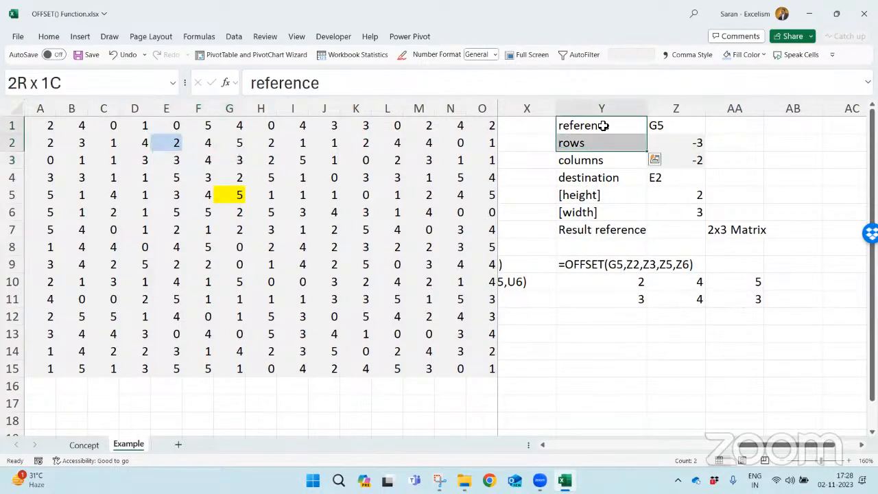
{"action": "key", "text": "shift+Right"}
{"action": "key", "text": "shift+Right"}
{"action": "key", "text": "ctrl+c"}
{"action": "key", "text": "Right"}
{"action": "key", "text": "Right"}
{"action": "key", "text": "Right"}
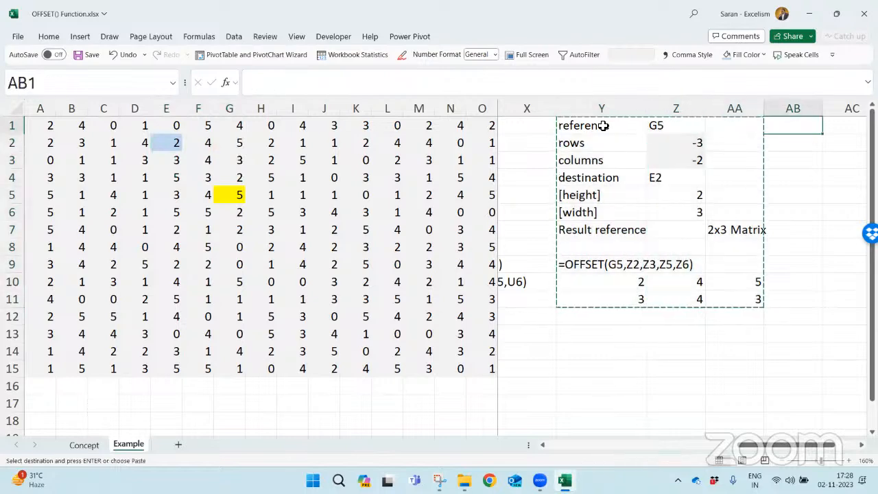
{"action": "key", "text": "Right"}
{"action": "key", "text": "Return"}
- Try to autofit column AC to all of its contents
{"action": "key", "text": "Right"}
{"action": "key", "text": "Right"}
{"action": "key", "text": "Right"}
{"action": "key", "text": "Right"}
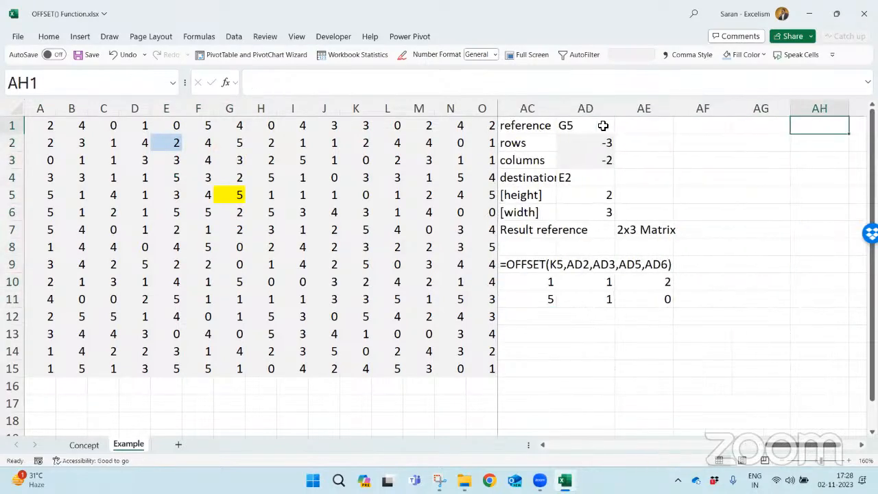
{"action": "key", "text": "Left"}
{"action": "key", "text": "Left"}
{"action": "key", "text": "Left"}
{"action": "key", "text": "Left"}
{"action": "key", "text": "Left"}
{"action": "key", "text": "ctrl+space"}
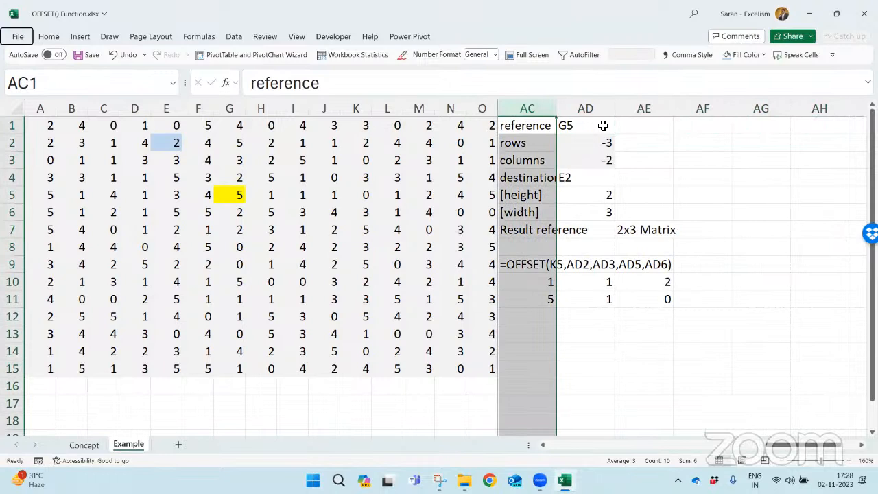
{"action": "key", "text": "alt+h"}
{"action": "key", "text": "o"}
{"action": "key", "text": "i"}
{"action": "key", "text": "Right"}
{"action": "key", "text": "Down"}
{"action": "key", "text": "Down"}
{"action": "key", "text": "ctrl+z"}
- Autofit column AC to the width of the Result reference label in AC7
{"action": "key", "text": "Down"}
{"action": "key", "text": "Down"}
{"action": "key", "text": "Down"}
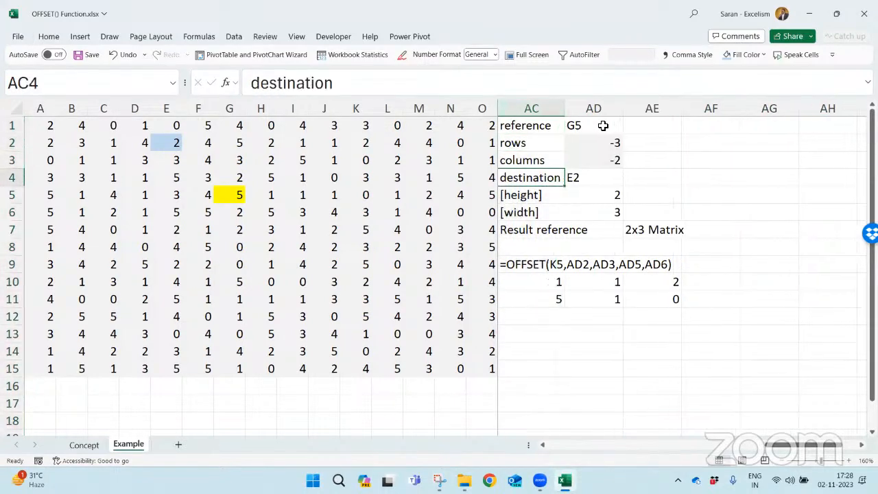
{"action": "key", "text": "Down"}
{"action": "key", "text": "Down"}
{"action": "key", "text": "Down"}
{"action": "key", "text": "alt+h"}
{"action": "key", "text": "o"}
{"action": "key", "text": "i"}
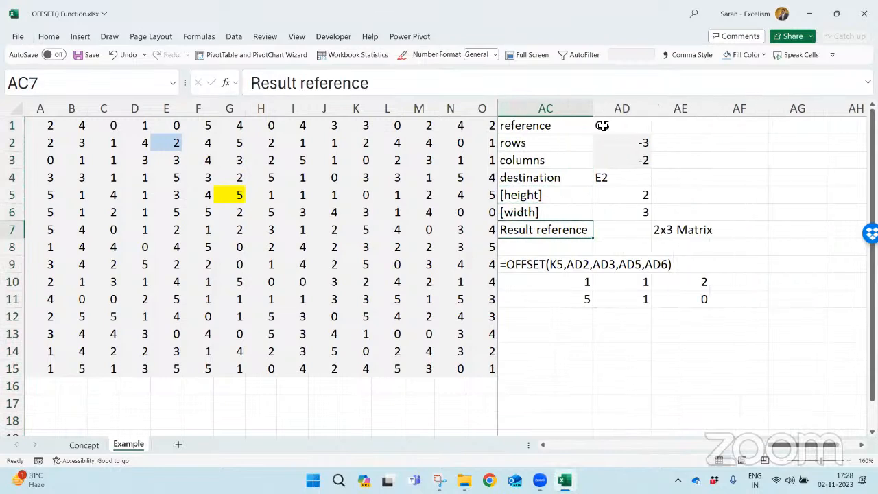
- Review the copied reference, offsets and destination, and set the height in AD5 to -2 and the width in AD6 to -3
{"action": "left_click", "coordinate": [639, 126]}
{"action": "left_click", "coordinate": [641, 139]}
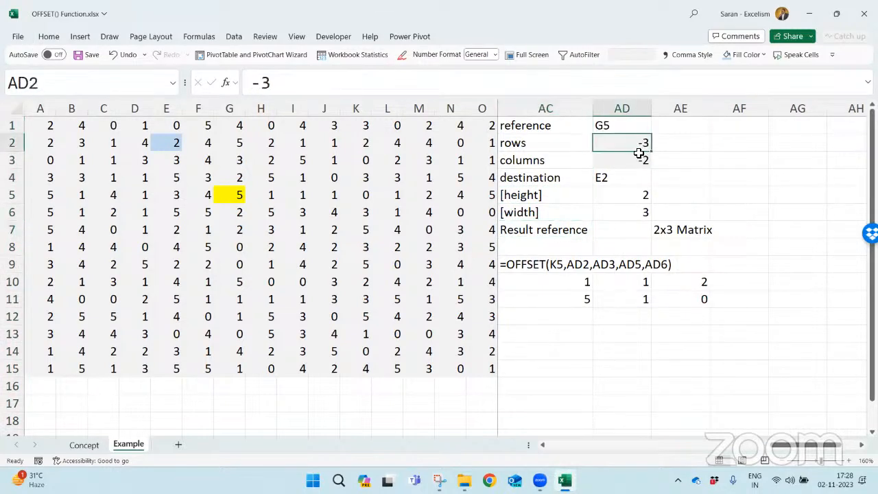
{"action": "left_click", "coordinate": [624, 158]}
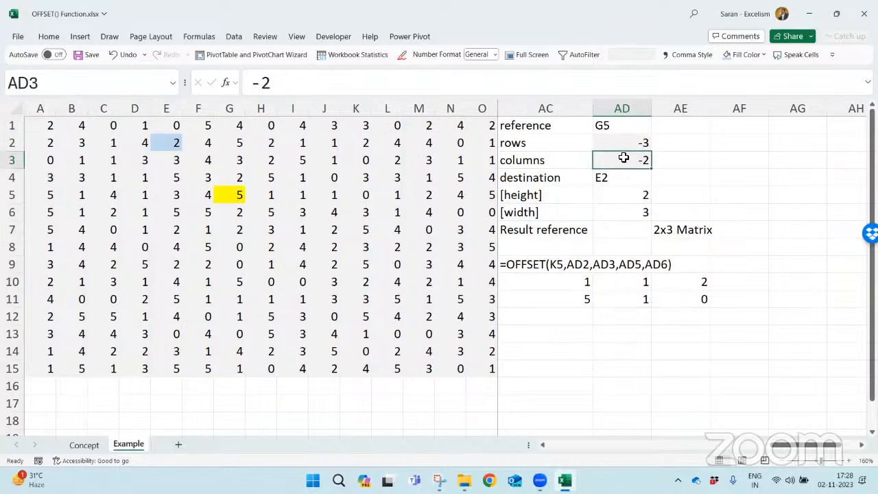
{"action": "left_click", "coordinate": [619, 177]}
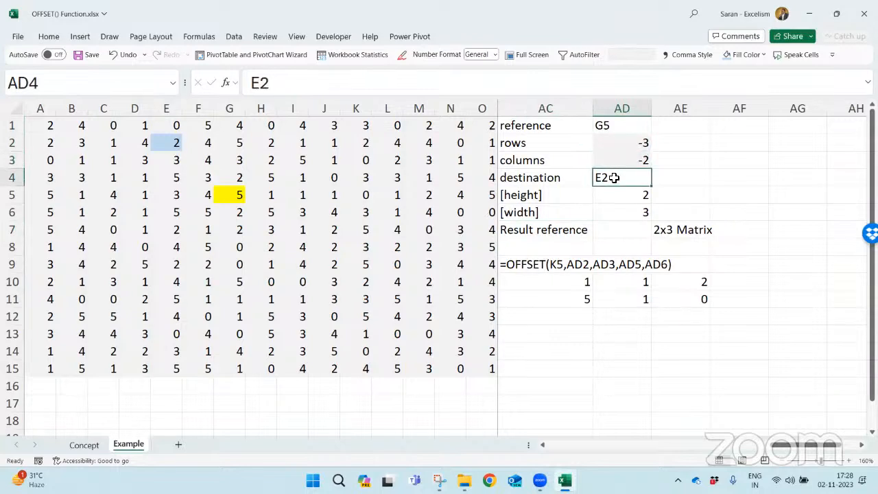
{"action": "left_click", "coordinate": [168, 143]}
{"action": "left_click", "coordinate": [603, 197]}
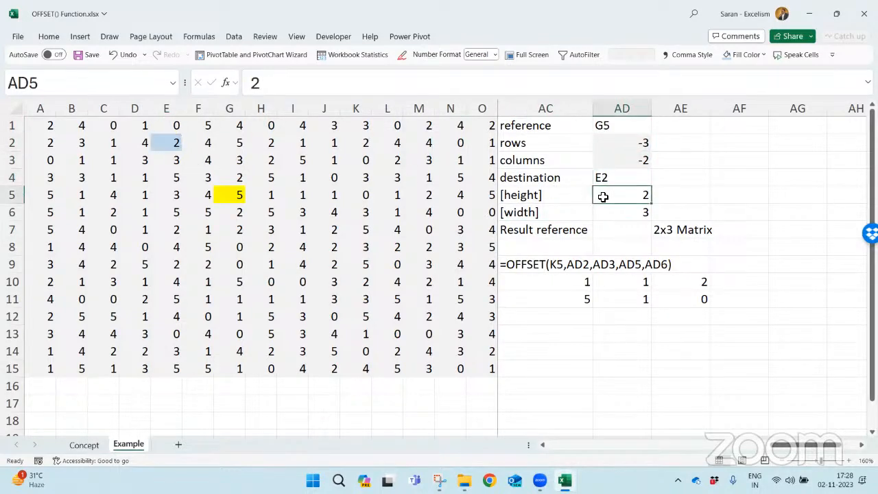
{"action": "type", "text": "-"}
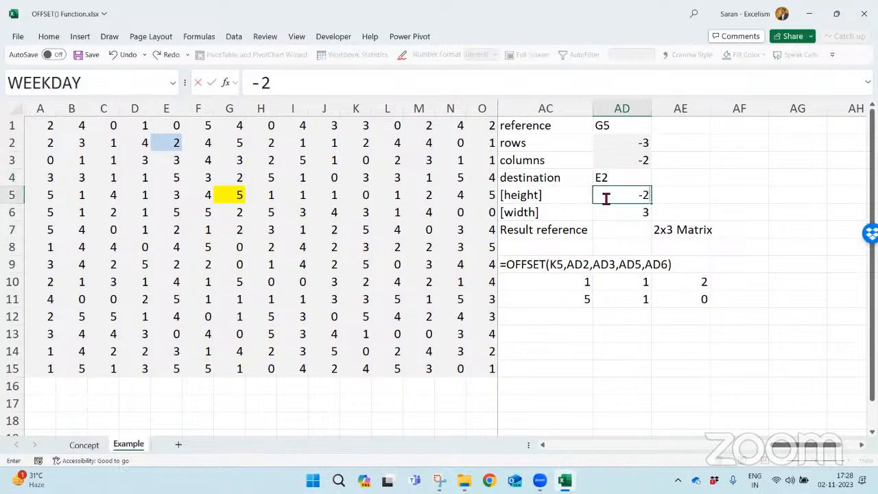
{"action": "type", "text": "2"}
{"action": "key", "text": "Return"}
{"action": "type", "text": "-3"}
{"action": "key", "text": "Return"}
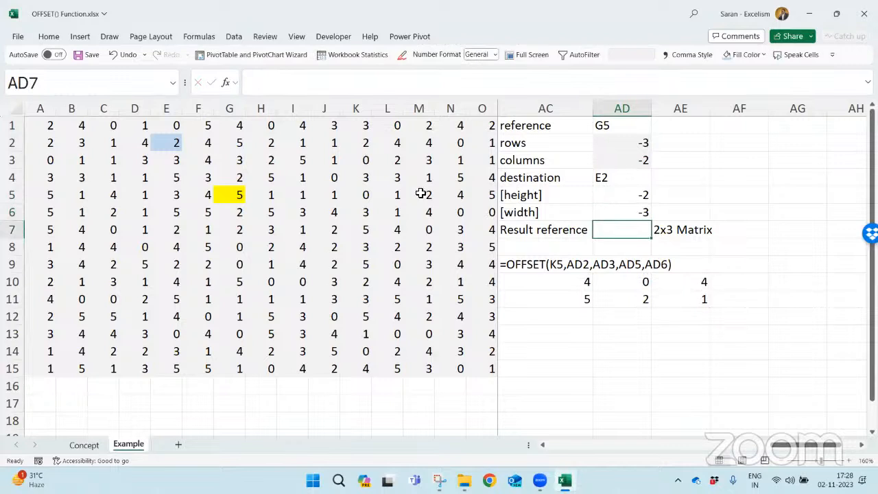
- Change the reference argument of the copied OFFSET formula in AC10 to G5
{"action": "left_click", "coordinate": [640, 194]}
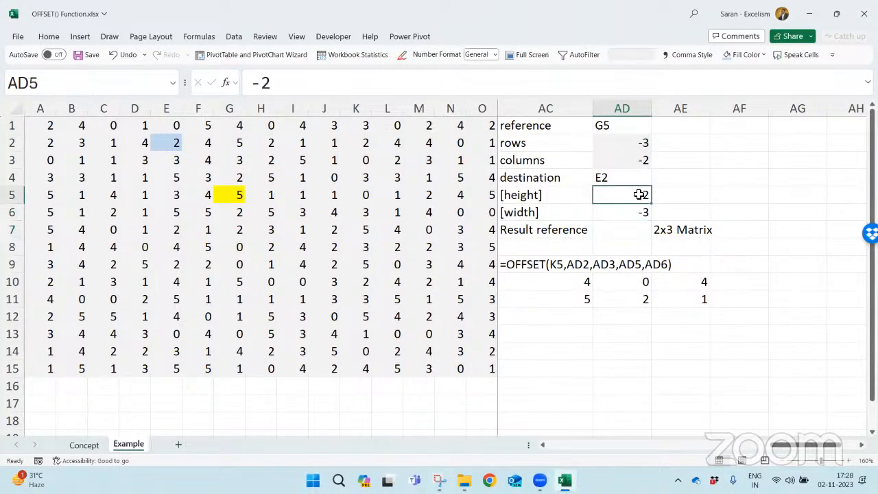
{"action": "left_click", "coordinate": [617, 128]}
{"action": "left_click", "coordinate": [232, 197]}
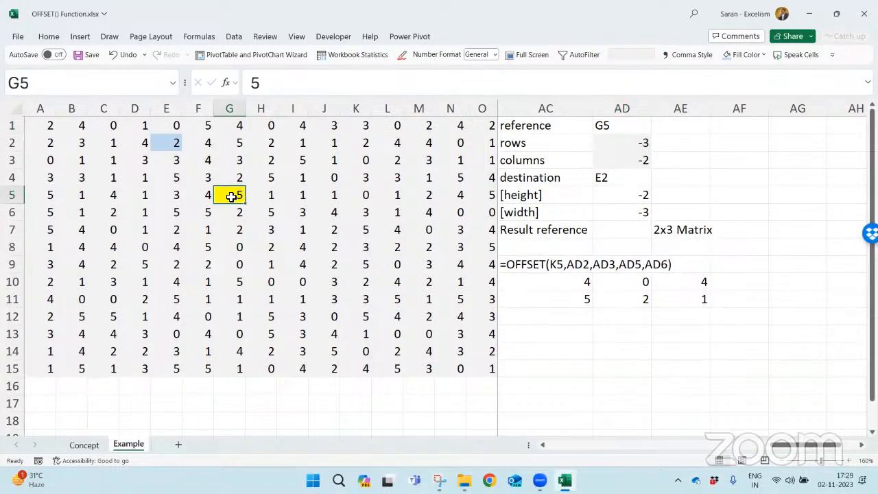
{"action": "double_click", "coordinate": [519, 266]}
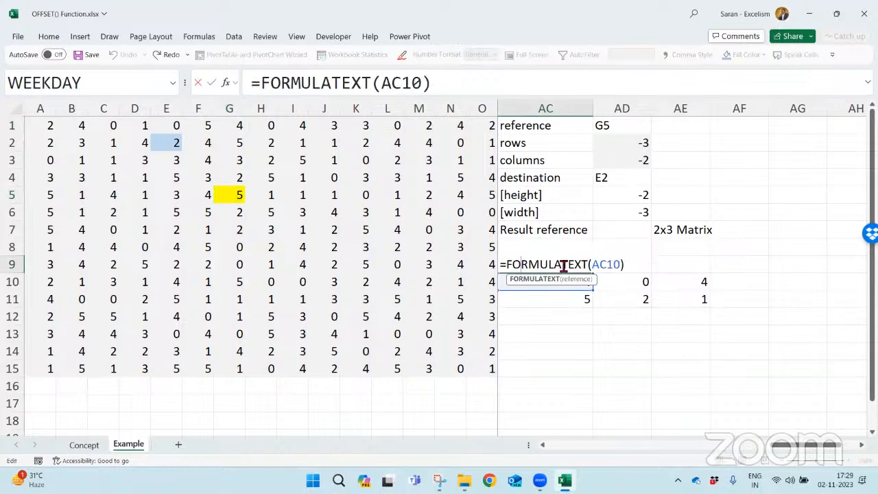
{"action": "key", "text": "Escape"}
{"action": "key", "text": "Down"}
{"action": "key", "text": "F2"}
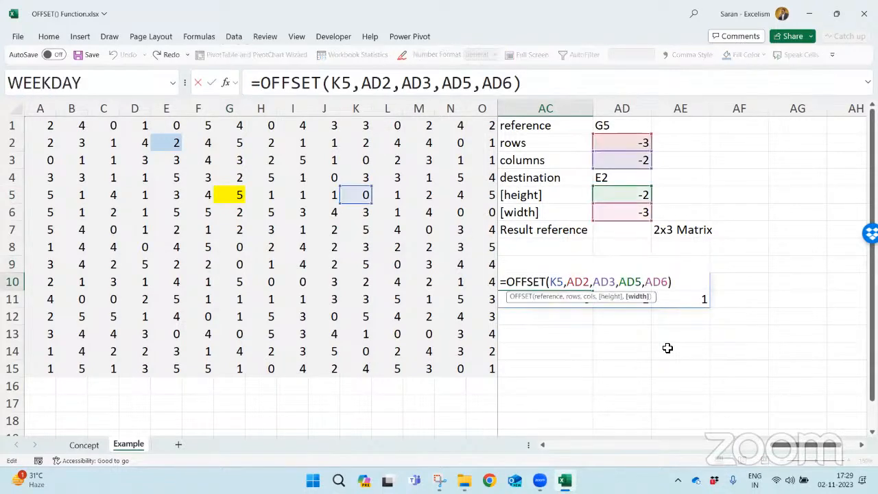
{"action": "key", "text": "Left"}
{"action": "key", "text": "Left"}
{"action": "key", "text": "Left"}
{"action": "key", "text": "Left"}
{"action": "key", "text": "Left"}
{"action": "key", "text": "Left"}
{"action": "key", "text": "Left"}
{"action": "key", "text": "Left"}
{"action": "key", "text": "Left"}
{"action": "key", "text": "Left"}
{"action": "key", "text": "Left"}
{"action": "key", "text": "Left"}
{"action": "key", "text": "Left"}
{"action": "key", "text": "Left"}
{"action": "key", "text": "Left"}
{"action": "key", "text": "Left"}
{"action": "key", "text": "Left"}
{"action": "key", "text": "Left"}
{"action": "key", "text": "Left"}
{"action": "key", "text": "Right"}
{"action": "key", "text": "shift+Right"}
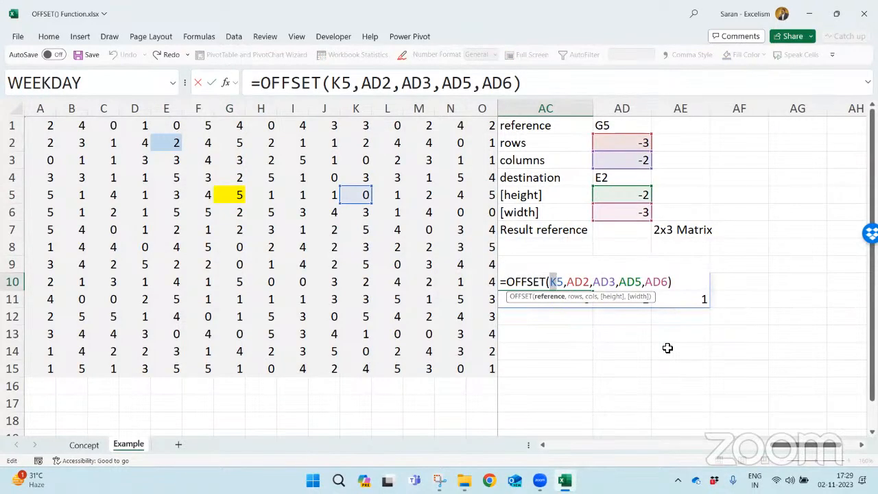
{"action": "type", "text": "G"}
{"action": "key", "text": "Return"}
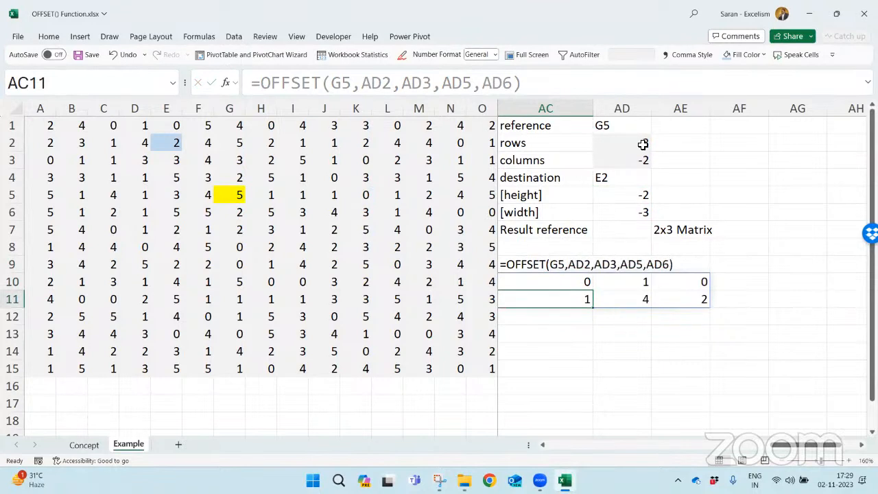
- Trace the offset from reference cell G5 three rows up and two columns left to E2
{"action": "left_click", "coordinate": [233, 193]}
{"action": "key", "text": "Up"}
{"action": "key", "text": "Up"}
{"action": "key", "text": "Up"}
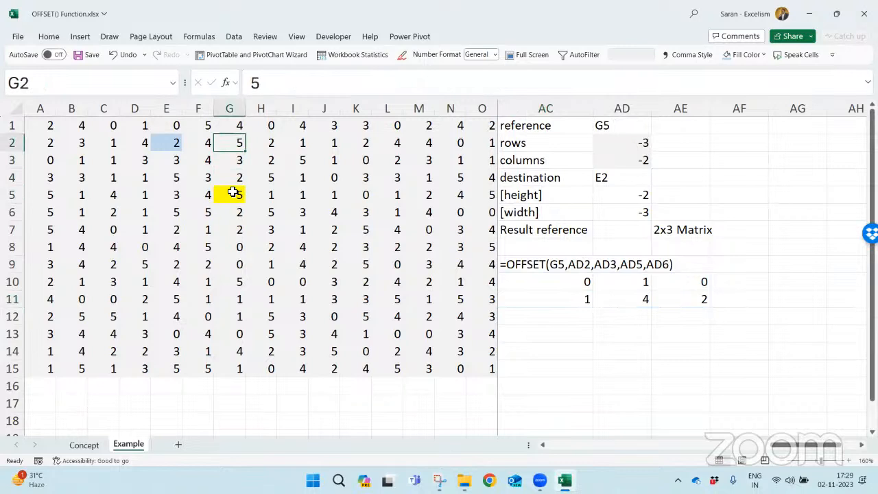
{"action": "key", "text": "Left"}
{"action": "key", "text": "Left"}
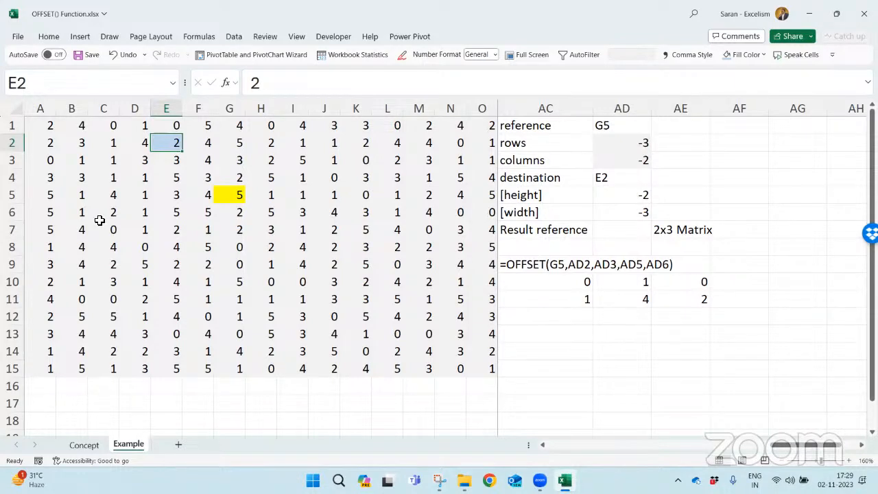
- Fill the range C1:E2, extending one row up and two columns left from E2, with light gold
{"action": "key", "text": "shift+Up"}
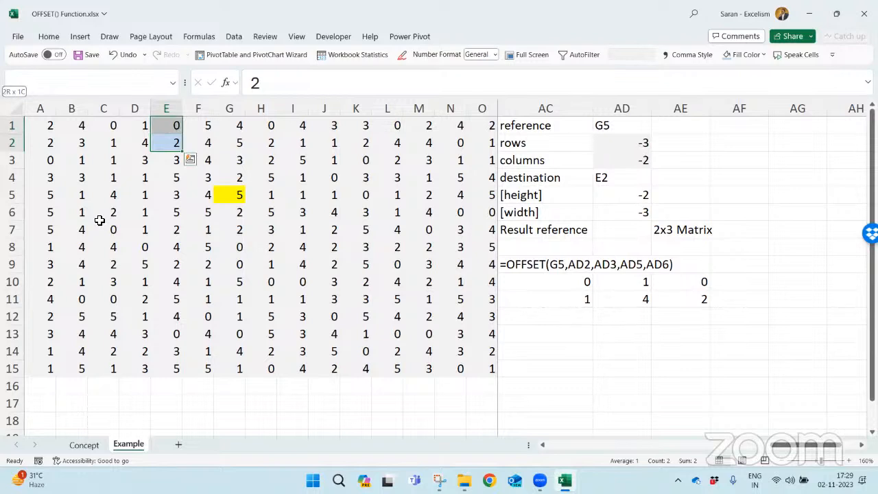
{"action": "key", "text": "shift+Left"}
{"action": "key", "text": "shift+Left"}
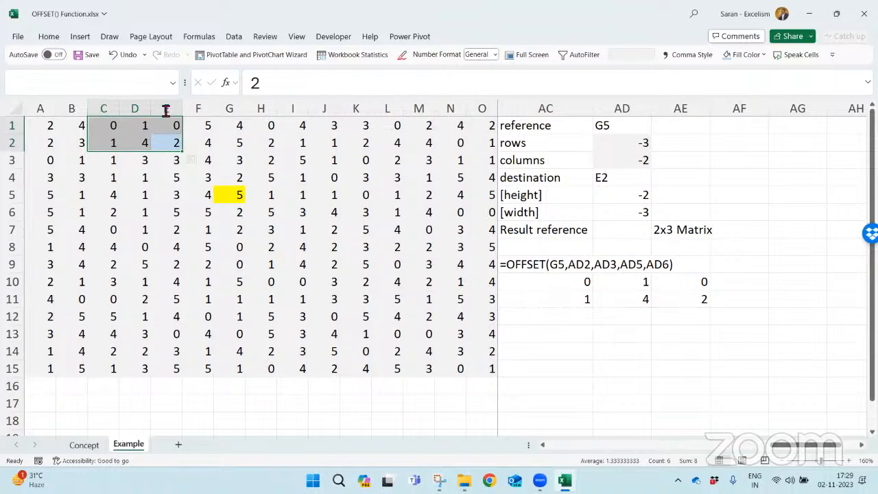
{"action": "left_click", "coordinate": [49, 36]}
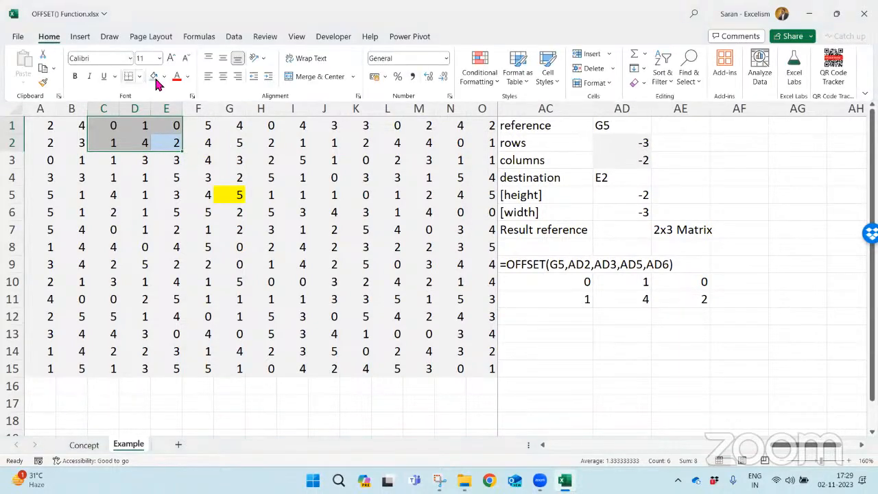
{"action": "left_click", "coordinate": [164, 76]}
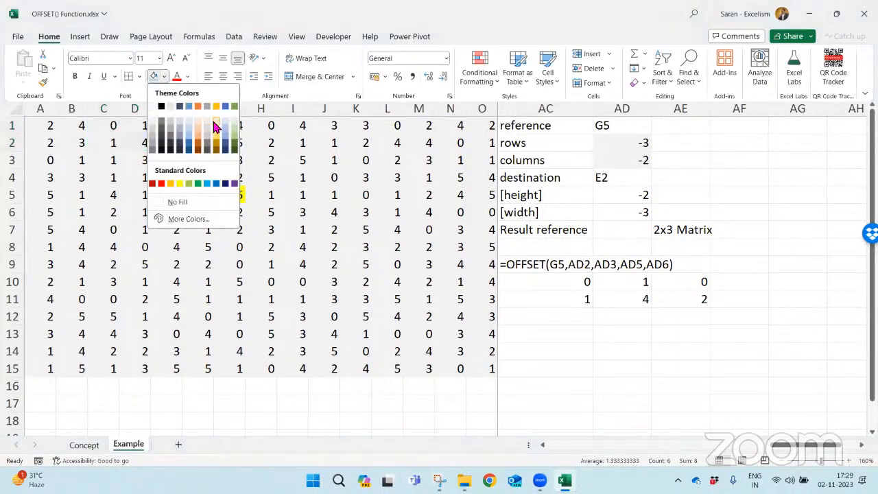
{"action": "left_click", "coordinate": [215, 127]}
{"action": "left_click", "coordinate": [556, 221]}
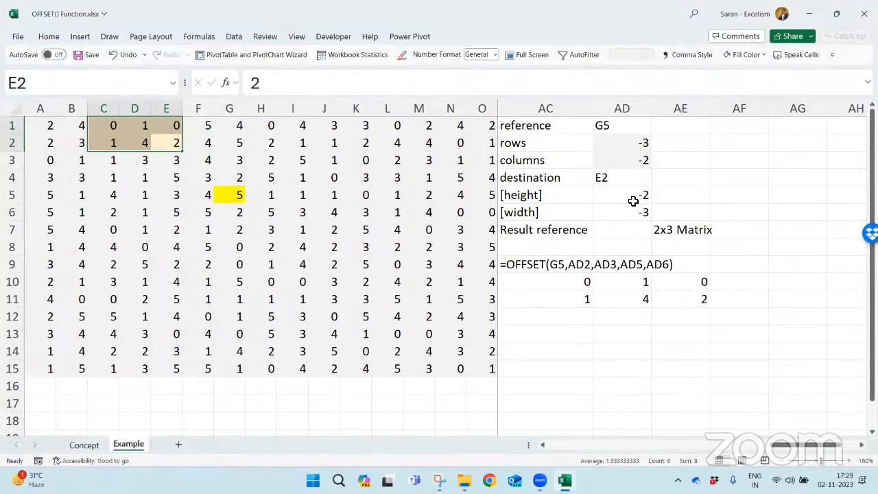
- Examine the height and width values in Z5:Z6 of the preceding example
{"action": "left_click", "coordinate": [635, 198]}
{"action": "key", "text": "Left"}
{"action": "key", "text": "Left"}
{"action": "key", "text": "Left"}
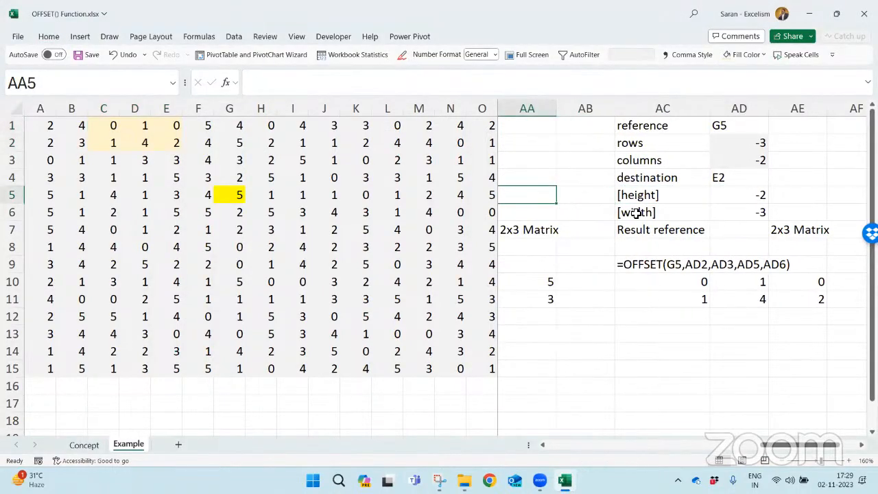
{"action": "key", "text": "Left"}
{"action": "key", "text": "Right"}
{"action": "key", "text": "Left"}
{"action": "key", "text": "Left"}
{"action": "key", "text": "Right"}
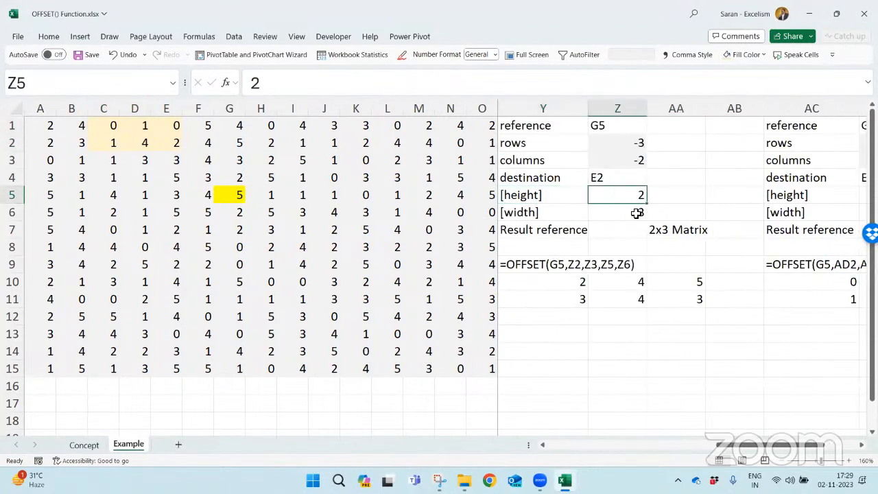
{"action": "key", "text": "shift+Down"}
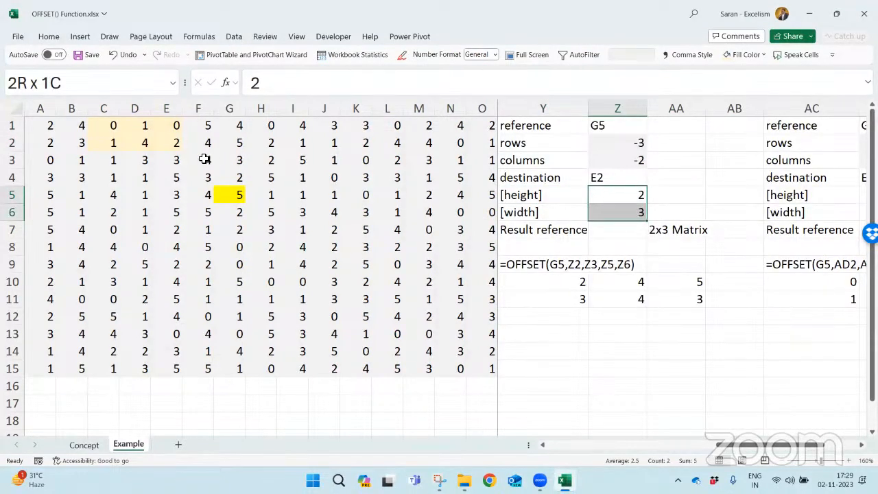
- Fill the range E2:G3, the result area of the positive height and width example, with light blue
{"action": "left_click_drag", "start_coordinate": [172, 143], "coordinate": [241, 164]}
{"action": "left_click", "coordinate": [48, 36]}
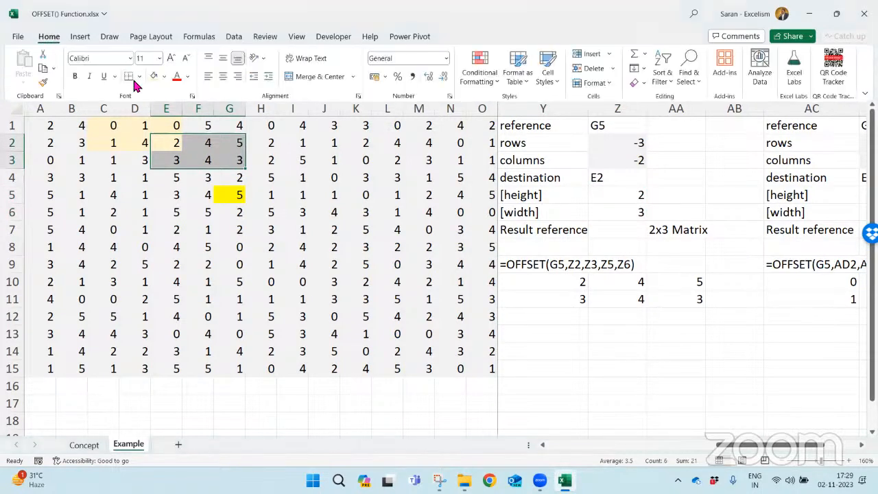
{"action": "left_click", "coordinate": [164, 77]}
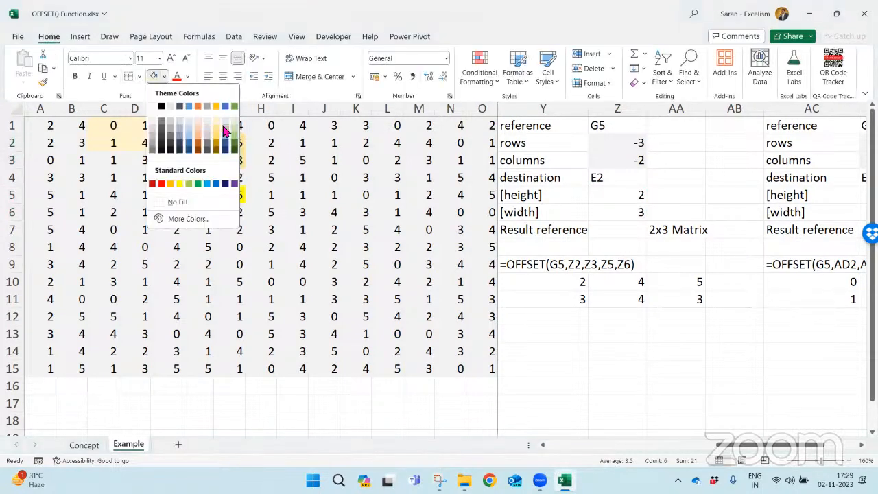
{"action": "left_click", "coordinate": [224, 129]}
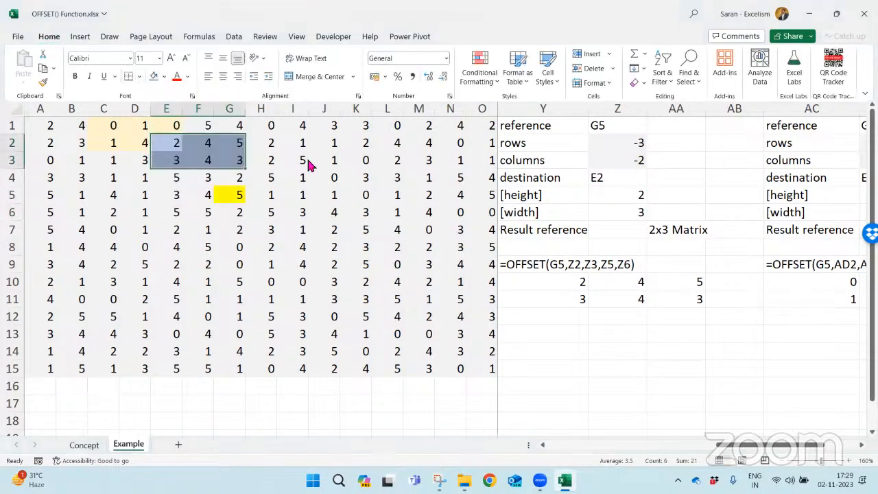
- Compare the light blue range E2:G3 with the results in Y10:AA11 and the results starting at AC10
{"action": "left_click", "coordinate": [170, 143]}
{"action": "left_click_drag", "start_coordinate": [170, 143], "coordinate": [231, 160]}
{"action": "left_click_drag", "start_coordinate": [519, 275], "coordinate": [686, 296]}
{"action": "left_click", "coordinate": [770, 280]}
{"action": "left_click_drag", "start_coordinate": [770, 280], "coordinate": [772, 296]}
- Outline the areas reachable from G5 by selecting G5:O15 and the opposite block A1:G5
{"action": "left_click", "coordinate": [235, 195]}
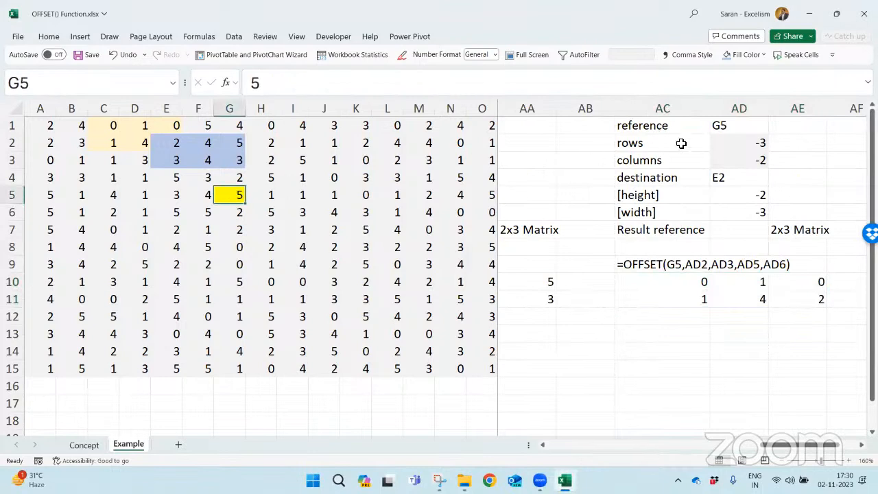
{"action": "left_click_drag", "start_coordinate": [240, 195], "coordinate": [480, 366]}
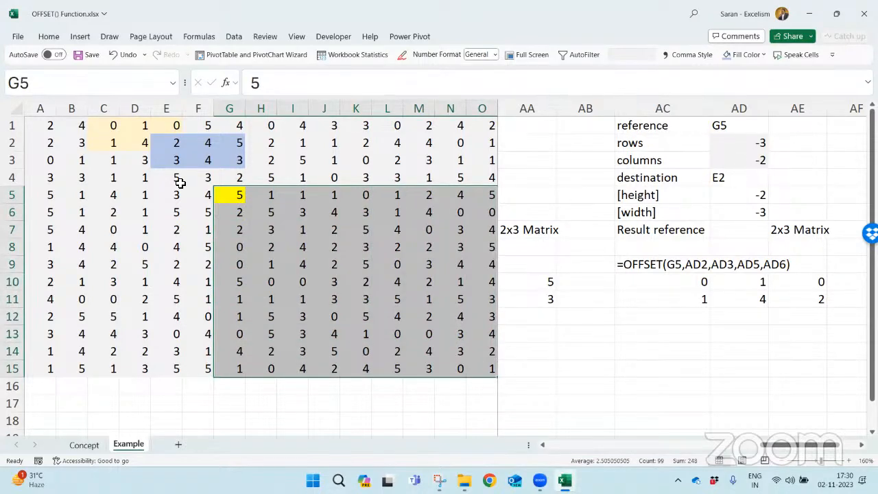
{"action": "left_click_drag", "start_coordinate": [239, 197], "coordinate": [32, 125]}
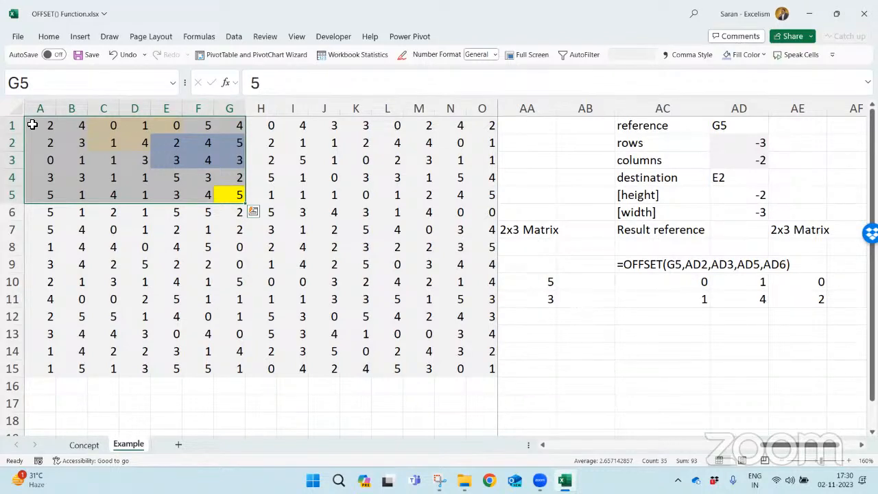
- Copy the example in columns AC:AE and paste it starting at column AG
{"action": "left_click", "coordinate": [633, 142]}
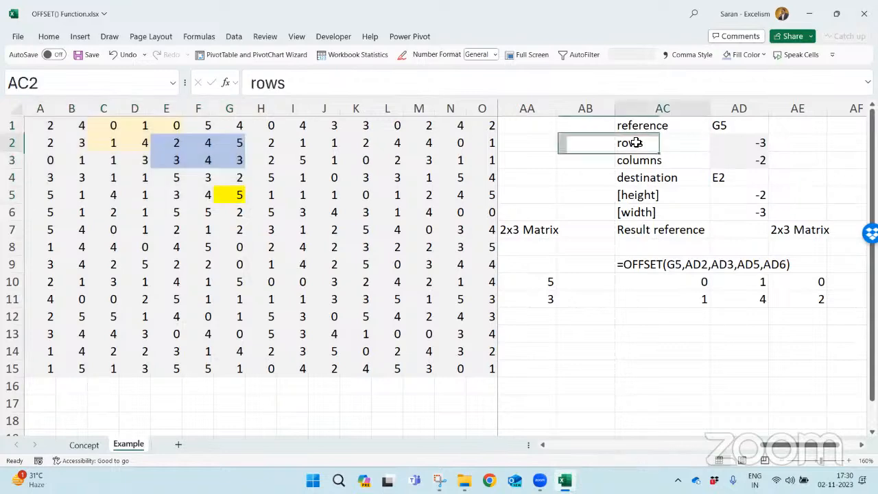
{"action": "key", "text": "Right"}
{"action": "key", "text": "Right"}
{"action": "key", "text": "Right"}
{"action": "key", "text": "Right"}
{"action": "key", "text": "Left"}
{"action": "key", "text": "Left"}
{"action": "key", "text": "Left"}
{"action": "key", "text": "Left"}
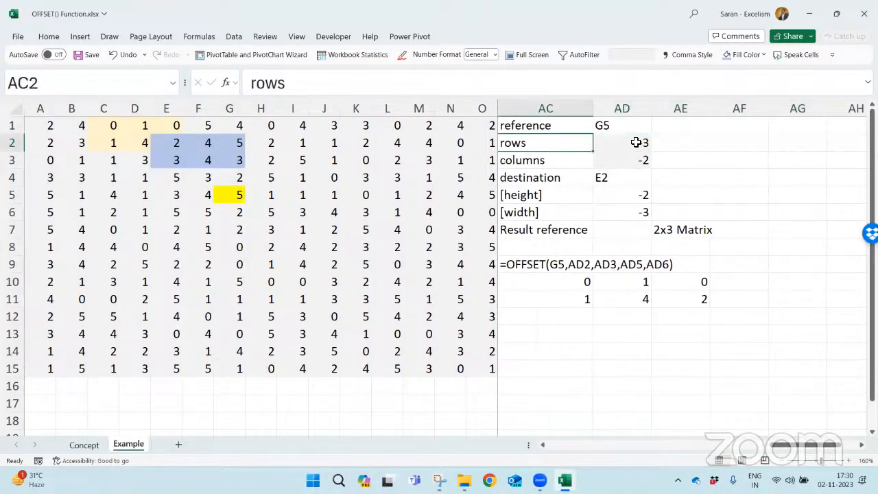
{"action": "key", "text": "ctrl+space"}
{"action": "key", "text": "shift+Right"}
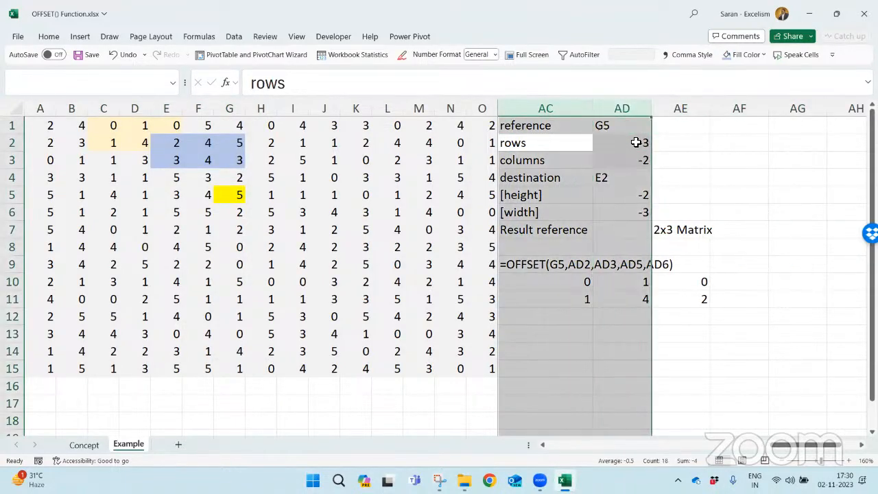
{"action": "key", "text": "shift+Right"}
{"action": "key", "text": "ctrl+c"}
{"action": "key", "text": "Right"}
{"action": "key", "text": "Right"}
{"action": "key", "text": "Right"}
{"action": "key", "text": "Right"}
{"action": "key", "text": "Up"}
{"action": "key", "text": "ctrl+v"}
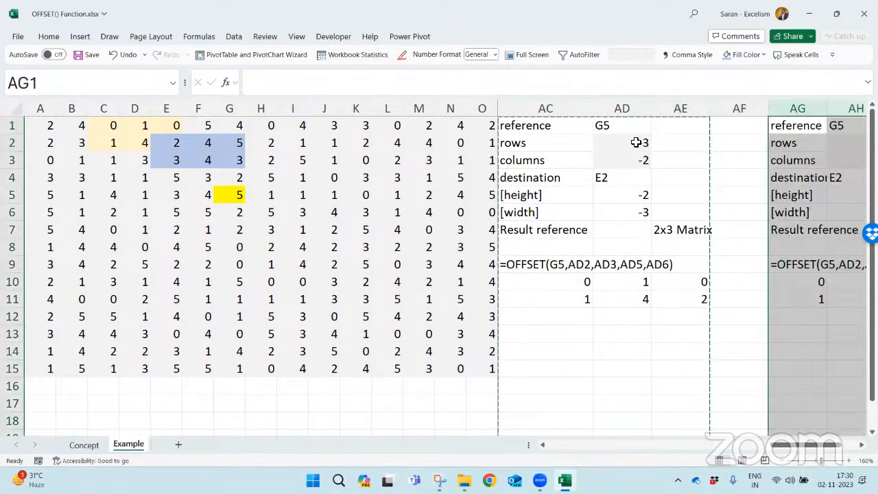
{"action": "key", "text": "Right"}
{"action": "key", "text": "Down"}
{"action": "key", "text": "Down"}
{"action": "key", "text": "Down"}
{"action": "key", "text": "Down"}
{"action": "key", "text": "Down"}
{"action": "key", "text": "Down"}
{"action": "key", "text": "Down"}
{"action": "key", "text": "Down"}
{"action": "key", "text": "Left"}
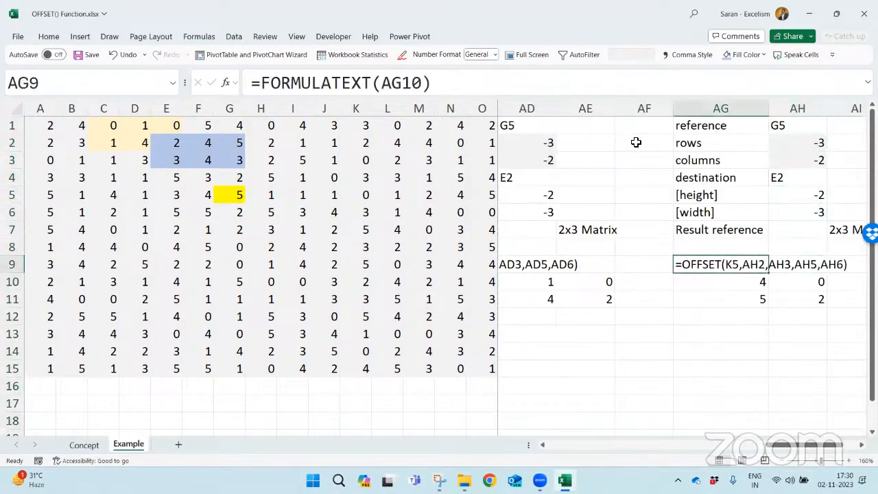
{"action": "key", "text": "F2"}
{"action": "key", "text": "Escape"}
{"action": "key", "text": "F2"}
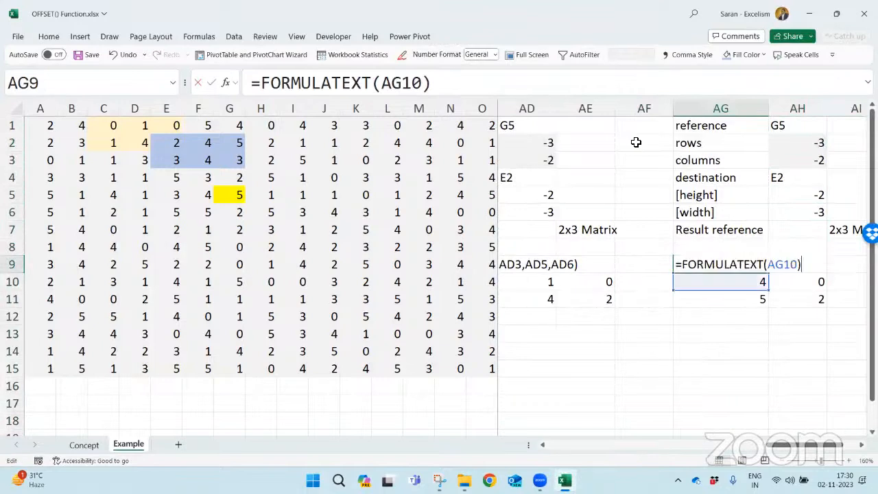
{"action": "key", "text": "Escape"}
- Change the reference argument of the copied OFFSET formula in AG10 to G5
{"action": "key", "text": "Down"}
{"action": "key", "text": "F2"}
{"action": "key", "text": "Left"}
{"action": "key", "text": "Left"}
{"action": "key", "text": "Left"}
{"action": "key", "text": "Left"}
{"action": "key", "text": "Left"}
{"action": "key", "text": "Left"}
{"action": "key", "text": "Left"}
{"action": "key", "text": "Left"}
{"action": "key", "text": "Left"}
{"action": "key", "text": "Left"}
{"action": "key", "text": "Left"}
{"action": "key", "text": "Left"}
{"action": "key", "text": "Left"}
{"action": "key", "text": "Left"}
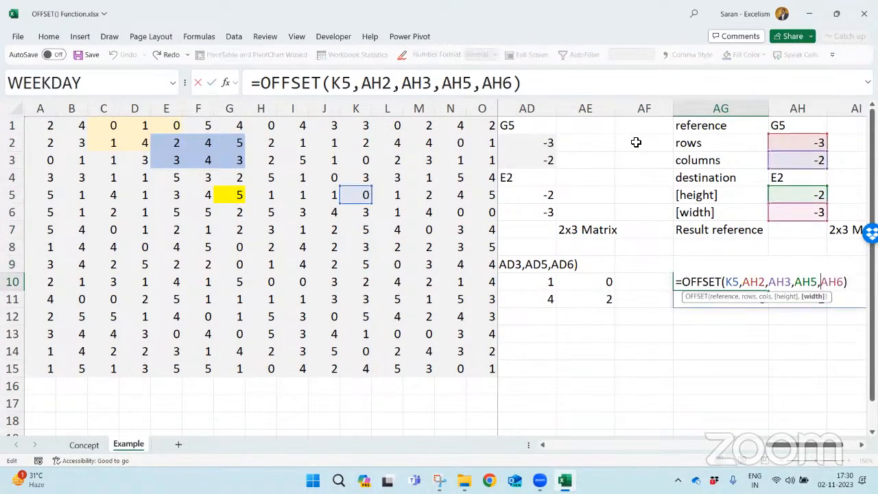
{"action": "key", "text": "Left"}
{"action": "key", "text": "Left"}
{"action": "key", "text": "Left"}
{"action": "key", "text": "Left"}
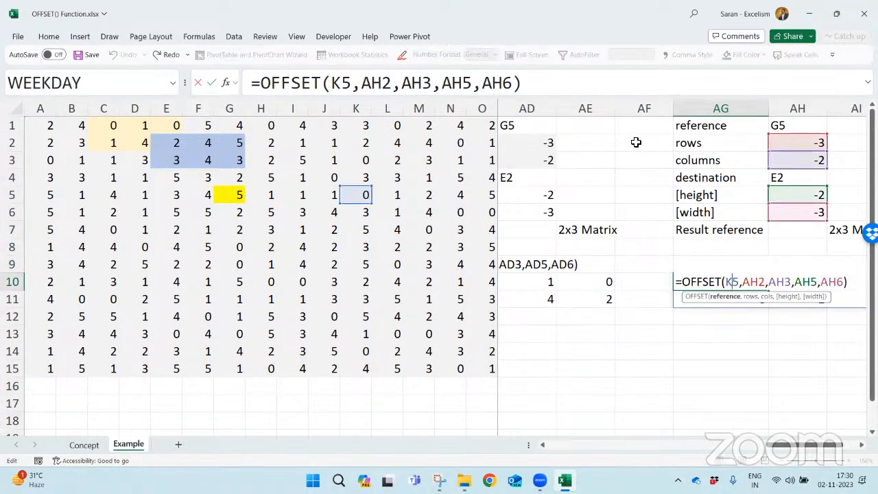
{"action": "key", "text": "shift+Left"}
{"action": "key", "text": "shift+Left"}
{"action": "type", "text": "G5"}
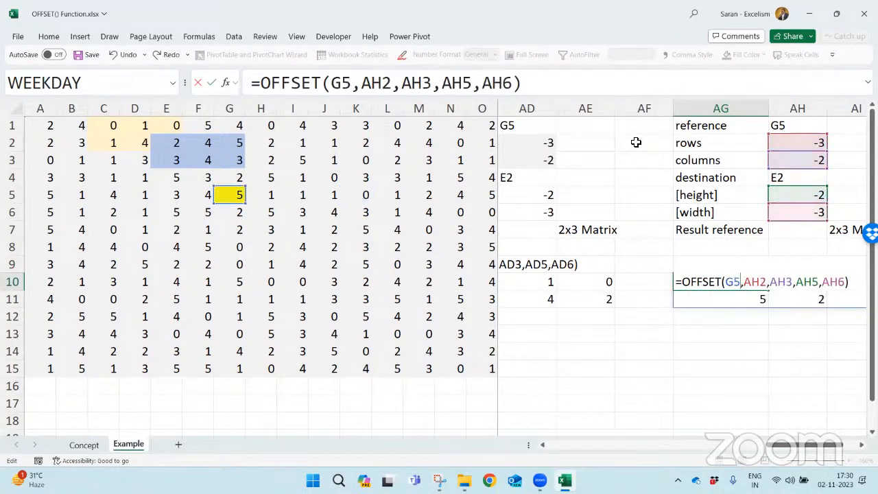
{"action": "key", "text": "ctrl+Return"}
- Set the rows offset in AH2 and the columns offset in AH3 to 0
{"action": "key", "text": "Up"}
{"action": "key", "text": "Up"}
{"action": "key", "text": "Up"}
{"action": "key", "text": "Up"}
{"action": "key", "text": "Up"}
{"action": "key", "text": "Up"}
{"action": "key", "text": "Up"}
{"action": "key", "text": "Up"}
{"action": "key", "text": "Right"}
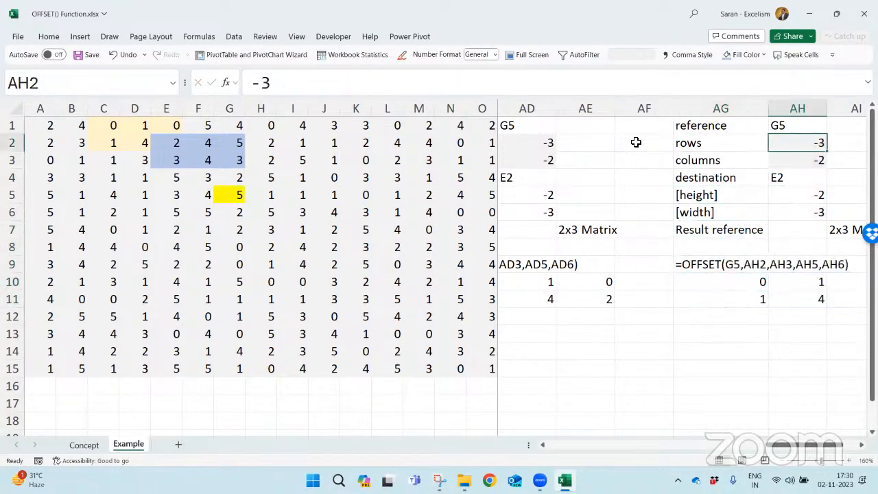
{"action": "type", "text": "0"}
{"action": "key", "text": "Return"}
{"action": "type", "text": "0"}
{"action": "key", "text": "Return"}
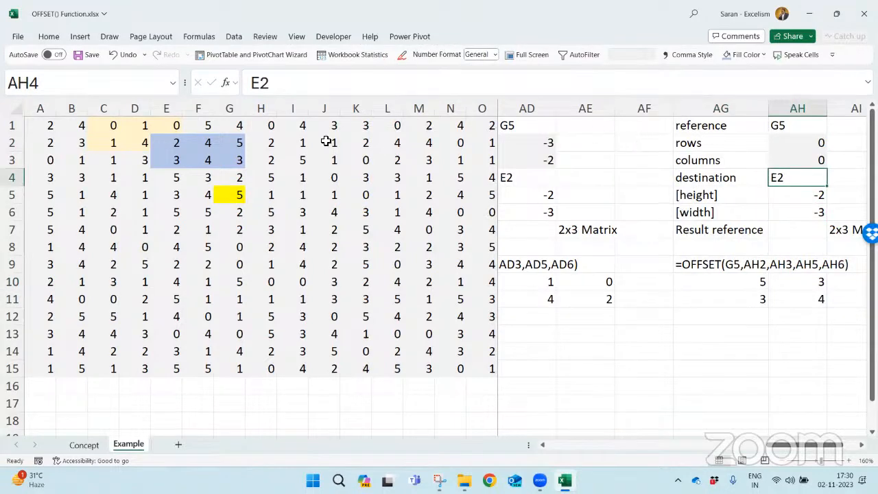
- Check reference cell G5 and set the height in AH5 and the width in AH6 to 1
{"action": "left_click", "coordinate": [228, 191]}
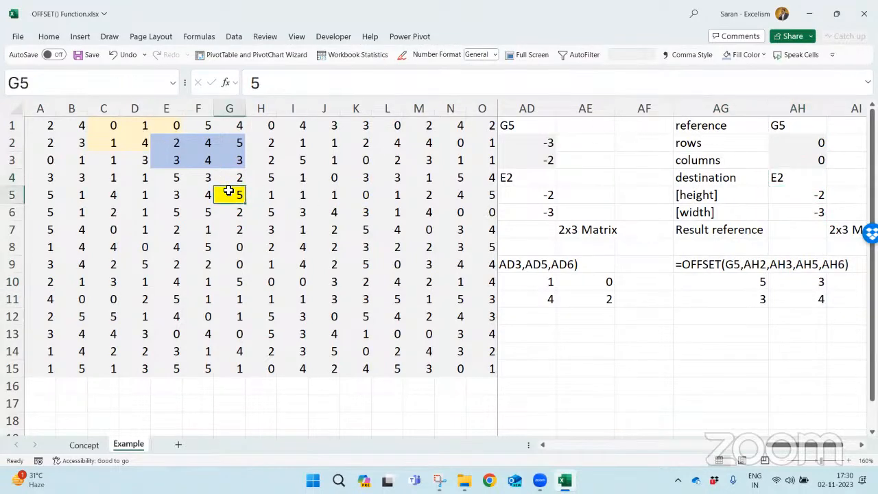
{"action": "left_click", "coordinate": [784, 193]}
{"action": "type", "text": "1"}
{"action": "key", "text": "Return"}
{"action": "type", "text": "1"}
{"action": "key", "text": "Return"}
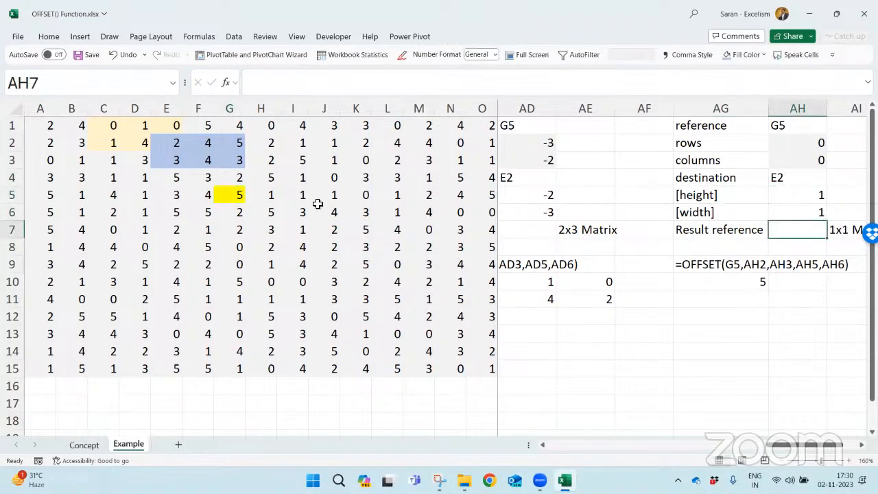
- Review cell G5 and the copied example's reference, rows, columns, height, width and destination cells in column AH
{"action": "left_click", "coordinate": [243, 199]}
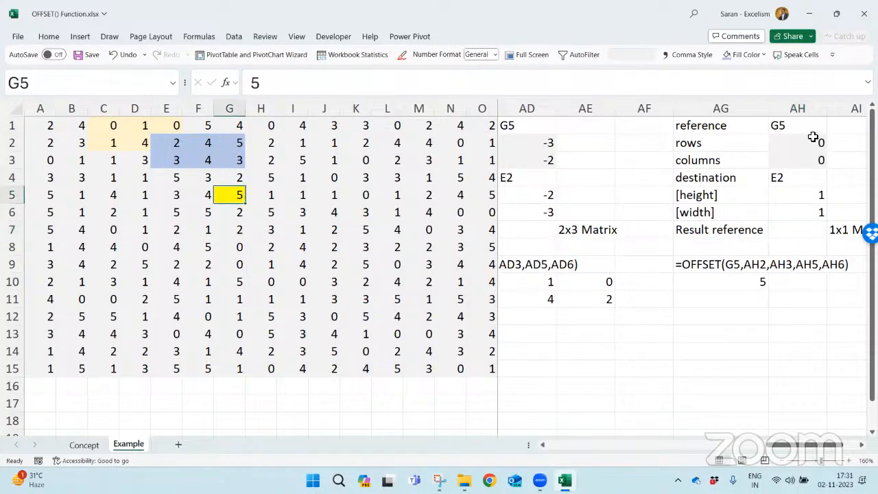
{"action": "left_click", "coordinate": [794, 122]}
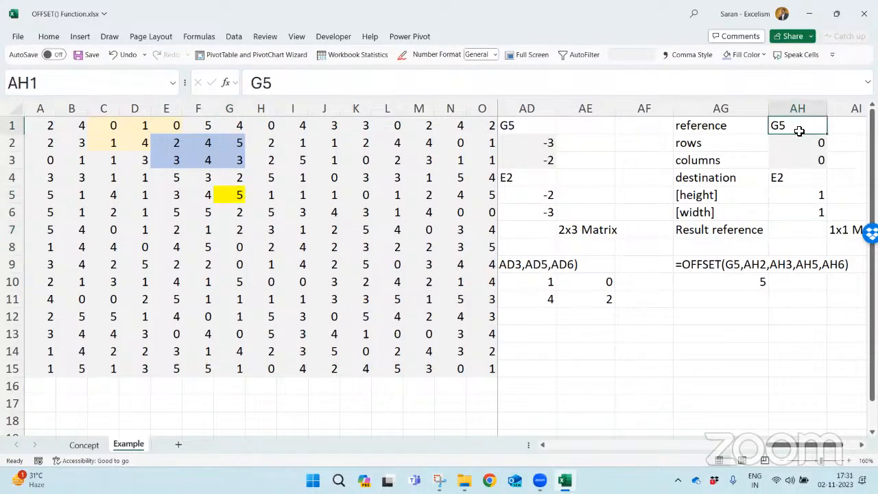
{"action": "left_click", "coordinate": [802, 142]}
{"action": "left_click", "coordinate": [807, 154]}
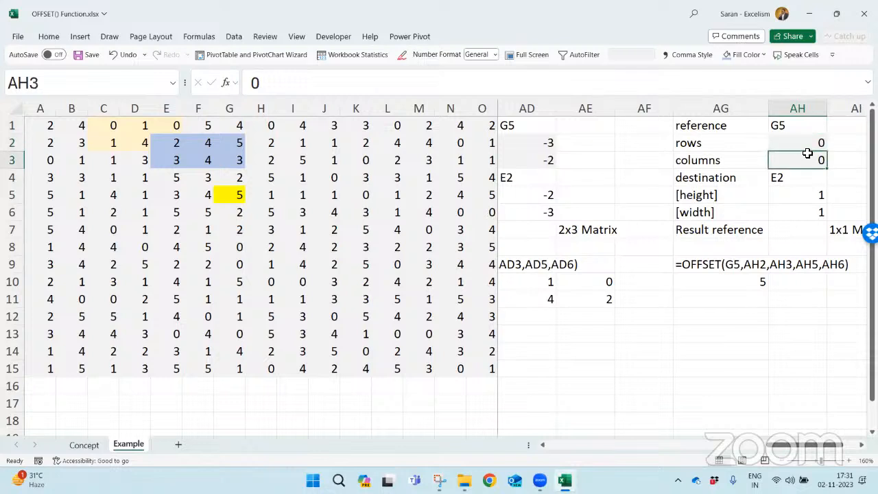
{"action": "left_click", "coordinate": [801, 193]}
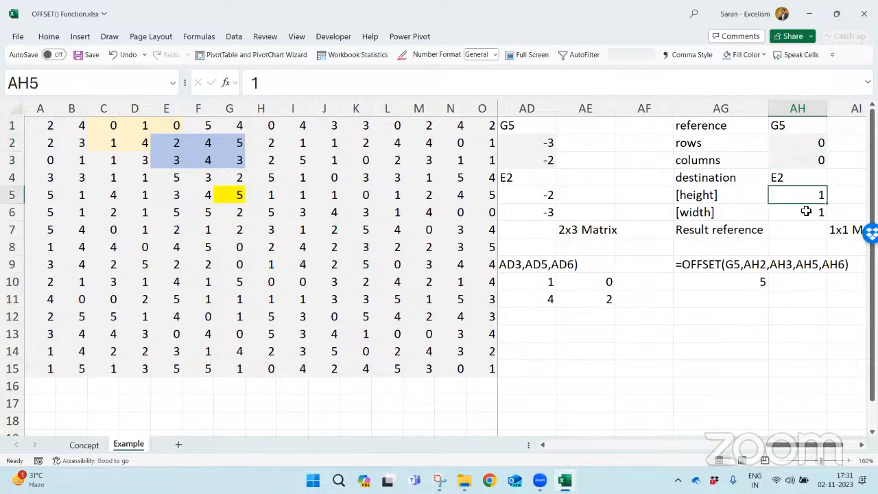
{"action": "left_click", "coordinate": [806, 211]}
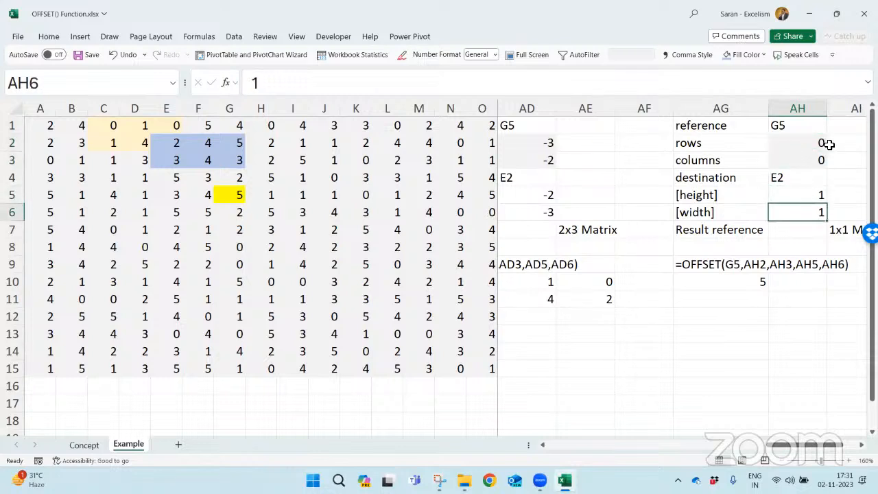
{"action": "left_click", "coordinate": [795, 178]}
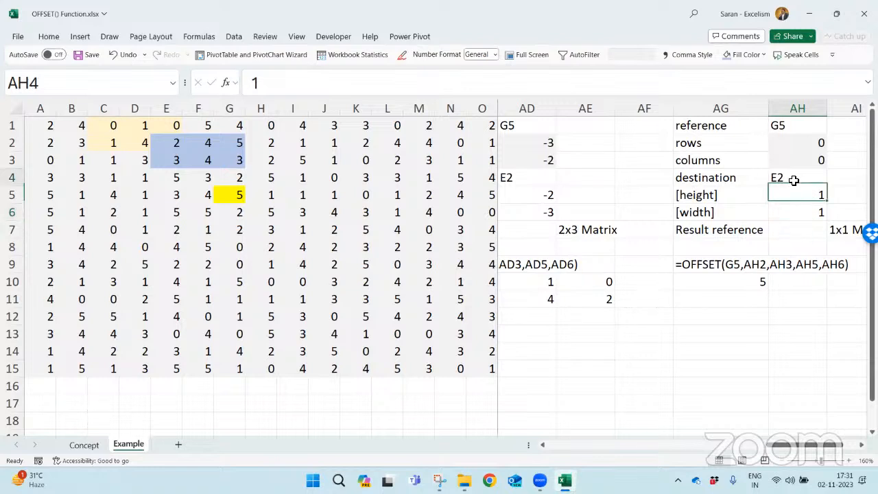
- Enter G5 as the destination in AH4 and as the result reference in AH7
{"action": "type", "text": "G5"}
{"action": "key", "text": "Return"}
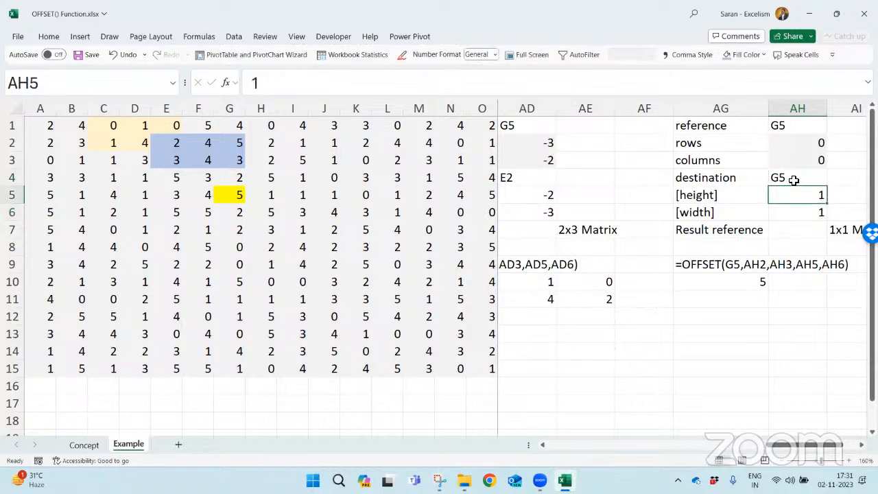
{"action": "key", "text": "Down"}
{"action": "key", "text": "Down"}
{"action": "type", "text": "G5"}
{"action": "key", "text": "Return"}
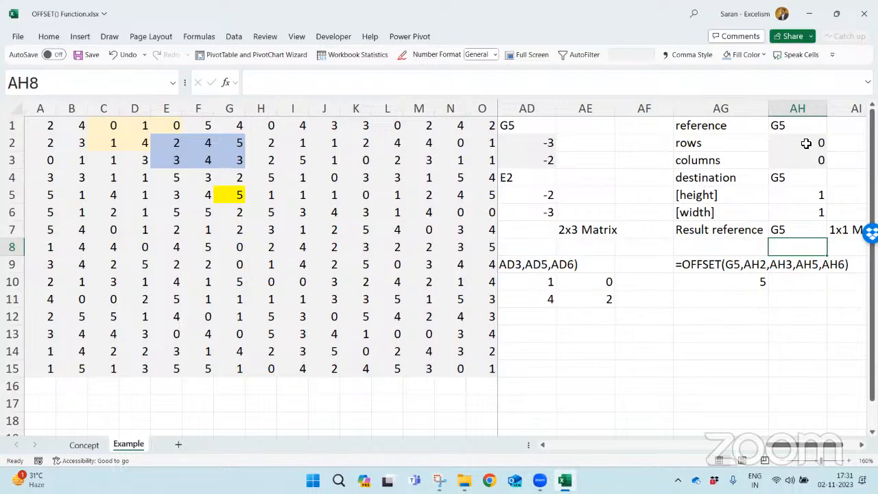
- Try clearing the height and width in AH5:AH6 and removing the AH5 and AH6 arguments from the OFFSET formula in AG10
{"action": "left_click_drag", "start_coordinate": [805, 194], "coordinate": [808, 216]}
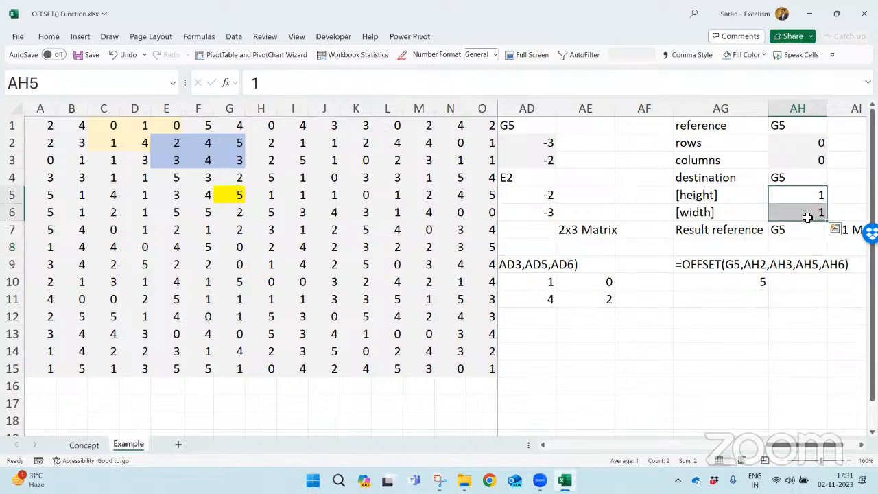
{"action": "key", "text": "Delete"}
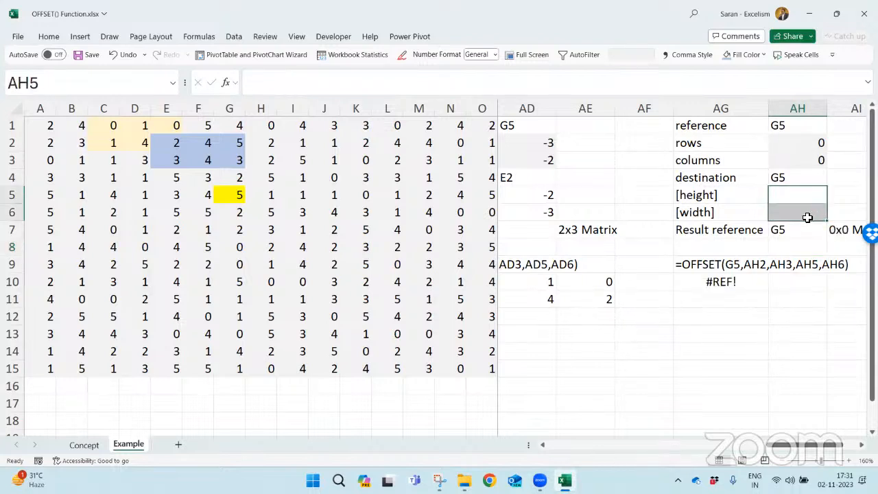
{"action": "double_click", "coordinate": [729, 281]}
{"action": "left_click_drag", "start_coordinate": [796, 283], "coordinate": [846, 283]}
{"action": "key", "text": "Delete"}
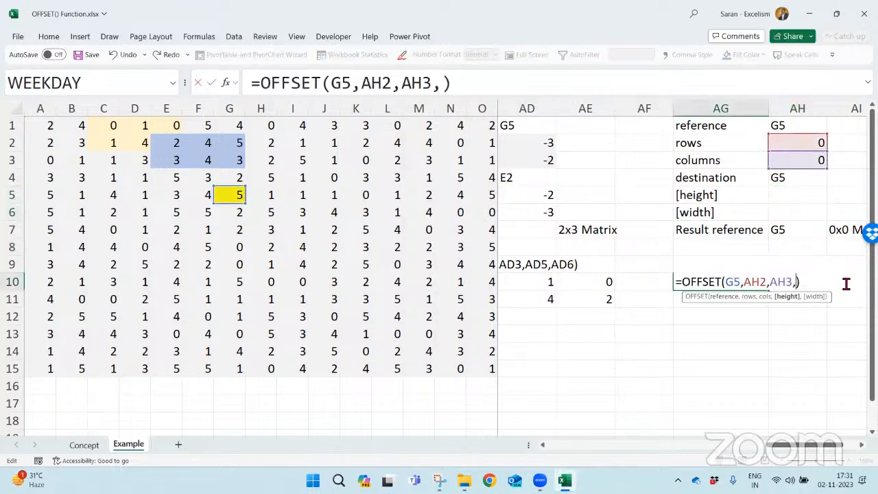
{"action": "key", "text": "BackSpace"}
{"action": "type", "text": ","}
{"action": "key", "text": "Escape"}
{"action": "left_click", "coordinate": [813, 194]}
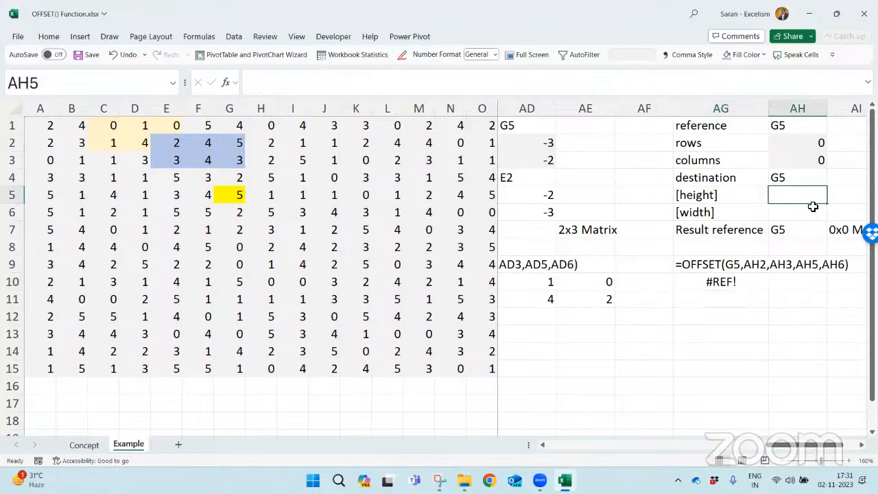
- Check the arguments of the OFFSET formula in AG10 and undo the clearing of AH5:AH6
{"action": "double_click", "coordinate": [713, 279]}
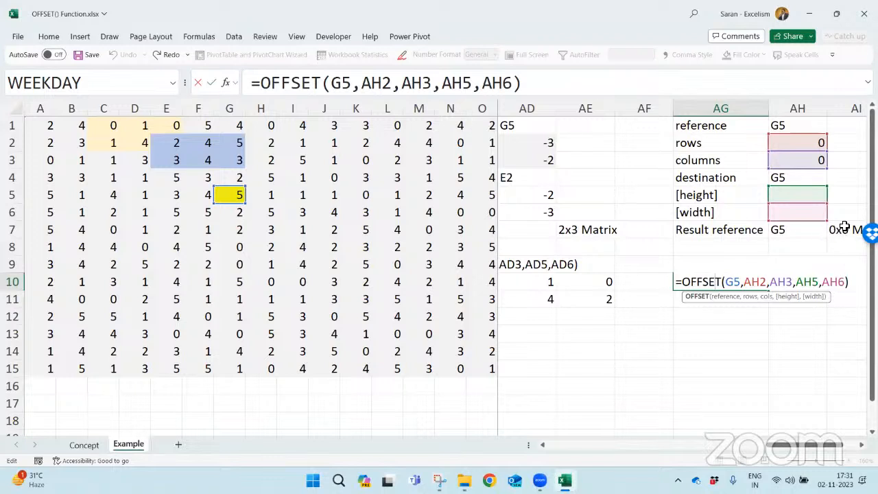
{"action": "key", "text": "Escape"}
{"action": "key", "text": "ctrl+z"}
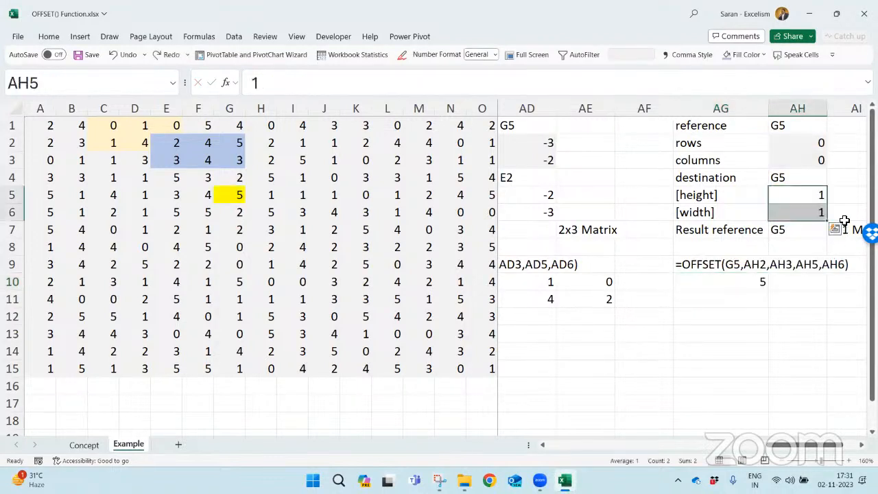
- Check the height and width in AH5 and AH6, save and close the OFFSET() Function workbook, and dismiss the Snipping Tool
{"action": "left_click", "coordinate": [799, 195]}
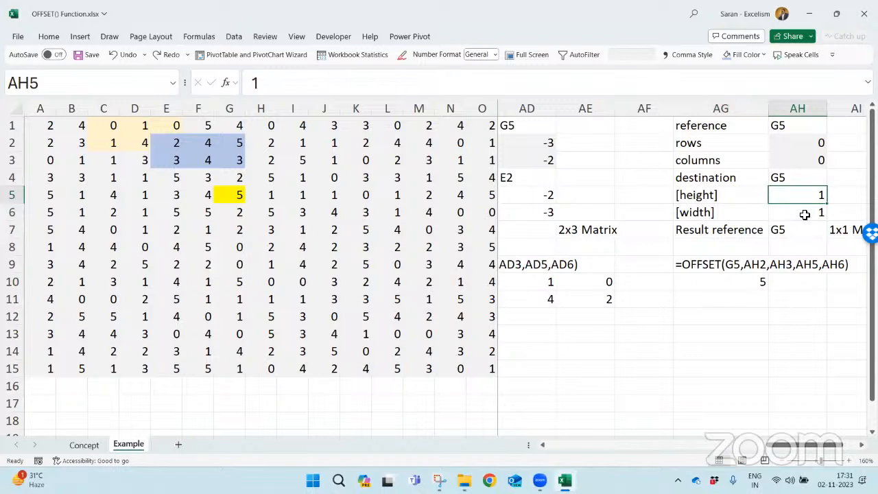
{"action": "left_click", "coordinate": [802, 212]}
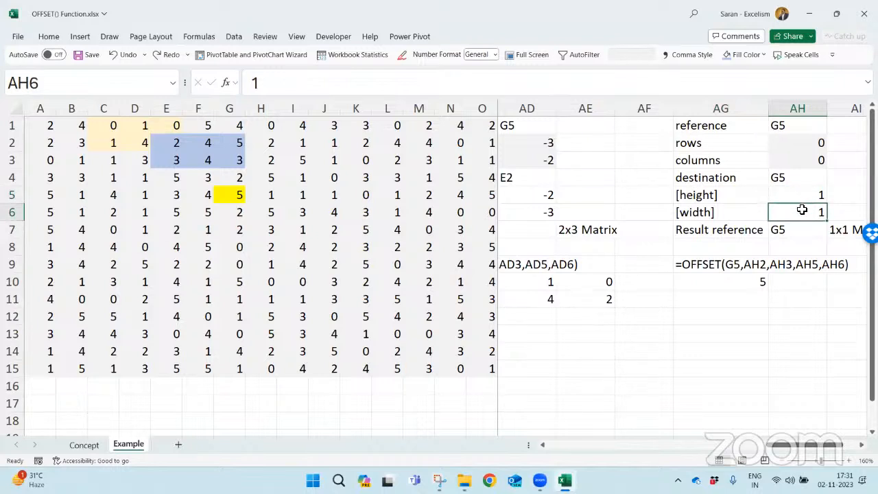
{"action": "key", "text": "ctrl+s"}
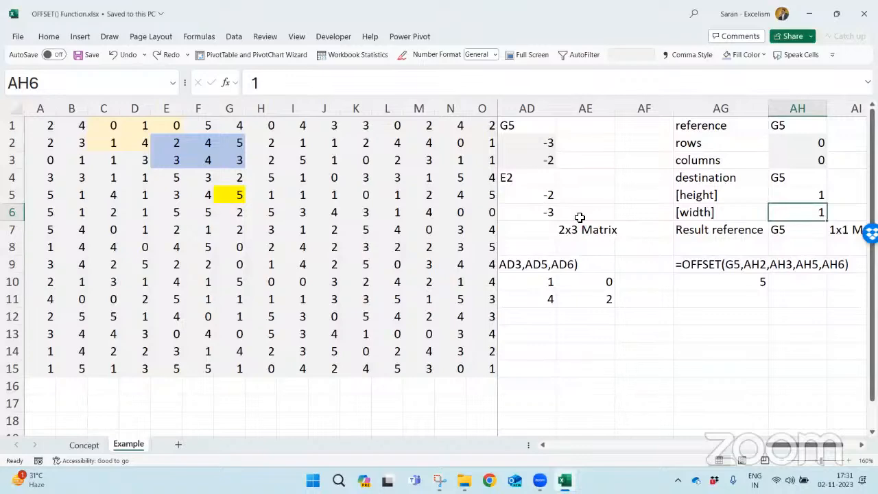
{"action": "key", "text": "ctrl+w"}
{"action": "left_click", "coordinate": [863, 14]}
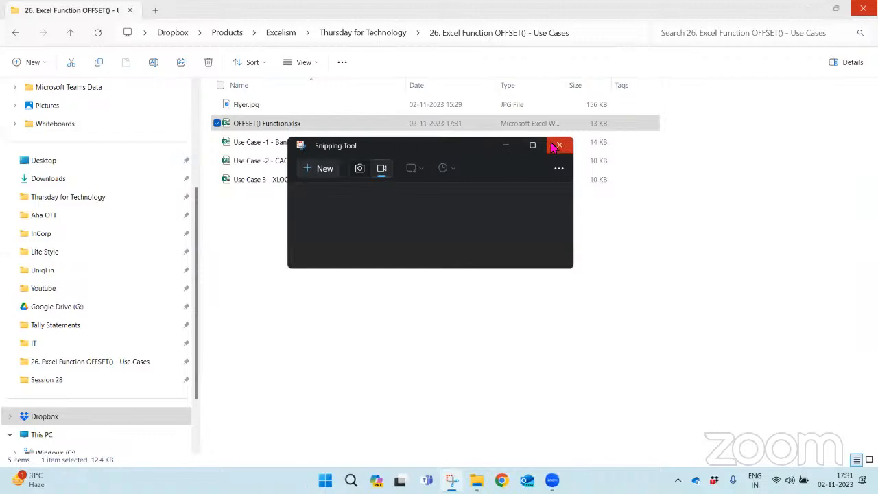
{"action": "left_click", "coordinate": [559, 145]}
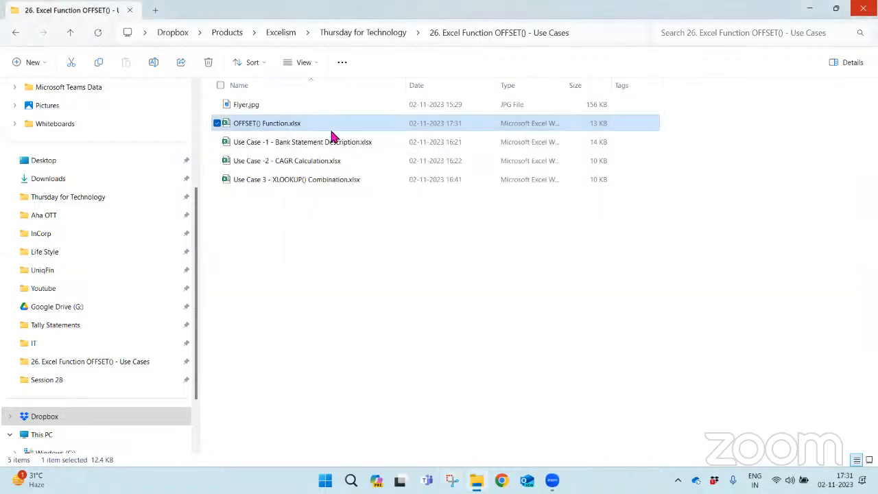
- Open the workbook "Use Case -1 - Bank Statement Description.xlsx" and switch to its Bank Statement sheet
{"action": "left_click", "coordinate": [348, 144]}
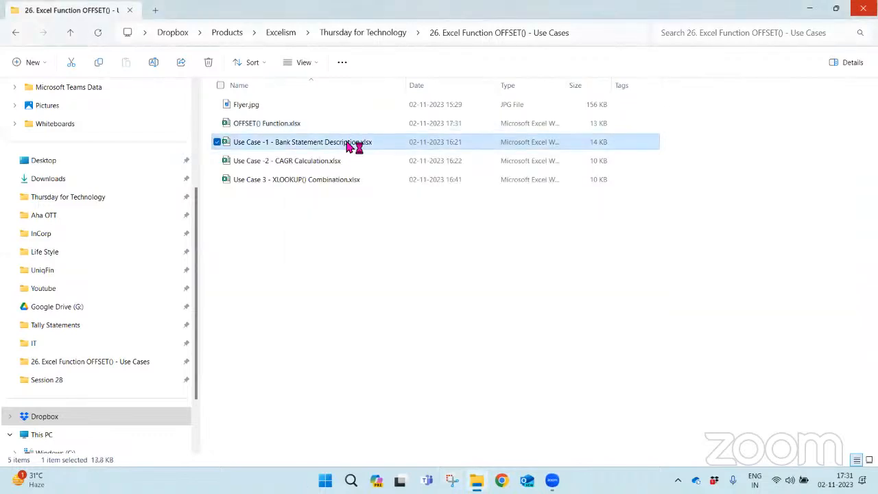
{"action": "double_click", "coordinate": [348, 144]}
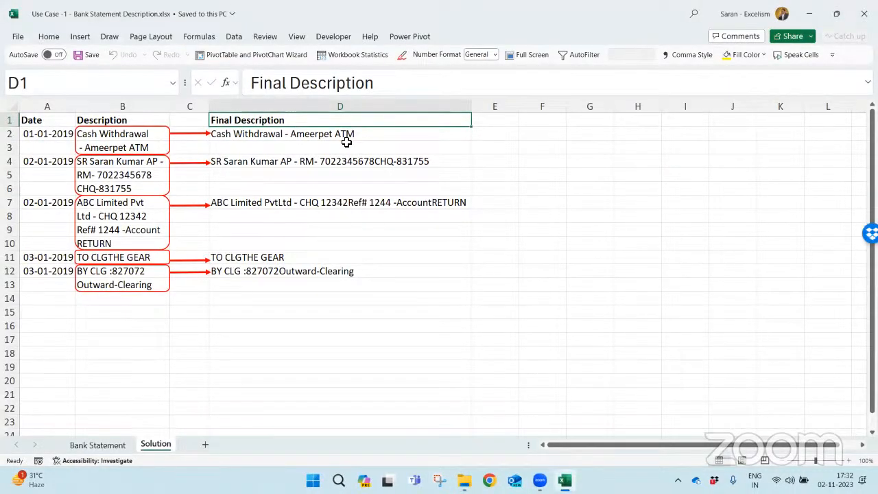
{"action": "key", "text": "ctrl+Page_Up"}
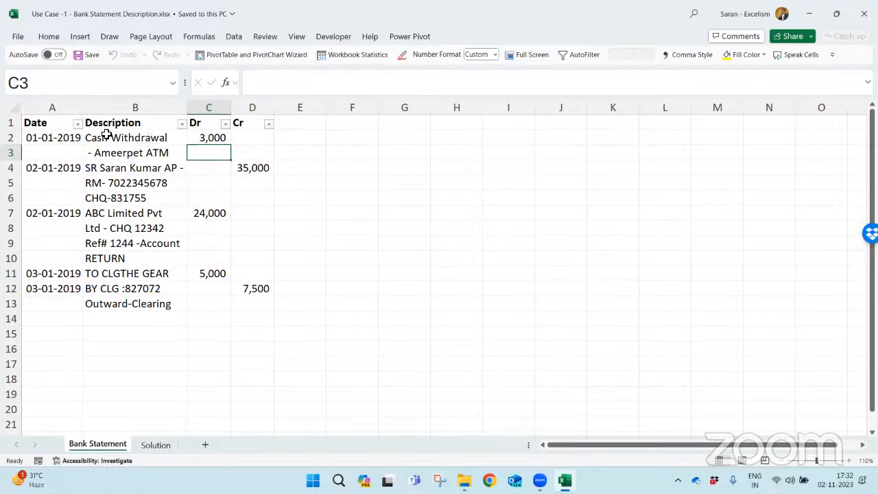
- Review the Date, Description, Dr and Cr columns of the Bank Statement sheet
{"action": "left_click", "coordinate": [72, 108]}
{"action": "left_click", "coordinate": [127, 107]}
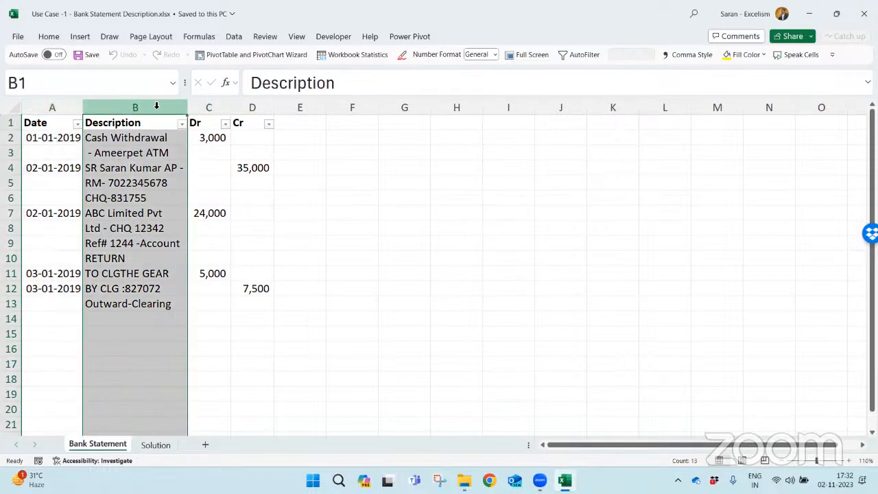
{"action": "left_click", "coordinate": [211, 106]}
{"action": "left_click", "coordinate": [251, 107]}
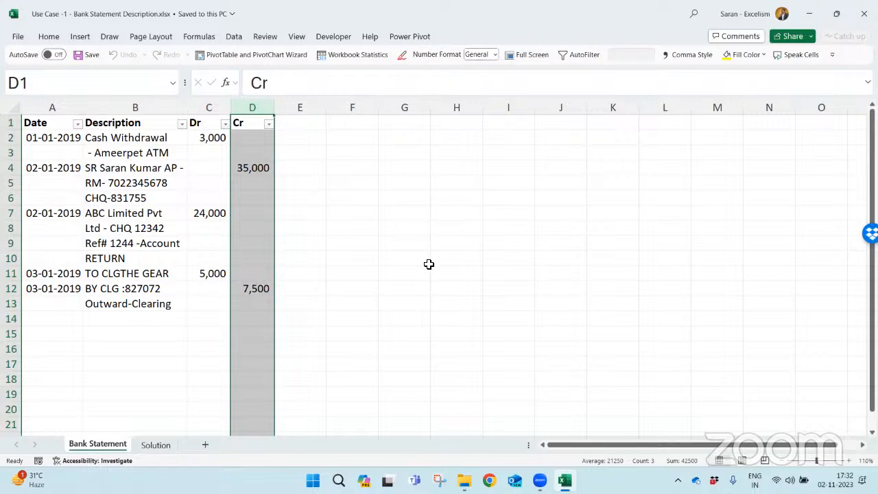
- Duplicate the Bank Statement sheet, placing the copy before the Solution sheet
{"action": "right_click", "coordinate": [88, 450]}
{"action": "left_click", "coordinate": [106, 447]}
{"action": "left_click_drag", "start_coordinate": [106, 447], "coordinate": [143, 419]}
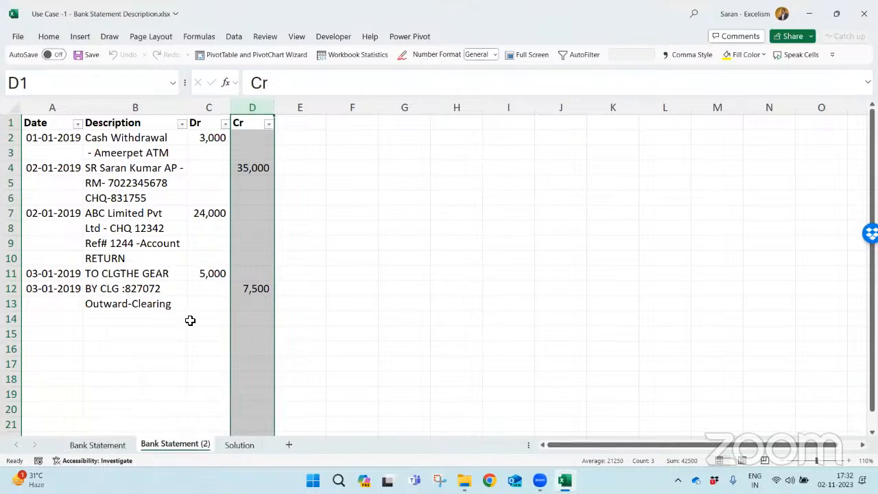
{"action": "key", "text": "Left"}
{"action": "key", "text": "Left"}
{"action": "key", "text": "alt+Down"}
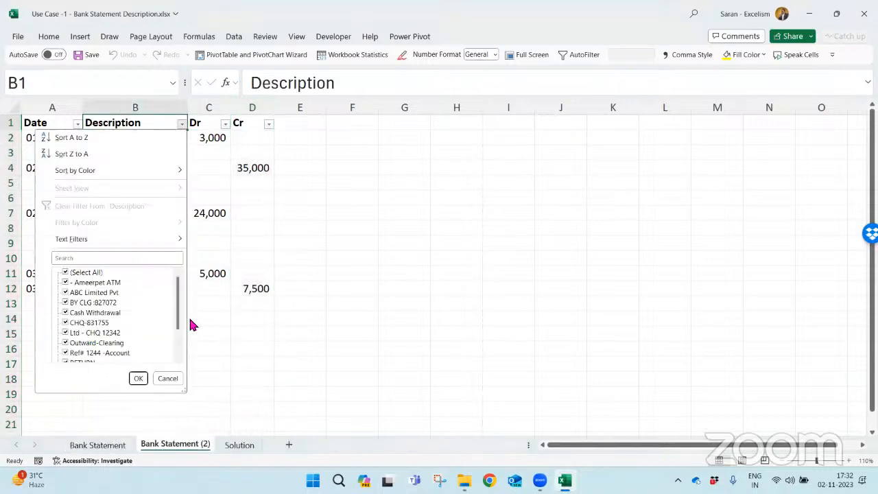
{"action": "key", "text": "Up"}
{"action": "key", "text": "Up"}
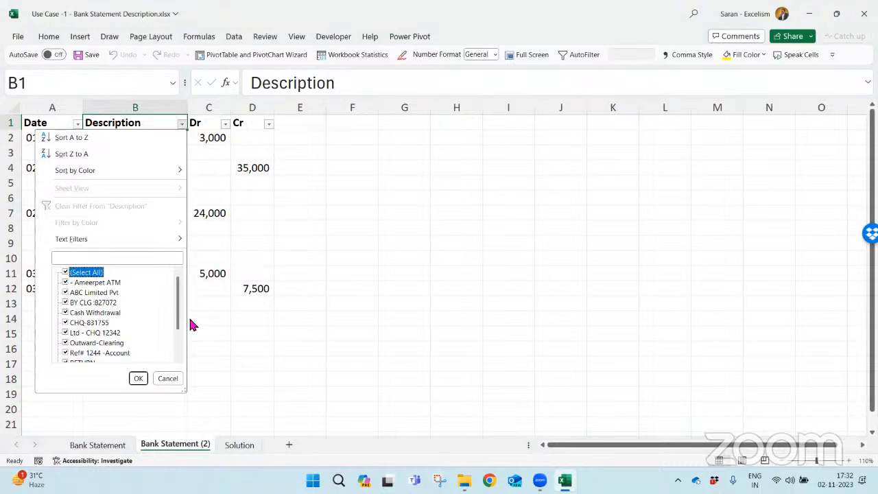
{"action": "key", "text": "space"}
{"action": "key", "text": "Up"}
{"action": "key", "text": "space"}
{"action": "key", "text": "Return"}
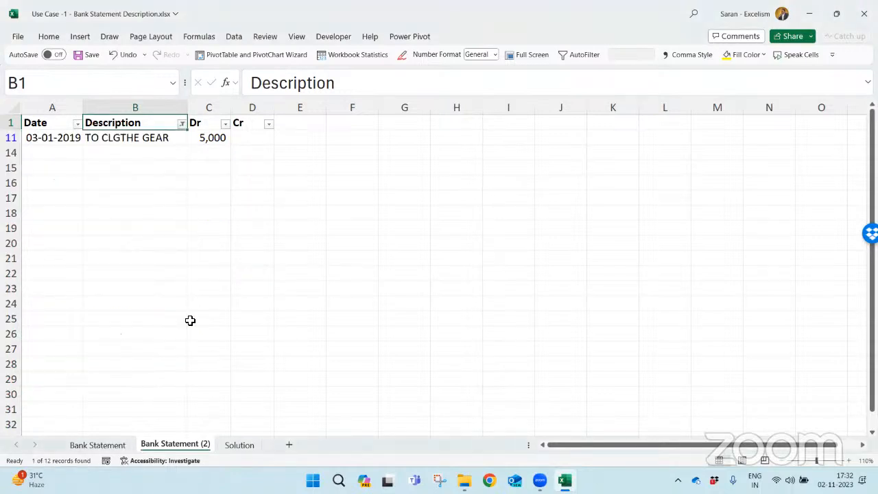
{"action": "key", "text": "alt"}
{"action": "key", "text": "d"}
{"action": "key", "text": "f"}
- Filter the Date column of the copied sheet to show only blanks
{"action": "key", "text": "Left"}
{"action": "key", "text": "alt+Down"}
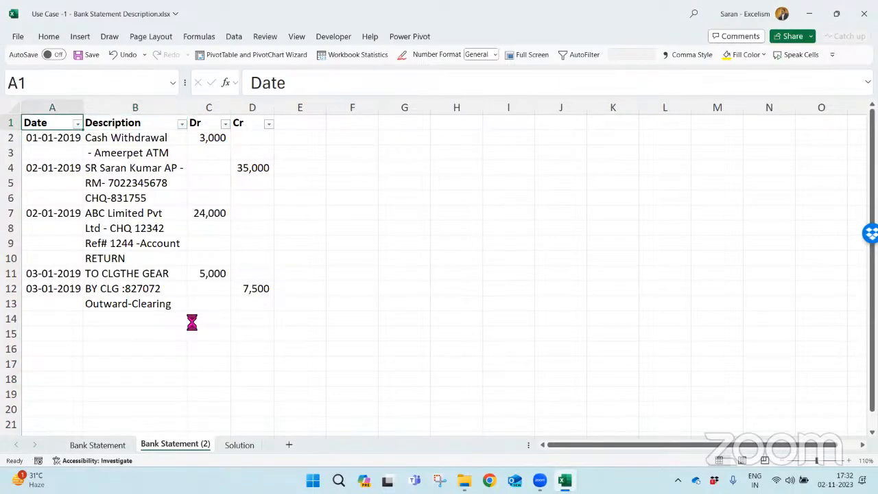
{"action": "key", "text": "Down"}
{"action": "key", "text": "Down"}
{"action": "key", "text": "Down"}
{"action": "key", "text": "Down"}
{"action": "key", "text": "Down"}
{"action": "key", "text": "Down"}
{"action": "key", "text": "Down"}
{"action": "key", "text": "Down"}
{"action": "key", "text": "Down"}
{"action": "key", "text": "space"}
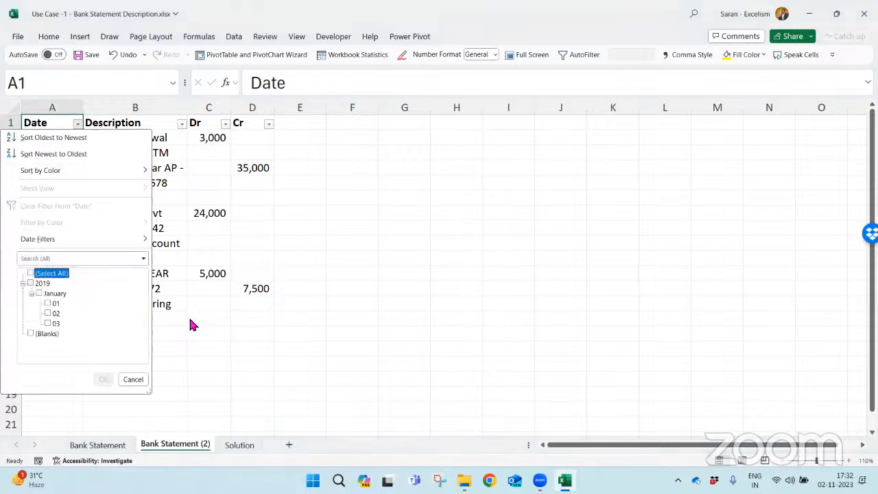
{"action": "key", "text": "Down"}
{"action": "key", "text": "Down"}
{"action": "key", "text": "Down"}
{"action": "key", "text": "Down"}
{"action": "key", "text": "Down"}
{"action": "key", "text": "Down"}
{"action": "key", "text": "space"}
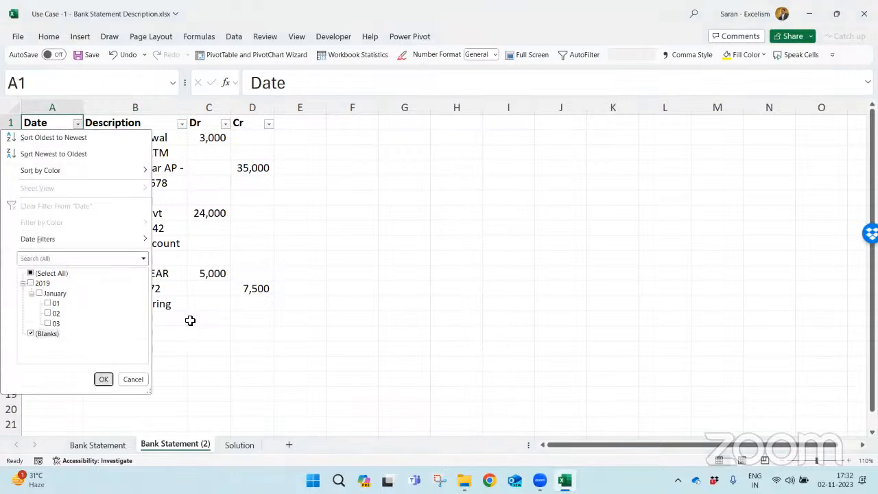
{"action": "key", "text": "Return"}
- Delete all visible rows with blank dates below the header row and return to cell A1
{"action": "key", "text": "ctrl+shift+Down"}
{"action": "key", "text": "shift+space"}
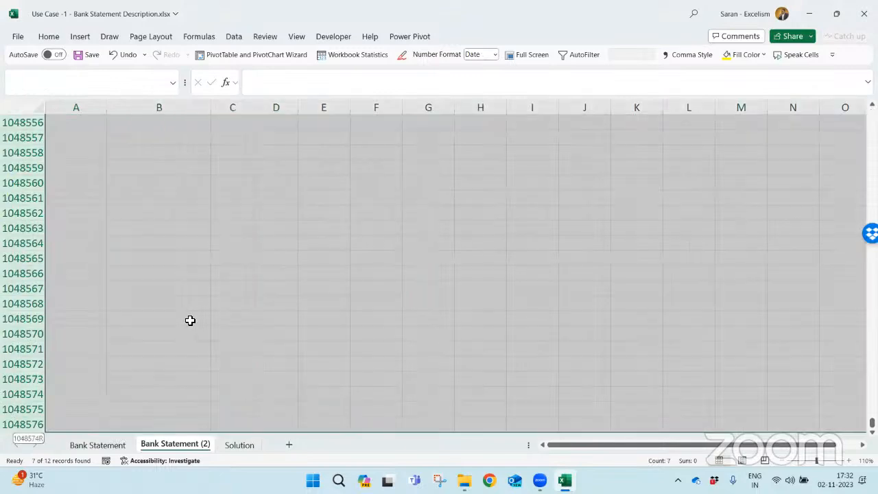
{"action": "key", "text": "alt+semicolon"}
{"action": "key", "text": "ctrl+minus"}
{"action": "key", "text": "ctrl+Home"}
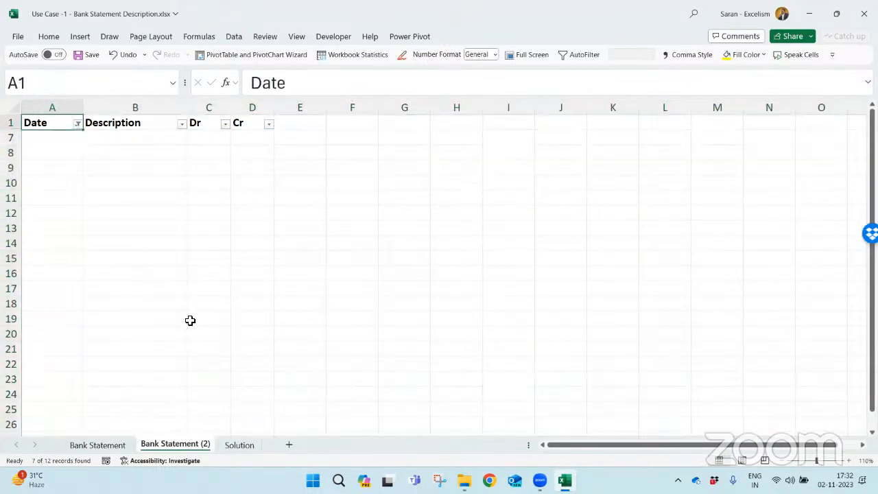
- Clear the blank-date filter and select the remaining statement table A1:D6
{"action": "key", "text": "alt+d"}
{"action": "key", "text": "f"}
{"action": "key", "text": "s"}
{"action": "key", "text": "Down"}
{"action": "key", "text": "Up"}
{"action": "key", "text": "ctrl+shift+Right"}
{"action": "key", "text": "ctrl+shift+Down"}
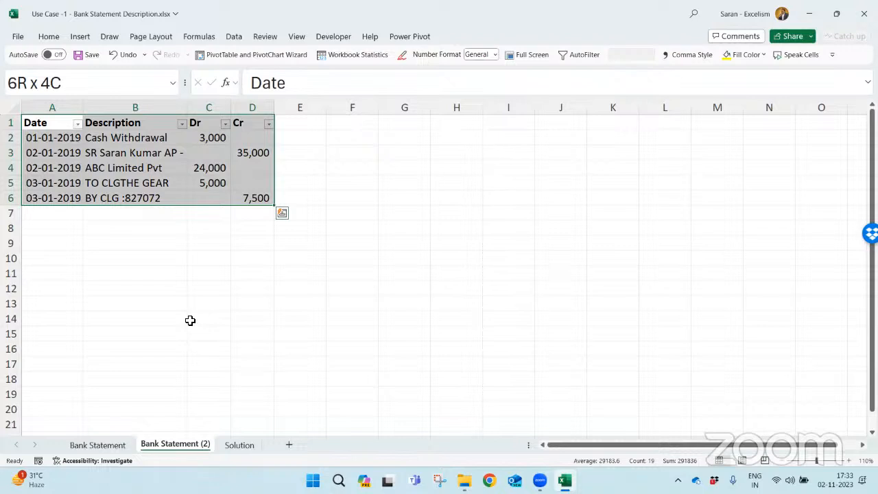
- Rename the copied bank statement sheet as Mistake
{"action": "key", "text": "alt+h"}
{"action": "type", "text": "or"}
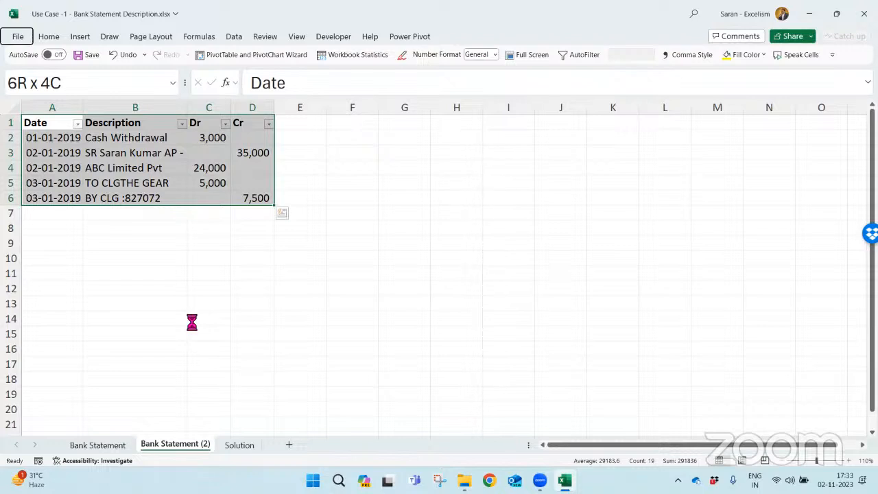
{"action": "type", "text": "Mistake"}
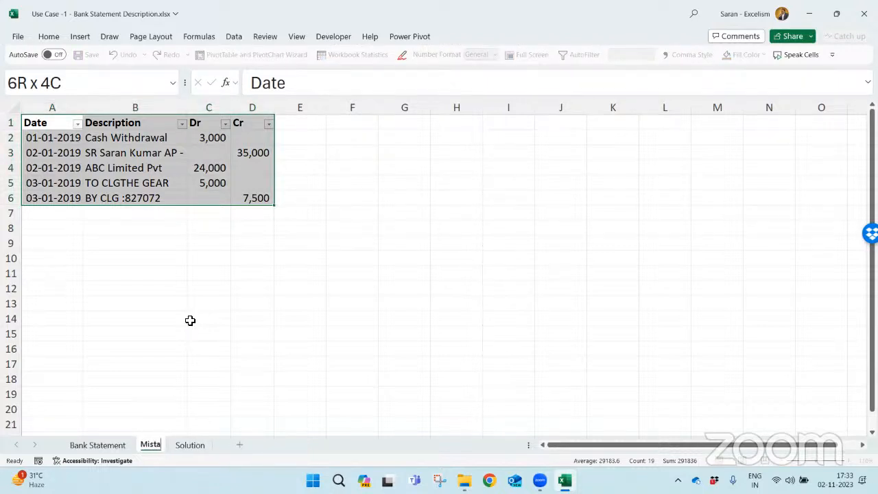
{"action": "key", "text": "Return"}
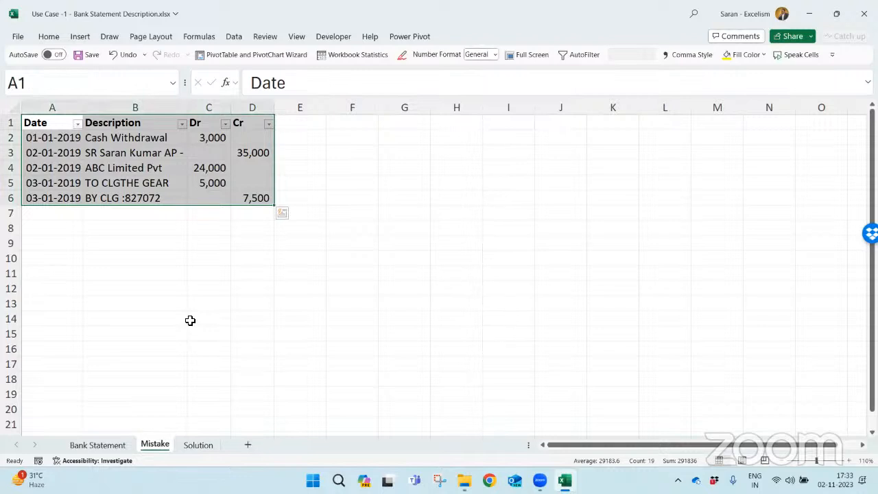
- Examine the continuation lines of the descriptions in B3, B5:B6, B8:B10 and B13 on the Bank Statement sheet
{"action": "left_click", "coordinate": [121, 444]}
{"action": "left_click", "coordinate": [153, 151]}
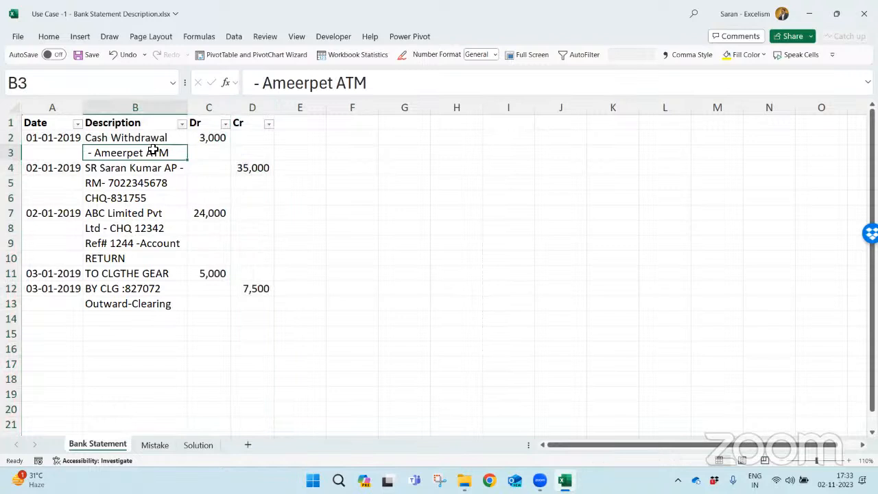
{"action": "left_click_drag", "start_coordinate": [137, 183], "coordinate": [137, 193]}
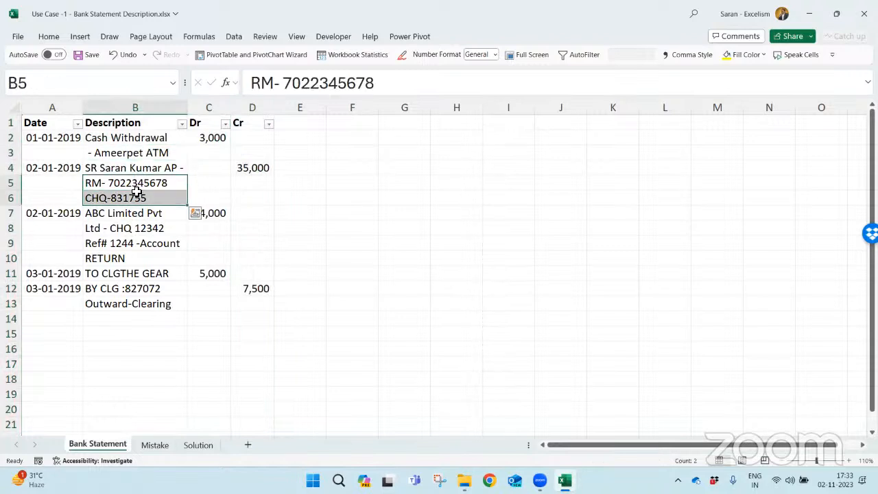
{"action": "left_click_drag", "start_coordinate": [128, 227], "coordinate": [127, 259]}
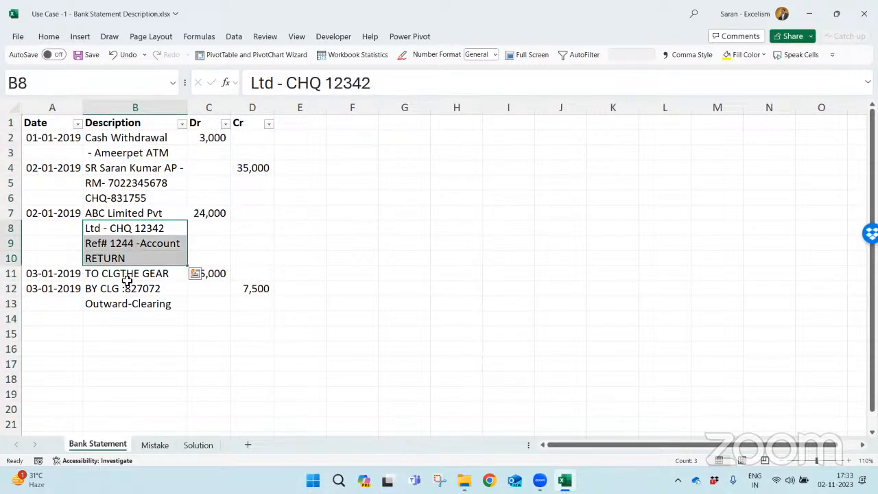
{"action": "left_click", "coordinate": [146, 303]}
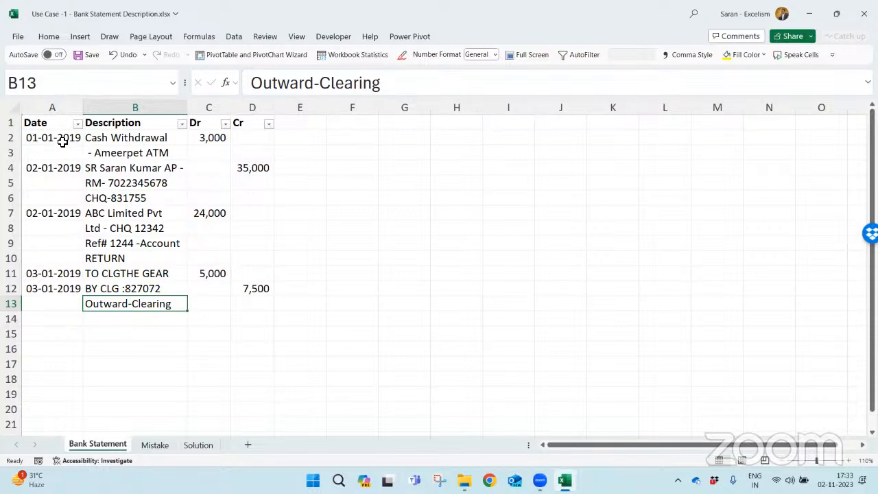
- Examine the row groups of the multi-line transactions and the Description column on the Bank Statement sheet
{"action": "left_click_drag", "start_coordinate": [61, 142], "coordinate": [272, 160]}
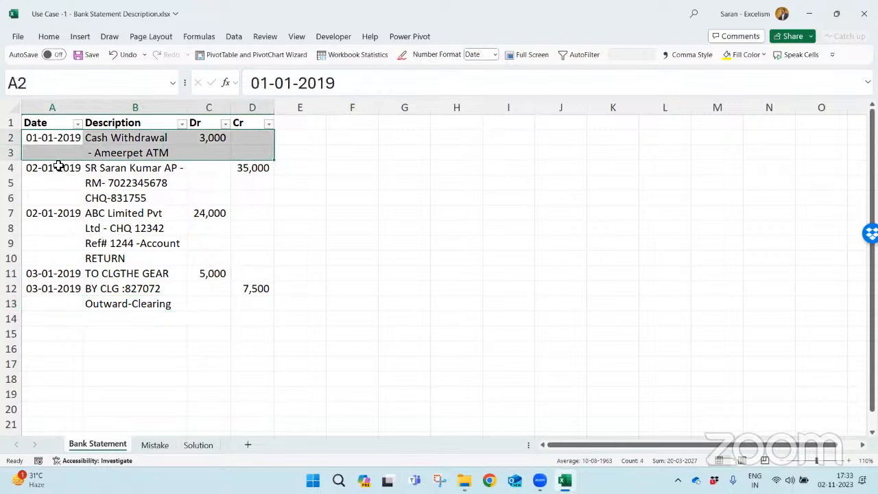
{"action": "left_click_drag", "start_coordinate": [58, 168], "coordinate": [265, 197]}
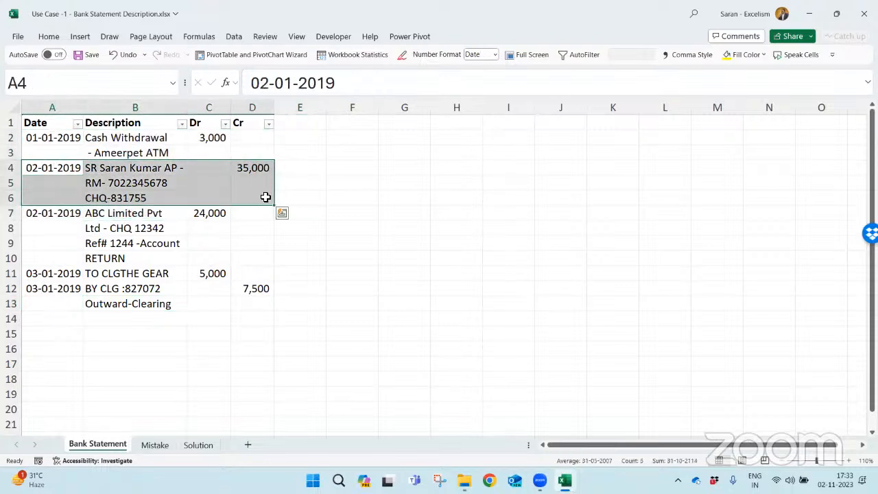
{"action": "left_click_drag", "start_coordinate": [76, 216], "coordinate": [249, 255]}
{"action": "left_click_drag", "start_coordinate": [39, 288], "coordinate": [253, 299]}
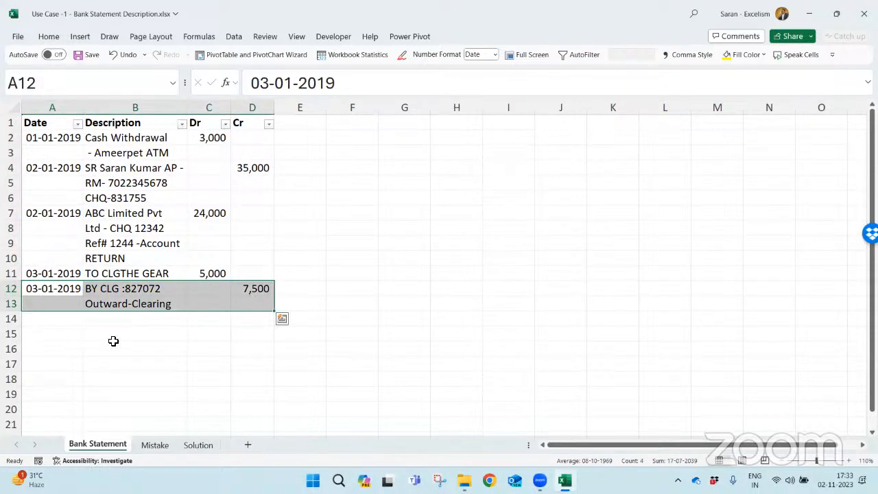
{"action": "left_click", "coordinate": [127, 114]}
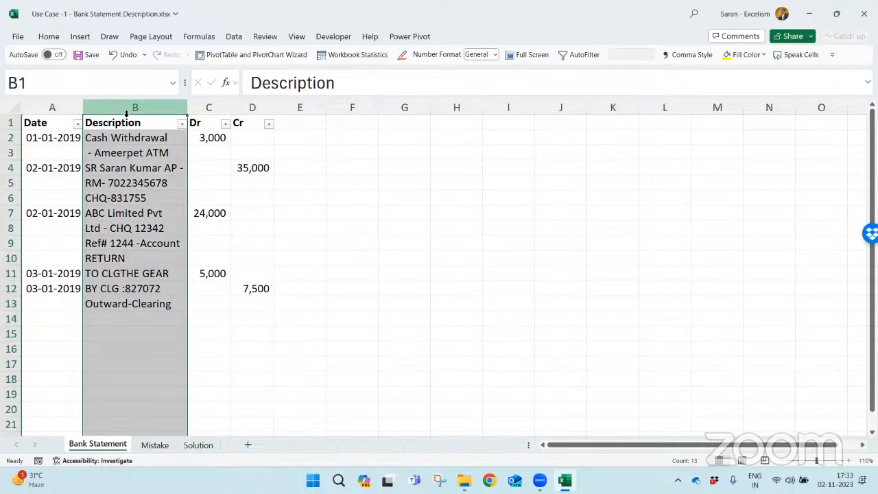
- Compare the split descriptions in column B with the combined Final Description entries in D2, D4 and D7 on the Solution sheet
{"action": "left_click", "coordinate": [199, 446]}
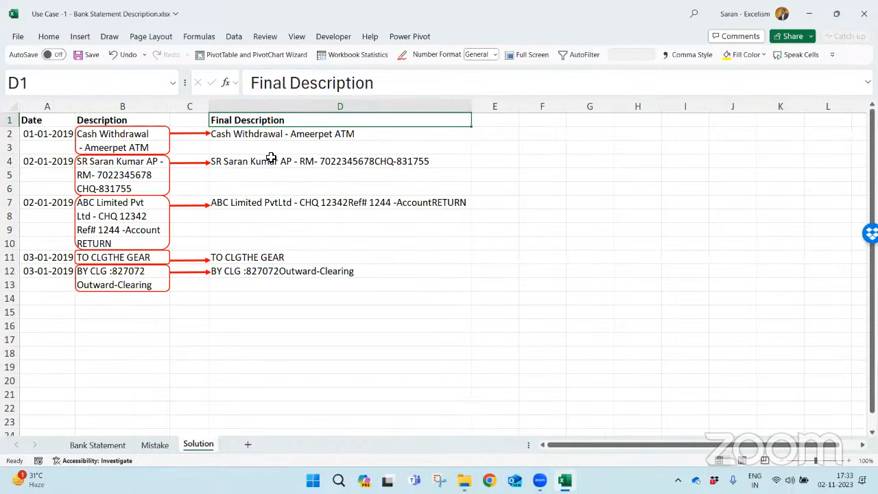
{"action": "left_click", "coordinate": [151, 134]}
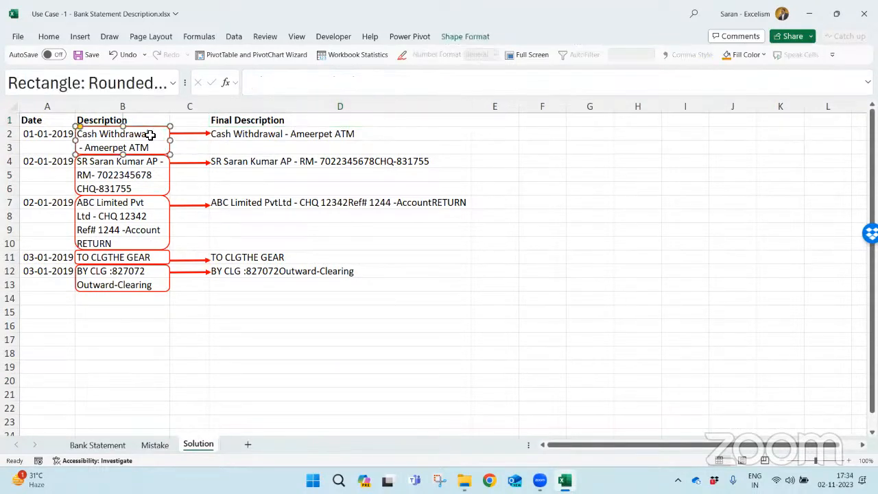
{"action": "left_click_drag", "start_coordinate": [150, 135], "coordinate": [149, 146]}
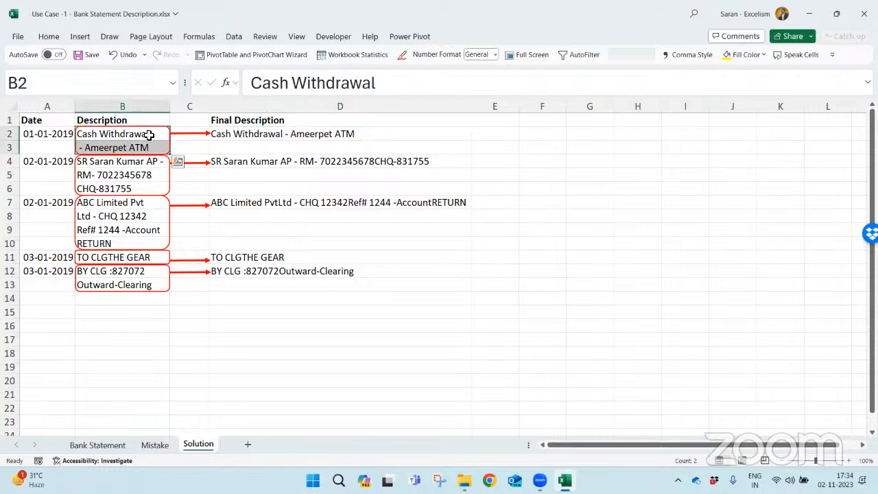
{"action": "left_click", "coordinate": [267, 135]}
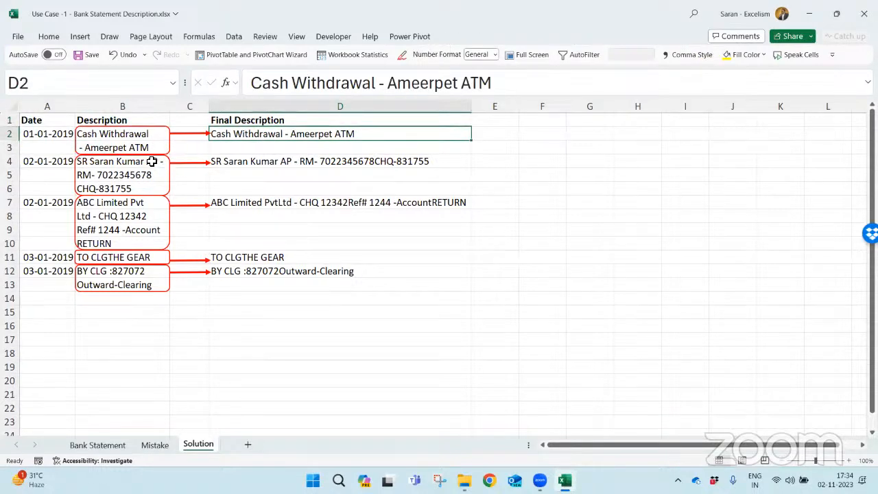
{"action": "left_click_drag", "start_coordinate": [152, 161], "coordinate": [143, 246]}
{"action": "left_click", "coordinate": [251, 163]}
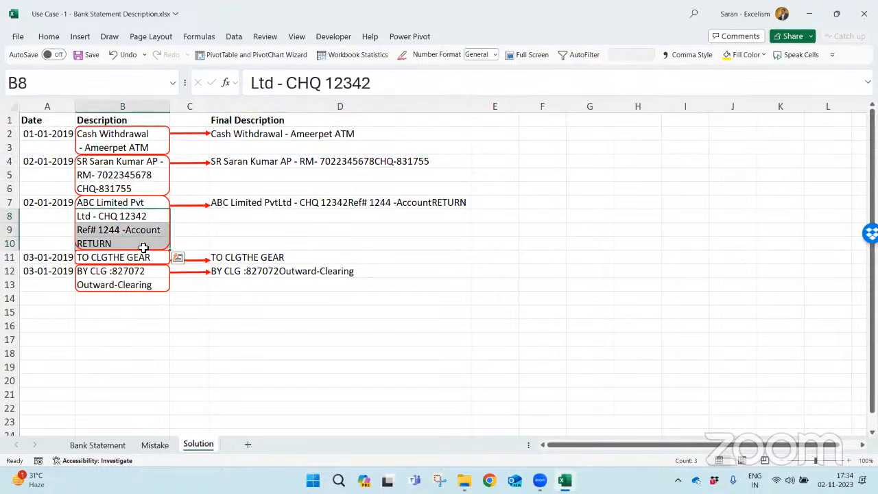
{"action": "left_click", "coordinate": [280, 202]}
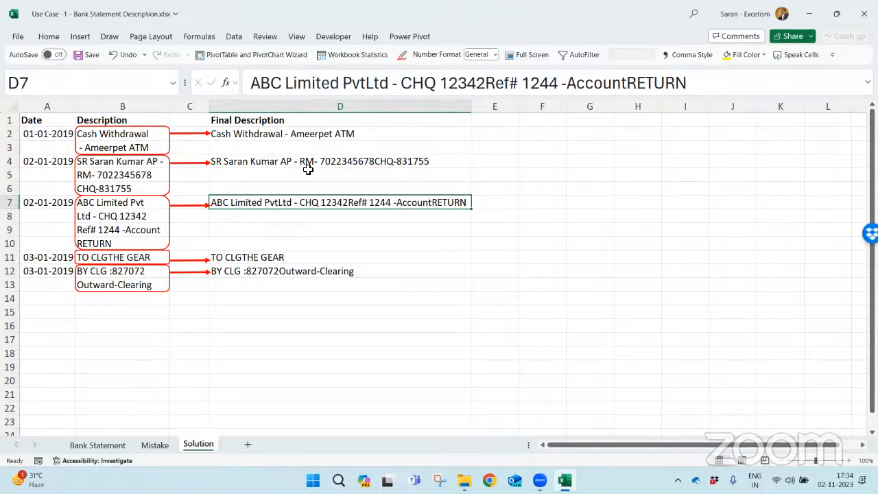
- Combine the first transaction's description lines in E2 of the Bank Statement sheet with =CONCAT(B2:B3)
{"action": "left_click", "coordinate": [113, 433]}
{"action": "left_click", "coordinate": [129, 445]}
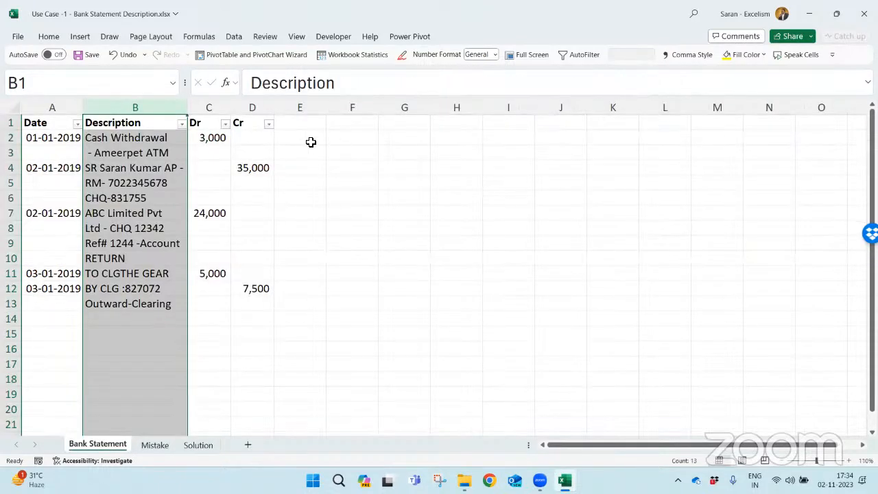
{"action": "left_click", "coordinate": [310, 141]}
{"action": "type", "text": "=conca"}
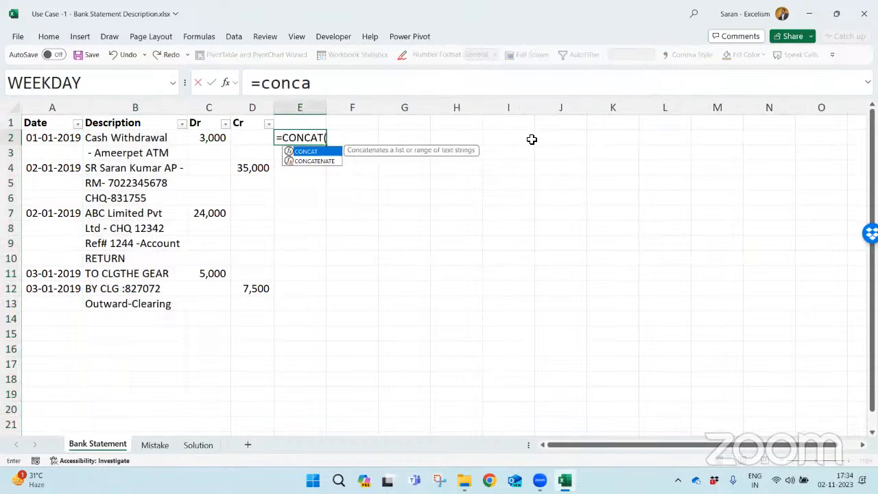
{"action": "key", "text": "Tab"}
{"action": "key", "text": "Left"}
{"action": "key", "text": "Left"}
{"action": "key", "text": "Left"}
{"action": "key", "text": "shift+Down"}
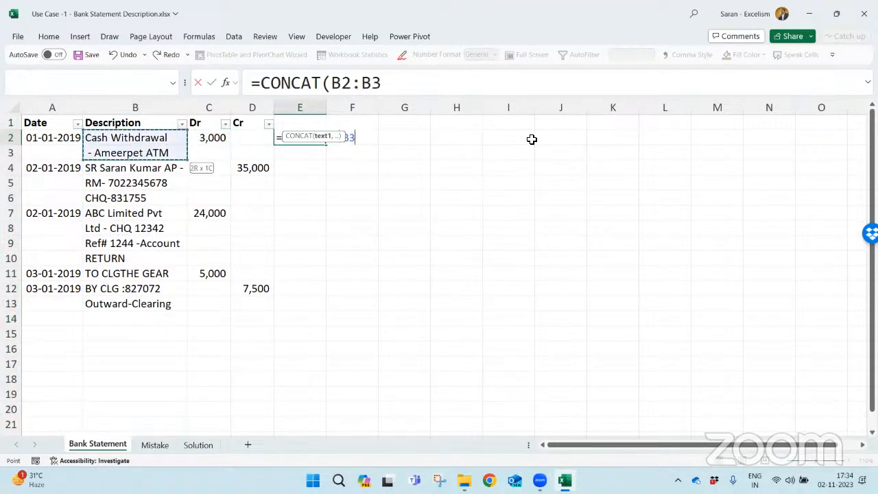
{"action": "type", "text": ")"}
{"action": "key", "text": "Return"}
- Copy the CONCAT formula from E2 into the first row of each remaining transaction: E4, E7, E11 and E12
{"action": "key", "text": "Up"}
{"action": "key", "text": "ctrl+c"}
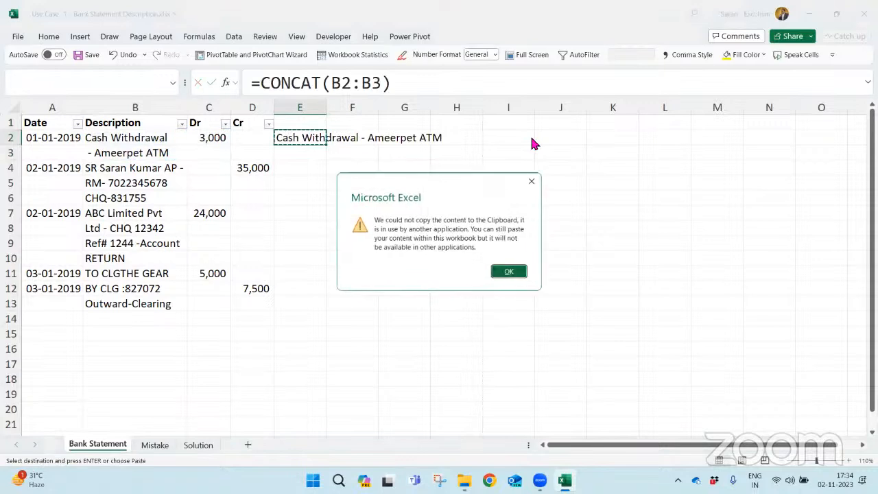
{"action": "key", "text": "Return"}
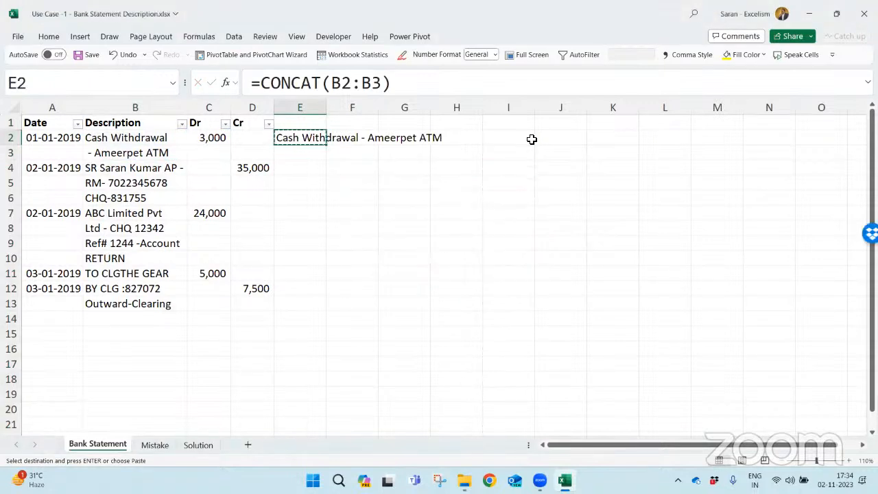
{"action": "key", "text": "Down"}
{"action": "key", "text": "Down"}
{"action": "key", "text": "Return"}
{"action": "key", "text": "ctrl+c"}
{"action": "key", "text": "Down"}
{"action": "key", "text": "Down"}
{"action": "key", "text": "Down"}
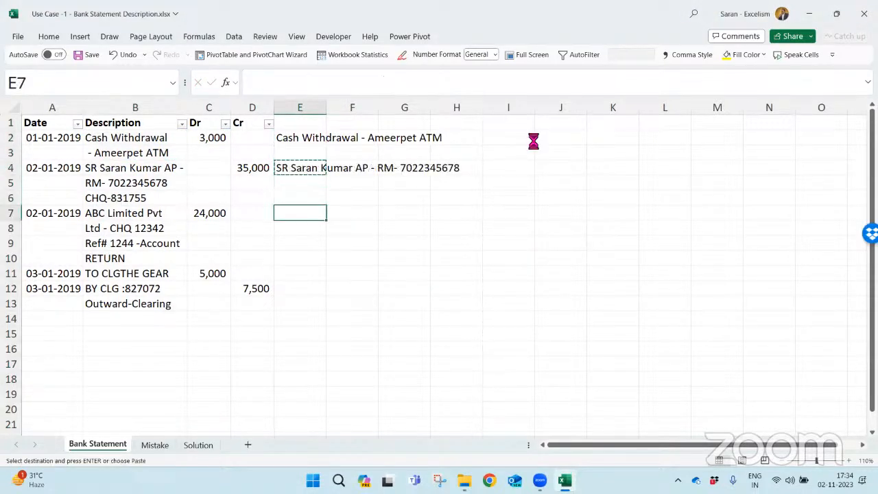
{"action": "key", "text": "Return"}
{"action": "key", "text": "ctrl+c"}
{"action": "key", "text": "Down"}
{"action": "key", "text": "Down"}
{"action": "key", "text": "Down"}
{"action": "key", "text": "Down"}
{"action": "key", "text": "Return"}
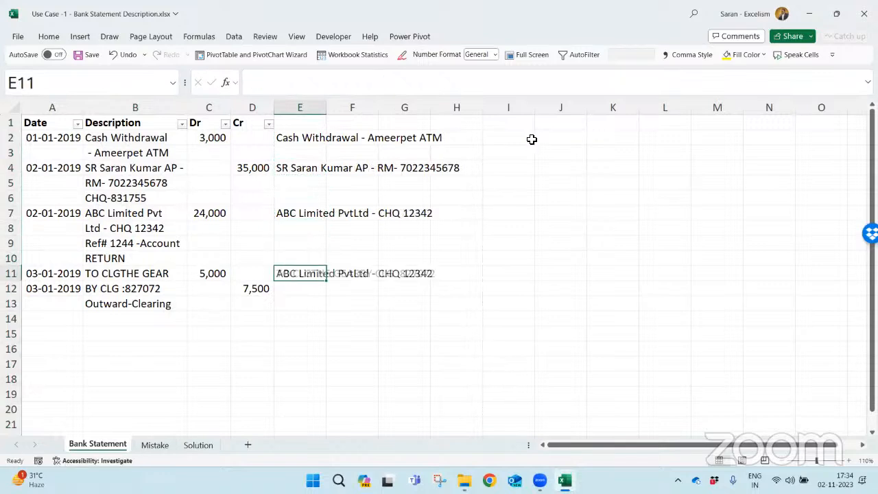
{"action": "key", "text": "ctrl+c"}
{"action": "key", "text": "Down"}
{"action": "key", "text": "Return"}
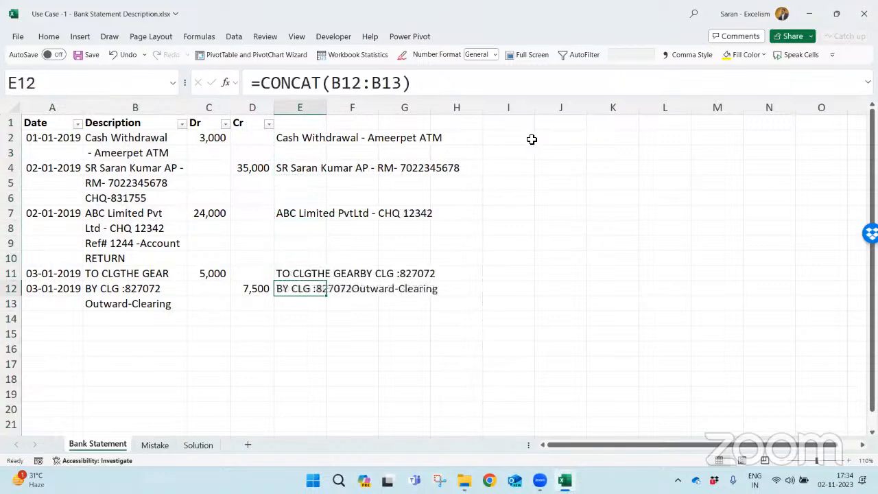
- Check the range in E2's CONCAT formula and extend the range in E4 to B4:B6
{"action": "left_click", "coordinate": [309, 138]}
{"action": "double_click", "coordinate": [314, 140]}
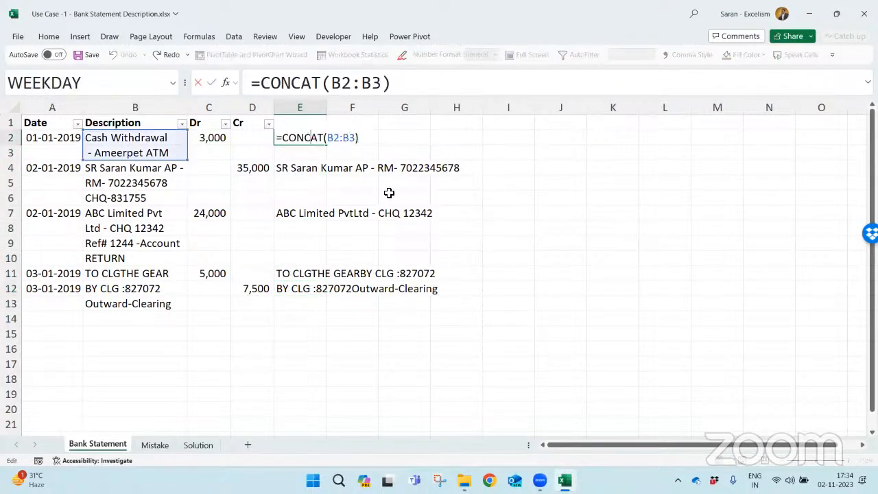
{"action": "key", "text": "Return"}
{"action": "key", "text": "Down"}
{"action": "key", "text": "F2"}
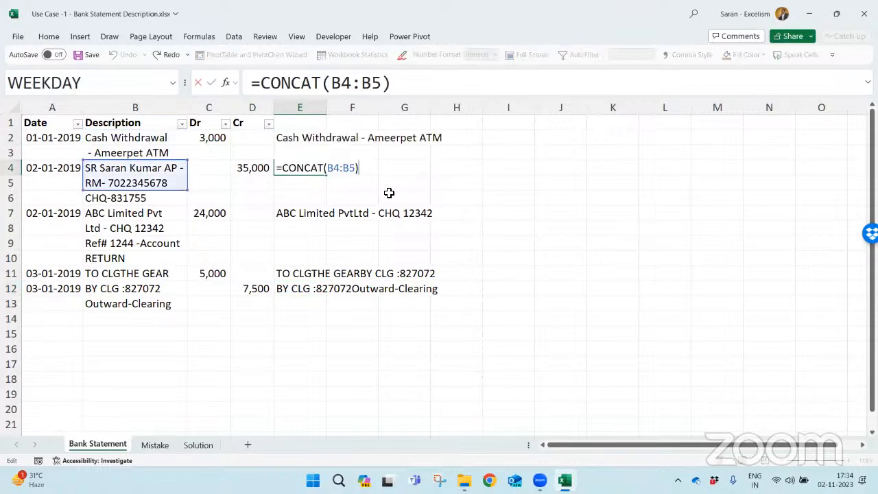
{"action": "left_click_drag", "start_coordinate": [188, 191], "coordinate": [190, 202]}
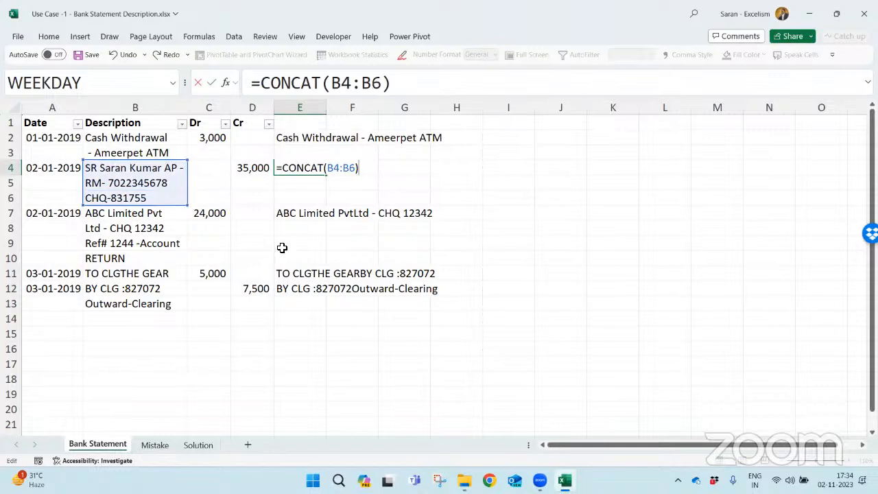
{"action": "key", "text": "Return"}
- Extend the CONCAT range in E7 to B7:B10
{"action": "key", "text": "Down"}
{"action": "key", "text": "Down"}
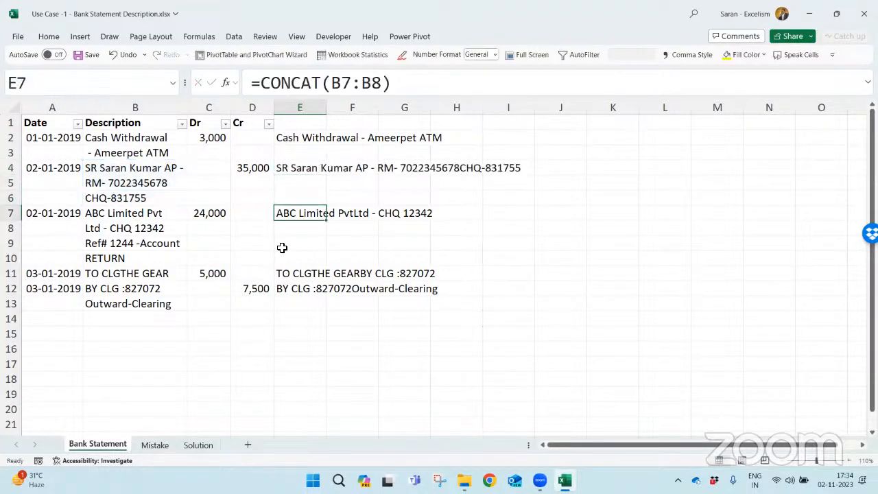
{"action": "key", "text": "F2"}
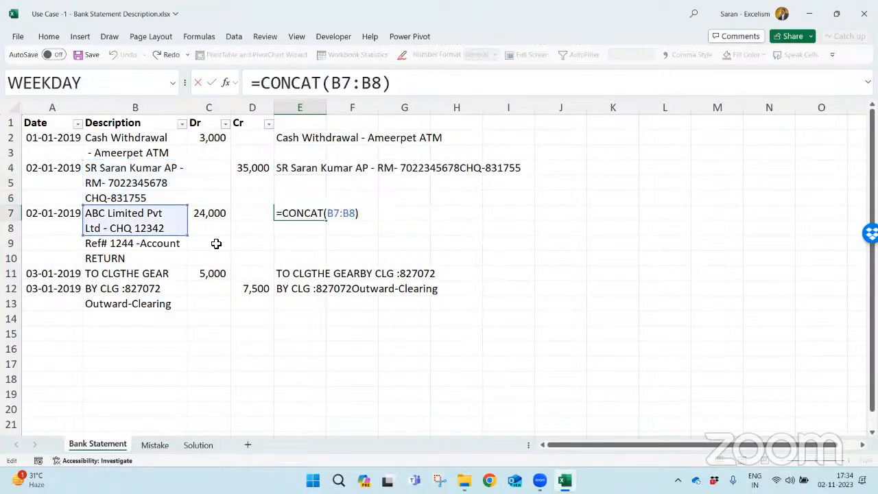
{"action": "left_click_drag", "start_coordinate": [190, 235], "coordinate": [183, 263]}
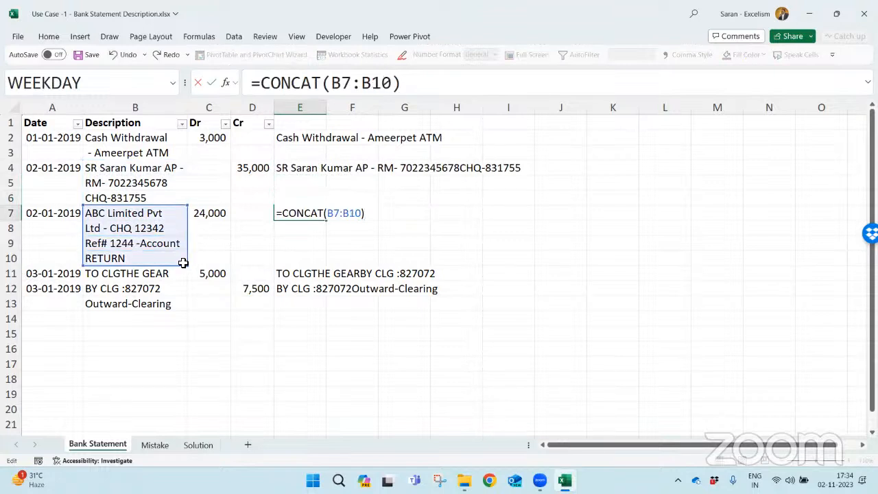
{"action": "key", "text": "Return"}
- Reduce the CONCAT range in E11 to the single cell B11
{"action": "key", "text": "Down"}
{"action": "key", "text": "Down"}
{"action": "key", "text": "Down"}
{"action": "key", "text": "F2"}
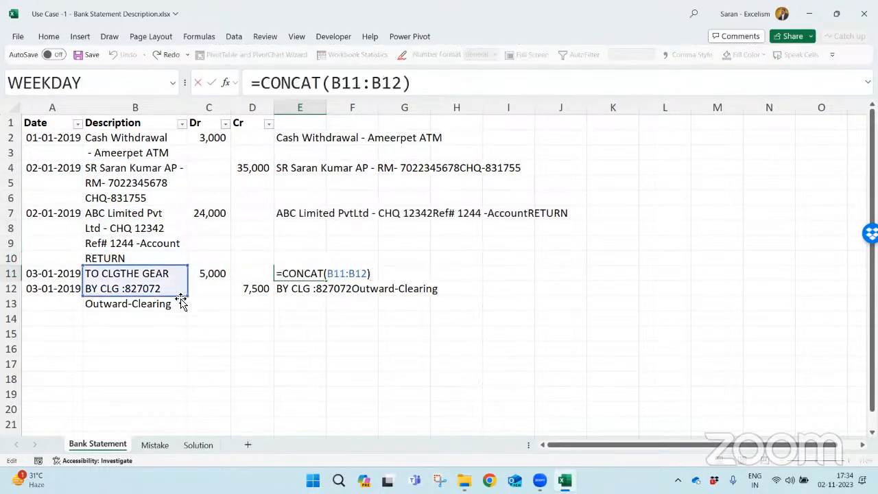
{"action": "left_click_drag", "start_coordinate": [185, 296], "coordinate": [185, 286]}
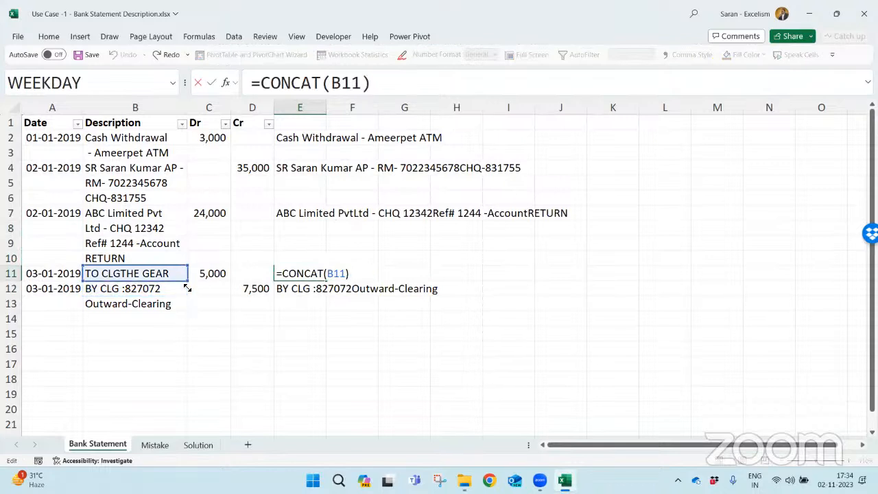
{"action": "key", "text": "Return"}
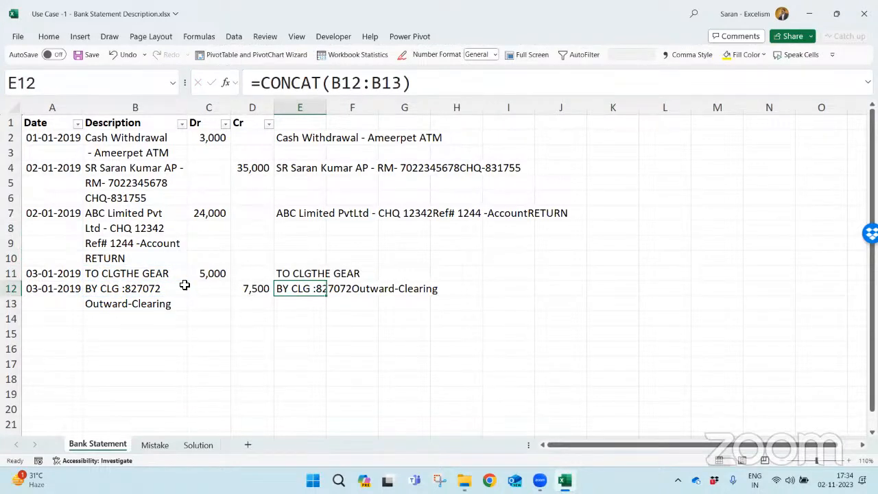
- Undo the range change in E11 and clear the contents of column E
{"action": "key", "text": "Up"}
{"action": "key", "text": "ctrl+z"}
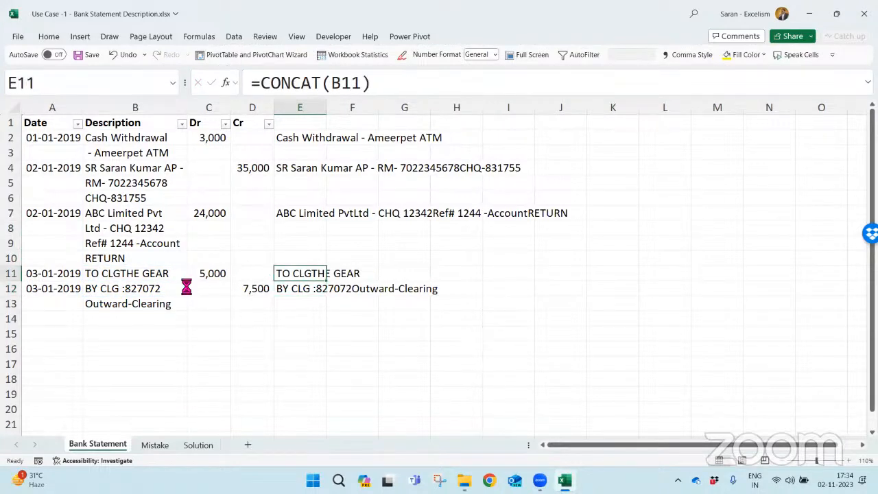
{"action": "key", "text": "ctrl+space"}
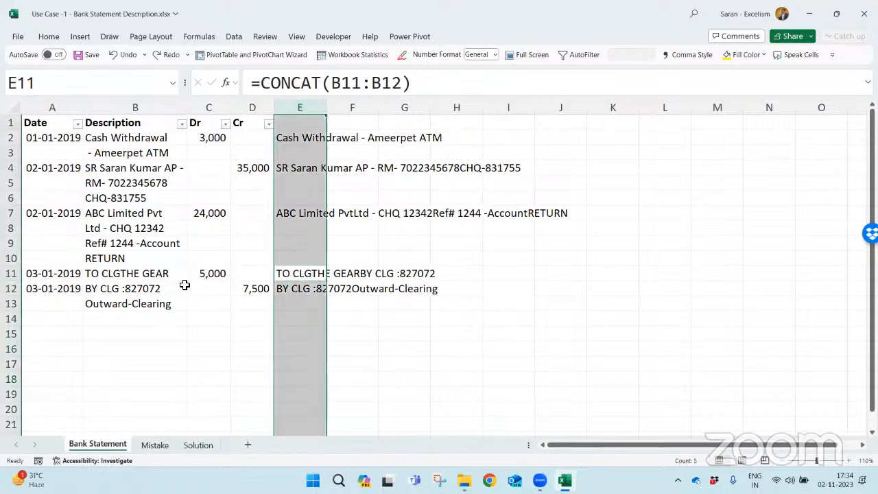
{"action": "key", "text": "Delete"}
{"action": "key", "text": "ctrl+Down"}
{"action": "key", "text": "ctrl+Up"}
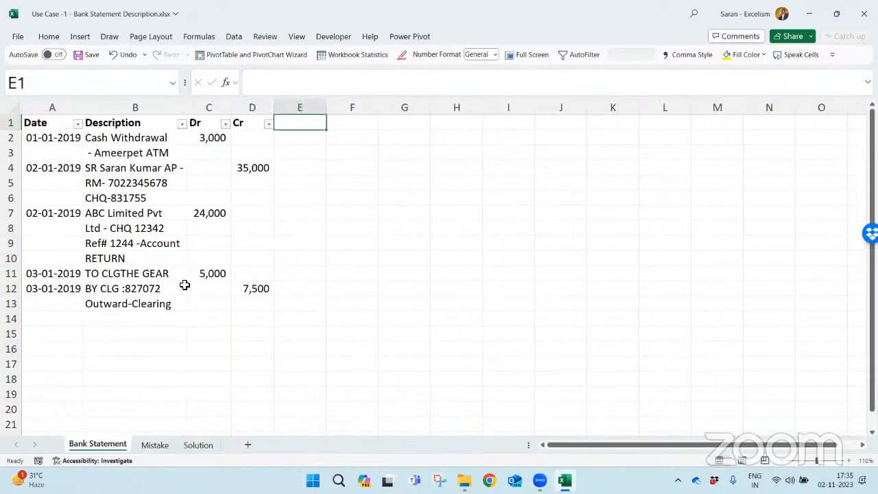
- Undo the clearing of column E and return to cell E2
{"action": "key", "text": "ctrl+z"}
{"action": "key", "text": "Down"}
{"action": "key", "text": "Up"}
{"action": "key", "text": "Up"}
{"action": "key", "text": "Up"}
{"action": "key", "text": "Up"}
{"action": "key", "text": "Up"}
{"action": "key", "text": "Up"}
{"action": "key", "text": "Up"}
{"action": "key", "text": "Up"}
{"action": "key", "text": "Up"}
{"action": "key", "text": "Up"}
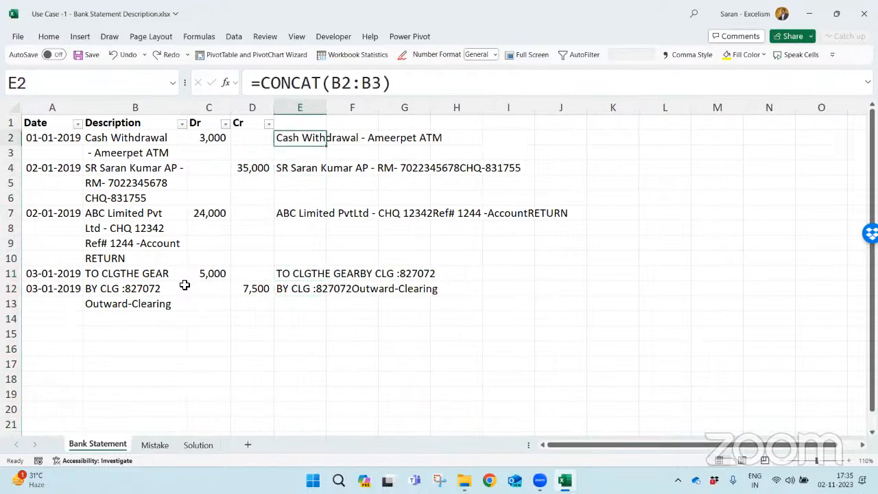
- Inspect the B2:B3 range inside E2's CONCAT formula and clear all contents of column E
{"action": "key", "text": "F2"}
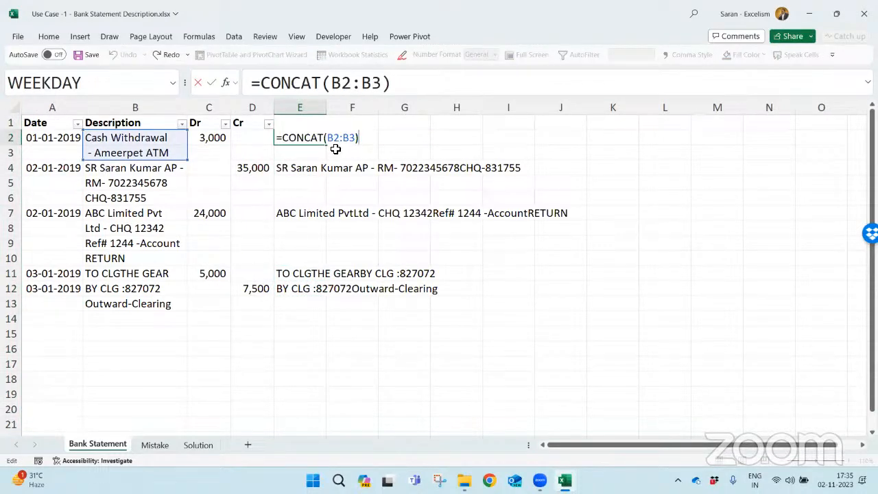
{"action": "left_click_drag", "start_coordinate": [328, 138], "coordinate": [357, 141]}
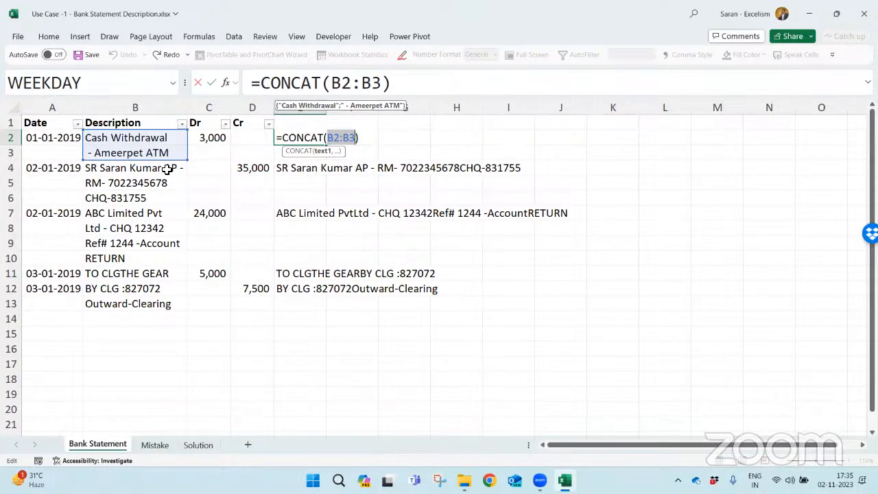
{"action": "key", "text": "ctrl+Return"}
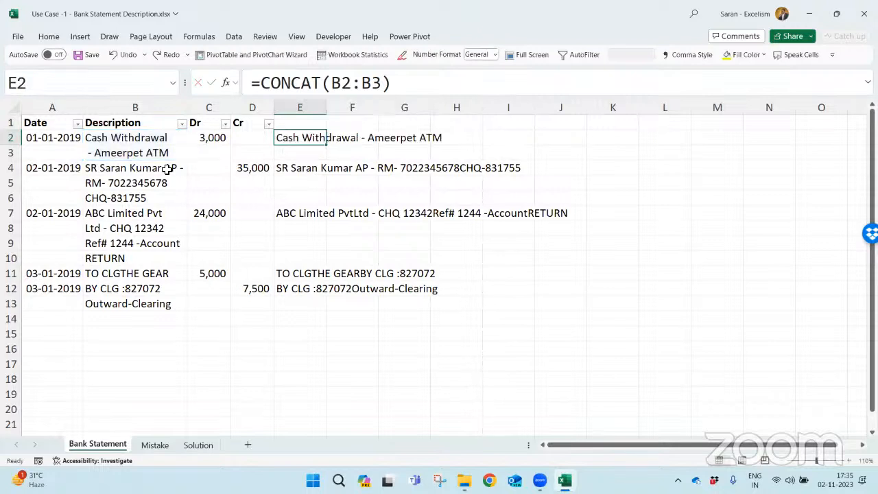
{"action": "key", "text": "ctrl+space"}
{"action": "key", "text": "Delete"}
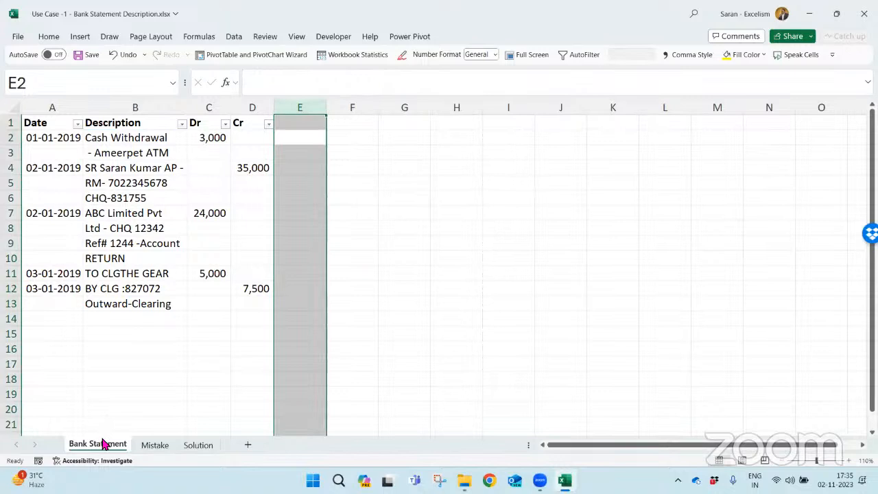
- Duplicate the Bank Statement sheet, place the copy between Mistake and Solution, and rename it Steps
{"action": "left_click_drag", "start_coordinate": [103, 444], "coordinate": [181, 445]}
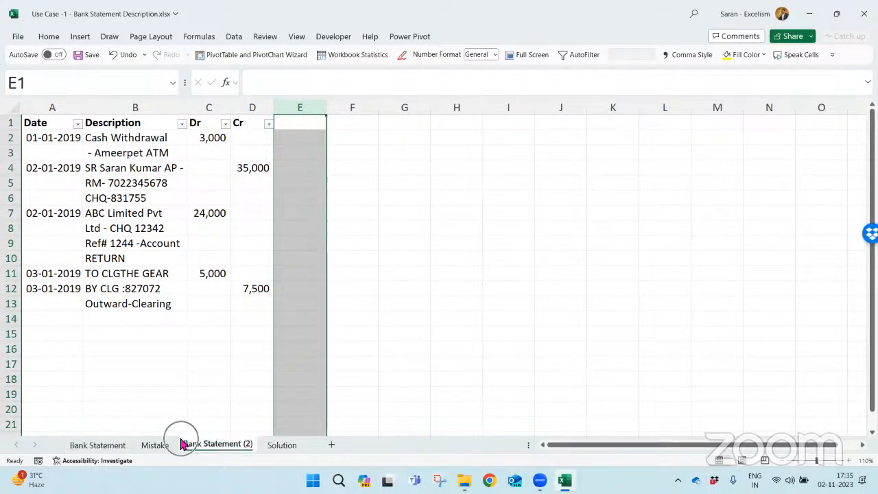
{"action": "type", "text": "Steps"}
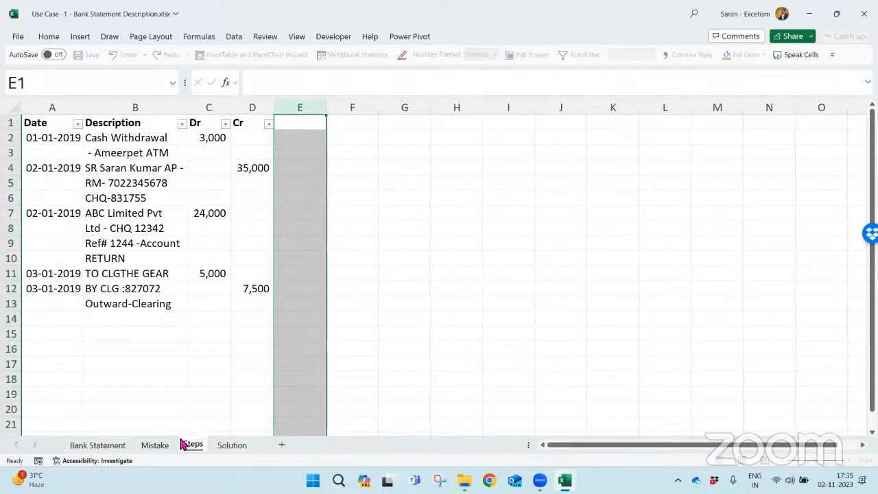
{"action": "key", "text": "Return"}
- Insert a blank row above the header row and enter Step1 in E1
{"action": "left_click", "coordinate": [297, 133]}
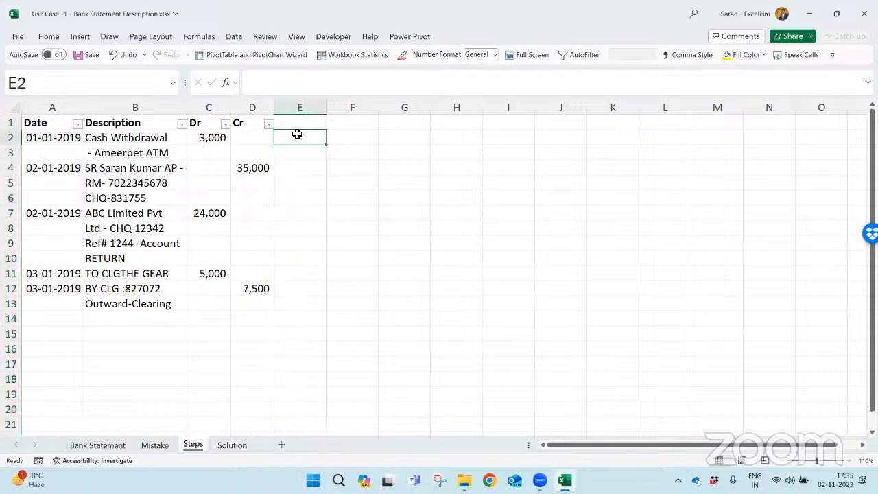
{"action": "key", "text": "Up"}
{"action": "key", "text": "shift+space"}
{"action": "key", "text": "ctrl+shift+plus"}
{"action": "type", "text": "Steps"}
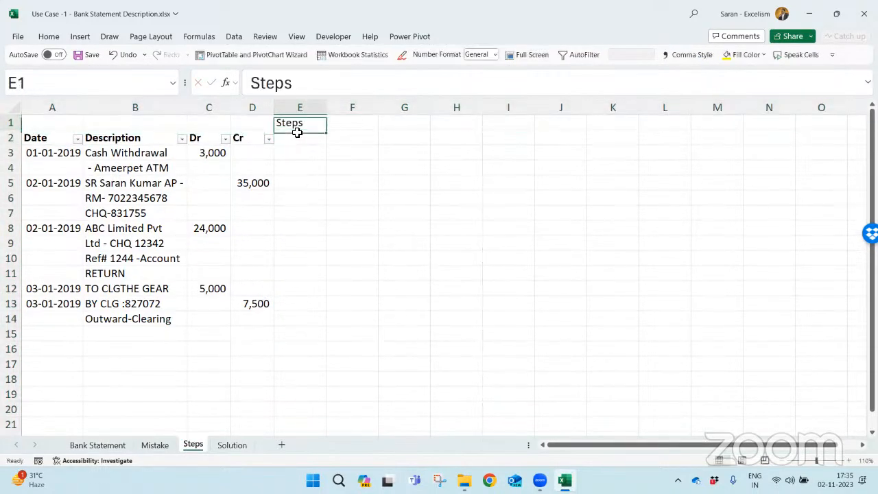
{"action": "key", "text": "BackSpace"}
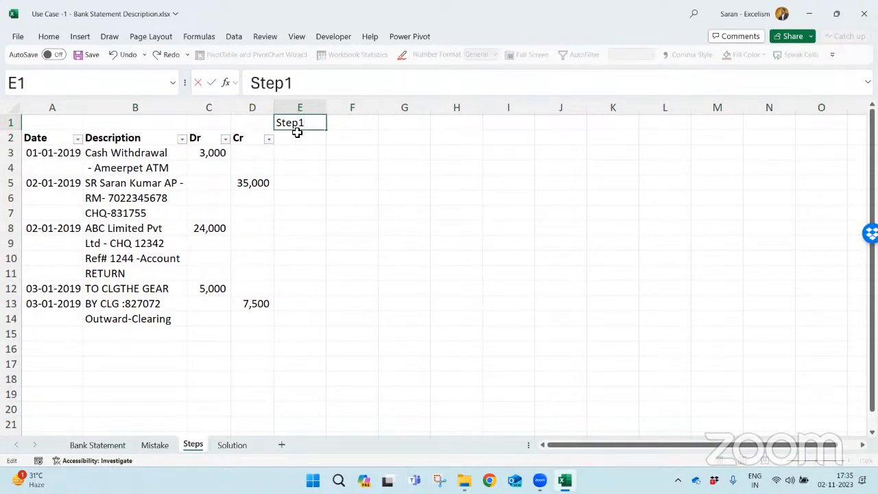
{"action": "key", "text": "Return"}
{"action": "key", "text": "Up"}
{"action": "key", "text": "ctrl+c"}
{"action": "key", "text": "Down"}
{"action": "key", "text": "Down"}
{"action": "key", "text": "Down"}
{"action": "key", "text": "Down"}
{"action": "key", "text": "Down"}
{"action": "key", "text": "Down"}
{"action": "key", "text": "Down"}
{"action": "key", "text": "Down"}
{"action": "key", "text": "Down"}
{"action": "key", "text": "Down"}
{"action": "key", "text": "Down"}
{"action": "key", "text": "Down"}
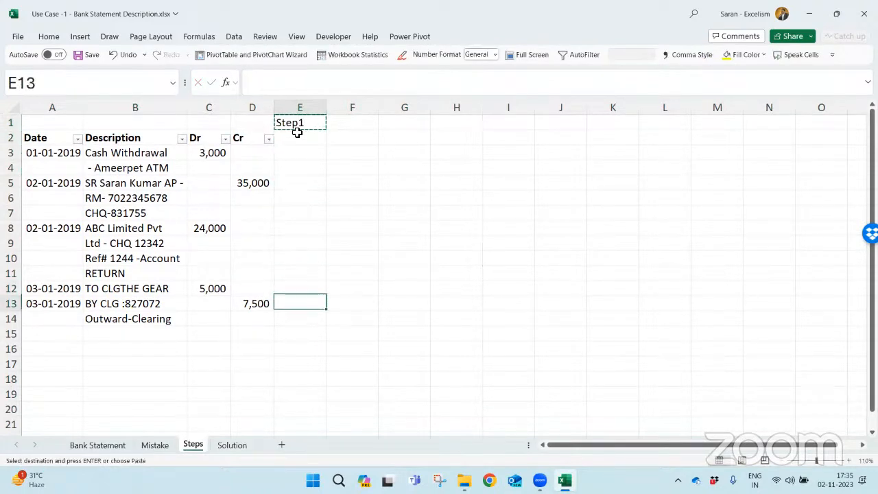
{"action": "key", "text": "Down"}
{"action": "key", "text": "Down"}
{"action": "key", "text": "Up"}
{"action": "key", "text": "Up"}
{"action": "key", "text": "Up"}
{"action": "key", "text": "Up"}
{"action": "key", "text": "Up"}
{"action": "key", "text": "Up"}
{"action": "key", "text": "Up"}
{"action": "key", "text": "Up"}
{"action": "key", "text": "Up"}
{"action": "key", "text": "Up"}
{"action": "key", "text": "Up"}
{"action": "key", "text": "Up"}
{"action": "key", "text": "Up"}
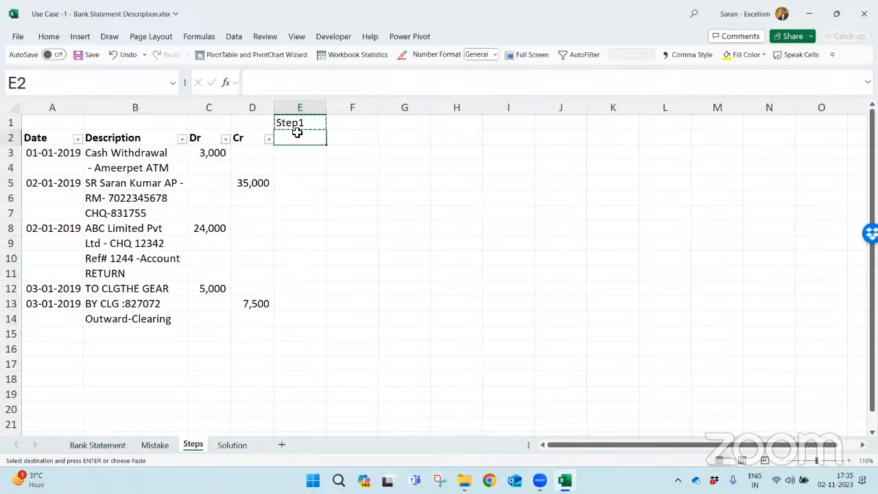
{"action": "key", "text": "shift+space"}
{"action": "key", "text": "ctrl+shift+plus"}
{"action": "key", "text": "ctrl+shift+plus"}
{"action": "key", "text": "ctrl+shift+plus"}
{"action": "key", "text": "ctrl+shift+plus"}
{"action": "key", "text": "ctrl+z"}
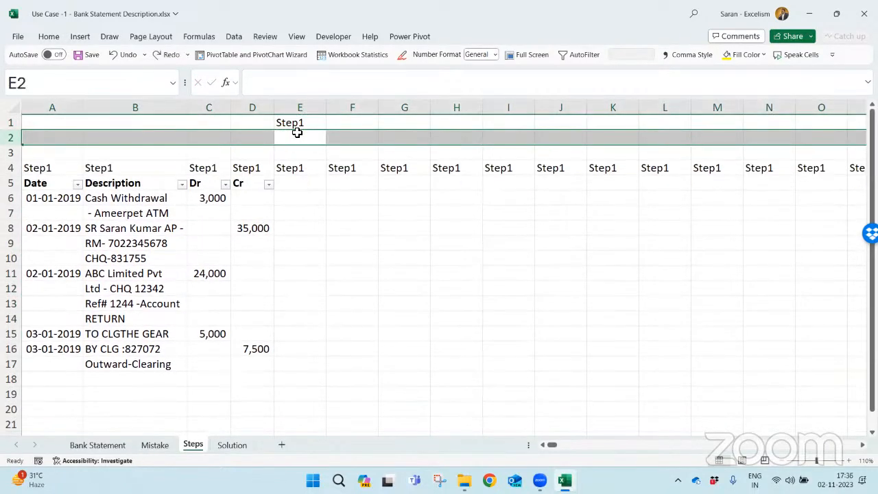
{"action": "key", "text": "ctrl+z"}
{"action": "key", "text": "ctrl+z"}
{"action": "key", "text": "ctrl+z"}
{"action": "key", "text": "Up"}
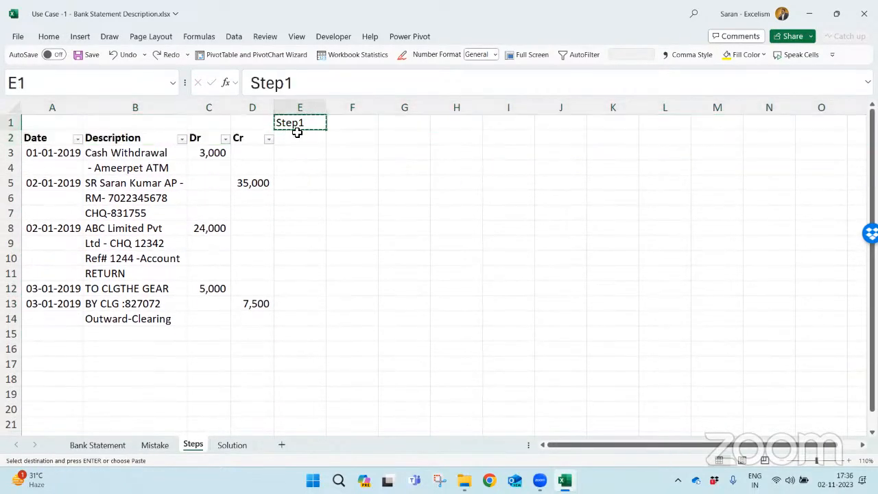
{"action": "key", "text": "Escape"}
- Insert four blank rows between the Step1 label row and the table's header row
{"action": "key", "text": "Down"}
{"action": "key", "text": "shift+space"}
{"action": "key", "text": "ctrl+shift+plus"}
{"action": "key", "text": "ctrl+shift+plus"}
{"action": "key", "text": "ctrl+shift+plus"}
{"action": "key", "text": "ctrl+shift+plus"}
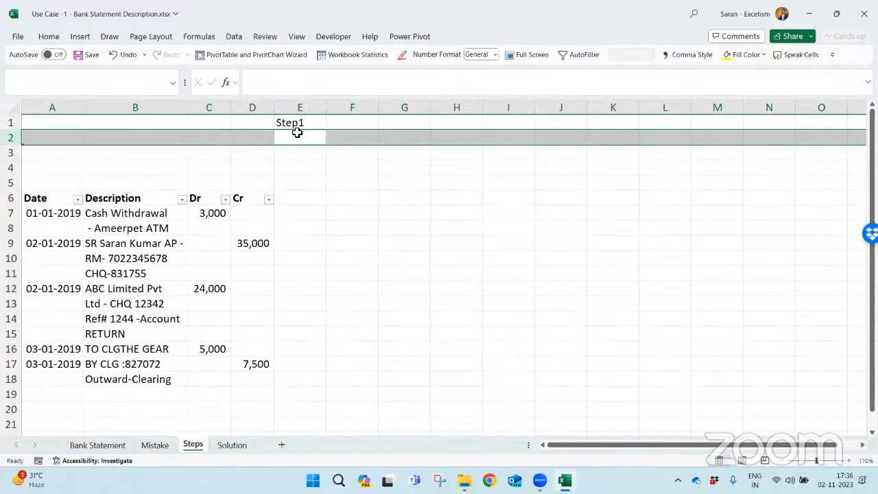
{"action": "key", "text": "Up"}
{"action": "key", "text": "Right"}
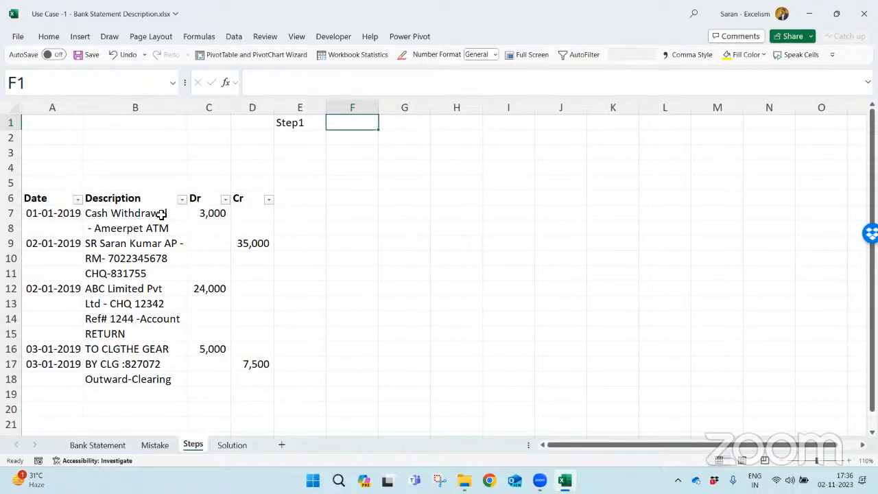
- Examine how the first two transactions' descriptions in column B are split across several rows
{"action": "left_click_drag", "start_coordinate": [161, 214], "coordinate": [160, 226]}
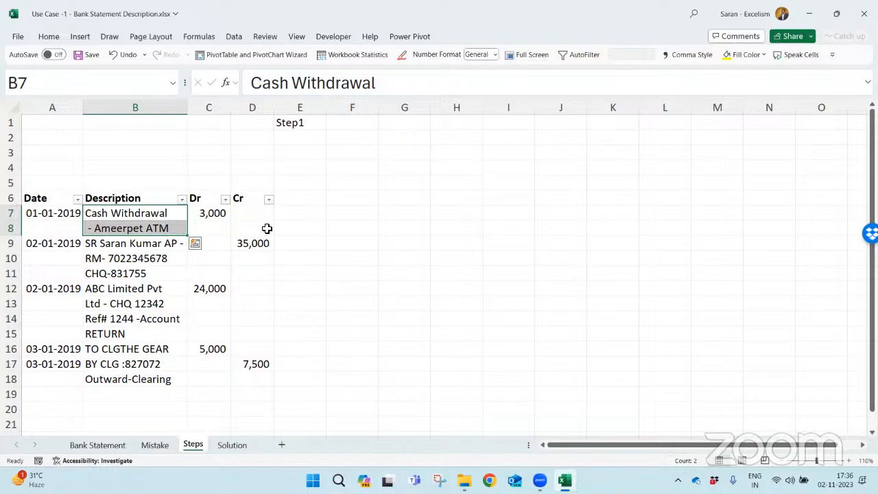
{"action": "left_click_drag", "start_coordinate": [57, 213], "coordinate": [265, 222]}
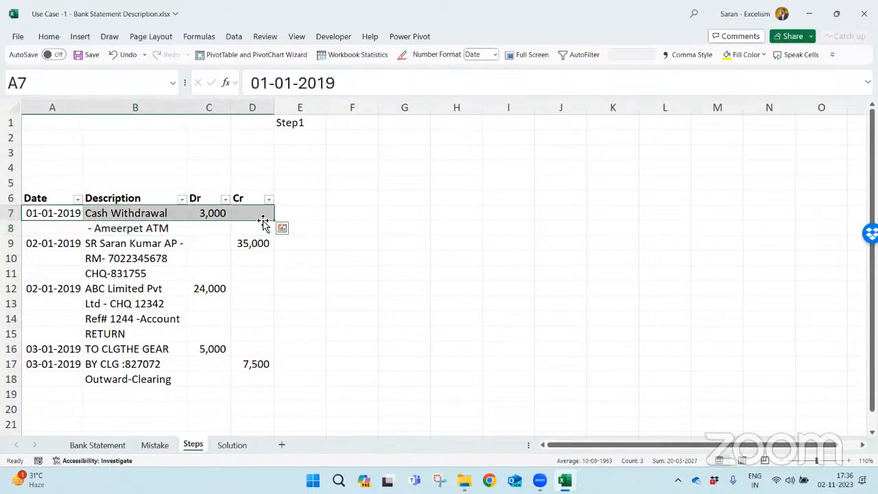
{"action": "left_click", "coordinate": [152, 219]}
{"action": "left_click_drag", "start_coordinate": [153, 220], "coordinate": [144, 273]}
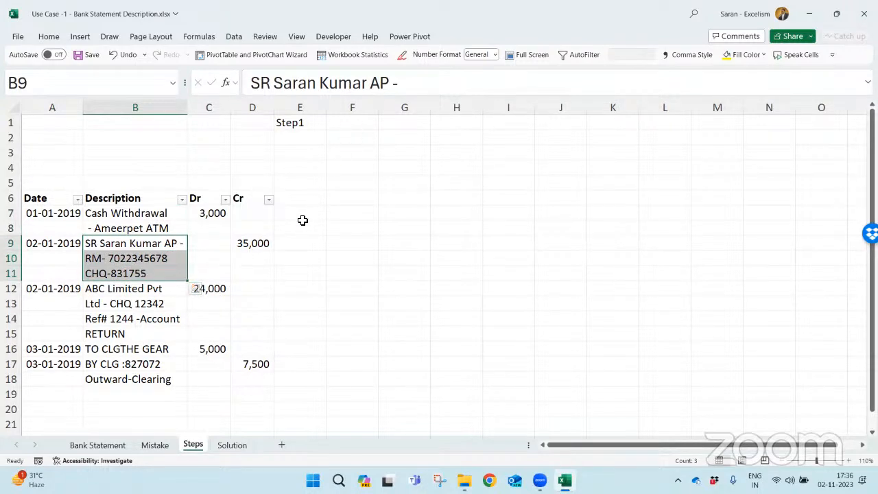
- Enter the formula =IF(A7="",E6,E6+1) in E7 to number each transaction by its date
{"action": "left_click", "coordinate": [302, 216]}
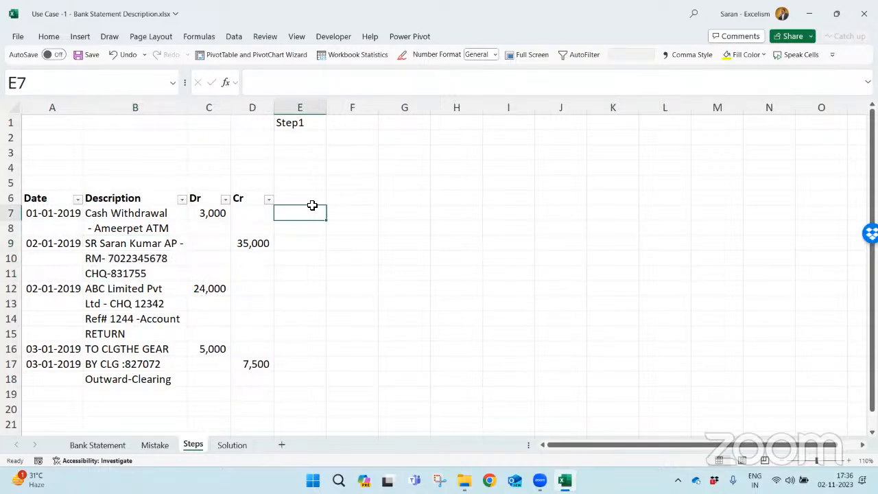
{"action": "type", "text": "=if"}
{"action": "key", "text": "Tab"}
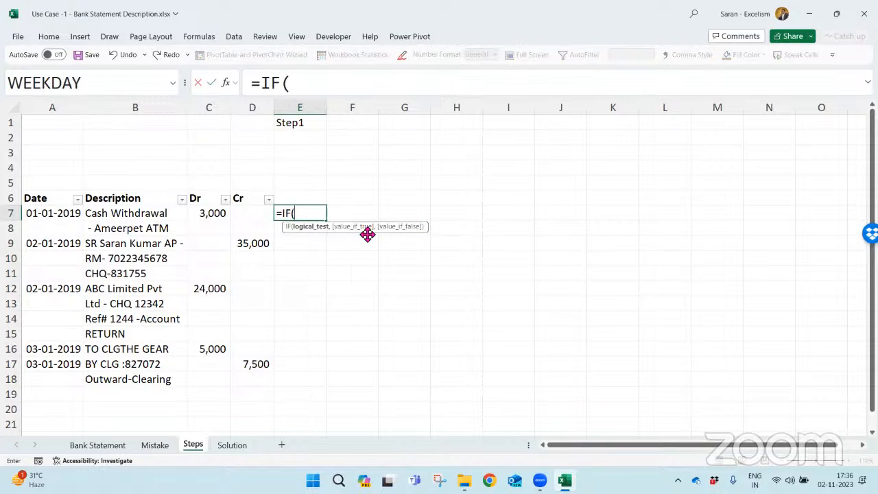
{"action": "left_click", "coordinate": [61, 213]}
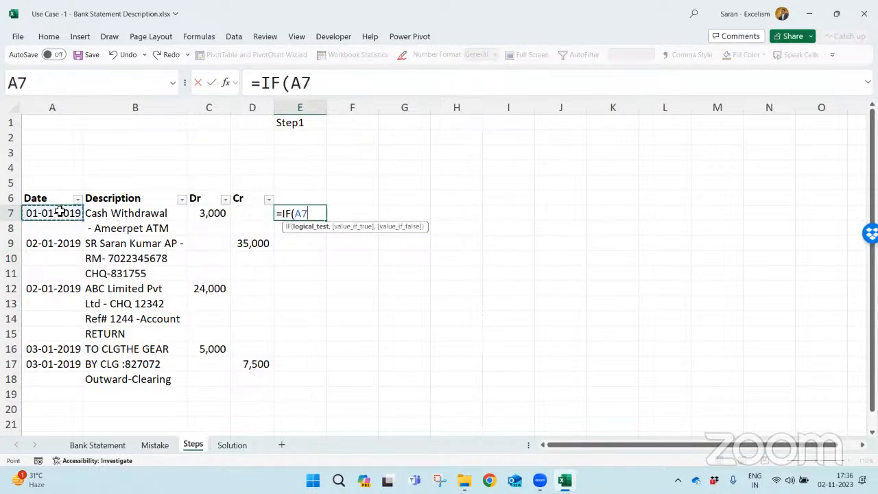
{"action": "type", "text": "=\"\","}
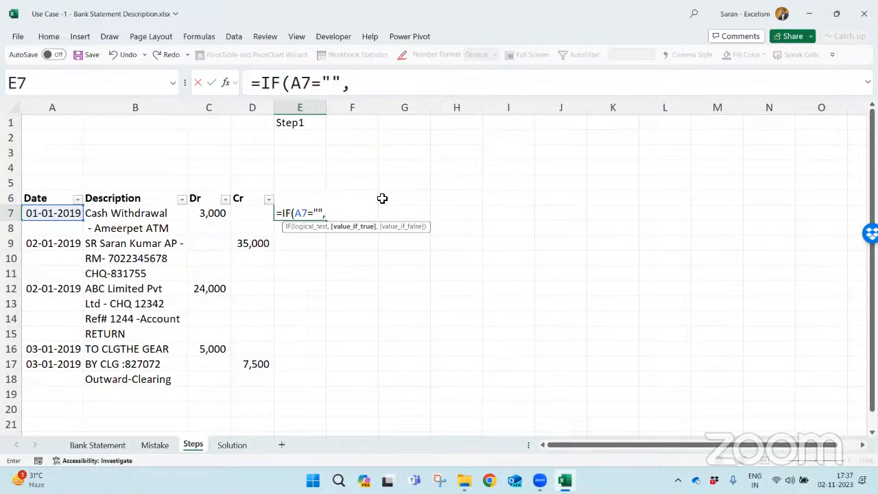
{"action": "key", "text": "F2"}
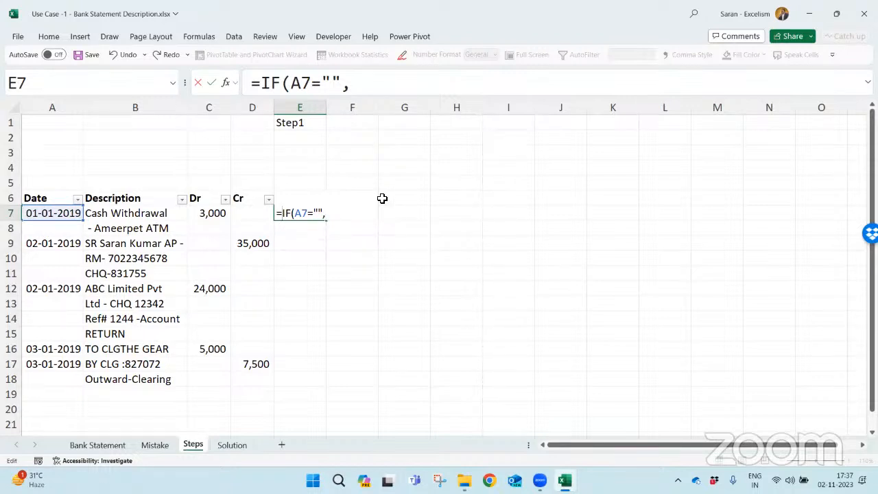
{"action": "key", "text": "F2"}
{"action": "key", "text": "Up"}
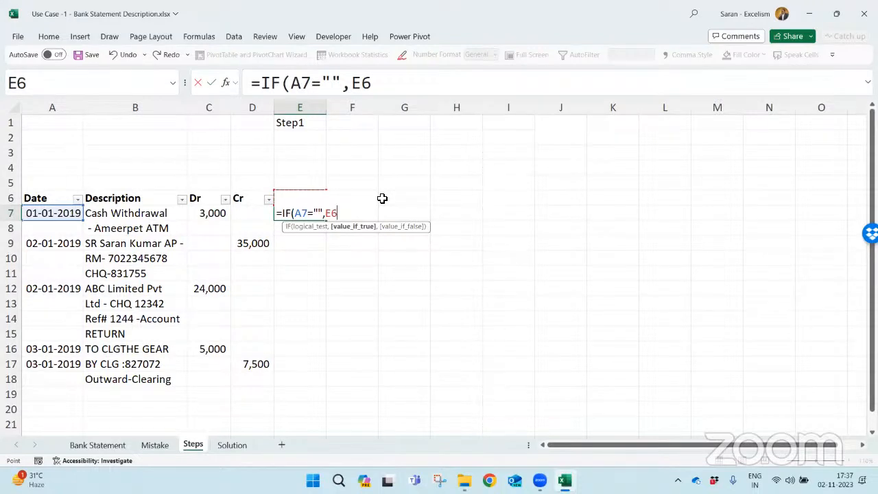
{"action": "type", "text": ","}
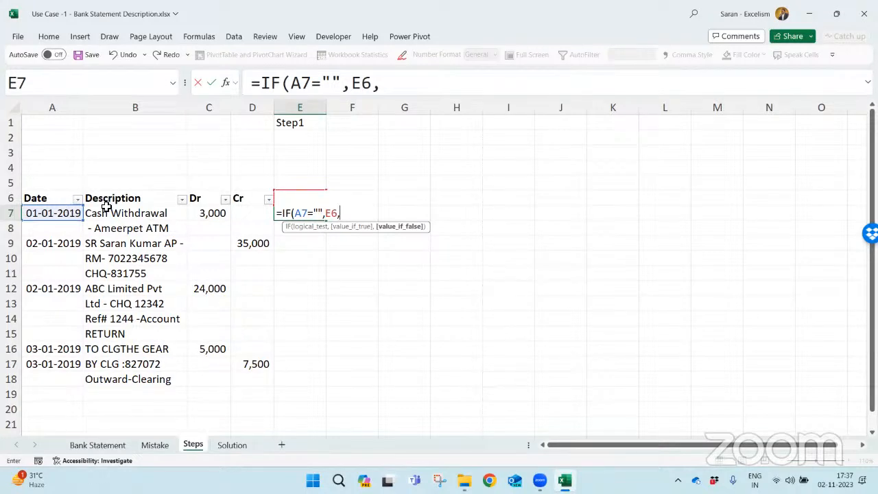
{"action": "key", "text": "Up"}
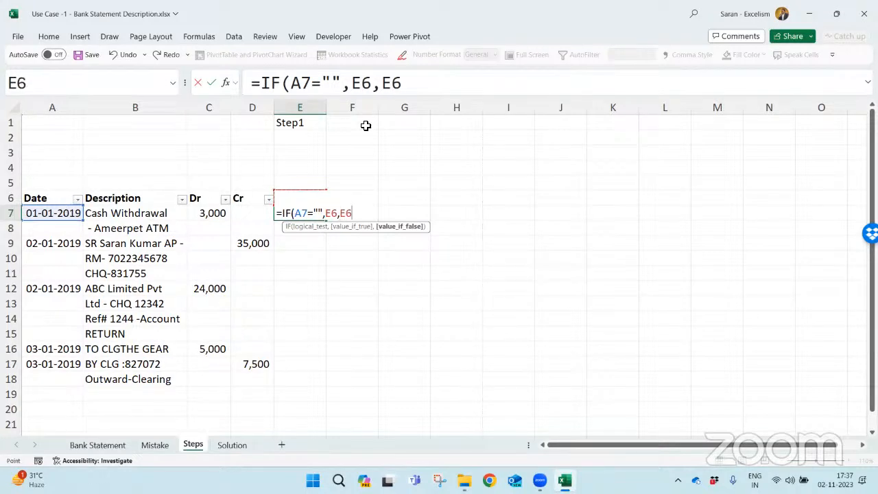
{"action": "type", "text": "+1)"}
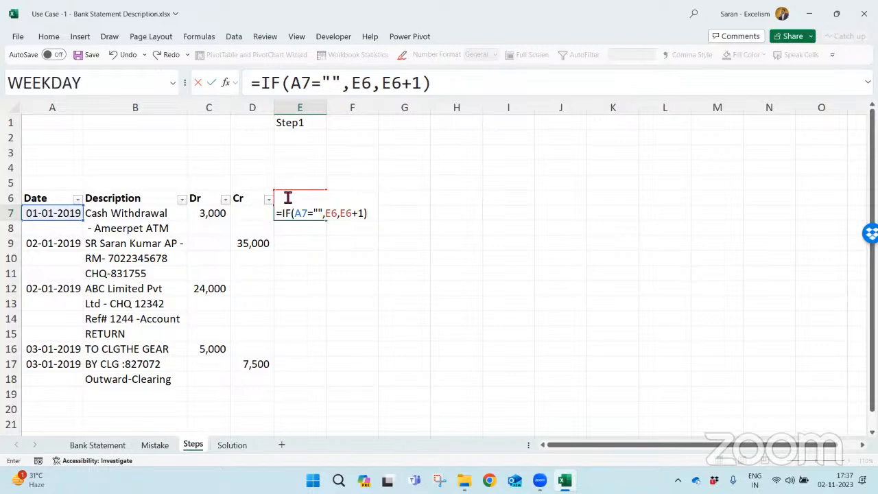
{"action": "key", "text": "Return"}
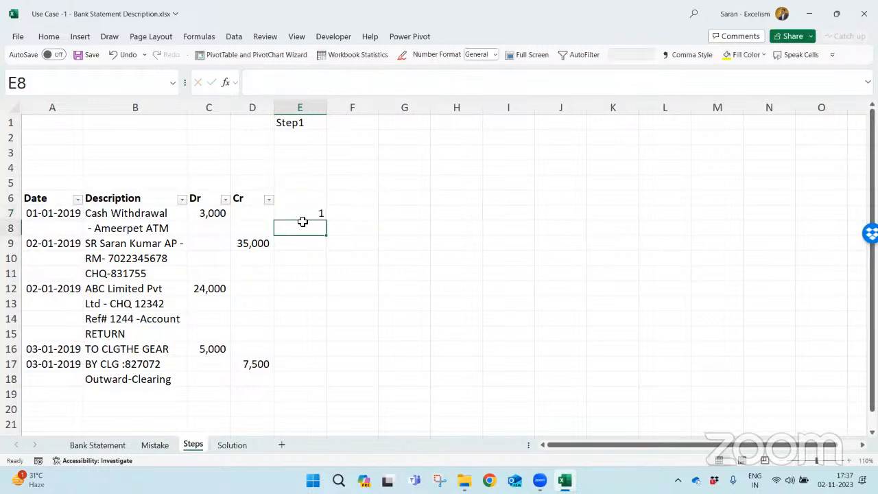
- Fill the E7 numbering formula down column E through E18, checking the copied references in E8
{"action": "left_click", "coordinate": [304, 213]}
{"action": "left_click_drag", "start_coordinate": [325, 220], "coordinate": [325, 234]}
{"action": "left_click", "coordinate": [299, 232]}
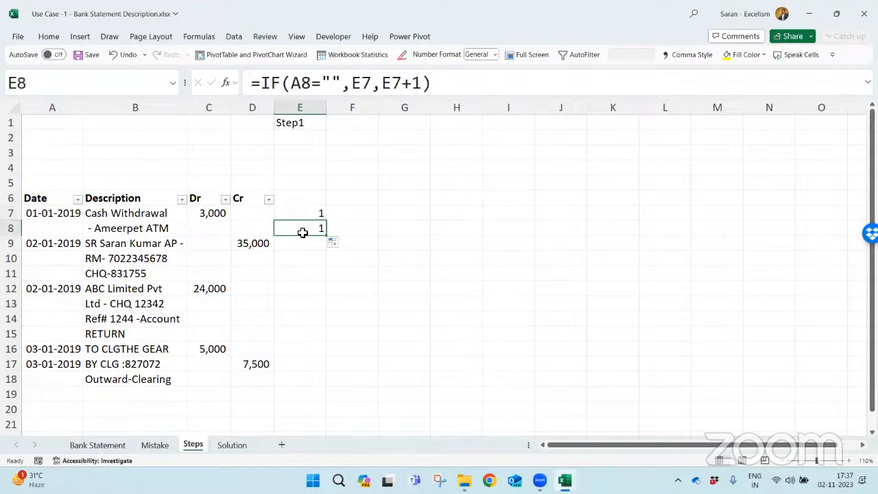
{"action": "double_click", "coordinate": [296, 230]}
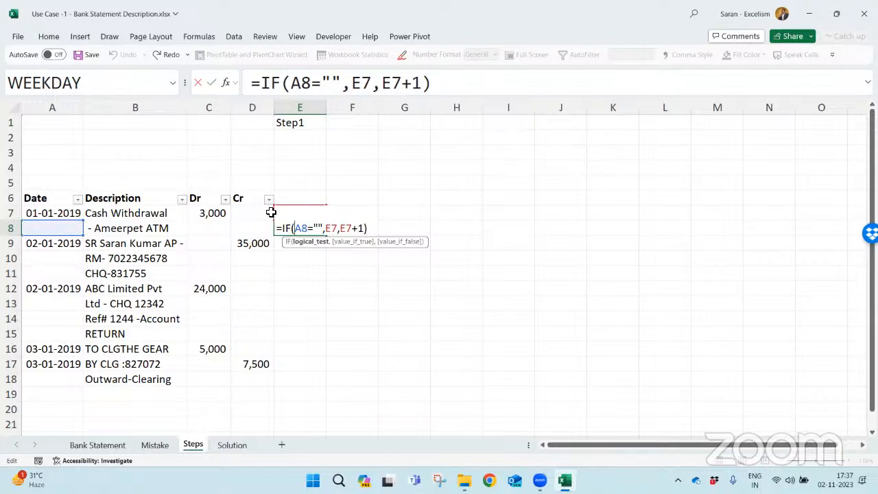
{"action": "key", "text": "Return"}
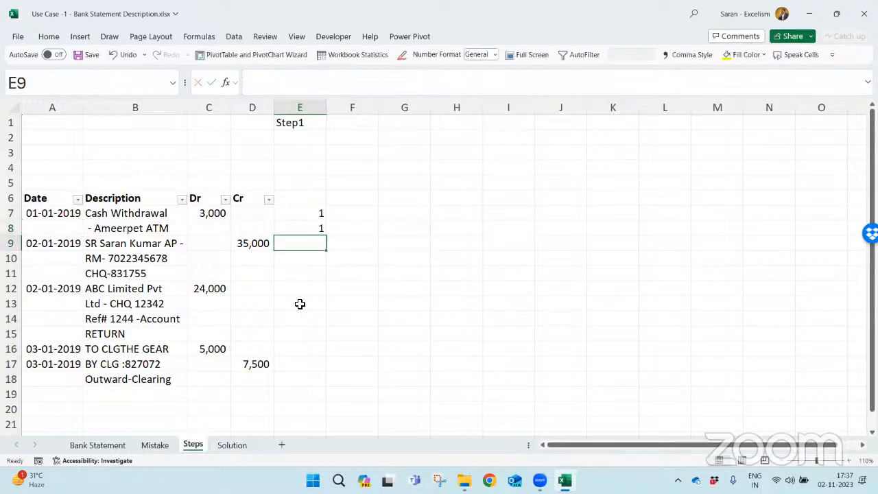
{"action": "left_click", "coordinate": [318, 231]}
{"action": "left_click_drag", "start_coordinate": [327, 236], "coordinate": [309, 388]}
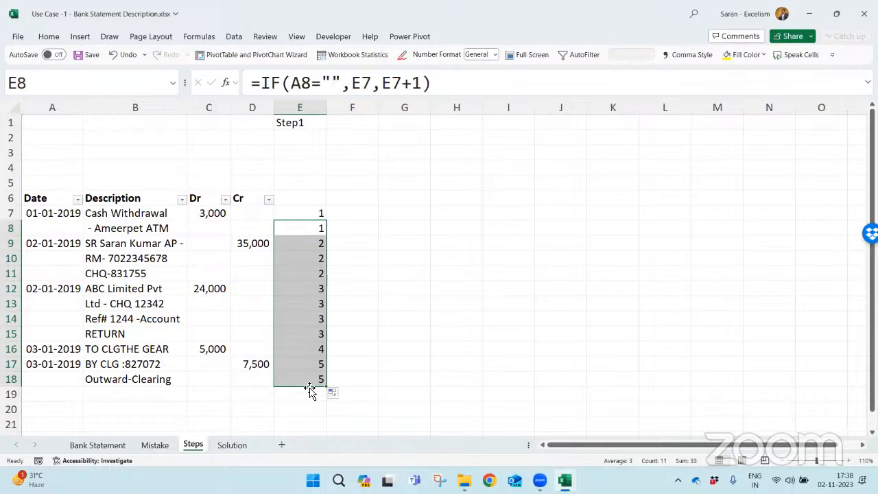
- Enter =COUNTIF(E:E,E7) in F7 to count how many rows the first transaction occupies
{"action": "key", "text": "Up"}
{"action": "key", "text": "Down"}
{"action": "key", "text": "Up"}
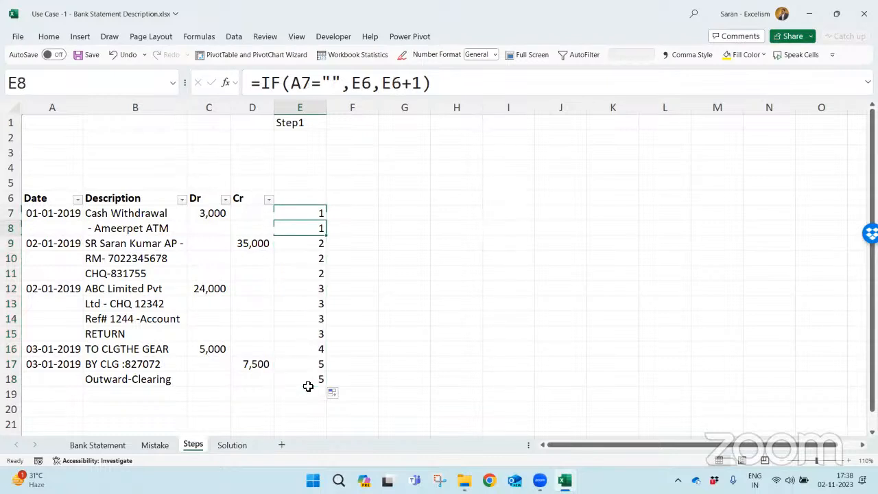
{"action": "key", "text": "Right"}
{"action": "type", "text": "=countif"}
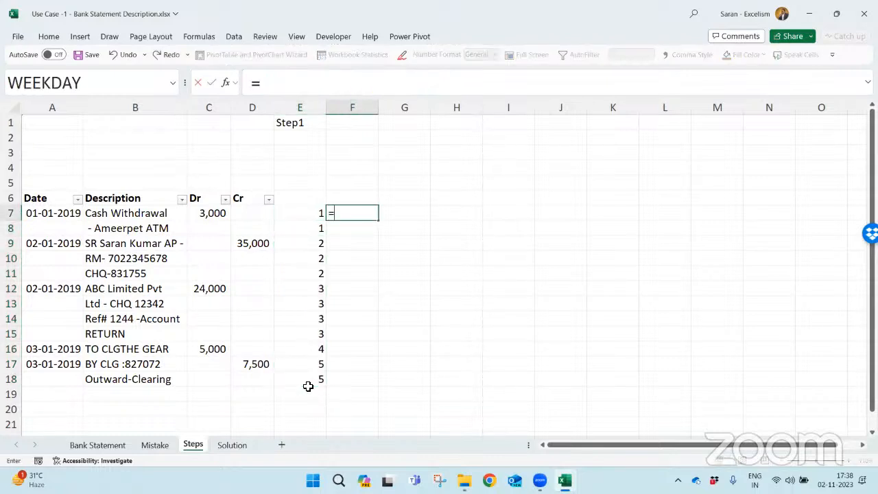
{"action": "key", "text": "Tab"}
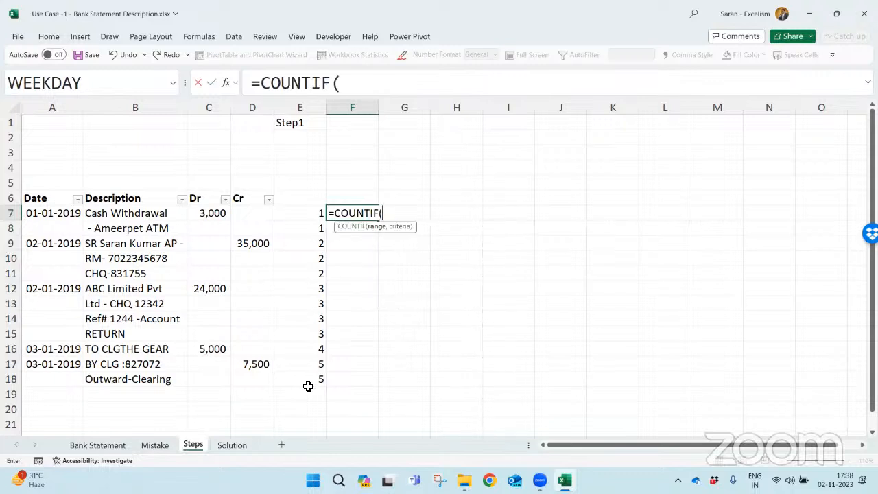
{"action": "key", "text": "Left"}
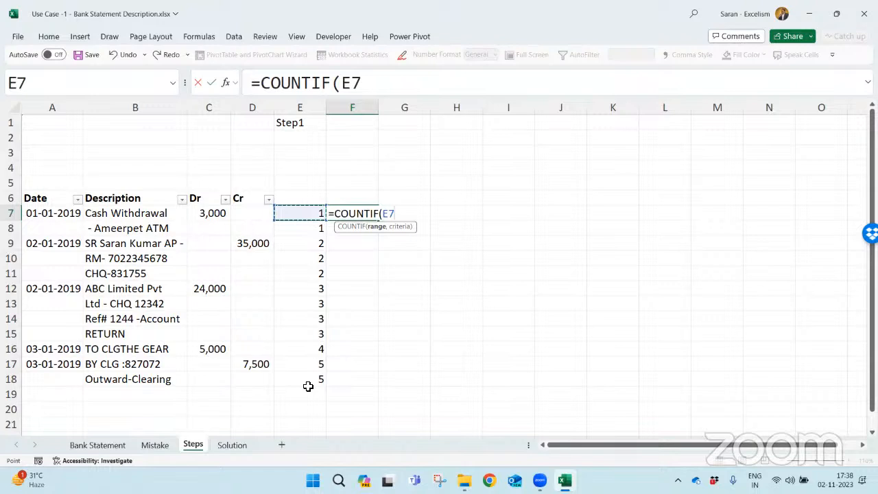
{"action": "key", "text": "ctrl+space"}
{"action": "type", "text": ","}
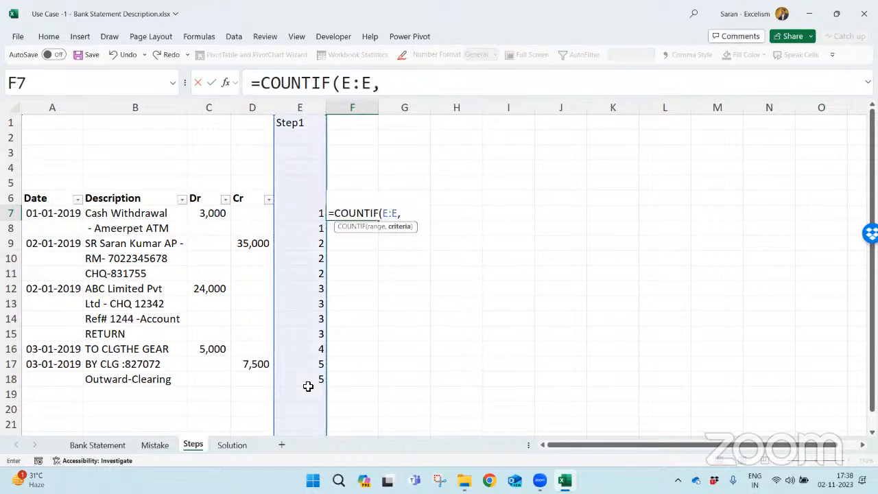
{"action": "key", "text": "Left"}
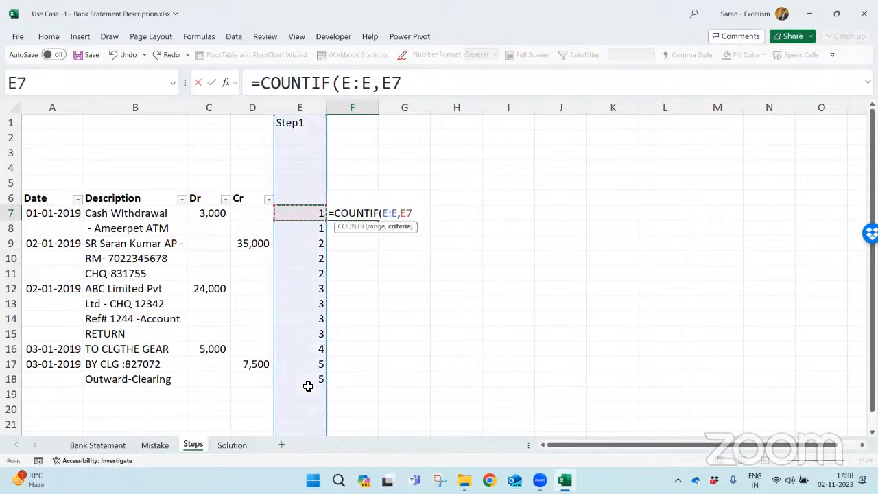
{"action": "type", "text": ")"}
{"action": "key", "text": "ctrl+Return"}
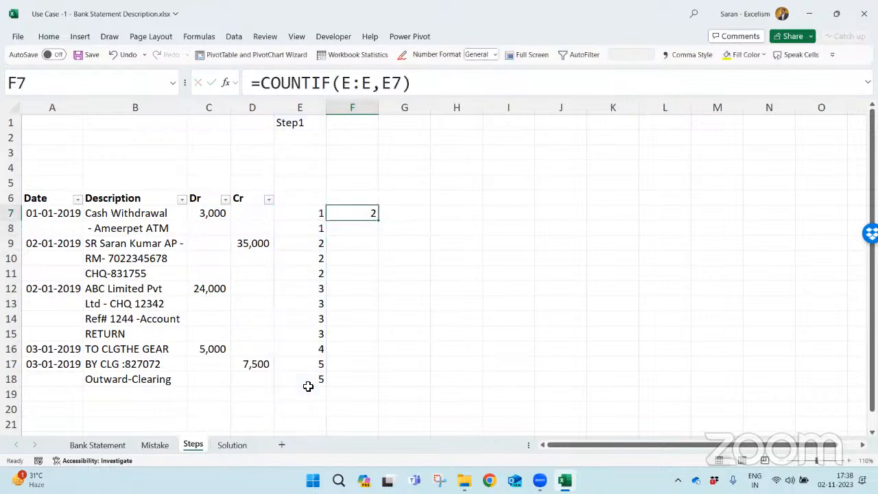
- Copy the F7 COUNTIF formula down column F through F18
{"action": "key", "text": "ctrl+c"}
{"action": "key", "text": "Left"}
{"action": "key", "text": "ctrl+Down"}
{"action": "key", "text": "Right"}
{"action": "key", "text": "ctrl+shift+Up"}
{"action": "key", "text": "shift+Down"}
{"action": "key", "text": "Return"}
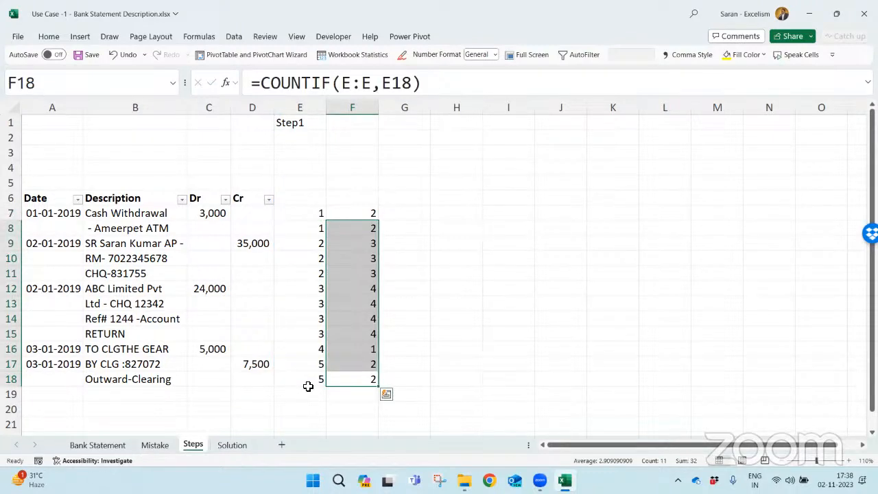
- Compare the row counts in column F with the dates and split descriptions of the first two transactions
{"action": "key", "text": "ctrl+Up"}
{"action": "key", "text": "Down"}
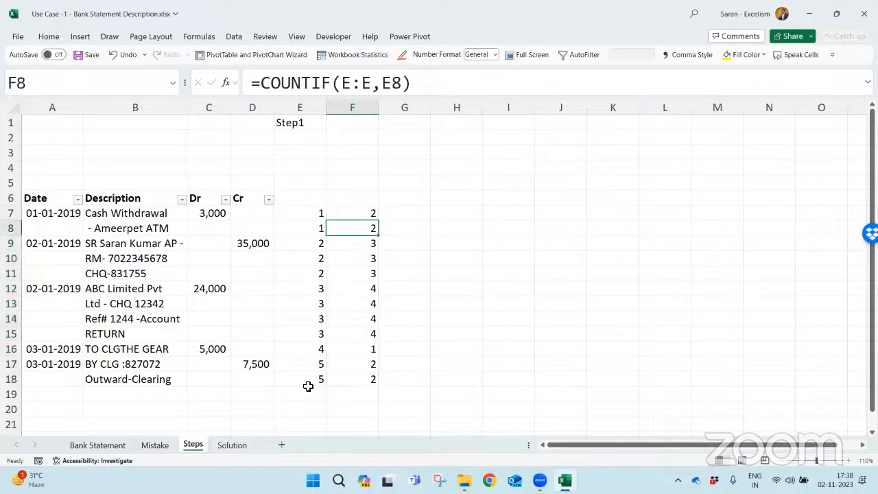
{"action": "key", "text": "Down"}
{"action": "key", "text": "Down"}
{"action": "key", "text": "Up"}
{"action": "key", "text": "Up"}
{"action": "key", "text": "Up"}
{"action": "key", "text": "Left"}
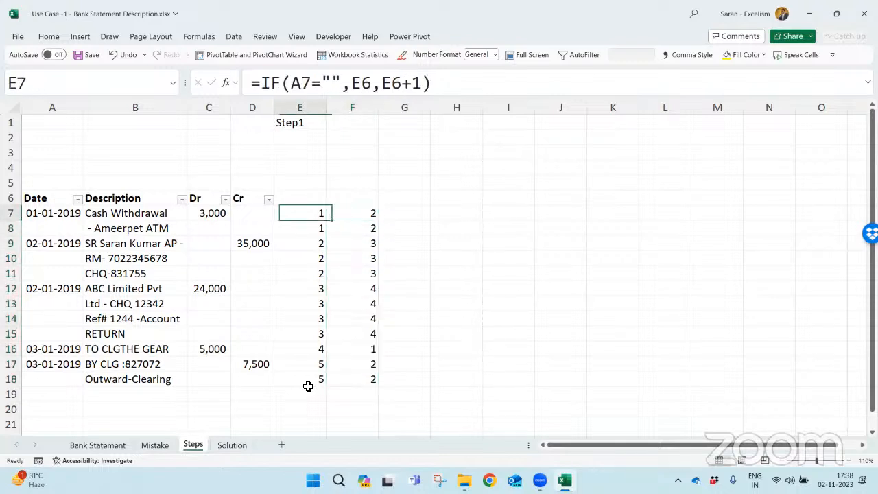
{"action": "key", "text": "Left"}
{"action": "key", "text": "Left"}
{"action": "key", "text": "Left"}
{"action": "key", "text": "Down"}
{"action": "key", "text": "Down"}
{"action": "key", "text": "Right"}
{"action": "key", "text": "Right"}
{"action": "key", "text": "Right"}
{"action": "key", "text": "Right"}
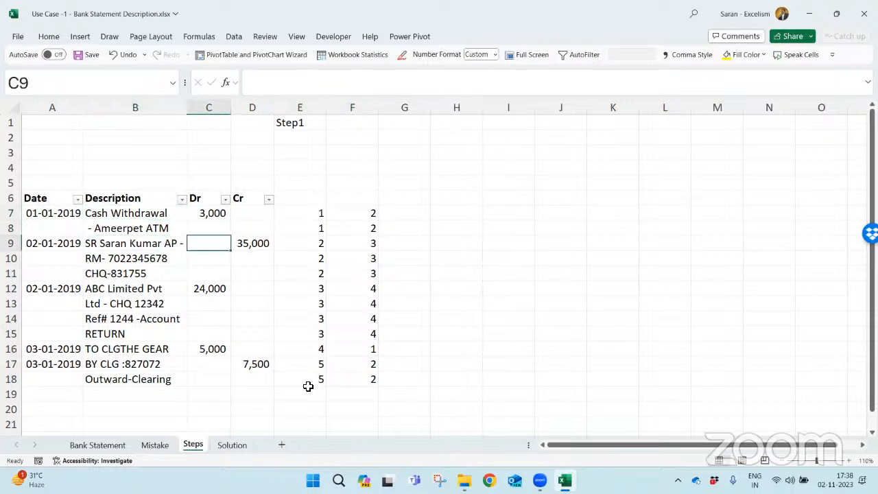
{"action": "key", "text": "Left"}
{"action": "key", "text": "Left"}
{"action": "key", "text": "Left"}
{"action": "key", "text": "Left"}
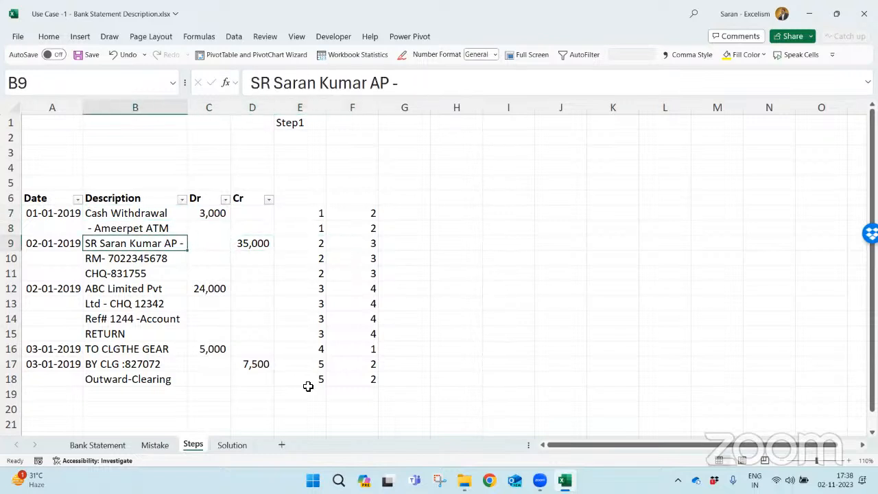
{"action": "key", "text": "Right"}
{"action": "key", "text": "Right"}
{"action": "key", "text": "Right"}
{"action": "key", "text": "Right"}
{"action": "key", "text": "Right"}
{"action": "key", "text": "Down"}
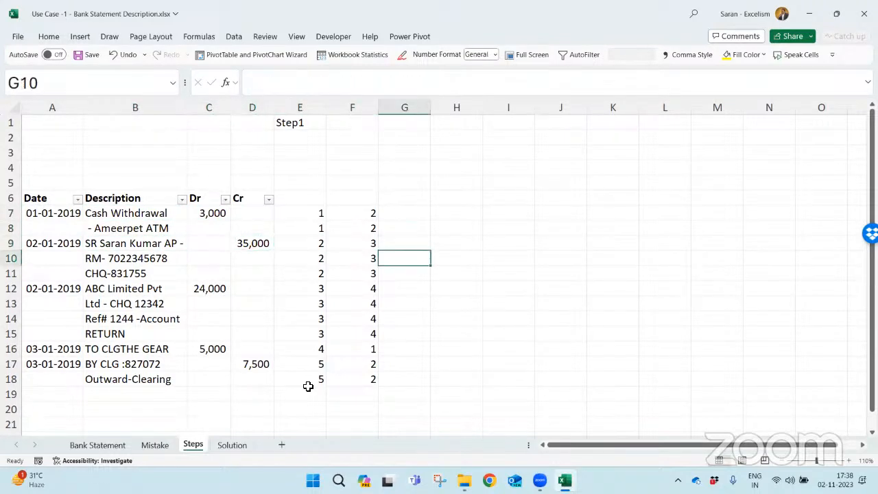
{"action": "key", "text": "shift+Down"}
- Change the F7 formula to =IF(A7="","",COUNTIF(E:E,E7)) so only rows with a date get a count
{"action": "key", "text": "Left"}
{"action": "key", "text": "Up"}
{"action": "key", "text": "Up"}
{"action": "key", "text": "Up"}
{"action": "key", "text": "F2"}
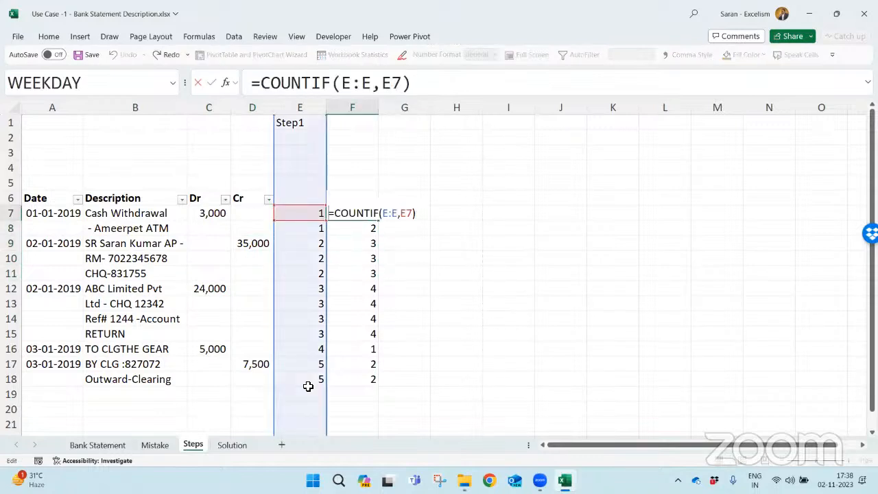
{"action": "key", "text": "Home"}
{"action": "key", "text": "Right"}
{"action": "type", "text": "IF("}
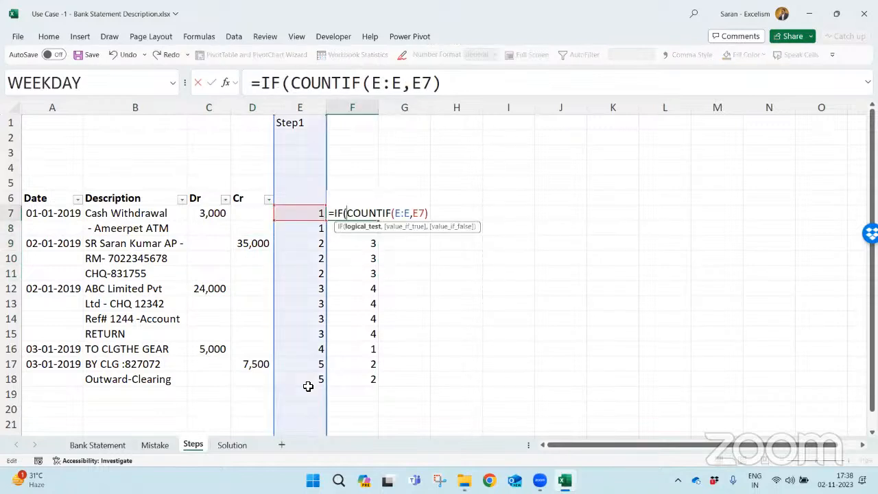
{"action": "left_click", "coordinate": [67, 216]}
{"action": "type", "text": "=\"\""}
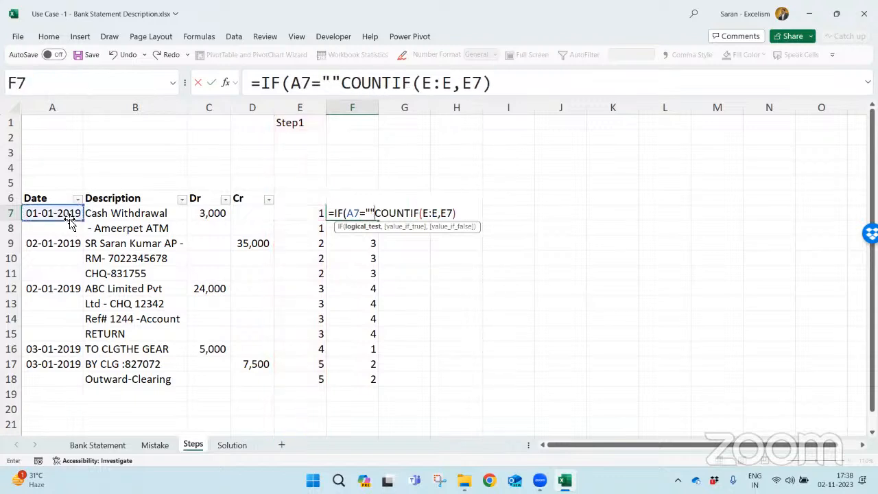
{"action": "type", "text": ",\"\","}
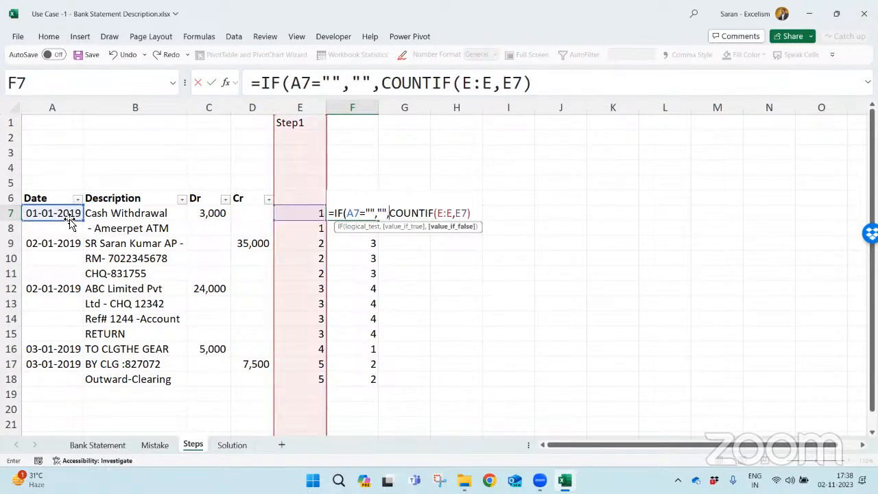
{"action": "left_click", "coordinate": [471, 213]}
{"action": "type", "text": ")"}
{"action": "key", "text": "ctrl+Return"}
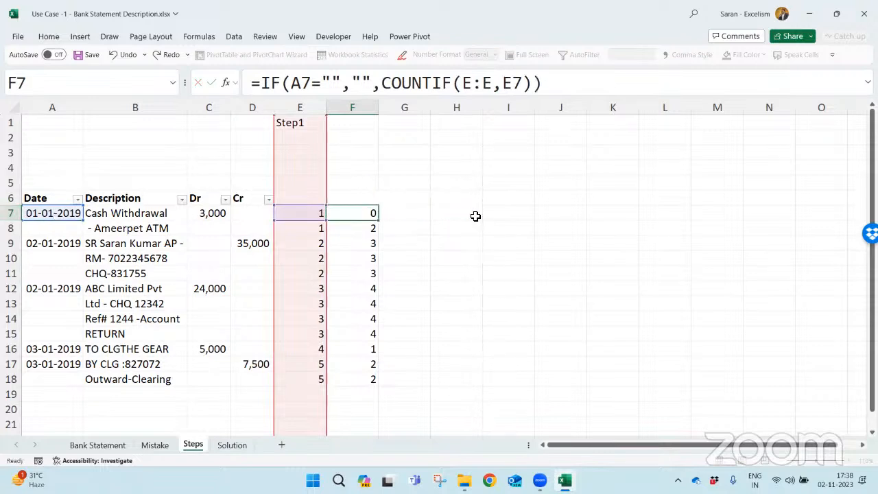
- Copy the revised F7 formula over F8:F18
{"action": "key", "text": "ctrl+c"}
{"action": "key", "text": "Down"}
{"action": "key", "text": "ctrl+shift+Down"}
{"action": "key", "text": "Return"}
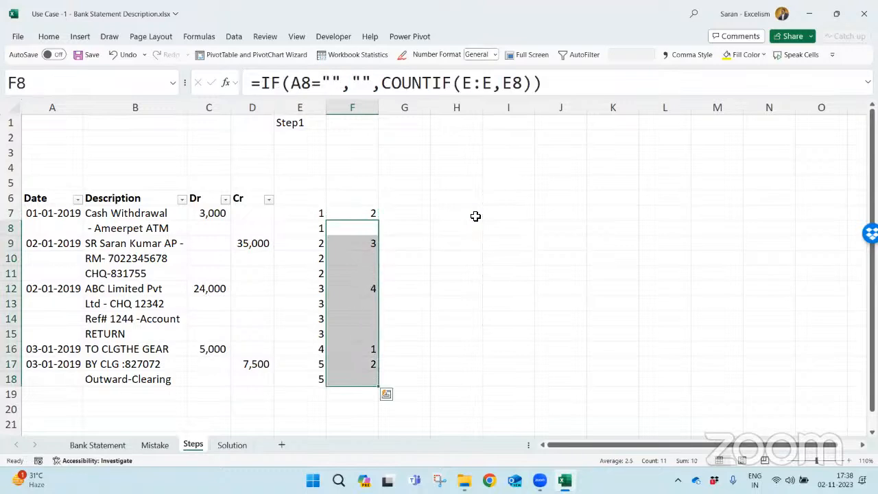
- Examine the row count in column F beside each dated transaction from row 7 to row 17
{"action": "key", "text": "Up"}
{"action": "key", "text": "Down"}
{"action": "key", "text": "Down"}
{"action": "key", "text": "Left"}
{"action": "key", "text": "Left"}
{"action": "key", "text": "Left"}
{"action": "key", "text": "Left"}
{"action": "key", "text": "Left"}
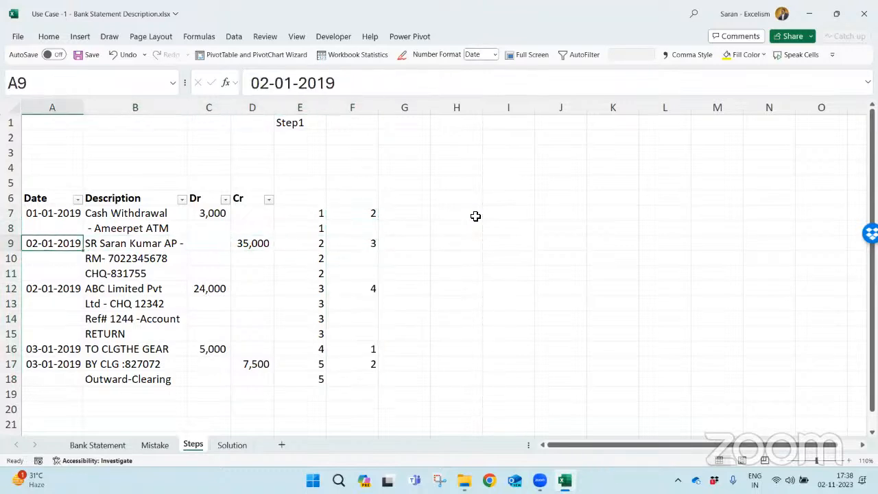
{"action": "key", "text": "Right"}
{"action": "key", "text": "Right"}
{"action": "key", "text": "Right"}
{"action": "key", "text": "Right"}
{"action": "key", "text": "Right"}
{"action": "key", "text": "Down"}
{"action": "key", "text": "Down"}
{"action": "key", "text": "Down"}
{"action": "key", "text": "Down"}
{"action": "key", "text": "Down"}
{"action": "key", "text": "Down"}
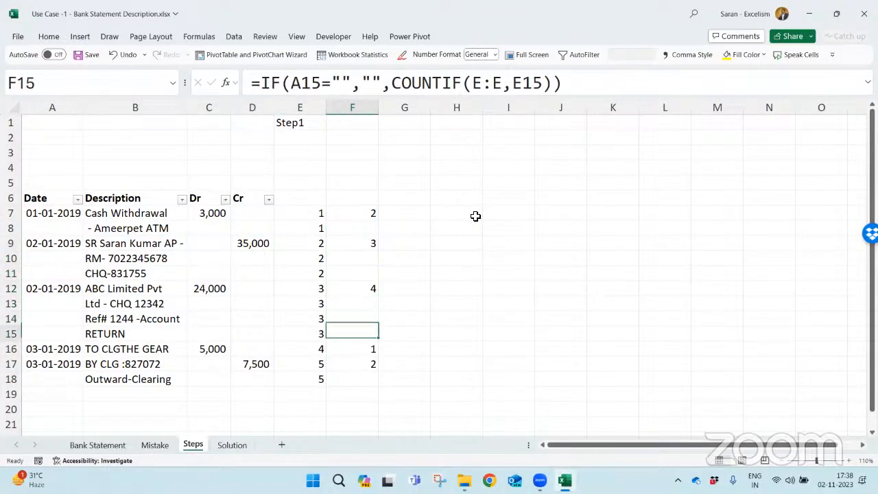
{"action": "key", "text": "Down"}
{"action": "key", "text": "Down"}
{"action": "key", "text": "Down"}
{"action": "key", "text": "Up"}
{"action": "key", "text": "Up"}
{"action": "key", "text": "Up"}
{"action": "key", "text": "Up"}
{"action": "key", "text": "Up"}
{"action": "key", "text": "Up"}
{"action": "key", "text": "Up"}
{"action": "key", "text": "Up"}
{"action": "key", "text": "Up"}
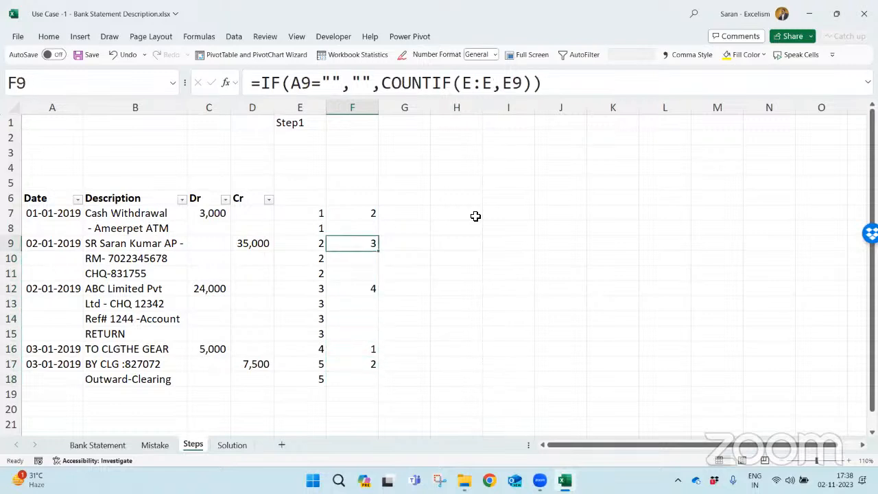
{"action": "key", "text": "Up"}
{"action": "key", "text": "Up"}
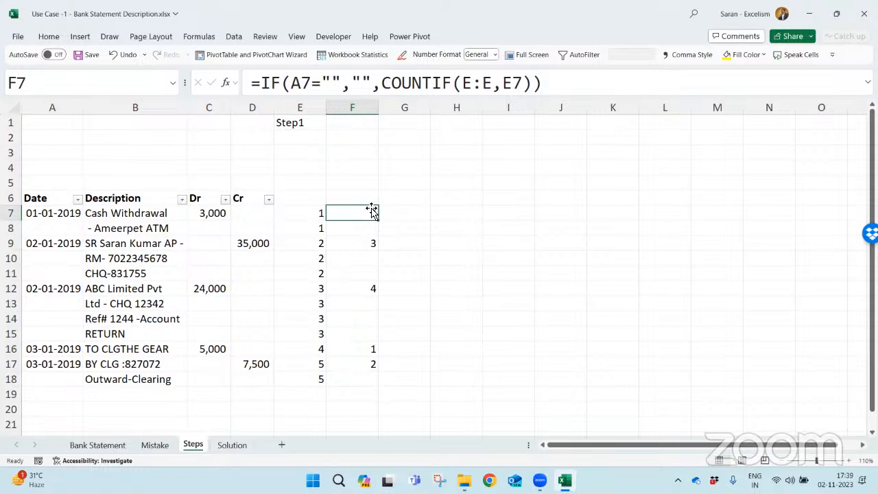
{"action": "left_click", "coordinate": [374, 243]}
{"action": "left_click", "coordinate": [376, 279]}
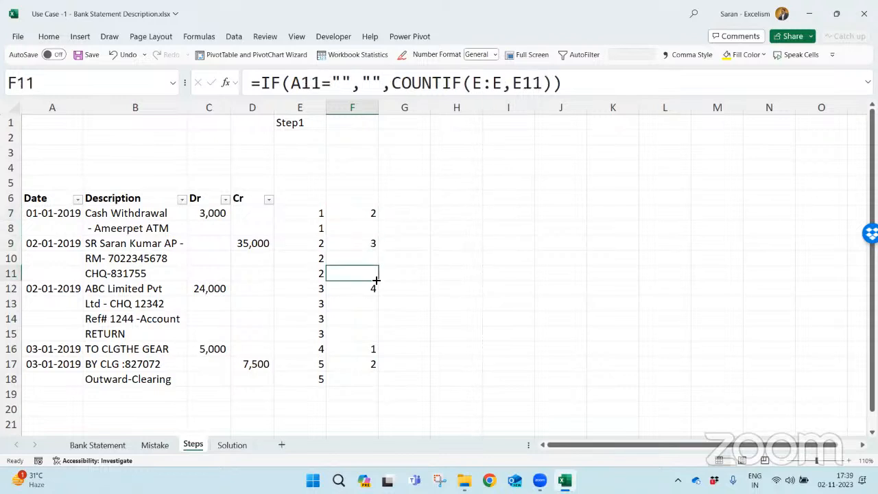
{"action": "left_click", "coordinate": [373, 287]}
{"action": "left_click", "coordinate": [375, 349]}
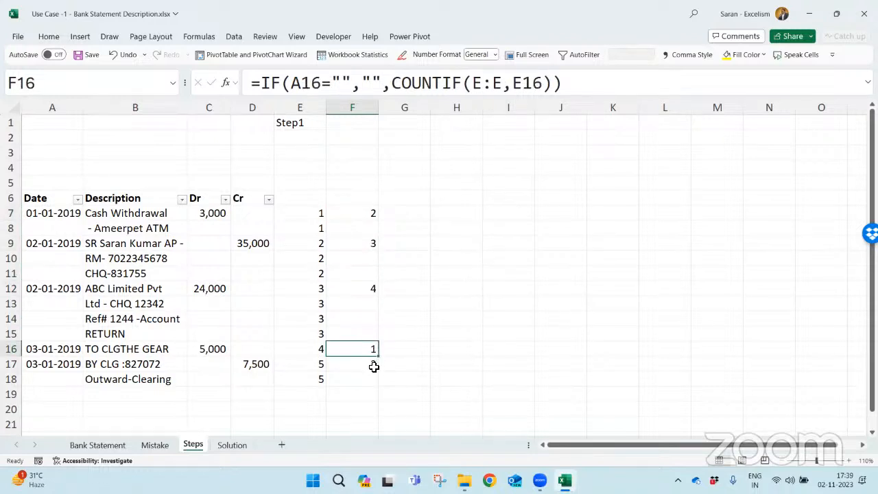
{"action": "left_click", "coordinate": [374, 366]}
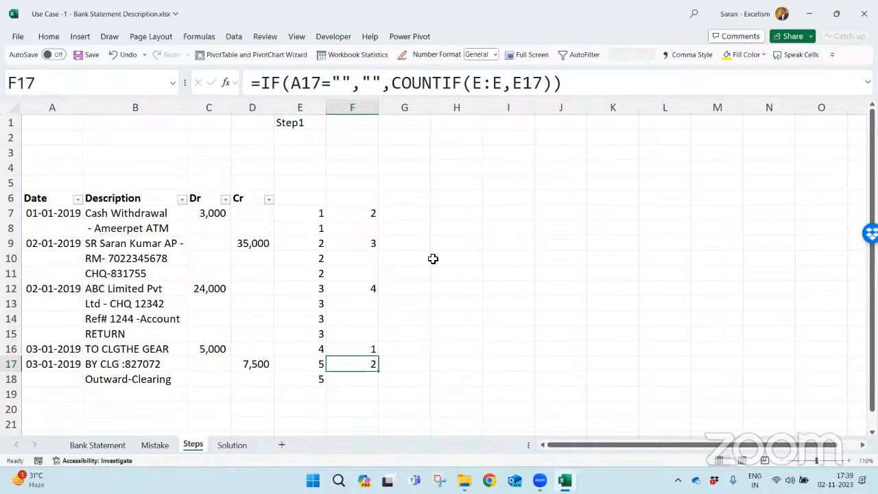
- Enter =OFFSET(B7,0,0,F7,1) in G7 to return the first transaction's description lines based on its row count
{"action": "left_click", "coordinate": [412, 211]}
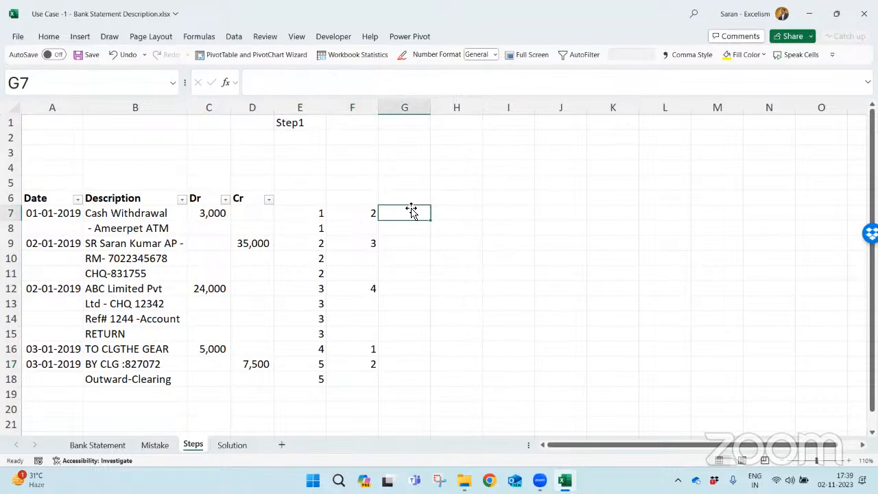
{"action": "type", "text": "=off"}
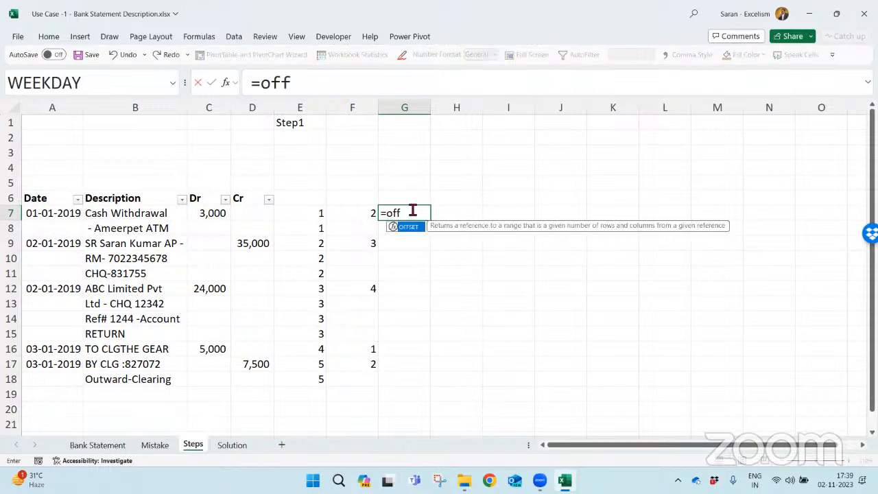
{"action": "key", "text": "Tab"}
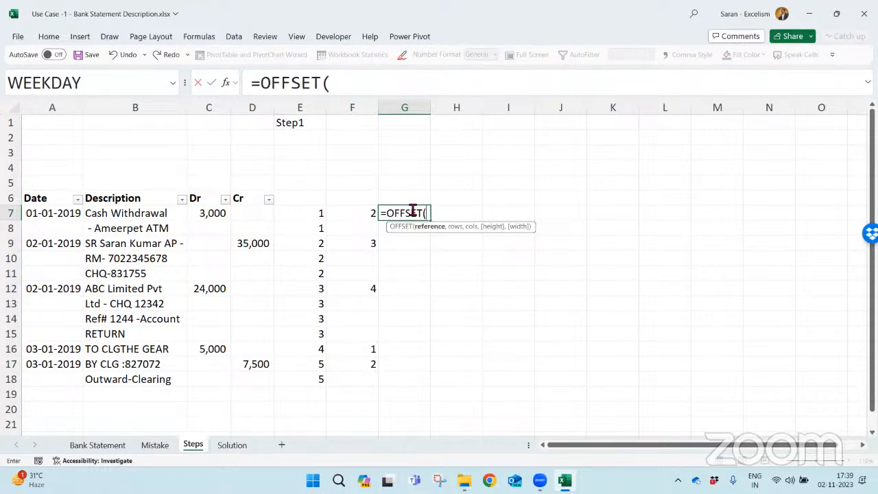
{"action": "left_click", "coordinate": [170, 214]}
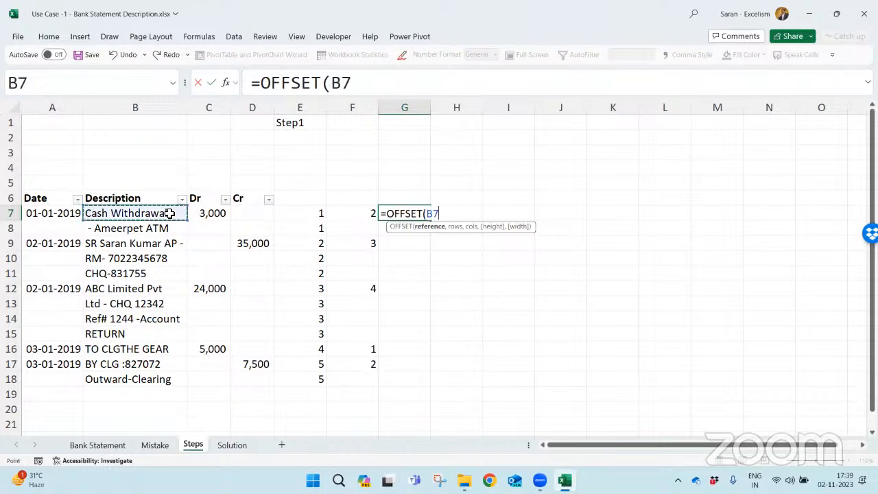
{"action": "type", "text": ","}
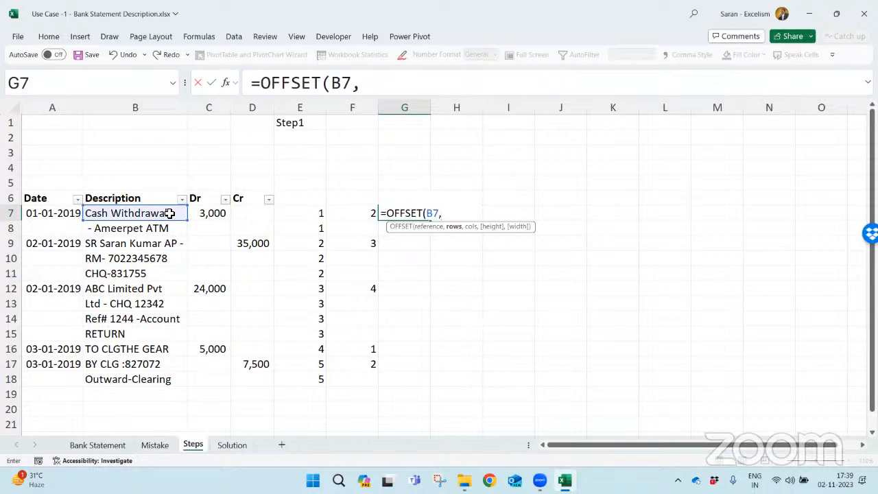
{"action": "type", "text": "0"}
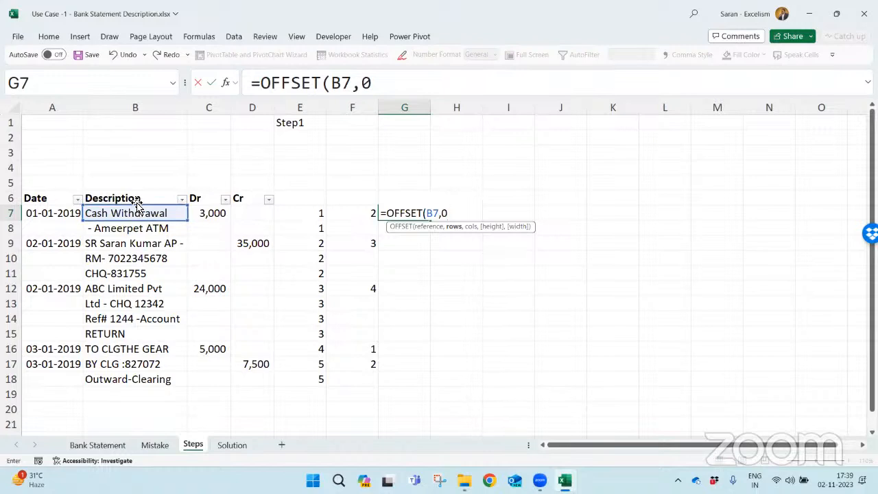
{"action": "type", "text": ","}
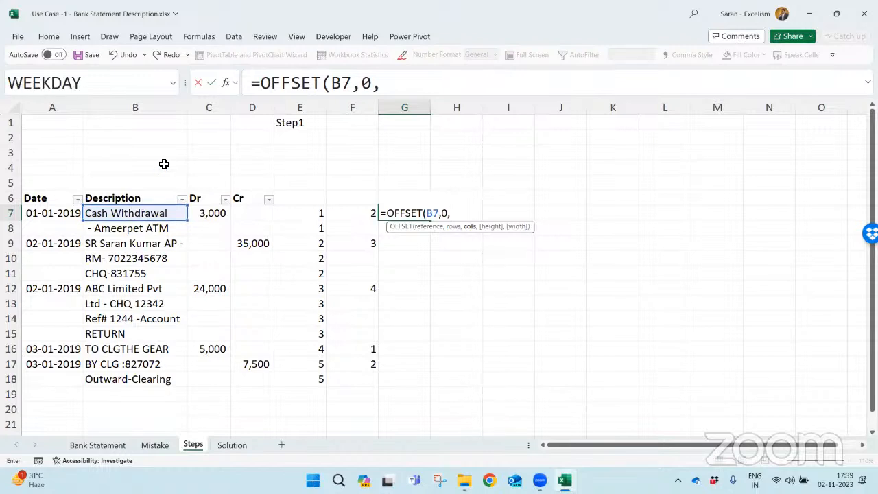
{"action": "type", "text": "0,"}
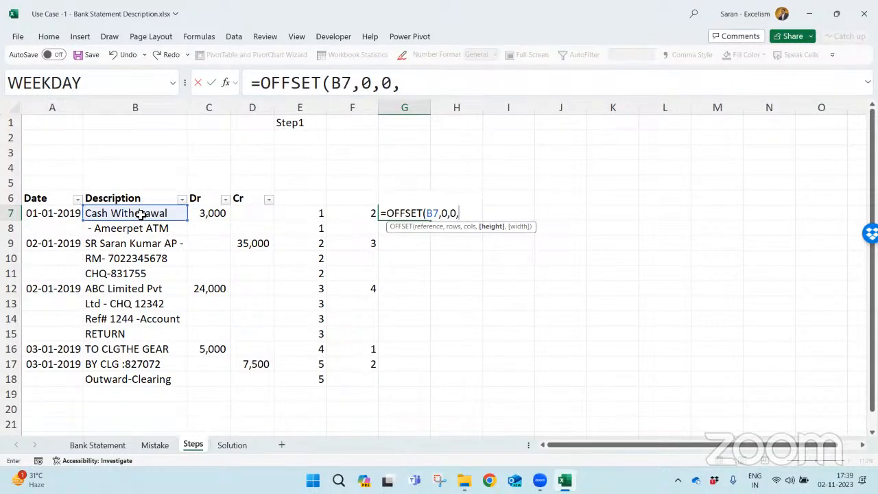
{"action": "left_click", "coordinate": [359, 214]}
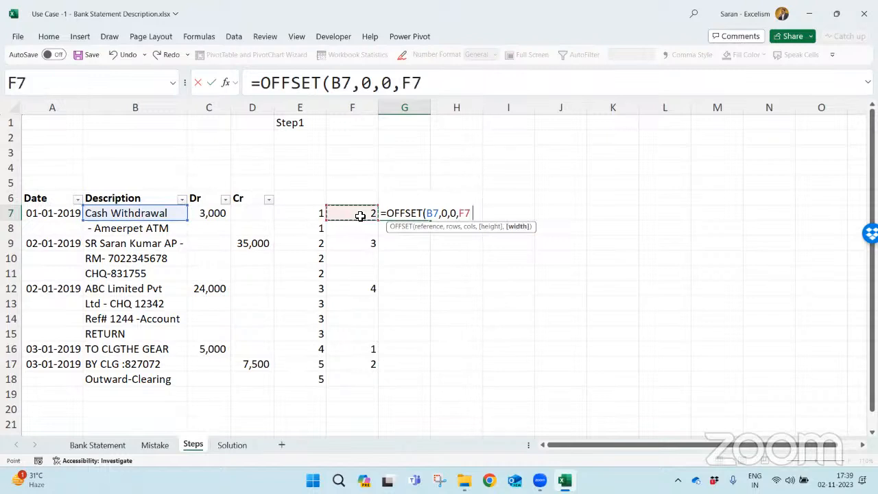
{"action": "type", "text": ",1"}
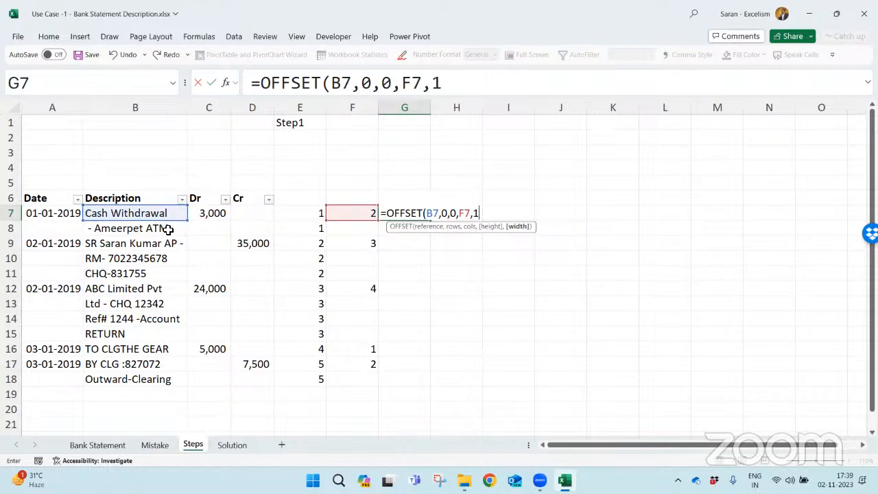
{"action": "type", "text": ")"}
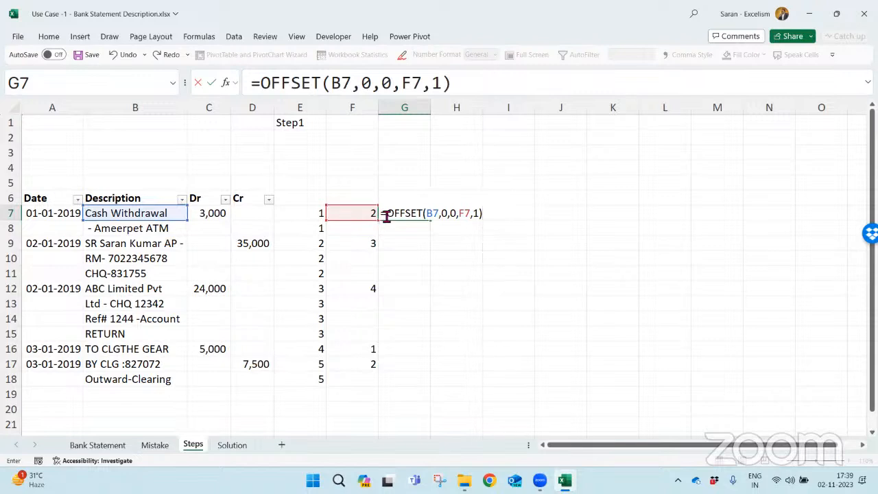
{"action": "left_click_drag", "start_coordinate": [387, 214], "coordinate": [464, 213]}
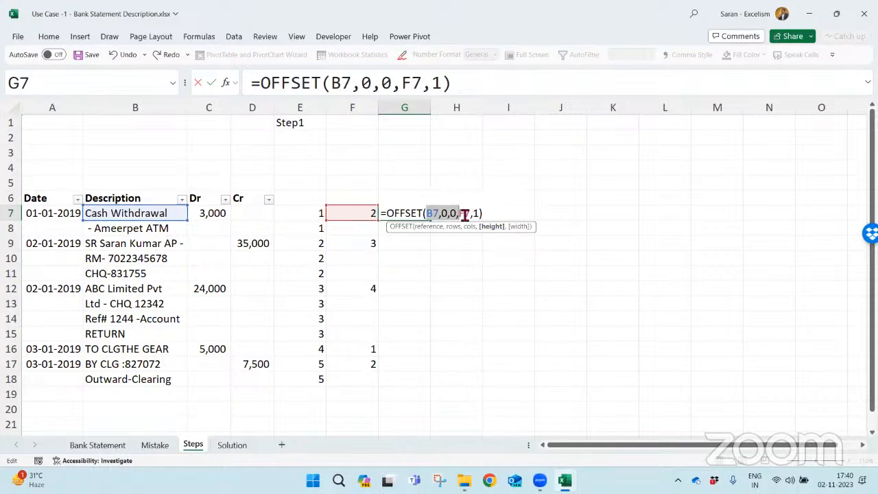
{"action": "left_click_drag", "start_coordinate": [459, 213], "coordinate": [482, 215]}
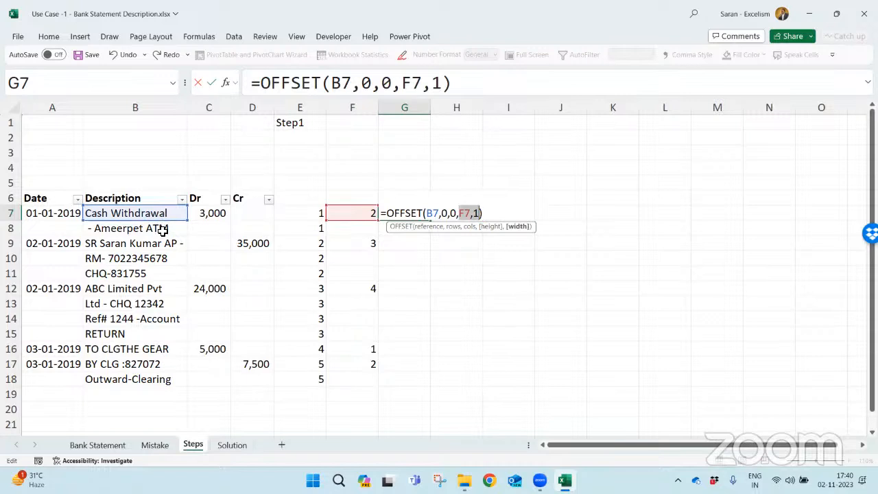
{"action": "key", "text": "Return"}
{"action": "key", "text": "Up"}
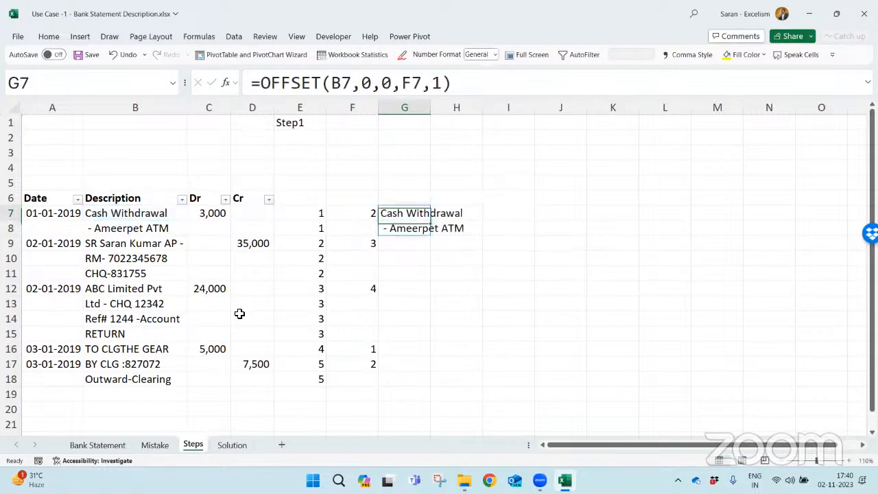
- Copy the G7 OFFSET formula to the other dated transaction rows: G9, G12, G16 and G17
{"action": "key", "text": "Down"}
{"action": "key", "text": "Up"}
{"action": "key", "text": "ctrl+c"}
{"action": "key", "text": "Down"}
{"action": "key", "text": "Down"}
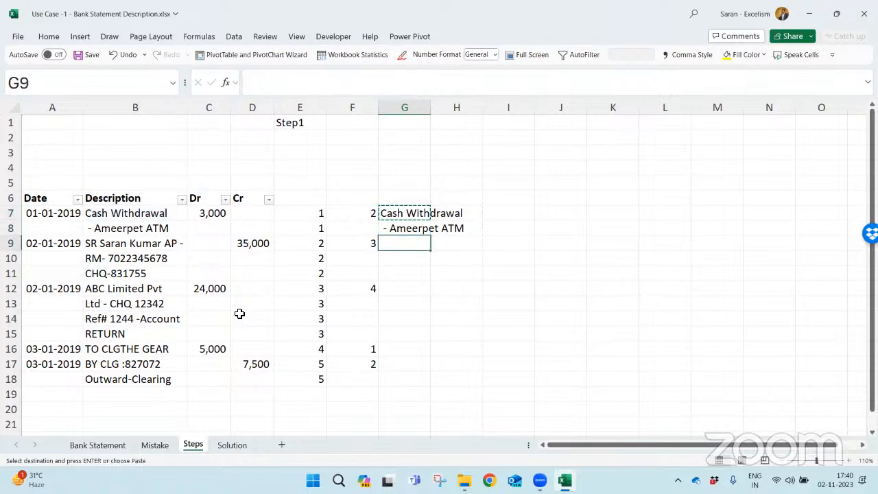
{"action": "key", "text": "ctrl+v"}
{"action": "key", "text": "Down"}
{"action": "key", "text": "Down"}
{"action": "key", "text": "Down"}
{"action": "key", "text": "ctrl+v"}
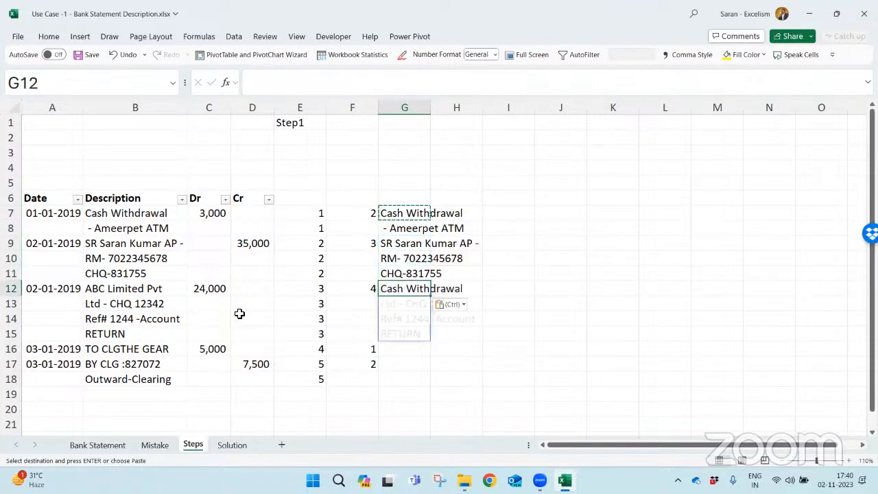
{"action": "key", "text": "Down"}
{"action": "key", "text": "Down"}
{"action": "key", "text": "Down"}
{"action": "key", "text": "Down"}
{"action": "key", "text": "ctrl+v"}
{"action": "key", "text": "Down"}
{"action": "key", "text": "Down"}
{"action": "key", "text": "ctrl"}
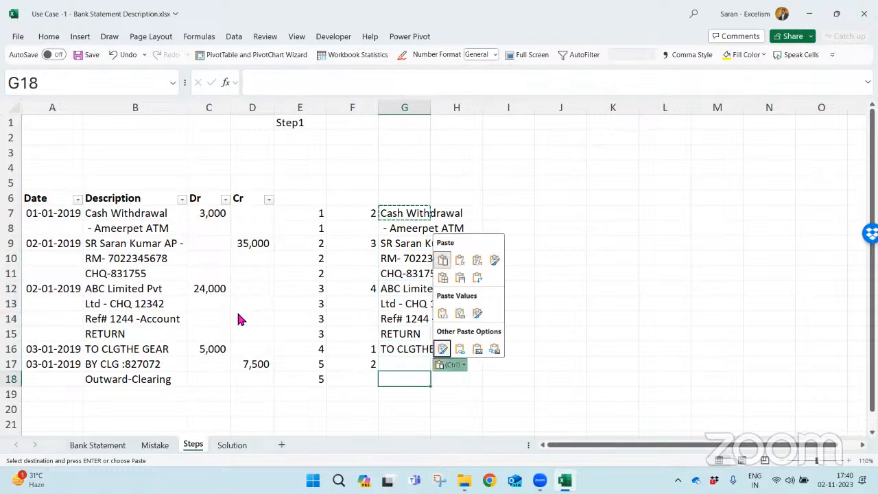
{"action": "key", "text": "Escape"}
{"action": "key", "text": "Up"}
{"action": "key", "text": "ctrl+v"}
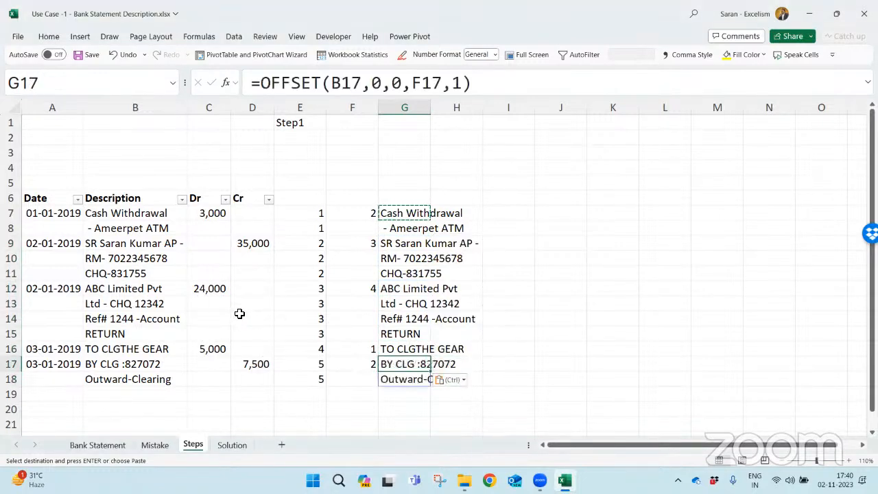
{"action": "key", "text": "Escape"}
- Compare G7:G8 with the description lines in B7:B8 and inspect the OFFSET references in G9, G12, G16 and G17
{"action": "left_click", "coordinate": [396, 213]}
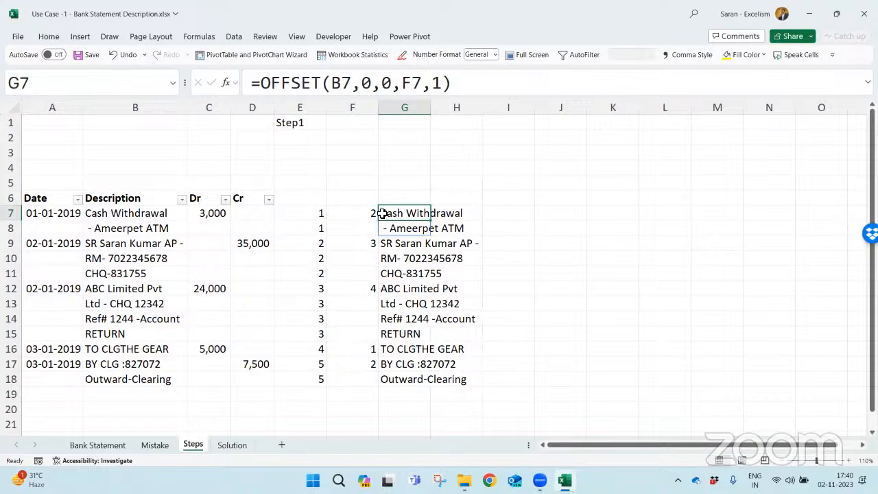
{"action": "left_click_drag", "start_coordinate": [163, 218], "coordinate": [162, 229]}
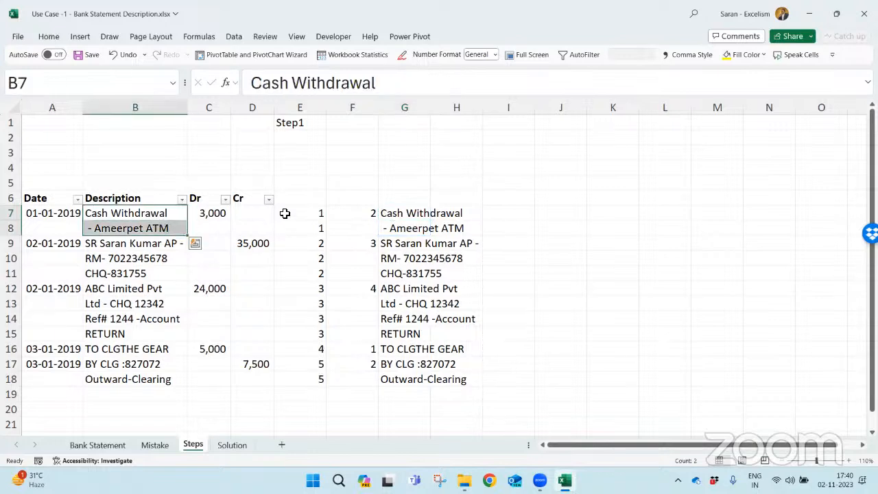
{"action": "left_click_drag", "start_coordinate": [395, 216], "coordinate": [400, 227]}
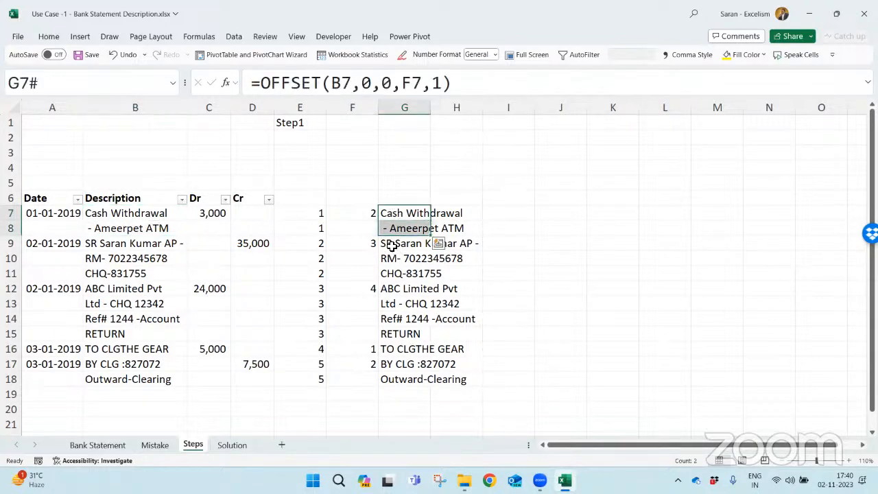
{"action": "left_click", "coordinate": [391, 244]}
{"action": "double_click", "coordinate": [393, 244]}
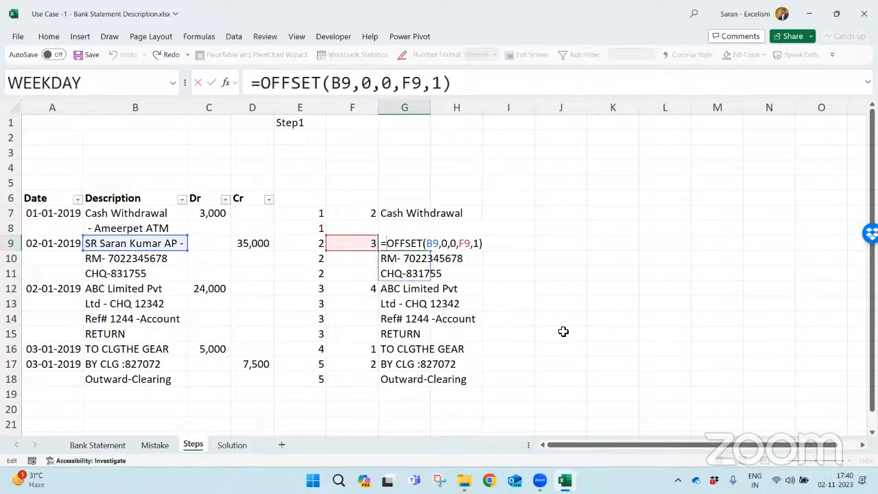
{"action": "key", "text": "Return"}
{"action": "key", "text": "Down"}
{"action": "key", "text": "Down"}
{"action": "key", "text": "F2"}
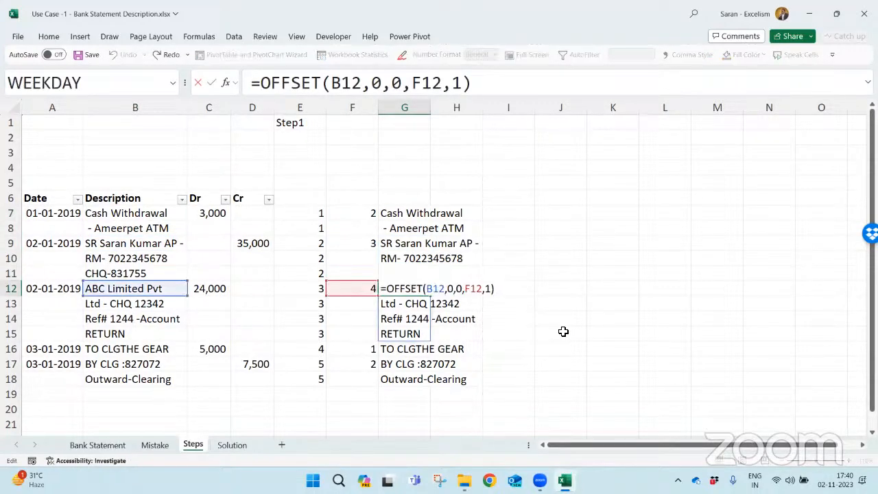
{"action": "key", "text": "Escape"}
{"action": "key", "text": "Down"}
{"action": "key", "text": "Down"}
{"action": "key", "text": "Down"}
{"action": "key", "text": "Down"}
{"action": "key", "text": "F2"}
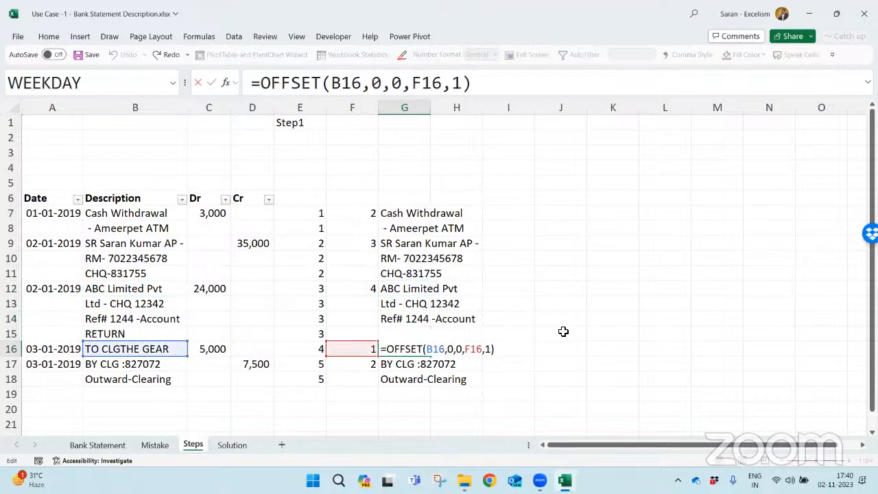
{"action": "key", "text": "Return"}
{"action": "key", "text": "F2"}
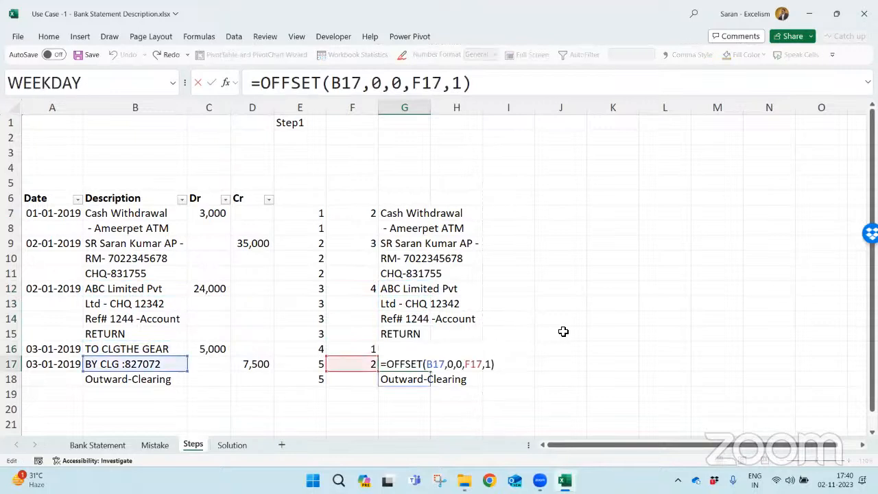
{"action": "key", "text": "Return"}
{"action": "key", "text": "ctrl+Up"}
{"action": "key", "text": "ctrl+Up"}
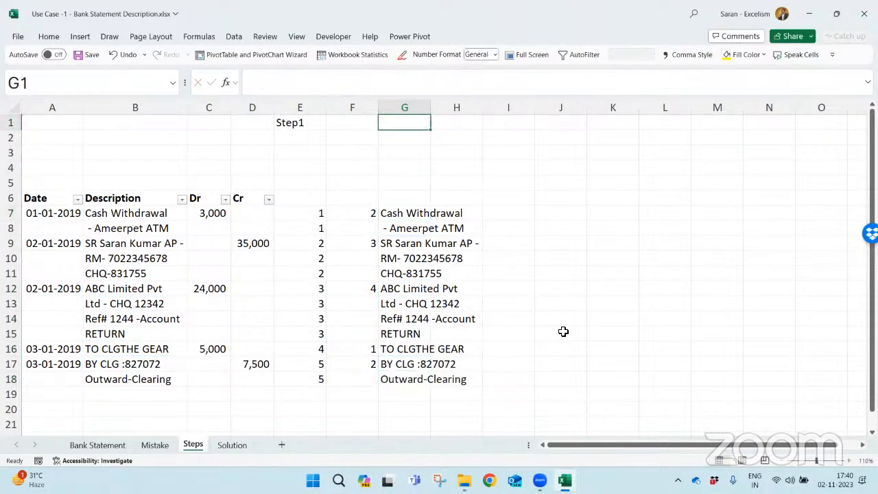
- Clear the copied OFFSET formulas from G9 down to the end of the data, keeping the one in G7
{"action": "key", "text": "ctrl+Down"}
{"action": "key", "text": "Down"}
{"action": "key", "text": "Down"}
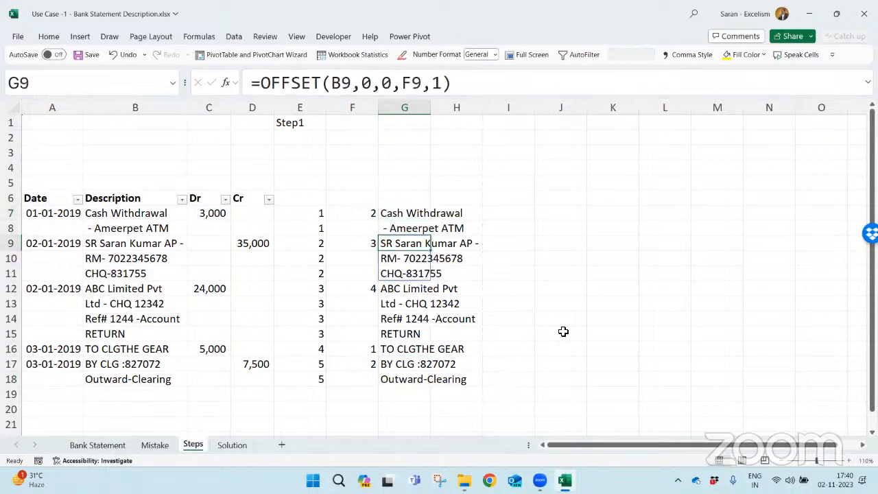
{"action": "key", "text": "ctrl+shift+Down"}
{"action": "key", "text": "Delete"}
- Wrap the G7 formula in CONCAT so it reads =CONCAT(OFFSET(B7,0,0,F7,1))
{"action": "key", "text": "Up"}
{"action": "key", "text": "Up"}
{"action": "key", "text": "F2"}
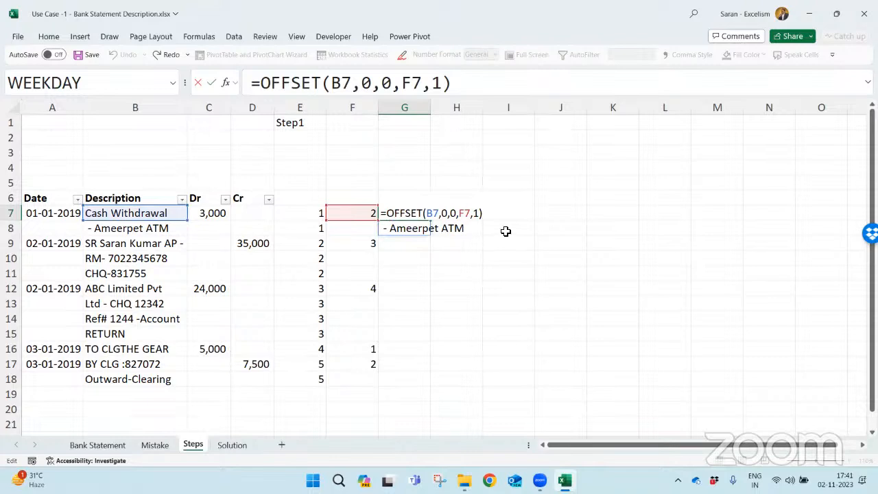
{"action": "key", "text": "Home"}
{"action": "key", "text": "Right"}
{"action": "type", "text": "con"}
{"action": "key", "text": "Tab"}
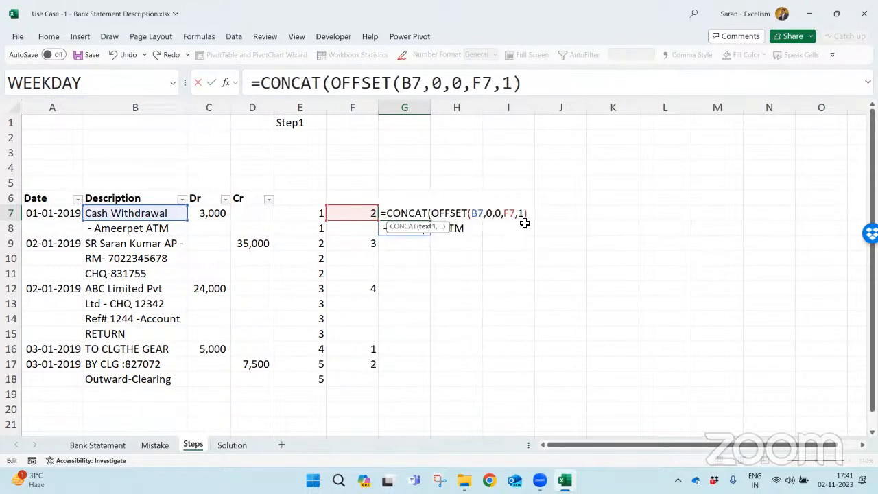
{"action": "type", "text": ")"}
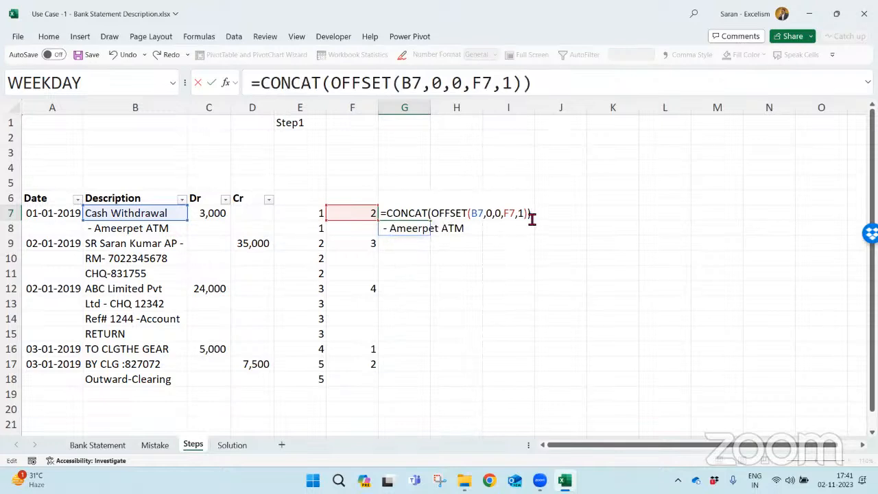
{"action": "key", "text": "Return"}
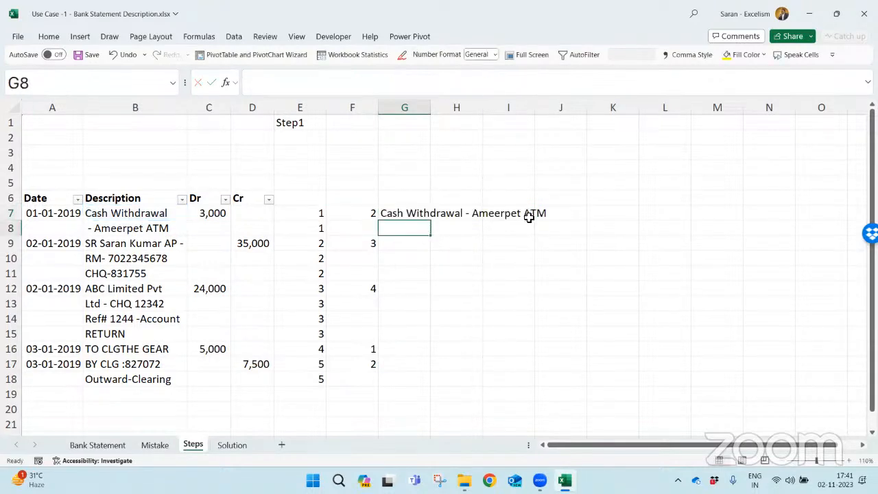
{"action": "key", "text": "Up"}
{"action": "key", "text": "ctrl+c"}
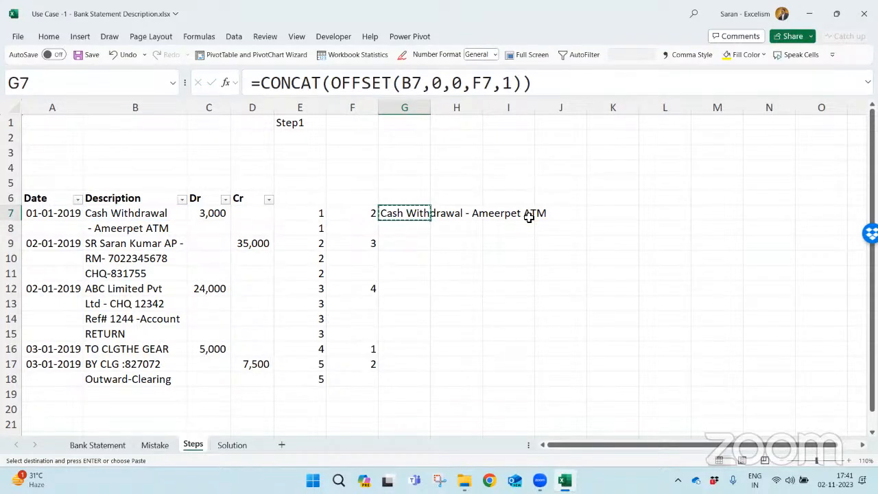
{"action": "key", "text": "F2"}
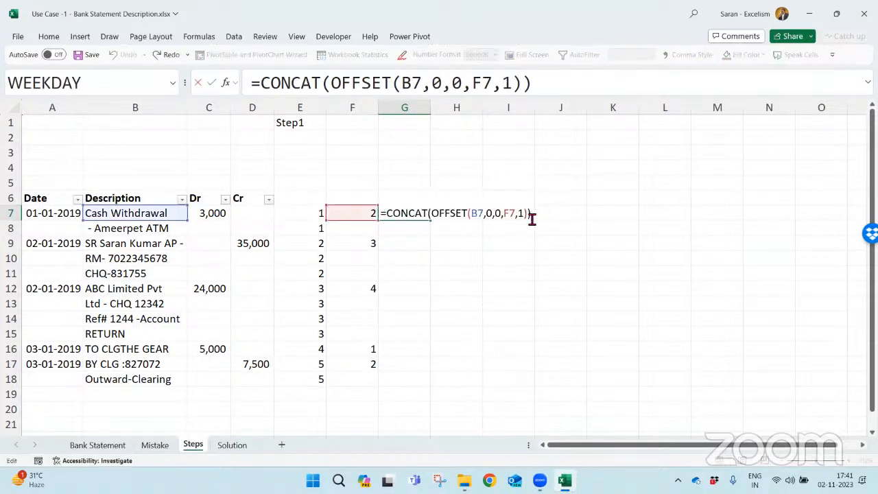
{"action": "key", "text": "ctrl+shift+Right"}
{"action": "key", "text": "Return"}
{"action": "key", "text": "Up"}
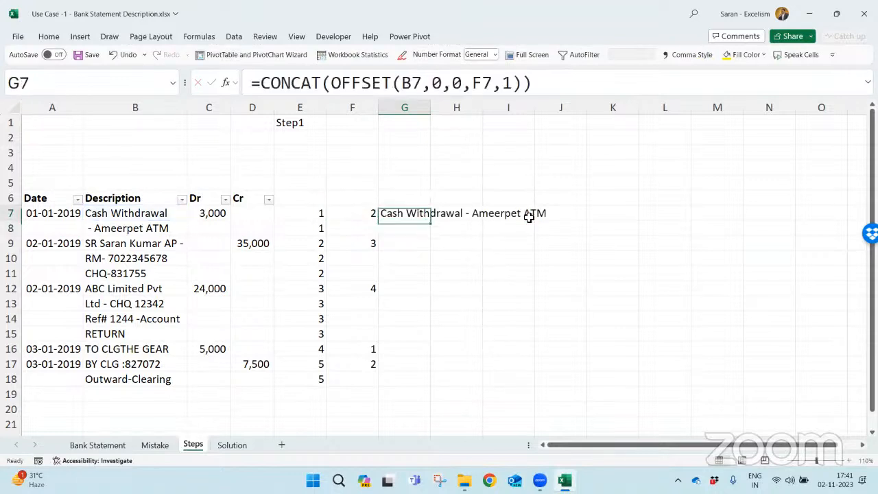
- Replace the CONCAT function in the G7 formula with TEXTJOIN, keeping the OFFSET part
{"action": "key", "text": "F2"}
{"action": "key", "text": "Home"}
{"action": "key", "text": "Right"}
{"action": "key", "text": "Right"}
{"action": "key", "text": "Left"}
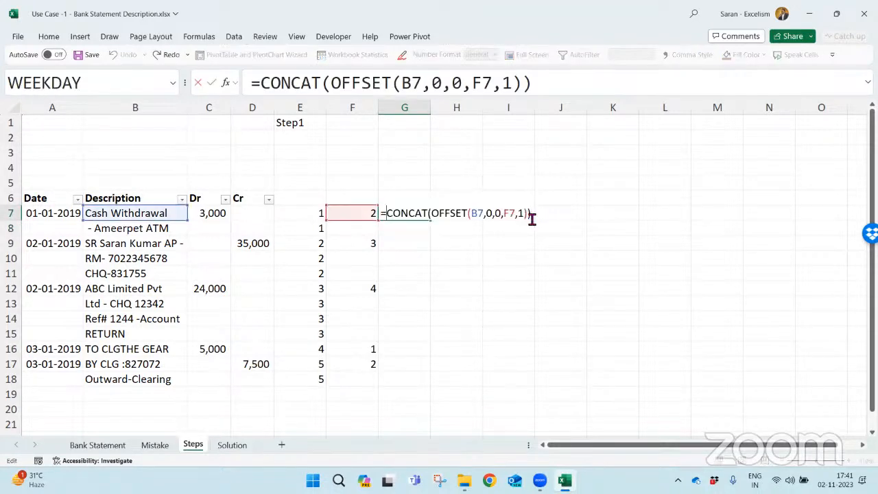
{"action": "key", "text": "shift+Right"}
{"action": "key", "text": "shift+Right"}
{"action": "key", "text": "shift+Right"}
{"action": "key", "text": "shift+Right"}
{"action": "key", "text": "shift+Right"}
{"action": "key", "text": "shift+Right"}
{"action": "type", "text": "tex"}
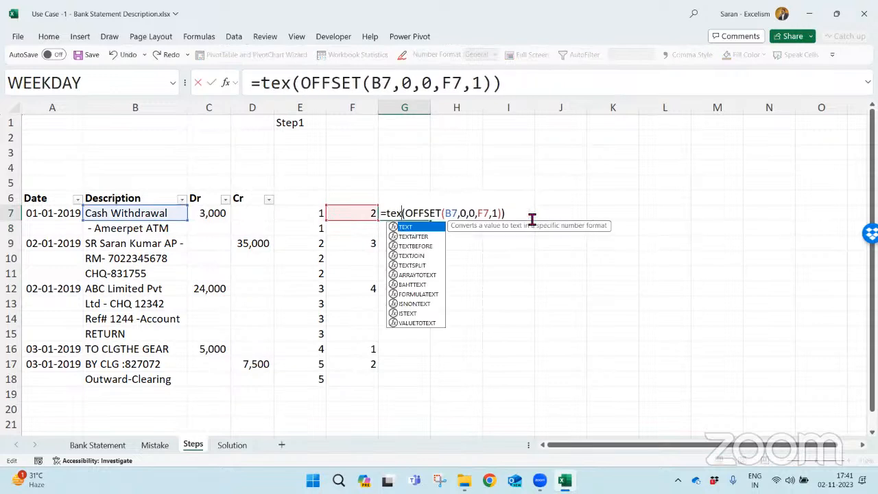
{"action": "key", "text": "Down"}
{"action": "key", "text": "Down"}
{"action": "key", "text": "Down"}
{"action": "key", "text": "Tab"}
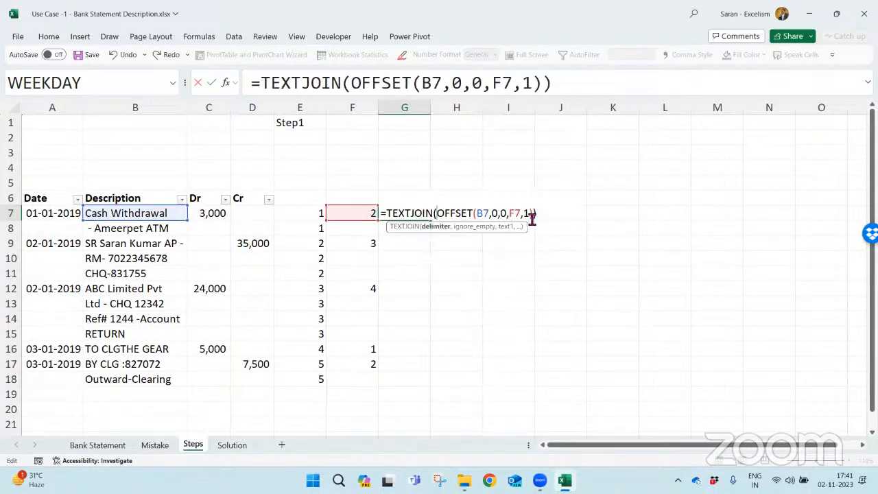
- Complete G7 as =TEXTJOIN(" ",TRUE,OFFSET(B7,0,0,F7,1)), joining with a space and ignoring empty cells
{"action": "type", "text": "\" \","}
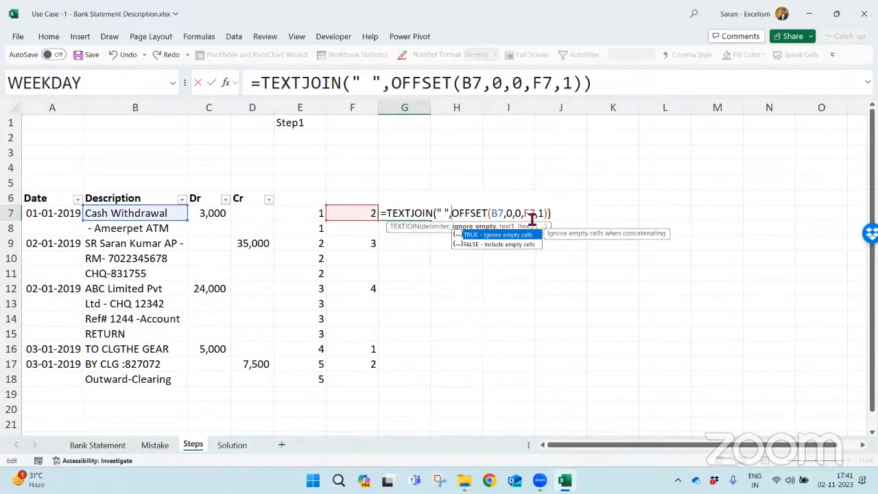
{"action": "key", "text": "Tab"}
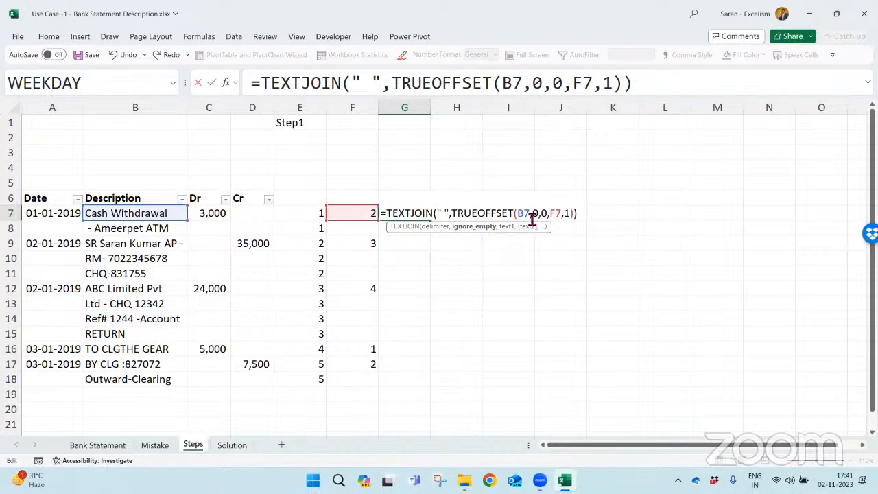
{"action": "type", "text": ","}
{"action": "key", "text": "End"}
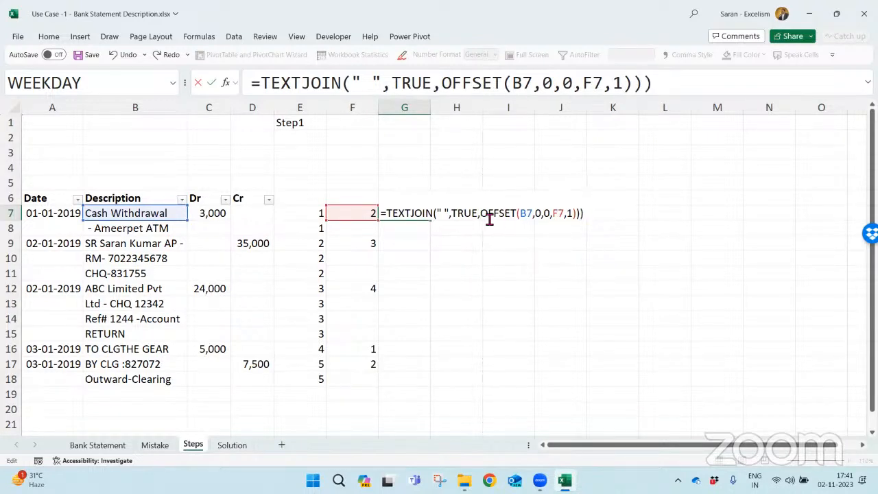
{"action": "left_click_drag", "start_coordinate": [481, 214], "coordinate": [581, 215]}
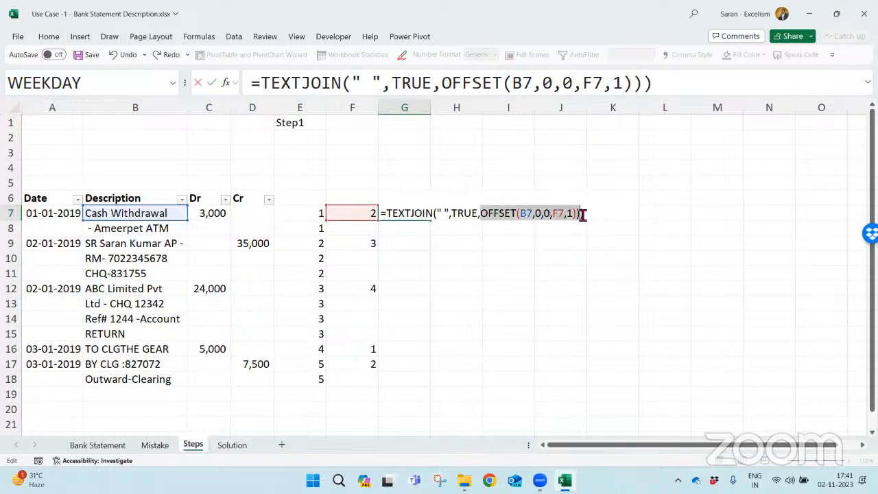
{"action": "left_click", "coordinate": [582, 214]}
{"action": "key", "text": "BackSpace"}
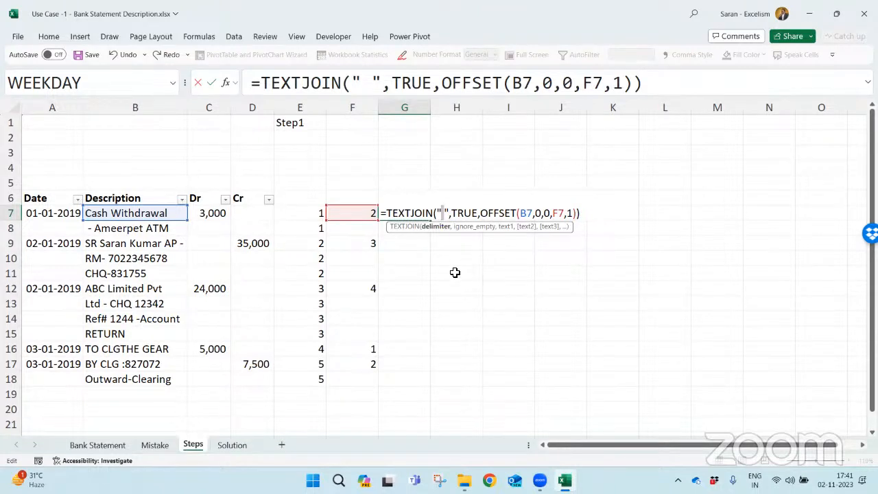
{"action": "key", "text": "Return"}
- Copy the G7 TEXTJOIN formula to G8:G18
{"action": "key", "text": "Up"}
{"action": "key", "text": "ctrl+c"}
{"action": "key", "text": "Left"}
{"action": "key", "text": "Left"}
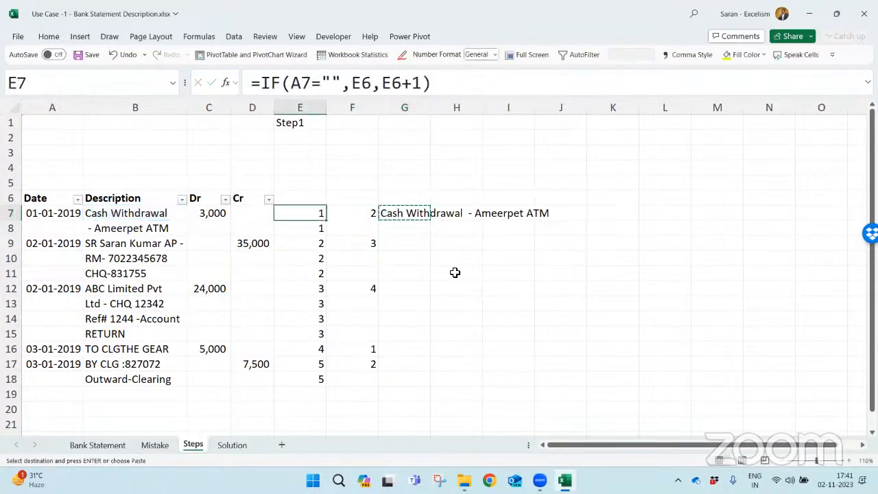
{"action": "key", "text": "ctrl+Down"}
{"action": "key", "text": "Right"}
{"action": "key", "text": "Right"}
{"action": "key", "text": "ctrl+Up"}
{"action": "key", "text": "Down"}
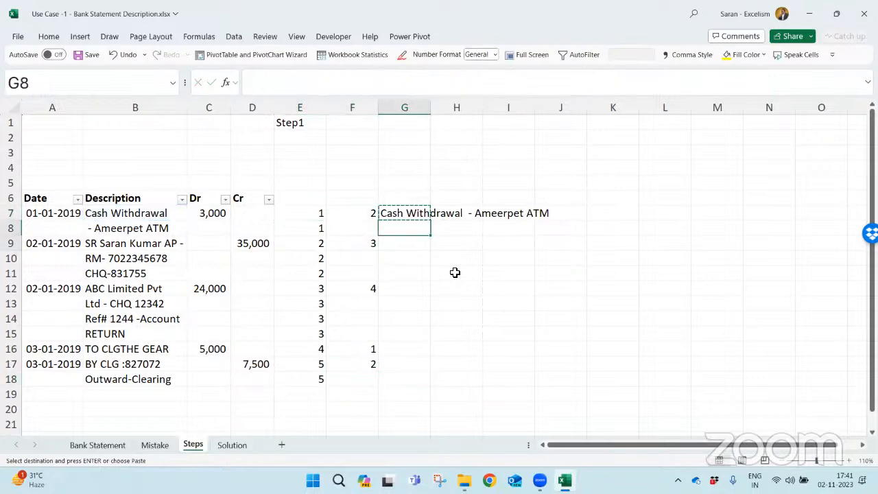
{"action": "key", "text": "shift+Down"}
{"action": "key", "text": "shift+Down"}
{"action": "key", "text": "shift+Down"}
{"action": "key", "text": "shift+Down"}
{"action": "key", "text": "shift+Down"}
{"action": "key", "text": "shift+Down"}
{"action": "key", "text": "shift+Down"}
{"action": "key", "text": "shift+Down"}
{"action": "key", "text": "shift+Down"}
{"action": "key", "text": "shift+Down"}
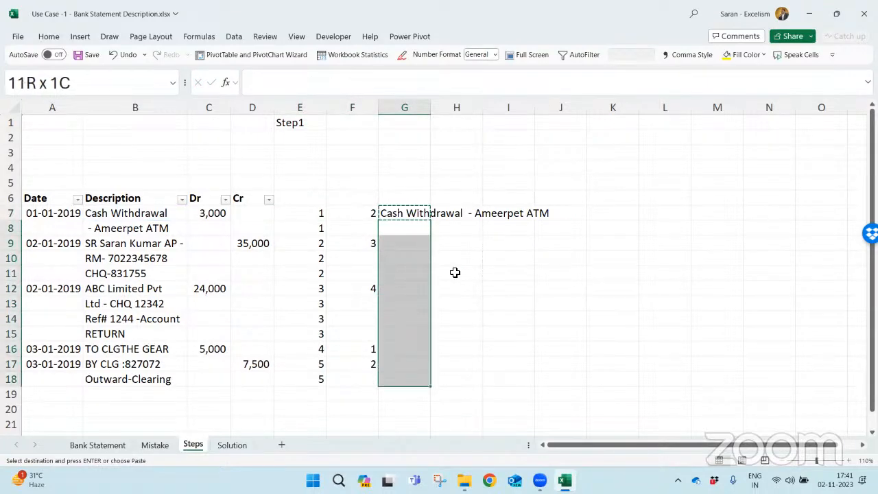
{"action": "key", "text": "ctrl+v"}
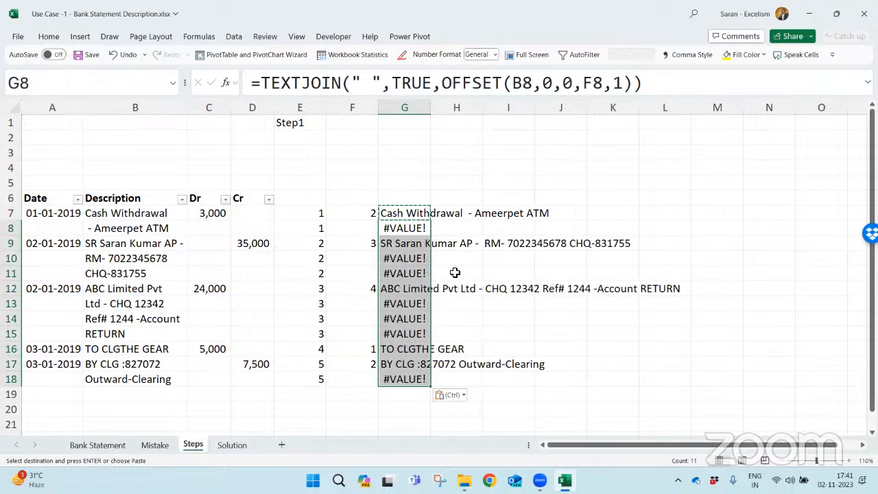
- Check the height reference in G8, and wrap the formulas in G7:G18 in IFERROR with "" as the error value
{"action": "key", "text": "F2"}
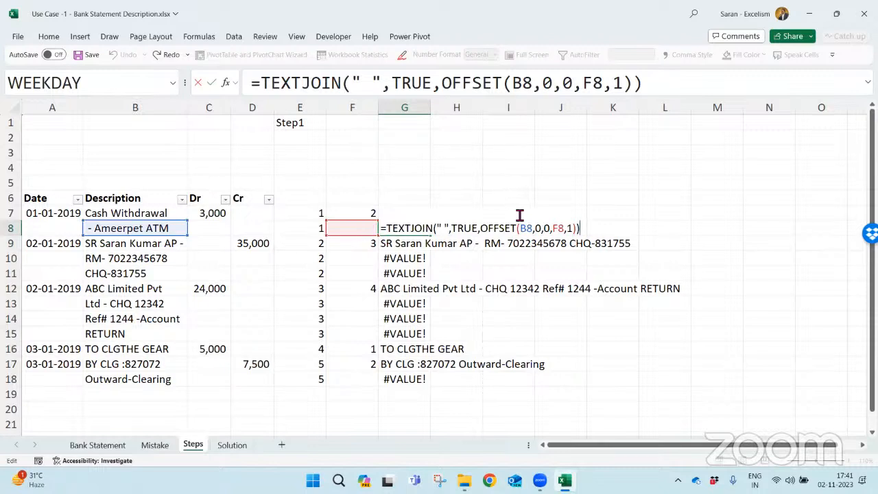
{"action": "double_click", "coordinate": [557, 229]}
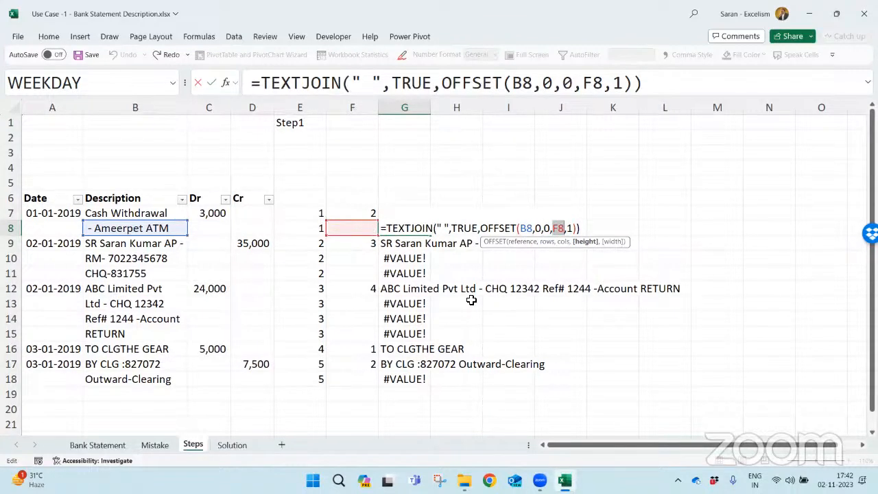
{"action": "key", "text": "Escape"}
{"action": "key", "text": "Up"}
{"action": "key", "text": "ctrl+shift+Down"}
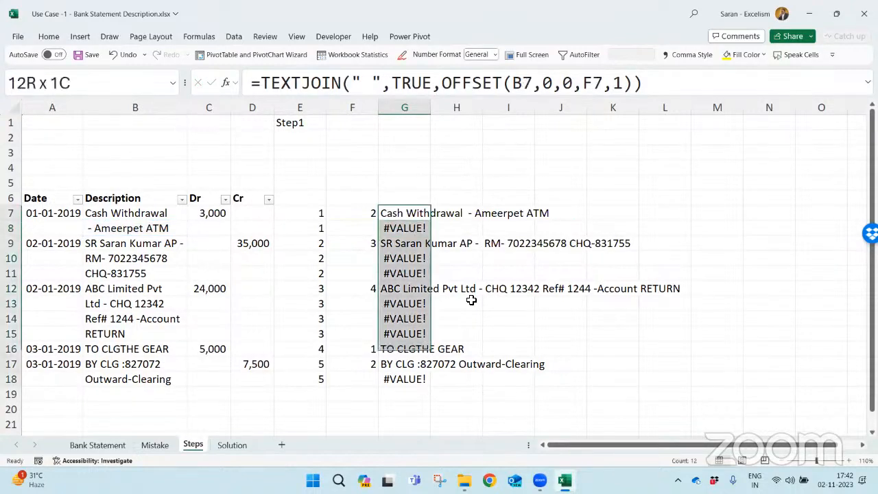
{"action": "key", "text": "F2"}
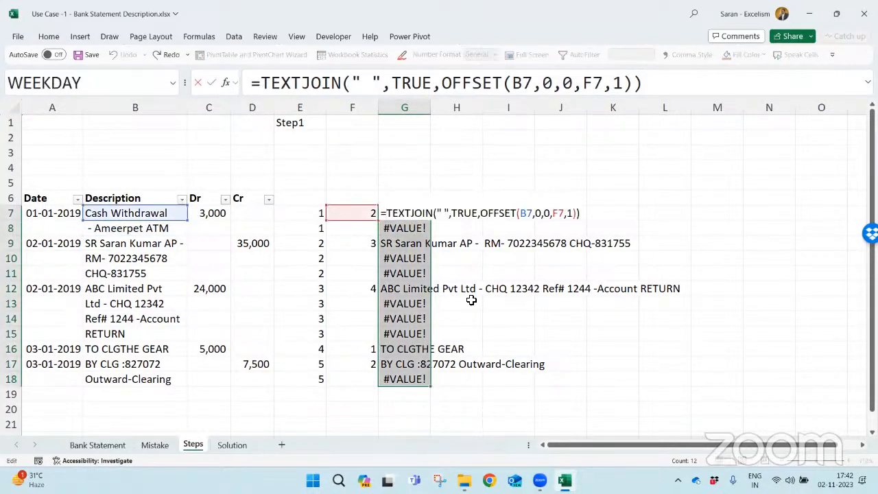
{"action": "type", "text": "if"}
{"action": "key", "text": "Down"}
{"action": "key", "text": "Tab"}
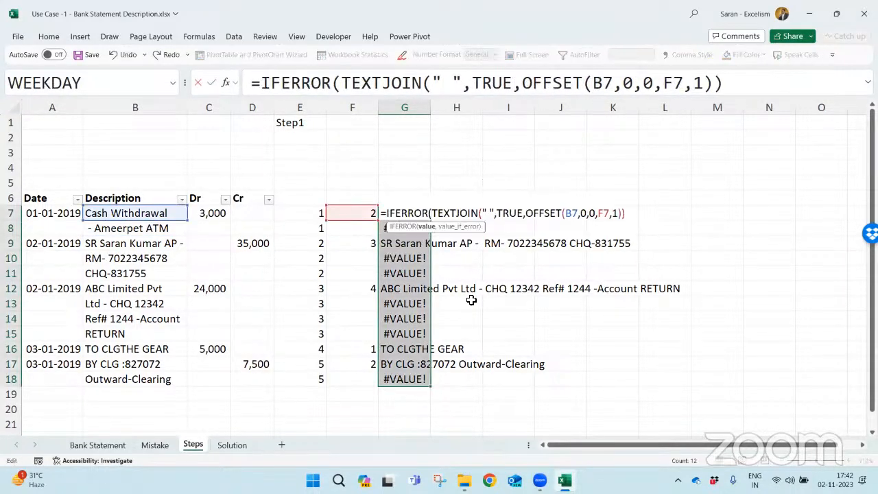
{"action": "key", "text": "Right"}
{"action": "key", "text": "Right"}
{"action": "key", "text": "Right"}
{"action": "key", "text": "Right"}
{"action": "key", "text": "Right"}
{"action": "key", "text": "Right"}
{"action": "key", "text": "Right"}
{"action": "key", "text": "Right"}
{"action": "key", "text": "Right"}
{"action": "key", "text": "Right"}
{"action": "key", "text": "Right"}
{"action": "key", "text": "Right"}
{"action": "key", "text": "Right"}
{"action": "key", "text": "Right"}
{"action": "key", "text": "Right"}
{"action": "key", "text": "Right"}
{"action": "key", "text": "Right"}
{"action": "key", "text": "Right"}
{"action": "key", "text": "Right"}
{"action": "key", "text": "Right"}
{"action": "type", "text": ",\"\")"}
{"action": "key", "text": "ctrl+Return"}
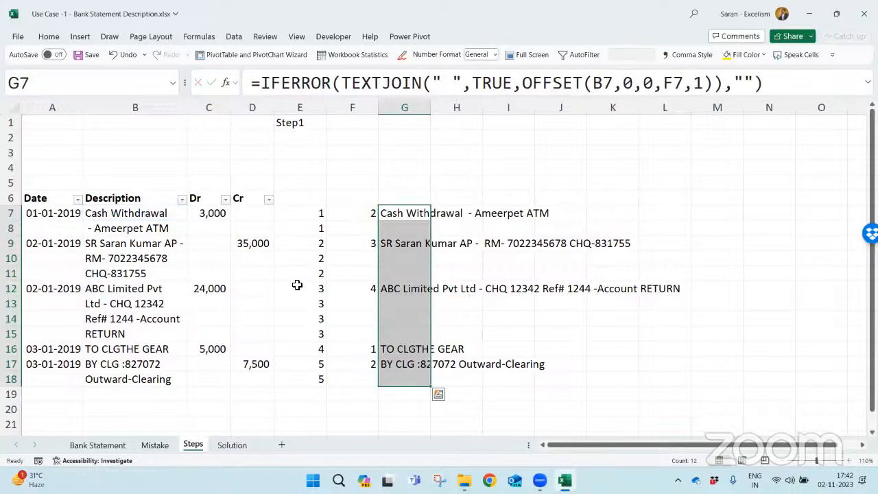
- Compare the combined descriptions in column G with the split description lines in column B
{"action": "left_click", "coordinate": [192, 318]}
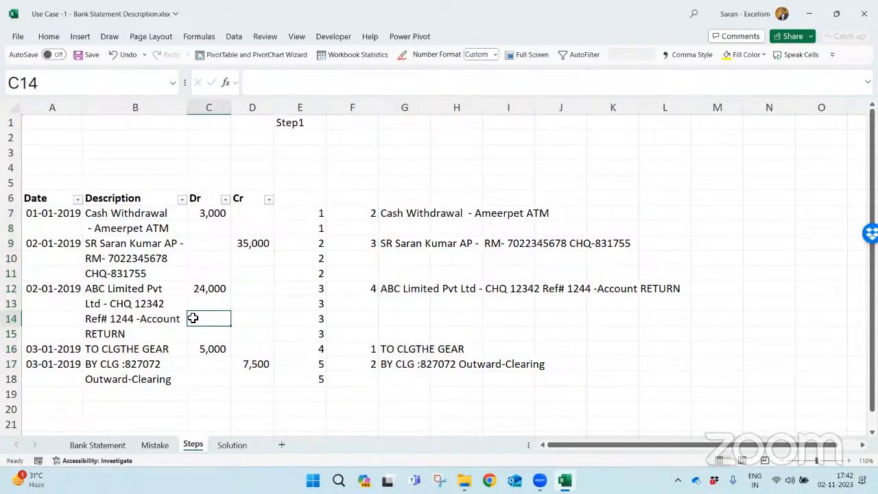
{"action": "left_click", "coordinate": [155, 348]}
{"action": "left_click", "coordinate": [425, 339]}
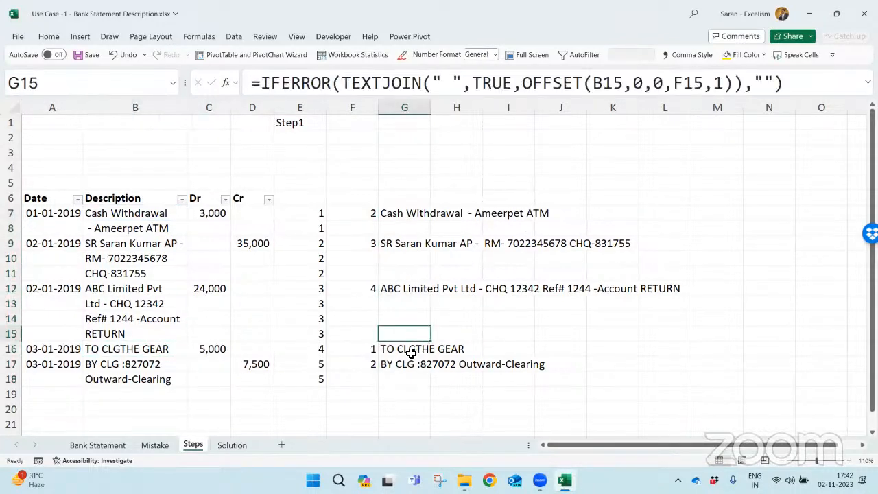
{"action": "left_click", "coordinate": [410, 351]}
{"action": "left_click", "coordinate": [146, 213]}
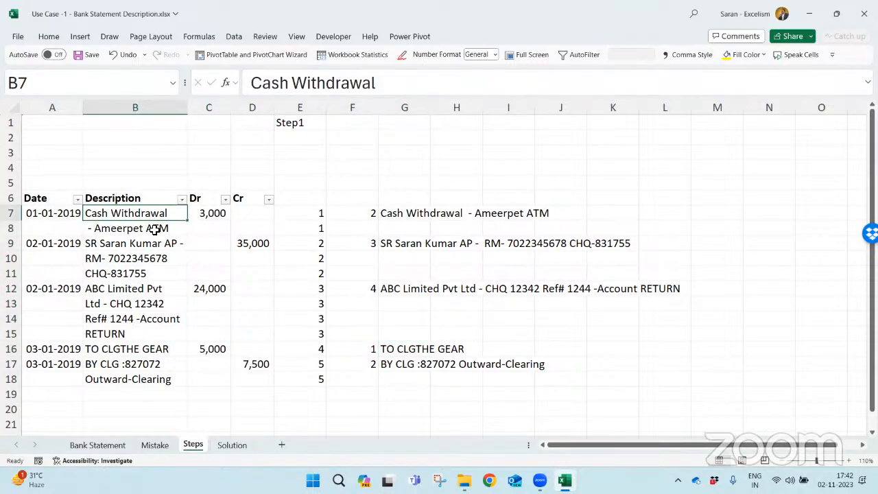
{"action": "left_click", "coordinate": [154, 226]}
{"action": "left_click_drag", "start_coordinate": [153, 221], "coordinate": [155, 214]}
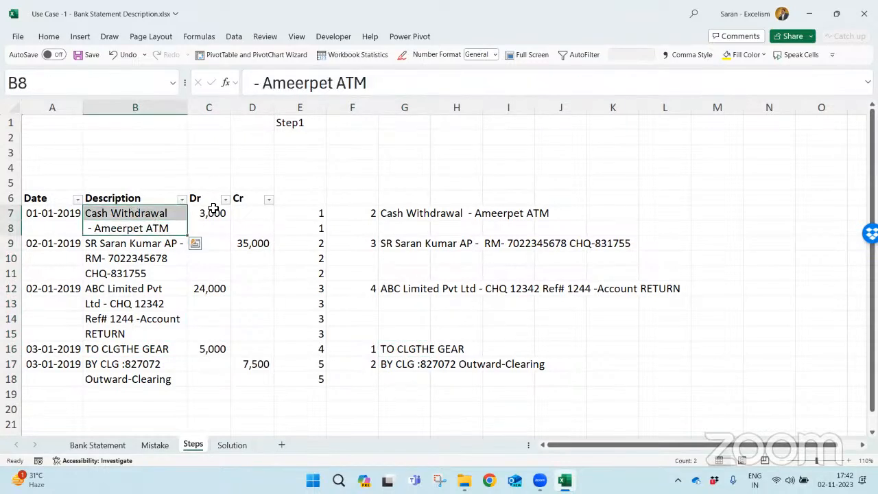
{"action": "left_click", "coordinate": [403, 214]}
{"action": "left_click_drag", "start_coordinate": [160, 245], "coordinate": [158, 333]}
{"action": "left_click", "coordinate": [413, 241]}
{"action": "left_click", "coordinate": [412, 288]}
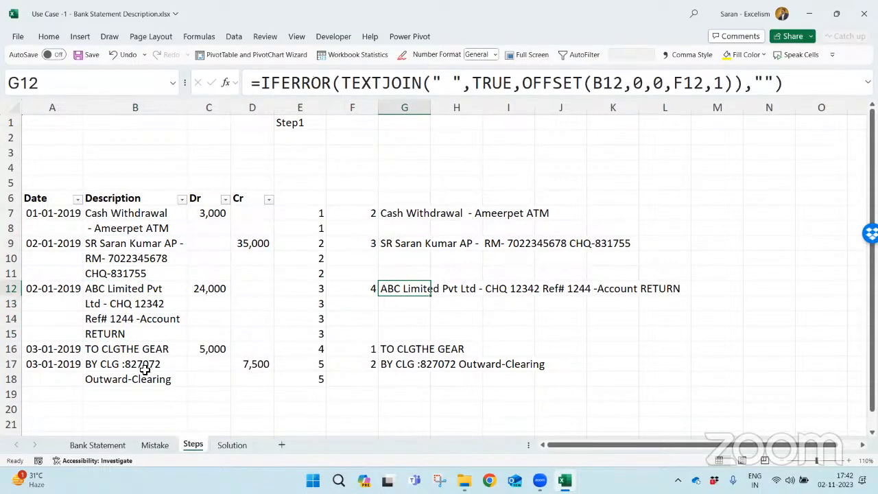
- Delete sheet rows 1 to 4 above the bank statement table
{"action": "left_click", "coordinate": [316, 168]}
{"action": "key", "text": "Down"}
{"action": "key", "text": "Down"}
{"action": "key", "text": "Down"}
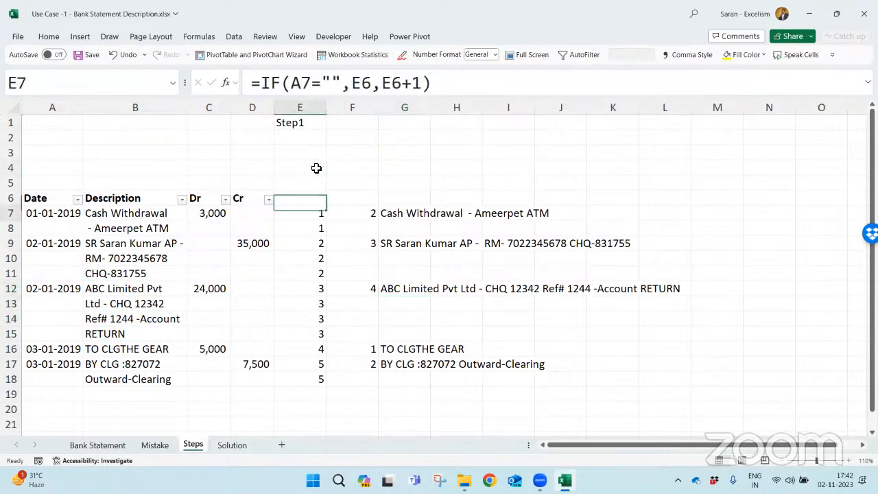
{"action": "key", "text": "ctrl+Up"}
{"action": "key", "text": "shift+space"}
{"action": "key", "text": "shift+Down"}
{"action": "key", "text": "shift+Down"}
{"action": "key", "text": "shift+Down"}
{"action": "key", "text": "shift+Down"}
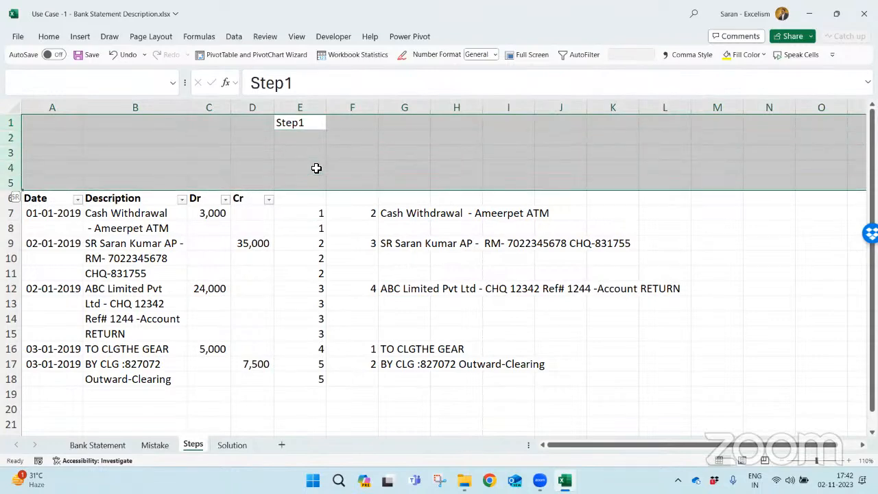
{"action": "key", "text": "shift+Up"}
{"action": "key", "text": "ctrl+minus"}
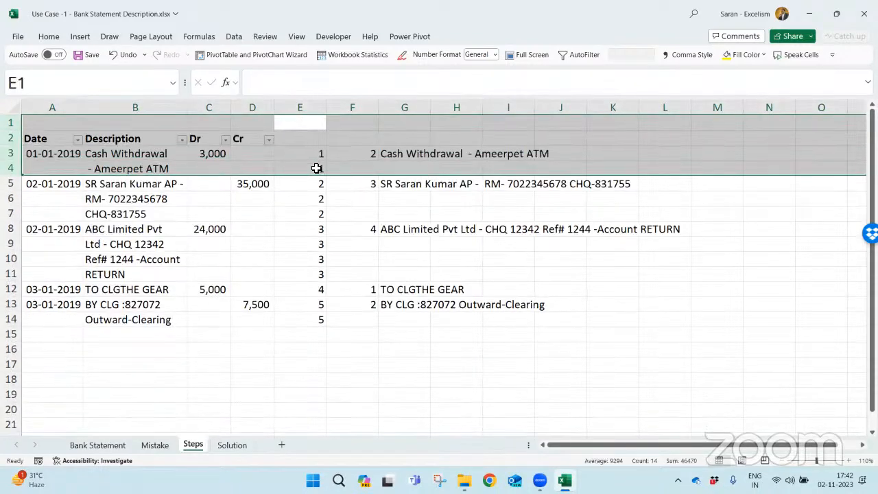
- Copy the whole table with its helper columns, A2:G14, and paste it starting at A17
{"action": "key", "text": "Down"}
{"action": "key", "text": "Left"}
{"action": "key", "text": "Left"}
{"action": "key", "text": "Left"}
{"action": "key", "text": "Left"}
{"action": "key", "text": "shift+Down"}
{"action": "key", "text": "shift+Down"}
{"action": "key", "text": "shift+Down"}
{"action": "key", "text": "shift+Down"}
{"action": "key", "text": "shift+Down"}
{"action": "key", "text": "shift+Down"}
{"action": "key", "text": "shift+Down"}
{"action": "key", "text": "shift+Down"}
{"action": "key", "text": "shift+Down"}
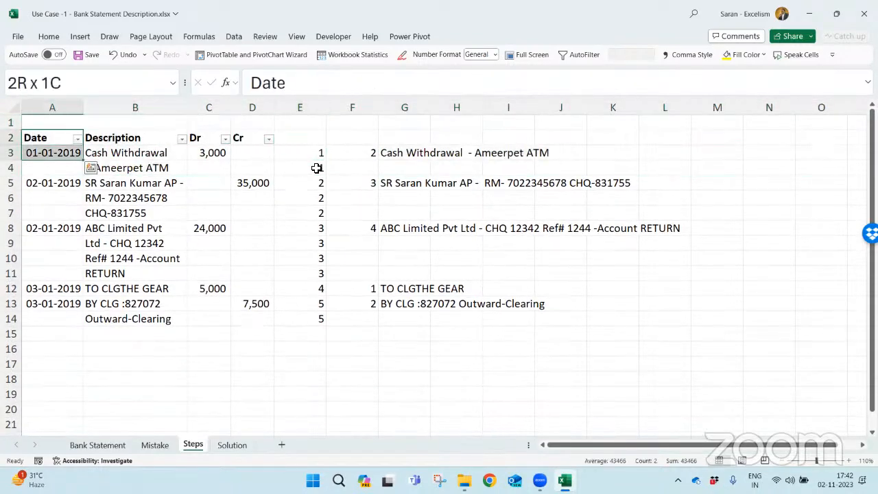
{"action": "key", "text": "shift+Right"}
{"action": "key", "text": "shift+Right"}
{"action": "key", "text": "shift+Right"}
{"action": "key", "text": "shift+Right"}
{"action": "key", "text": "shift+Right"}
{"action": "key", "text": "shift+Right"}
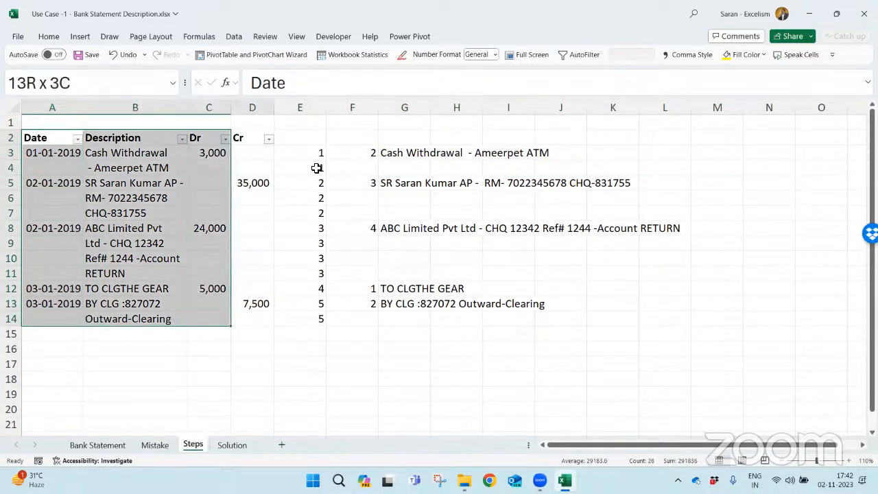
{"action": "key", "text": "ctrl+c"}
{"action": "key", "text": "Down"}
{"action": "key", "text": "Down"}
{"action": "key", "text": "Down"}
{"action": "key", "text": "Down"}
{"action": "key", "text": "Down"}
{"action": "key", "text": "Down"}
{"action": "key", "text": "Down"}
{"action": "key", "text": "Down"}
{"action": "key", "text": "Down"}
{"action": "key", "text": "Down"}
{"action": "key", "text": "Down"}
{"action": "key", "text": "Down"}
{"action": "key", "text": "Down"}
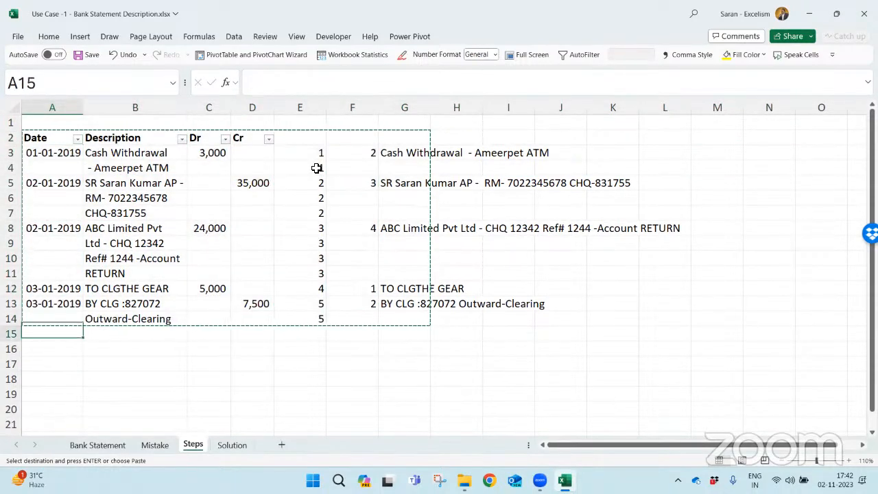
- Look through the pasted table down to its last row
{"action": "key", "text": "Down"}
{"action": "key", "text": "Down"}
{"action": "key", "text": "ctrl+v"}
{"action": "key", "text": "Right"}
{"action": "key", "text": "Down"}
{"action": "key", "text": "Down"}
{"action": "key", "text": "Down"}
{"action": "key", "text": "Down"}
{"action": "key", "text": "Down"}
{"action": "key", "text": "Down"}
{"action": "key", "text": "Down"}
{"action": "key", "text": "Down"}
{"action": "key", "text": "Down"}
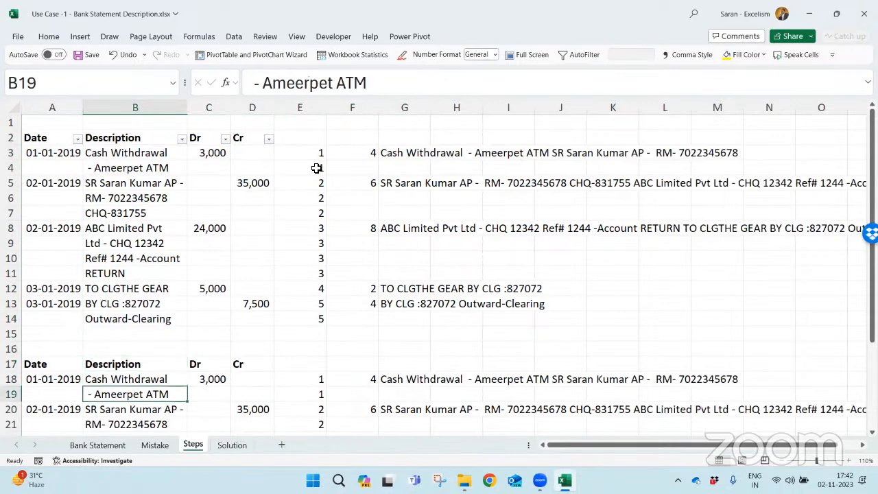
{"action": "key", "text": "Down"}
{"action": "key", "text": "Down"}
{"action": "key", "text": "Down"}
{"action": "key", "text": "Down"}
{"action": "key", "text": "Down"}
{"action": "key", "text": "Down"}
{"action": "key", "text": "Down"}
{"action": "key", "text": "Down"}
{"action": "key", "text": "Down"}
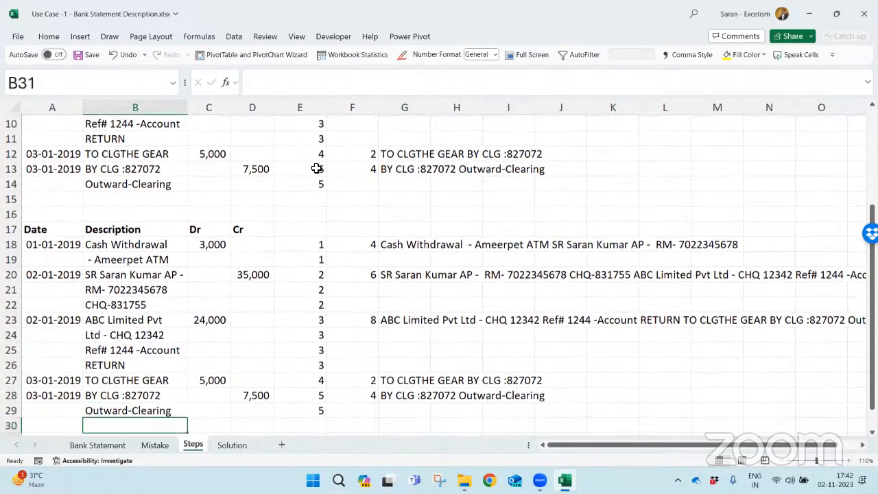
- Copy the COUNTIF(E:E,E18) part of the helper formula in F18 of the pasted table
{"action": "key", "text": "Up"}
{"action": "key", "text": "Up"}
{"action": "key", "text": "Up"}
{"action": "key", "text": "Up"}
{"action": "key", "text": "Up"}
{"action": "key", "text": "Up"}
{"action": "key", "text": "Up"}
{"action": "key", "text": "Up"}
{"action": "key", "text": "Up"}
{"action": "key", "text": "Up"}
{"action": "key", "text": "Up"}
{"action": "key", "text": "Up"}
{"action": "key", "text": "Up"}
{"action": "key", "text": "Up"}
{"action": "key", "text": "Right"}
{"action": "key", "text": "Right"}
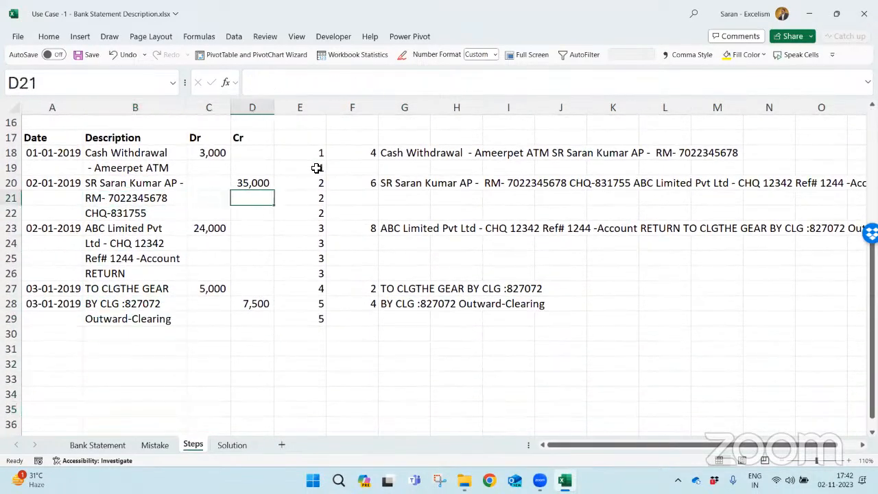
{"action": "key", "text": "Up"}
{"action": "key", "text": "Right"}
{"action": "key", "text": "Right"}
{"action": "key", "text": "Up"}
{"action": "key", "text": "Up"}
{"action": "key", "text": "Up"}
{"action": "key", "text": "Down"}
{"action": "key", "text": "F2"}
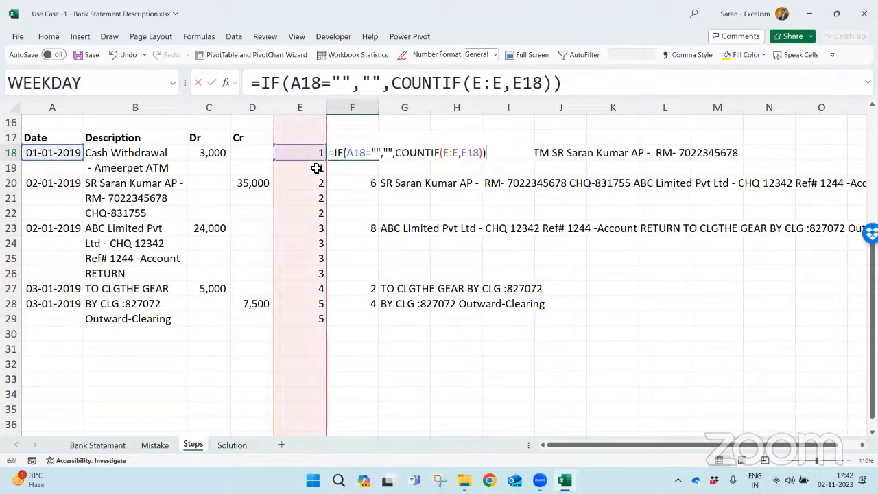
{"action": "key", "text": "shift+Home"}
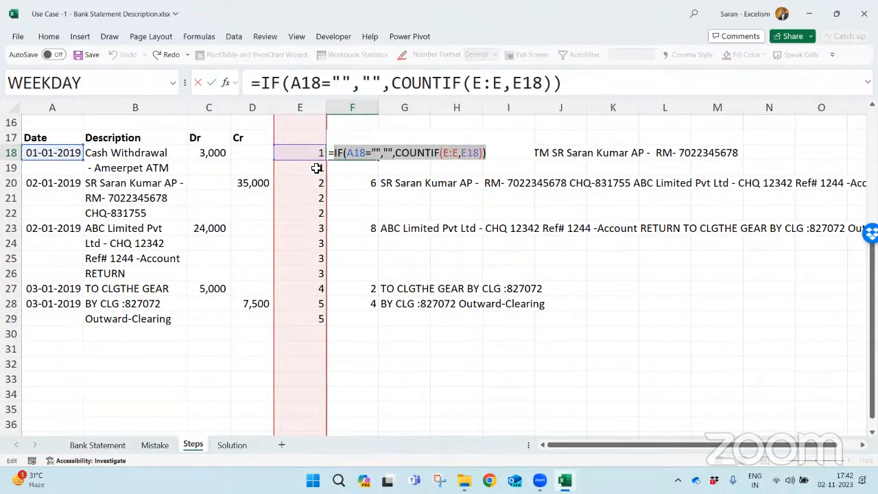
{"action": "key", "text": "ctrl+shift+Right"}
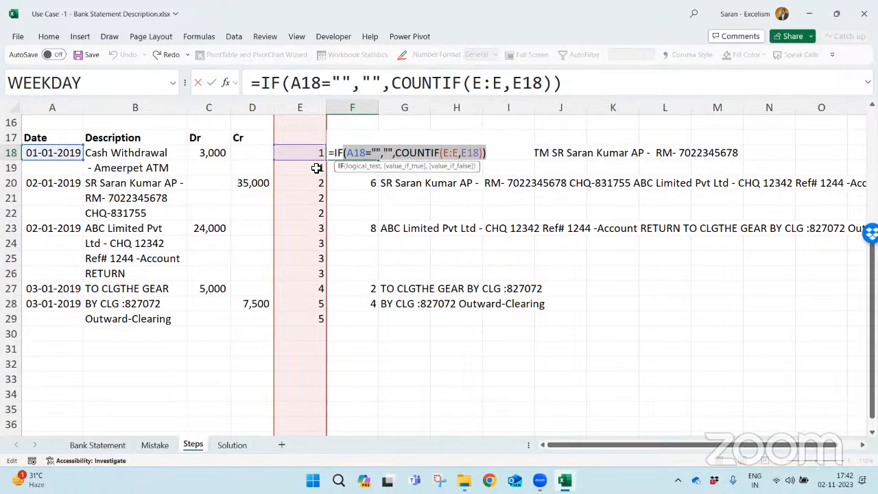
{"action": "key", "text": "Left"}
{"action": "key", "text": "Right"}
{"action": "key", "text": "Right"}
{"action": "key", "text": "Right"}
{"action": "key", "text": "Right"}
{"action": "key", "text": "Right"}
{"action": "key", "text": "Right"}
{"action": "key", "text": "Right"}
{"action": "key", "text": "Right"}
{"action": "key", "text": "Right"}
{"action": "key", "text": "Right"}
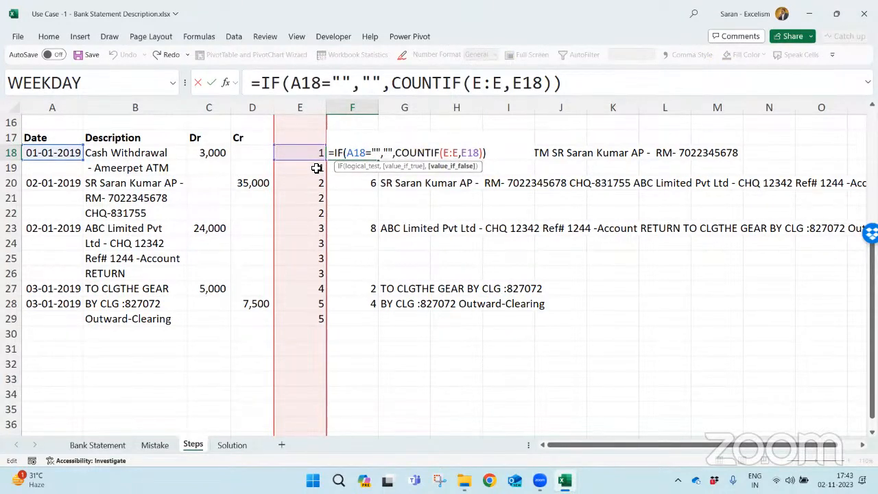
{"action": "key", "text": "shift+Right"}
{"action": "key", "text": "shift+Right"}
{"action": "key", "text": "shift+Right"}
{"action": "key", "text": "shift+Right"}
{"action": "key", "text": "shift+Right"}
{"action": "key", "text": "shift+Right"}
{"action": "key", "text": "shift+Right"}
{"action": "key", "text": "shift+Right"}
{"action": "key", "text": "shift+Right"}
{"action": "key", "text": "shift+Right"}
{"action": "key", "text": "shift+Right"}
{"action": "key", "text": "shift+Right"}
{"action": "key", "text": "shift+Right"}
{"action": "key", "text": "shift+Right"}
{"action": "key", "text": "shift+Right"}
{"action": "key", "text": "shift+Right"}
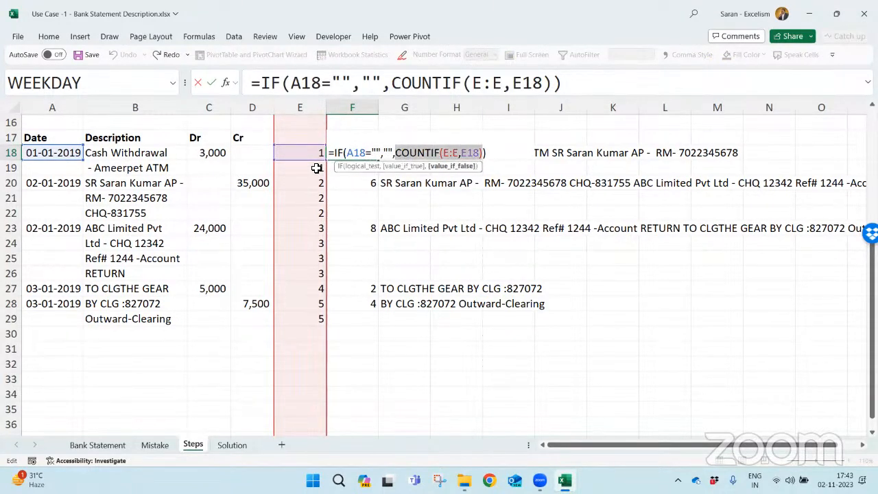
{"action": "key", "text": "Tab"}
- Replace the F18 height reference in G18's OFFSET formula with the copied COUNTIF(E:E,E18)
{"action": "key", "text": "F2"}
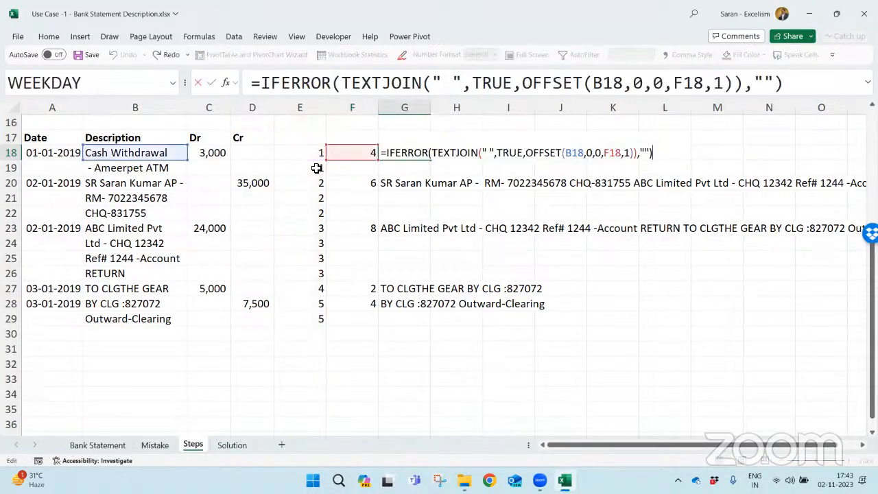
{"action": "double_click", "coordinate": [614, 153]}
{"action": "key", "text": "ctrl+v"}
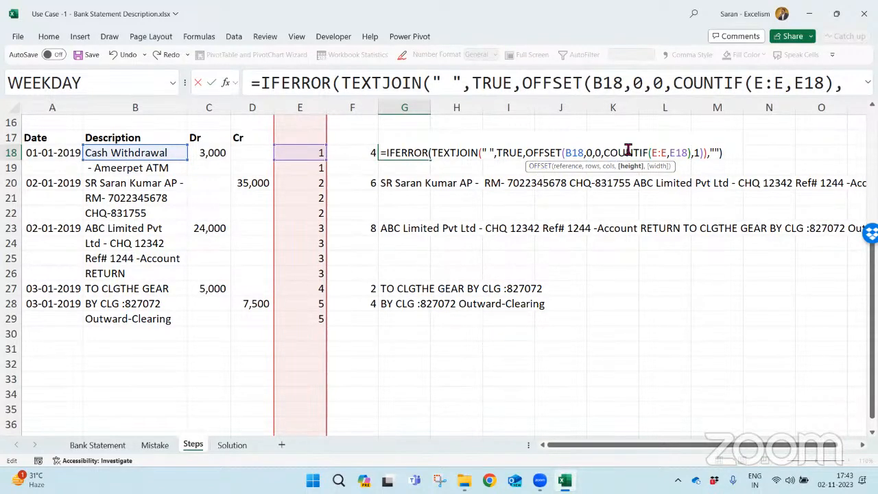
- Change the COUNTIF range in G18 to the absolute range $E$18:$E$29 and enter the formula
{"action": "left_click_drag", "start_coordinate": [652, 154], "coordinate": [669, 154]}
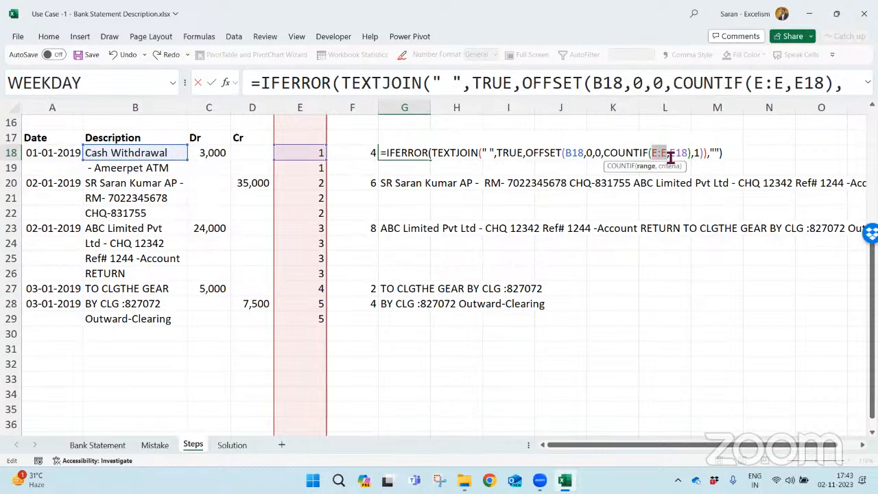
{"action": "key", "text": "BackSpace"}
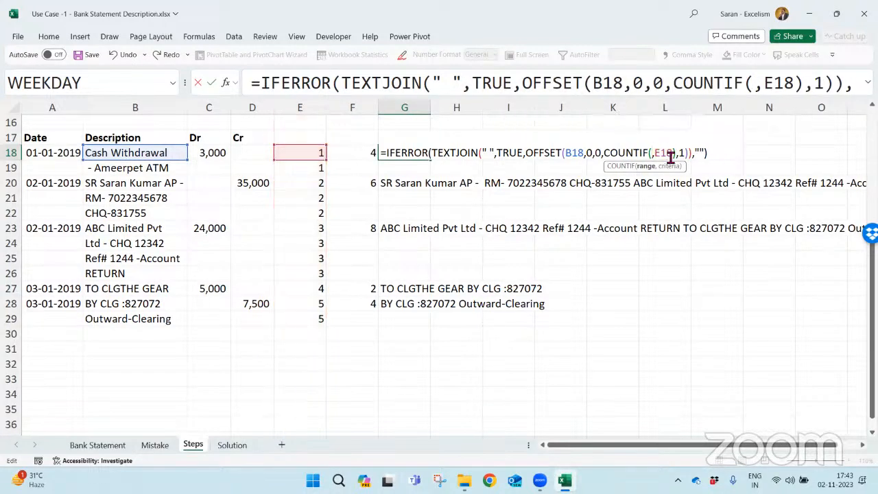
{"action": "left_click", "coordinate": [317, 153]}
{"action": "key", "text": "ctrl+shift+Down"}
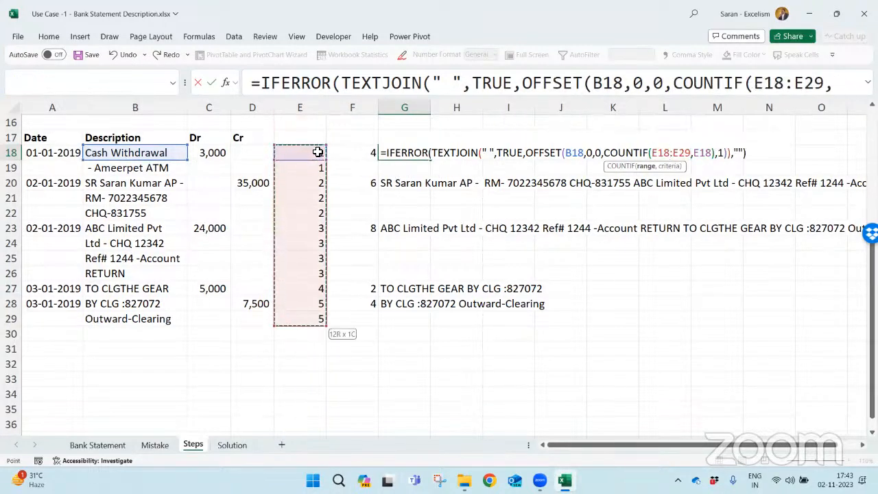
{"action": "key", "text": "F4"}
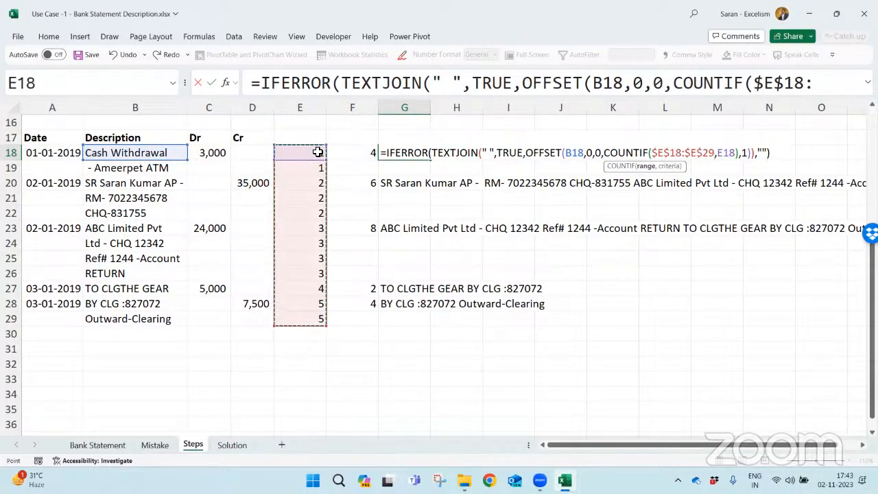
{"action": "key", "text": "Return"}
{"action": "key", "text": "Up"}
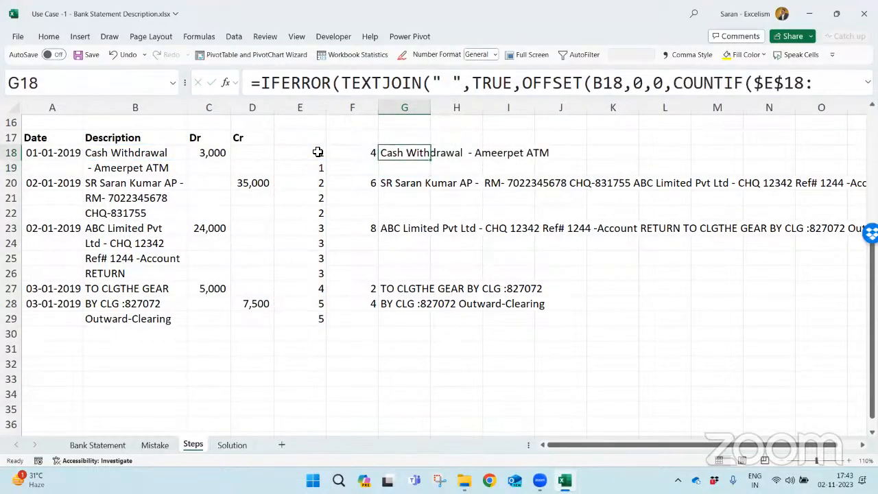
- Copy the formula in G18 down through G19:G29
{"action": "key", "text": "ctrl+c"}
{"action": "key", "text": "Down"}
{"action": "key", "text": "ctrl+shift+Down"}
{"action": "key", "text": "Return"}
{"action": "key", "text": "Up"}
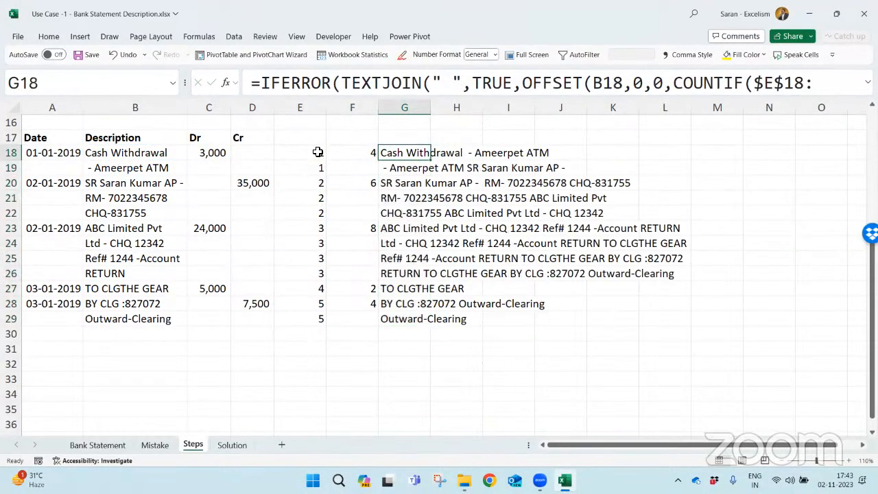
- Check the refilled descriptions in column G against the numbering formula in E19
{"action": "key", "text": "Down"}
{"action": "key", "text": "Down"}
{"action": "key", "text": "Down"}
{"action": "key", "text": "Down"}
{"action": "key", "text": "Up"}
{"action": "key", "text": "Up"}
{"action": "key", "text": "Up"}
{"action": "key", "text": "Left"}
{"action": "key", "text": "Left"}
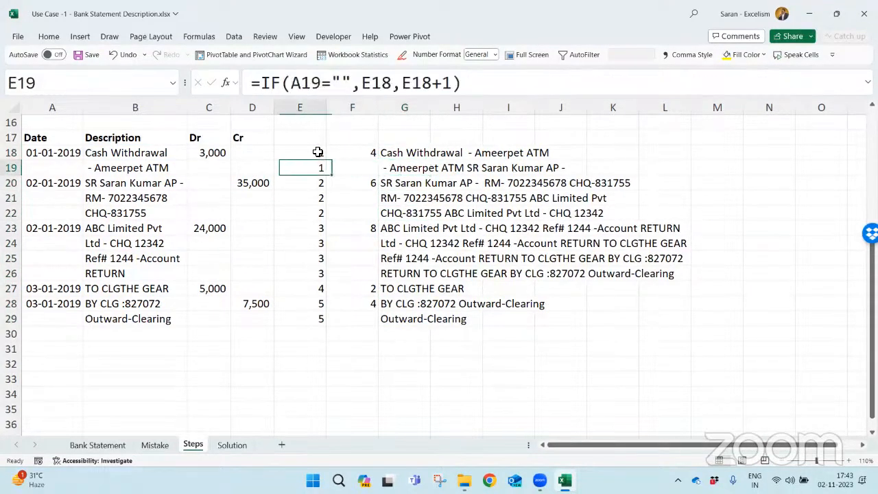
- Delete the COUNTIF helper cells F18:F29, shifting the remaining cells left
{"action": "key", "text": "Right"}
{"action": "key", "text": "Up"}
{"action": "key", "text": "shift+Down"}
{"action": "key", "text": "shift+Down"}
{"action": "key", "text": "shift+Down"}
{"action": "key", "text": "shift+Down"}
{"action": "key", "text": "shift+Down"}
{"action": "key", "text": "shift+Down"}
{"action": "key", "text": "shift+Down"}
{"action": "key", "text": "shift+Down"}
{"action": "key", "text": "shift+Down"}
{"action": "key", "text": "shift+Down"}
{"action": "key", "text": "shift+Down"}
{"action": "key", "text": "shift+Down"}
{"action": "key", "text": "shift+Down"}
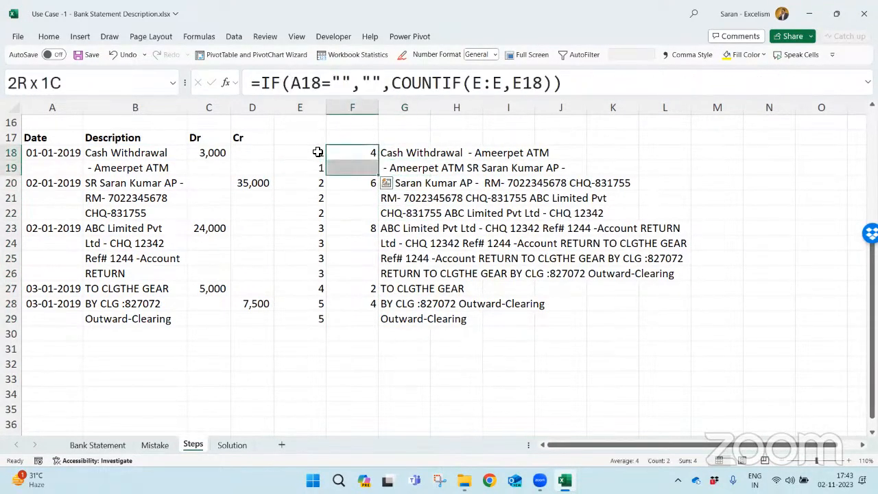
{"action": "key", "text": "shift+Up"}
{"action": "key", "text": "shift+Up"}
{"action": "key", "text": "ctrl+v"}
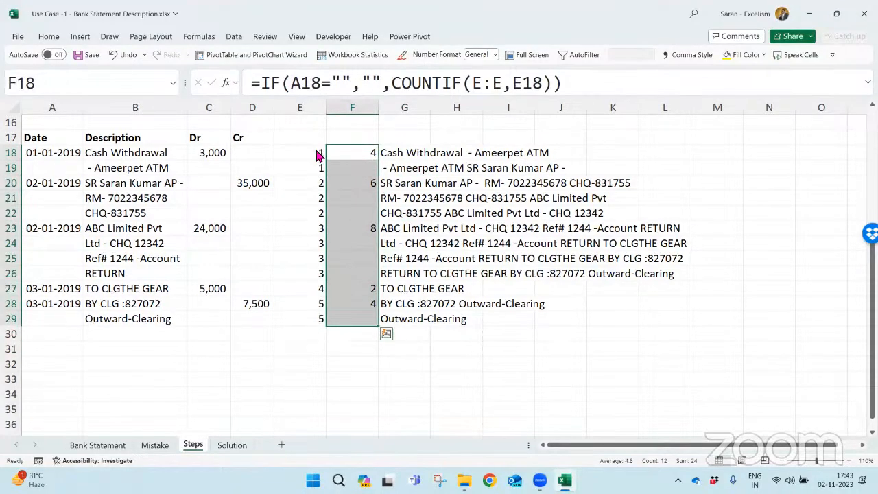
{"action": "key", "text": "ctrl+minus"}
{"action": "key", "text": "Return"}
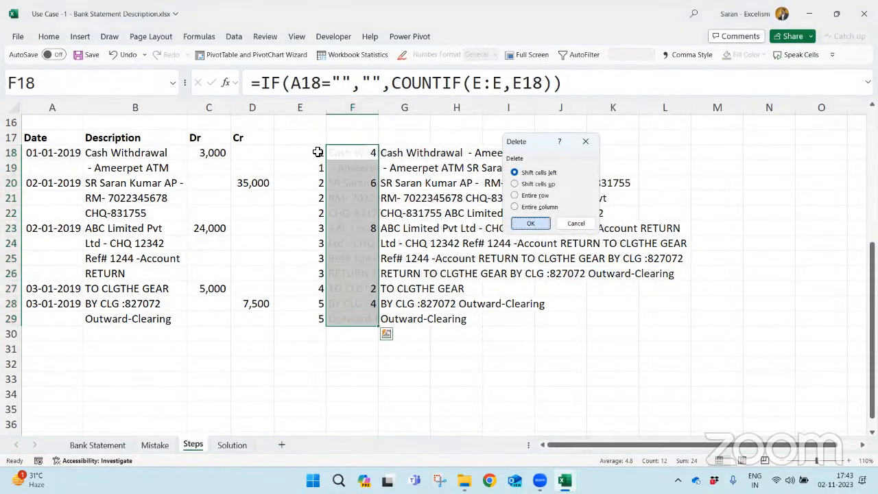
- In F18, replace the IFERROR wrapper with IF(A18="","", in front of the TEXTJOIN function
{"action": "key", "text": "Up"}
{"action": "key", "text": "Down"}
{"action": "key", "text": "F2"}
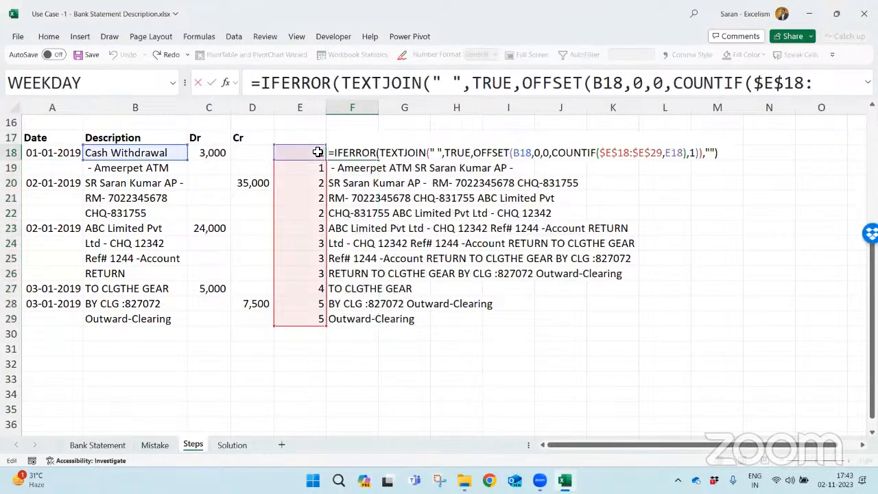
{"action": "key", "text": "shift+Right"}
{"action": "key", "text": "shift+Right"}
{"action": "key", "text": "shift+Right"}
{"action": "key", "text": "shift+Right"}
{"action": "key", "text": "shift+Right"}
{"action": "key", "text": "shift+Right"}
{"action": "key", "text": "shift+Right"}
{"action": "key", "text": "shift+Right"}
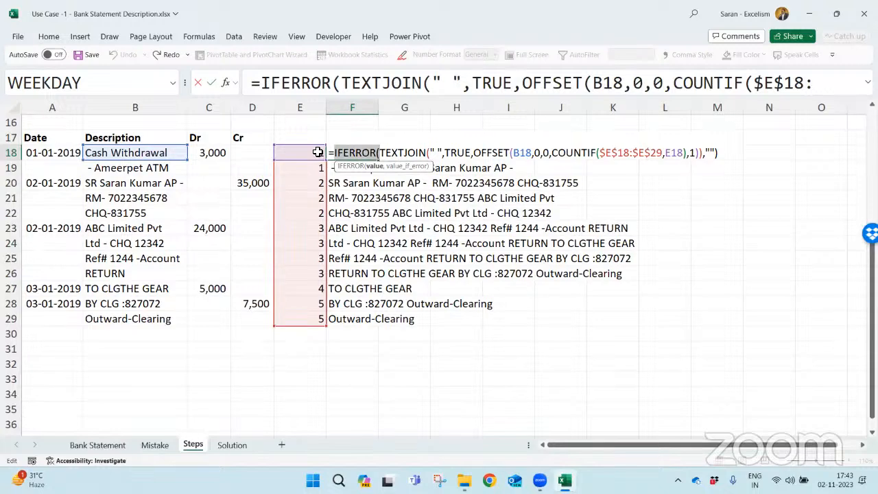
{"action": "key", "text": "Delete"}
{"action": "type", "text": "if("}
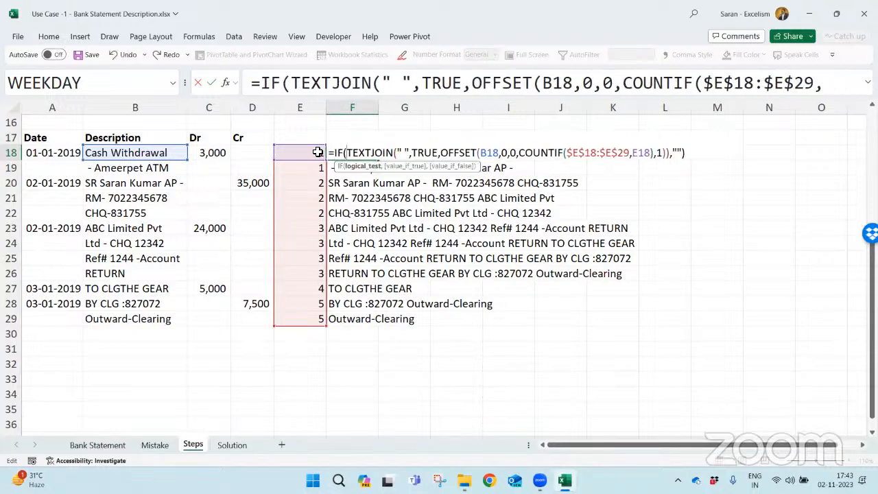
{"action": "left_click", "coordinate": [55, 154]}
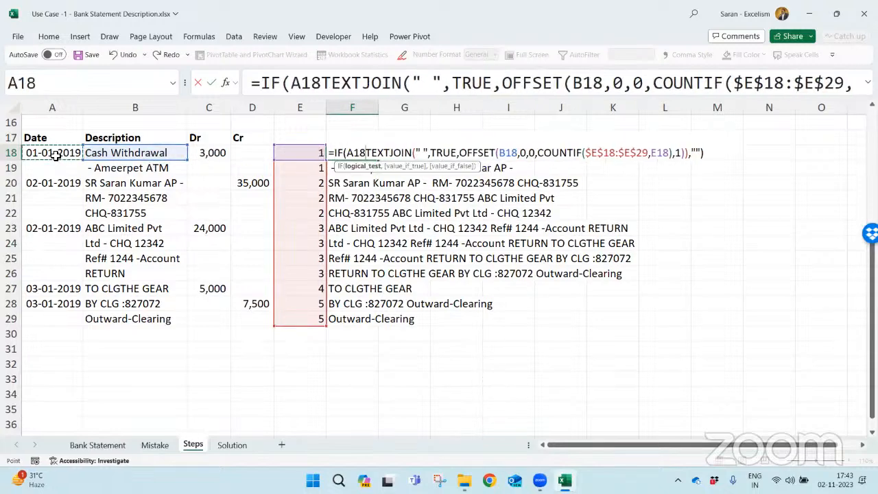
{"action": "type", "text": "=\"\","}
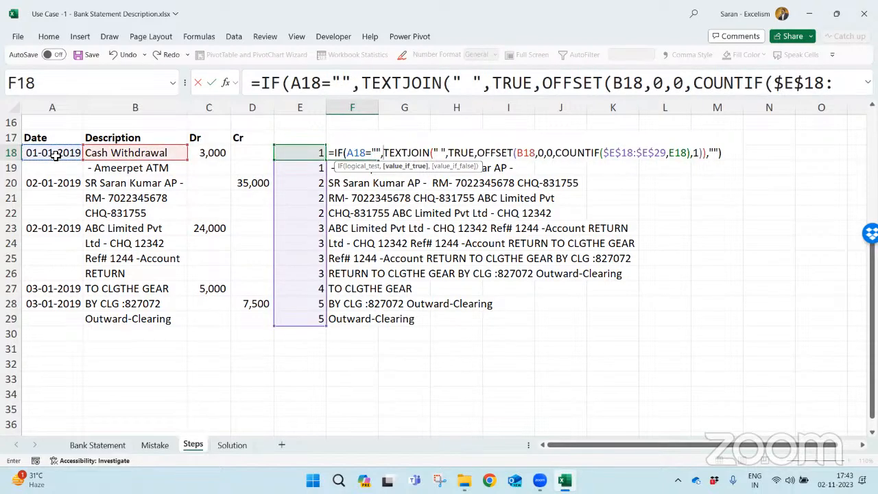
{"action": "type", "text": "\"\","}
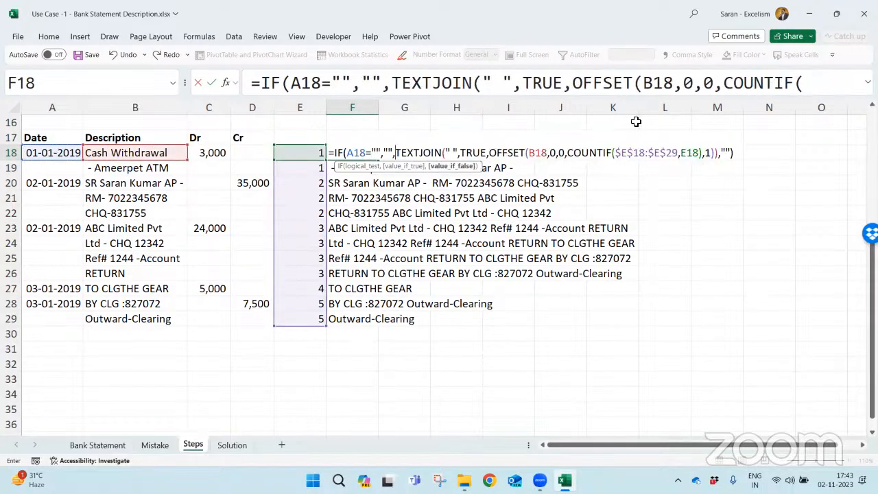
- Remove the leftover ,"" argument at the end of the F18 formula, close the parentheses and enter it
{"action": "left_click", "coordinate": [718, 154]}
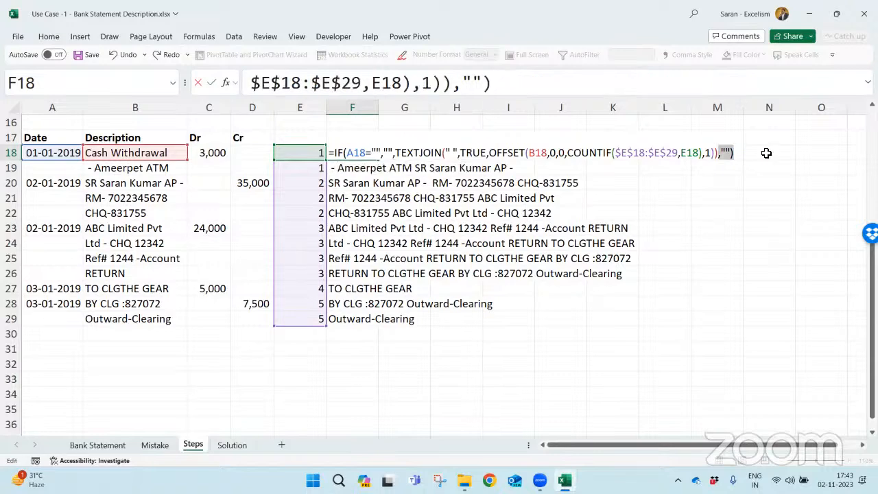
{"action": "key", "text": "BackSpace"}
{"action": "key", "text": "BackSpace"}
{"action": "key", "text": "BackSpace"}
{"action": "key", "text": "BackSpace"}
{"action": "type", "text": ")"}
{"action": "key", "text": "ctrl+Return"}
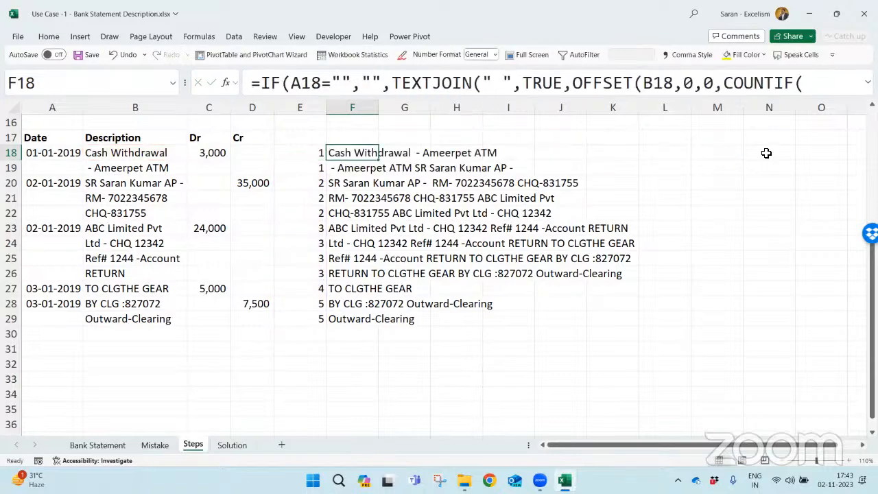
- Copy the IF and TEXTJOIN formula from F18 down through F19:F29
{"action": "key", "text": "ctrl+c"}
{"action": "key", "text": "Down"}
{"action": "key", "text": "ctrl+shift+Down"}
{"action": "key", "text": "Return"}
{"action": "key", "text": "Up"}
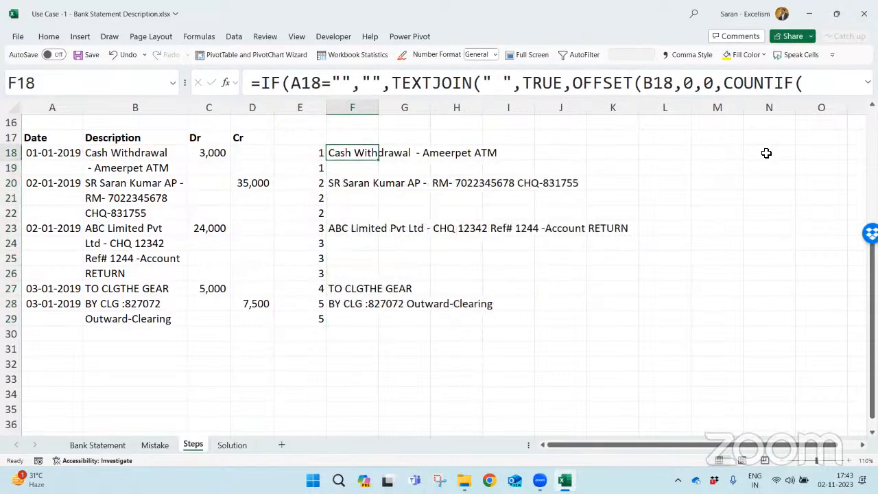
- Compare the combined description in F23 with the split description lines starting at B23
{"action": "key", "text": "Down"}
{"action": "key", "text": "Down"}
{"action": "key", "text": "Down"}
{"action": "key", "text": "Down"}
{"action": "key", "text": "Down"}
{"action": "key", "text": "Left"}
{"action": "key", "text": "Left"}
{"action": "key", "text": "Left"}
{"action": "key", "text": "Left"}
{"action": "key", "text": "Left"}
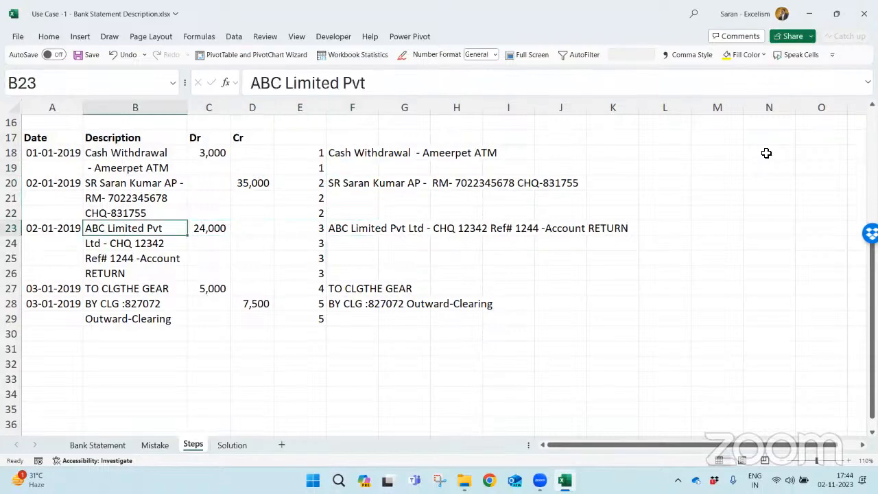
{"action": "key", "text": "Right"}
{"action": "key", "text": "Right"}
{"action": "key", "text": "Right"}
{"action": "key", "text": "Right"}
{"action": "key", "text": "Right"}
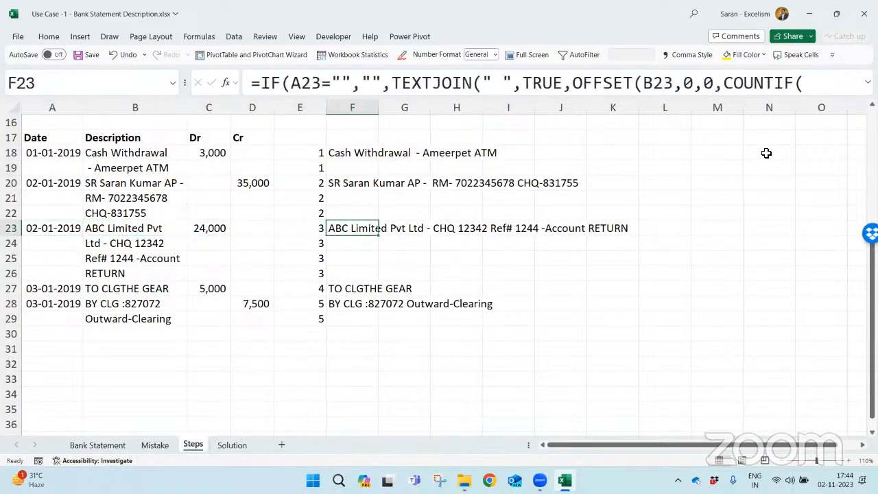
- Examine the numbering and COUNTIF helper columns E and F in the original table above
{"action": "key", "text": "Left"}
{"action": "key", "text": "ctrl+Up"}
{"action": "key", "text": "ctrl+Up"}
{"action": "key", "text": "ctrl+Up"}
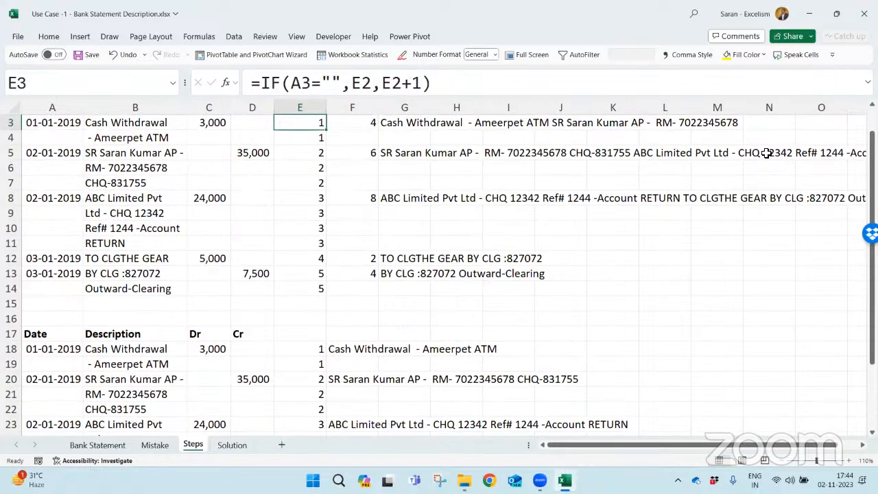
{"action": "key", "text": "Right"}
{"action": "key", "text": "shift+Down"}
{"action": "key", "text": "shift+Down"}
{"action": "key", "text": "shift+Down"}
{"action": "key", "text": "shift+Down"}
{"action": "key", "text": "shift+Down"}
{"action": "key", "text": "shift+Down"}
{"action": "key", "text": "shift+Down"}
{"action": "key", "text": "shift+Down"}
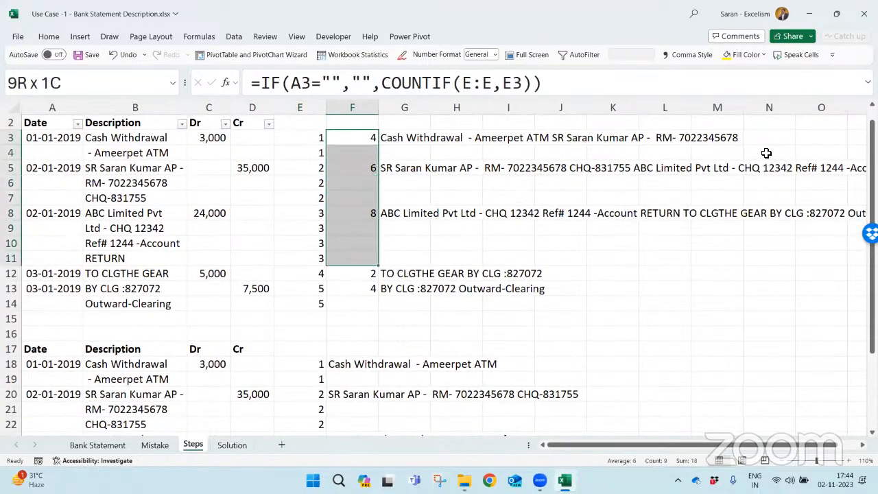
{"action": "key", "text": "shift+Down"}
- Examine the full combined formula in F18 and the numbering formula in E19
{"action": "key", "text": "Down"}
{"action": "key", "text": "ctrl+Down"}
{"action": "key", "text": "ctrl+Down"}
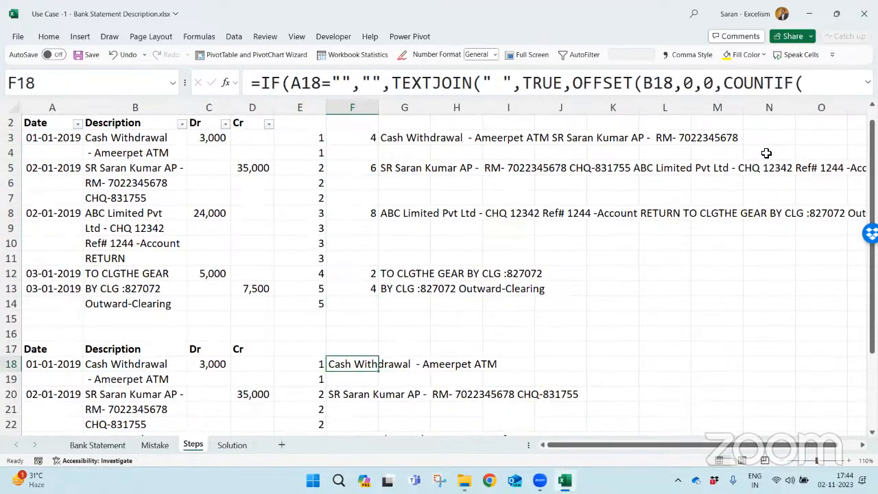
{"action": "key", "text": "F2"}
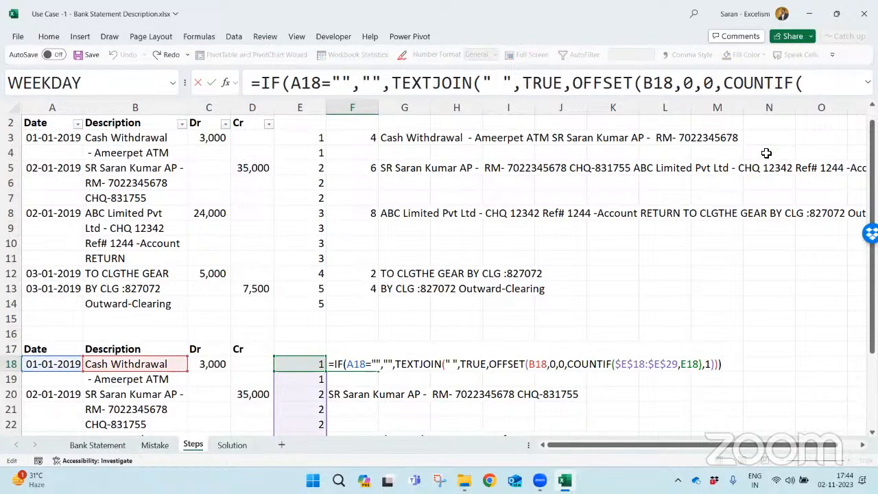
{"action": "key", "text": "Return"}
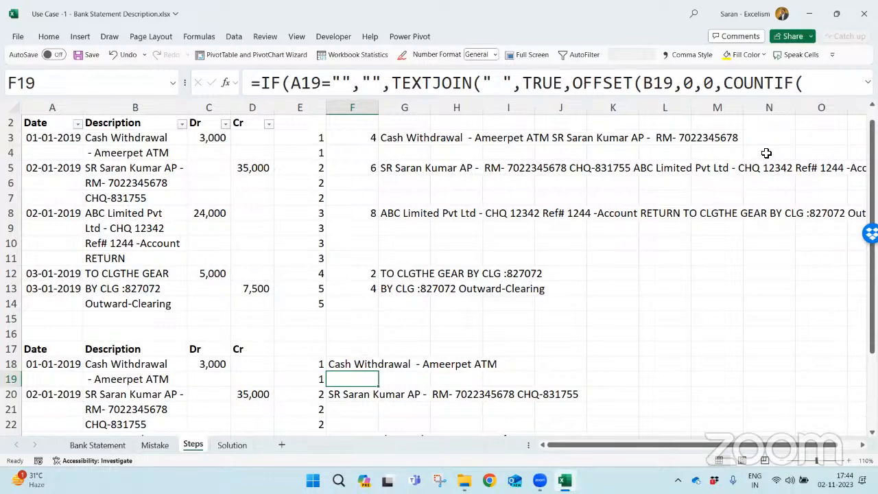
{"action": "key", "text": "Left"}
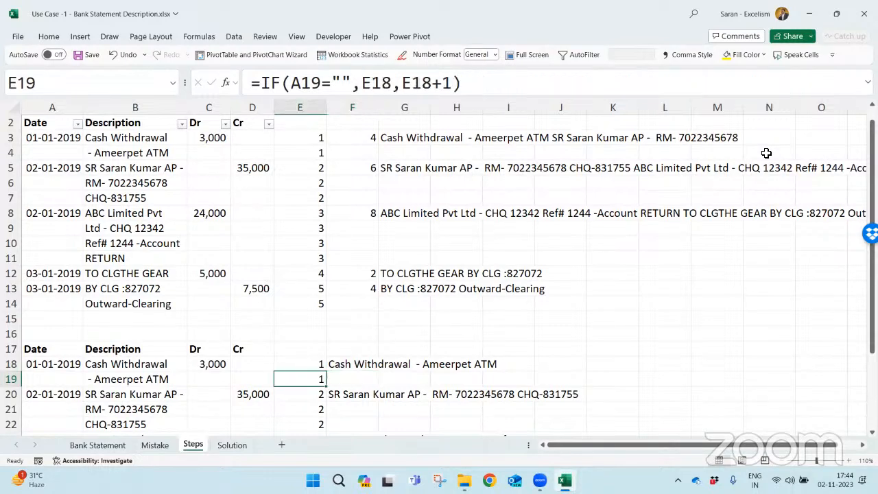
- Examine the numbering formula in column E down the duplicated table that starts at row 17
{"action": "key", "text": "ctrl+Down"}
{"action": "key", "text": "Down"}
{"action": "key", "text": "Down"}
{"action": "key", "text": "Up"}
{"action": "key", "text": "Up"}
{"action": "key", "text": "Up"}
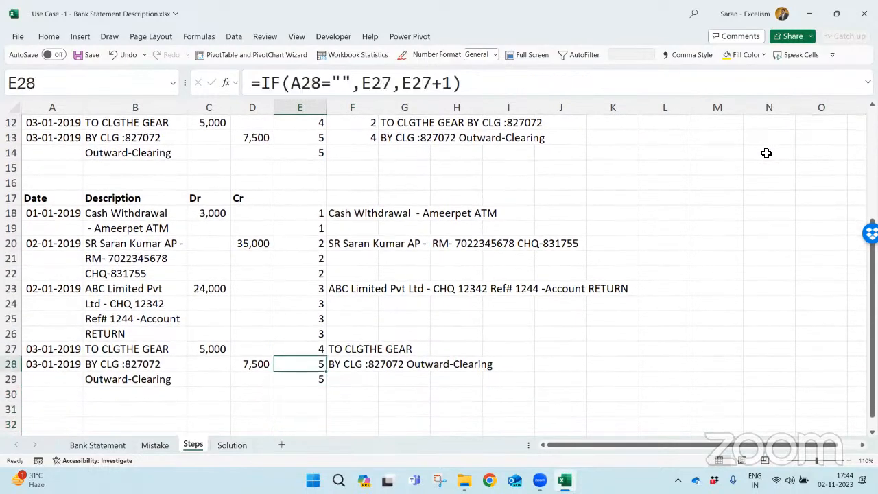
{"action": "key", "text": "ctrl+Up"}
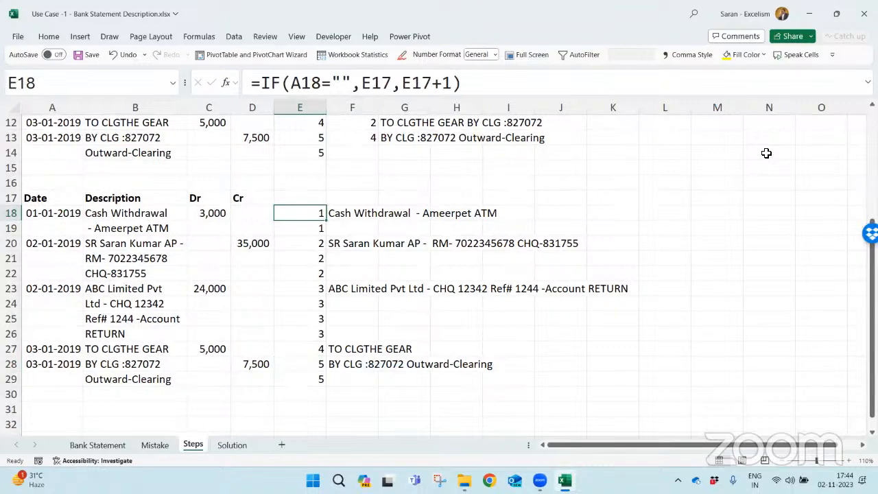
- Go to the Date header in A17 and save the workbook
{"action": "key", "text": "Left"}
{"action": "key", "text": "Left"}
{"action": "key", "text": "Left"}
{"action": "key", "text": "Left"}
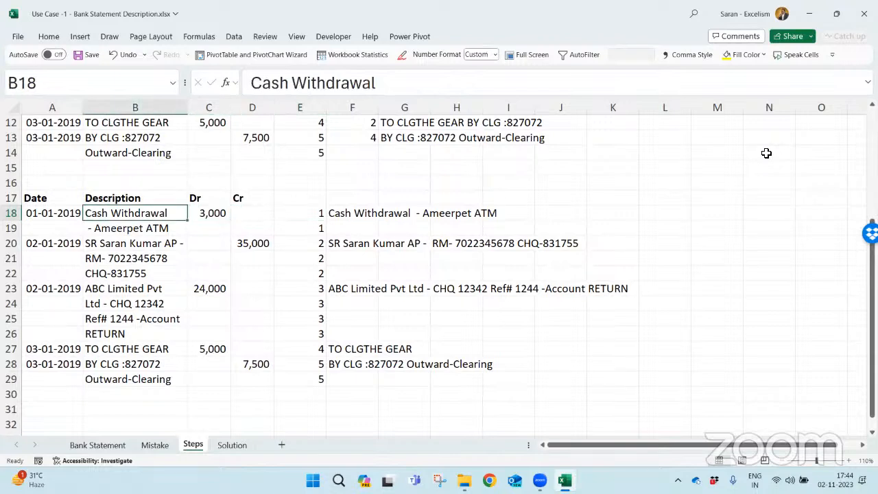
{"action": "key", "text": "Up"}
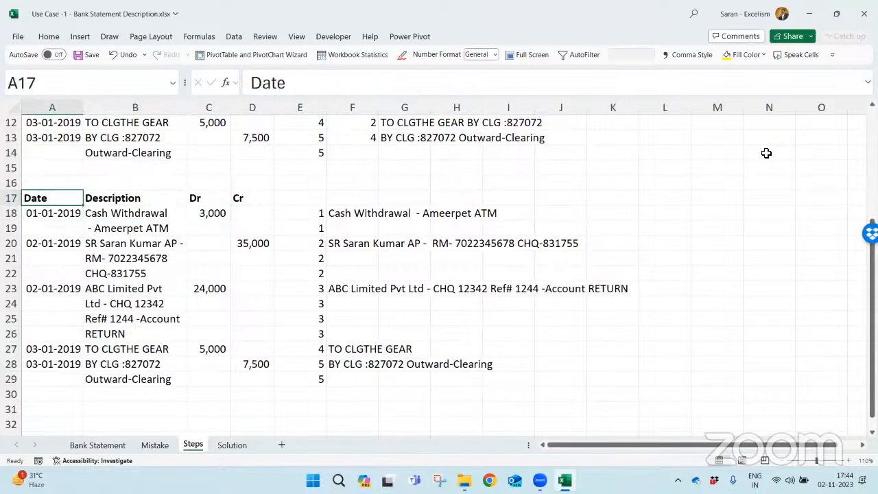
{"action": "key", "text": "ctrl+s"}
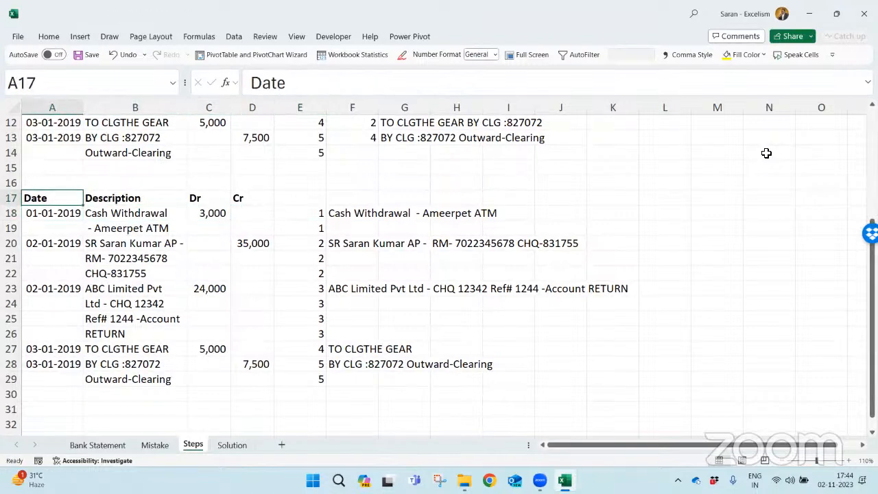
{"action": "key", "text": "ctrl+Page_Down"}
{"action": "key", "text": "ctrl+Page_Up"}
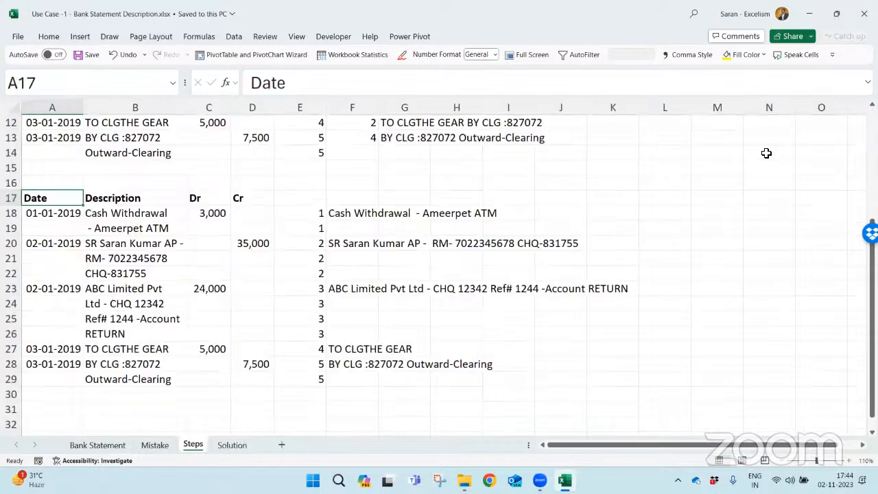
{"action": "key", "text": "Right"}
{"action": "key", "text": "Right"}
{"action": "key", "text": "Right"}
{"action": "key", "text": "Right"}
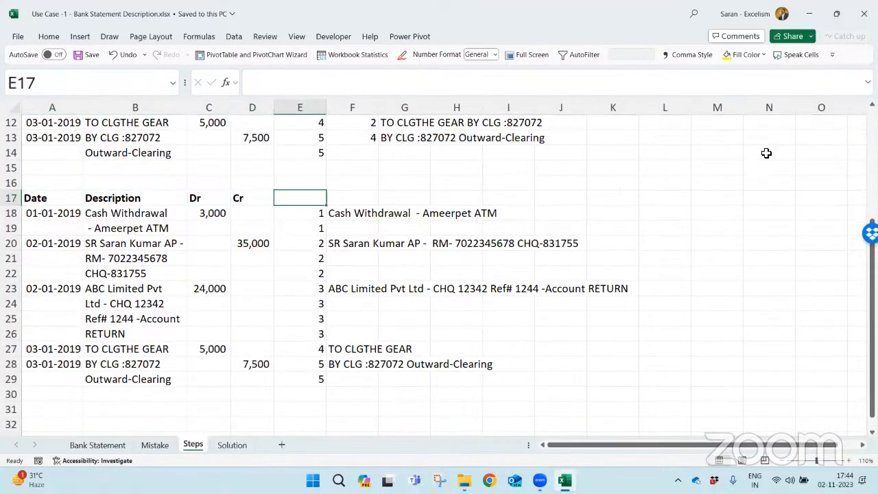
{"action": "key", "text": "Left"}
{"action": "key", "text": "Left"}
{"action": "key", "text": "Right"}
{"action": "key", "text": "Right"}
{"action": "key", "text": "Right"}
{"action": "key", "text": "Left"}
{"action": "key", "text": "Left"}
{"action": "key", "text": "Left"}
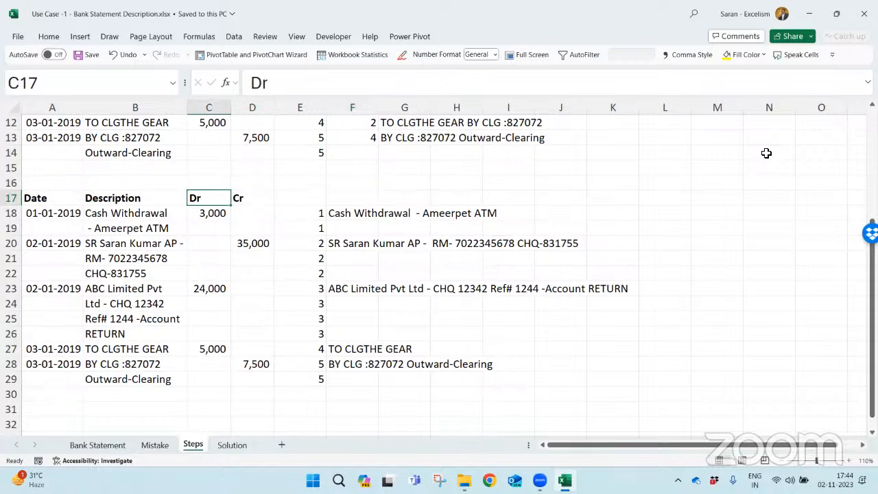
{"action": "key", "text": "Right"}
{"action": "key", "text": "Right"}
{"action": "key", "text": "Right"}
{"action": "key", "text": "Left"}
{"action": "key", "text": "Right"}
{"action": "key", "text": "Down"}
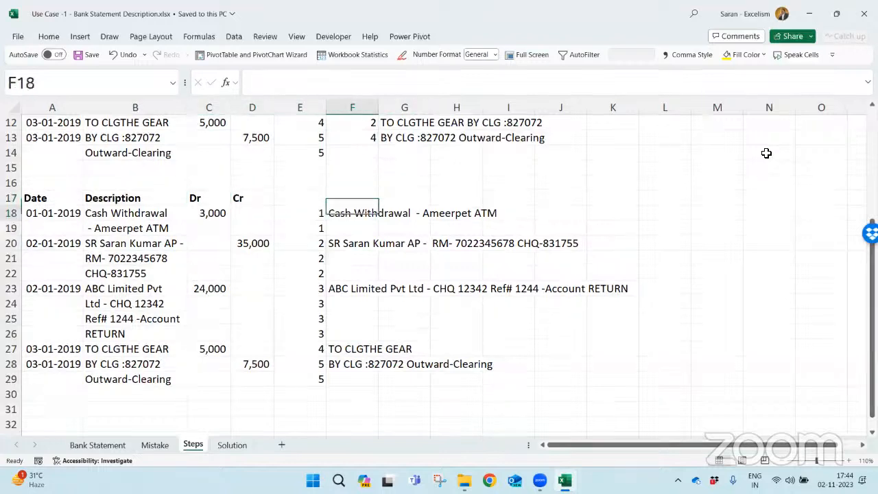
- Copy the table with its helper and combined description columns, A17:F29, and paste it starting at A31
{"action": "key", "text": "Left"}
{"action": "key", "text": "Left"}
{"action": "key", "text": "Left"}
{"action": "key", "text": "Left"}
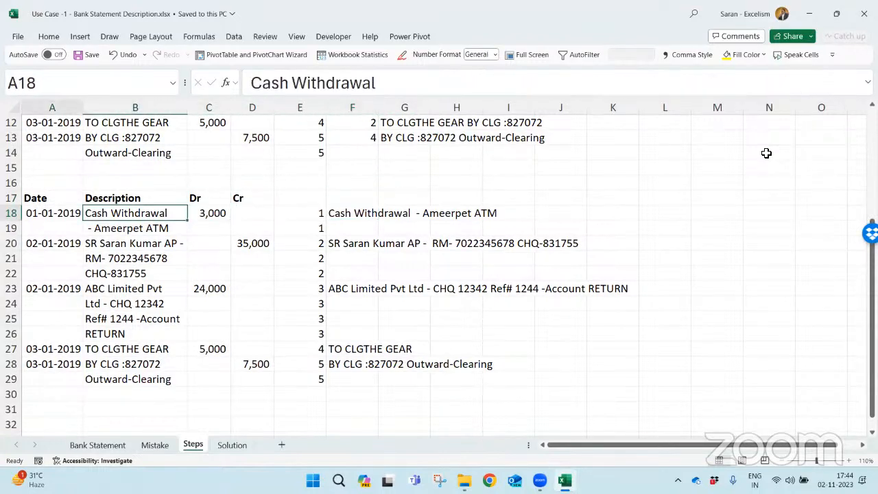
{"action": "key", "text": "Left"}
{"action": "key", "text": "Up"}
{"action": "key", "text": "shift+Down"}
{"action": "key", "text": "shift+Down"}
{"action": "key", "text": "shift+Down"}
{"action": "key", "text": "shift+Down"}
{"action": "key", "text": "shift+Down"}
{"action": "key", "text": "shift+Down"}
{"action": "key", "text": "shift+Down"}
{"action": "key", "text": "shift+Down"}
{"action": "key", "text": "shift+Down"}
{"action": "key", "text": "shift+Down"}
{"action": "key", "text": "shift+Down"}
{"action": "key", "text": "shift+Down"}
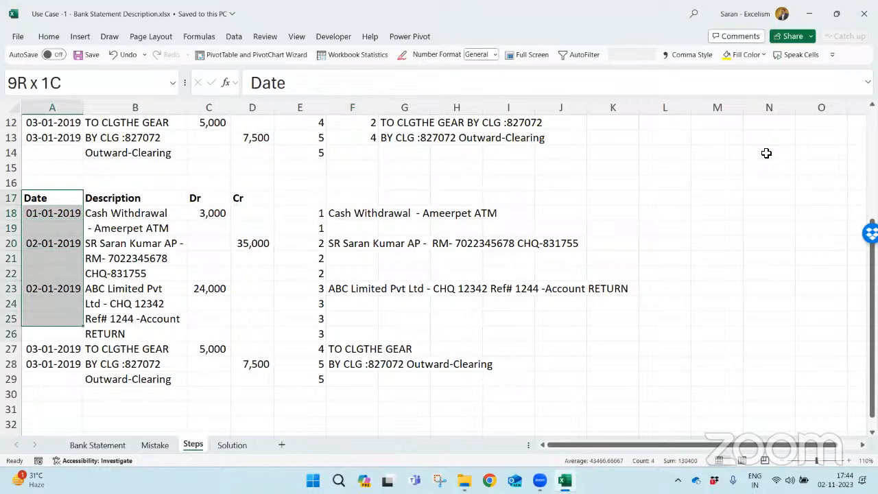
{"action": "key", "text": "shift+Right"}
{"action": "key", "text": "shift+Right"}
{"action": "key", "text": "shift+Right"}
{"action": "key", "text": "shift+Right"}
{"action": "key", "text": "shift+Right"}
{"action": "key", "text": "ctrl+c"}
{"action": "key", "text": "Down"}
{"action": "key", "text": "Down"}
{"action": "key", "text": "Down"}
{"action": "key", "text": "Down"}
{"action": "key", "text": "Down"}
{"action": "key", "text": "Down"}
{"action": "key", "text": "Down"}
{"action": "key", "text": "Down"}
{"action": "key", "text": "Down"}
{"action": "key", "text": "Down"}
{"action": "key", "text": "Down"}
{"action": "key", "text": "Down"}
{"action": "key", "text": "Down"}
{"action": "key", "text": "Down"}
{"action": "key", "text": "Down"}
{"action": "key", "text": "Down"}
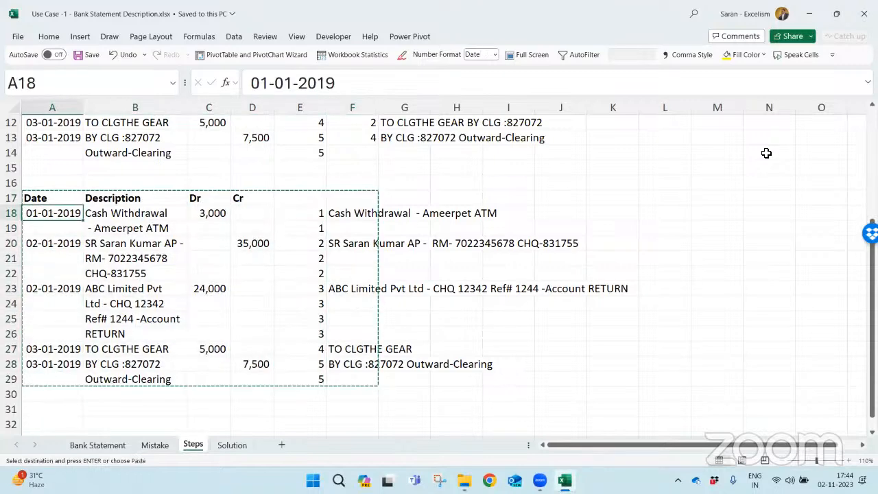
{"action": "key", "text": "Up"}
{"action": "key", "text": "Up"}
{"action": "key", "text": "ctrl+v"}
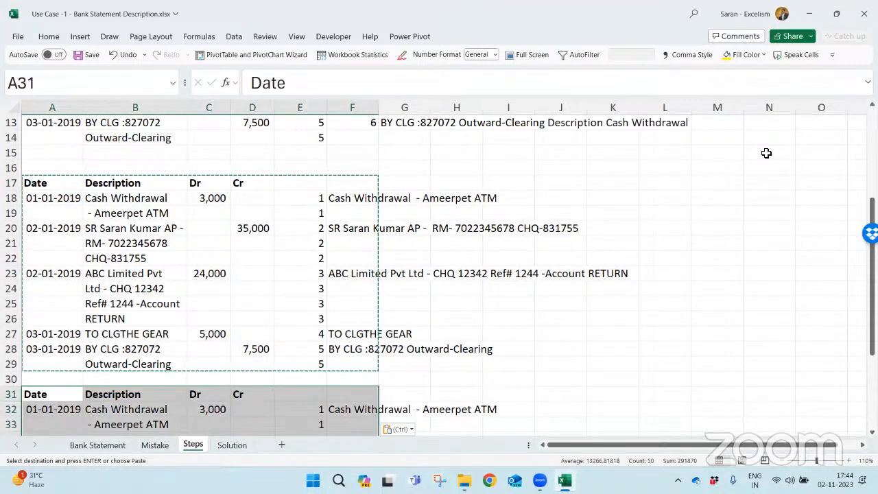
- Move the COUNTIF range in the F32 formula down to the numbering in column E of the newly pasted table
{"action": "key", "text": "Down"}
{"action": "key", "text": "Down"}
{"action": "key", "text": "Down"}
{"action": "key", "text": "Down"}
{"action": "key", "text": "Down"}
{"action": "key", "text": "Down"}
{"action": "key", "text": "Down"}
{"action": "key", "text": "Down"}
{"action": "key", "text": "Down"}
{"action": "key", "text": "Down"}
{"action": "key", "text": "Right"}
{"action": "key", "text": "Right"}
{"action": "key", "text": "Down"}
{"action": "key", "text": "Right"}
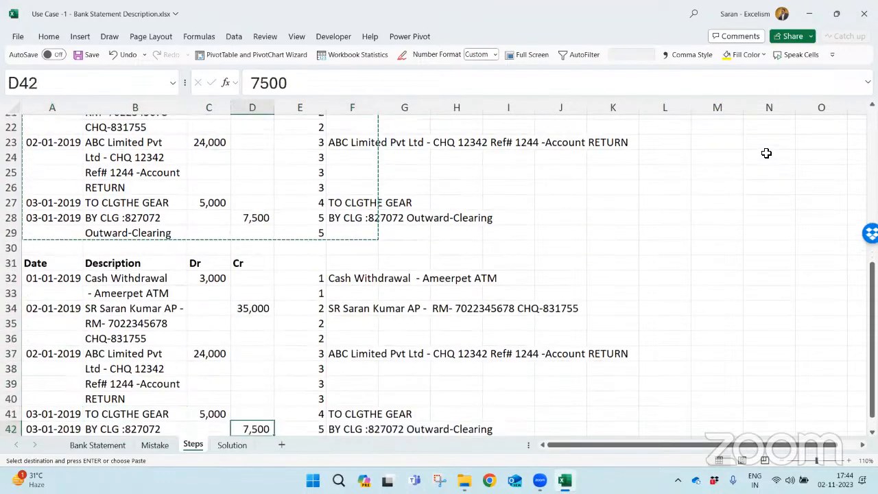
{"action": "key", "text": "Down"}
{"action": "key", "text": "Down"}
{"action": "key", "text": "Right"}
{"action": "key", "text": "Up"}
{"action": "key", "text": "ctrl+Up"}
{"action": "key", "text": "Right"}
{"action": "key", "text": "F2"}
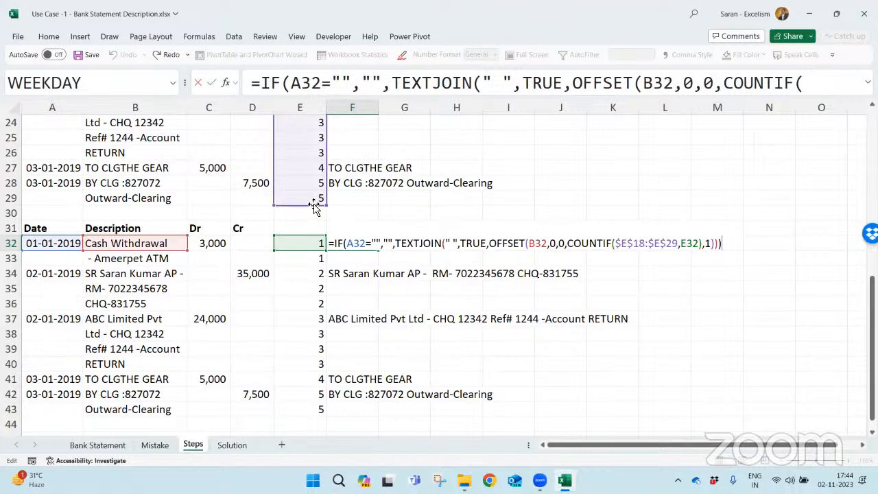
{"action": "left_click_drag", "start_coordinate": [317, 203], "coordinate": [308, 413]}
{"action": "key", "text": "ctrl+Return"}
- Copy the corrected formula from F32 down through F33:F43
{"action": "key", "text": "ctrl+c"}
{"action": "key", "text": "Down"}
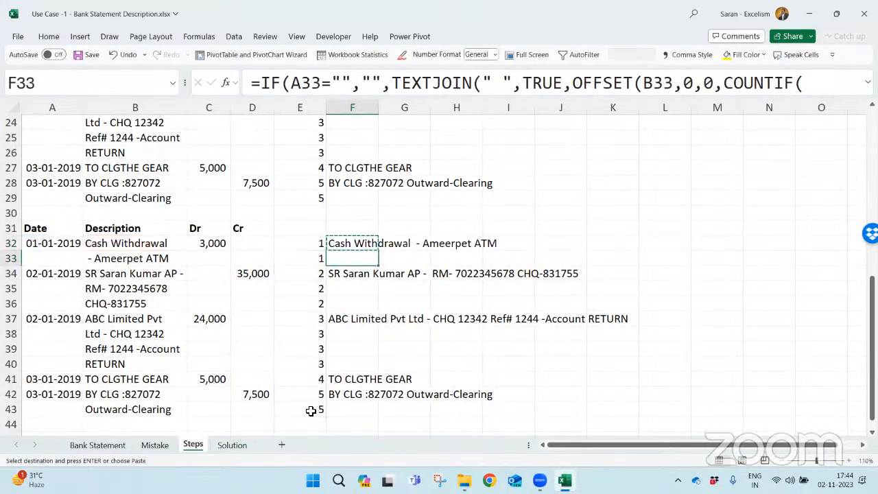
{"action": "key", "text": "shift+Down"}
{"action": "key", "text": "shift+Down"}
{"action": "key", "text": "shift+Down"}
{"action": "key", "text": "shift+Down"}
{"action": "key", "text": "shift+Down"}
{"action": "key", "text": "shift+Down"}
{"action": "key", "text": "shift+Down"}
{"action": "key", "text": "shift+Down"}
{"action": "key", "text": "shift+Down"}
{"action": "key", "text": "shift+Down"}
{"action": "key", "text": "ctrl+v"}
{"action": "key", "text": "Escape"}
- Replace the combined description formulas in F32:F43 with their values and return to the Date header in A31
{"action": "key", "text": "Up"}
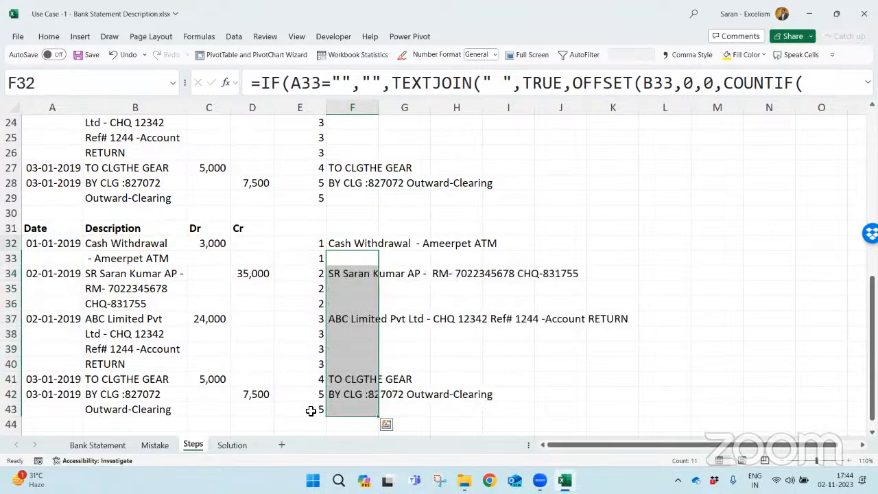
{"action": "key", "text": "ctrl+shift+Down"}
{"action": "key", "text": "ctrl+c"}
{"action": "key", "text": "ctrl+alt+v"}
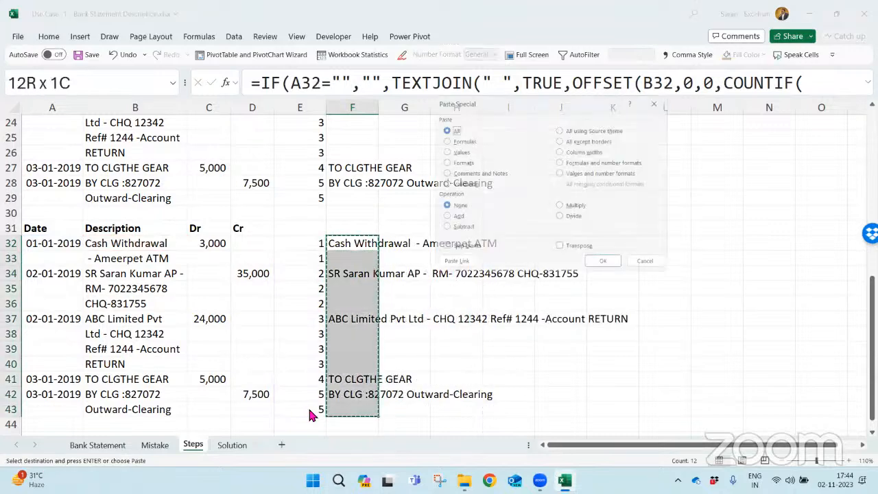
{"action": "key", "text": "v"}
{"action": "key", "text": "Return"}
{"action": "key", "text": "Escape"}
{"action": "key", "text": "Up"}
{"action": "key", "text": "ctrl+Left"}
{"action": "key", "text": "ctrl+Left"}
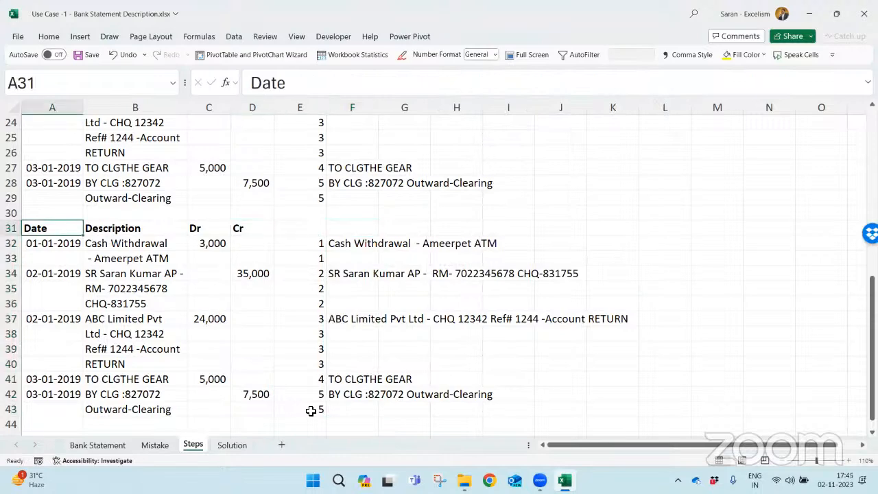
{"action": "key", "text": "ctrl+shift+Down"}
{"action": "key", "text": "ctrl+shift+Down"}
{"action": "key", "text": "ctrl+shift+Down"}
{"action": "key", "text": "ctrl+shift+Down"}
{"action": "key", "text": "ctrl+shift+Down"}
{"action": "key", "text": "shift+Down"}
{"action": "key", "text": "shift+Right"}
{"action": "key", "text": "shift+Right"}
{"action": "key", "text": "shift+Right"}
{"action": "key", "text": "shift+Right"}
{"action": "key", "text": "shift+Right"}
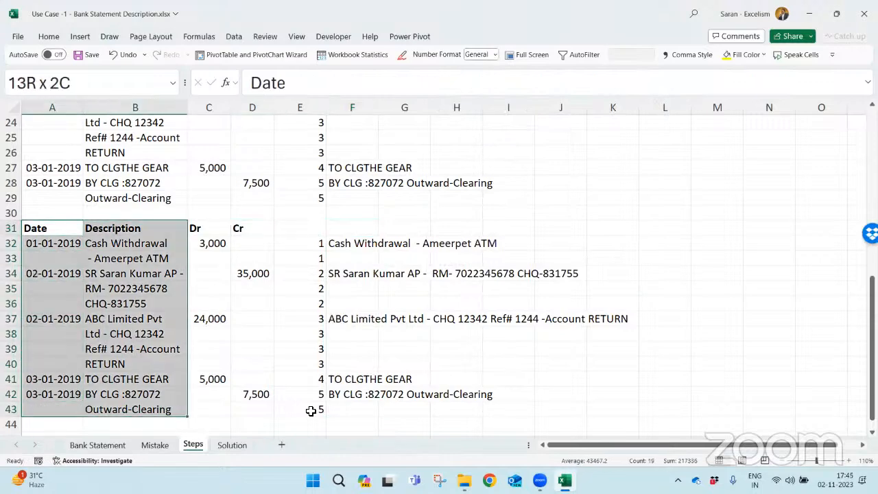
{"action": "key", "text": "Up"}
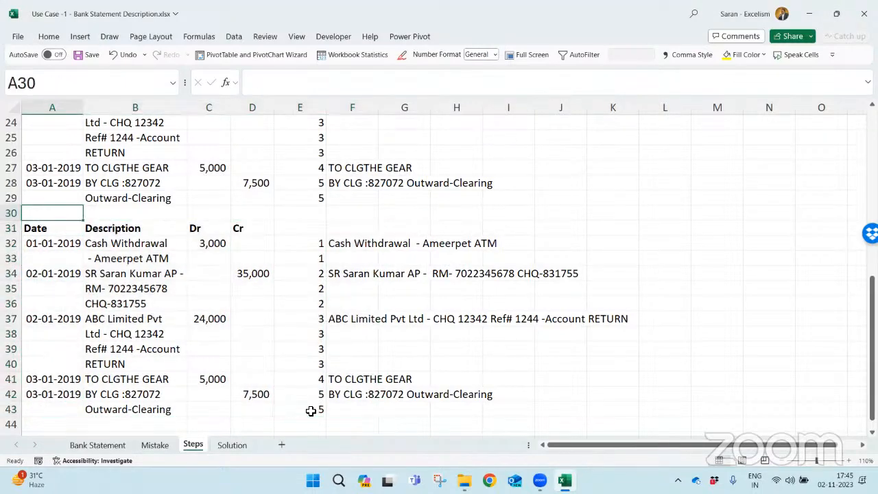
- Apply AutoFilter to the pasted table from the headers in row 31 through column F and row 43
{"action": "key", "text": "Down"}
{"action": "key", "text": "shift+Down"}
{"action": "key", "text": "ctrl+shift+Down"}
{"action": "key", "text": "ctrl+shift+Down"}
{"action": "key", "text": "ctrl+shift+Down"}
{"action": "key", "text": "ctrl+shift+Down"}
{"action": "key", "text": "shift+Down"}
{"action": "key", "text": "shift+Right"}
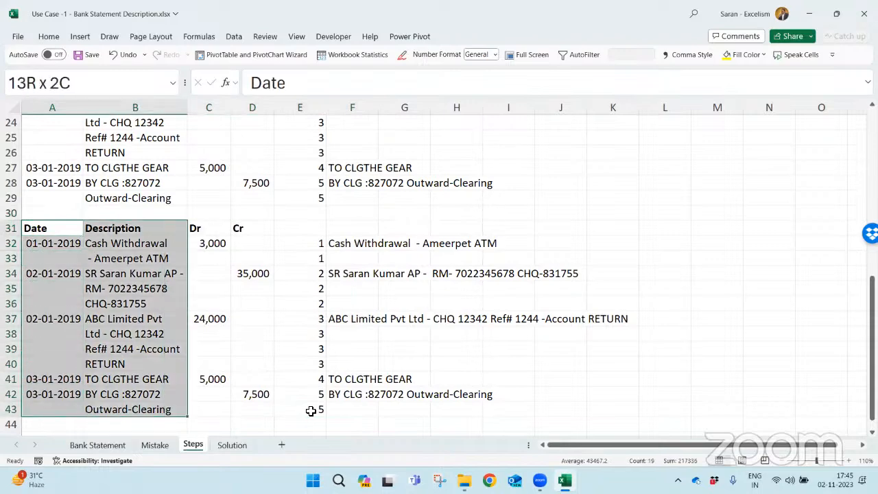
{"action": "key", "text": "shift+Right"}
{"action": "key", "text": "shift+Right"}
{"action": "key", "text": "shift+Right"}
{"action": "key", "text": "shift+Right"}
{"action": "key", "text": "alt"}
{"action": "key", "text": "d"}
{"action": "key", "text": "f"}
{"action": "key", "text": "f"}
- Filter the Date column of the table at row 31 to show only (Blanks)
{"action": "key", "text": "Up"}
{"action": "key", "text": "Down"}
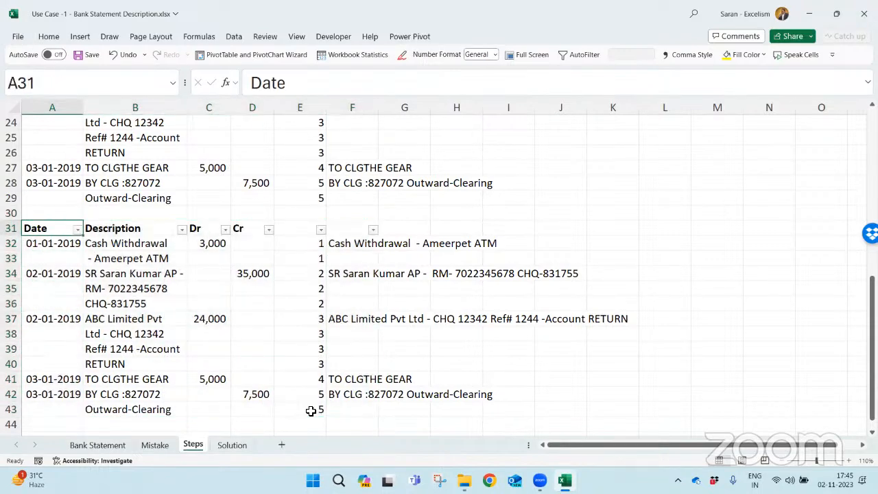
{"action": "key", "text": "alt+Down"}
{"action": "key", "text": "e"}
{"action": "key", "text": "Down"}
{"action": "key", "text": "Escape"}
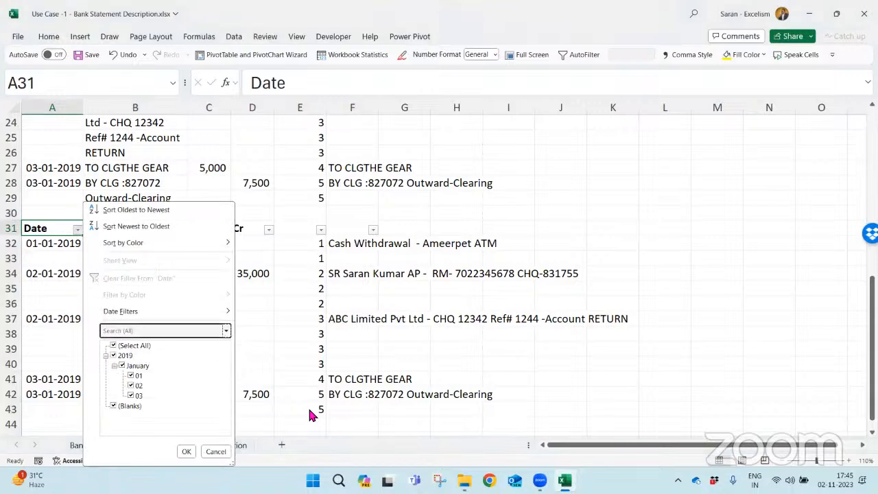
{"action": "key", "text": "Tab"}
{"action": "key", "text": "space"}
{"action": "key", "text": "Down"}
- Delete the entire sheet rows of the filtered records with blank dates
{"action": "key", "text": "Down"}
{"action": "key", "text": "Down"}
{"action": "key", "text": "Down"}
{"action": "key", "text": "Down"}
{"action": "key", "text": "Down"}
{"action": "key", "text": "space"}
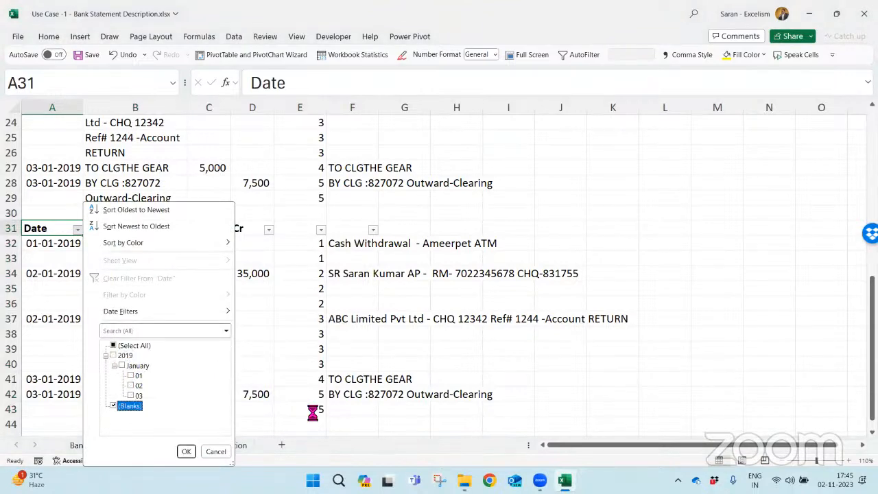
{"action": "key", "text": "Return"}
{"action": "key", "text": "Down"}
{"action": "key", "text": "shift+Down"}
{"action": "key", "text": "shift+Down"}
{"action": "key", "text": "shift+Down"}
{"action": "key", "text": "shift+Down"}
{"action": "key", "text": "shift+Down"}
{"action": "key", "text": "shift+Down"}
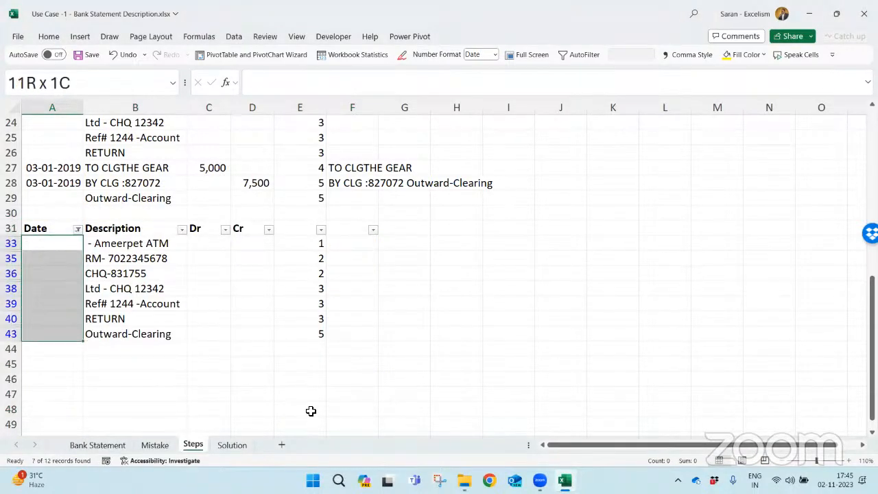
{"action": "key", "text": "ctrl+minus"}
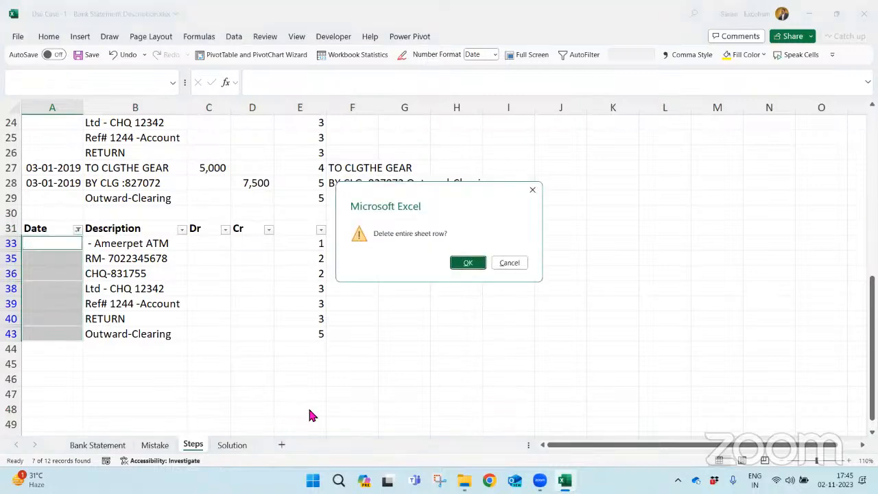
{"action": "key", "text": "Return"}
- Clear the Date filter so all remaining records of the table at row 31 are shown
{"action": "key", "text": "Up"}
{"action": "key", "text": "Up"}
{"action": "key", "text": "Down"}
{"action": "key", "text": "alt+d"}
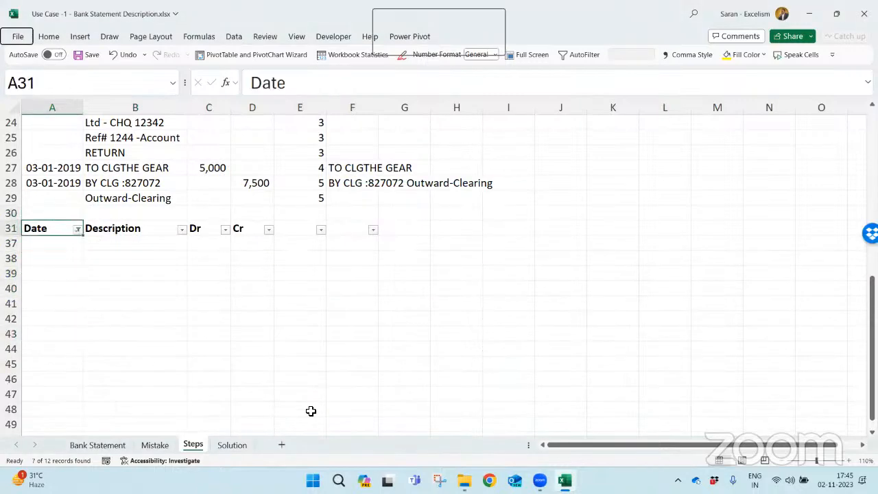
{"action": "key", "text": "f"}
{"action": "key", "text": "s"}
- Delete the numbering helper cells E31:E36, shifting the remaining cells left
{"action": "key", "text": "Down"}
{"action": "key", "text": "Right"}
{"action": "key", "text": "Right"}
{"action": "key", "text": "Right"}
{"action": "key", "text": "Right"}
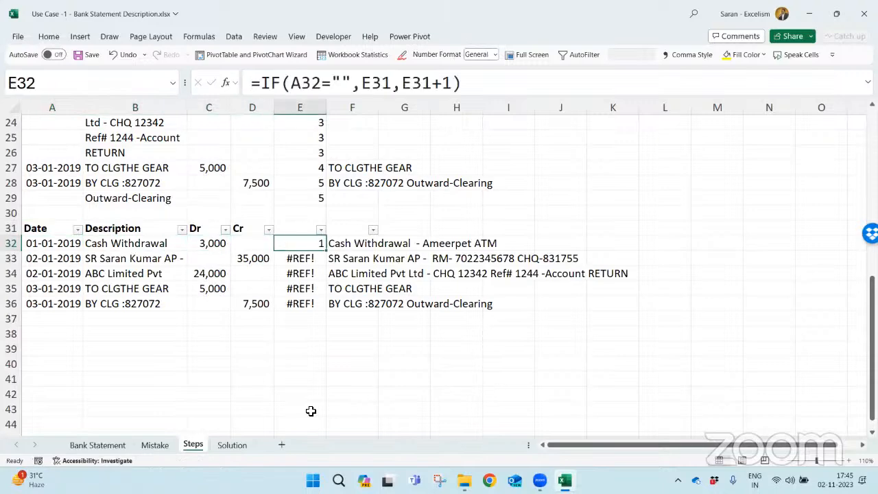
{"action": "key", "text": "Up"}
{"action": "key", "text": "shift+Down"}
{"action": "key", "text": "shift+Down"}
{"action": "key", "text": "shift+Down"}
{"action": "key", "text": "shift+Down"}
{"action": "key", "text": "shift+Down"}
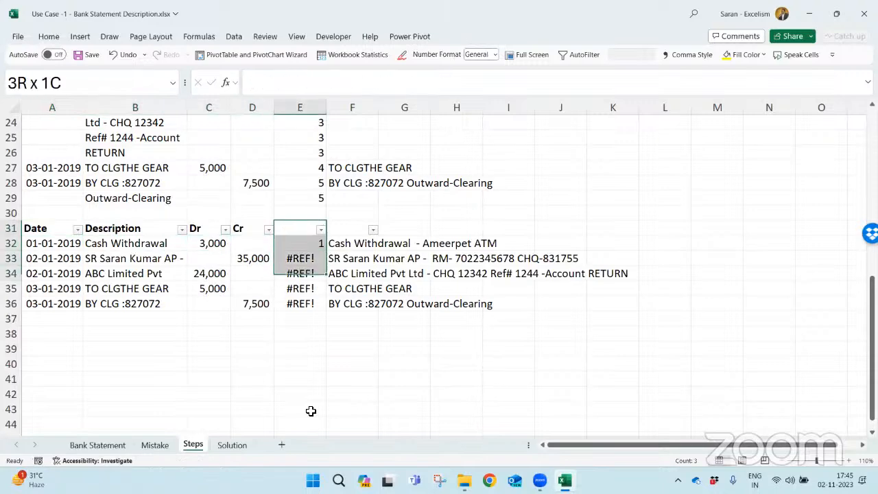
{"action": "key", "text": "ctrl+minus"}
{"action": "key", "text": "Return"}
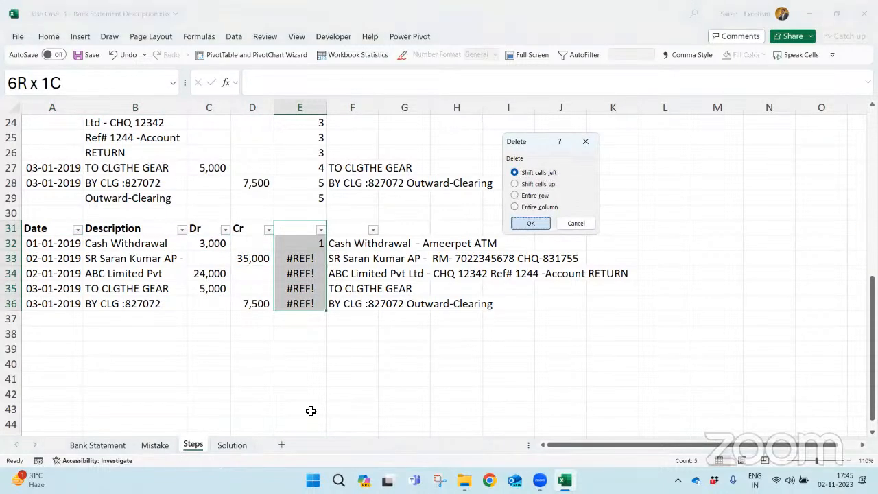
- Enter the header Full Description in E31 and select the column of combined descriptions, E31:E36
{"action": "key", "text": "Down"}
{"action": "key", "text": "Up"}
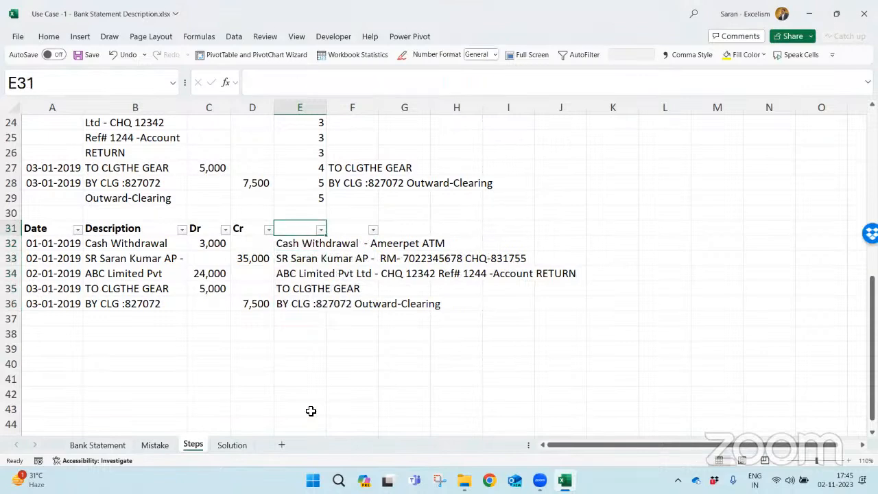
{"action": "type", "text": "Full Desci"}
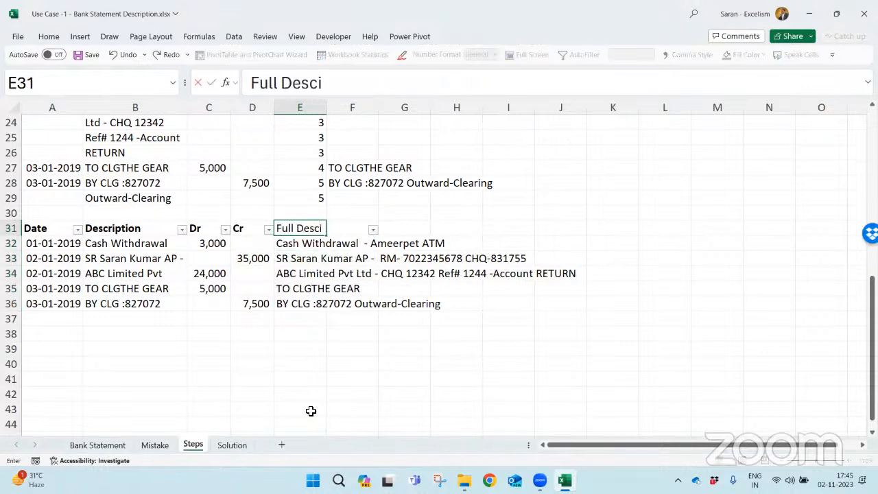
{"action": "type", "text": "rption"}
{"action": "key", "text": "ctrl+Return"}
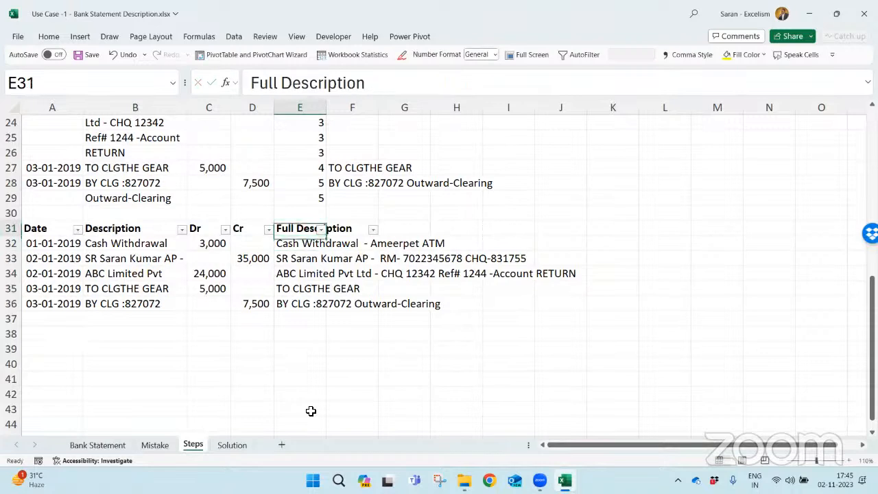
{"action": "key", "text": "ctrl+shift+Down"}
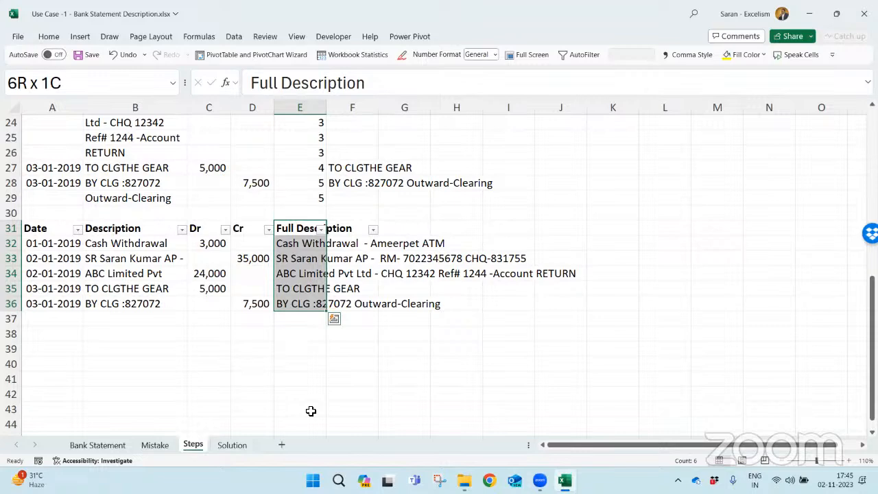
- Save and close the bank statement workbook, and open Use Case -2 - CAGR Calculation.xlsx from the OFFSET() use cases folder
{"action": "key", "text": "ctrl+s"}
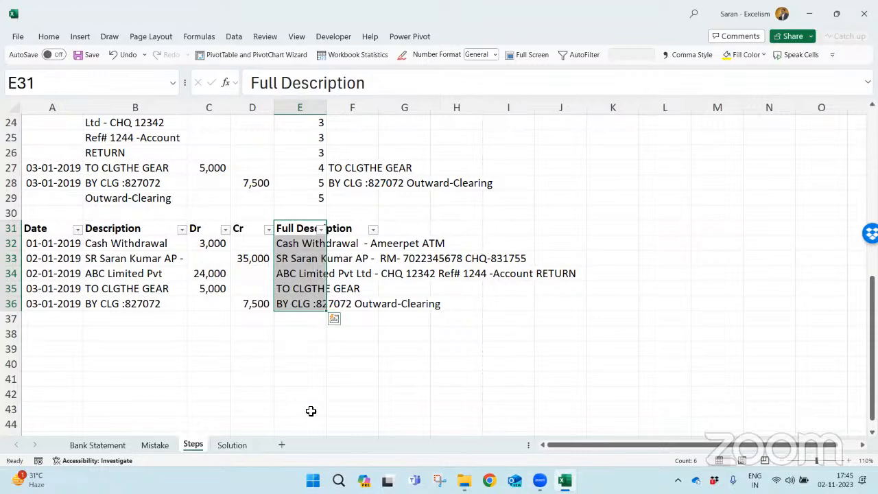
{"action": "key", "text": "ctrl+w"}
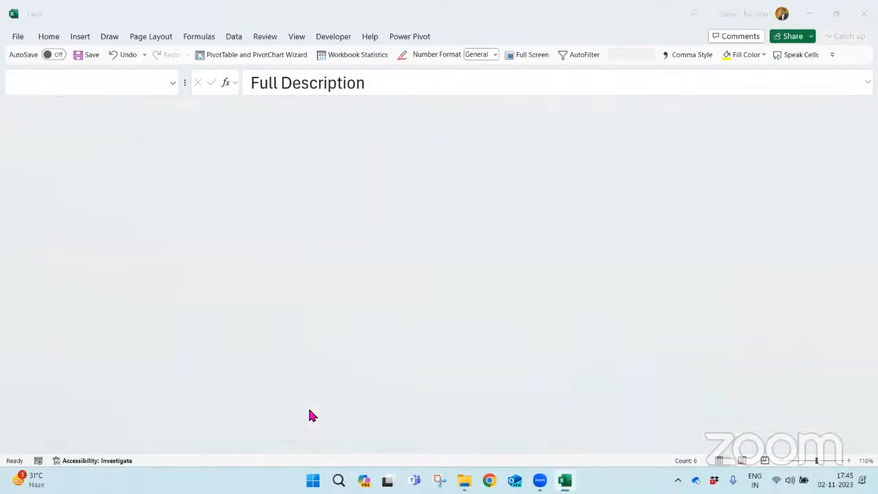
{"action": "key", "text": "alt+Tab"}
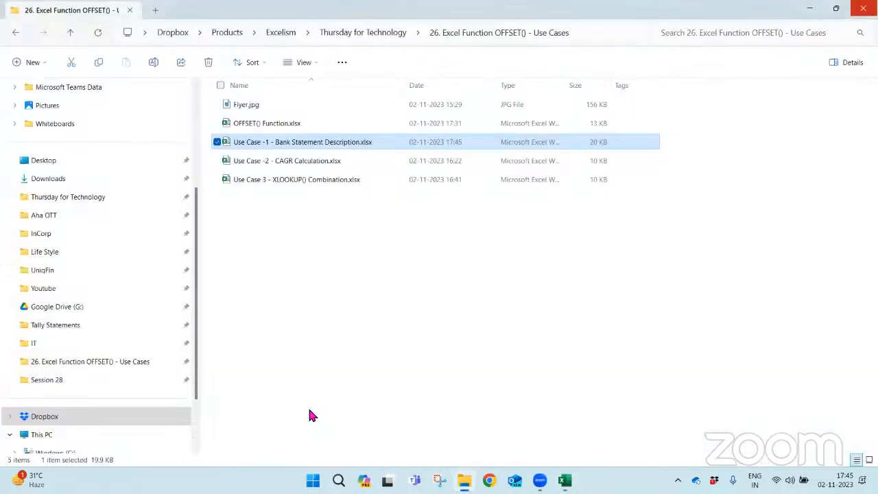
{"action": "key", "text": "Down"}
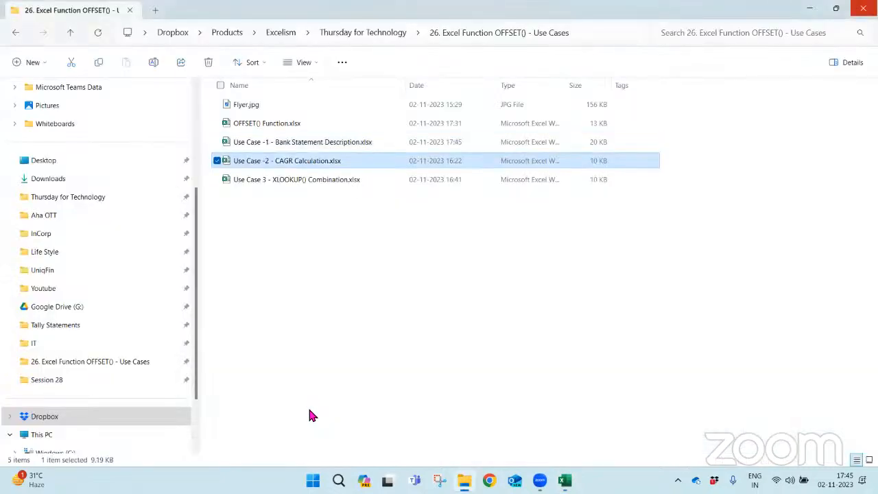
{"action": "key", "text": "Return"}
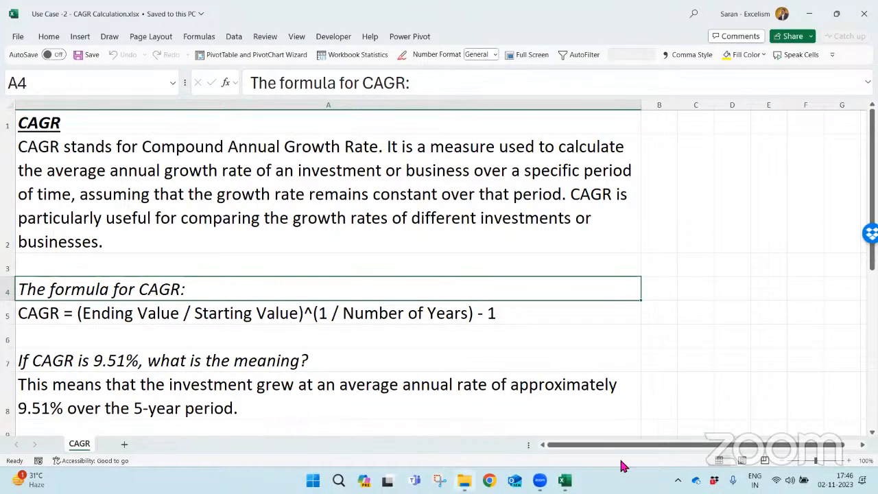
- Review the CAGR definition in A2, the formula in A5 and the question about its meaning in A7
{"action": "left_click", "coordinate": [785, 460]}
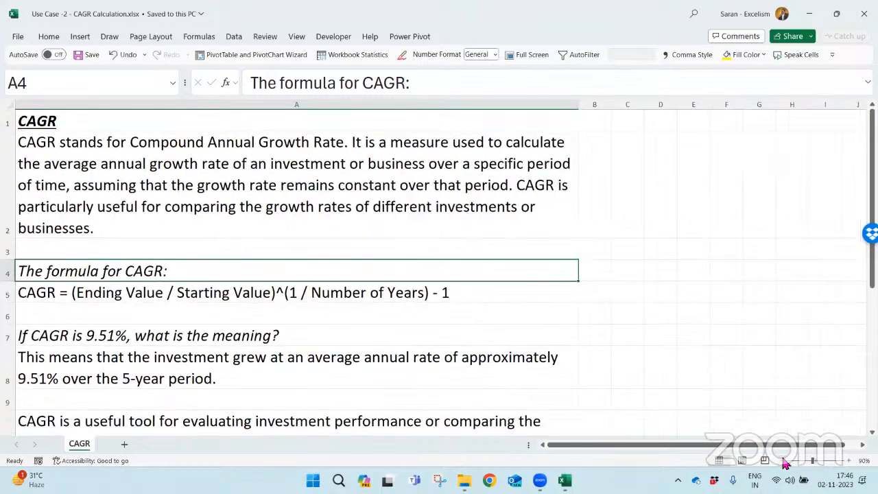
{"action": "left_click", "coordinate": [785, 459]}
{"action": "left_click", "coordinate": [785, 459]}
{"action": "left_click", "coordinate": [785, 459]}
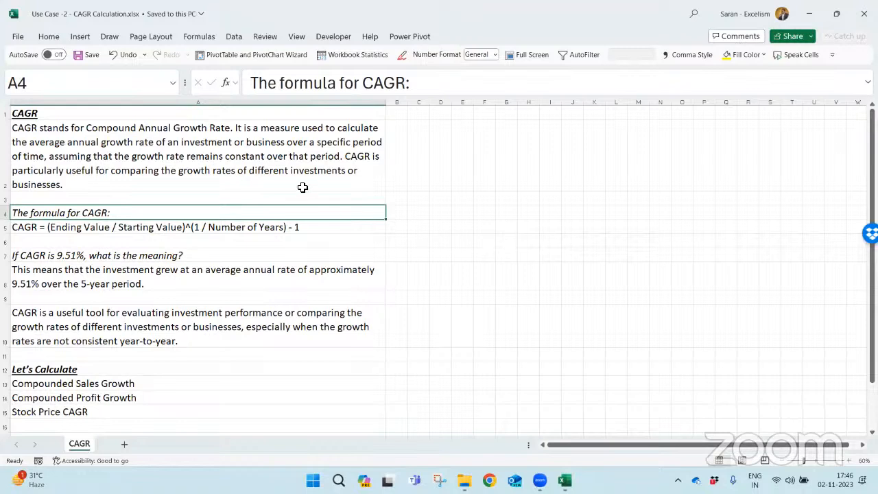
{"action": "left_click", "coordinate": [262, 161]}
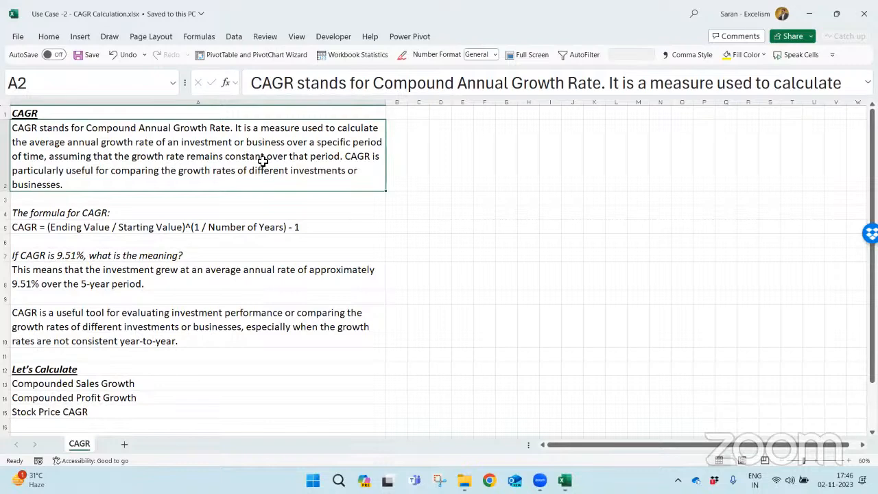
{"action": "left_click", "coordinate": [327, 226]}
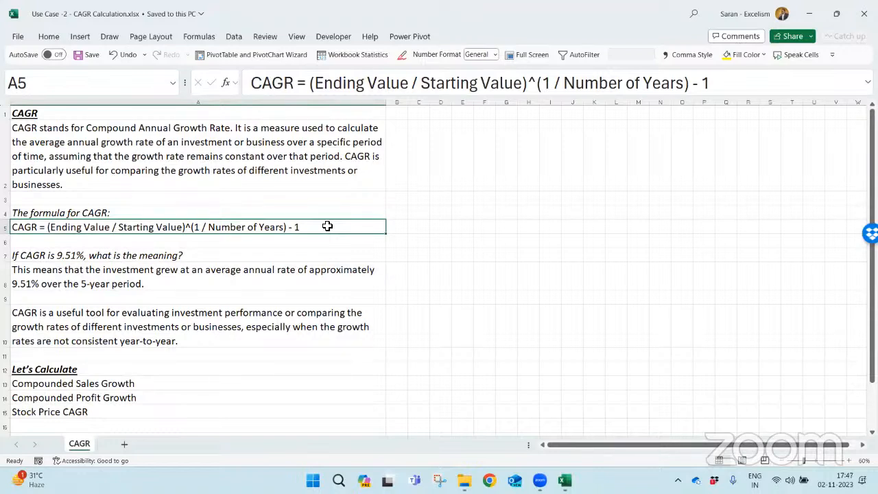
{"action": "left_click", "coordinate": [331, 256]}
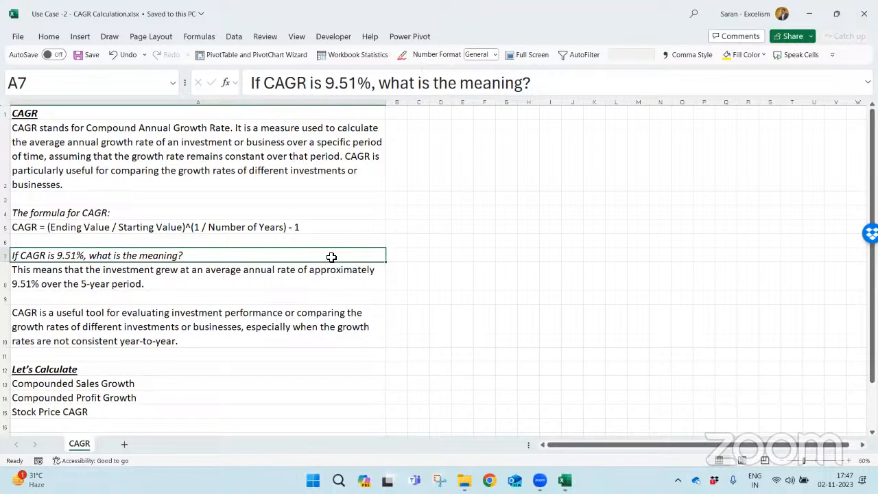
{"action": "left_click", "coordinate": [220, 228]}
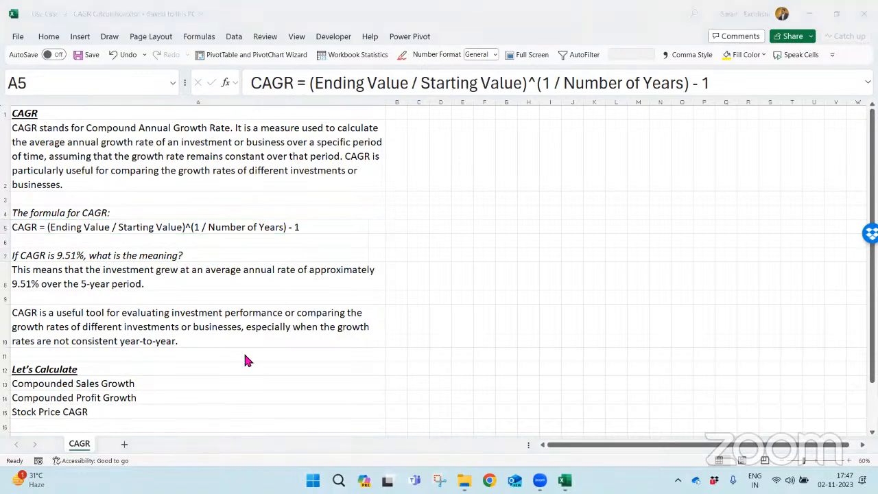
- Switch to Google Chrome, run a web search for "sreener" and open the Screener stock analysis site
{"action": "key", "text": "alt+Tab"}
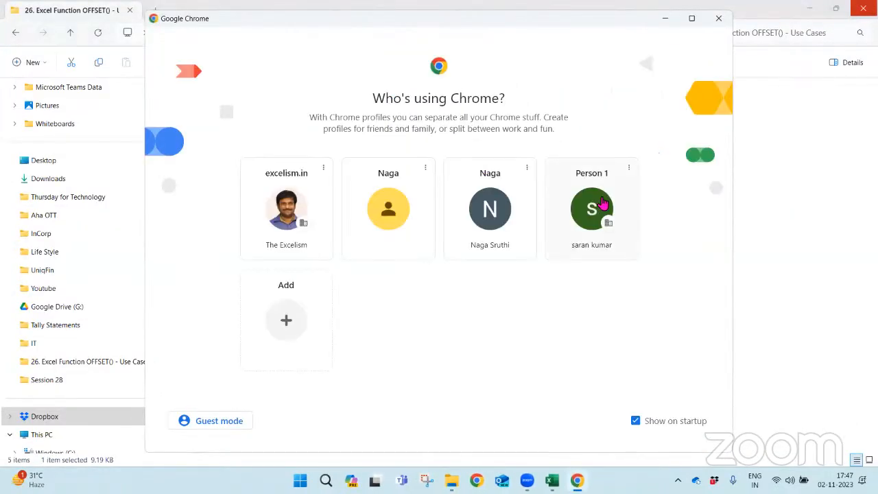
{"action": "left_click", "coordinate": [600, 194]}
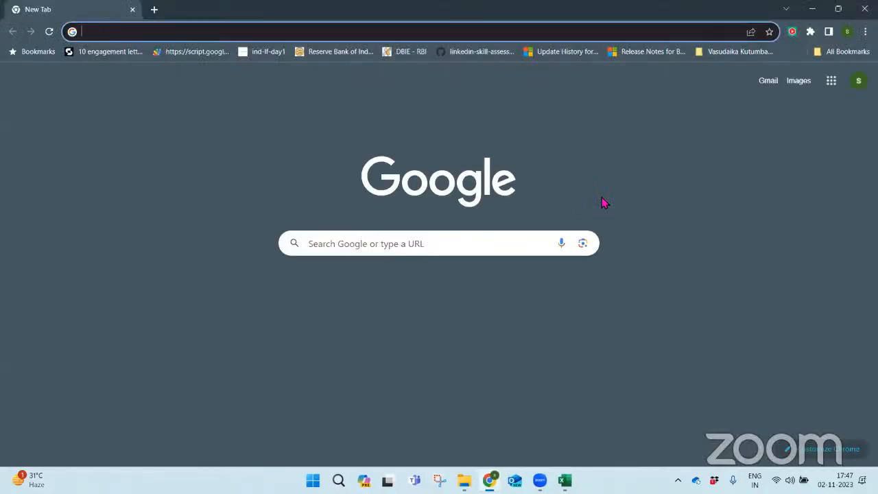
{"action": "type", "text": "sreener"}
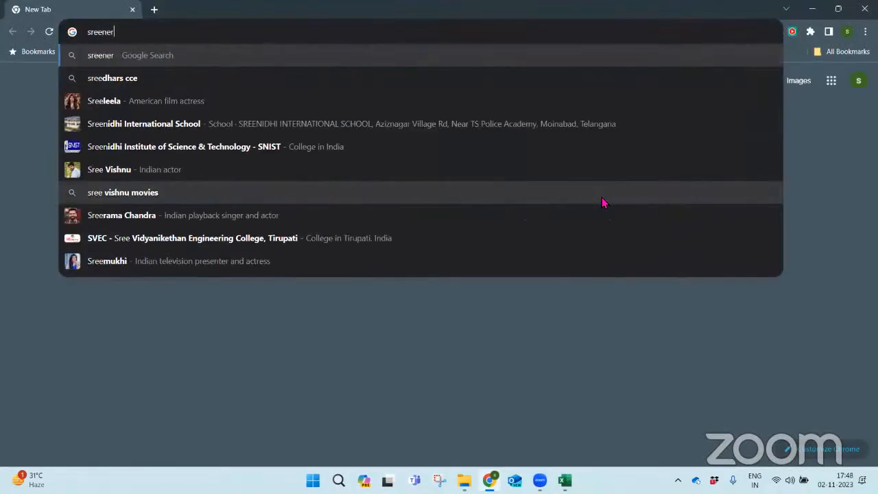
{"action": "key", "text": "Return"}
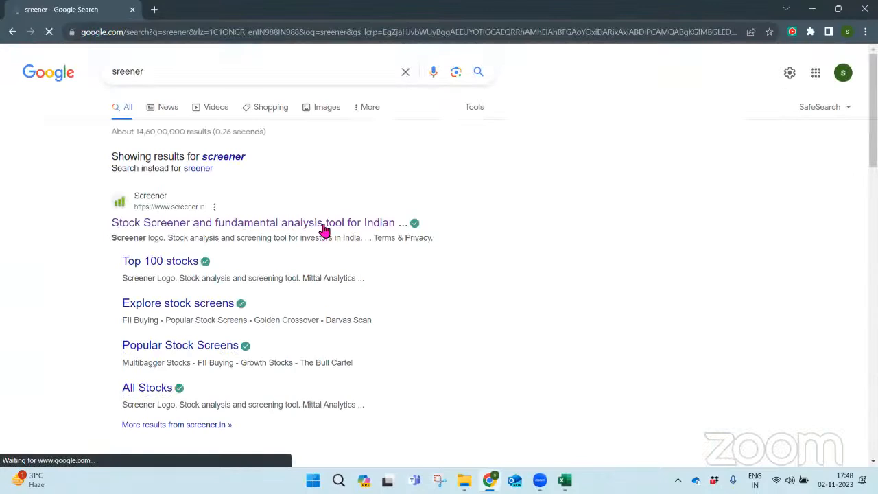
{"action": "left_click", "coordinate": [324, 230]}
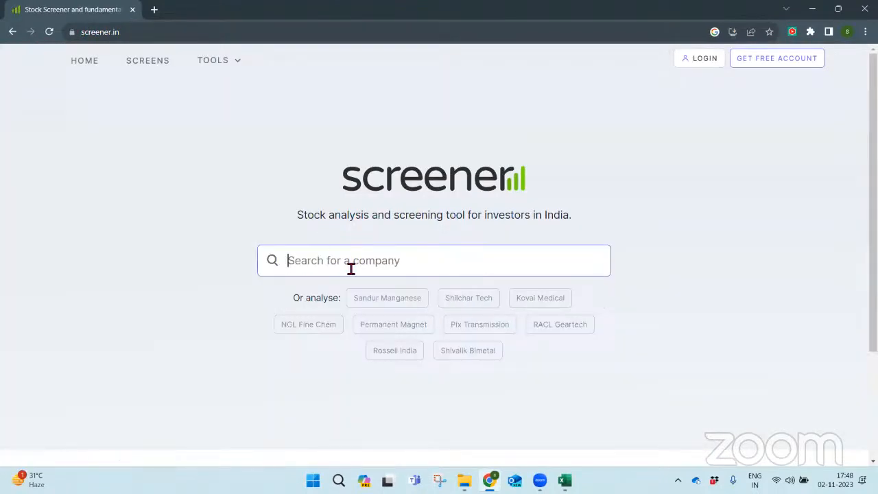
- Search Screener for "tcs" and open the Tata Consultancy Services Ltd company page
{"action": "left_click", "coordinate": [351, 268]}
{"action": "type", "text": "tcs"}
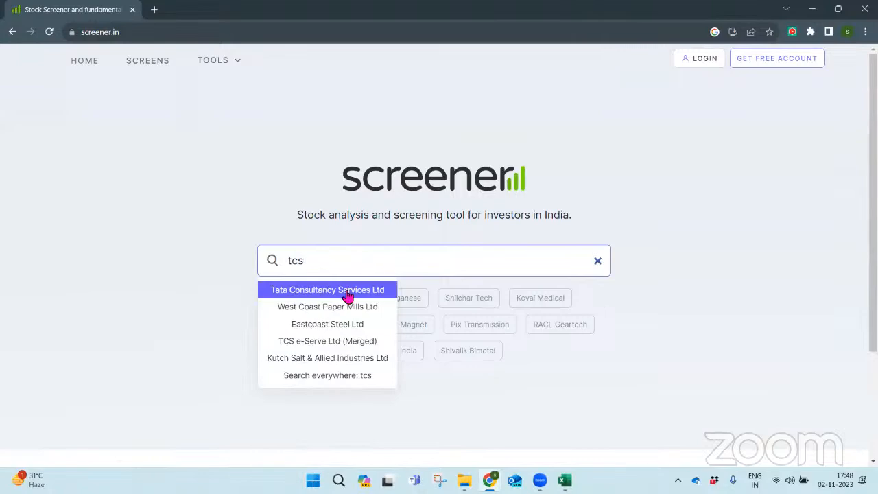
{"action": "left_click", "coordinate": [345, 288]}
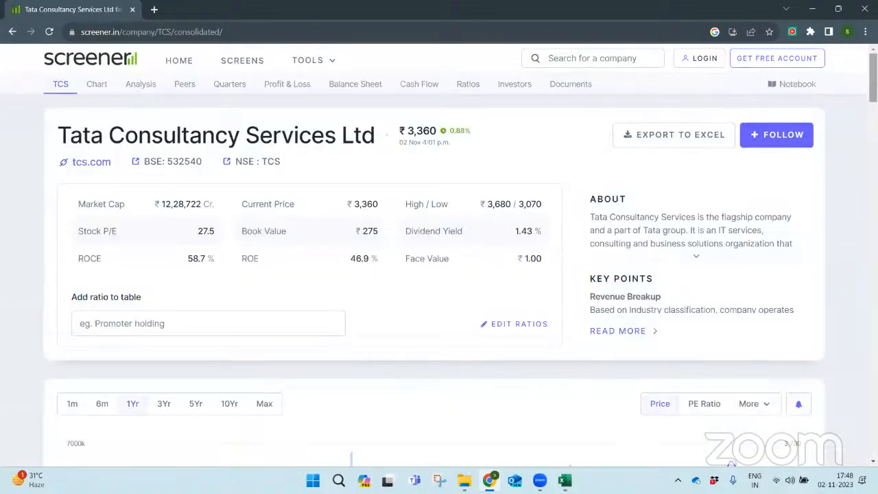
- Examine the company's quarterly results, Profit & Loss, balance sheet, ratios and compounded growth figures
{"action": "scroll", "coordinate": [875, 78], "scroll_direction": "down", "scroll_amount": 9}
{"action": "scroll", "coordinate": [439, 280], "scroll_direction": "down", "scroll_amount": 7}
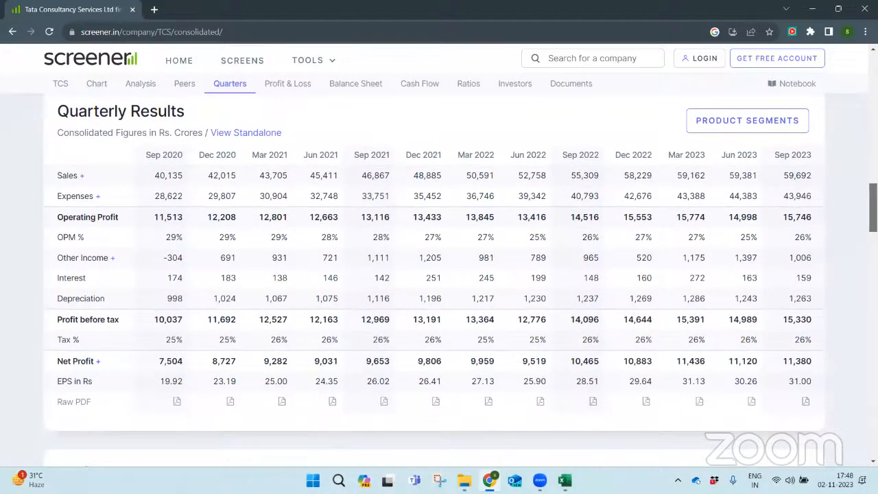
{"action": "scroll", "coordinate": [439, 280], "scroll_direction": "down", "scroll_amount": 8}
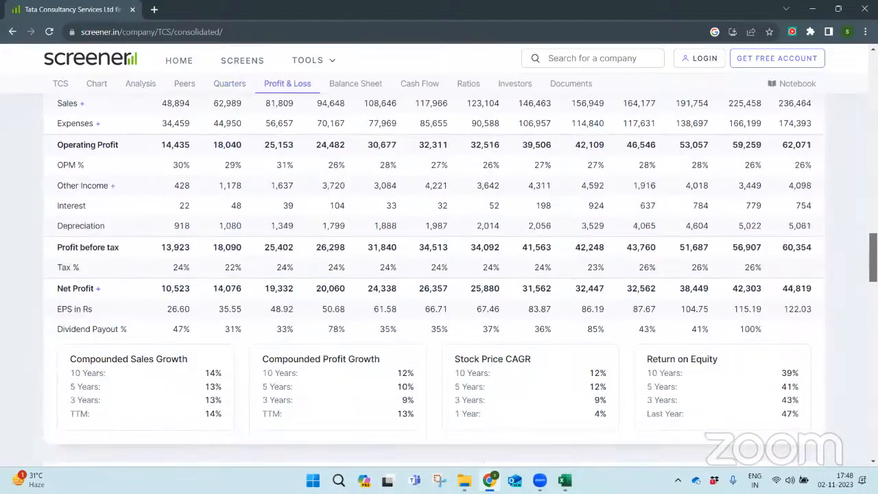
{"action": "scroll", "coordinate": [439, 280], "scroll_direction": "down", "scroll_amount": 11}
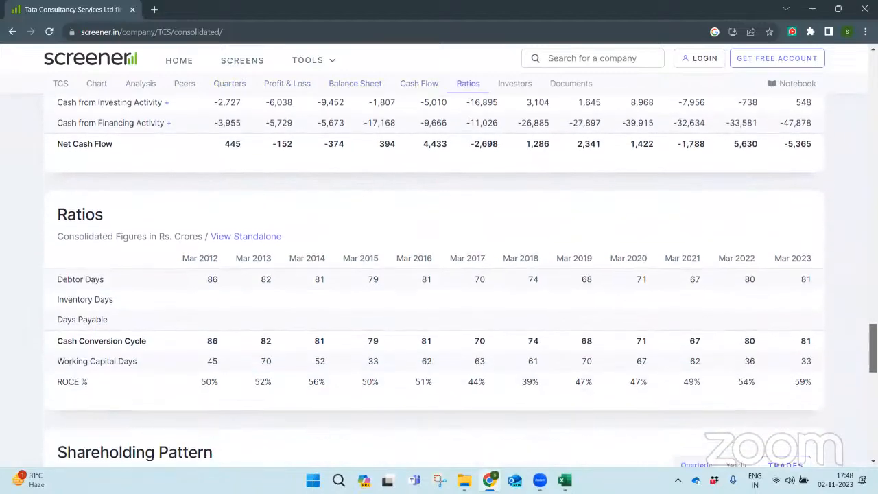
{"action": "scroll", "coordinate": [439, 280], "scroll_direction": "down", "scroll_amount": 5}
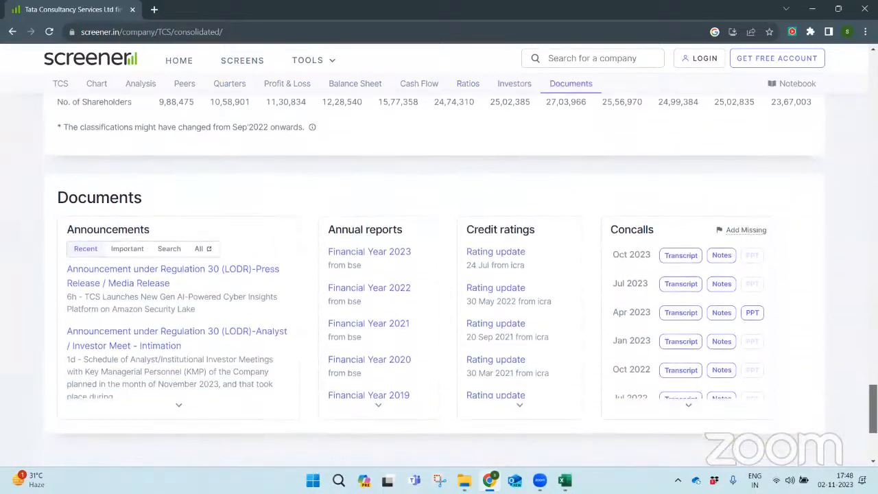
{"action": "scroll", "coordinate": [439, 280], "scroll_direction": "up", "scroll_amount": 6}
{"action": "scroll", "coordinate": [439, 280], "scroll_direction": "up", "scroll_amount": 10}
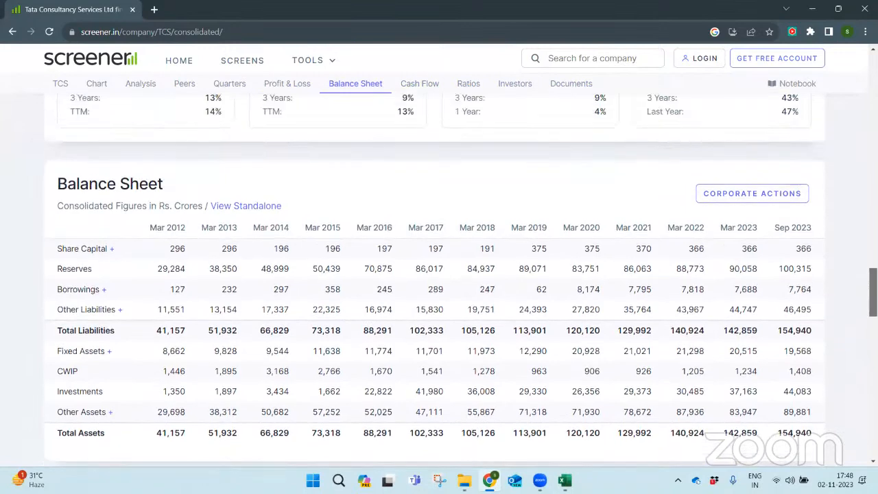
{"action": "scroll", "coordinate": [439, 280], "scroll_direction": "up", "scroll_amount": 4}
{"action": "scroll", "coordinate": [439, 280], "scroll_direction": "down", "scroll_amount": 2}
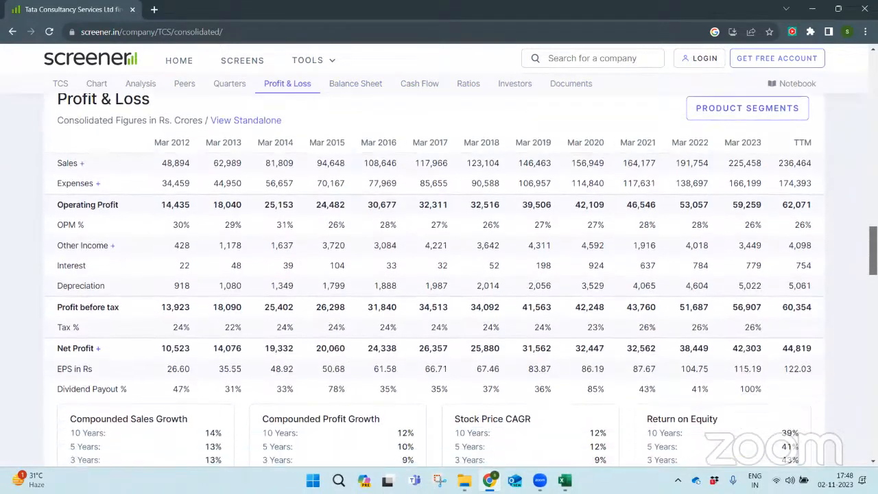
{"action": "scroll", "coordinate": [438, 280], "scroll_direction": "up", "scroll_amount": 1}
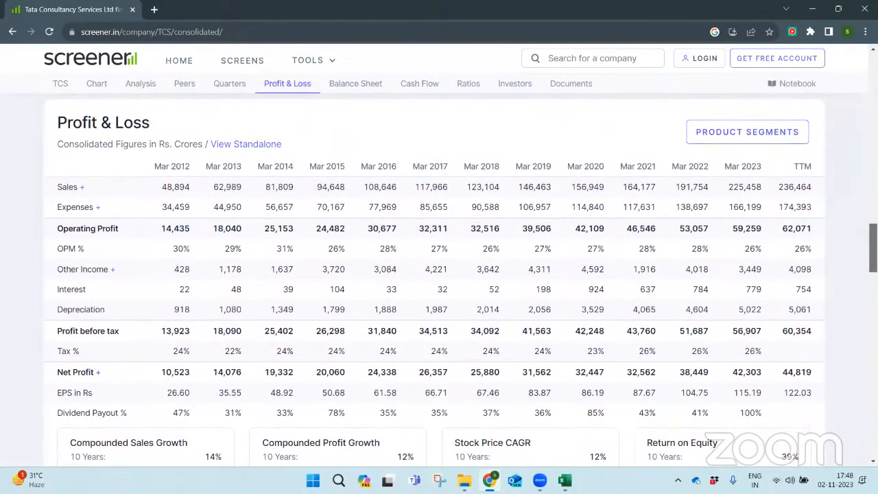
{"action": "scroll", "coordinate": [423, 130], "scroll_direction": "down", "scroll_amount": 1}
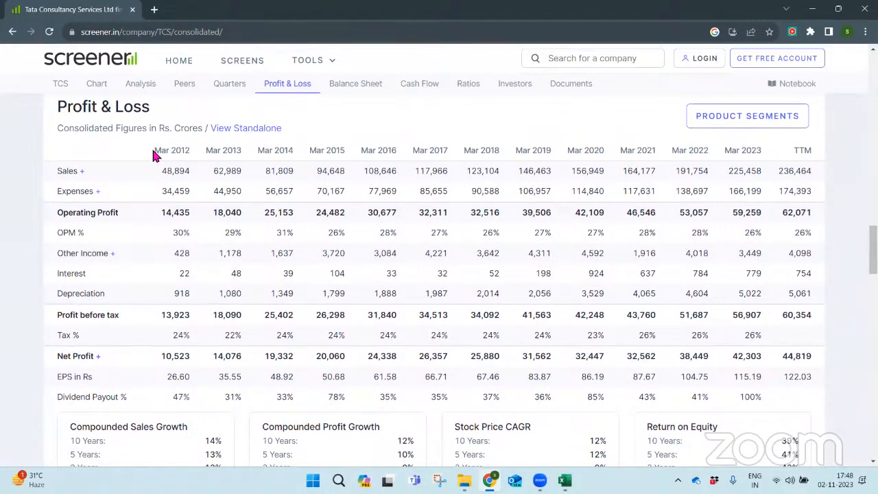
- Copy the whole Profit & Loss table, from the Mar 2012 header to Dividend Payout %, and add a new sheet to the CAGR workbook in Excel
{"action": "left_click_drag", "start_coordinate": [155, 151], "coordinate": [809, 406]}
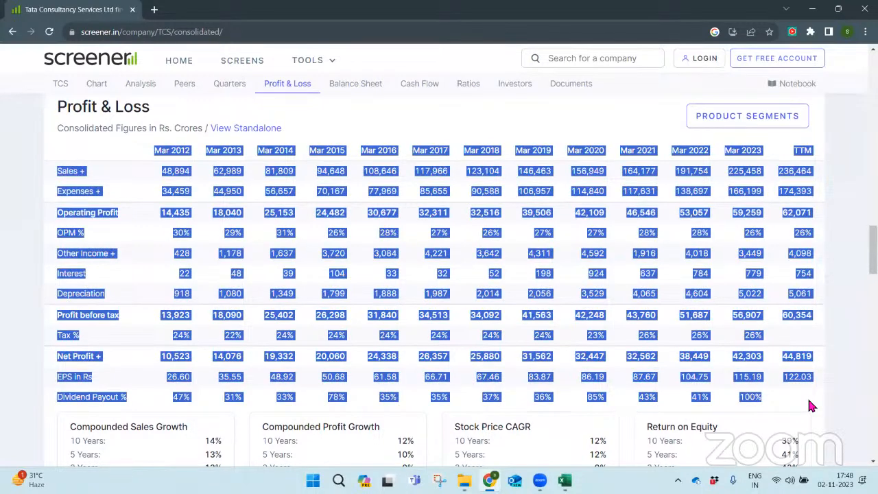
{"action": "key", "text": "alt+Tab"}
{"action": "key", "text": "alt+Tab"}
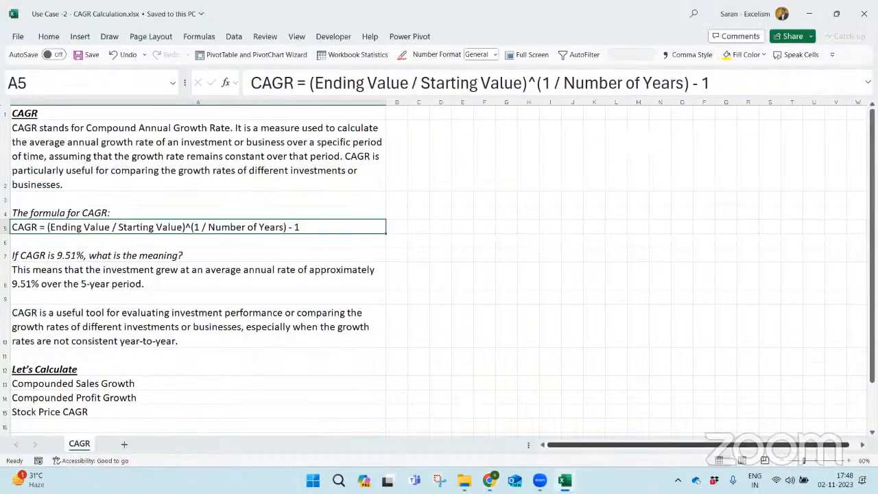
{"action": "left_click", "coordinate": [124, 444]}
- Try pasting the copied table as HTML into A1 of the new sheet with autofitted columns, and undo it
{"action": "key", "text": "ctrl+alt+v"}
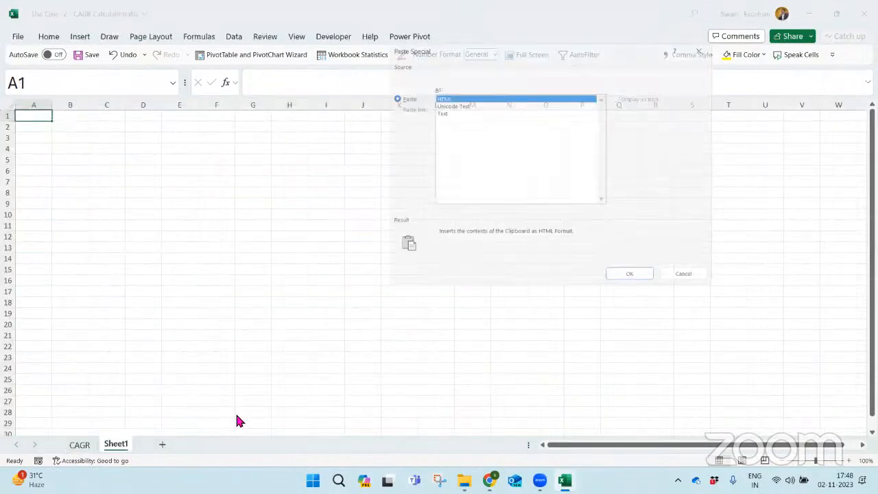
{"action": "key", "text": "Return"}
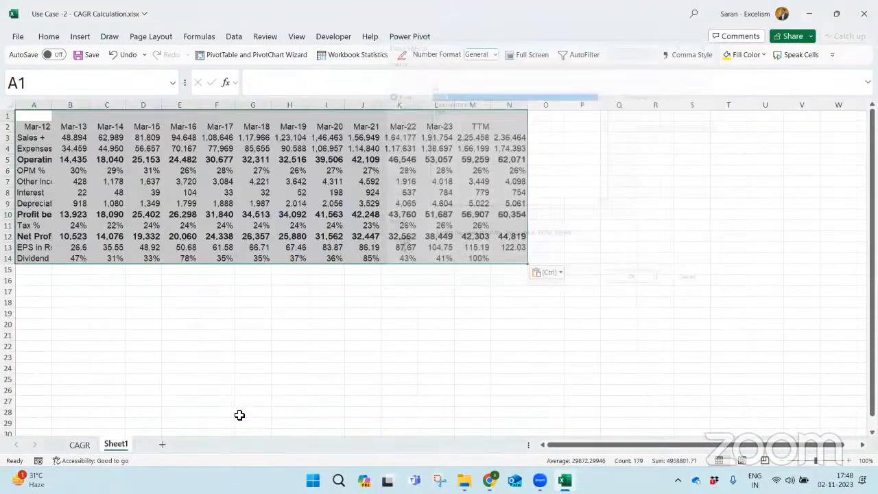
{"action": "key", "text": "alt+h"}
{"action": "key", "text": "o"}
{"action": "key", "text": "i"}
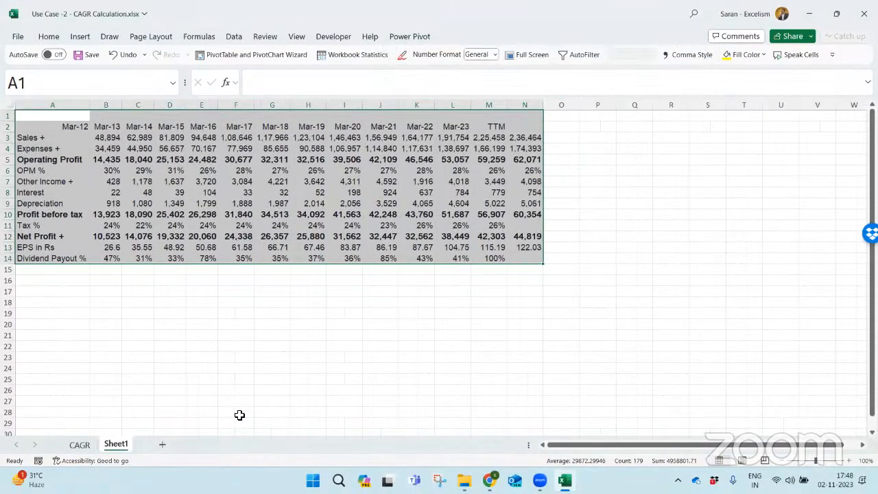
{"action": "key", "text": "ctrl+Home"}
{"action": "key", "text": "ctrl+z"}
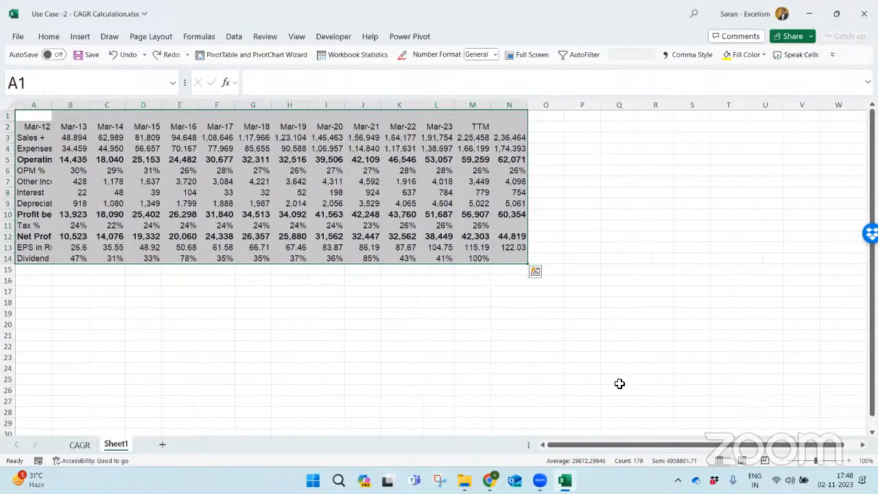
{"action": "key", "text": "ctrl+z"}
- Paste the copied Profit & Loss table into A1 as Text and autofit the column widths
{"action": "key", "text": "alt+h"}
{"action": "key", "text": "v"}
{"action": "key", "text": "s"}
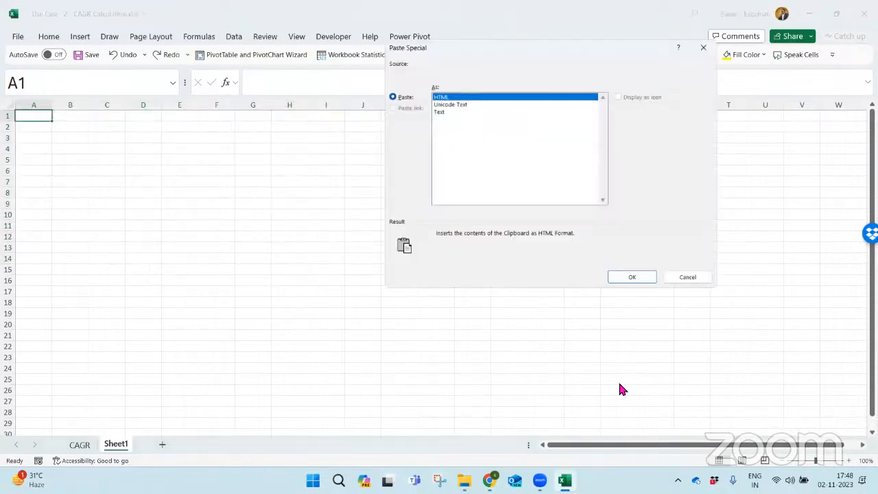
{"action": "key", "text": "Down"}
{"action": "key", "text": "Down"}
{"action": "key", "text": "Return"}
{"action": "key", "text": "alt+h"}
{"action": "key", "text": "o"}
{"action": "key", "text": "i"}
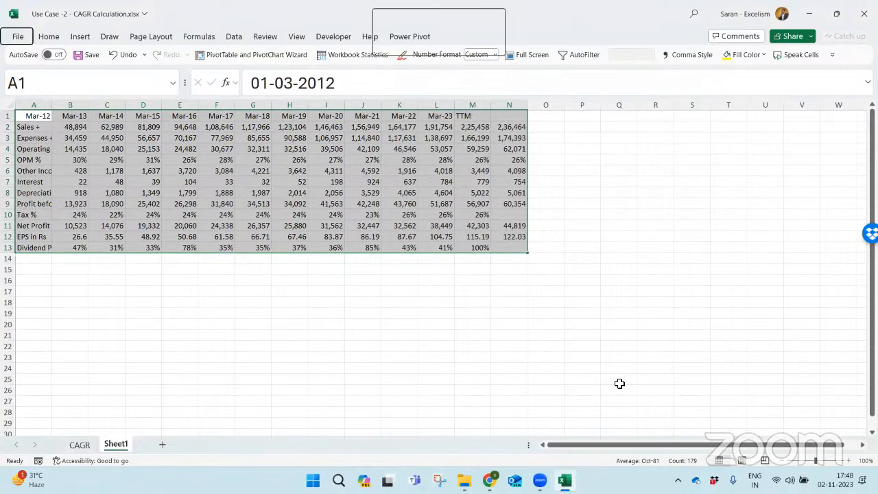
- Try deleting columns M and N, starting at the TTM header, and undo the deletion
{"action": "key", "text": "Right"}
{"action": "key", "text": "Right"}
{"action": "key", "text": "Right"}
{"action": "key", "text": "Right"}
{"action": "key", "text": "Right"}
{"action": "key", "text": "Right"}
{"action": "key", "text": "Right"}
{"action": "key", "text": "Right"}
{"action": "key", "text": "Right"}
{"action": "key", "text": "Right"}
{"action": "key", "text": "Right"}
{"action": "key", "text": "Right"}
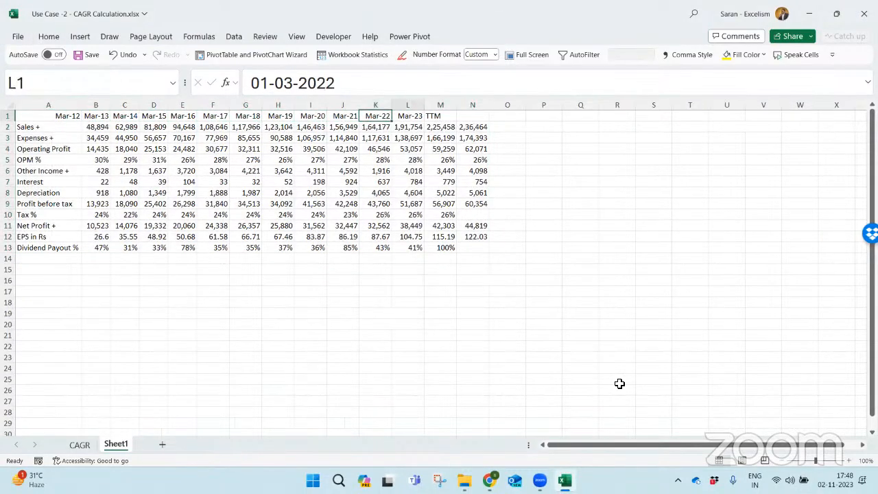
{"action": "key", "text": "ctrl+space"}
{"action": "key", "text": "shift+Right"}
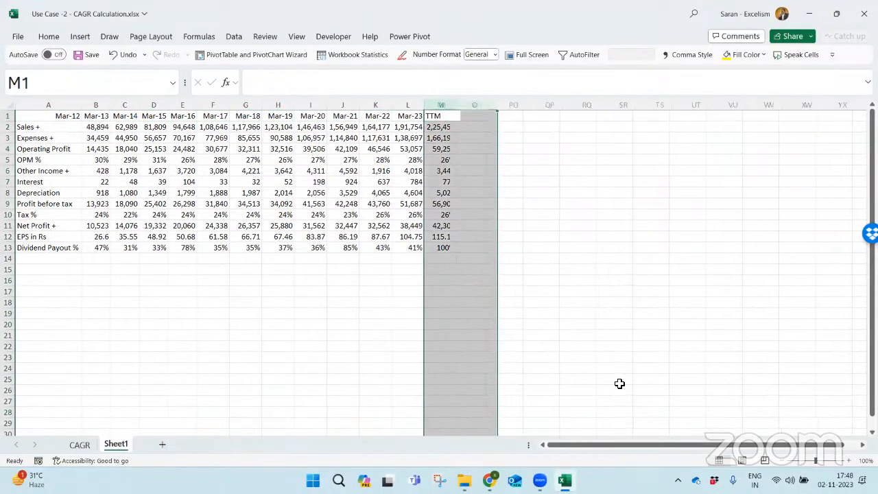
{"action": "key", "text": "ctrl+minus"}
{"action": "key", "text": "ctrl+Left"}
{"action": "key", "text": "ctrl+Left"}
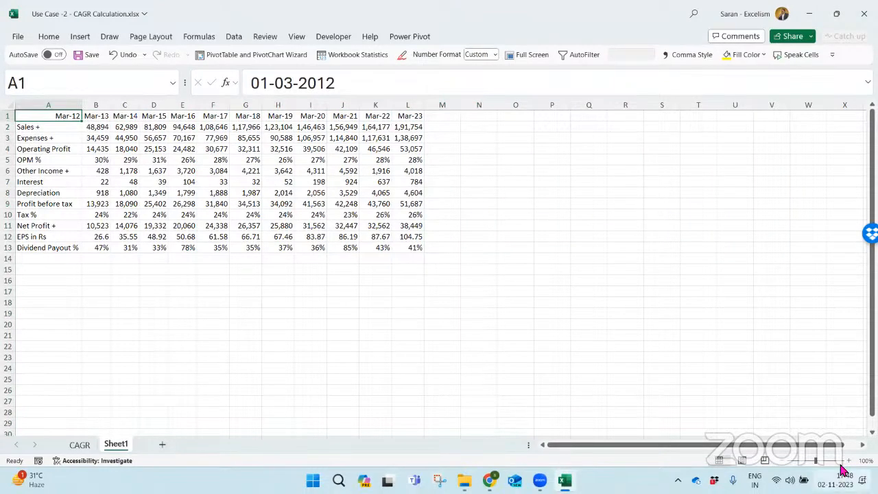
{"action": "left_click", "coordinate": [850, 461]}
{"action": "left_click", "coordinate": [849, 461]}
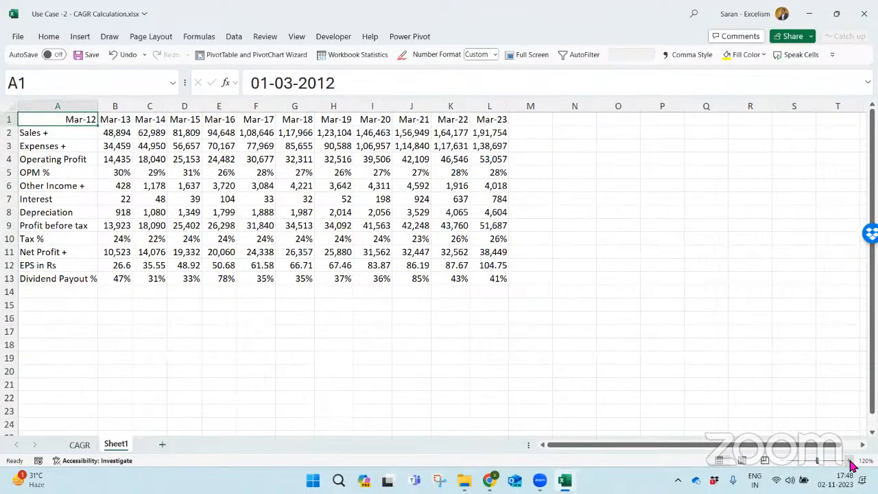
{"action": "left_click", "coordinate": [850, 461]}
{"action": "left_click", "coordinate": [849, 461]}
{"action": "left_click", "coordinate": [850, 461]}
{"action": "scroll", "coordinate": [549, 266], "scroll_direction": "down", "scroll_amount": 4}
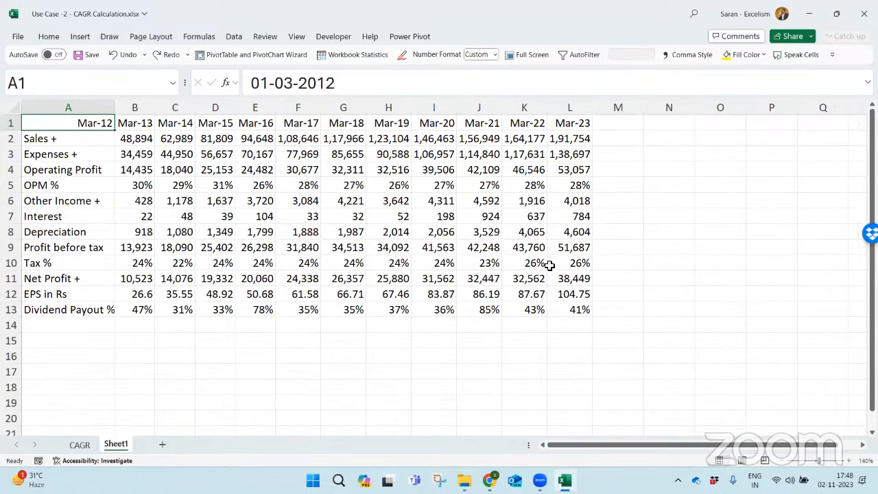
{"action": "scroll", "coordinate": [550, 265], "scroll_direction": "down", "scroll_amount": 1}
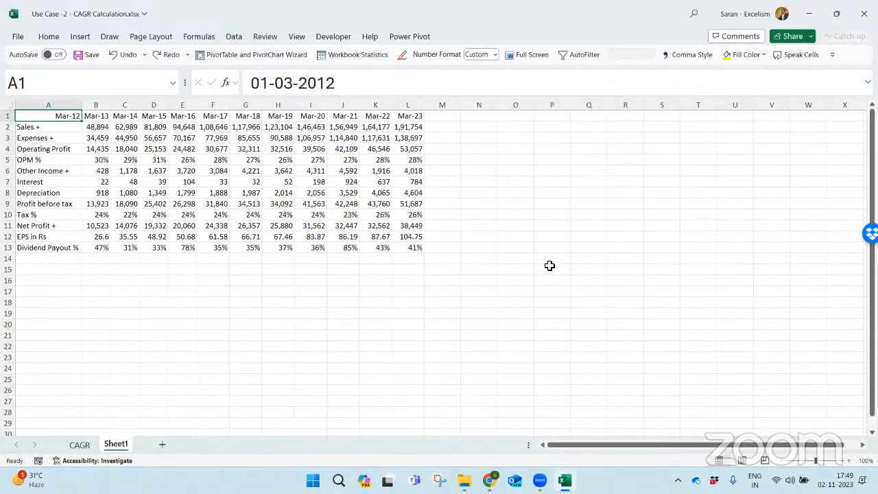
{"action": "key", "text": "ctrl+z"}
- Move the header row, Mar-12 through TTM, one column over so it starts in B1 above its figures
{"action": "key", "text": "Left"}
{"action": "key", "text": "Left"}
{"action": "key", "text": "Left"}
{"action": "key", "text": "Left"}
{"action": "key", "text": "Left"}
{"action": "key", "text": "Left"}
{"action": "key", "text": "Left"}
{"action": "key", "text": "Left"}
{"action": "key", "text": "Left"}
{"action": "key", "text": "Left"}
{"action": "key", "text": "Left"}
{"action": "key", "text": "Left"}
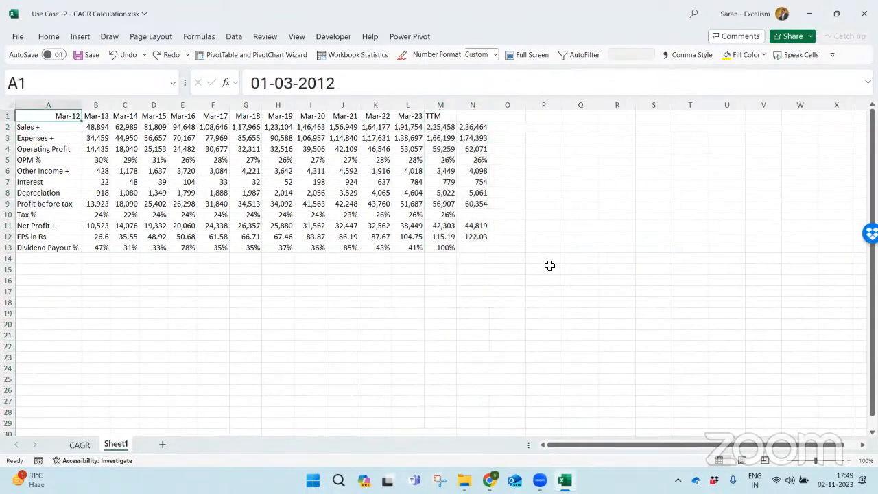
{"action": "key", "text": "shift+ctrl+Right"}
{"action": "key", "text": "ctrl+x"}
{"action": "key", "text": "Right"}
{"action": "key", "text": "ctrl+v"}
- Delete the TTM column N and return to A1
{"action": "key", "text": "Right"}
{"action": "key", "text": "Right"}
{"action": "key", "text": "Right"}
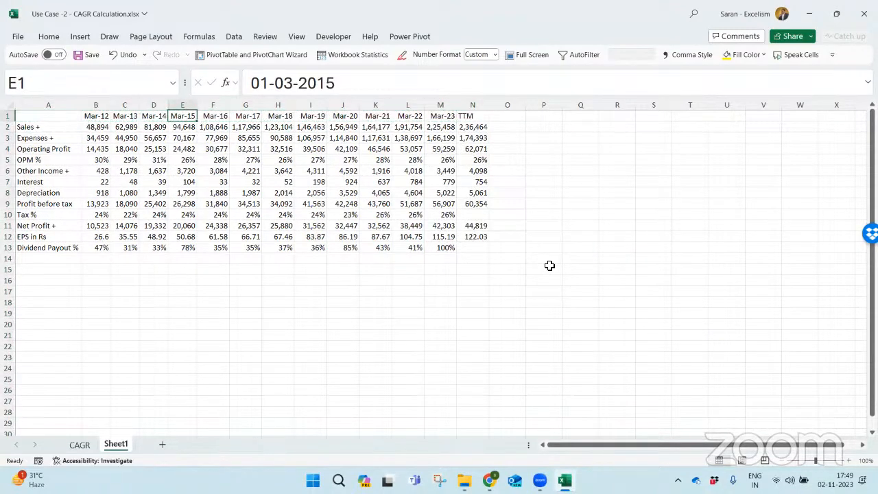
{"action": "key", "text": "Right"}
{"action": "key", "text": "Right"}
{"action": "key", "text": "Right"}
{"action": "key", "text": "Right"}
{"action": "key", "text": "Right"}
{"action": "key", "text": "Right"}
{"action": "key", "text": "Right"}
{"action": "key", "text": "Right"}
{"action": "key", "text": "Right"}
{"action": "key", "text": "ctrl+space"}
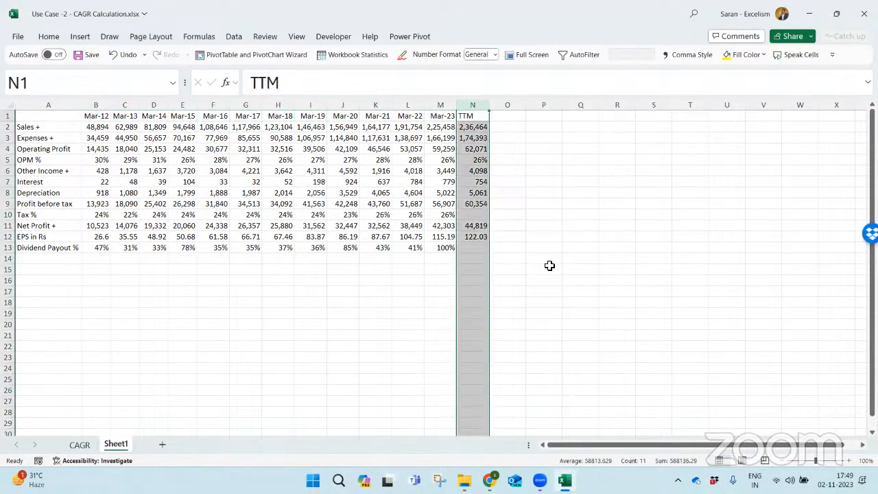
{"action": "key", "text": "ctrl+minus"}
{"action": "key", "text": "Left"}
{"action": "key", "text": "ctrl+Home"}
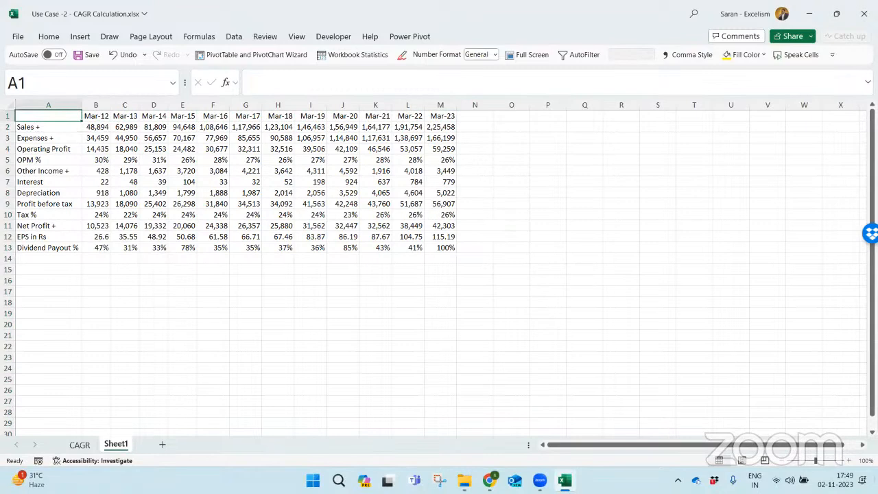
- Bold the date headers in B1:M1 and the row labels in A2:A13
{"action": "left_click", "coordinate": [849, 461]}
{"action": "left_click", "coordinate": [848, 460]}
{"action": "left_click", "coordinate": [848, 461]}
{"action": "left_click", "coordinate": [848, 460]}
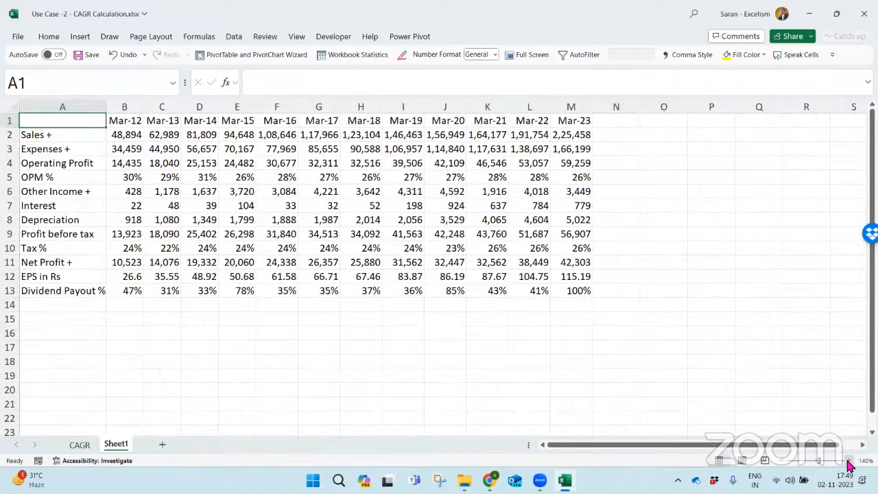
{"action": "left_click", "coordinate": [848, 461]}
{"action": "left_click", "coordinate": [849, 461]}
{"action": "key", "text": "Right"}
{"action": "key", "text": "ctrl+shift+Right"}
{"action": "key", "text": "ctrl+b"}
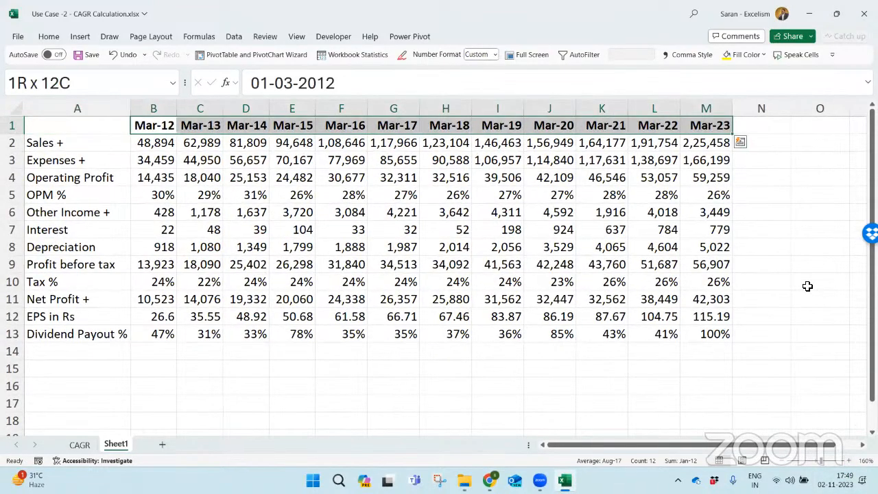
{"action": "key", "text": "Left"}
{"action": "key", "text": "Down"}
{"action": "key", "text": "ctrl+shift+Down"}
{"action": "key", "text": "ctrl+b"}
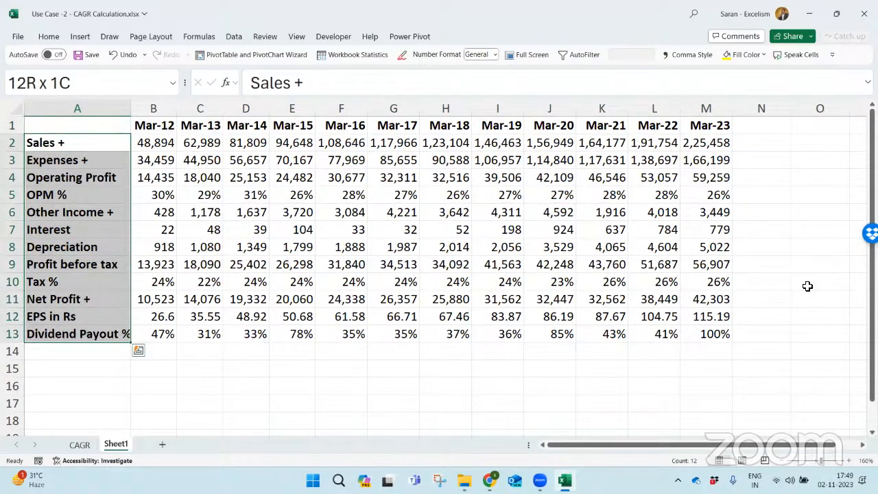
{"action": "key", "text": "Down"}
{"action": "key", "text": "Down"}
{"action": "key", "text": "Down"}
{"action": "key", "text": "Up"}
{"action": "key", "text": "Up"}
{"action": "key", "text": "Down"}
{"action": "key", "text": "Down"}
{"action": "key", "text": "Down"}
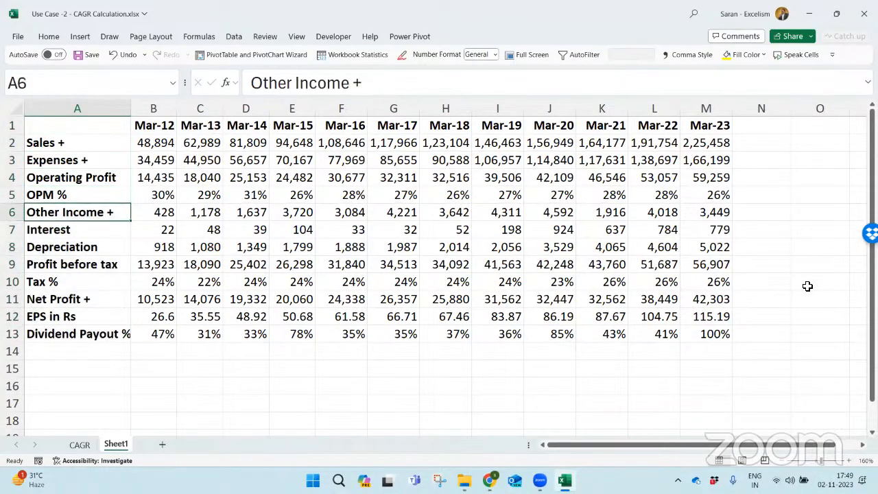
{"action": "key", "text": "Up"}
{"action": "key", "text": "Up"}
{"action": "key", "text": "Up"}
{"action": "key", "text": "Up"}
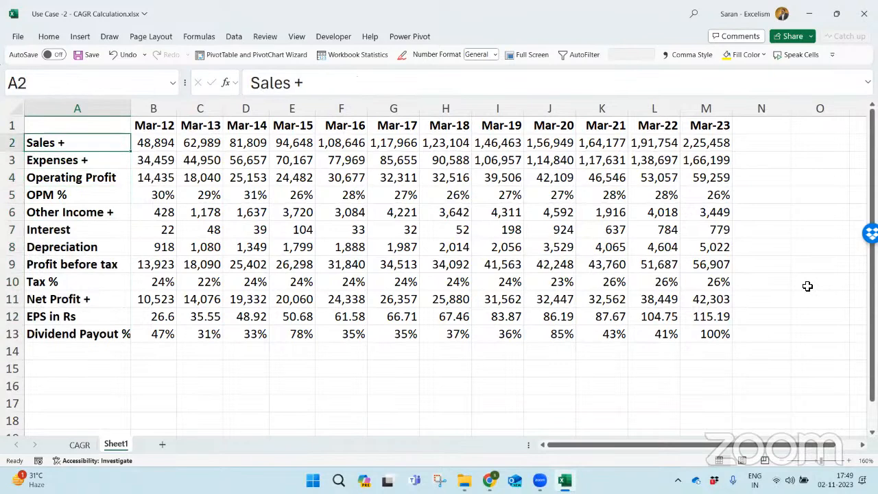
{"action": "key", "text": "shift+Down"}
{"action": "key", "text": "shift+Down"}
{"action": "key", "text": "Down"}
{"action": "key", "text": "Down"}
- Insert four blank rows between Sales + and Expenses +, and enter the label CAGR in A3
{"action": "key", "text": "Down"}
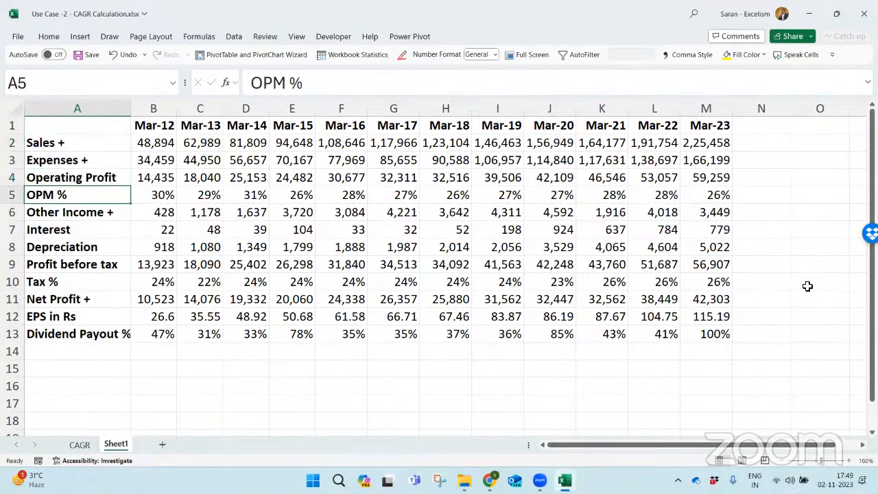
{"action": "key", "text": "Up"}
{"action": "key", "text": "Up"}
{"action": "key", "text": "Up"}
{"action": "key", "text": "Down"}
{"action": "key", "text": "Down"}
{"action": "key", "text": "Down"}
{"action": "key", "text": "Up"}
{"action": "key", "text": "Up"}
{"action": "key", "text": "ctrl+shift+plus"}
{"action": "key", "text": "ctrl+shift+plus"}
{"action": "key", "text": "ctrl+shift+plus"}
{"action": "key", "text": "ctrl+shift+plus"}
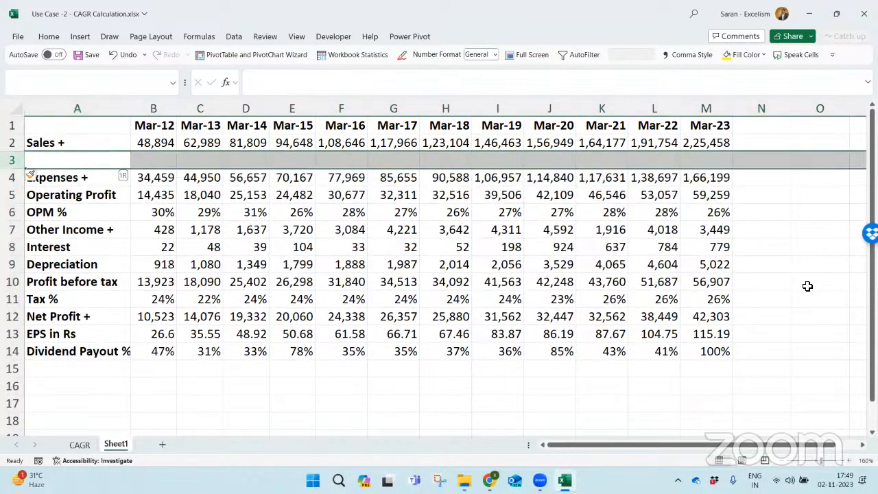
{"action": "type", "text": "CAGR"}
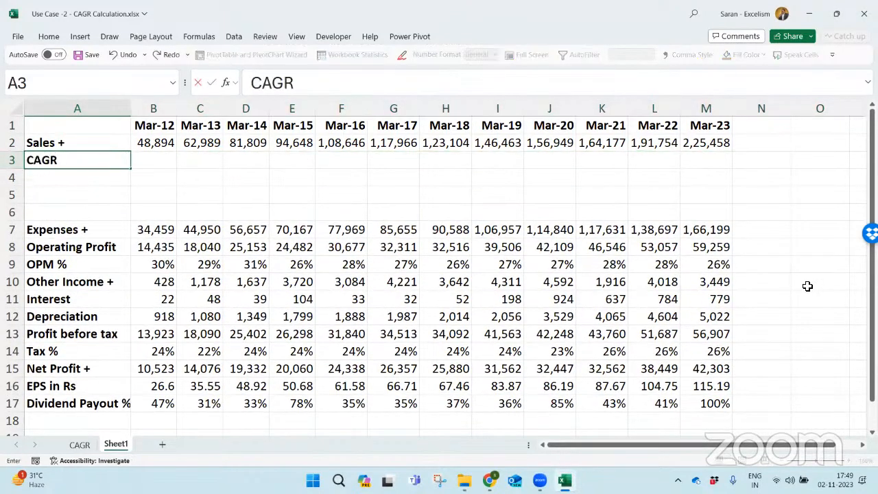
{"action": "key", "text": "Return"}
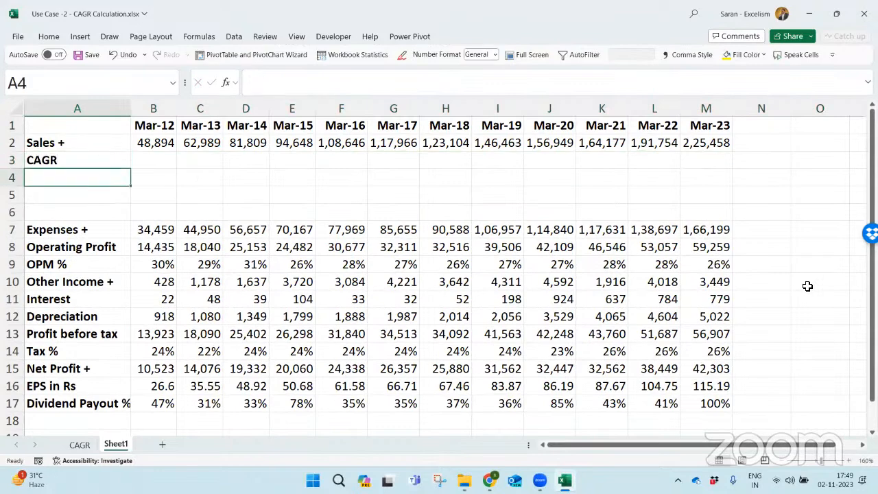
- Insert a blank column B between the row labels and the Mar-12 figures
{"action": "key", "text": "Right"}
{"action": "key", "text": "ctrl+space"}
{"action": "key", "text": "ctrl+shift+plus"}
{"action": "key", "text": "Up"}
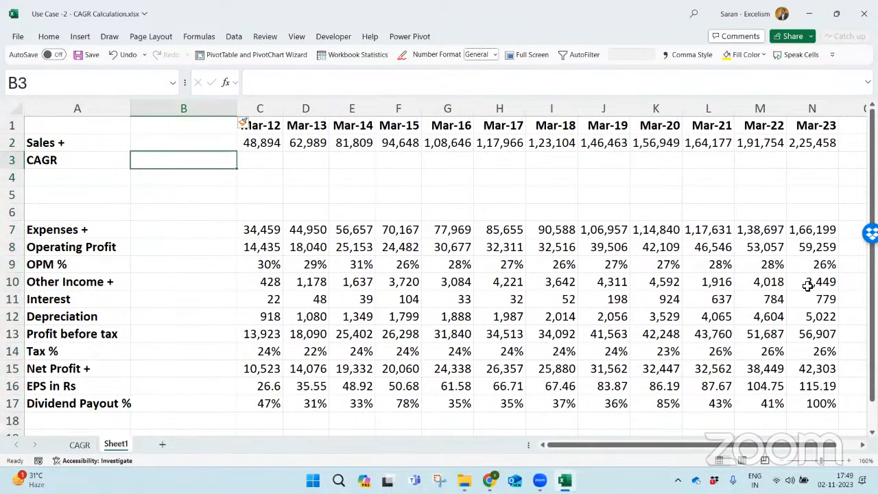
{"action": "key", "text": "Up"}
{"action": "key", "text": "Down"}
- Enter the periods 10, 5, 3 and 1 in B3:B6 and autofit column B
{"action": "type", "text": "10"}
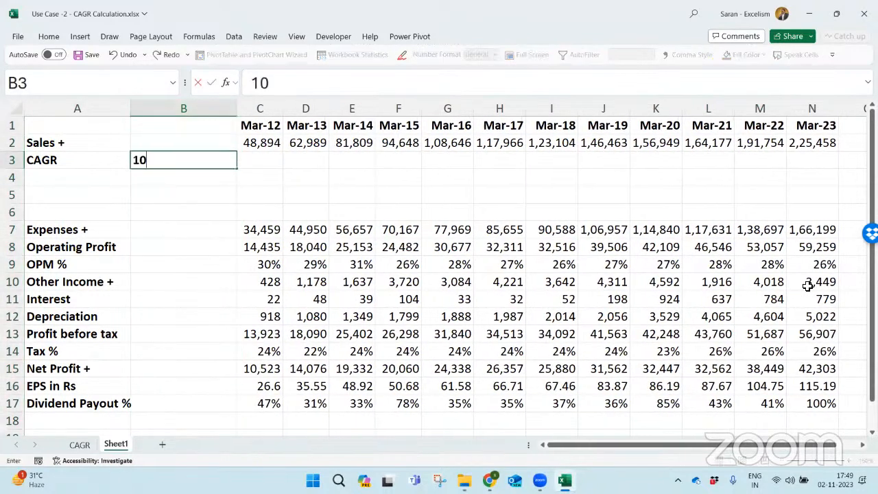
{"action": "key", "text": "Return"}
{"action": "type", "text": "5"}
{"action": "key", "text": "Return"}
{"action": "type", "text": "3"}
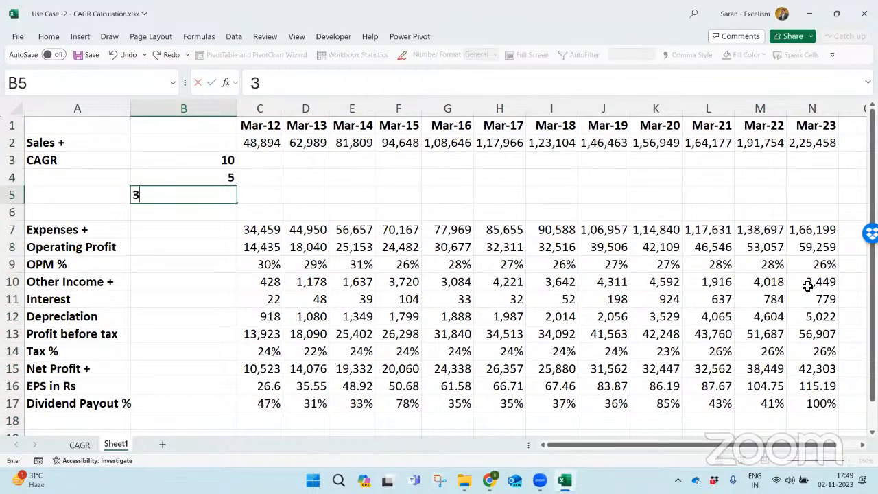
{"action": "key", "text": "Return"}
{"action": "type", "text": "1"}
{"action": "key", "text": "ctrl+Return"}
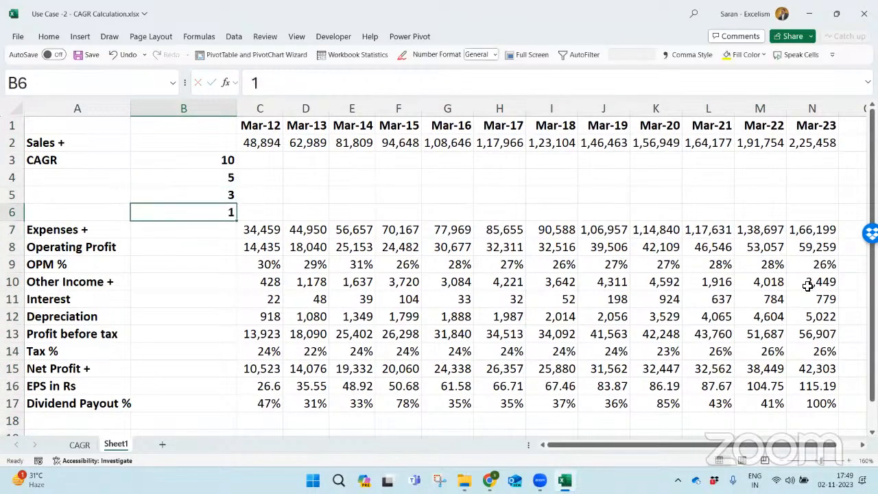
{"action": "key", "text": "ctrl+space"}
{"action": "key", "text": "alt+o"}
{"action": "key", "text": "c"}
{"action": "key", "text": "a"}
{"action": "key", "text": "Right"}
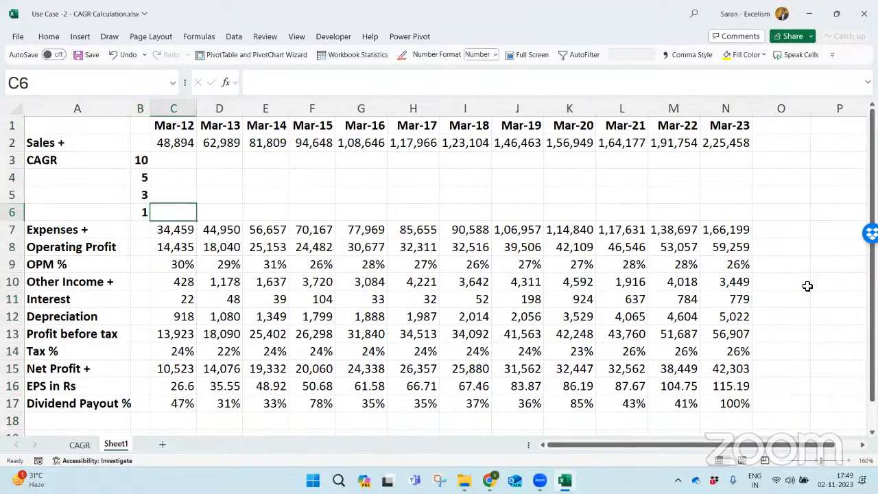
- Copy the CAGR label from A3 into A4:A6
{"action": "key", "text": "Up"}
{"action": "key", "text": "Up"}
{"action": "key", "text": "Up"}
{"action": "key", "text": "Left"}
{"action": "key", "text": "Left"}
{"action": "key", "text": "ctrl+c"}
{"action": "key", "text": "Down"}
{"action": "key", "text": "shift+Down"}
- Change all four labels in A3:A6 to CAGR-M
{"action": "key", "text": "shift+Down"}
{"action": "key", "text": "shift+Down"}
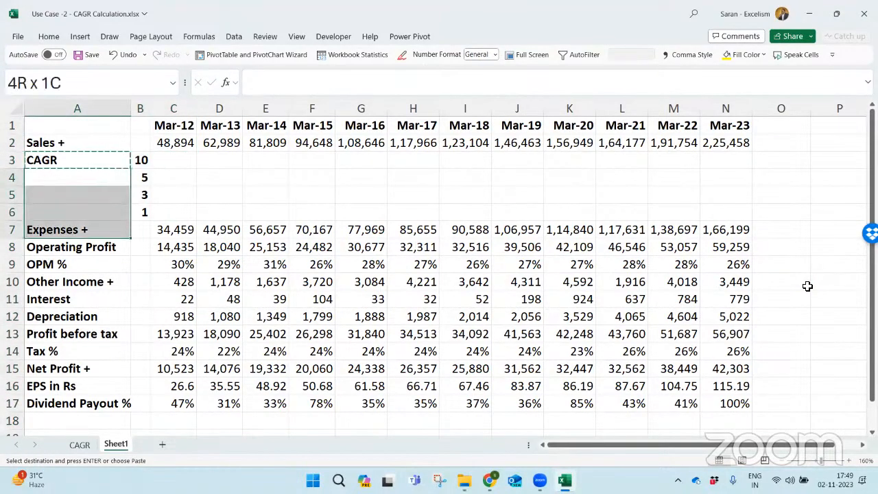
{"action": "key", "text": "shift+Up"}
{"action": "key", "text": "Return"}
{"action": "key", "text": "Up"}
{"action": "key", "text": "shift+Down"}
{"action": "key", "text": "shift+Down"}
{"action": "key", "text": "shift+Down"}
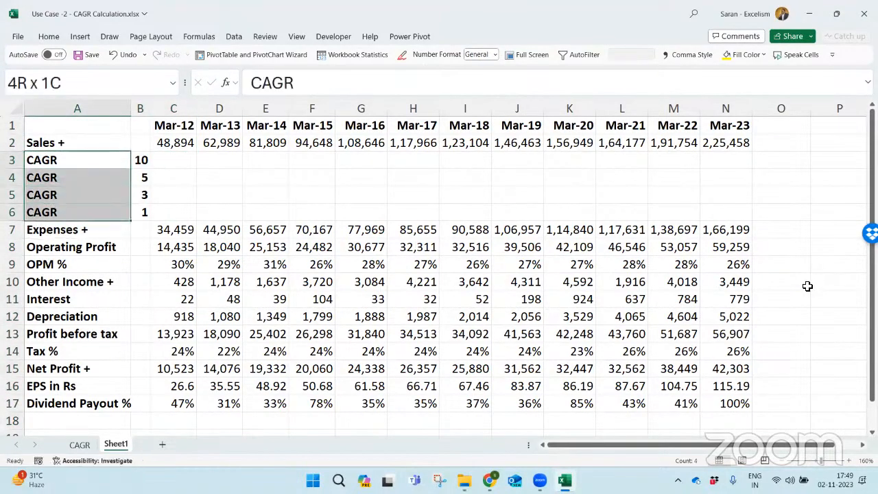
{"action": "key", "text": "F2"}
{"action": "type", "text": "-M"}
{"action": "key", "text": "ctrl+Return"}
{"action": "key", "text": "Right"}
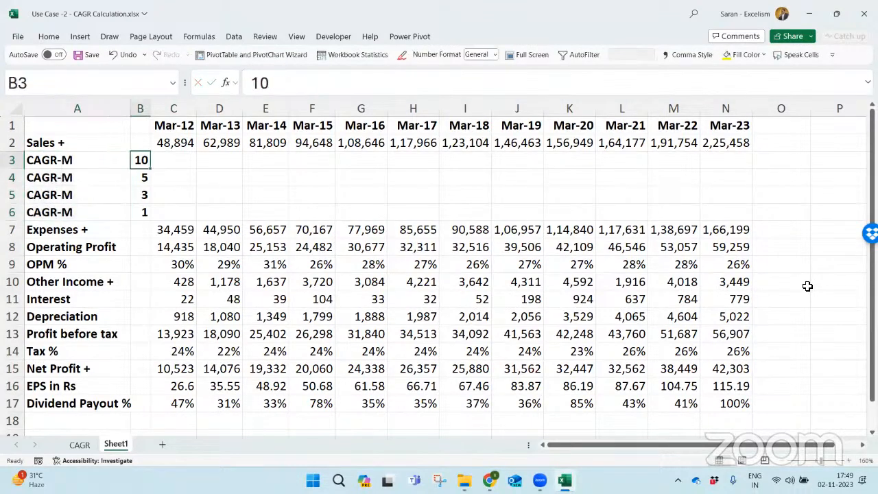
- Start an RRI formula in C3 for the 10-period Sales growth rate
{"action": "key", "text": "Down"}
{"action": "key", "text": "Down"}
{"action": "key", "text": "Down"}
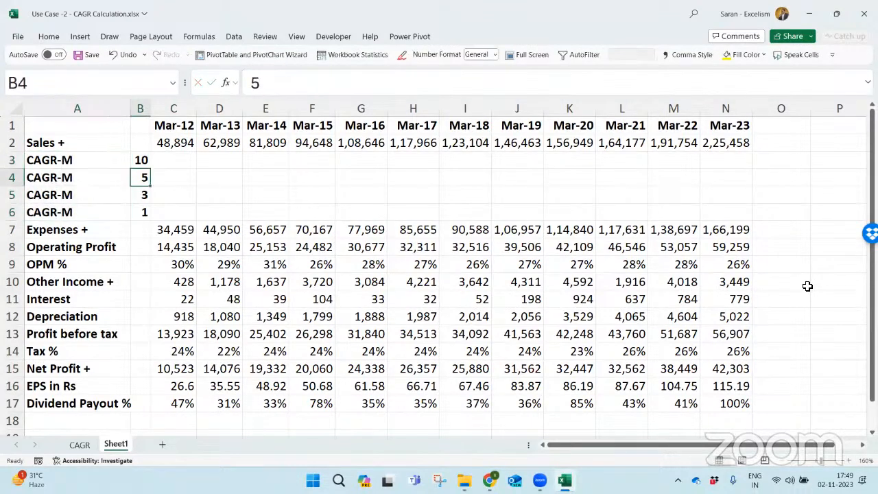
{"action": "key", "text": "Right"}
{"action": "key", "text": "Up"}
{"action": "key", "text": "Up"}
{"action": "key", "text": "Up"}
{"action": "key", "text": "Up"}
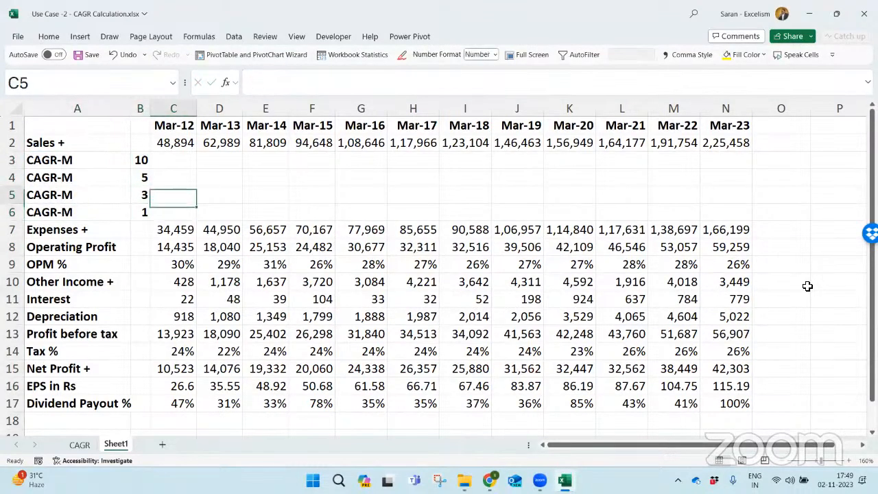
{"action": "key", "text": "ctrl+shift+Right"}
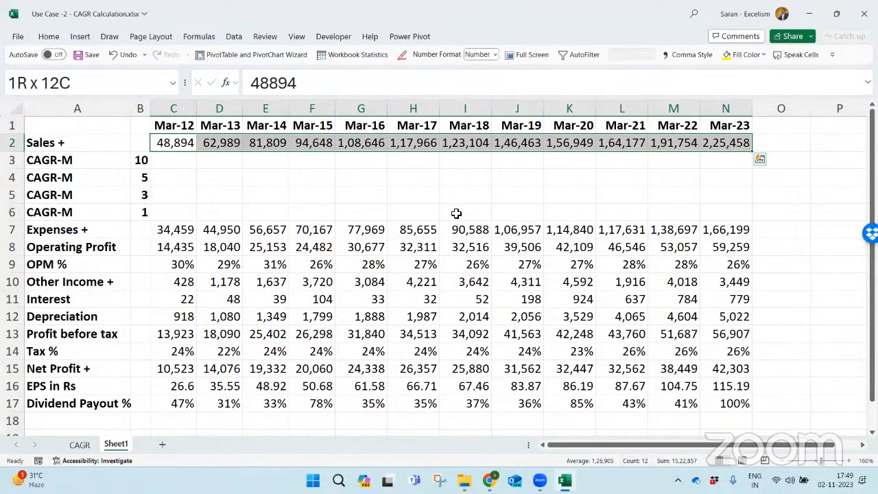
{"action": "left_click", "coordinate": [808, 158]}
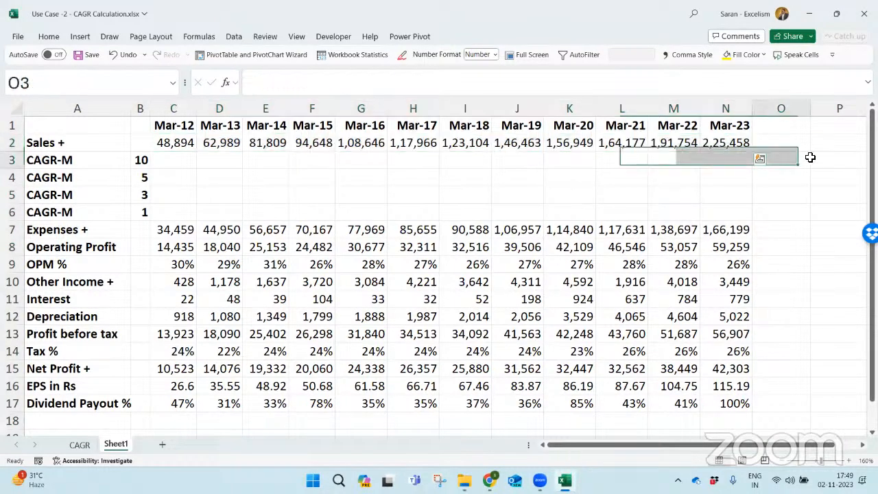
{"action": "double_click", "coordinate": [169, 158]}
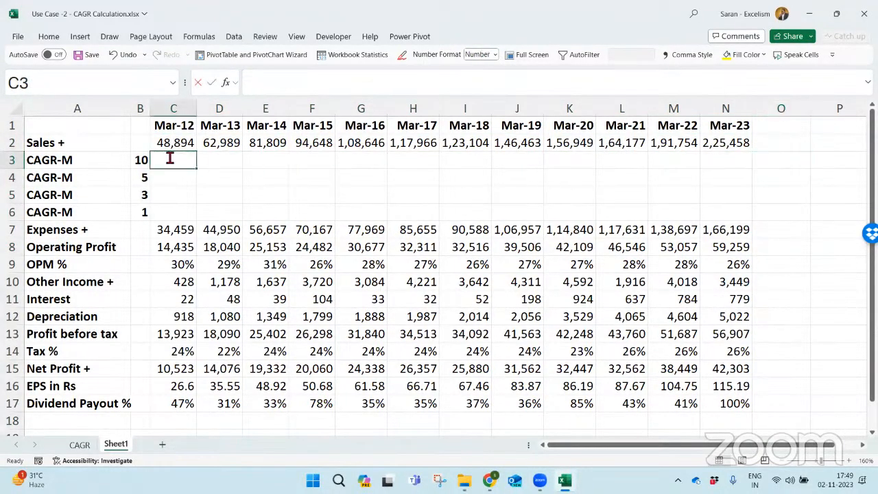
{"action": "type", "text": "=rri"}
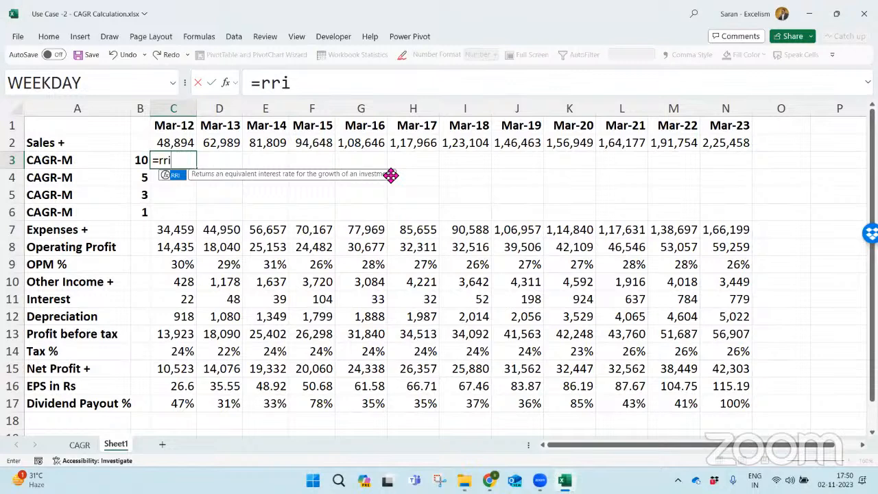
- Discard the unfinished RRI formula in C3 and select the Mar-23 cell N3 in the 10-year CAGR row
{"action": "key", "text": "Escape"}
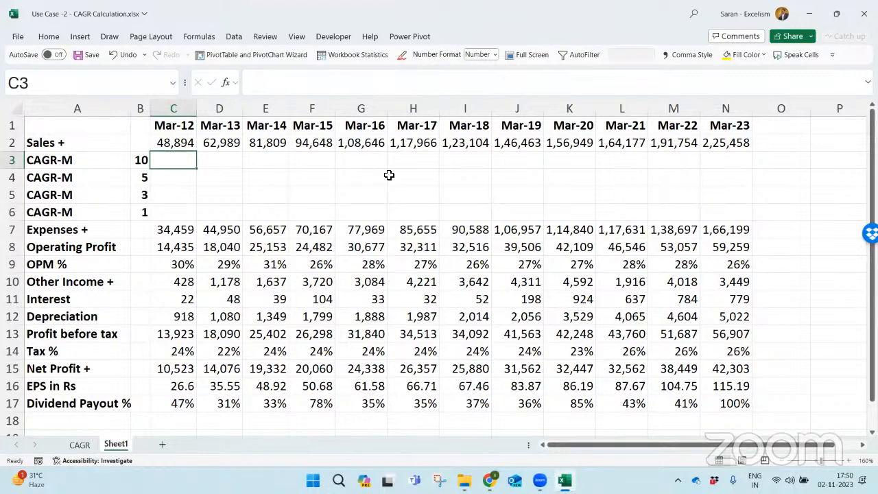
{"action": "key", "text": "Right"}
{"action": "key", "text": "Right"}
{"action": "key", "text": "Right"}
{"action": "key", "text": "Right"}
{"action": "key", "text": "Right"}
{"action": "key", "text": "Right"}
{"action": "key", "text": "Right"}
{"action": "key", "text": "Right"}
{"action": "key", "text": "Right"}
{"action": "key", "text": "Right"}
{"action": "key", "text": "Right"}
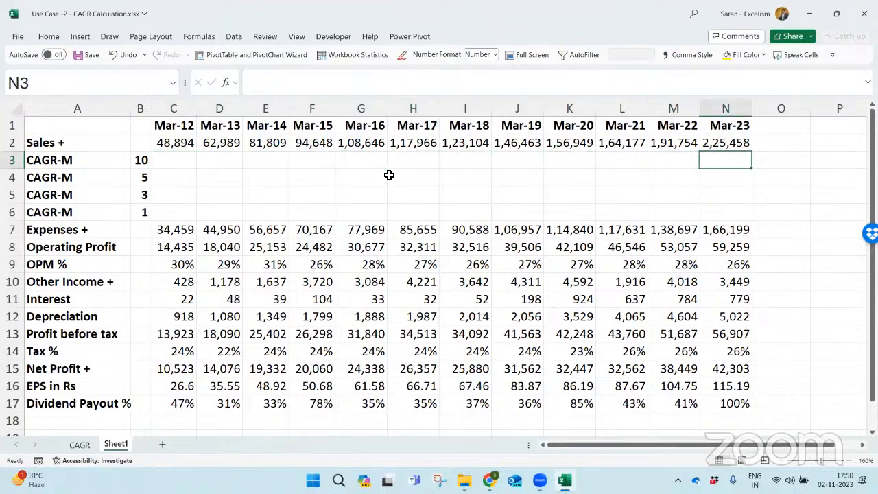
{"action": "key", "text": "Up"}
{"action": "key", "text": "Up"}
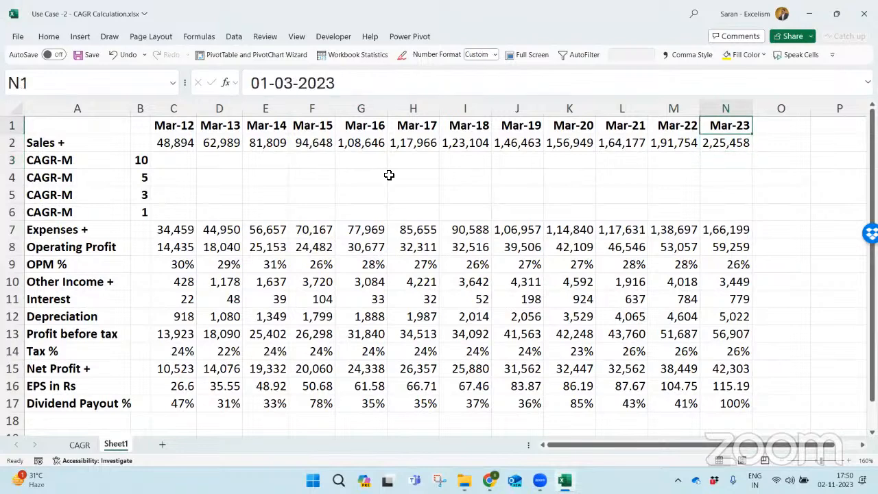
{"action": "key", "text": "Down"}
{"action": "key", "text": "Down"}
- Look up the written CAGR formula on the CAGR sheet and return to N3 on Sheet1
{"action": "type", "text": "="}
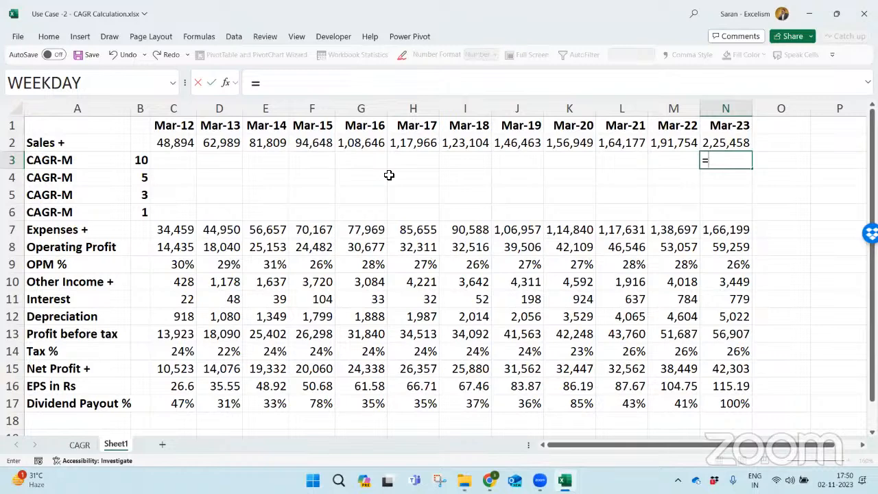
{"action": "type", "text": "("}
{"action": "key", "text": "Escape"}
{"action": "key", "text": "ctrl+Page_Up"}
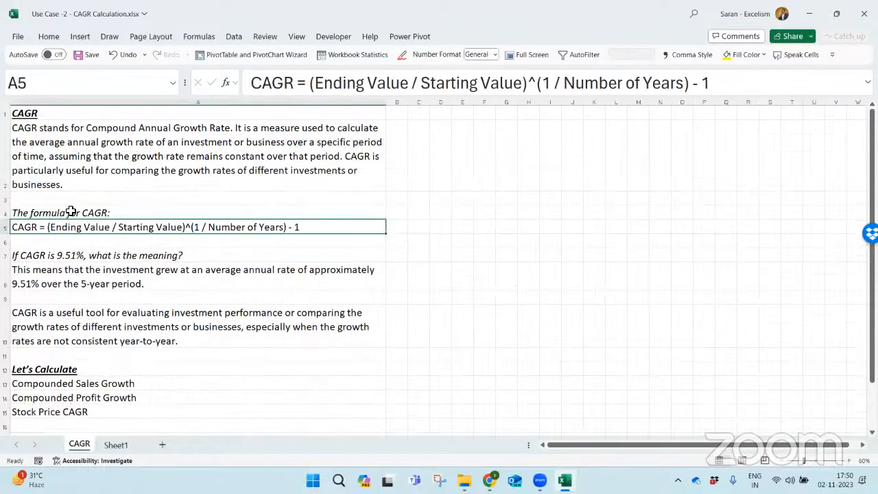
{"action": "key", "text": "ctrl+Page_Down"}
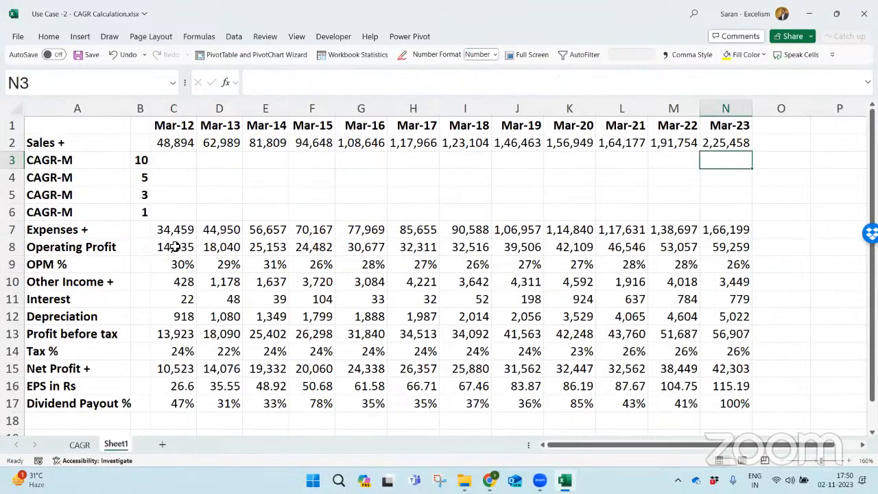
- Calculate the 10-year Sales CAGR for Mar-23 in N3 with =(N2/D2)^(1/B3)-1
{"action": "type", "text": "=("}
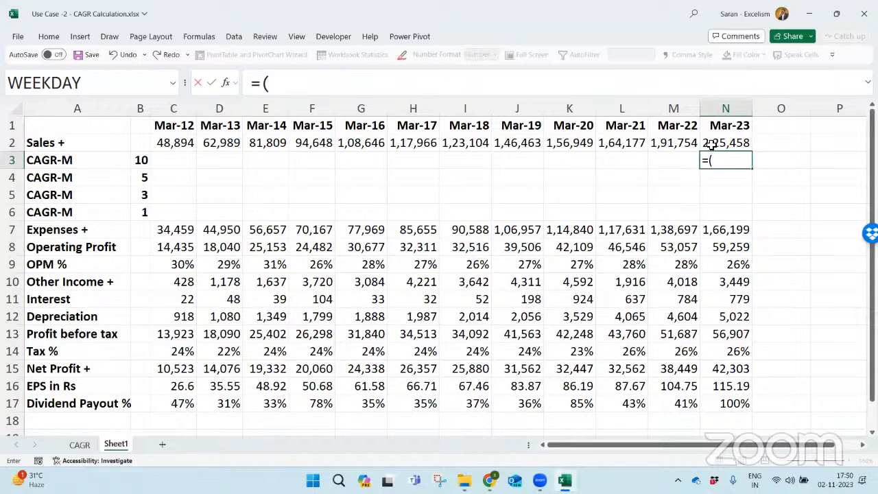
{"action": "left_click", "coordinate": [712, 144]}
{"action": "type", "text": "/"}
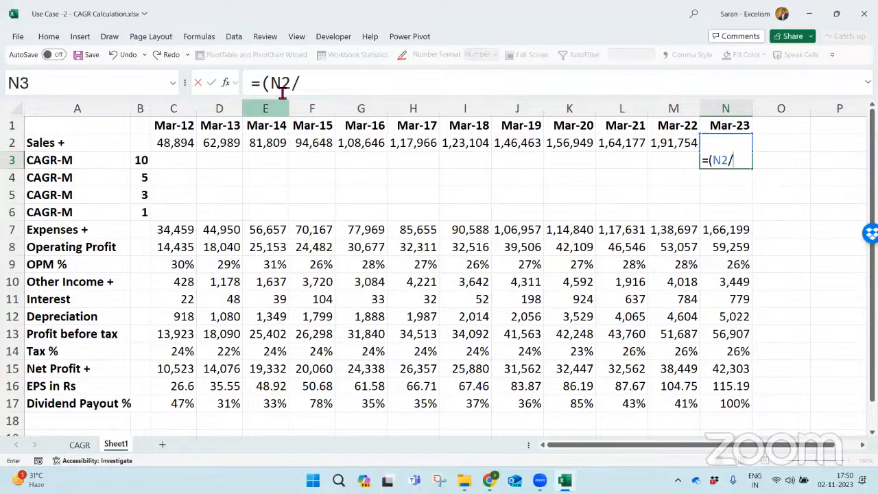
{"action": "left_click", "coordinate": [224, 140]}
{"action": "type", "text": ")"}
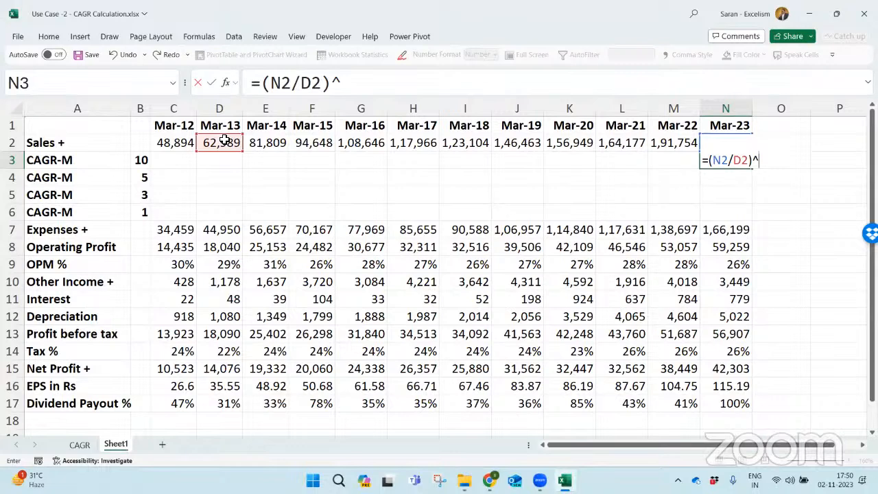
{"action": "type", "text": "^(1/"}
{"action": "left_click", "coordinate": [137, 159]}
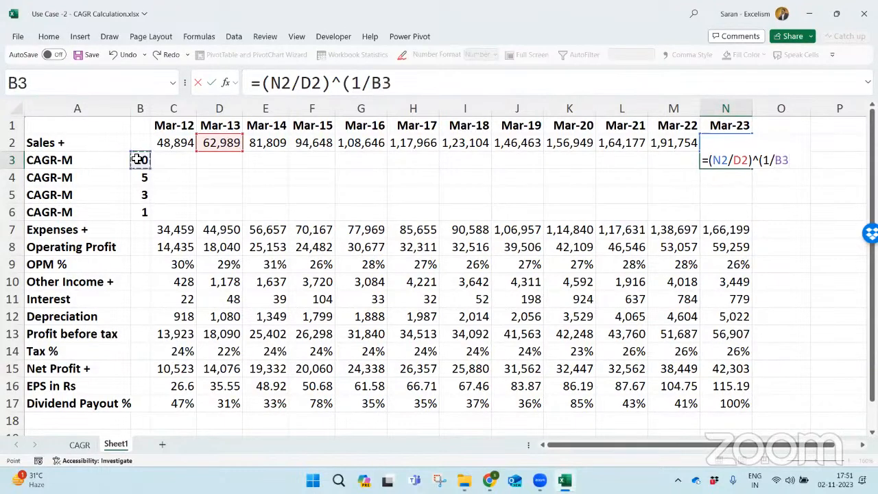
{"action": "type", "text": ")-1"}
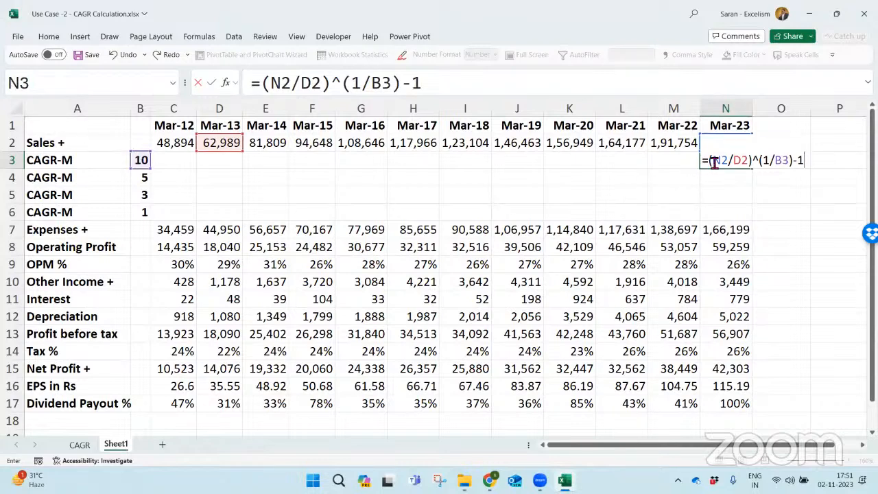
{"action": "left_click_drag", "start_coordinate": [710, 161], "coordinate": [795, 163]}
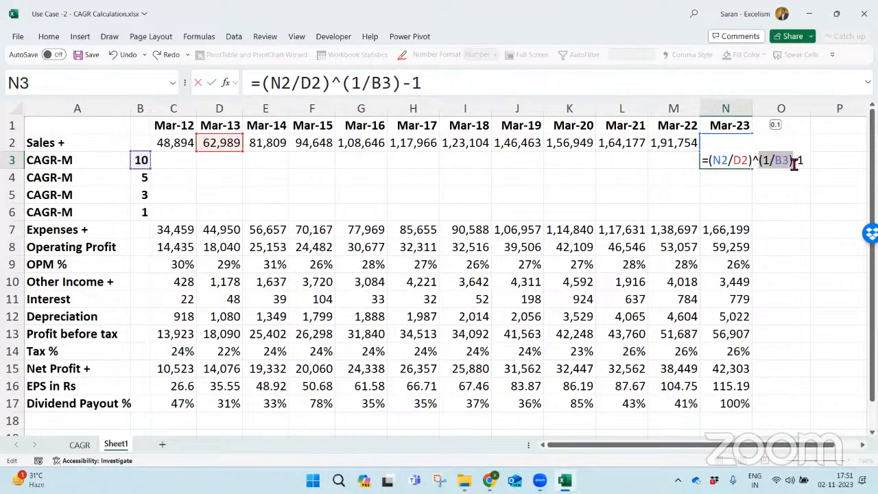
{"action": "left_click_drag", "start_coordinate": [794, 163], "coordinate": [810, 165]}
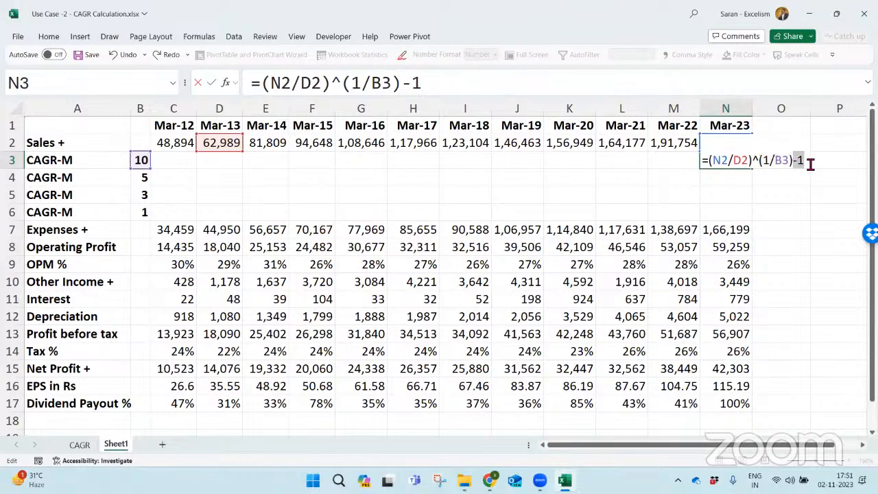
{"action": "key", "text": "Return"}
{"action": "key", "text": "Up"}
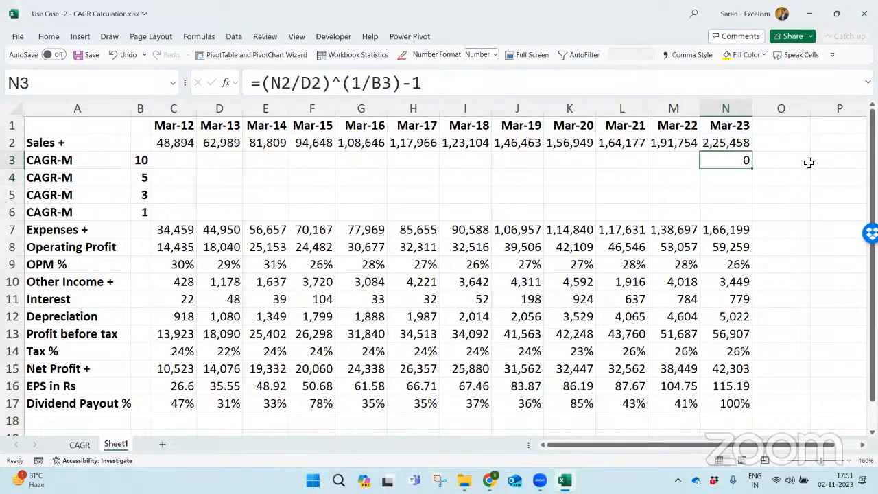
- Format the CAGR result in N3 as a percentage with two decimal places
{"action": "left_click", "coordinate": [48, 36]}
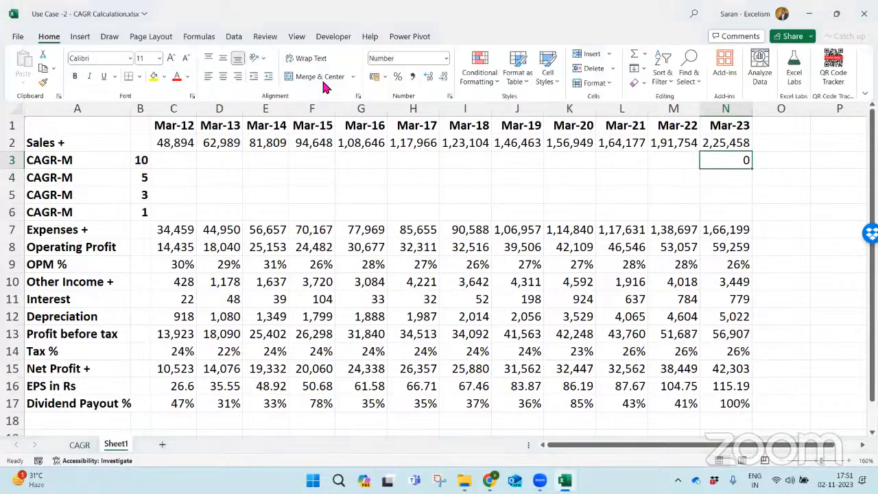
{"action": "left_click", "coordinate": [398, 76]}
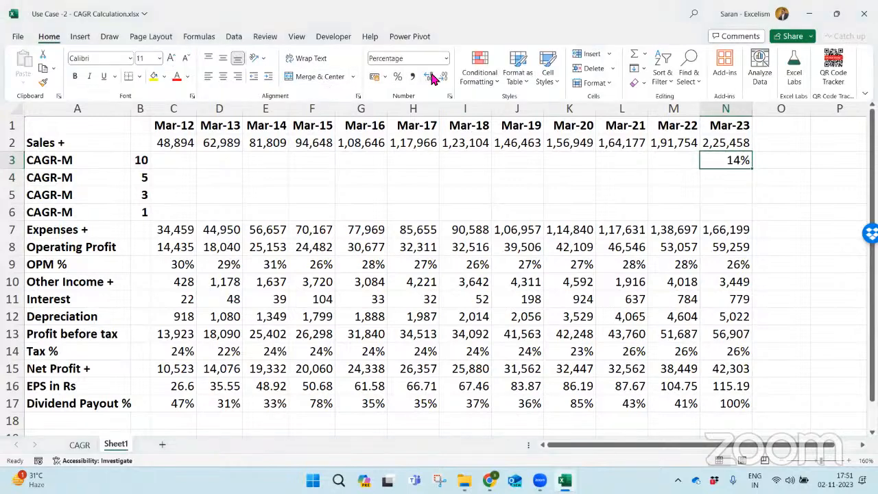
{"action": "double_click", "coordinate": [430, 77]}
- Compare the result with the 10-year Compounded Sales Growth on the TCS Screener page in Chrome, and return to Excel
{"action": "key", "text": "alt+Tab"}
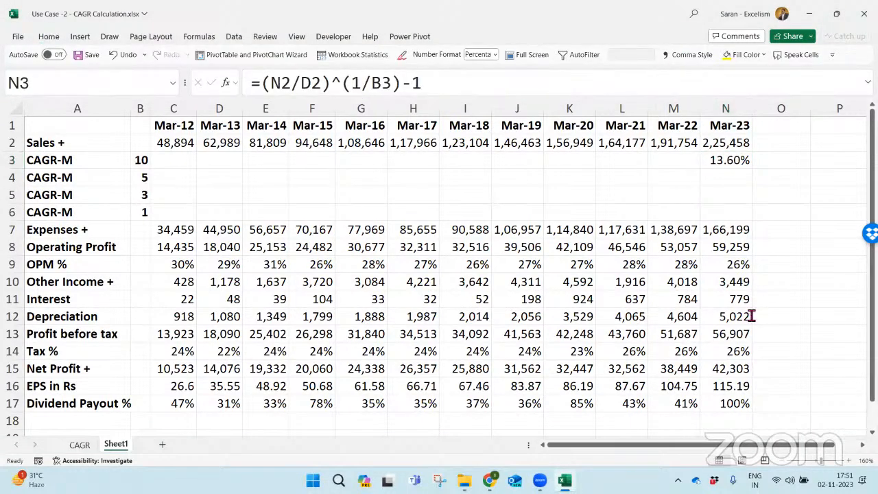
{"action": "left_click", "coordinate": [209, 409]}
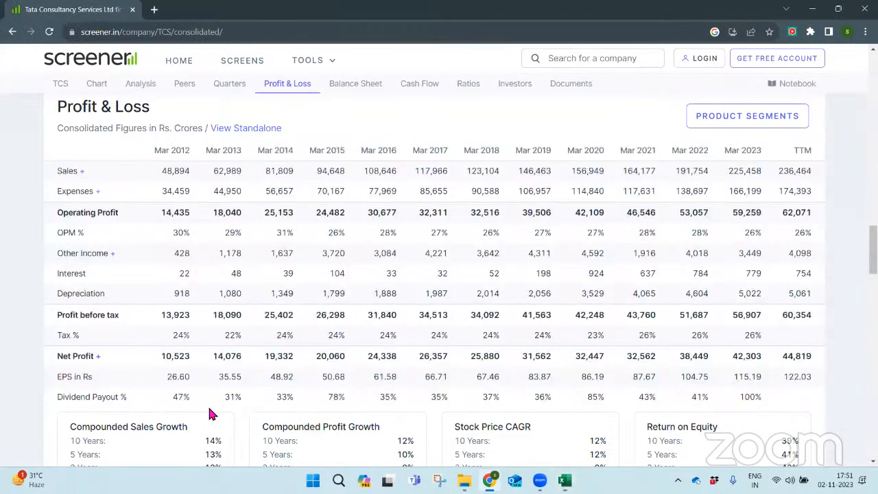
{"action": "scroll", "coordinate": [209, 414], "scroll_direction": "down", "scroll_amount": 2}
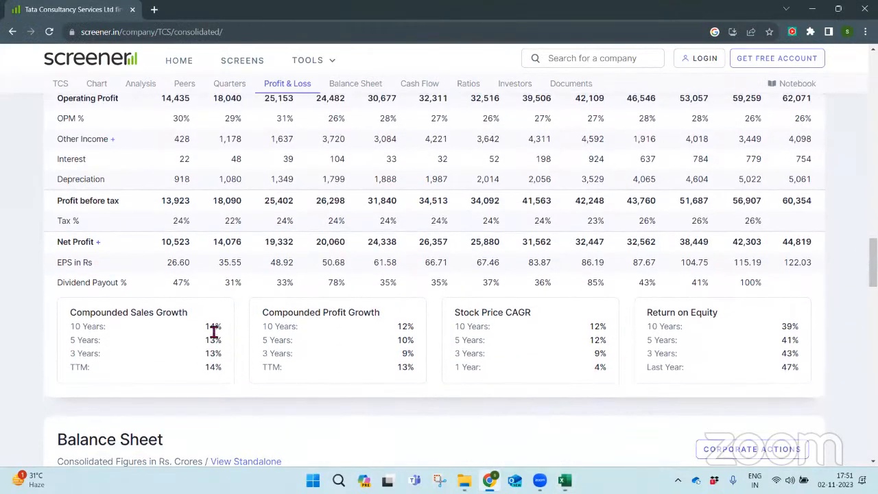
{"action": "key", "text": "alt+Tab"}
- Try copying the CAGR formula from N3 into M3 with its relative B3 reference and check the shifted references
{"action": "key", "text": "F2"}
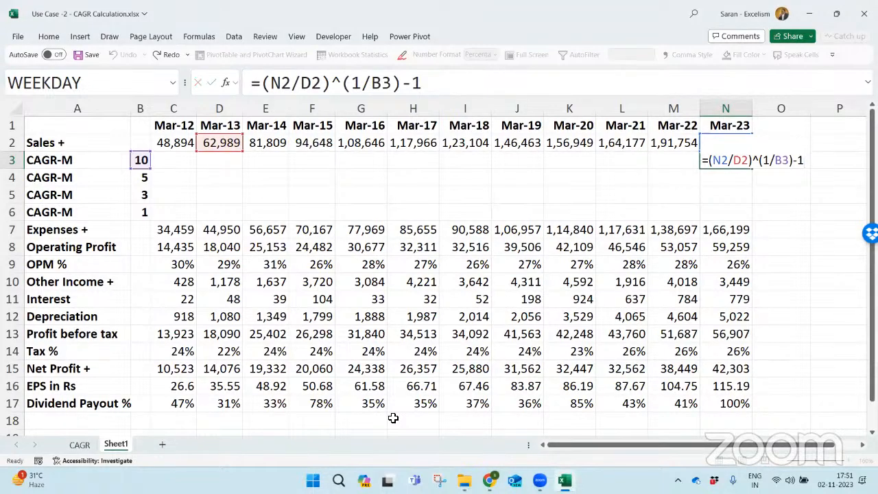
{"action": "key", "text": "ctrl+Return"}
{"action": "key", "text": "ctrl+c"}
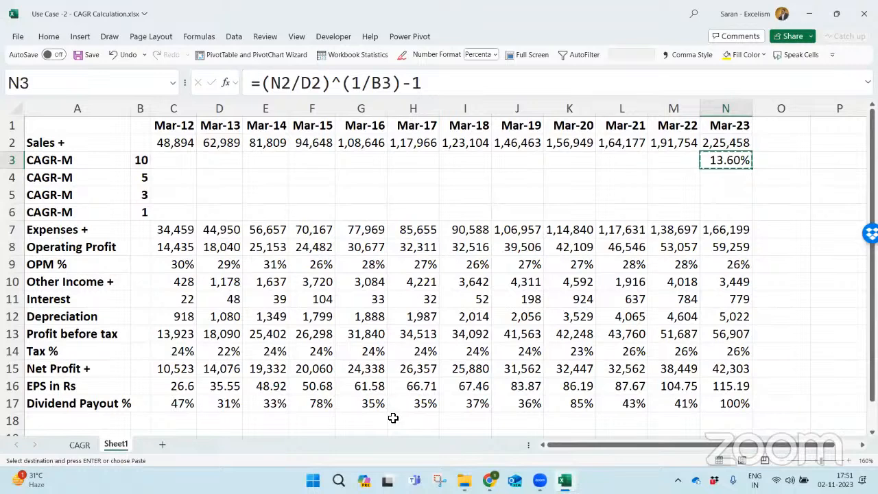
{"action": "key", "text": "Left"}
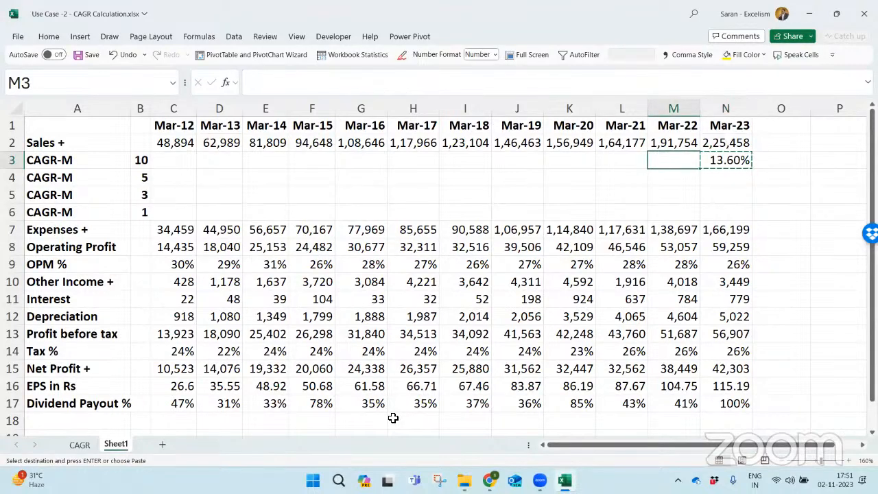
{"action": "key", "text": "Right"}
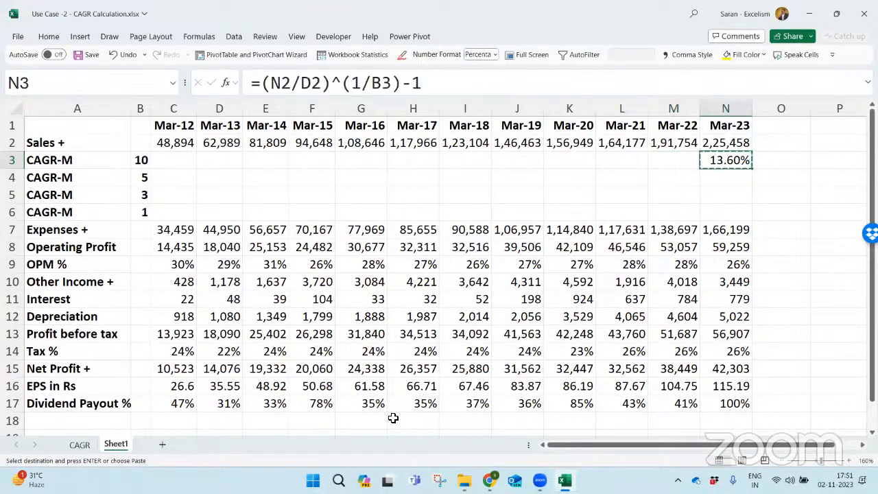
{"action": "key", "text": "Left"}
{"action": "key", "text": "Return"}
{"action": "key", "text": "F2"}
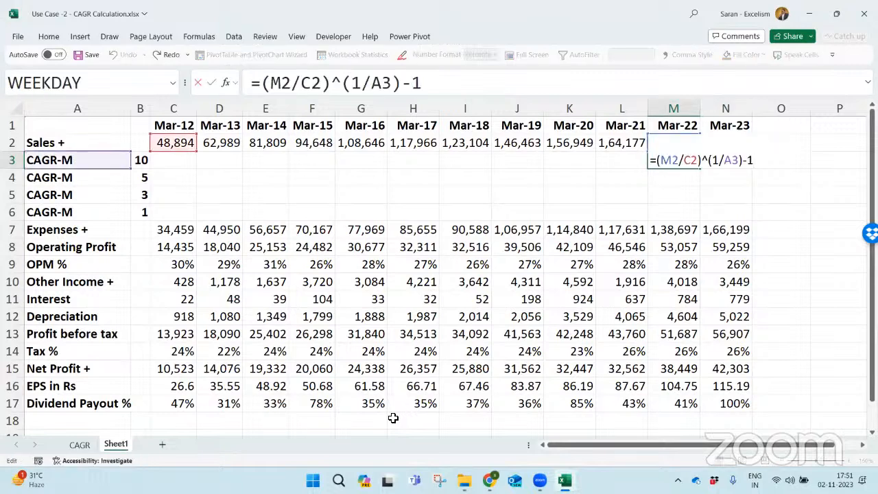
{"action": "key", "text": "Tab"}
- Make the period reference in the N3 formula absolute as $B$3 and copy the formula into M3
{"action": "key", "text": "F2"}
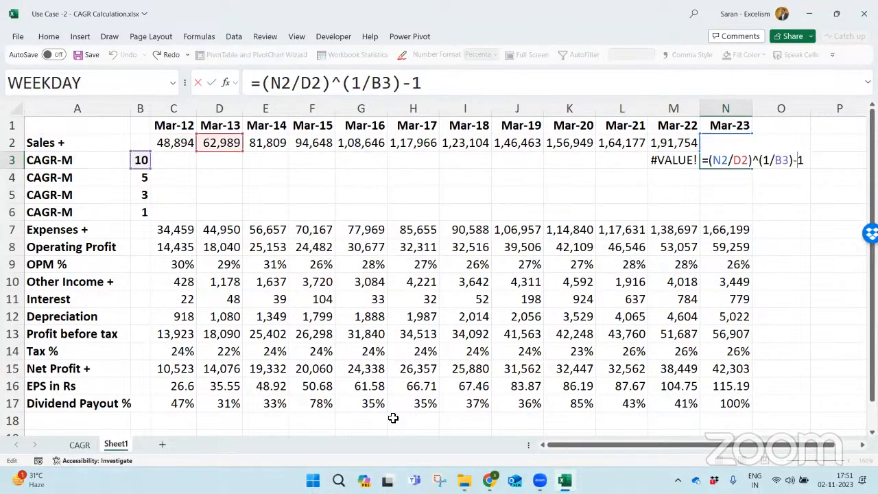
{"action": "key", "text": "F4"}
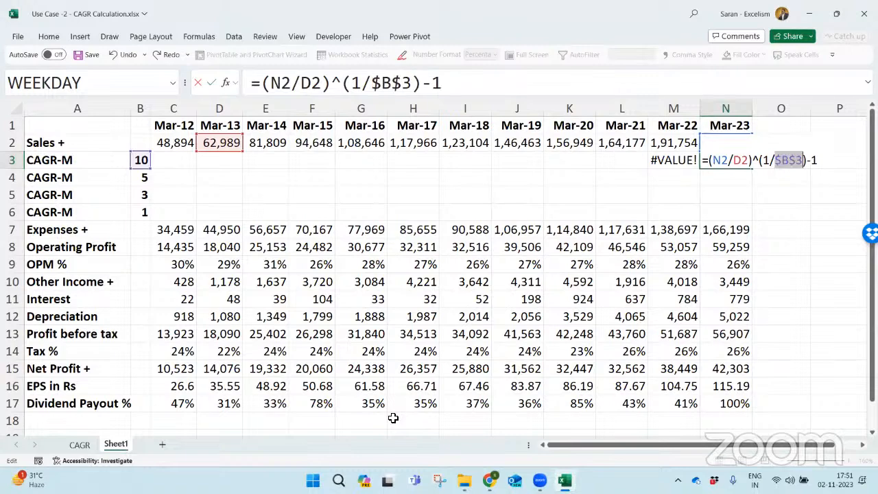
{"action": "key", "text": "Return"}
{"action": "key", "text": "Up"}
{"action": "key", "text": "ctrl+c"}
{"action": "key", "text": "Left"}
{"action": "key", "text": "Return"}
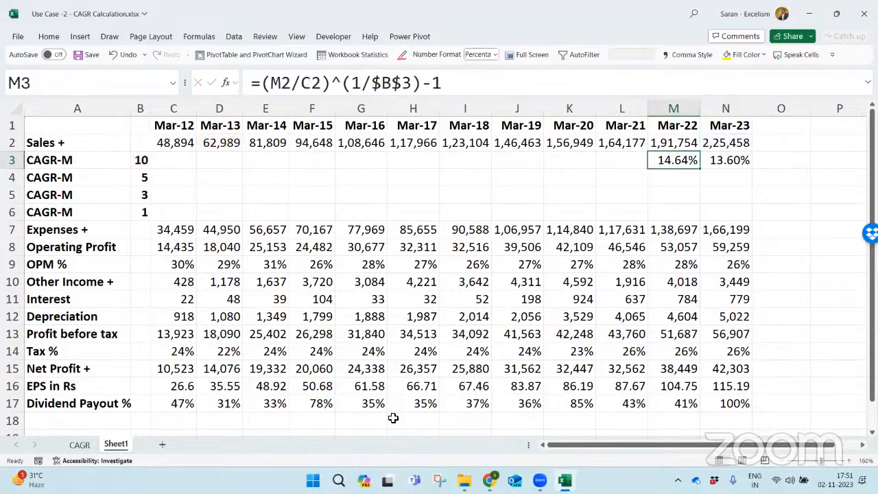
- Check the references in M3 and copy its CAGR formula across L3 to C3
{"action": "key", "text": "F2"}
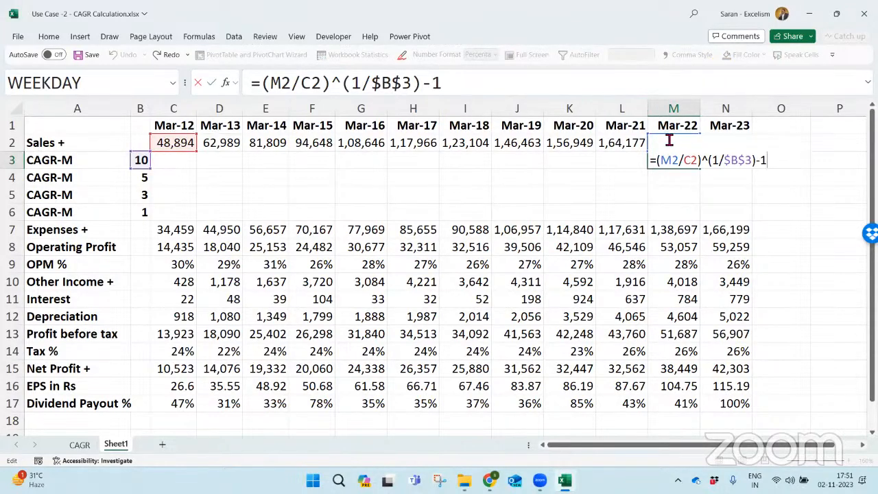
{"action": "key", "text": "Escape"}
{"action": "key", "text": "ctrl+c"}
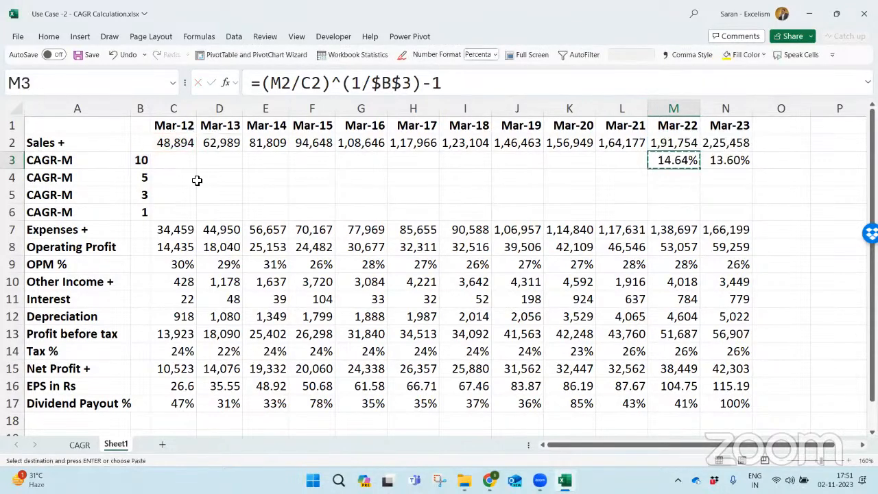
{"action": "key", "text": "Left"}
{"action": "key", "text": "shift+Left"}
{"action": "key", "text": "shift+Left"}
{"action": "key", "text": "shift+Left"}
{"action": "key", "text": "shift+Left"}
{"action": "key", "text": "shift+Left"}
{"action": "key", "text": "shift+Left"}
{"action": "key", "text": "shift+Left"}
{"action": "key", "text": "shift+Left"}
{"action": "key", "text": "shift+Left"}
{"action": "key", "text": "Return"}
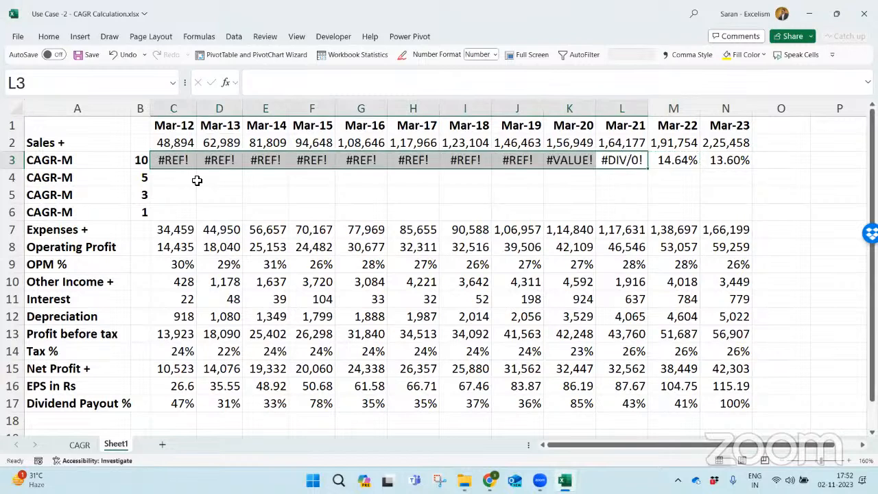
- Examine the references in L3 and the other copied CAGR formulas in row 3 back to Mar-12
{"action": "key", "text": "Left"}
{"action": "key", "text": "Right"}
{"action": "key", "text": "F2"}
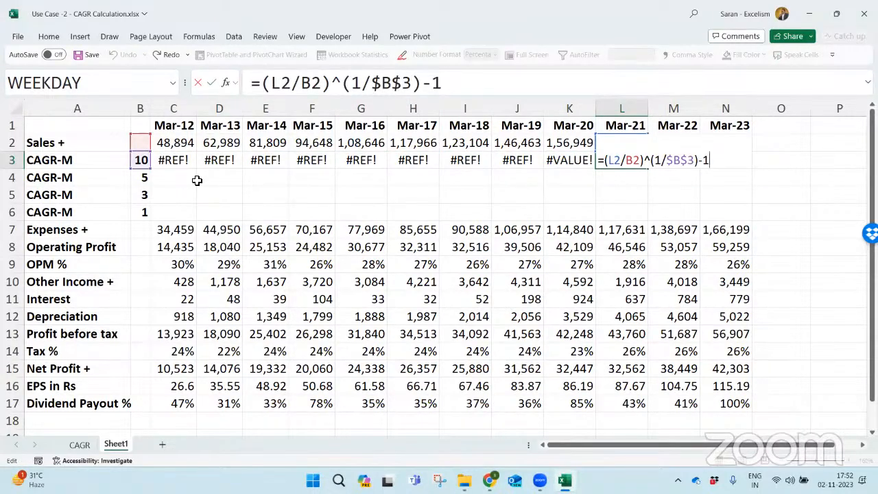
{"action": "key", "text": "Escape"}
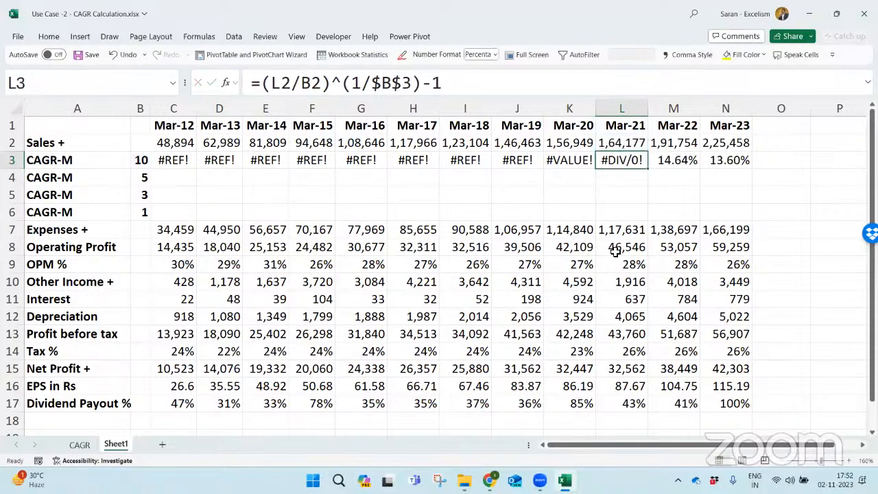
{"action": "key", "text": "Left"}
{"action": "key", "text": "shift+Left"}
{"action": "key", "text": "shift+Left"}
{"action": "key", "text": "shift+Left"}
{"action": "key", "text": "shift+Left"}
{"action": "key", "text": "shift+Left"}
{"action": "key", "text": "shift+Left"}
{"action": "key", "text": "shift+Left"}
{"action": "key", "text": "Right"}
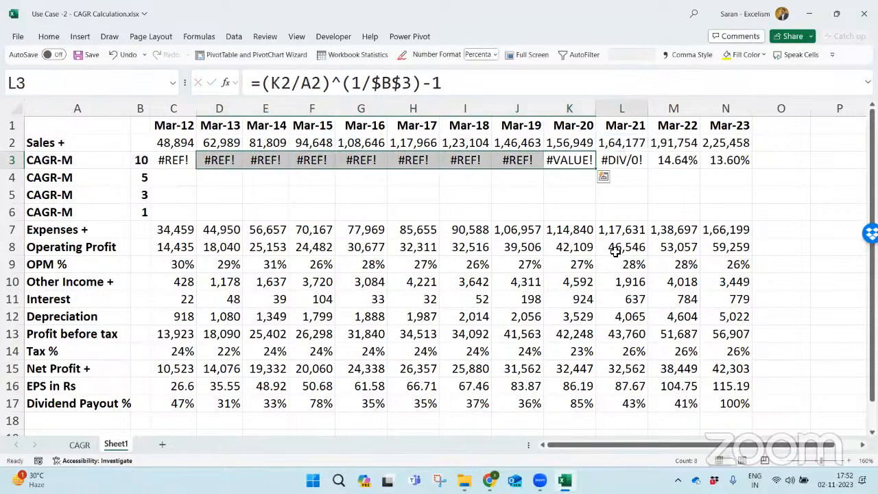
{"action": "key", "text": "Left"}
{"action": "key", "text": "Left"}
{"action": "key", "text": "shift+Left"}
{"action": "key", "text": "shift+Left"}
{"action": "key", "text": "shift+Left"}
{"action": "key", "text": "shift+Left"}
{"action": "key", "text": "shift+Left"}
{"action": "key", "text": "shift+Left"}
{"action": "key", "text": "shift+Left"}
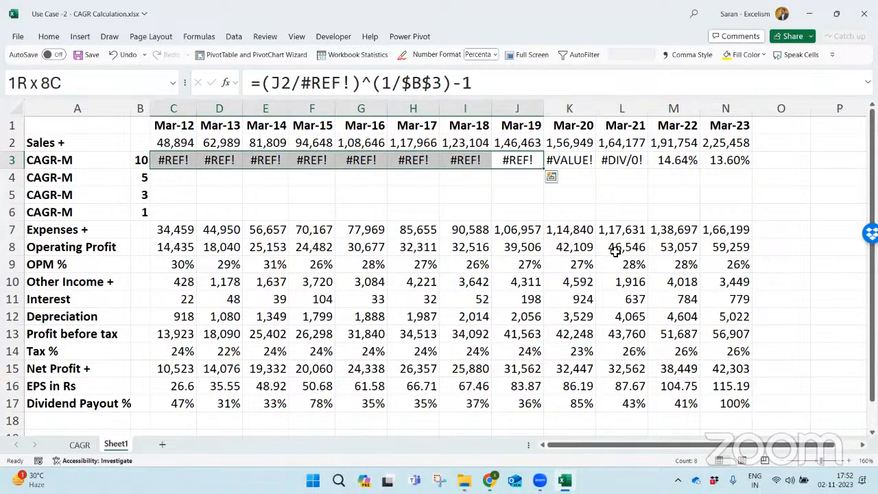
{"action": "key", "text": "Left"}
{"action": "key", "text": "Left"}
{"action": "key", "text": "Left"}
{"action": "key", "text": "Left"}
{"action": "key", "text": "Left"}
{"action": "key", "text": "Left"}
{"action": "key", "text": "Left"}
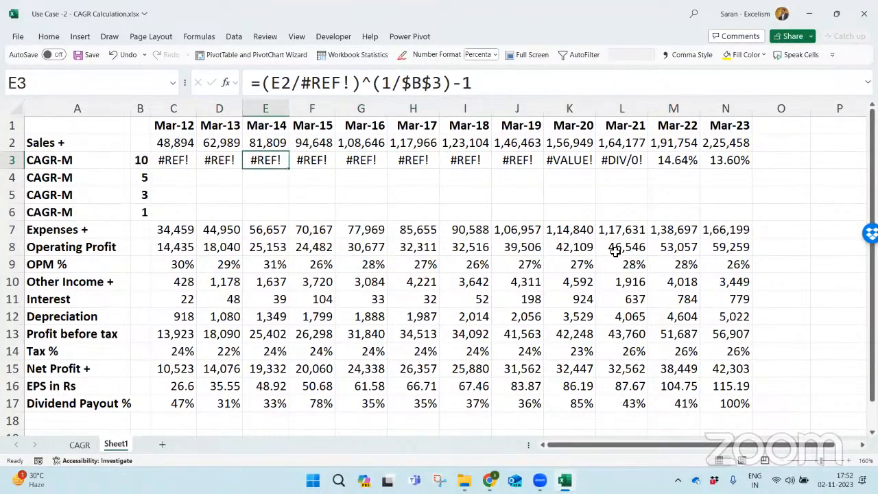
- Fill the CAGR range C3:N6 with yellow
{"action": "key", "text": "shift+Right"}
{"action": "key", "text": "shift+Right"}
{"action": "key", "text": "Right"}
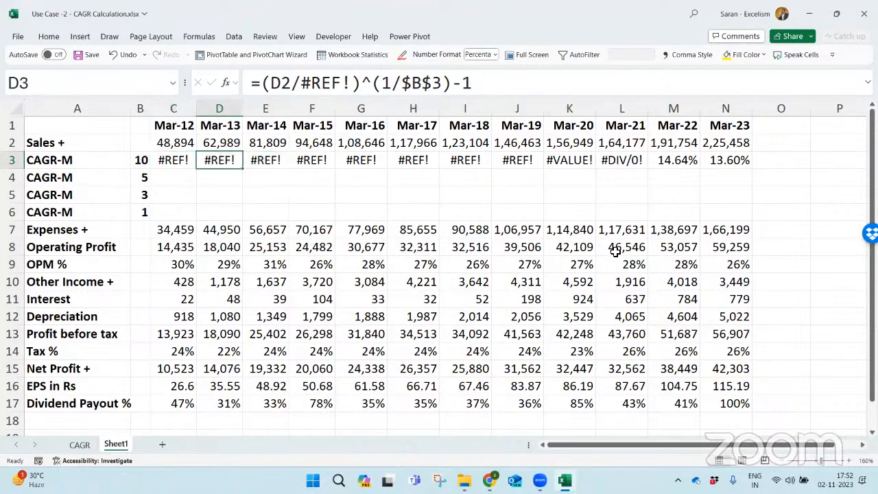
{"action": "key", "text": "Left"}
{"action": "key", "text": "shift+Down"}
{"action": "key", "text": "shift+Down"}
{"action": "key", "text": "shift+Down"}
{"action": "key", "text": "shift+Right"}
{"action": "key", "text": "shift+Right"}
{"action": "key", "text": "shift+Right"}
{"action": "key", "text": "shift+Right"}
{"action": "key", "text": "shift+Right"}
{"action": "key", "text": "shift+Right"}
{"action": "key", "text": "shift+Right"}
{"action": "key", "text": "shift+Right"}
{"action": "key", "text": "shift+Right"}
{"action": "key", "text": "shift+Right"}
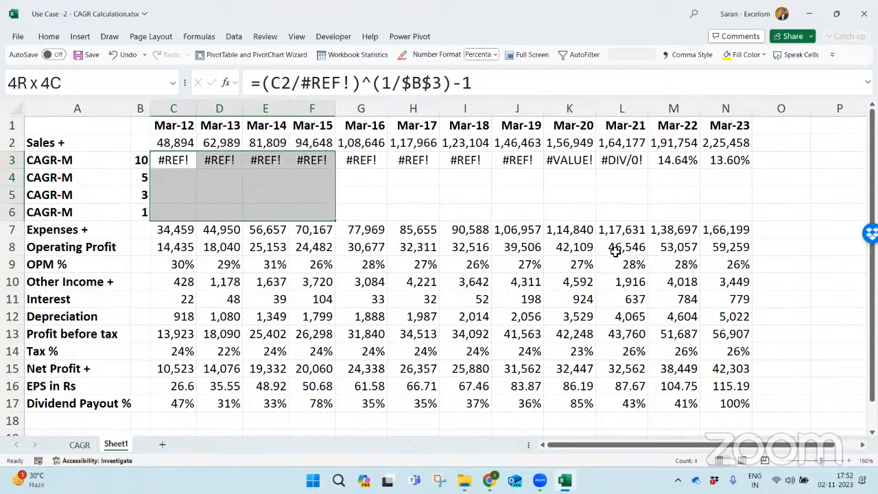
{"action": "key", "text": "shift+Right"}
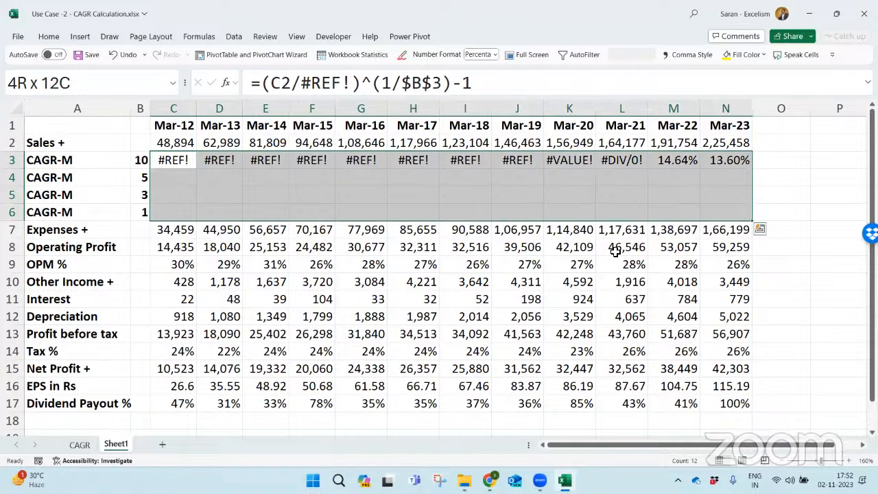
{"action": "left_click", "coordinate": [49, 37]}
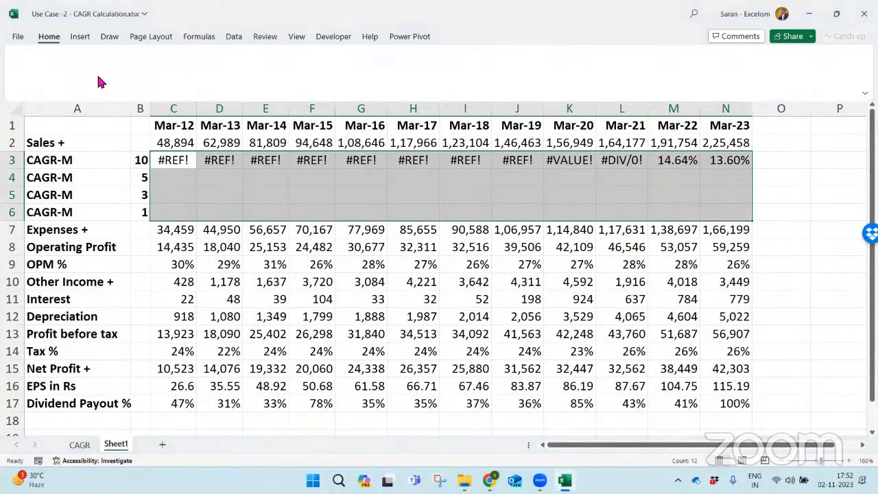
{"action": "left_click", "coordinate": [152, 81]}
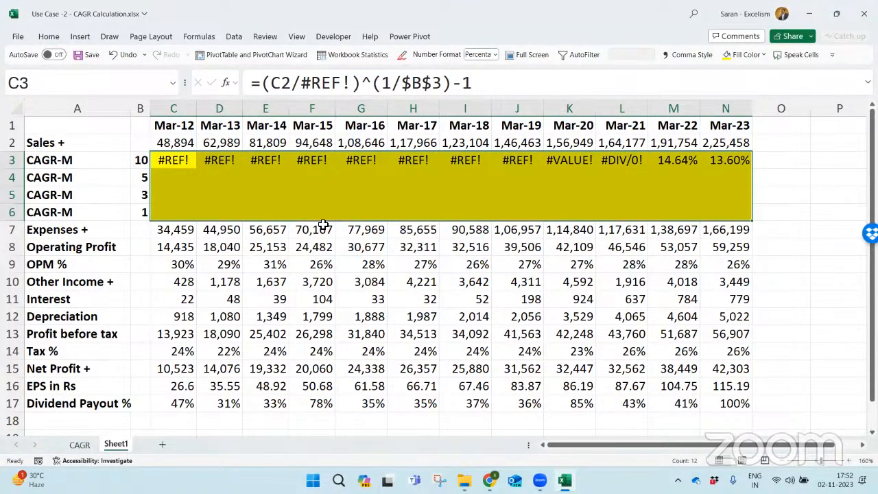
- Copy the C3 formula across C3:N6 and clear the contents of the whole range
{"action": "left_click", "coordinate": [166, 166]}
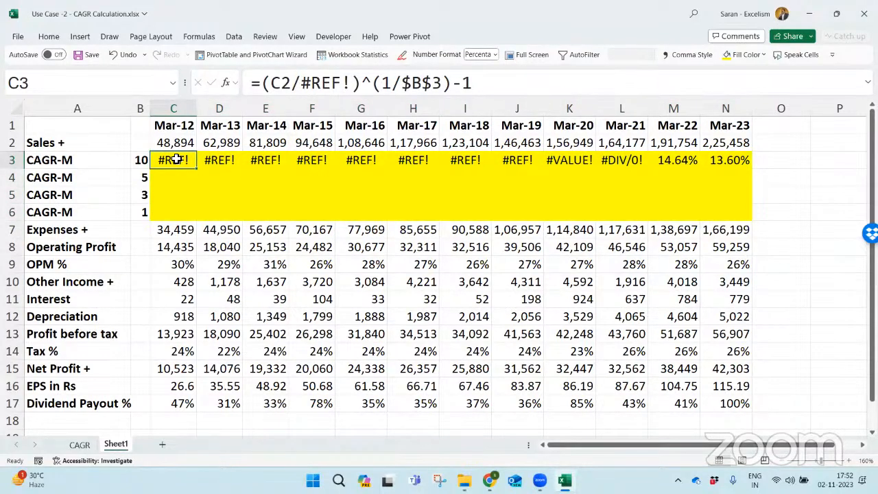
{"action": "left_click_drag", "start_coordinate": [196, 169], "coordinate": [755, 221]}
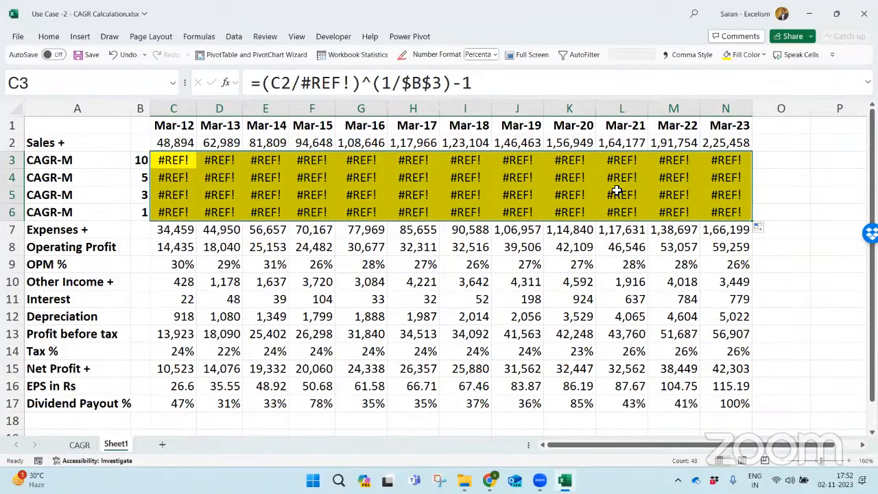
{"action": "key", "text": "Delete"}
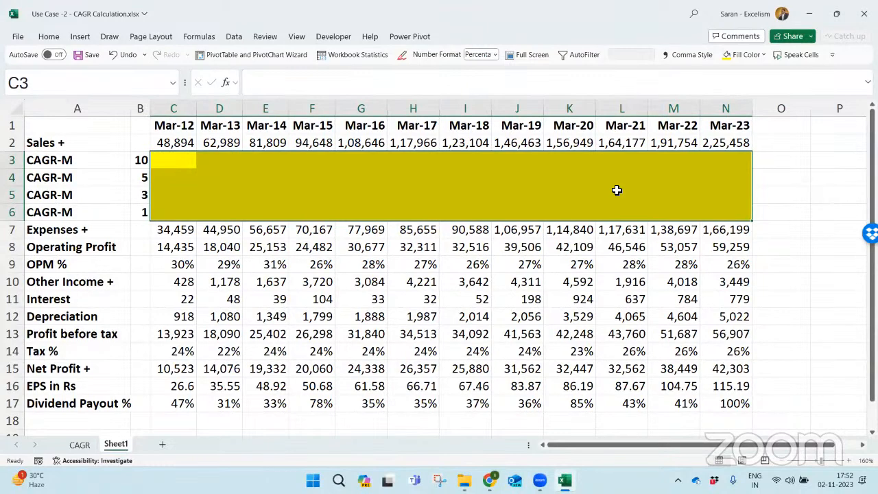
{"action": "key", "text": "Right"}
{"action": "key", "text": "Left"}
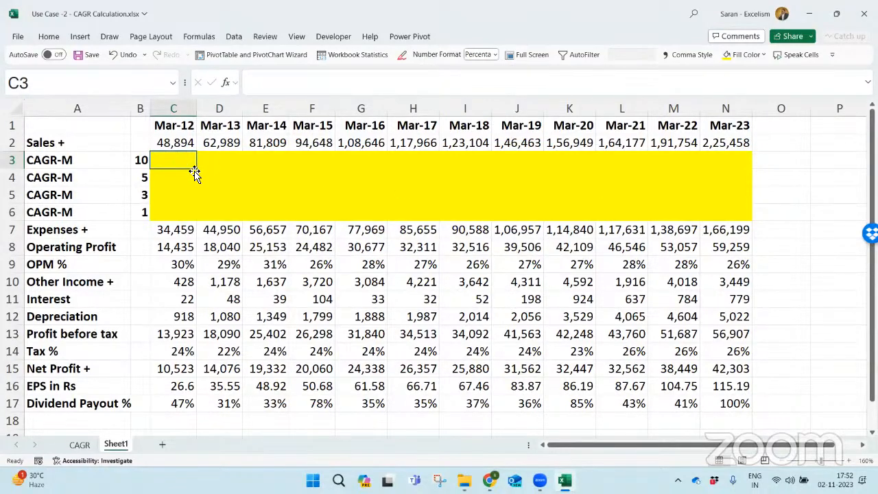
- Examine the yellow CAGR rows 3 to 6 against the periods in column B and the Mar-12 sales value
{"action": "mouse_move", "coordinate": [196, 169]}
{"action": "left_mouse_down"}
{"action": "mouse_move", "coordinate": [741, 175]}
{"action": "mouse_move", "coordinate": [749, 218]}
{"action": "left_mouse_up"}
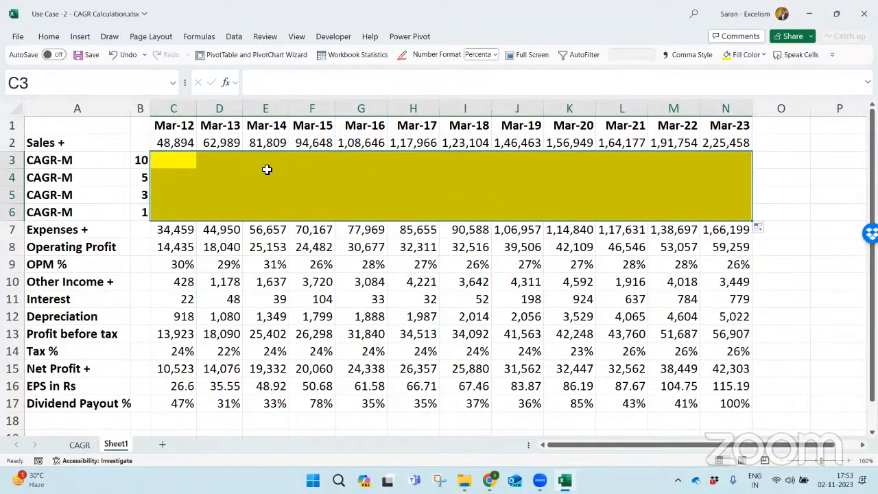
{"action": "left_click", "coordinate": [168, 163]}
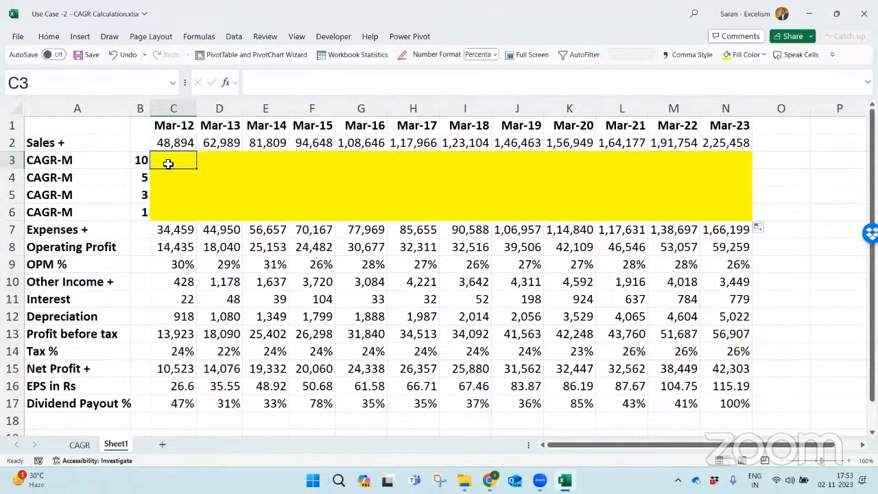
{"action": "left_click_drag", "start_coordinate": [168, 163], "coordinate": [696, 164]}
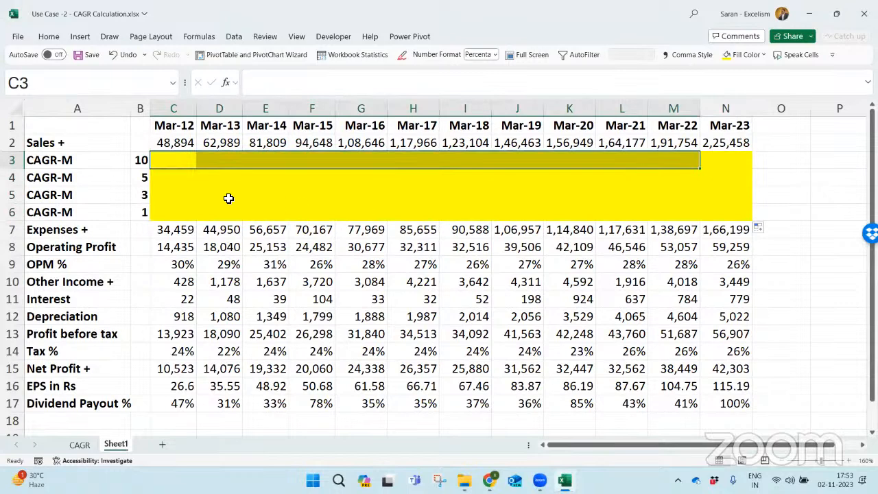
{"action": "left_click_drag", "start_coordinate": [183, 176], "coordinate": [748, 192]}
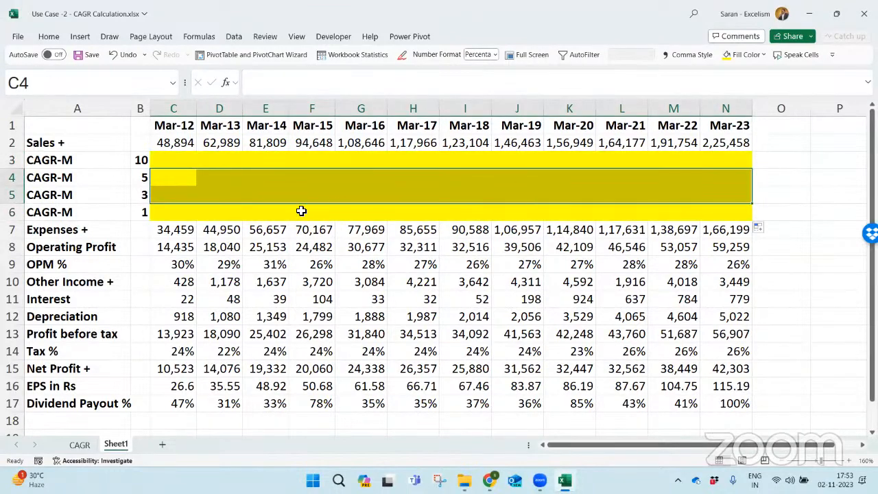
{"action": "left_click_drag", "start_coordinate": [174, 192], "coordinate": [816, 175]}
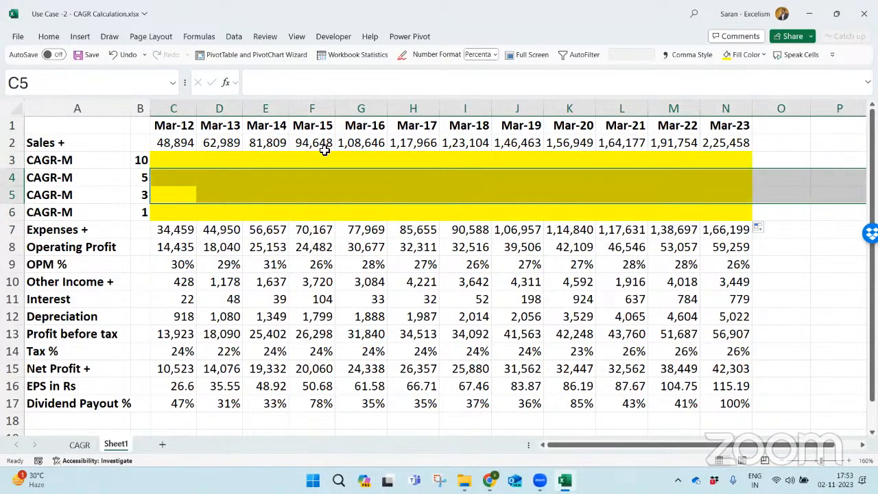
{"action": "left_click", "coordinate": [164, 166]}
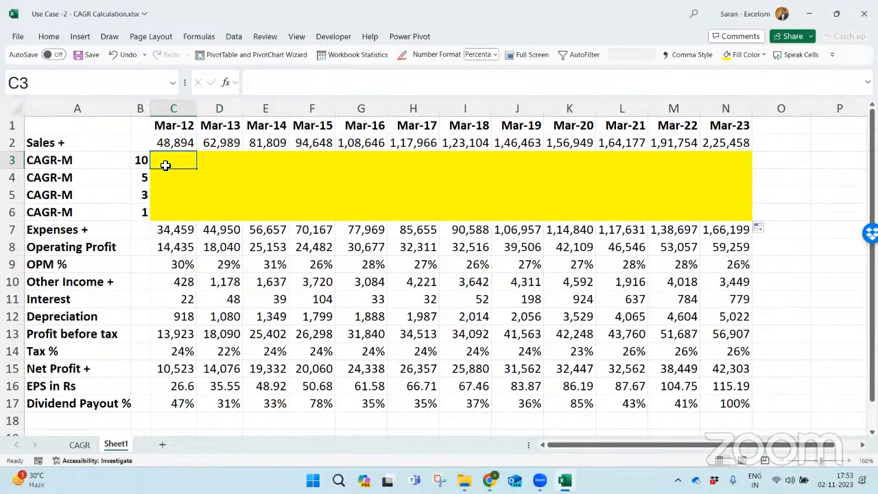
{"action": "left_click", "coordinate": [176, 144]}
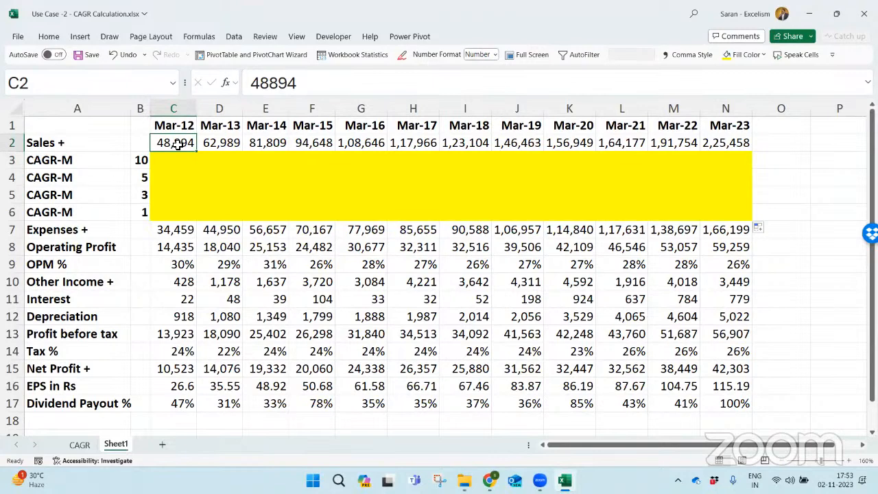
{"action": "left_click", "coordinate": [141, 161]}
{"action": "left_click", "coordinate": [178, 142]}
{"action": "left_click", "coordinate": [176, 176]}
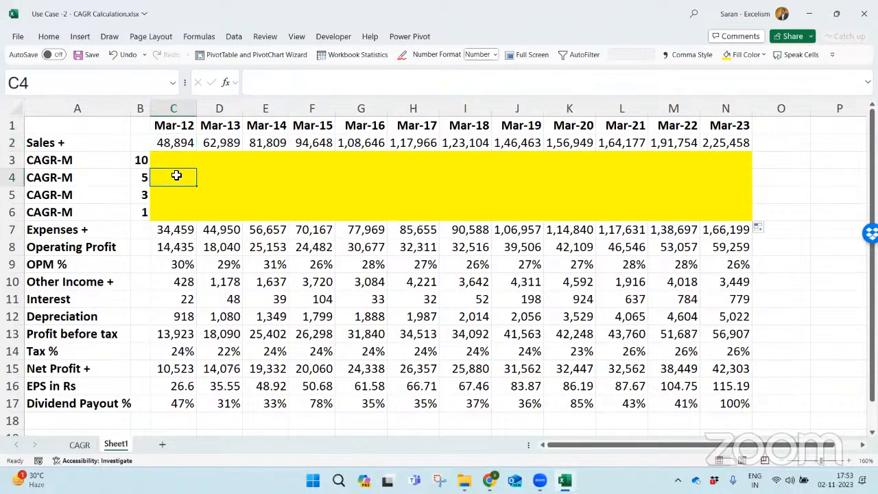
{"action": "left_click", "coordinate": [177, 194]}
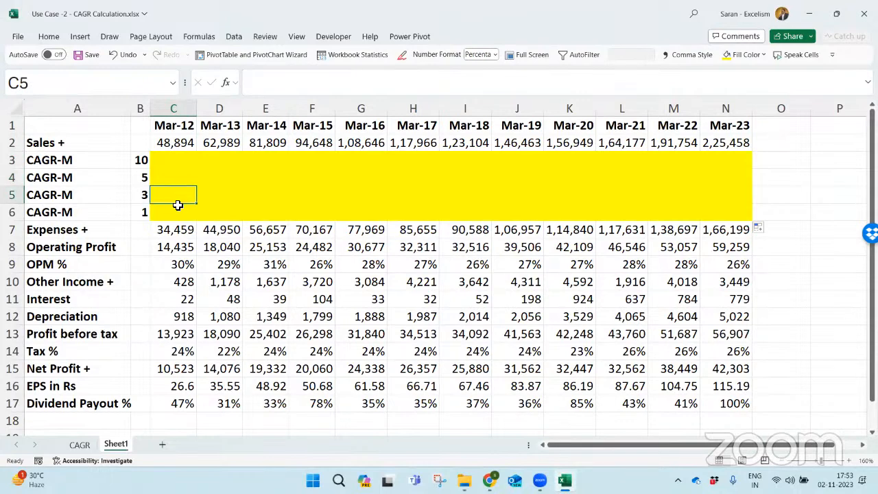
{"action": "left_click", "coordinate": [177, 206]}
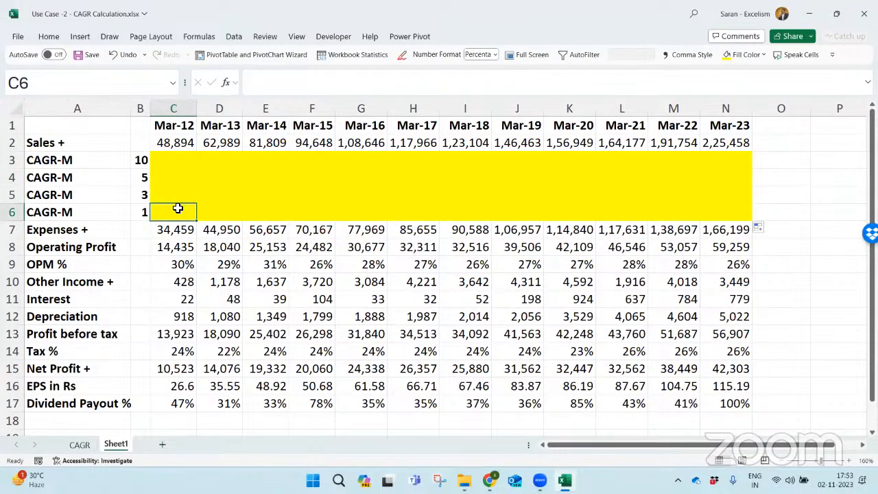
{"action": "left_click", "coordinate": [176, 145]}
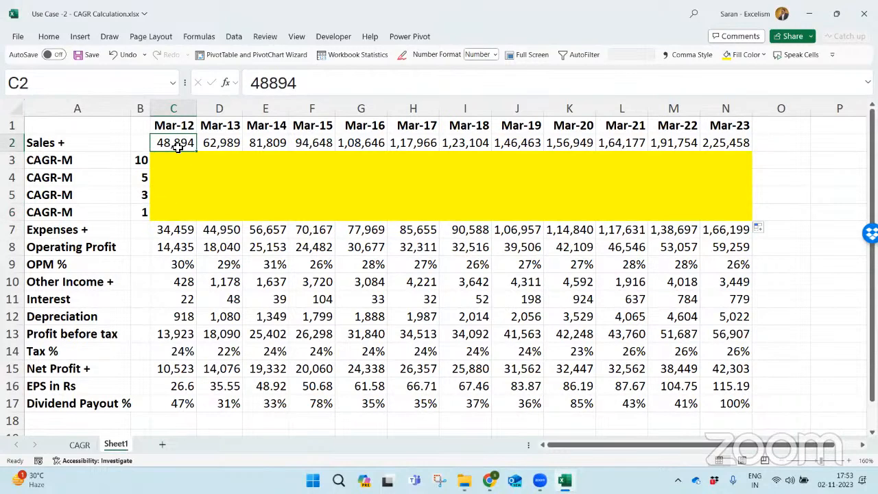
{"action": "left_click", "coordinate": [182, 159]}
{"action": "type", "text": "="}
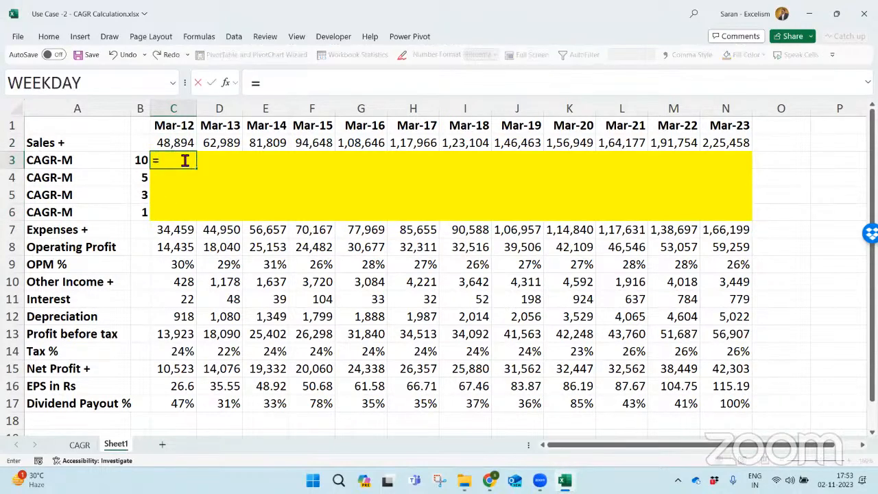
{"action": "type", "text": "("}
{"action": "left_click", "coordinate": [173, 144]}
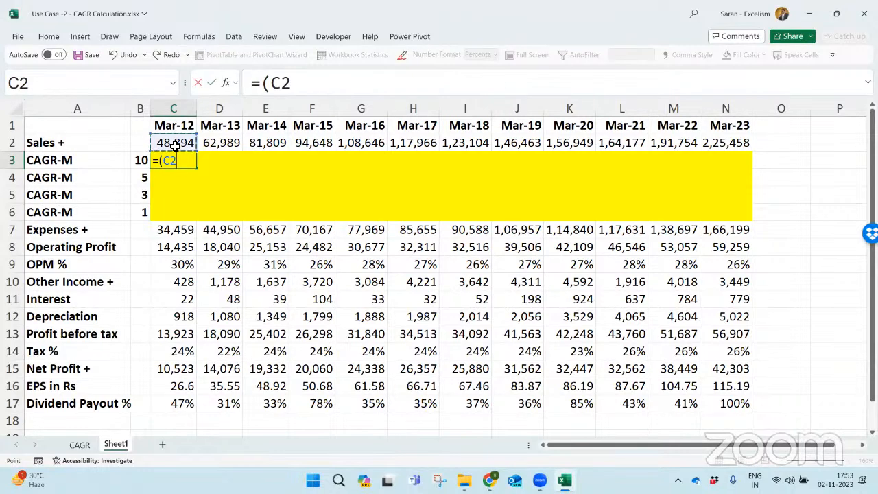
{"action": "type", "text": "/"}
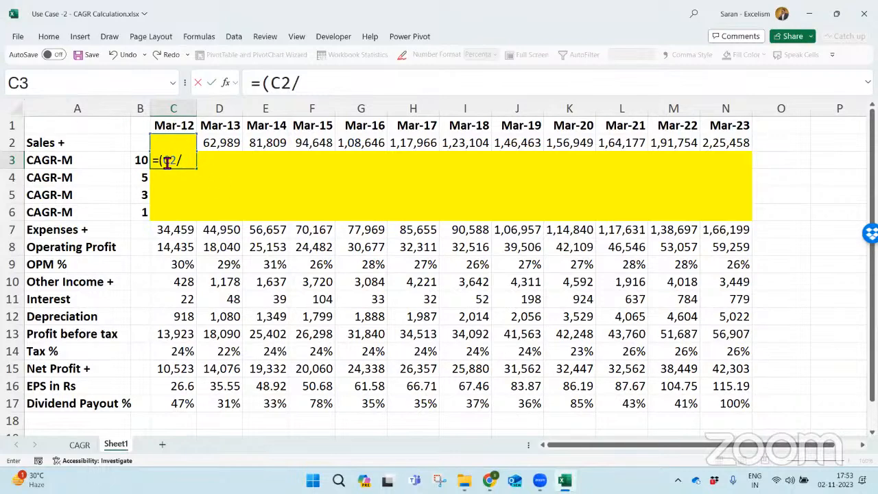
{"action": "left_click_drag", "start_coordinate": [164, 162], "coordinate": [177, 162]}
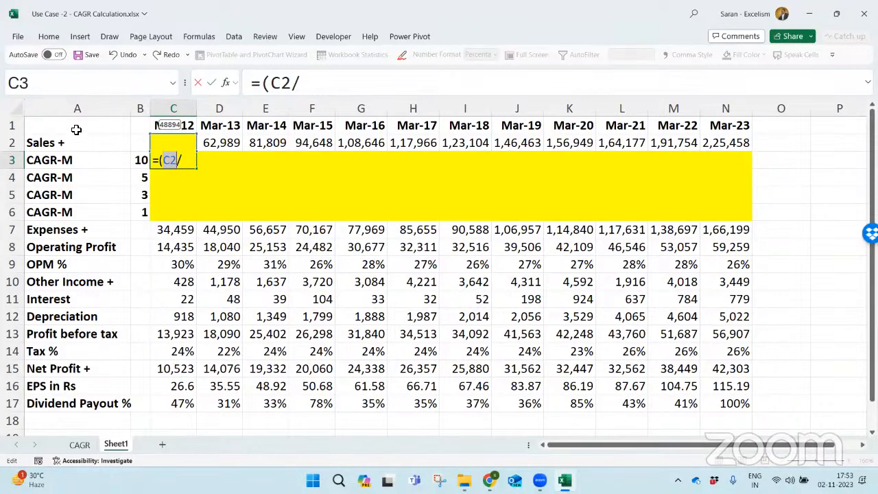
{"action": "left_click", "coordinate": [182, 162]}
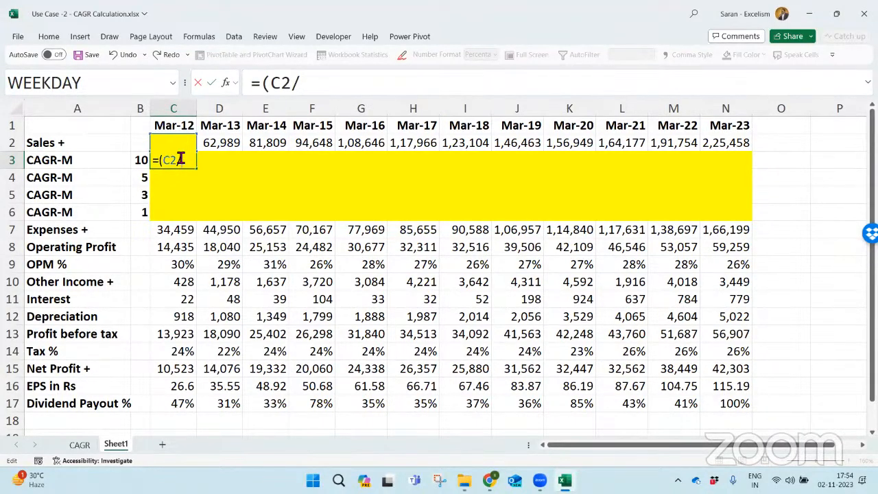
{"action": "key", "text": "Escape"}
{"action": "key", "text": "Right"}
{"action": "key", "text": "Right"}
{"action": "key", "text": "Right"}
{"action": "key", "text": "Right"}
{"action": "key", "text": "Right"}
{"action": "key", "text": "Right"}
{"action": "key", "text": "Right"}
{"action": "key", "text": "Right"}
{"action": "key", "text": "Right"}
{"action": "key", "text": "Right"}
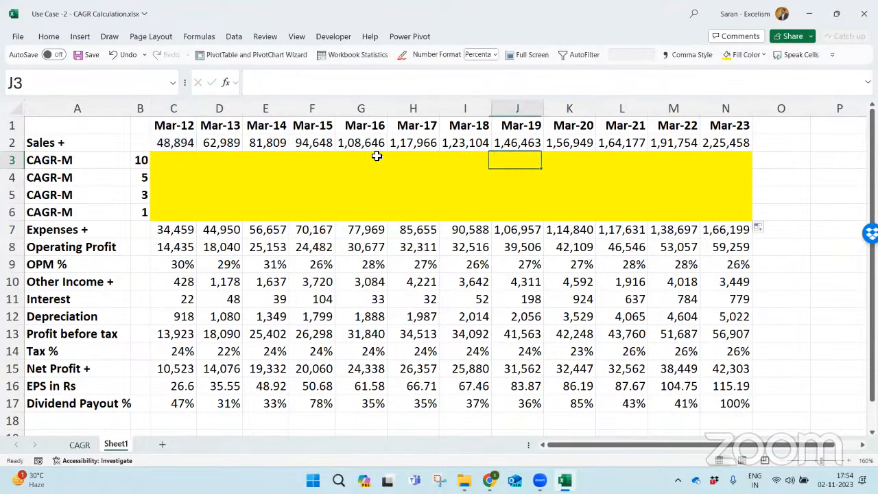
{"action": "type", "text": "="}
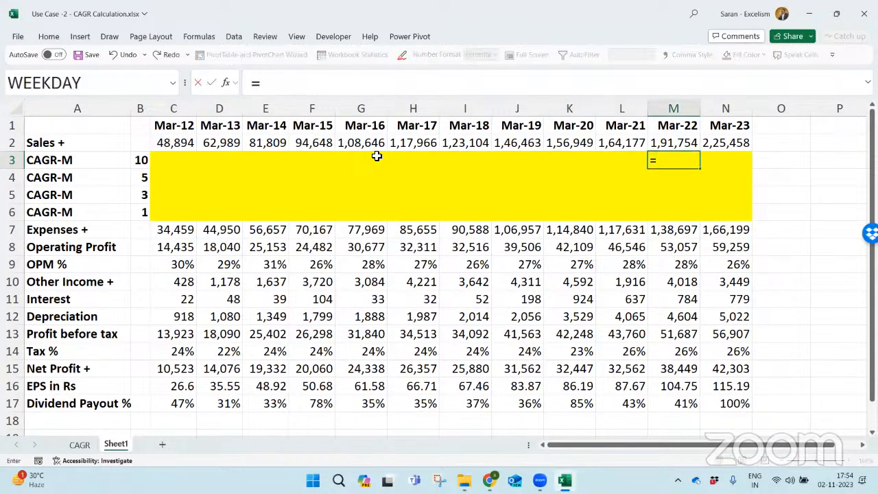
{"action": "type", "text": "("}
{"action": "key", "text": "Up"}
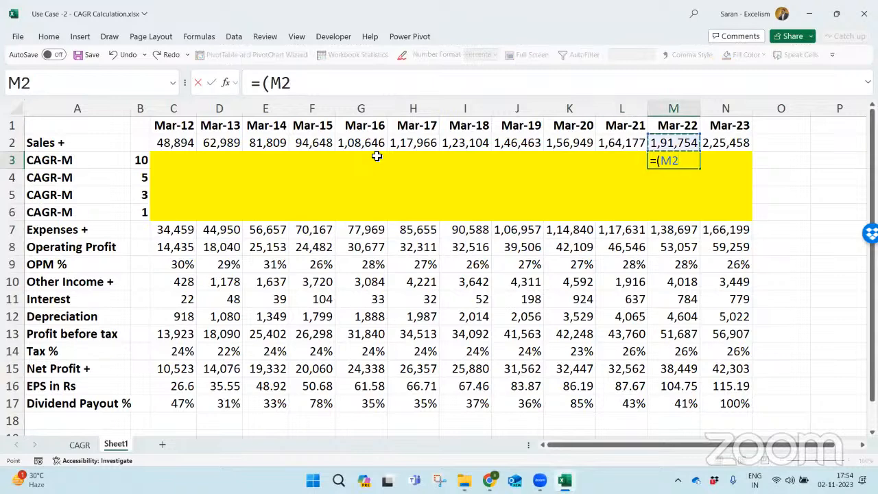
{"action": "type", "text": "/"}
{"action": "left_click", "coordinate": [162, 145]}
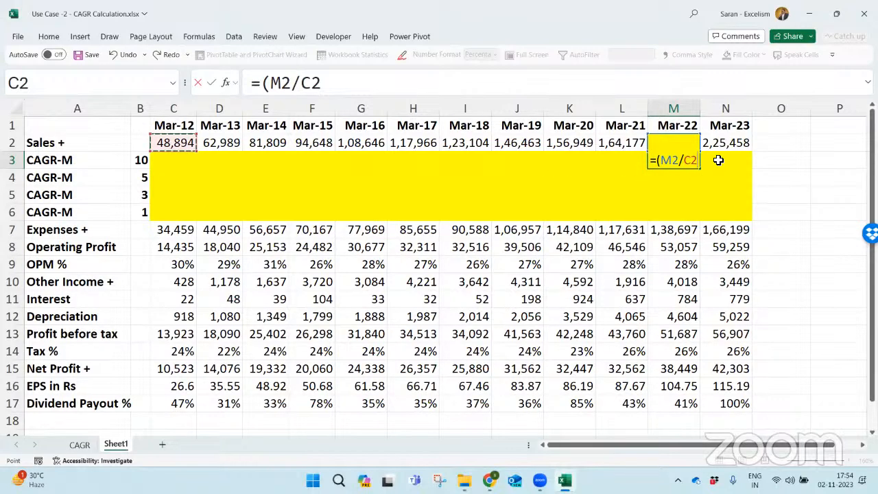
{"action": "key", "text": "Escape"}
- Start the CAGR formula in C3 by dividing C2 by an OFFSET function, =(C2/OFFSET(
{"action": "key", "text": "Left"}
{"action": "key", "text": "Left"}
{"action": "key", "text": "Left"}
{"action": "key", "text": "Left"}
{"action": "key", "text": "Left"}
{"action": "key", "text": "Left"}
{"action": "key", "text": "Left"}
{"action": "key", "text": "Left"}
{"action": "key", "text": "Left"}
{"action": "key", "text": "Left"}
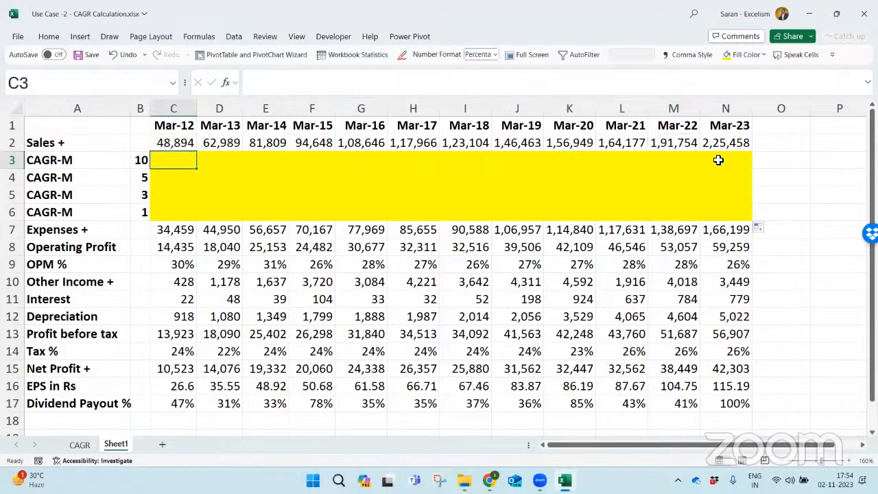
{"action": "type", "text": "=("}
{"action": "key", "text": "Up"}
{"action": "type", "text": "/"}
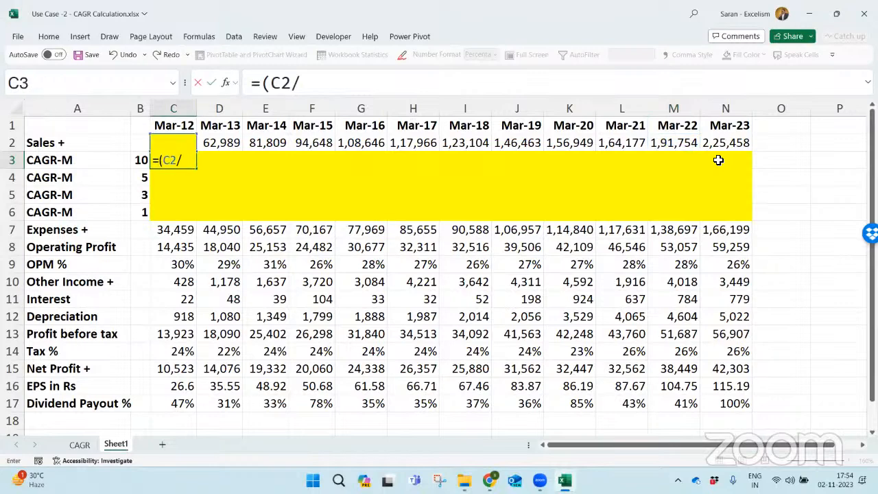
{"action": "type", "text": "("}
{"action": "key", "text": "BackSpace"}
{"action": "type", "text": "off"}
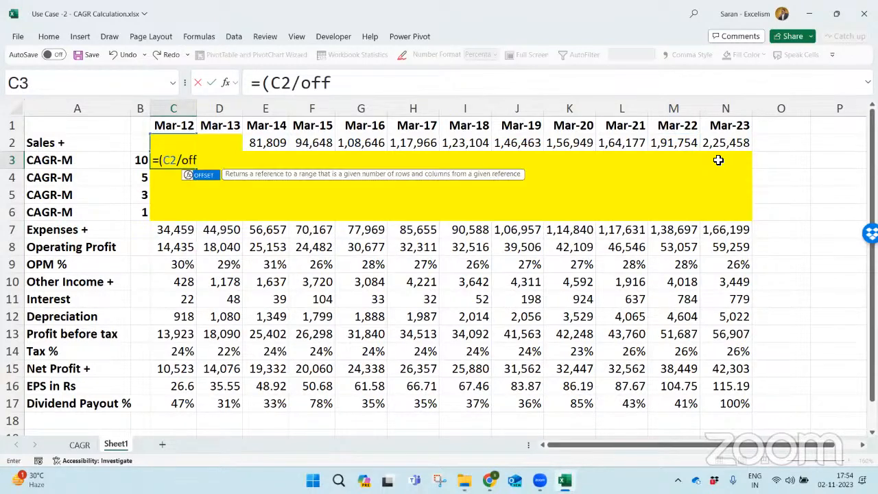
{"action": "key", "text": "Tab"}
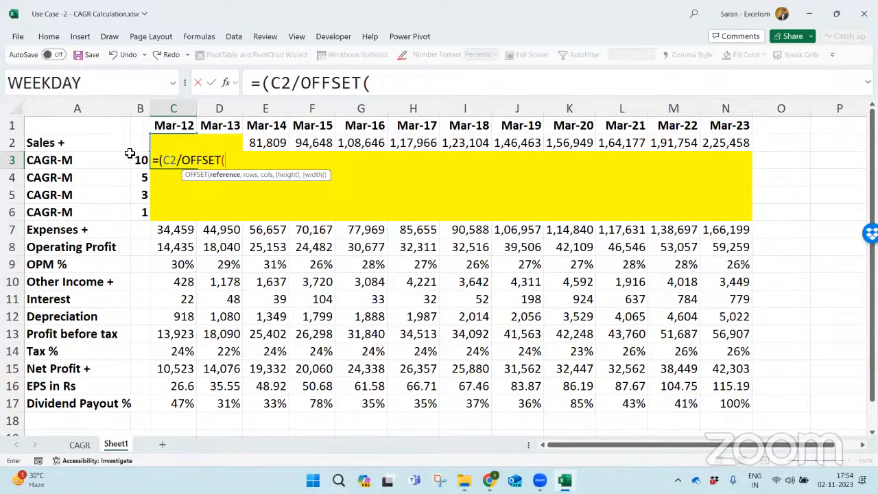
{"action": "key", "text": "Left"}
{"action": "key", "text": "Left"}
{"action": "key", "text": "Up"}
{"action": "key", "text": "Right"}
{"action": "key", "text": "Right"}
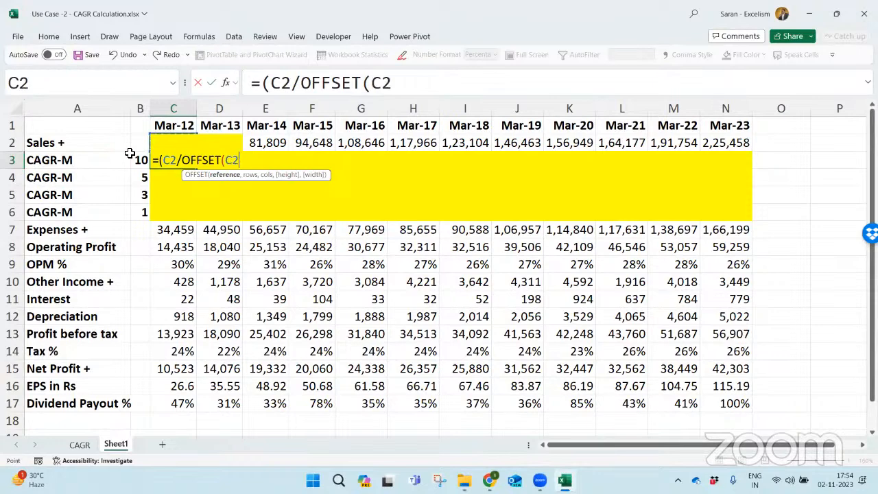
{"action": "type", "text": ","}
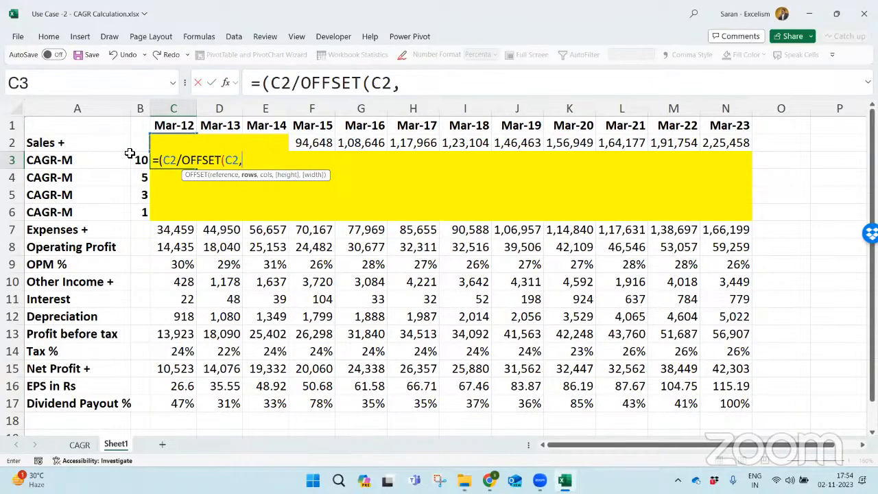
{"action": "type", "text": "-"}
{"action": "left_click", "coordinate": [136, 158]}
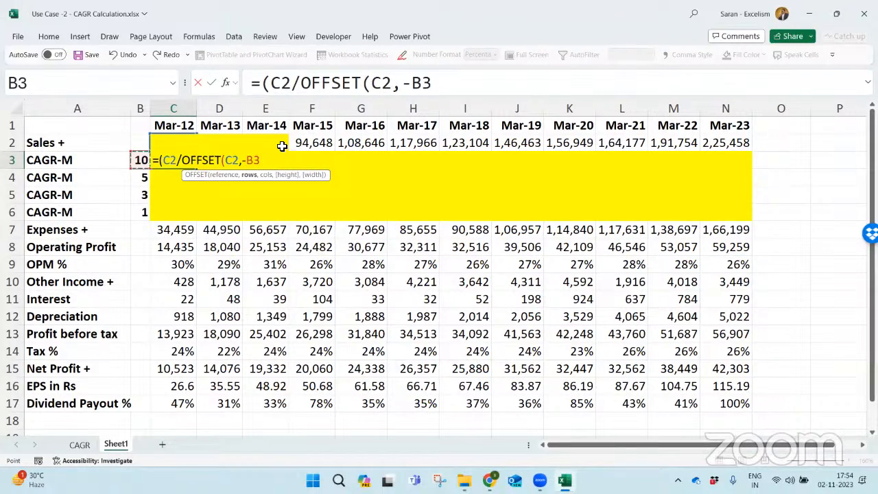
{"action": "type", "text": ",0,"}
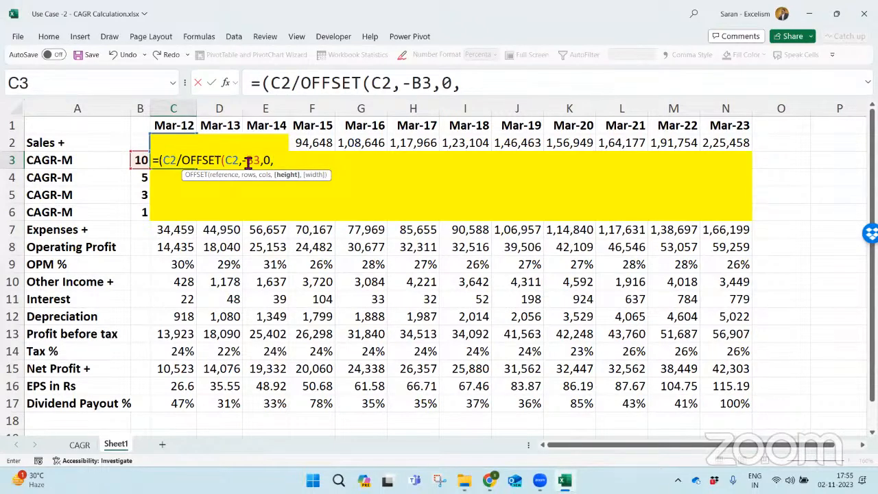
{"action": "left_click_drag", "start_coordinate": [242, 162], "coordinate": [265, 162]}
{"action": "type", "text": "0"}
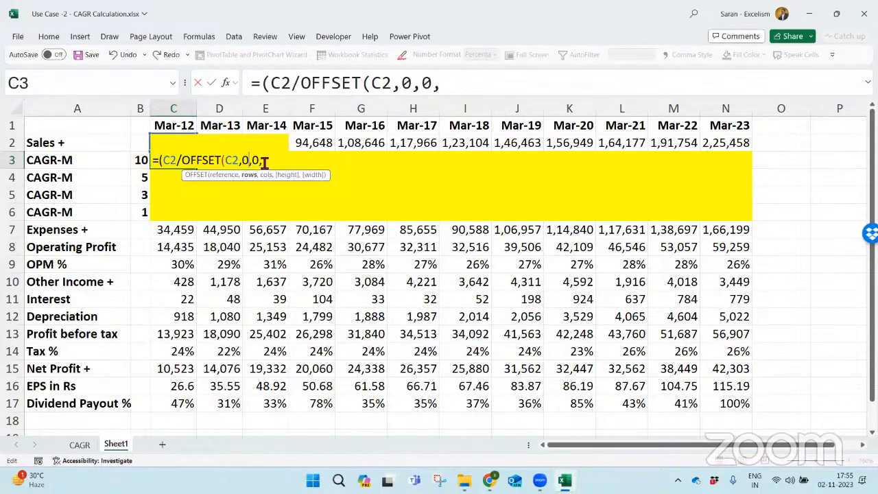
{"action": "left_click", "coordinate": [140, 160]}
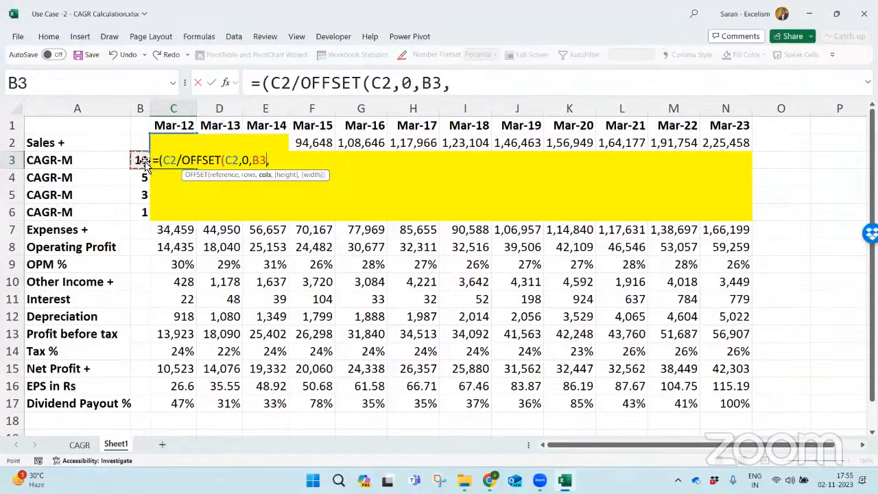
{"action": "left_click", "coordinate": [255, 160]}
{"action": "type", "text": "-"}
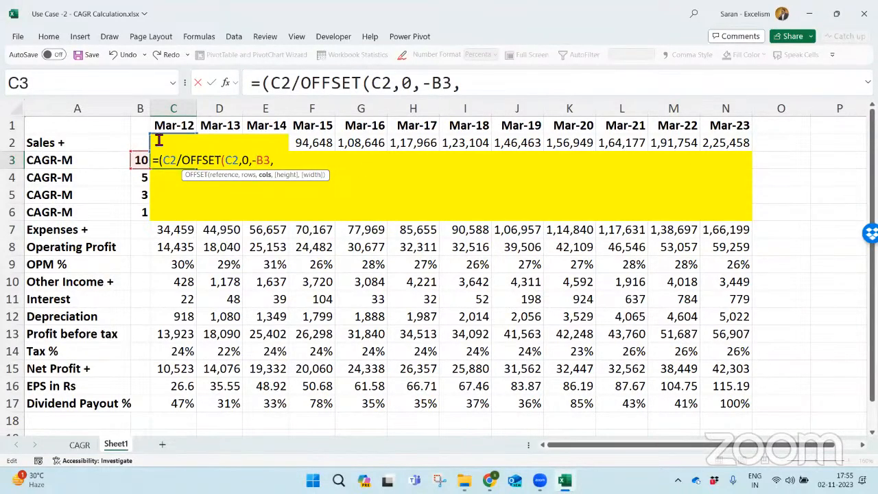
{"action": "key", "text": "Escape"}
- Insert a blank row between the Sales row and the first CAGR row
{"action": "key", "text": "shift+space"}
{"action": "key", "text": "ctrl+shift+plus"}
{"action": "left_click", "coordinate": [200, 165]}
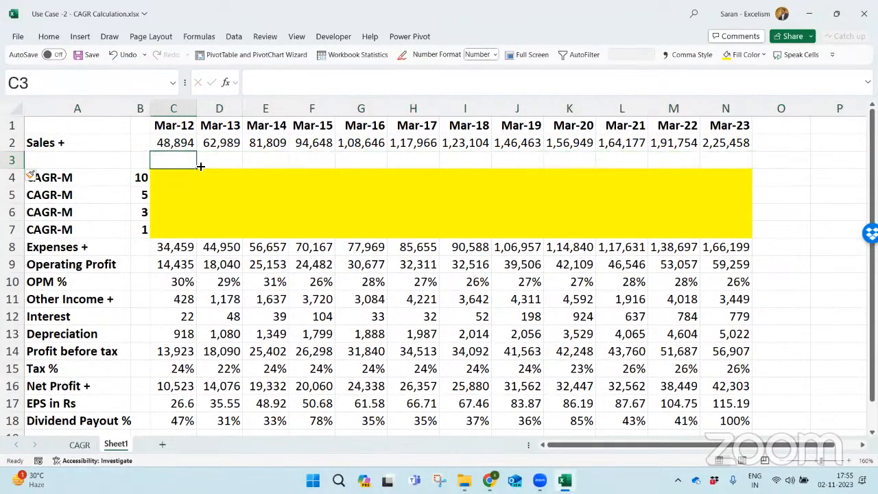
- Start the 10-year CAGR formula in C4 by dividing C2 by an OFFSET function, =(C2/OFFSET(
{"action": "key", "text": "Down"}
{"action": "type", "text": "=("}
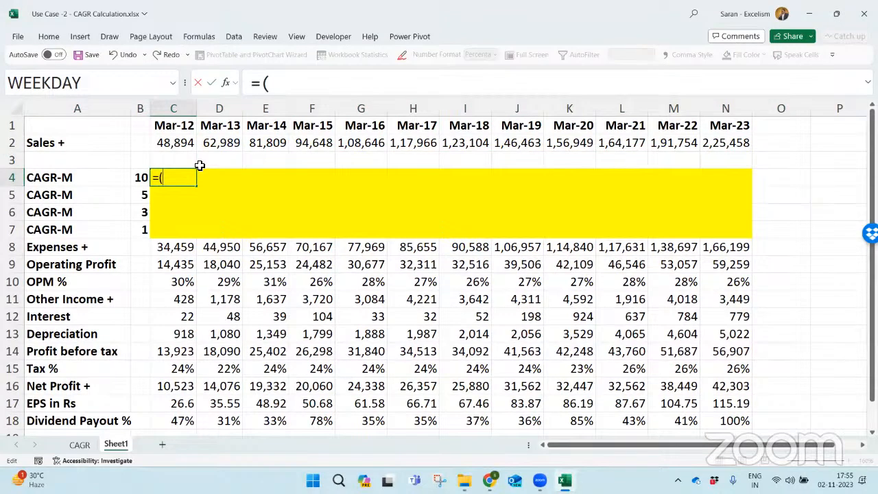
{"action": "key", "text": "Up"}
{"action": "key", "text": "Up"}
{"action": "type", "text": "/"}
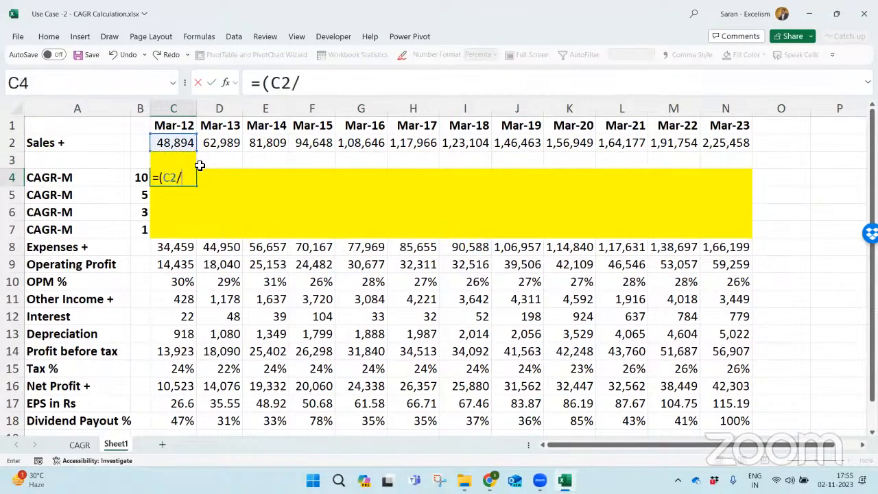
{"action": "type", "text": "of"}
{"action": "key", "text": "Tab"}
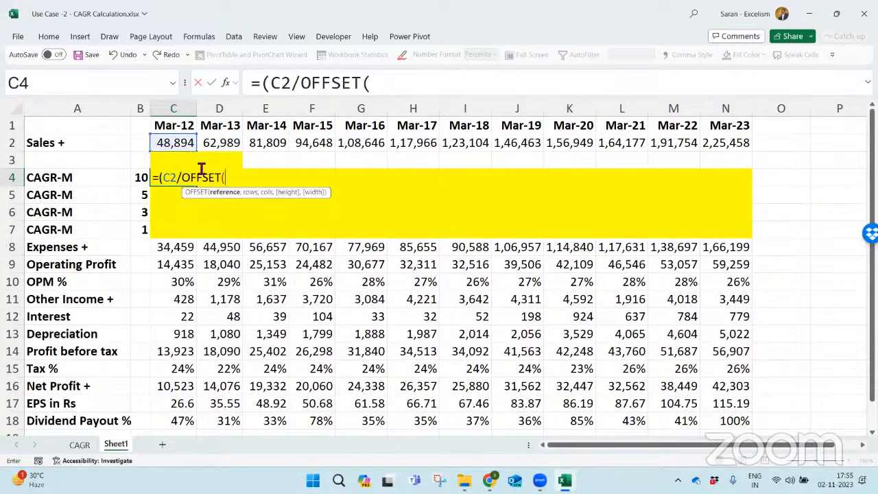
- Complete the OFFSET function in C4 with reference C2, 0 rows and -B4 columns, giving OFFSET(C2,0,-B4)
{"action": "left_click", "coordinate": [179, 144]}
{"action": "type", "text": ","}
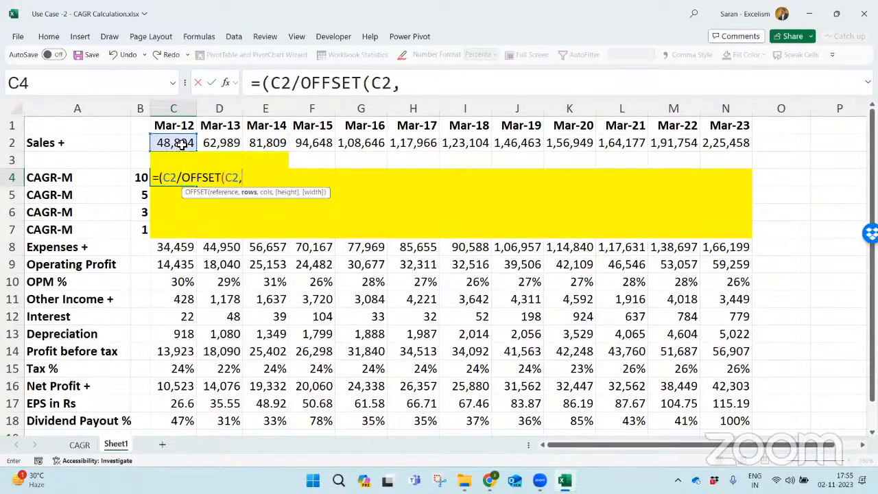
{"action": "type", "text": "0,-"}
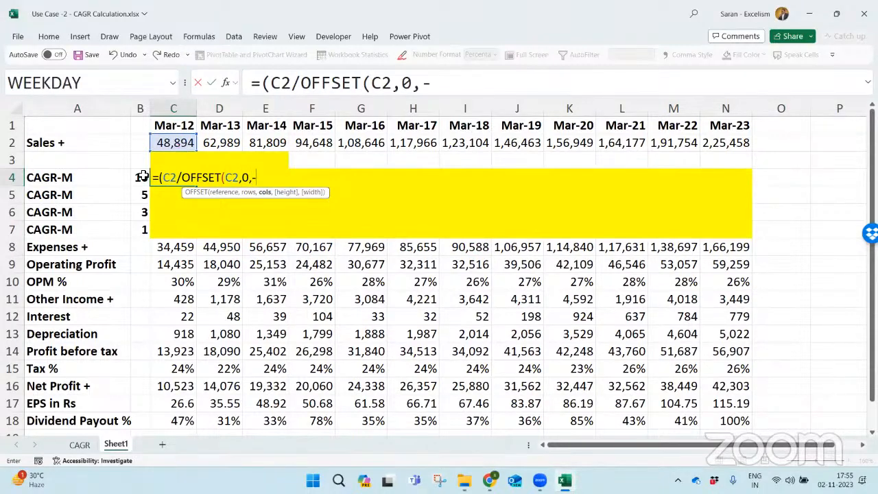
{"action": "left_click", "coordinate": [141, 177]}
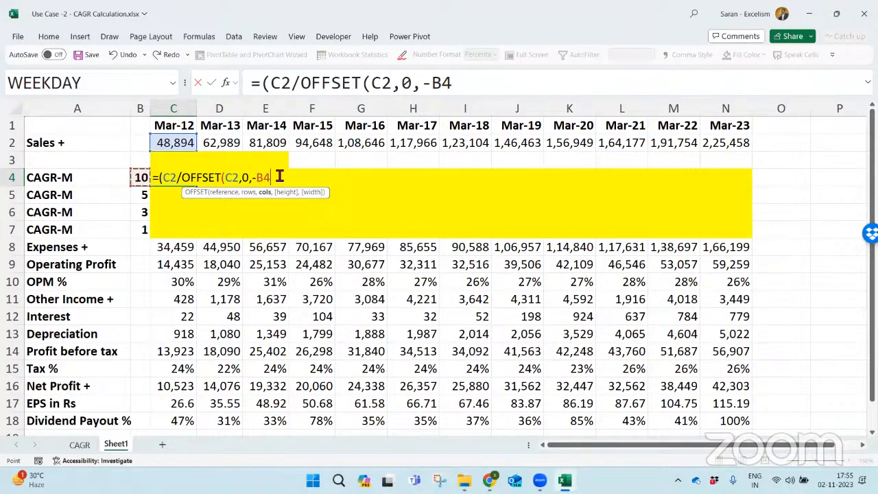
{"action": "type", "text": ")"}
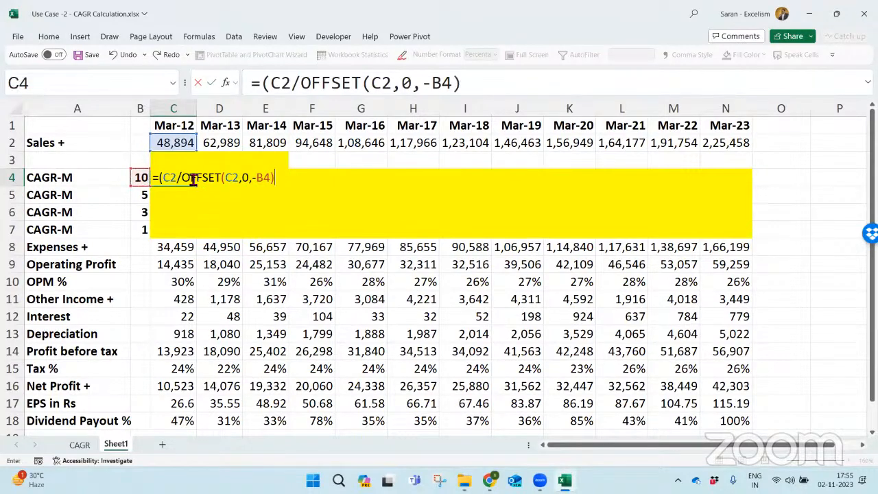
{"action": "left_click_drag", "start_coordinate": [188, 178], "coordinate": [285, 180]}
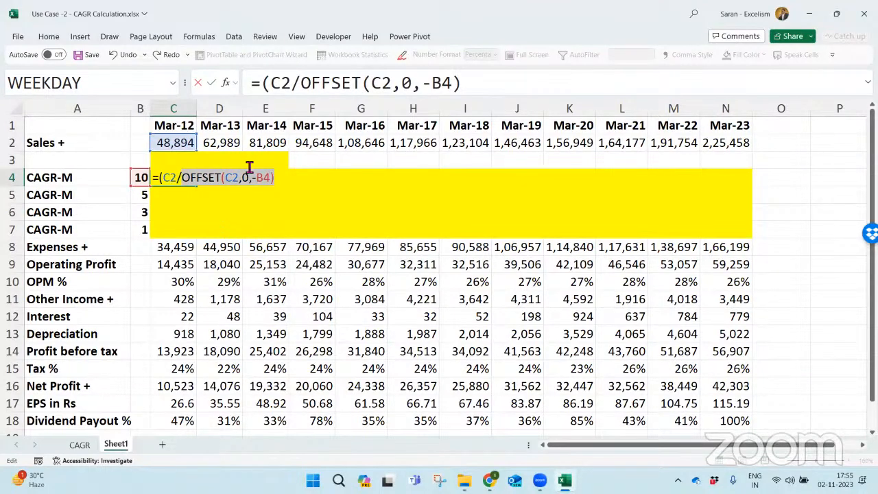
{"action": "left_click", "coordinate": [287, 182]}
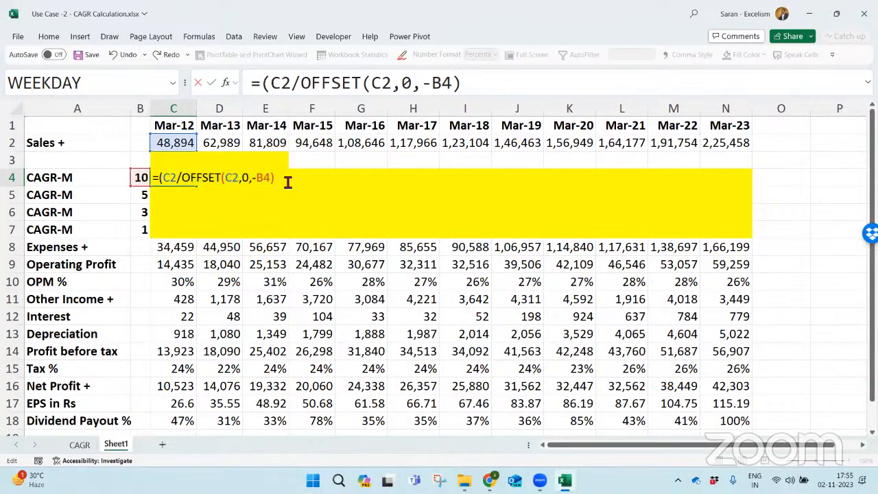
- Close the division bracket, add the exponent ^(1/B4) and -1, and enter the CAGR formula in C4
{"action": "type", "text": ")^(1/"}
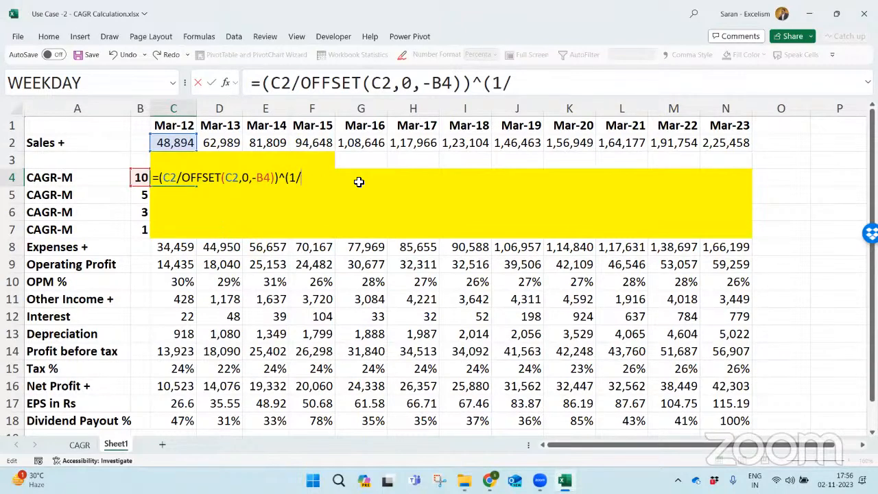
{"action": "left_click", "coordinate": [139, 176]}
{"action": "type", "text": ")-1"}
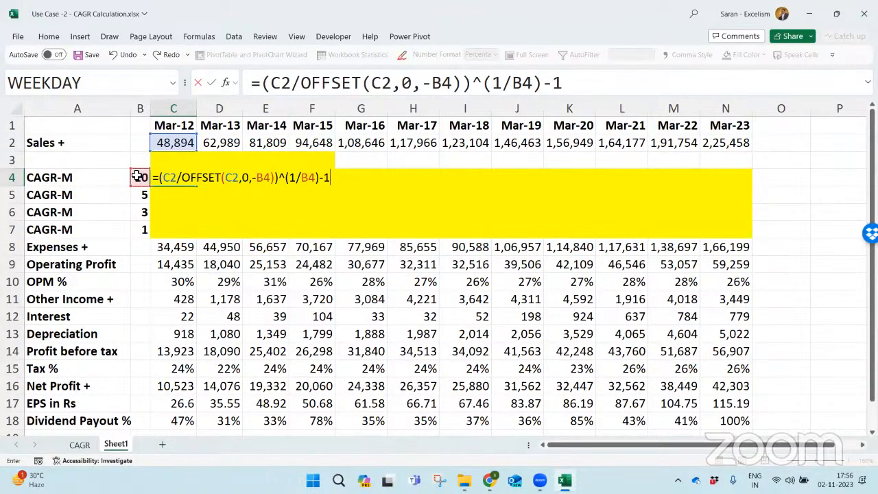
{"action": "key", "text": "Return"}
- Make the C4 formula's references mixed: C$2 for both sales references and $B4 for both period references
{"action": "key", "text": "Up"}
{"action": "key", "text": "F2"}
{"action": "left_click_drag", "start_coordinate": [165, 180], "coordinate": [345, 179]}
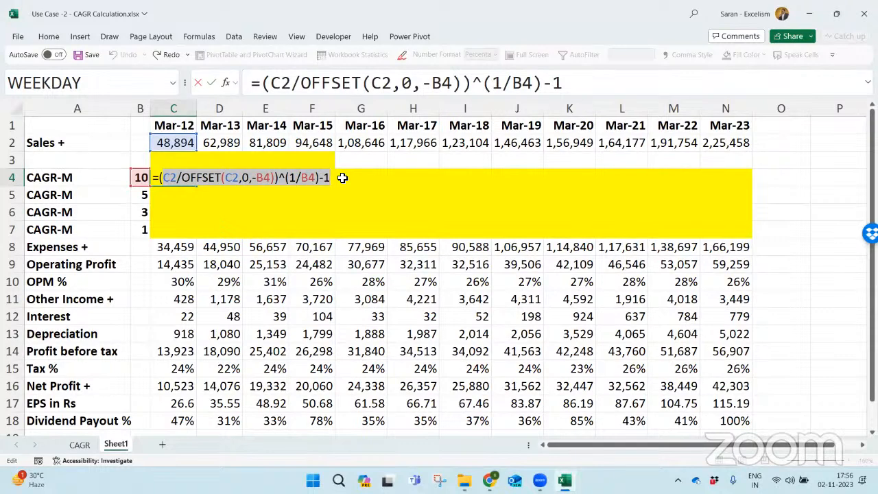
{"action": "left_click", "coordinate": [170, 180]}
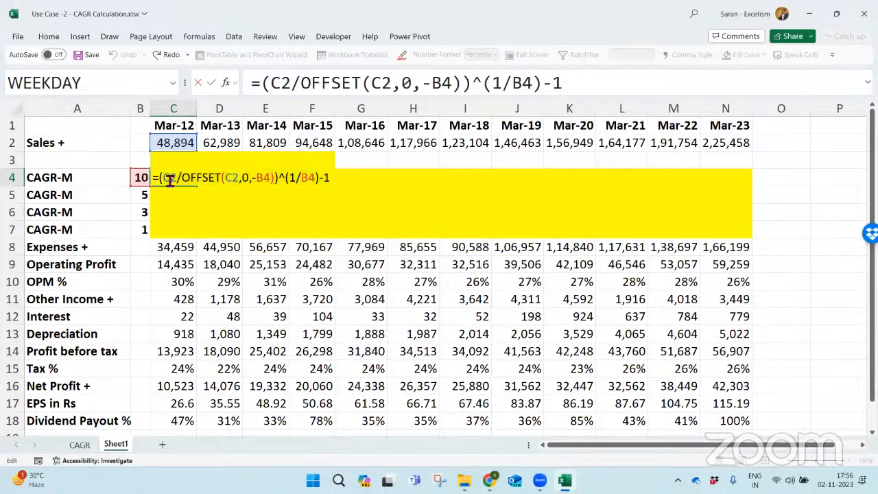
{"action": "type", "text": "$"}
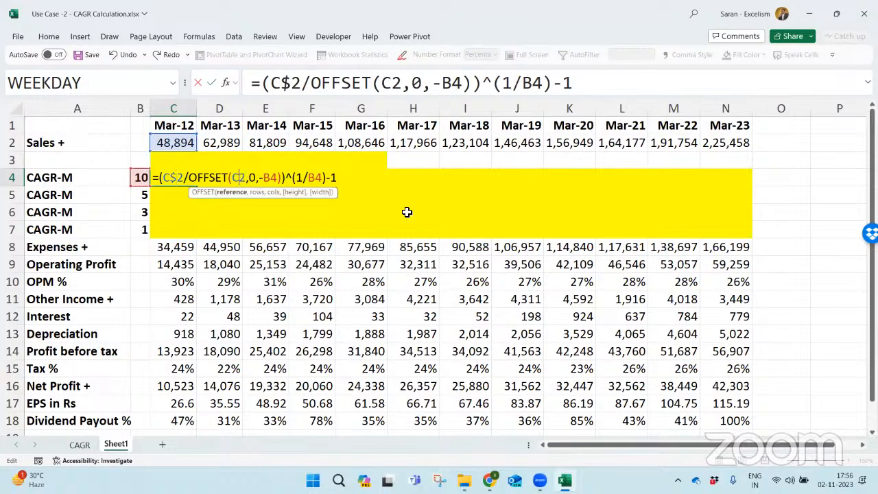
{"action": "type", "text": "$"}
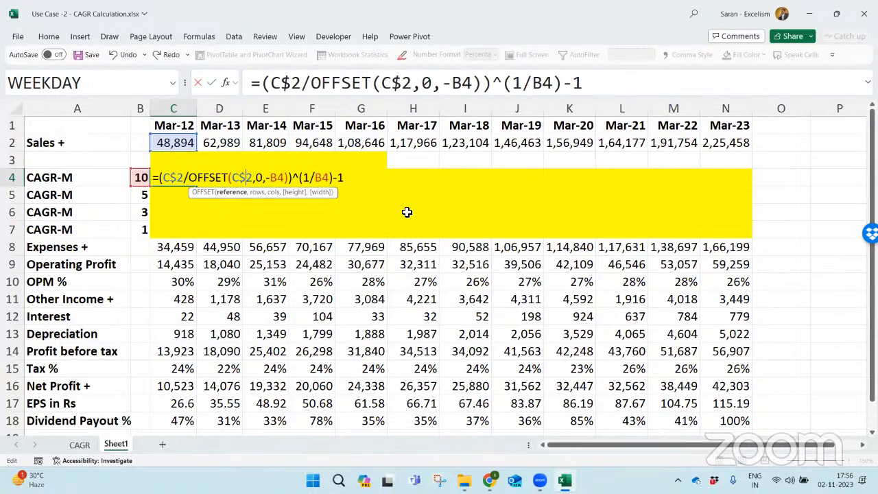
{"action": "left_click", "coordinate": [272, 179]}
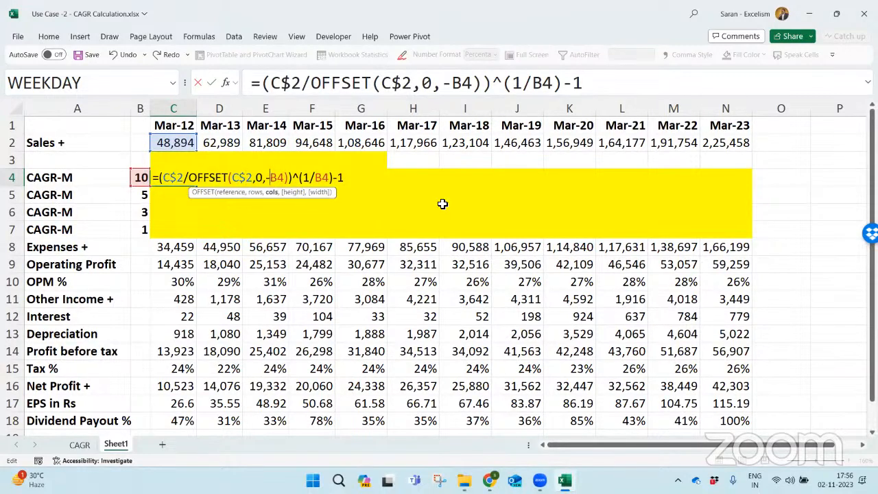
{"action": "type", "text": "$"}
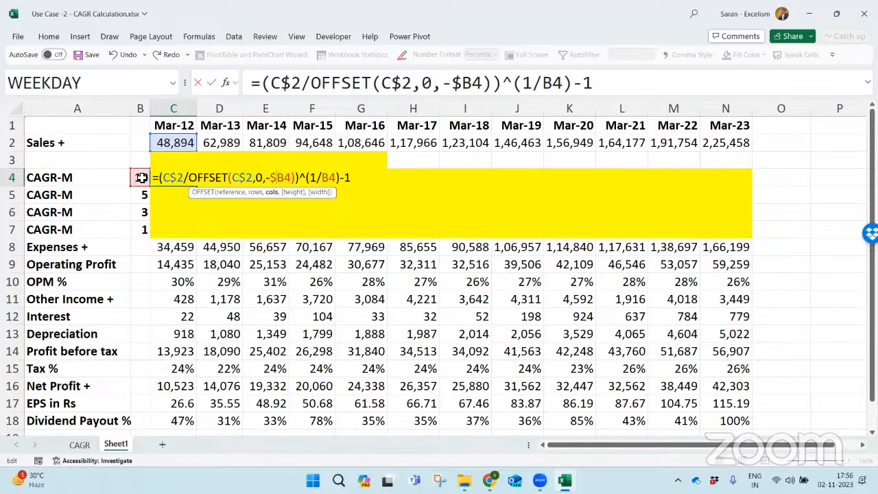
{"action": "left_click", "coordinate": [323, 179]}
{"action": "type", "text": "$"}
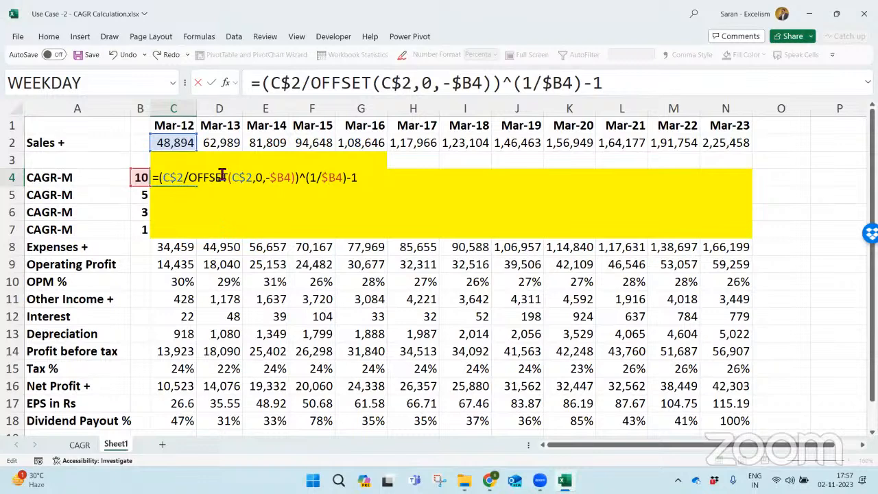
{"action": "key", "text": "Return"}
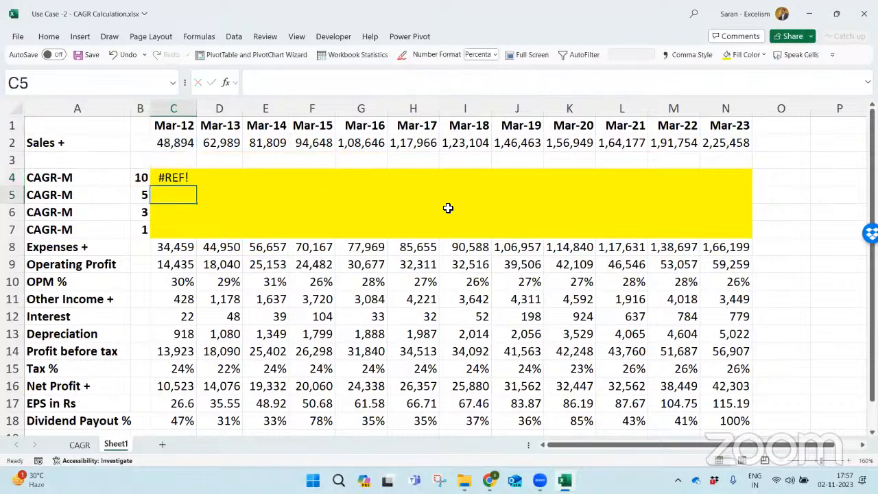
- Insert the IFERROR function at the start of the CAGR formula in C4
{"action": "key", "text": "Up"}
{"action": "key", "text": "F2"}
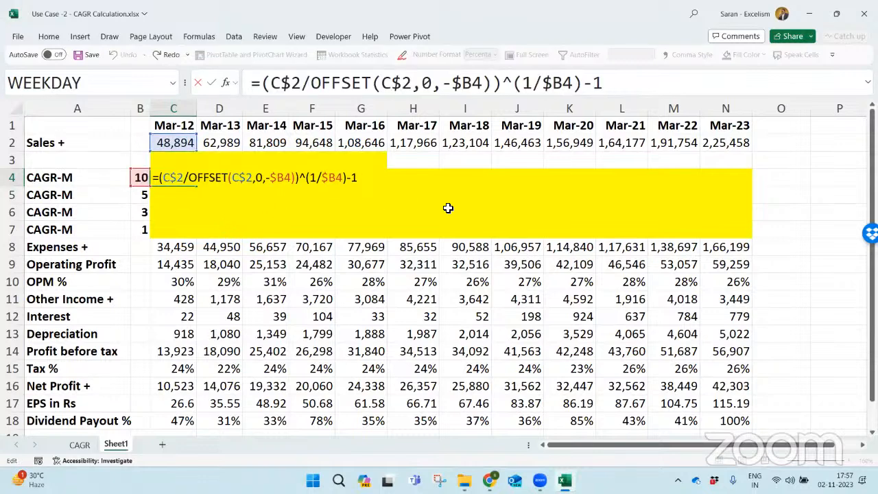
{"action": "type", "text": "if"}
{"action": "key", "text": "Down"}
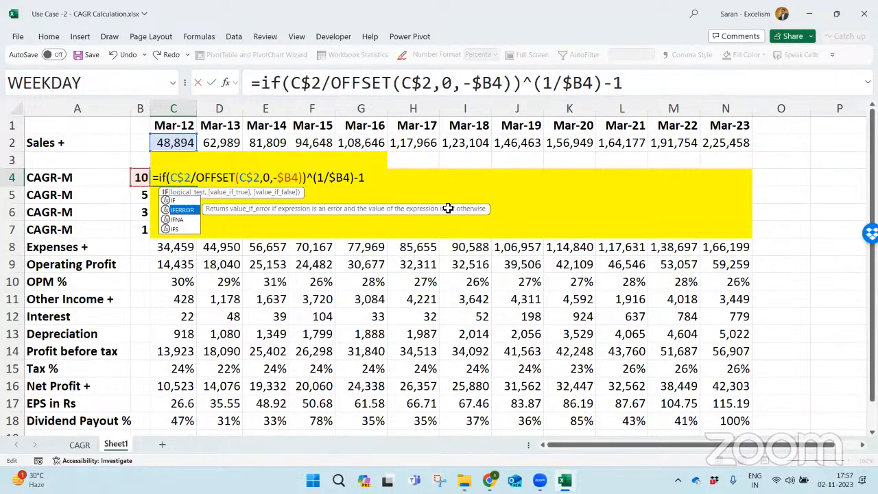
{"action": "key", "text": "Tab"}
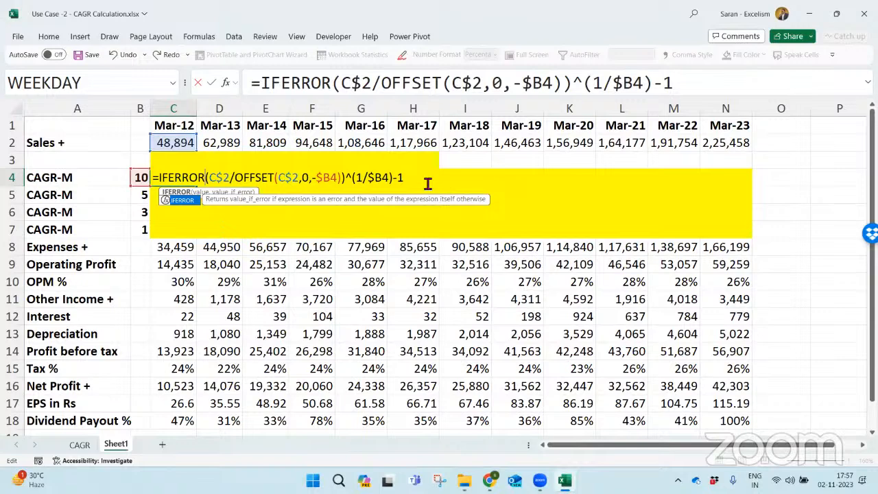
- Add the missing opening parenthesis before C$2 so the formula begins =IFERROR((C$2/OFFSET(
{"action": "left_click", "coordinate": [427, 184]}
{"action": "type", "text": ","}
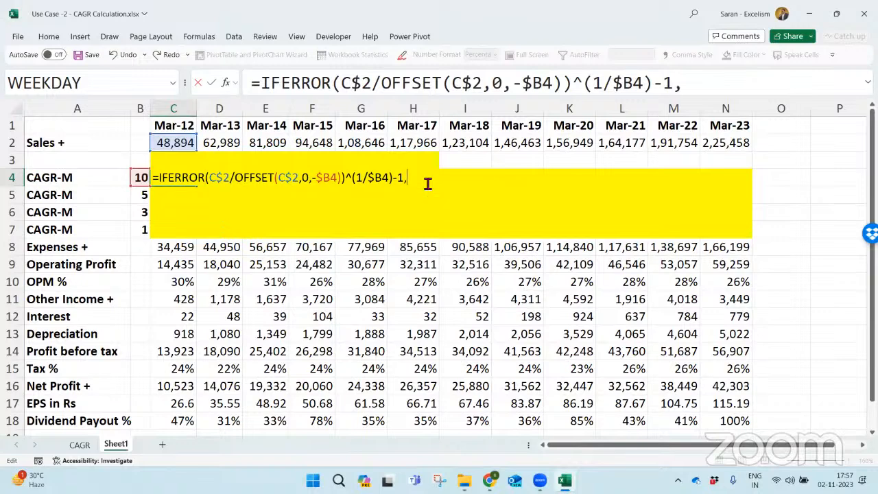
{"action": "key", "text": "BackSpace"}
{"action": "left_click", "coordinate": [210, 180]}
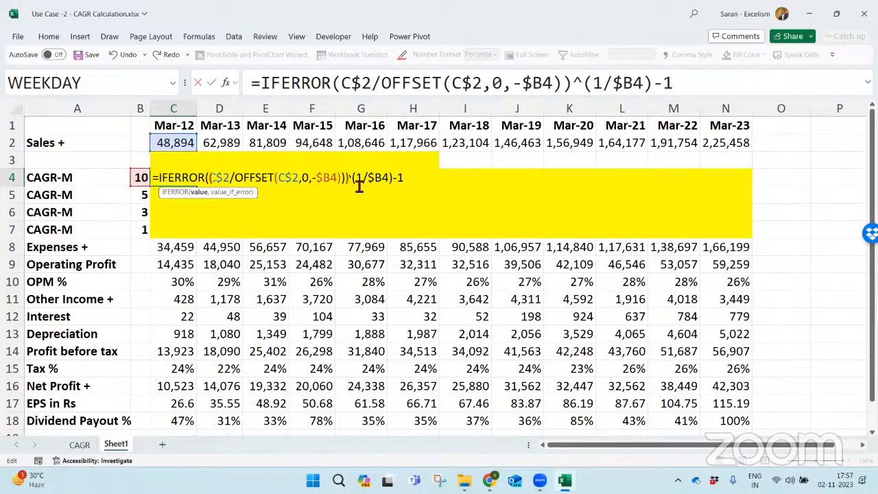
{"action": "type", "text": "("}
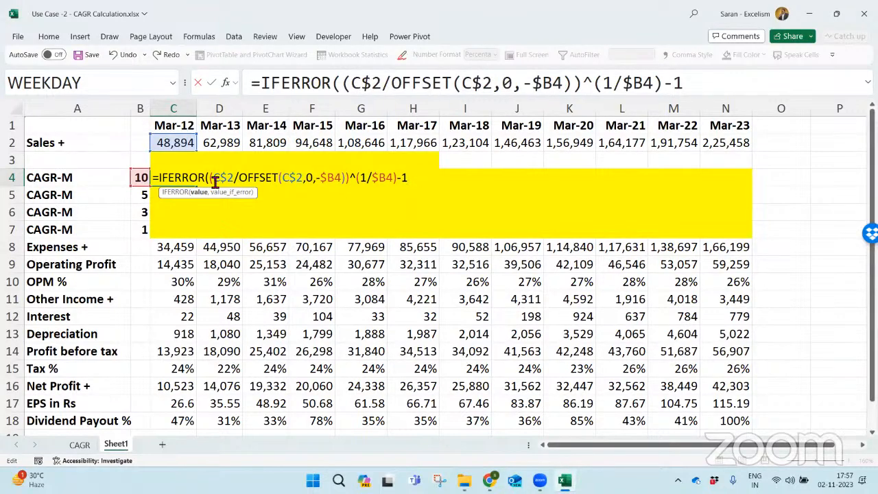
{"action": "key", "text": "BackSpace"}
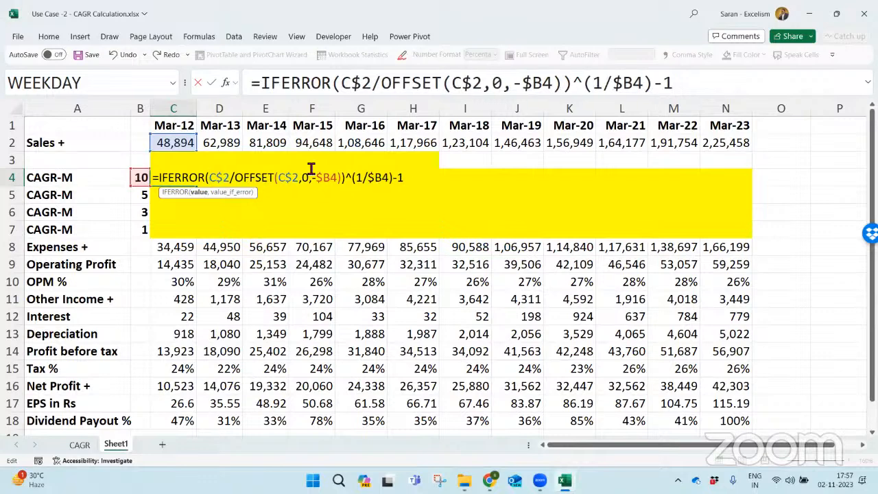
{"action": "type", "text": "("}
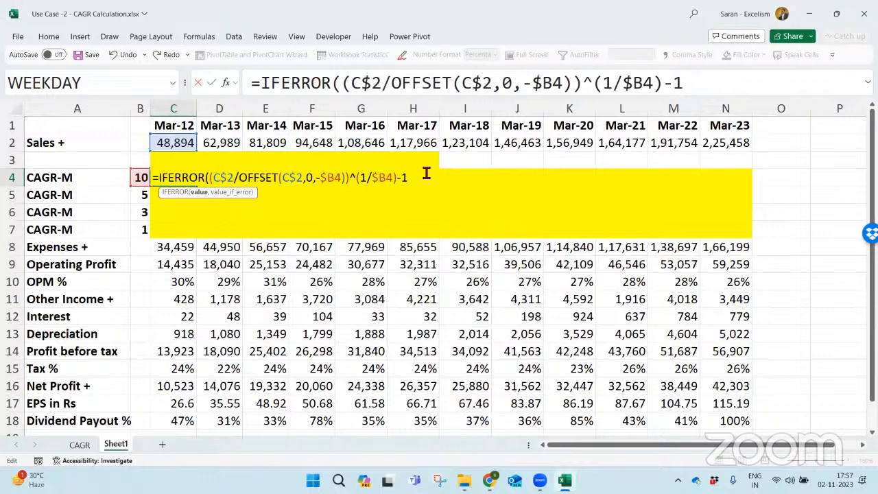
{"action": "type", "text": ",\"\")"}
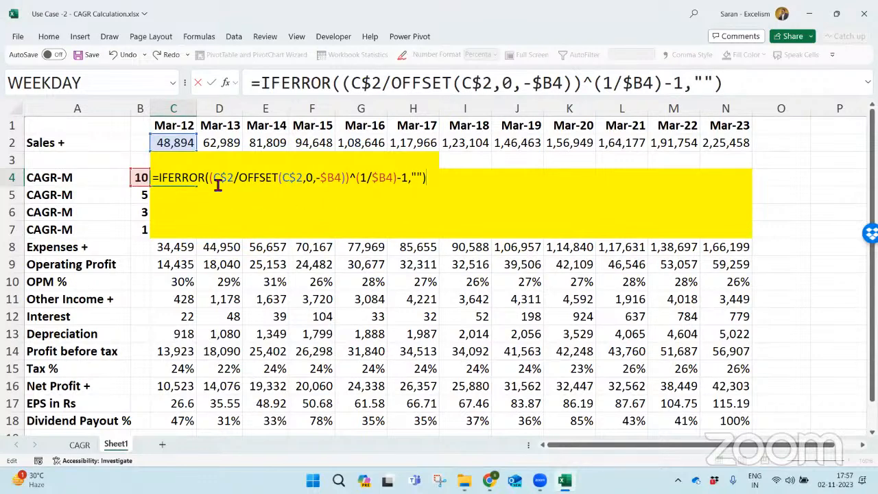
- Complete the C4 formula with "" as the IFERROR fallback and fill it across C4:N7
{"action": "left_click_drag", "start_coordinate": [211, 178], "coordinate": [408, 177]}
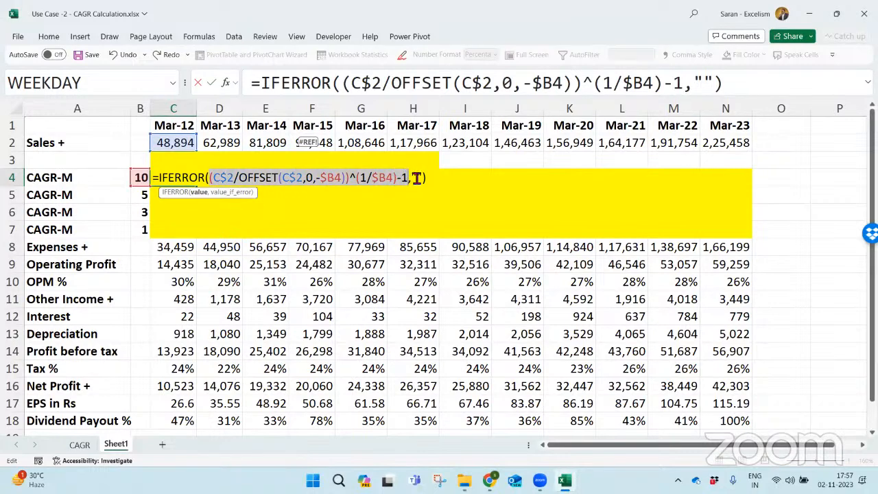
{"action": "left_click", "coordinate": [416, 178]}
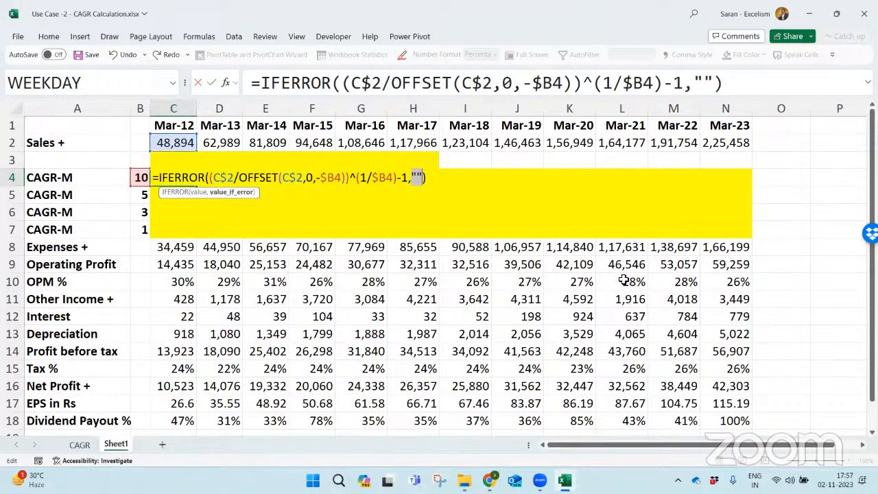
{"action": "key", "text": "ctrl+Return"}
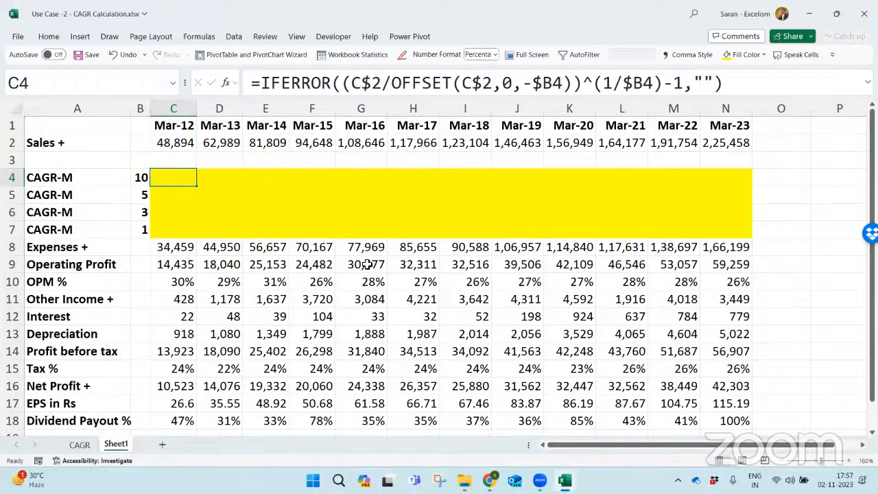
{"action": "left_click_drag", "start_coordinate": [196, 185], "coordinate": [746, 233]}
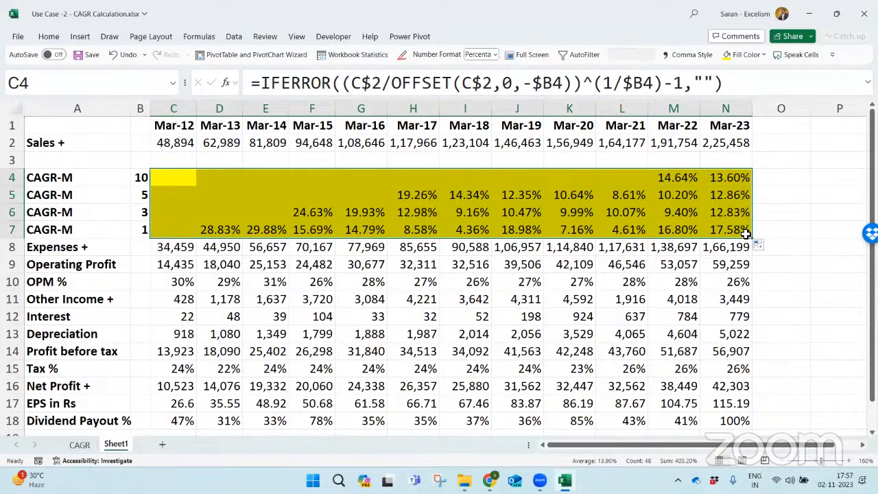
- Compare the Mar-23 CAGR results in column N with Screener's Compounded Sales Growth figures for TCS in the browser
{"action": "left_click_drag", "start_coordinate": [732, 183], "coordinate": [734, 212]}
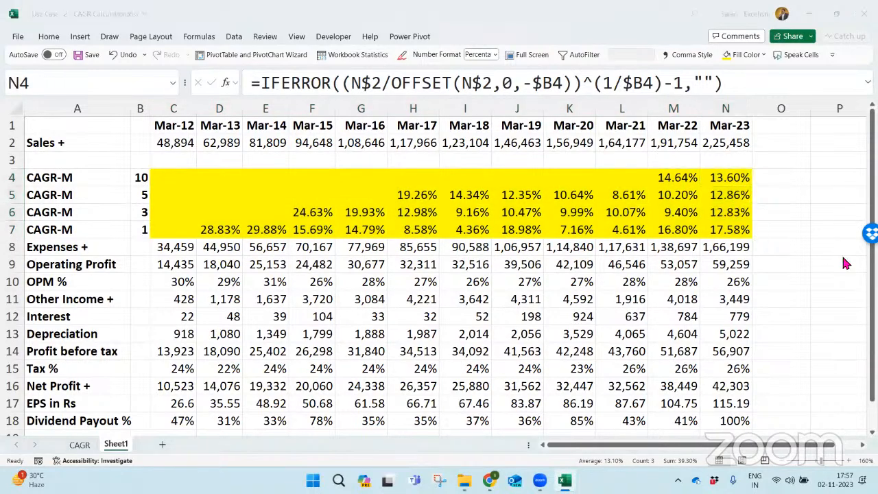
{"action": "key", "text": "alt+Tab"}
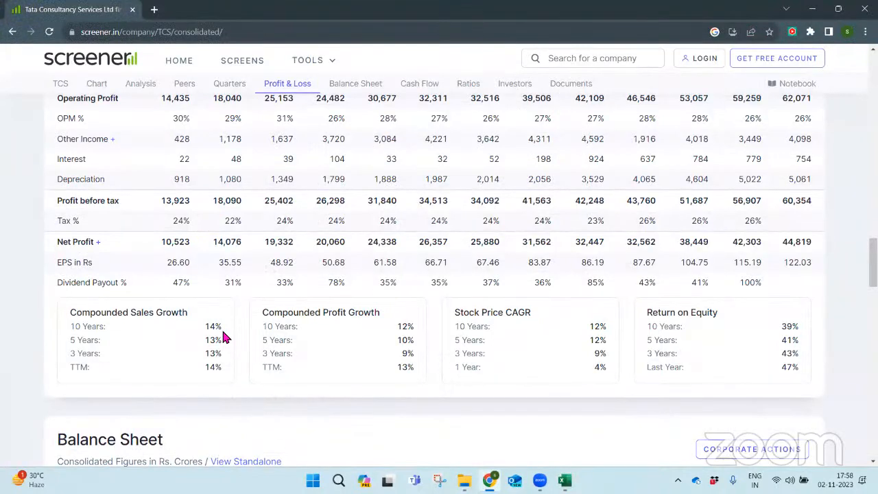
{"action": "key", "text": "alt+Tab"}
{"action": "key", "text": "alt+Tab"}
{"action": "key", "text": "alt+Tab"}
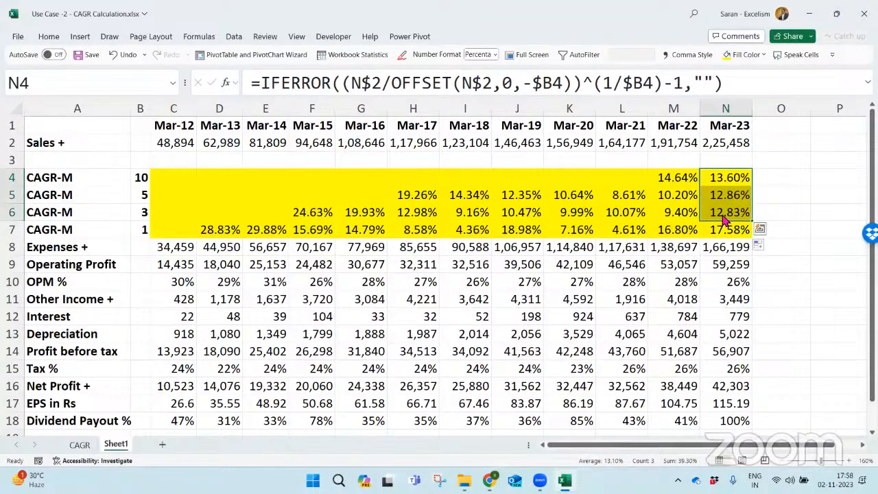
{"action": "key", "text": "alt+Tab"}
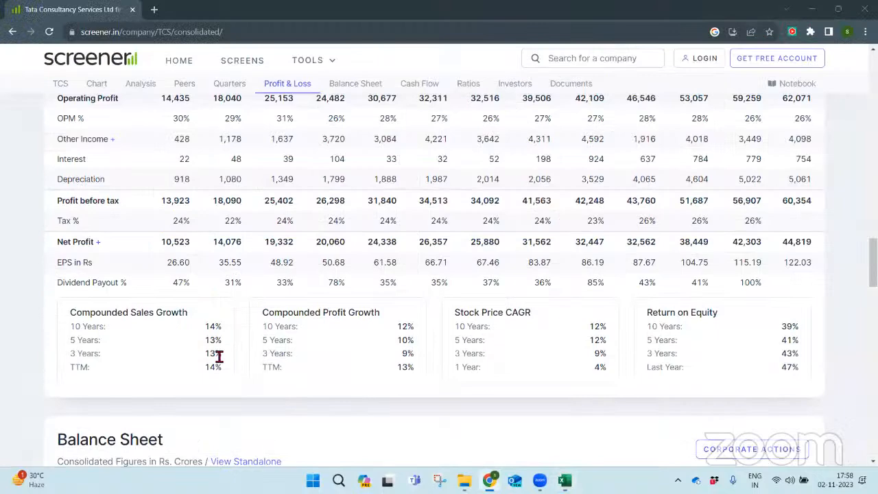
{"action": "key", "text": "alt+Tab"}
{"action": "left_click", "coordinate": [712, 236]}
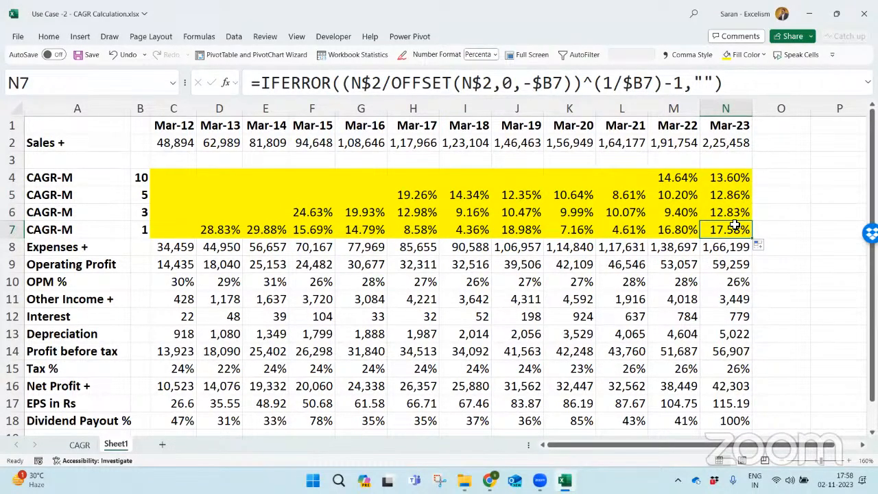
- Insert five blank rows above the Expenses row
{"action": "key", "text": "Home"}
{"action": "key", "text": "Down"}
{"action": "key", "text": "Down"}
{"action": "key", "text": "Up"}
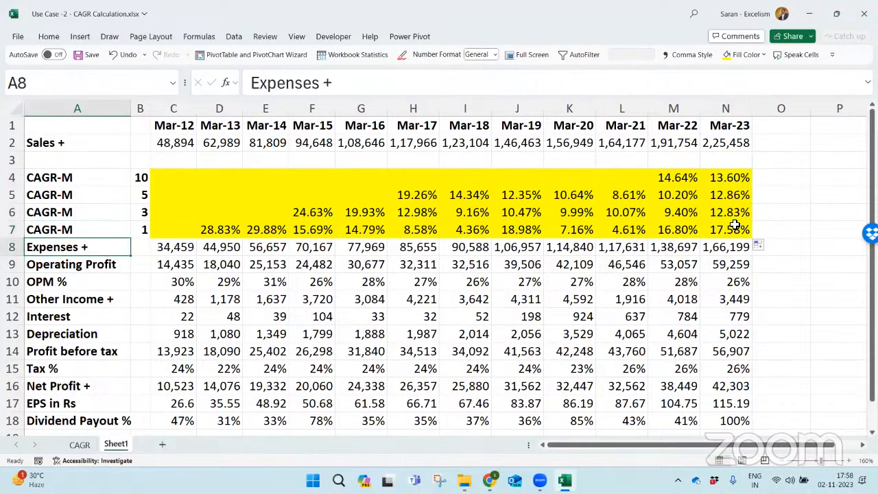
{"action": "key", "text": "shift+space"}
{"action": "key", "text": "ctrl+shift+equal"}
{"action": "key", "text": "ctrl+shift+equal"}
{"action": "key", "text": "ctrl+shift+equal"}
{"action": "key", "text": "ctrl+shift+equal"}
{"action": "key", "text": "ctrl+shift+equal"}
- Copy the four CAGR-M labels from A4:A7 into A9:A12
{"action": "key", "text": "Down"}
{"action": "key", "text": "Up"}
{"action": "key", "text": "Up"}
{"action": "key", "text": "Up"}
{"action": "key", "text": "Up"}
{"action": "key", "text": "Up"}
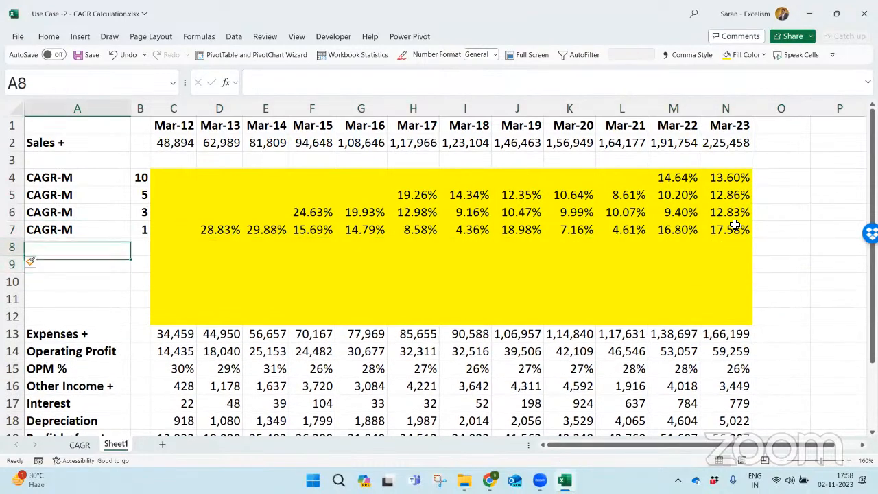
{"action": "key", "text": "ctrl+shift+Down"}
{"action": "key", "text": "ctrl+c"}
{"action": "key", "text": "Down"}
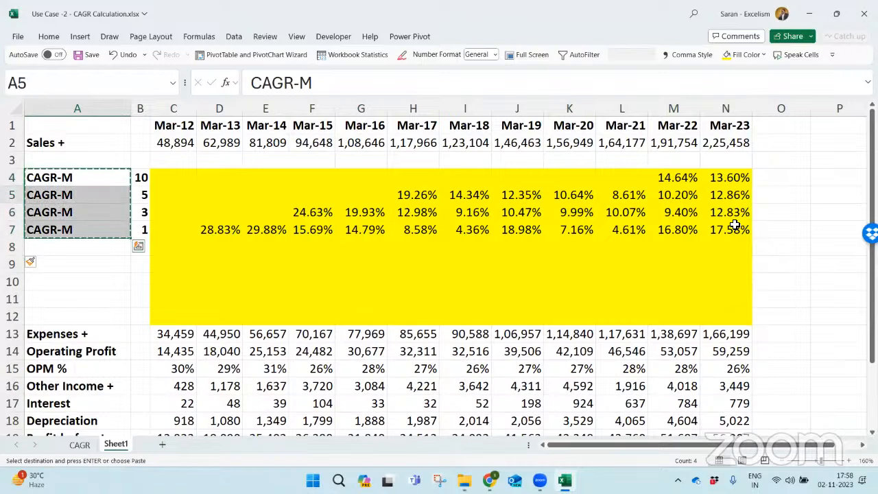
{"action": "key", "text": "Down"}
{"action": "key", "text": "Down"}
{"action": "key", "text": "Down"}
{"action": "key", "text": "Down"}
{"action": "key", "text": "Return"}
- Copy the periods 10, 5, 3 and 1 from B4:B7 into B9:B12
{"action": "key", "text": "Right"}
{"action": "key", "text": "Right"}
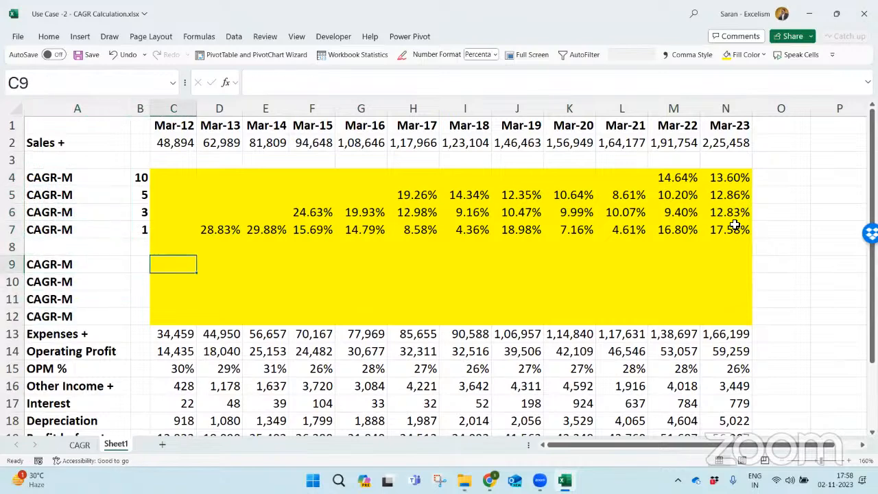
{"action": "key", "text": "Left"}
{"action": "key", "text": "Up"}
{"action": "key", "text": "Up"}
{"action": "key", "text": "Up"}
{"action": "key", "text": "Up"}
{"action": "key", "text": "Up"}
{"action": "key", "text": "ctrl+shift+Down"}
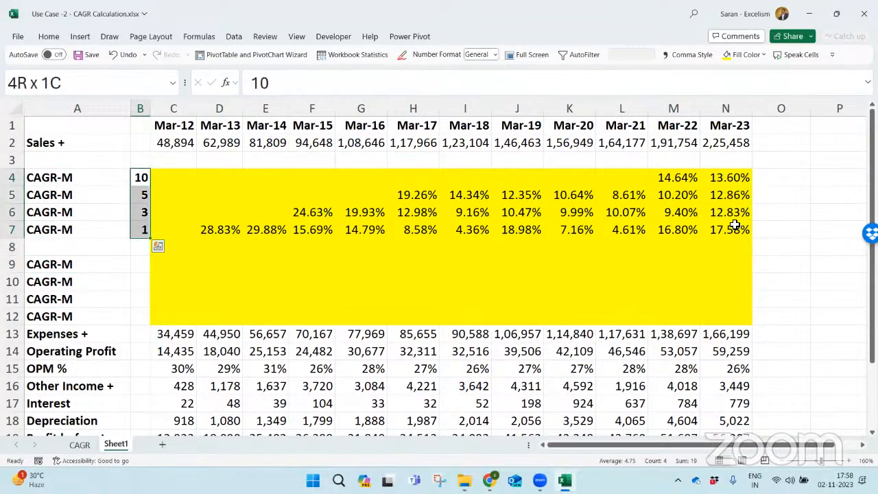
{"action": "key", "text": "ctrl+c"}
{"action": "key", "text": "Down"}
{"action": "key", "text": "Down"}
{"action": "key", "text": "Down"}
{"action": "key", "text": "Down"}
{"action": "key", "text": "Down"}
{"action": "key", "text": "Down"}
{"action": "key", "text": "Up"}
{"action": "key", "text": "Return"}
- Start an RRI formula in C9 with $B9 as the number of periods
{"action": "key", "text": "Right"}
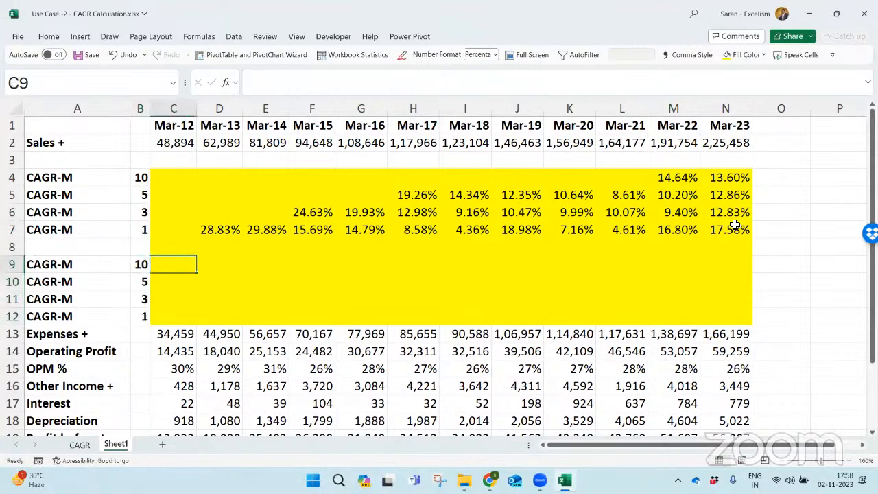
{"action": "type", "text": "="}
{"action": "type", "text": "rri"}
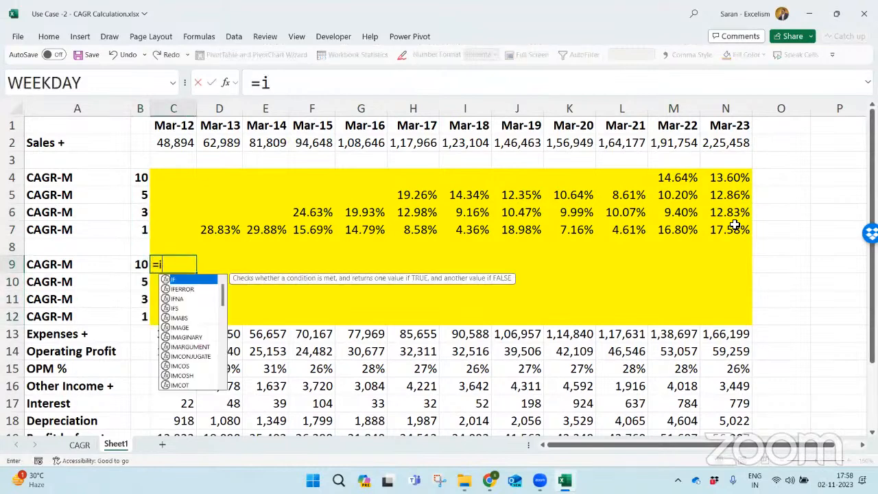
{"action": "key", "text": "Tab"}
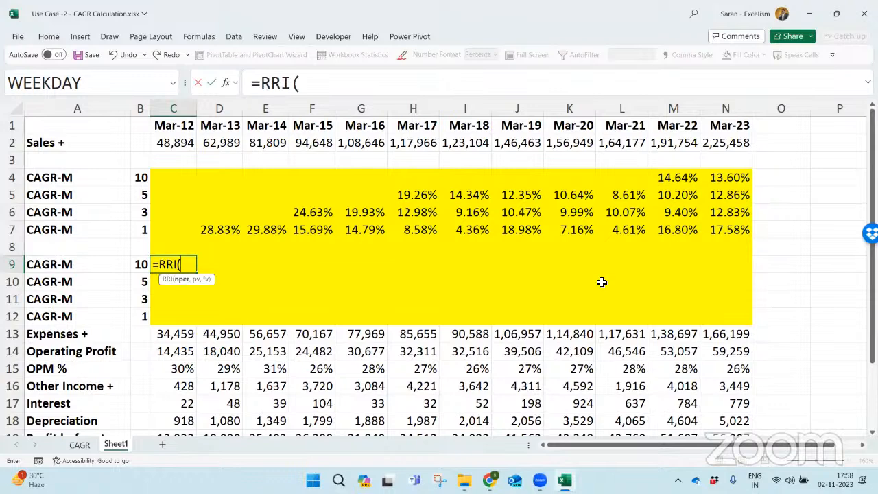
{"action": "left_click", "coordinate": [141, 266]}
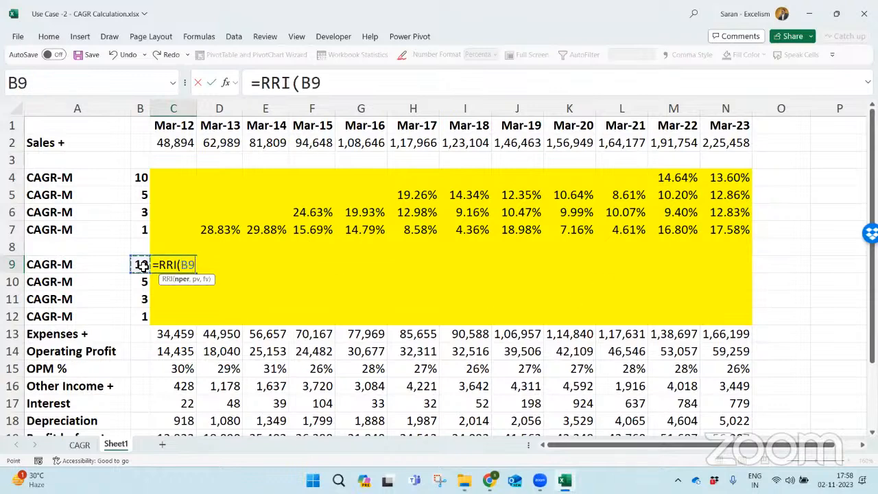
{"action": "key", "text": "F4"}
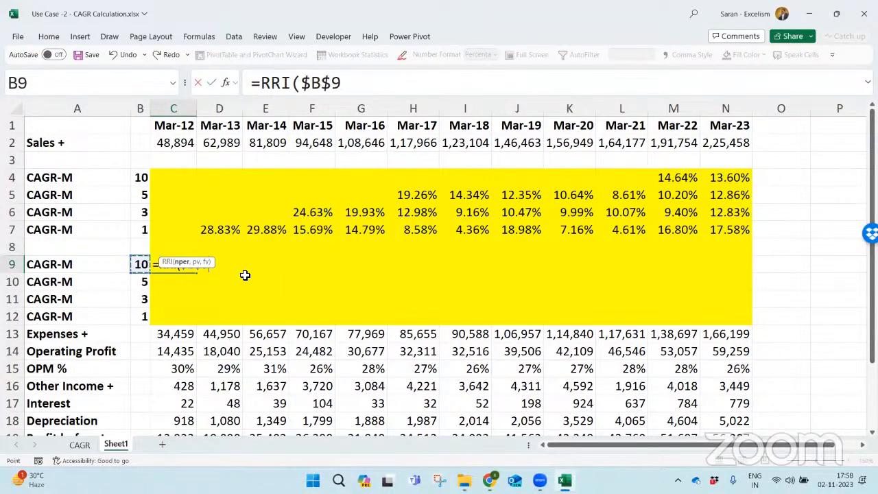
{"action": "key", "text": "F4"}
{"action": "key", "text": "F4"}
{"action": "type", "text": ","}
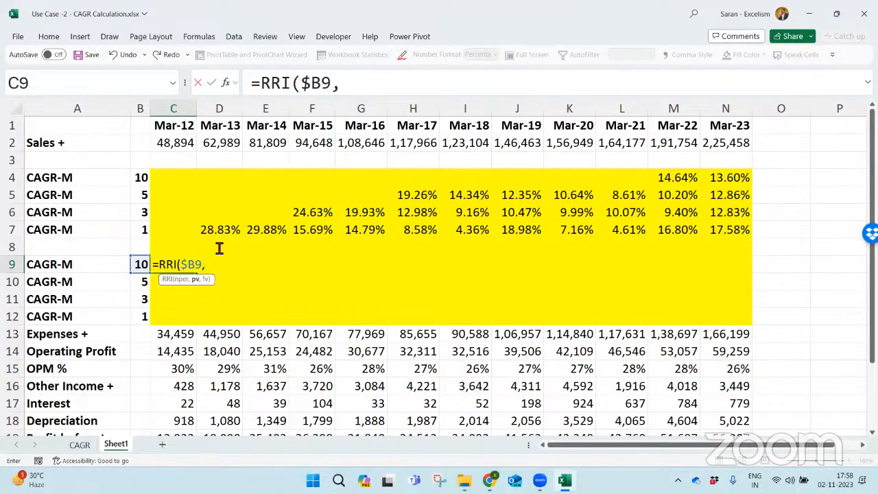
- Add OFFSET(C$2,0,-B9) as the present value argument of the RRI formula in C9
{"action": "type", "text": "off"}
{"action": "key", "text": "Tab"}
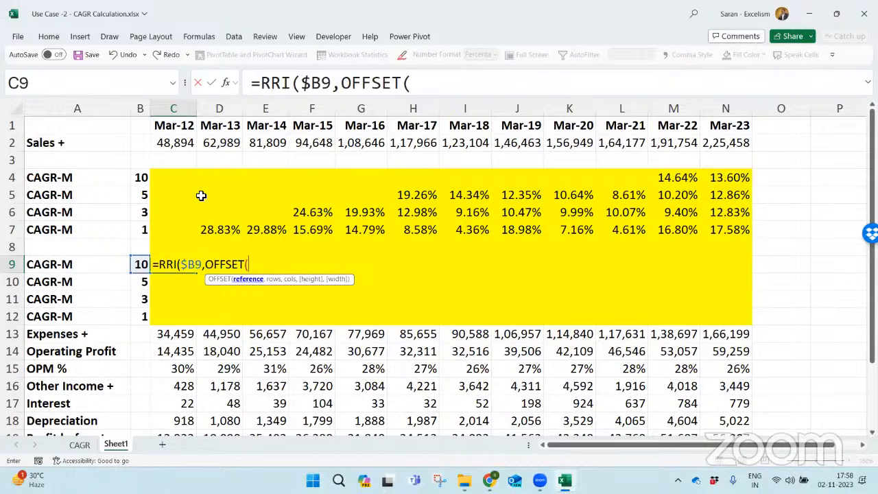
{"action": "left_click", "coordinate": [176, 144]}
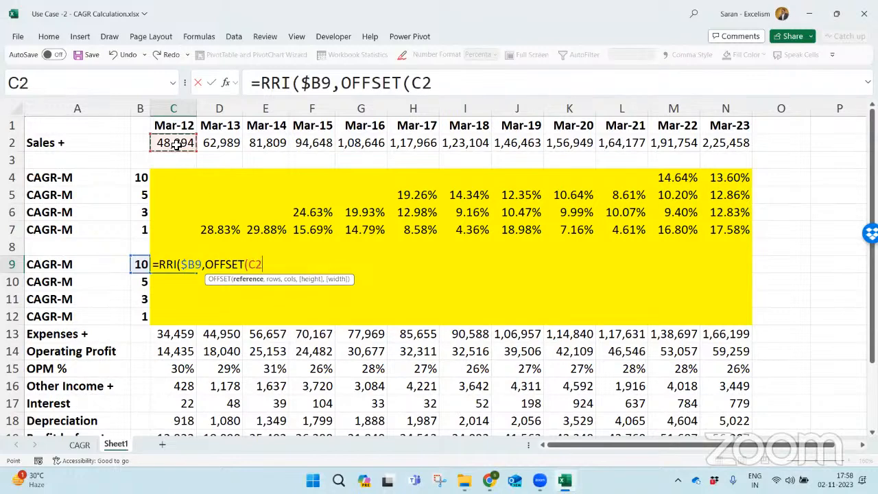
{"action": "key", "text": "F4"}
{"action": "key", "text": "F4"}
{"action": "type", "text": ","}
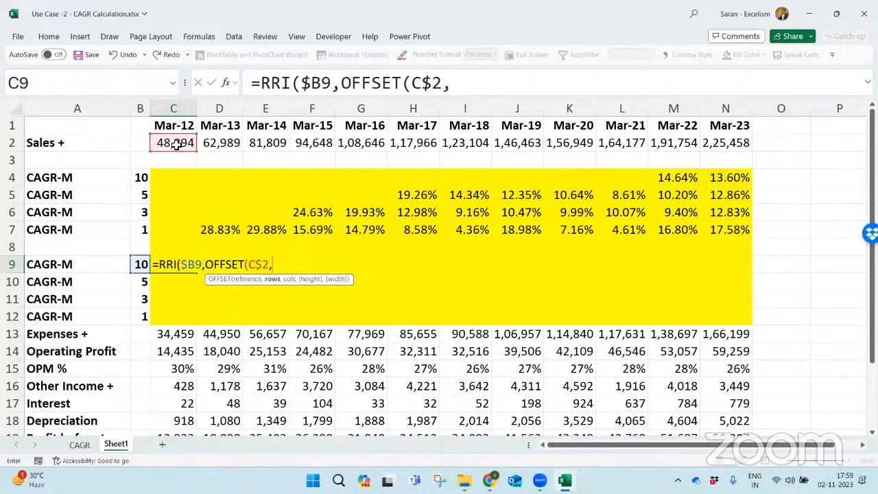
{"action": "type", "text": "0,"}
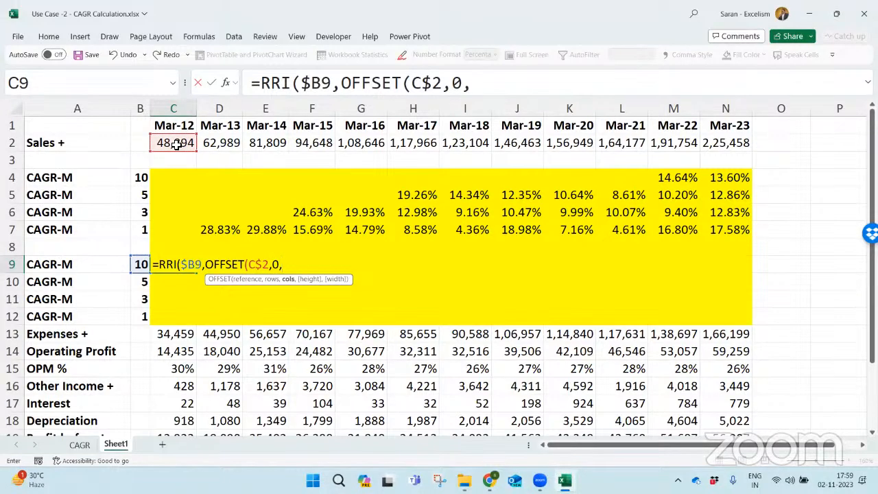
{"action": "type", "text": "-"}
{"action": "left_click", "coordinate": [140, 264]}
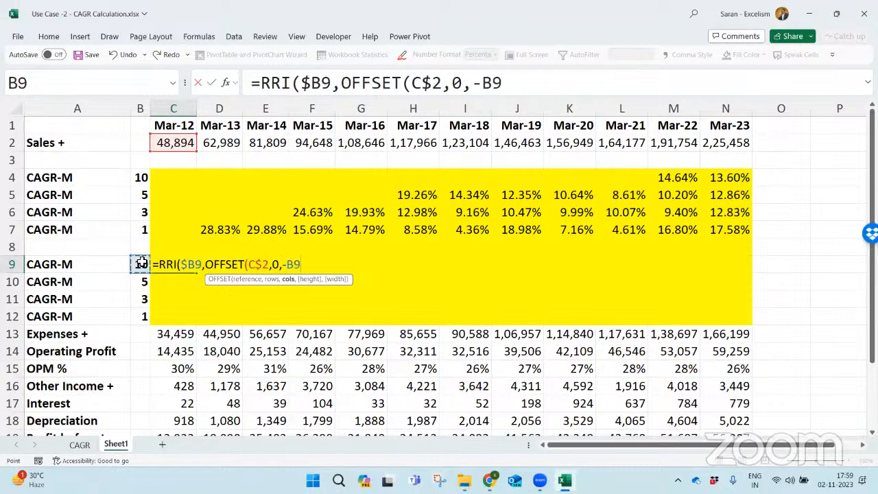
{"action": "type", "text": ")"}
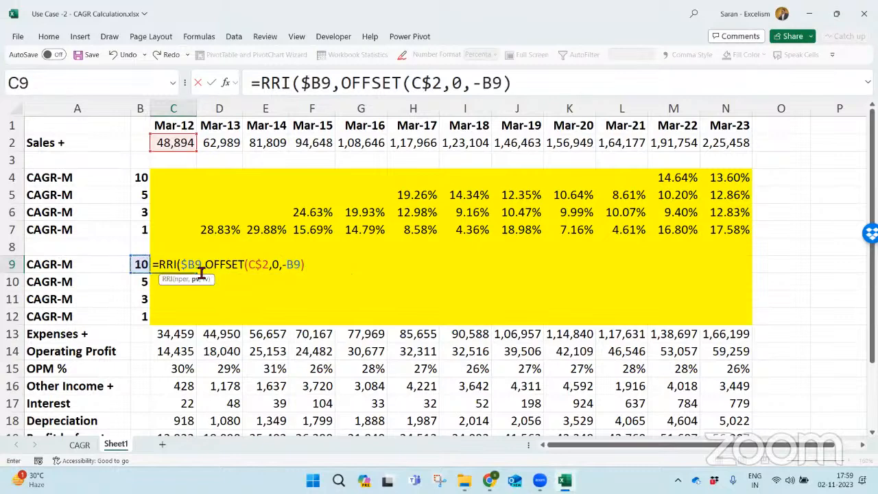
{"action": "left_click_drag", "start_coordinate": [207, 266], "coordinate": [355, 265]}
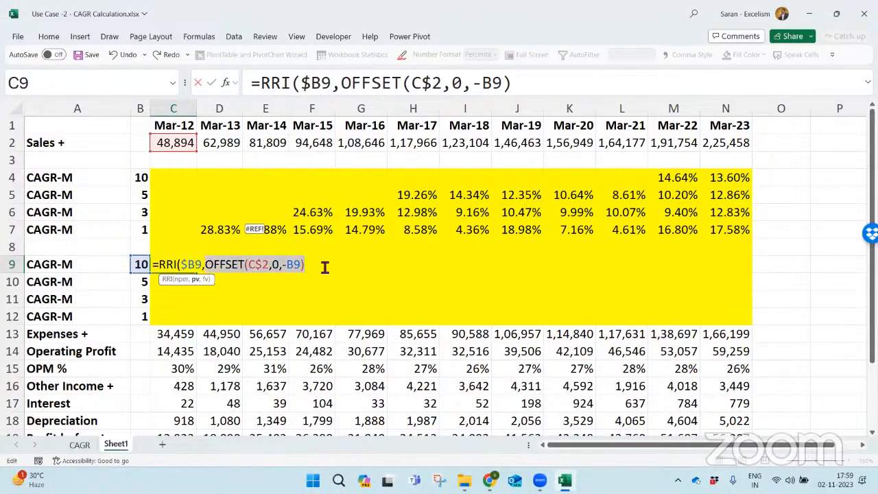
{"action": "left_click", "coordinate": [325, 267]}
{"action": "type", "text": ","}
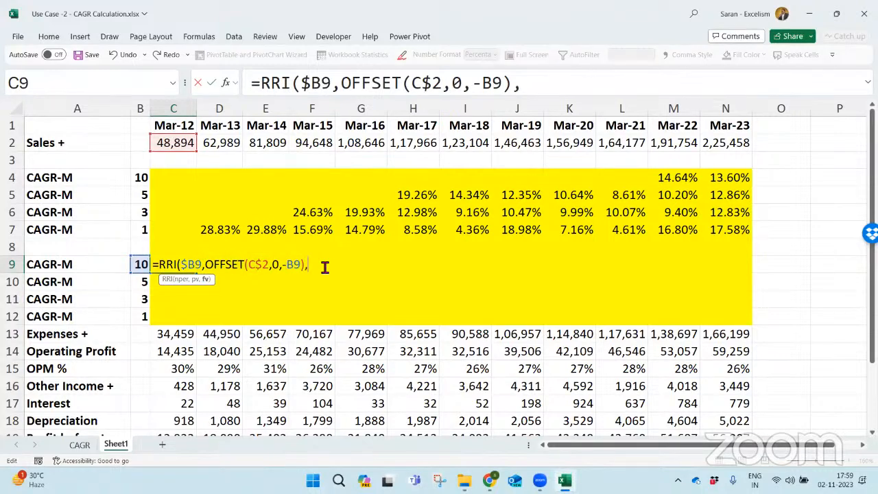
- Set the RRI future value to C$2, close the function and enter the formula in C9
{"action": "left_click", "coordinate": [178, 146]}
{"action": "key", "text": "F4"}
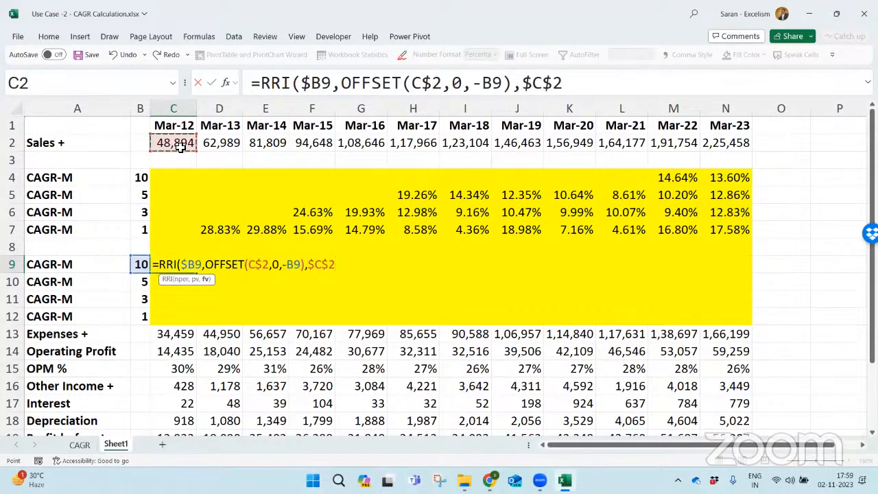
{"action": "key", "text": "F4"}
{"action": "type", "text": ")"}
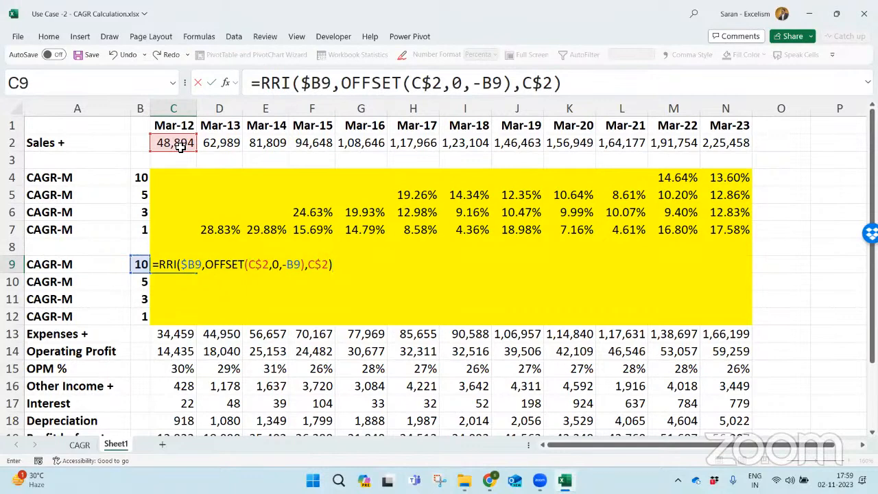
{"action": "key", "text": "Return"}
- Wrap the C9 formula in IFERROR with "" as the fallback: =IFERROR(RRI($B9,OFFSET(C$2,0,-B9),C$2),"")
{"action": "key", "text": "Up"}
{"action": "key", "text": "F2"}
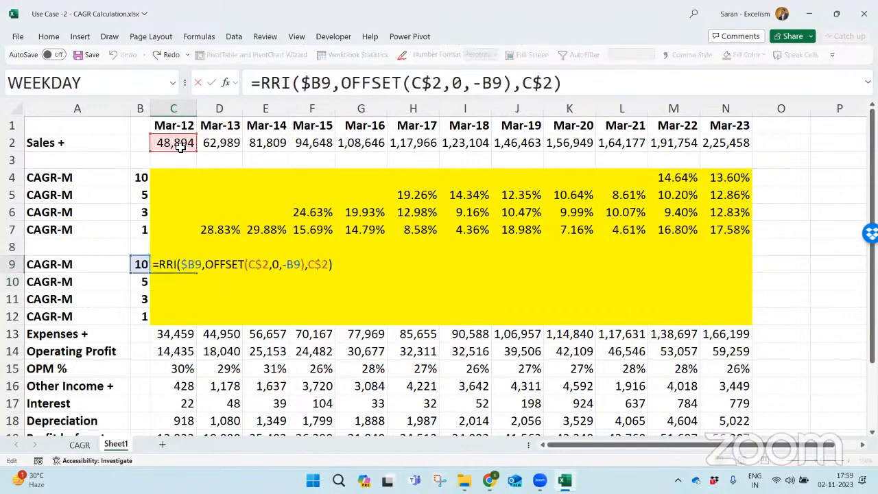
{"action": "key", "text": "Home"}
{"action": "key", "text": "Right"}
{"action": "type", "text": "IFERROR("}
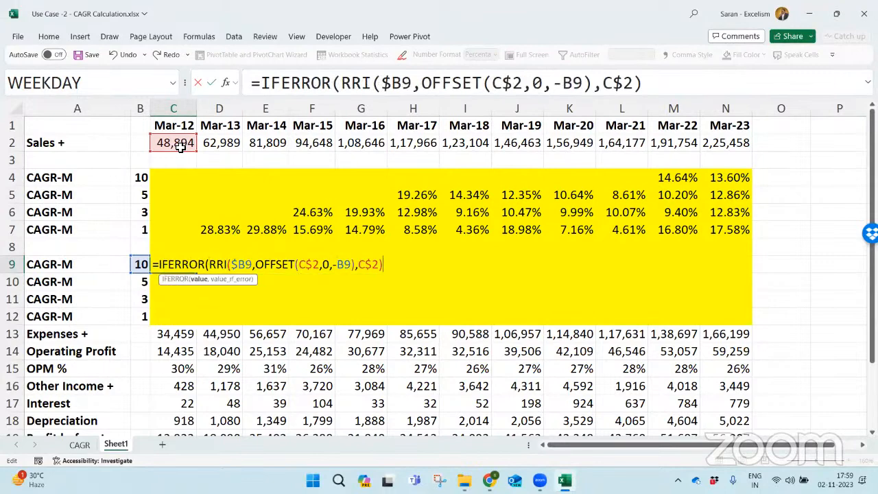
{"action": "type", "text": ",\"\""}
{"action": "type", "text": ")"}
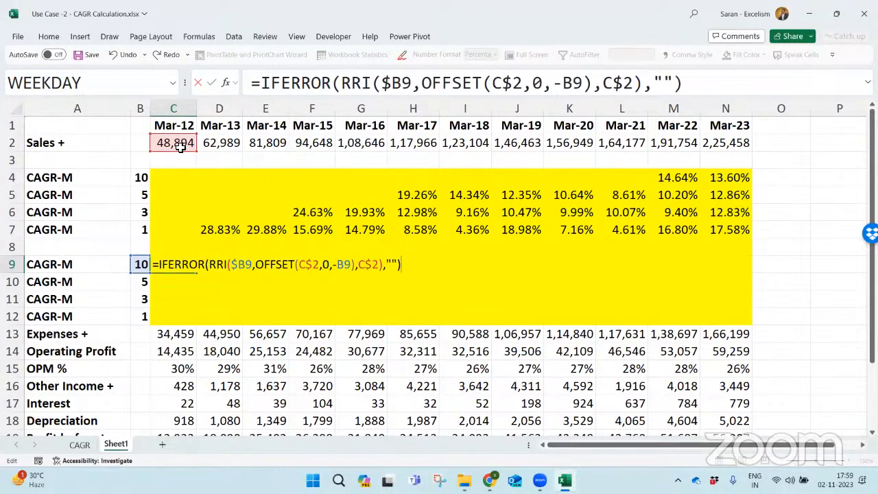
{"action": "key", "text": "ctrl+Return"}
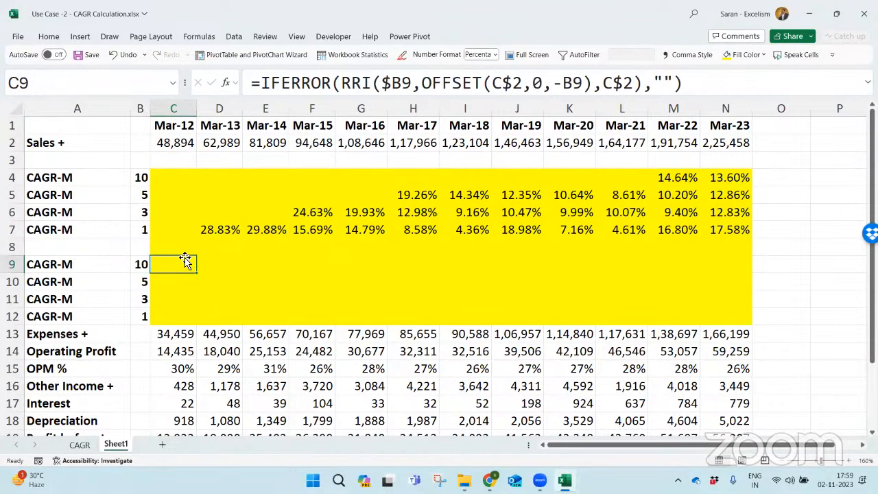
- Fill the C9 formula across row 9 to N9 and review its RRI and OFFSET arguments
{"action": "left_click_drag", "start_coordinate": [197, 272], "coordinate": [768, 312]}
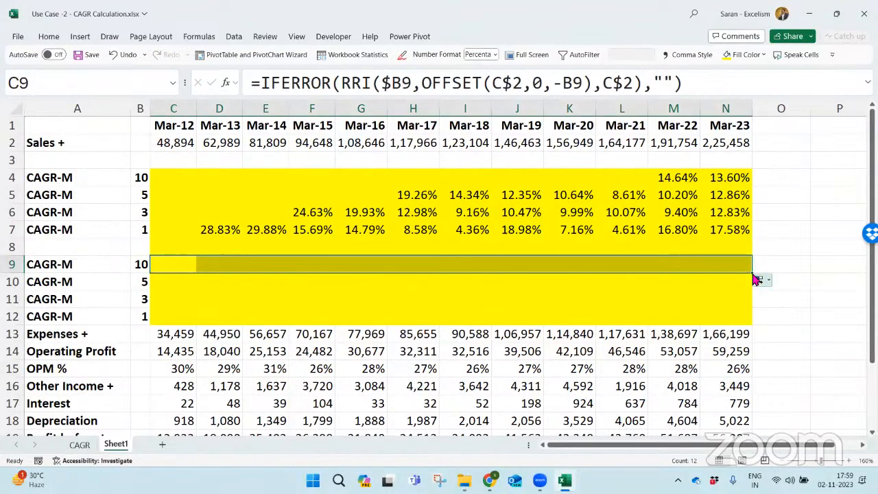
{"action": "double_click", "coordinate": [177, 267]}
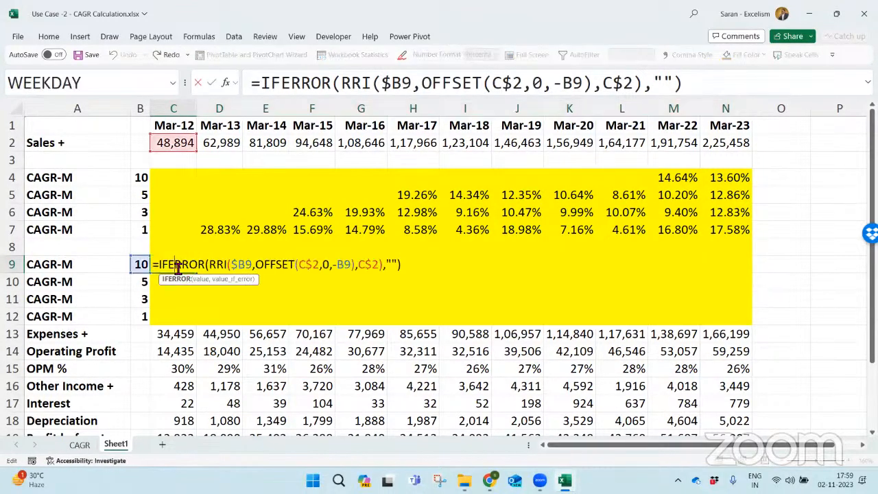
{"action": "left_click", "coordinate": [263, 267]}
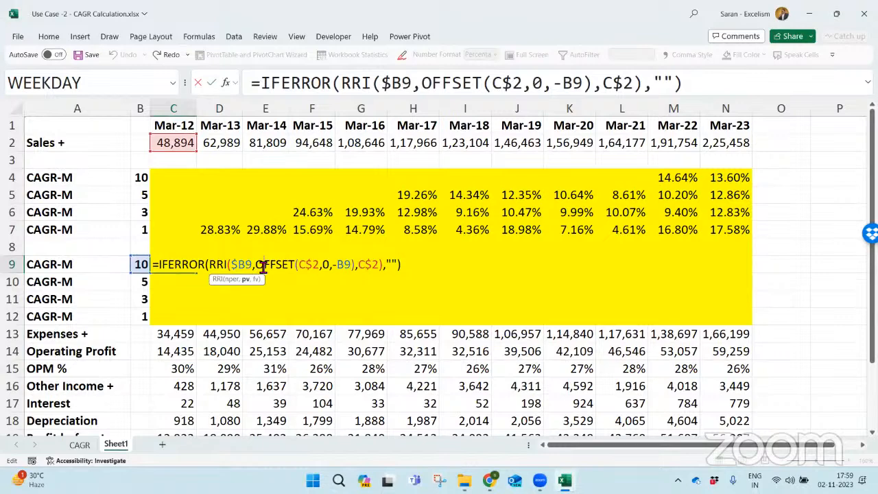
{"action": "key", "text": "Return"}
- Check the cell references of the copied formula in L9
{"action": "key", "text": "Up"}
{"action": "key", "text": "ctrl+Right"}
{"action": "key", "text": "Left"}
{"action": "key", "text": "Left"}
{"action": "key", "text": "F2"}
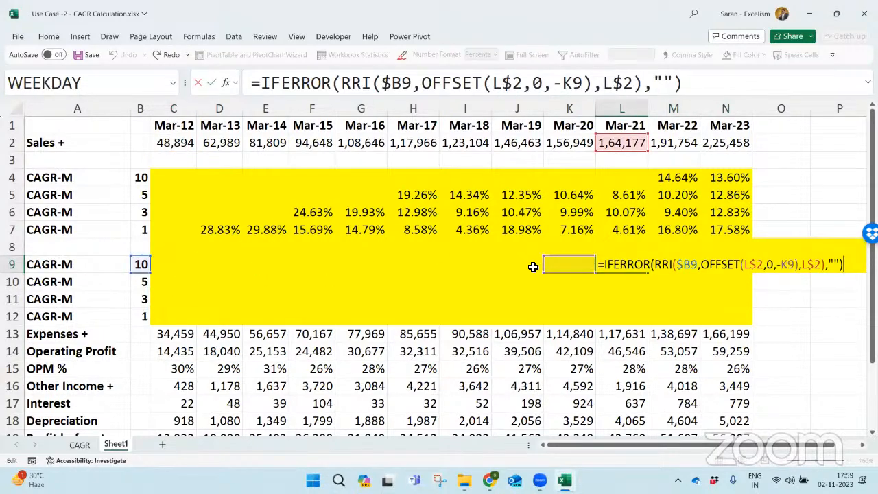
{"action": "key", "text": "Escape"}
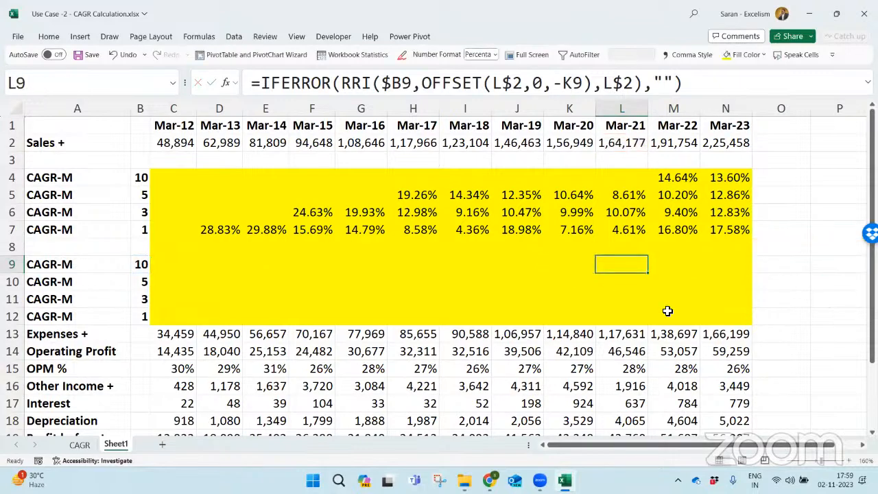
- Lock the column of the OFFSET cols argument in C9: =IFERROR(RRI($B9,OFFSET(C$2,0,-$B9),C$2),"")
{"action": "key", "text": "Home"}
{"action": "key", "text": "Right"}
{"action": "key", "text": "Right"}
{"action": "key", "text": "F2"}
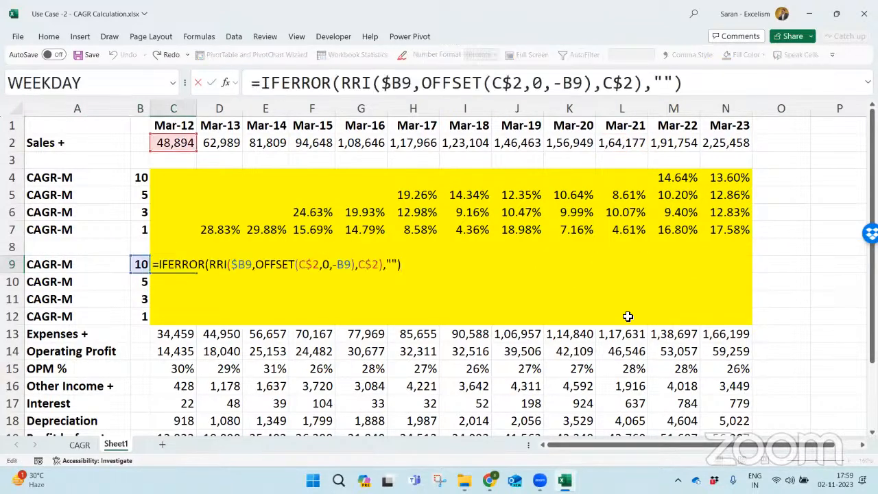
{"action": "left_click", "coordinate": [340, 264]}
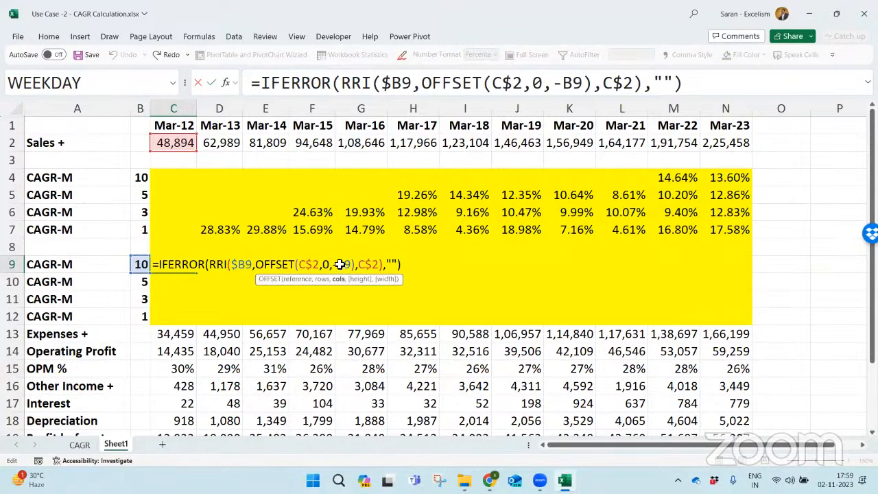
{"action": "type", "text": "$"}
{"action": "key", "text": "ctrl+Return"}
- Copy the corrected C9 formula across to N9 and fill the row down through row 12
{"action": "key", "text": "ctrl+c"}
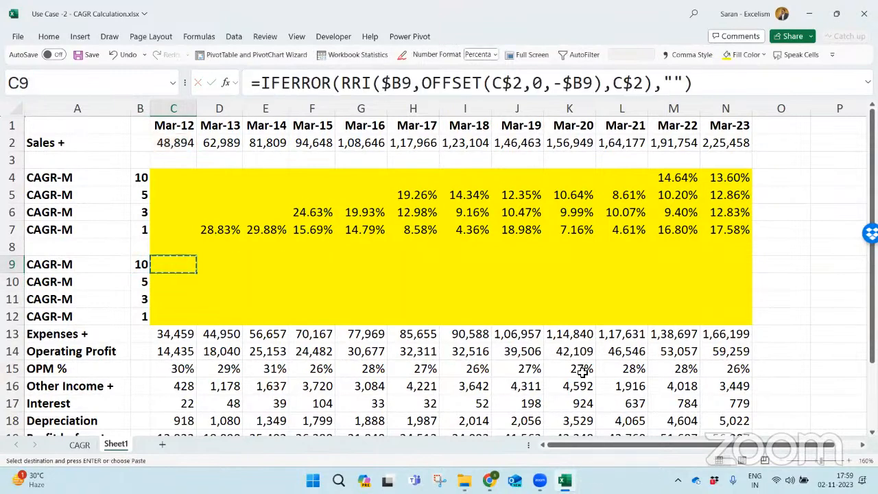
{"action": "left_click_drag", "start_coordinate": [173, 264], "coordinate": [725, 264]}
{"action": "key", "text": "Return"}
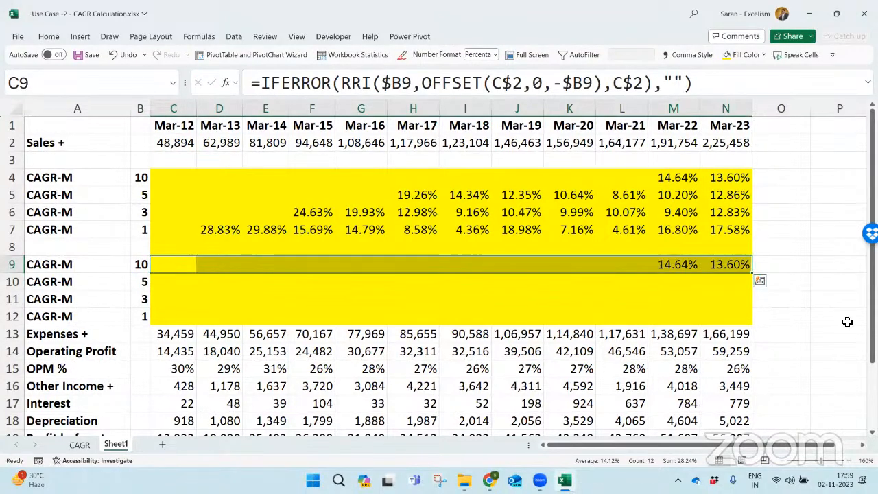
{"action": "left_click_drag", "start_coordinate": [754, 273], "coordinate": [756, 320]}
{"action": "left_click", "coordinate": [460, 283]}
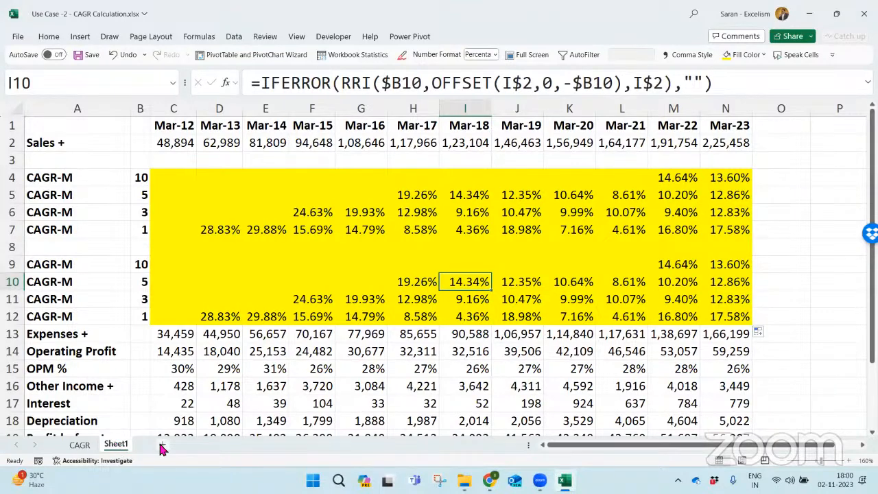
- Add a new worksheet and list the months Jan to Dec in B2:B13
{"action": "left_click", "coordinate": [200, 444]}
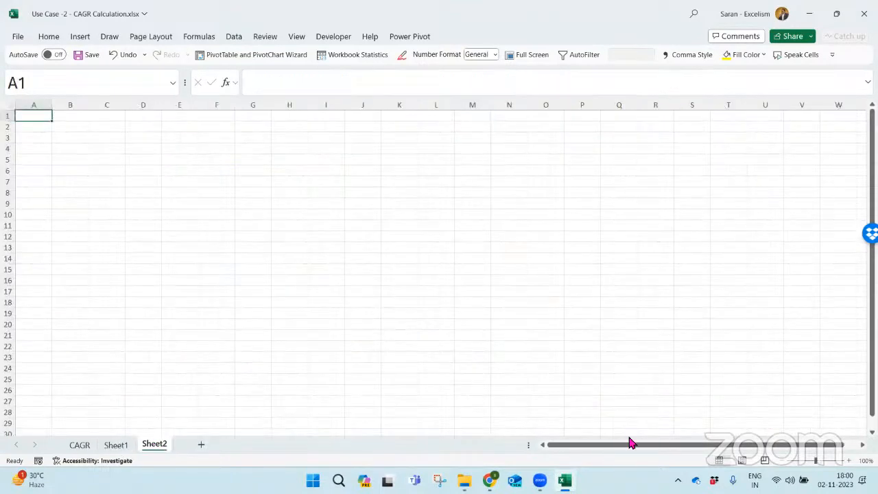
{"action": "left_click", "coordinate": [851, 465]}
{"action": "left_click", "coordinate": [851, 464]}
{"action": "left_click", "coordinate": [850, 465]}
{"action": "left_click", "coordinate": [850, 464]}
{"action": "left_click", "coordinate": [850, 465]}
{"action": "left_click", "coordinate": [851, 464]}
{"action": "left_click", "coordinate": [850, 464]}
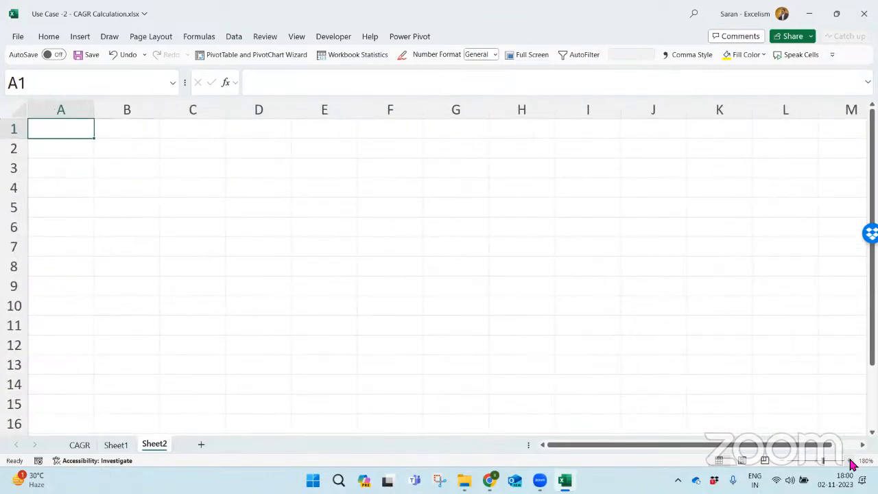
{"action": "key", "text": "Down"}
{"action": "key", "text": "Right"}
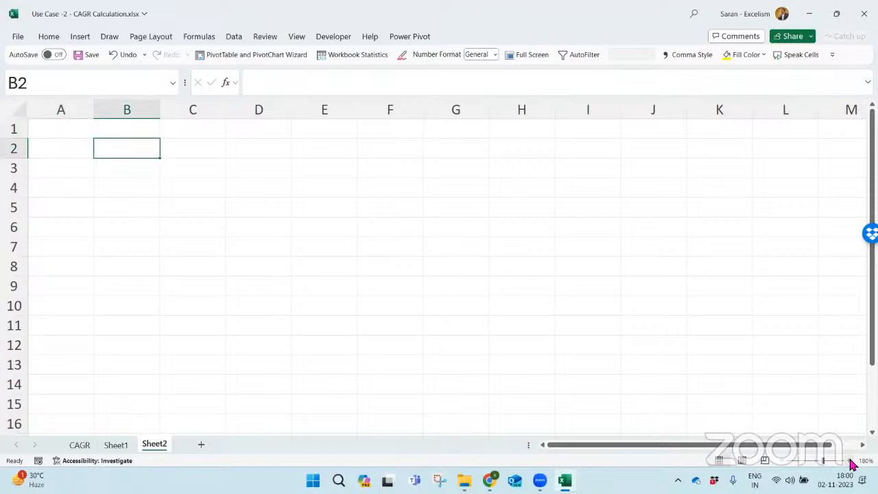
{"action": "type", "text": "Jan"}
{"action": "key", "text": "Return"}
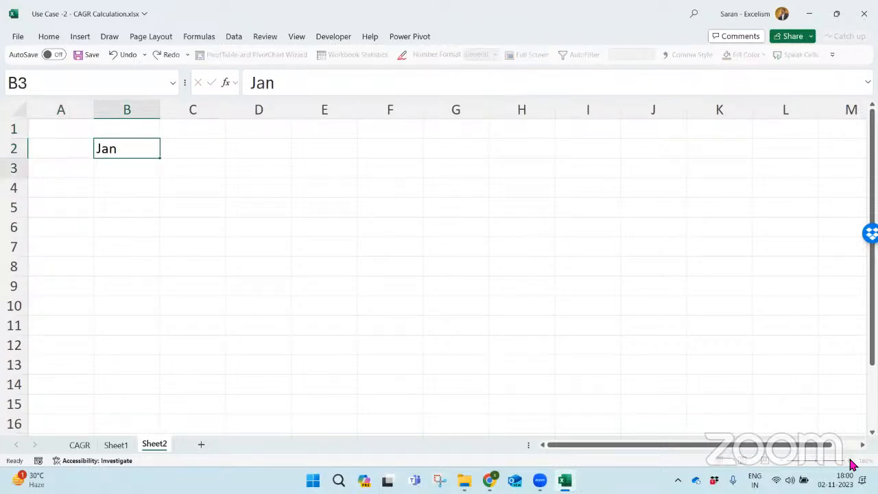
{"action": "left_click_drag", "start_coordinate": [113, 150], "coordinate": [129, 368]}
- Enter the header Sales in C1 above the monthly values column
{"action": "left_click", "coordinate": [190, 166]}
{"action": "key", "text": "Up"}
{"action": "key", "text": "Up"}
{"action": "type", "text": "Sales"}
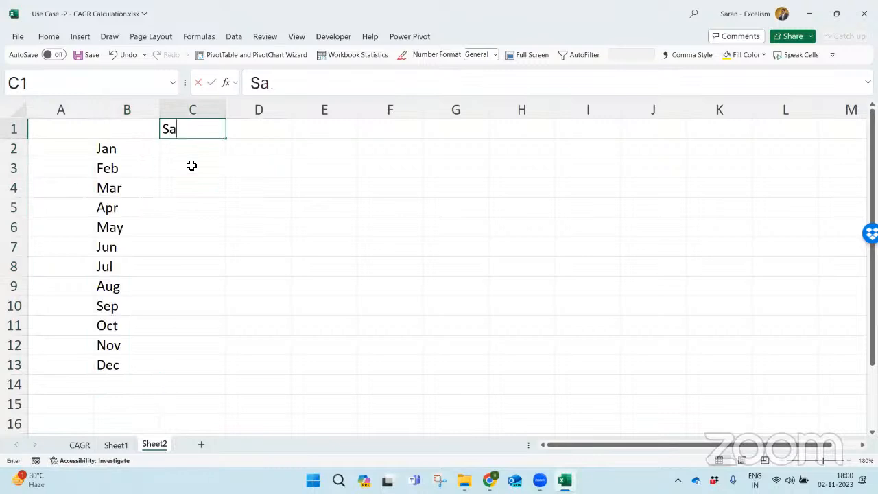
{"action": "key", "text": "Return"}
- Fill C2:C13 with random sales figures using =RANDBETWEEN(100,1000)
{"action": "key", "text": "shift+Down"}
{"action": "key", "text": "shift+Down"}
{"action": "key", "text": "shift+Down"}
{"action": "key", "text": "shift+Down"}
{"action": "key", "text": "shift+Down"}
{"action": "key", "text": "shift+Down"}
{"action": "key", "text": "shift+Down"}
{"action": "key", "text": "shift+Down"}
{"action": "key", "text": "shift+Down"}
{"action": "key", "text": "shift+Down"}
{"action": "key", "text": "shift+Down"}
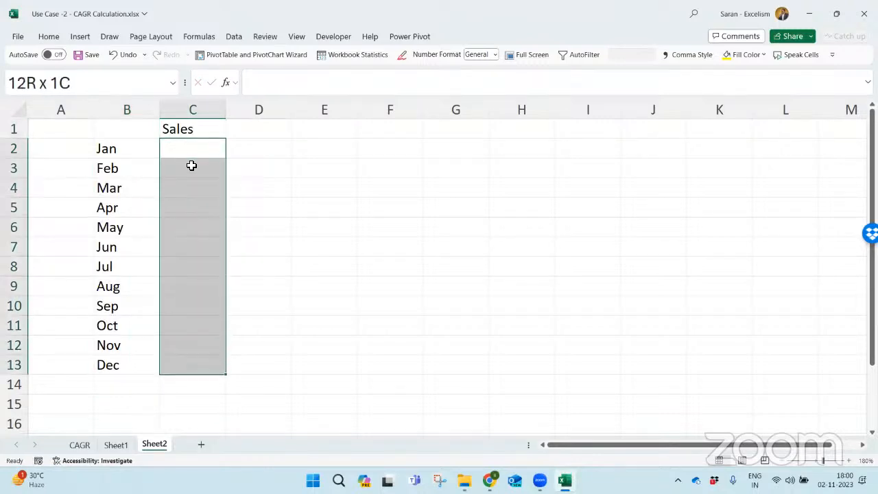
{"action": "type", "text": "=RANDBETWEEN("}
{"action": "key", "text": "Down"}
{"action": "key", "text": "Down"}
{"action": "key", "text": "Down"}
{"action": "key", "text": "Tab"}
{"action": "type", "text": "100,1000)"}
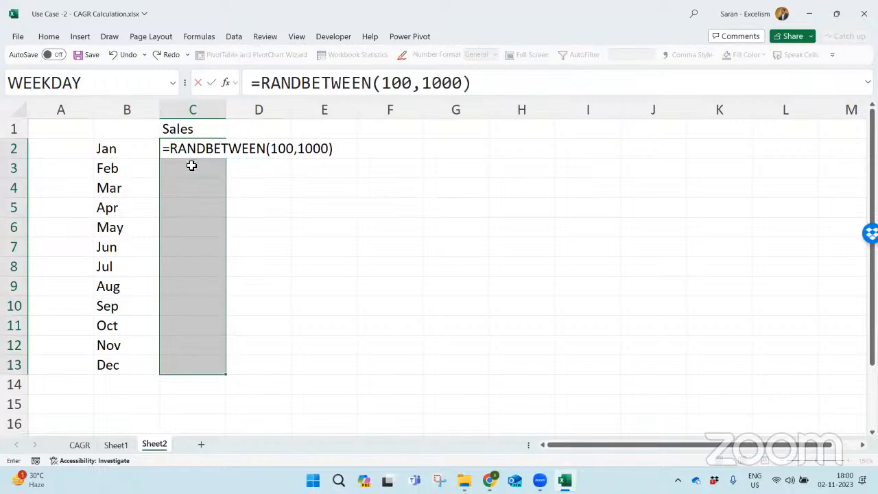
{"action": "key", "text": "ctrl+Return"}
- Replace the random formulas in C2:C13 with their static values
{"action": "key", "text": "ctrl+c"}
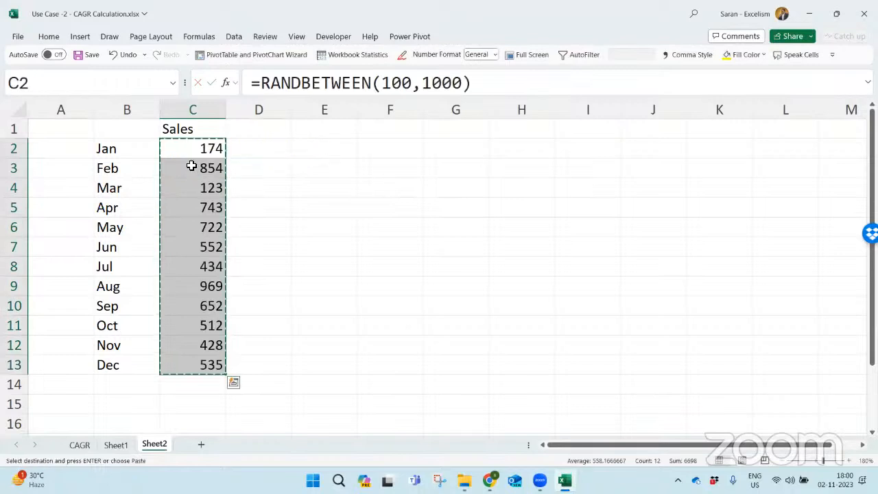
{"action": "key", "text": "ctrl+alt+v"}
{"action": "key", "text": "v"}
{"action": "key", "text": "Return"}
{"action": "key", "text": "Escape"}
- Enter the label 3 Months Avg in E1 and autofit the width of column E
{"action": "key", "text": "Right"}
{"action": "key", "text": "Right"}
{"action": "key", "text": "Up"}
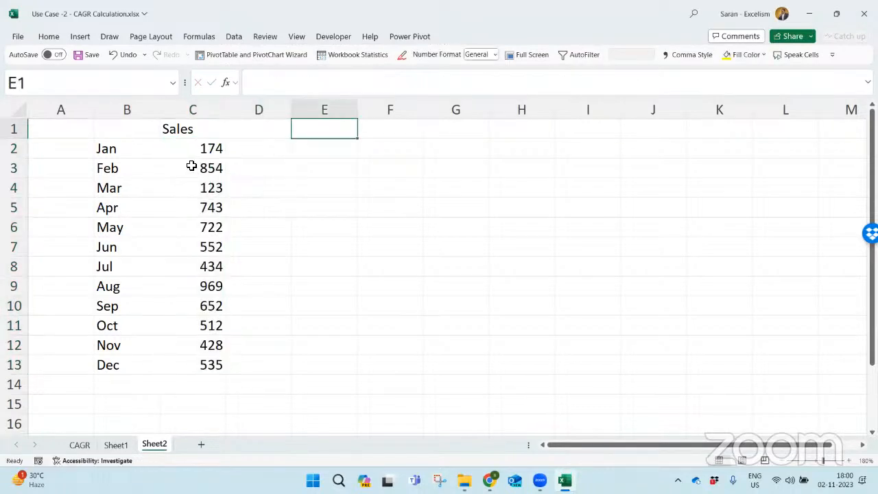
{"action": "type", "text": "3 Months Avg"}
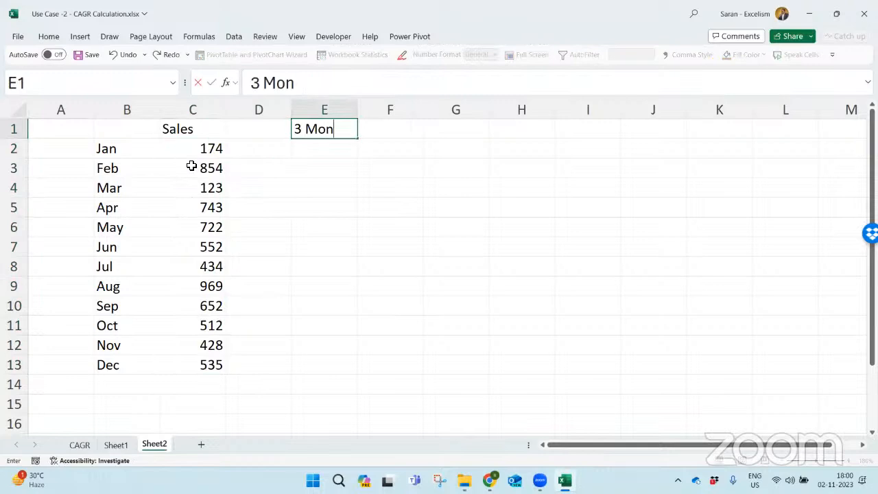
{"action": "key", "text": "Return"}
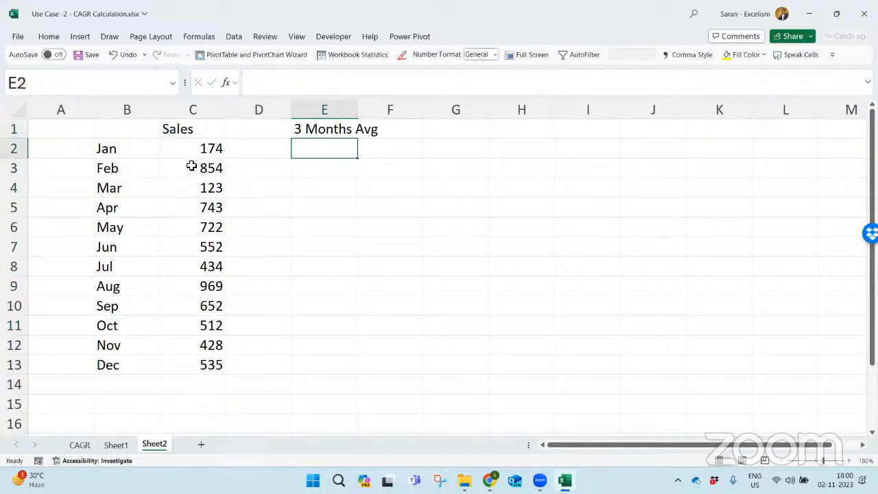
{"action": "key", "text": "Up"}
{"action": "key", "text": "alt+h"}
{"action": "key", "text": "o"}
{"action": "key", "text": "i"}
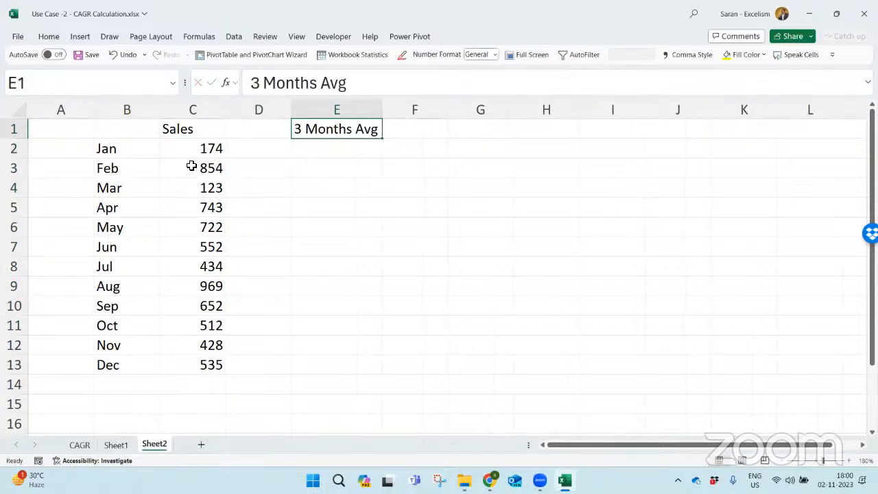
- Enter the label Base Month in E2
{"action": "key", "text": "Right"}
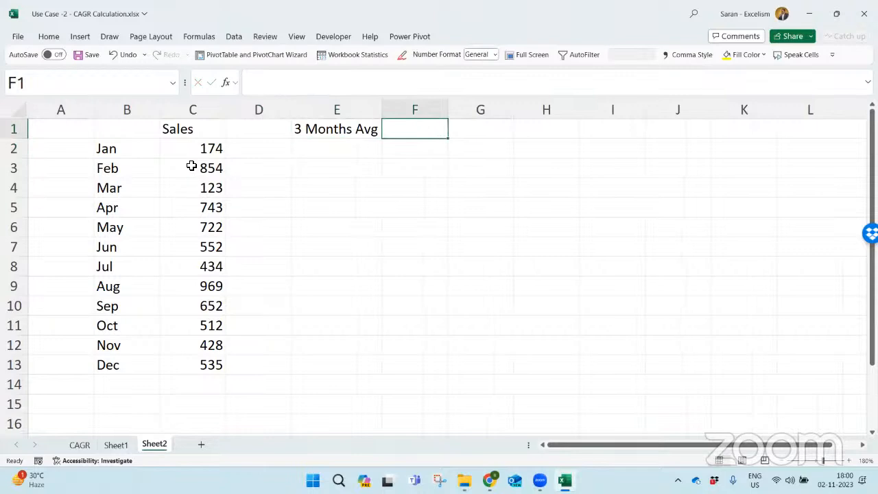
{"action": "key", "text": "Down"}
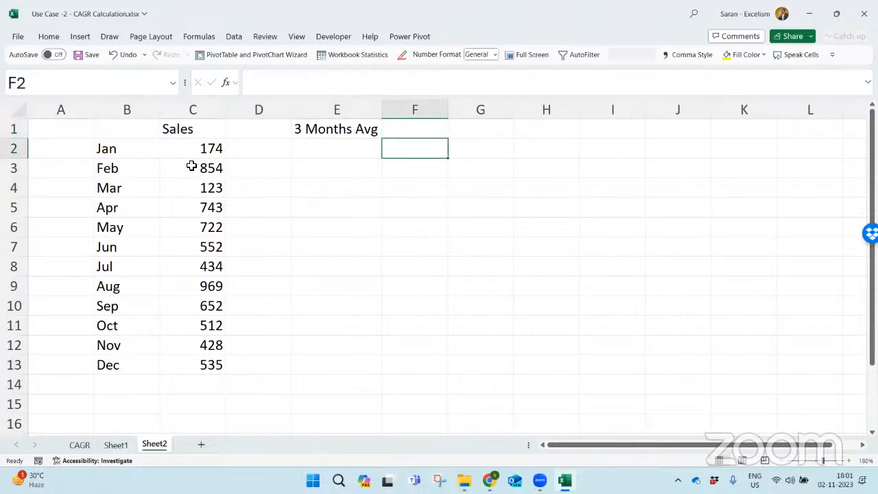
{"action": "key", "text": "Left"}
{"action": "type", "text": "Base Month"}
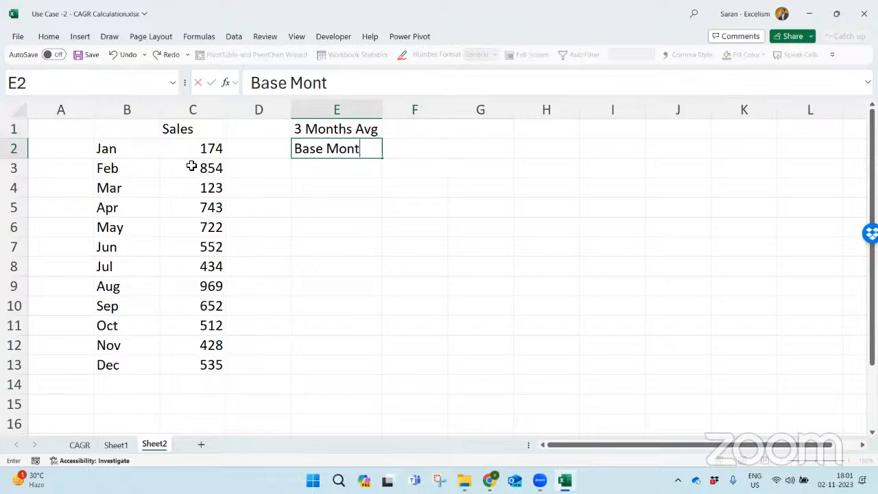
- Add a list data validation to F2 with the months in B2:B13 as the source
{"action": "key", "text": "Right"}
{"action": "key", "text": "alt+a"}
{"action": "key", "text": "v"}
{"action": "key", "text": "v"}
{"action": "key", "text": "alt+Down"}
{"action": "key", "text": "Down"}
{"action": "key", "text": "Down"}
{"action": "key", "text": "Down"}
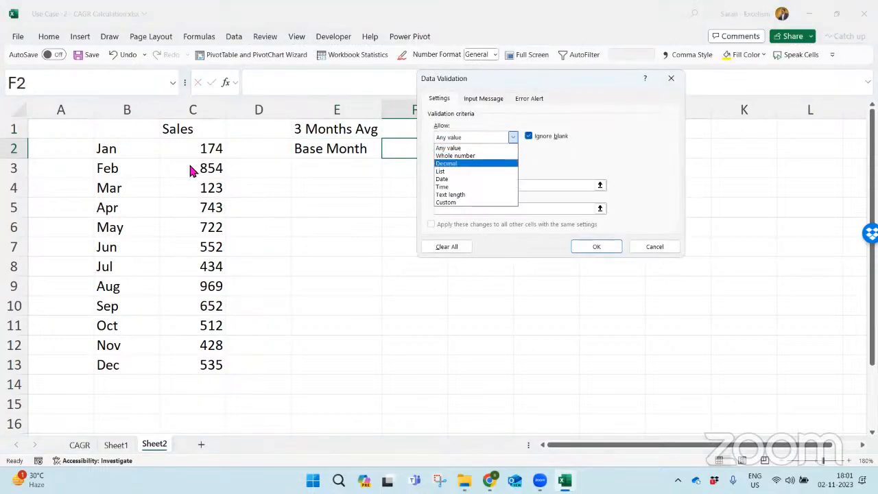
{"action": "key", "text": "Tab"}
{"action": "key", "text": "Tab"}
{"action": "key", "text": "Tab"}
{"action": "key", "text": "Left"}
{"action": "key", "text": "Left"}
{"action": "key", "text": "Left"}
{"action": "key", "text": "Left"}
{"action": "key", "text": "ctrl+shift+Down"}
{"action": "key", "text": "Return"}
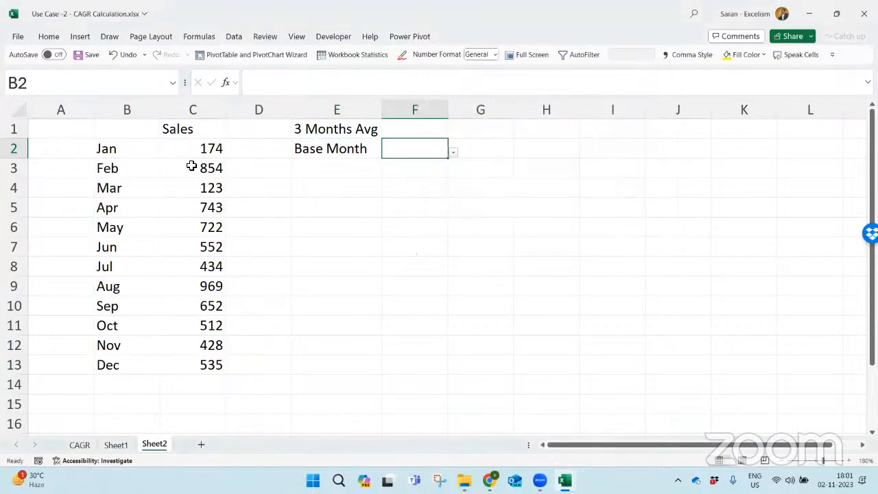
- Choose Feb as the base month in F2
{"action": "key", "text": "alt+Down"}
{"action": "key", "text": "Down"}
{"action": "key", "text": "Down"}
{"action": "key", "text": "Return"}
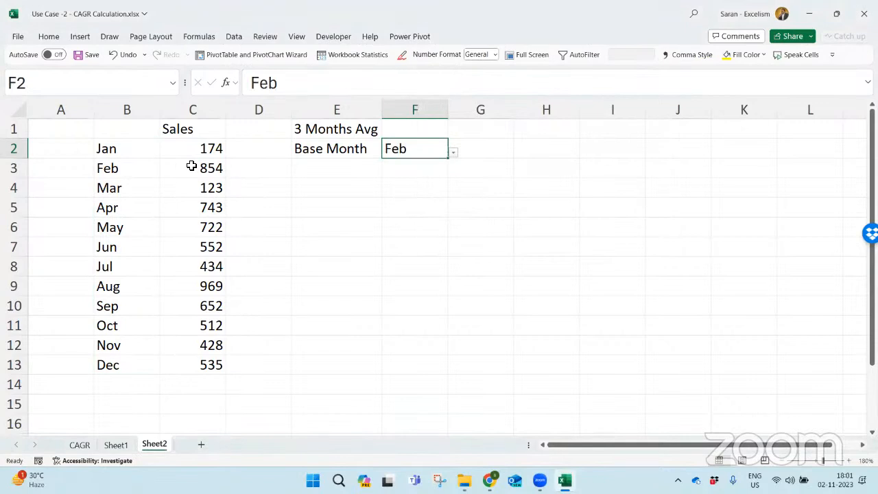
- Select the Feb to Apr sales in C3:C5 to show the three months being averaged
{"action": "key", "text": "Left"}
{"action": "key", "text": "Left"}
{"action": "key", "text": "Left"}
{"action": "key", "text": "Down"}
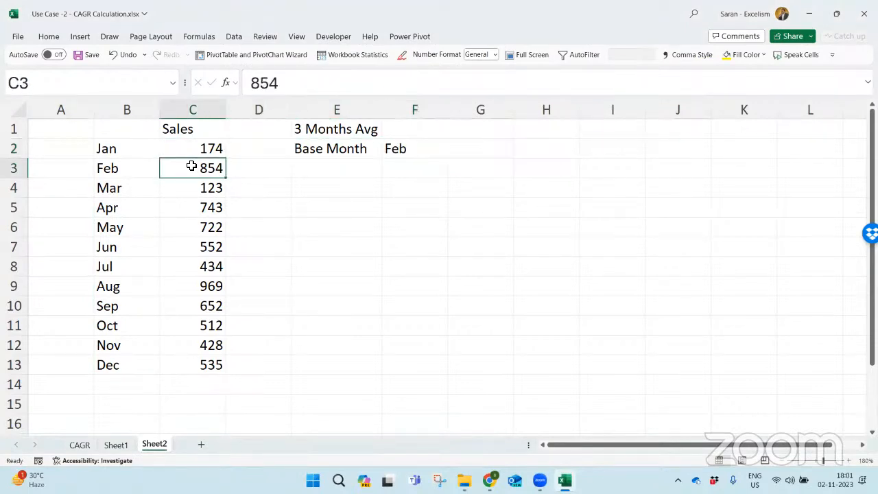
{"action": "key", "text": "shift+Down"}
{"action": "key", "text": "shift+Down"}
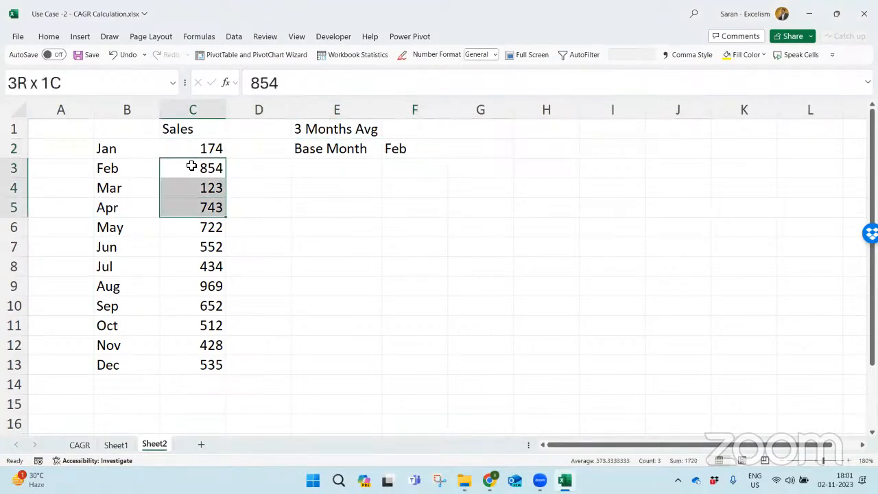
- Change the base month in F2 to Mar
{"action": "key", "text": "Right"}
{"action": "key", "text": "Right"}
{"action": "key", "text": "Right"}
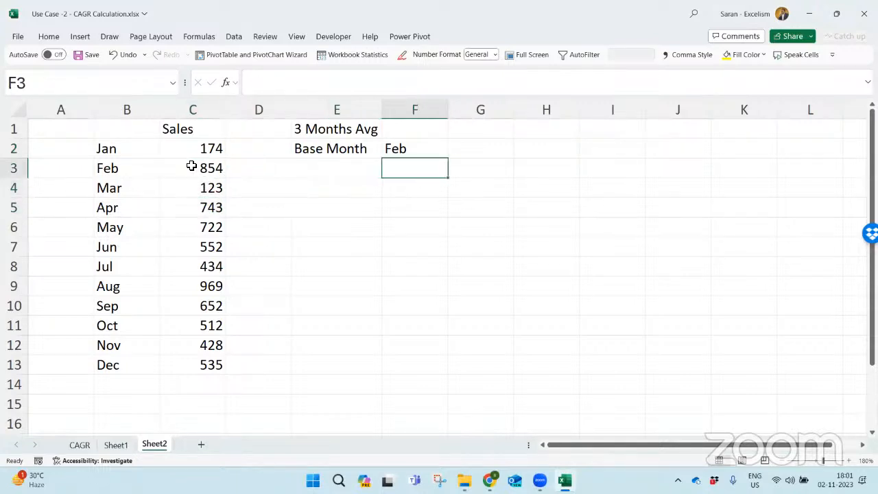
{"action": "key", "text": "Up"}
{"action": "key", "text": "alt+Down"}
{"action": "key", "text": "Down"}
{"action": "key", "text": "Return"}
- Select the sales from Mar back to Jan in C4:C2 to show a backward three-month range
{"action": "key", "text": "Down"}
{"action": "key", "text": "Down"}
{"action": "key", "text": "Down"}
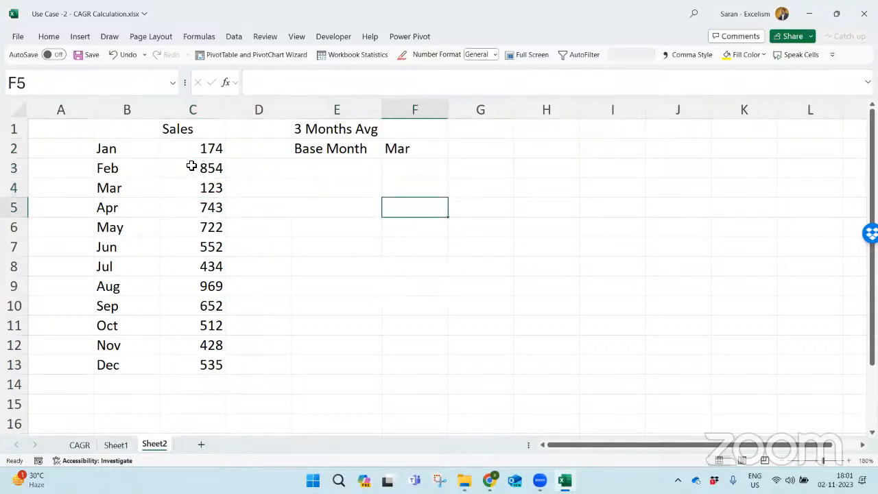
{"action": "key", "text": "Left"}
{"action": "key", "text": "Left"}
{"action": "key", "text": "Left"}
{"action": "key", "text": "Up"}
{"action": "key", "text": "shift+Up"}
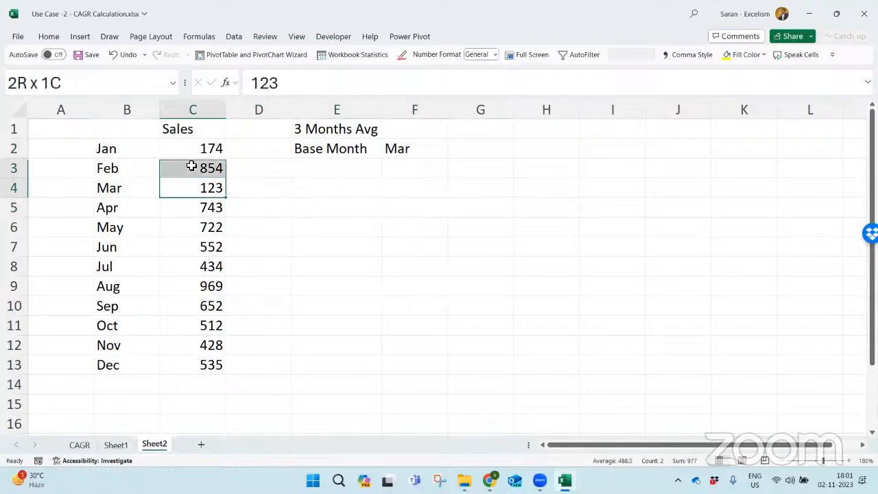
{"action": "key", "text": "shift+Up"}
- Set the base month in F2 to May
{"action": "key", "text": "Right"}
{"action": "key", "text": "Right"}
{"action": "key", "text": "Right"}
{"action": "key", "text": "Up"}
{"action": "key", "text": "Up"}
{"action": "key", "text": "alt+Down"}
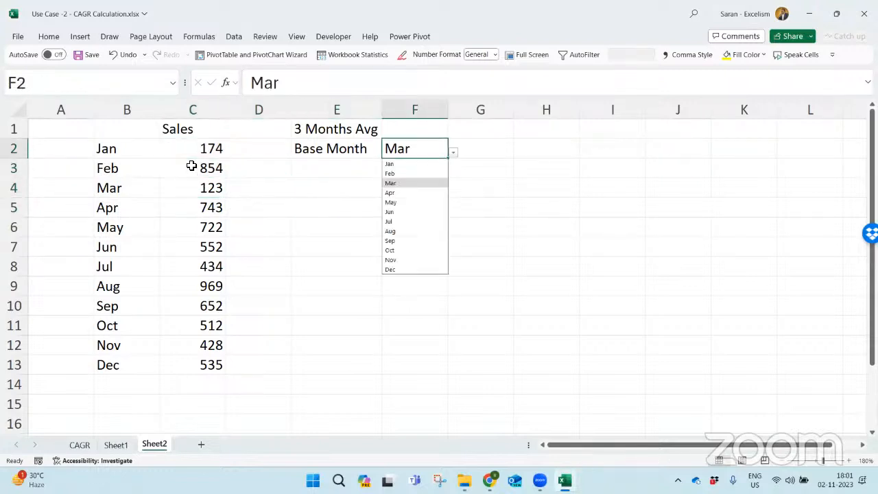
{"action": "key", "text": "Return"}
{"action": "key", "text": "Up"}
{"action": "key", "text": "alt+Down"}
{"action": "key", "text": "Down"}
{"action": "key", "text": "Down"}
{"action": "key", "text": "Return"}
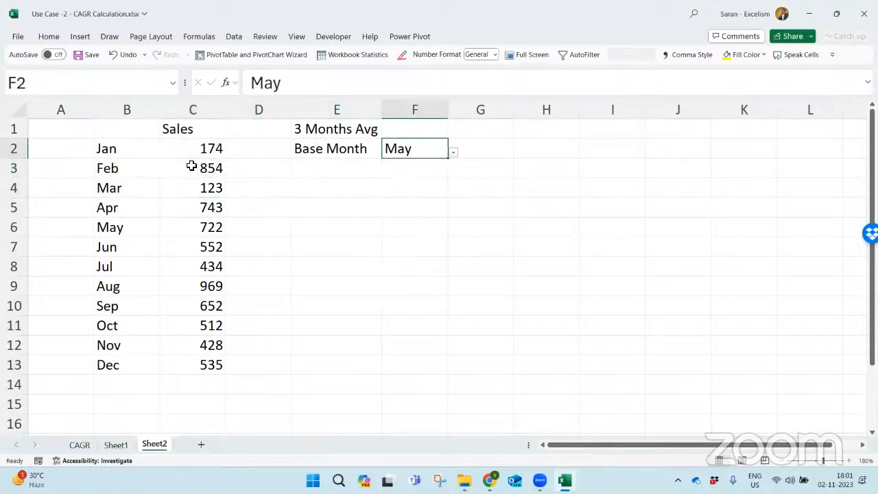
- Select the May to Jul sales in C6:C8 to show the three months forward from the base month
{"action": "key", "text": "Down"}
{"action": "key", "text": "Down"}
{"action": "key", "text": "Left"}
{"action": "key", "text": "Left"}
{"action": "key", "text": "Left"}
{"action": "key", "text": "Down"}
{"action": "key", "text": "Down"}
{"action": "key", "text": "shift+Down"}
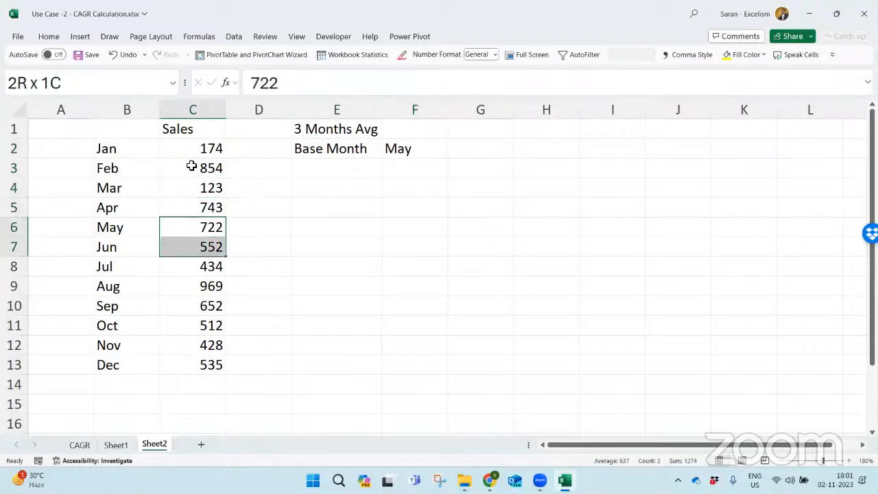
{"action": "key", "text": "shift+Down"}
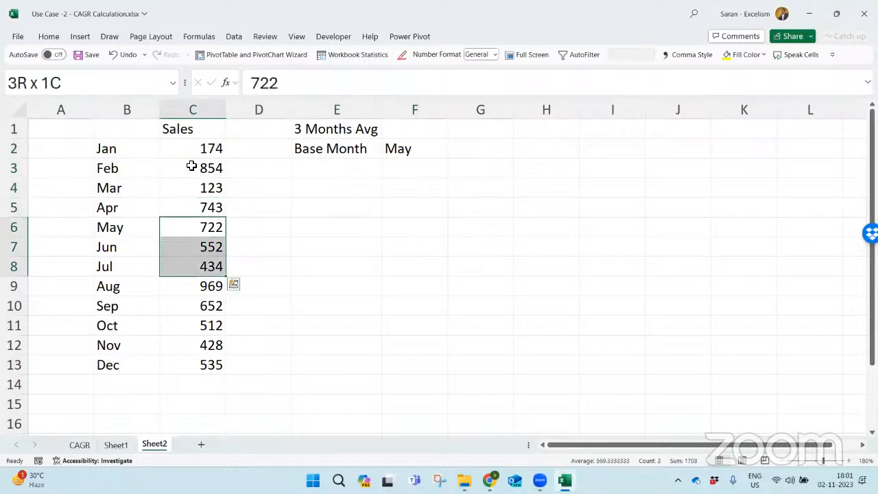
- Select the sales from May back to Mar in C6:C4, and reselect May to Jul in C6:C8 to contrast the directions
{"action": "key", "text": "shift+Up"}
{"action": "key", "text": "shift+Up"}
{"action": "key", "text": "shift+Up"}
{"action": "key", "text": "shift+Up"}
{"action": "key", "text": "Down"}
{"action": "key", "text": "Up"}
{"action": "key", "text": "shift+Down"}
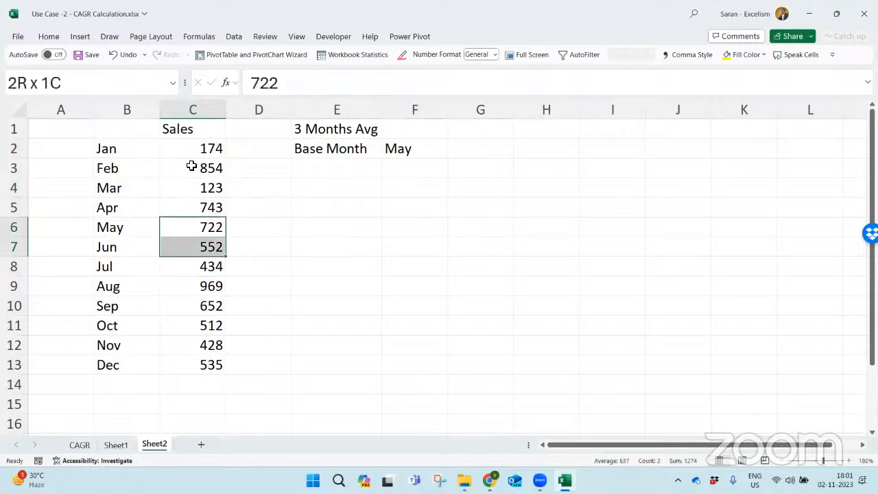
{"action": "key", "text": "shift+Down"}
- Start an OFFSET formula in G2 with the Jan sales cell C2 as its reference
{"action": "key", "text": "Right"}
{"action": "key", "text": "Right"}
{"action": "key", "text": "Up"}
{"action": "key", "text": "Up"}
{"action": "key", "text": "Up"}
{"action": "key", "text": "Up"}
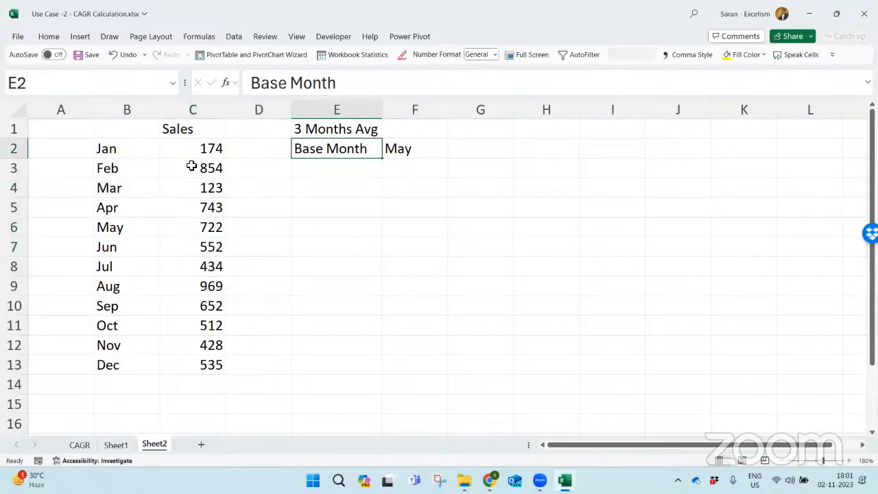
{"action": "key", "text": "Right"}
{"action": "key", "text": "Right"}
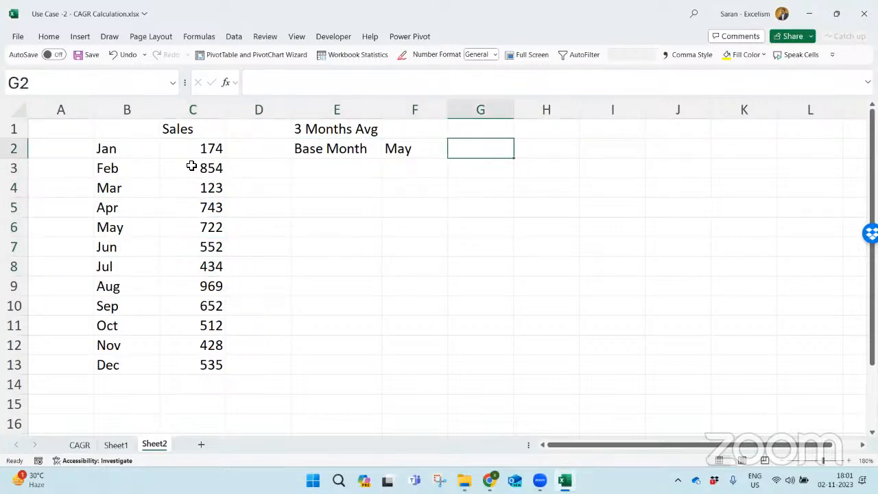
{"action": "type", "text": "="}
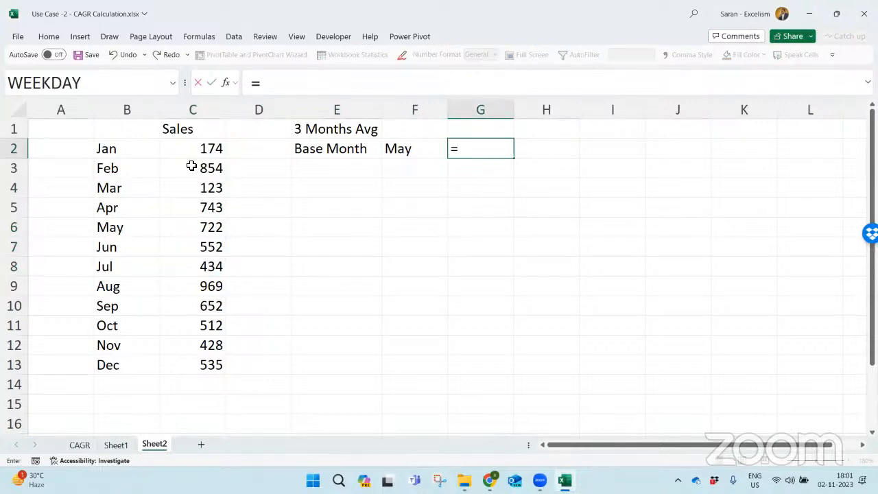
{"action": "type", "text": "off"}
{"action": "key", "text": "Tab"}
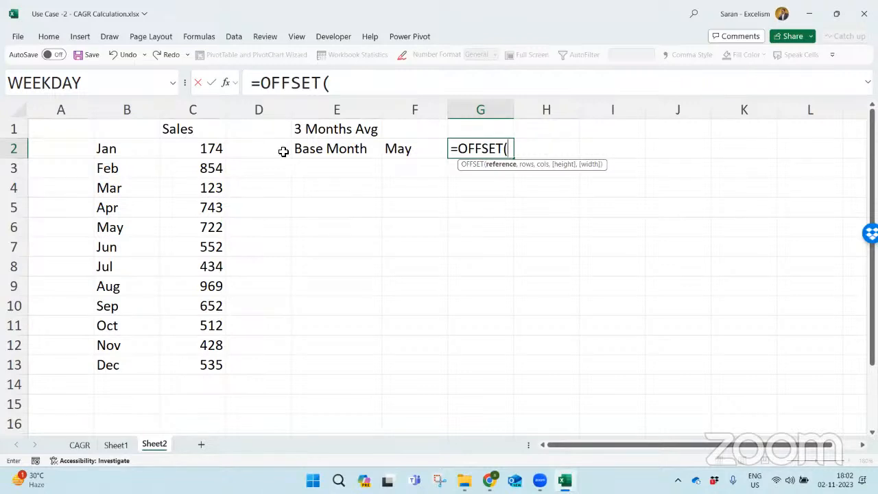
{"action": "left_click", "coordinate": [199, 149]}
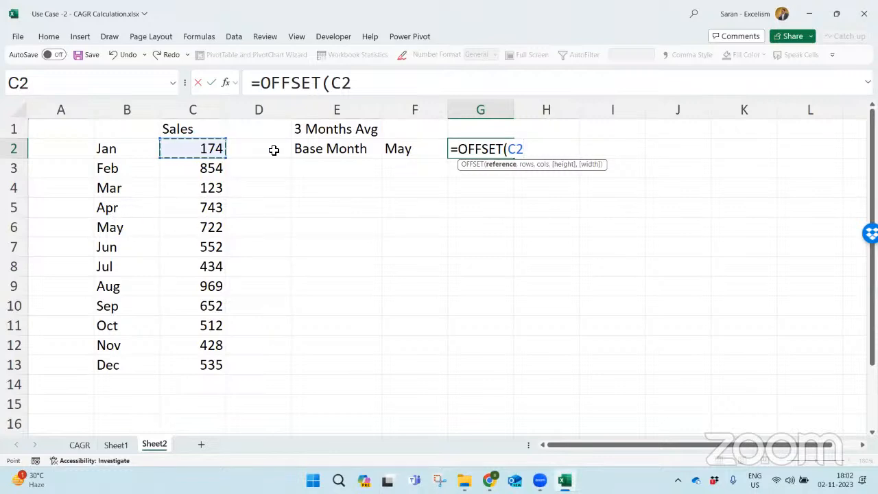
- Add MATCH(F2,$B$2:$B$13,0) as the rows argument of the OFFSET formula in G2
{"action": "type", "text": ",m"}
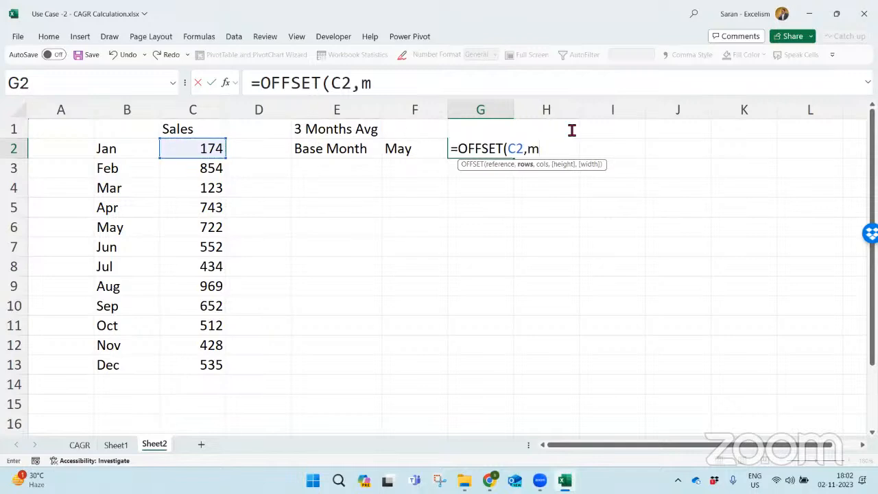
{"action": "type", "text": "a"}
{"action": "key", "text": "Tab"}
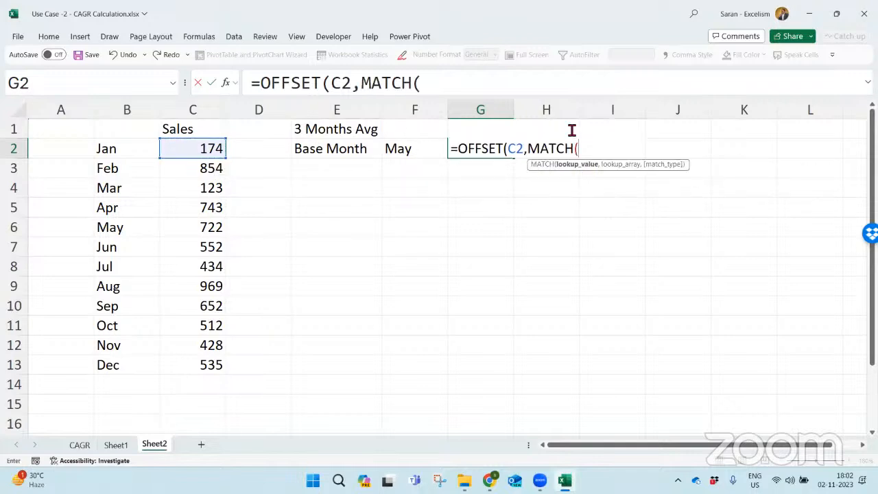
{"action": "left_click", "coordinate": [407, 149]}
{"action": "type", "text": ","}
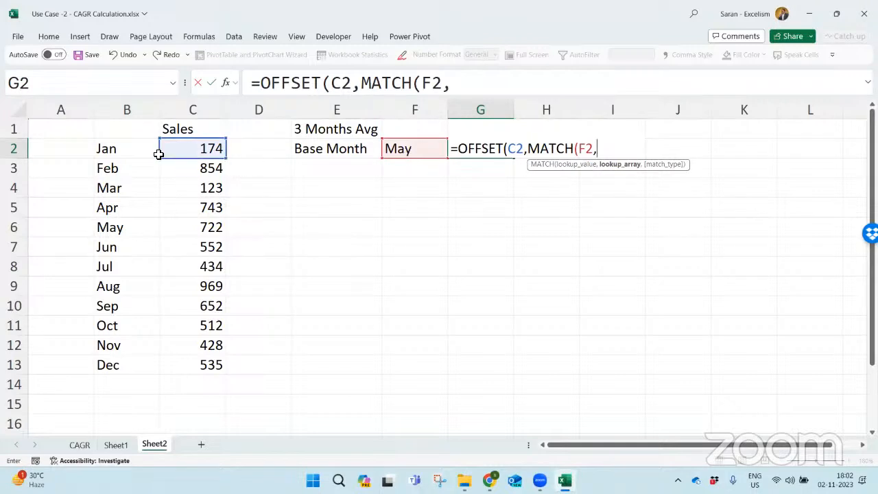
{"action": "left_click_drag", "start_coordinate": [118, 151], "coordinate": [103, 374]}
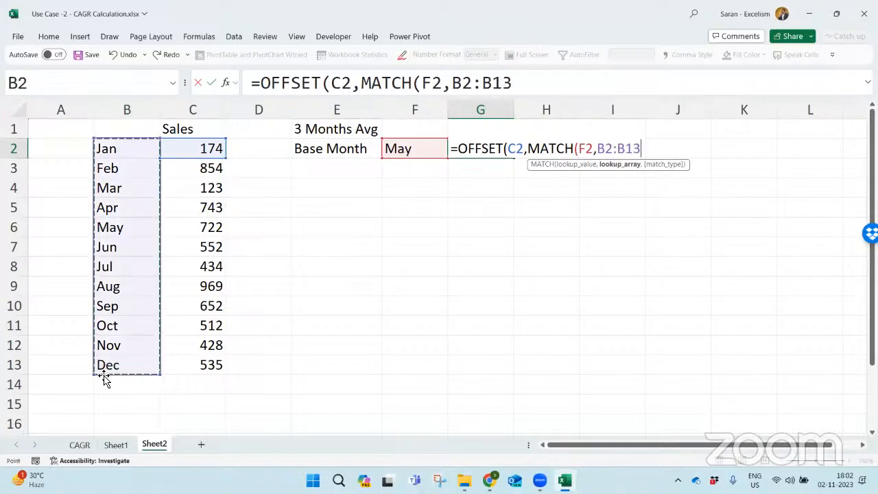
{"action": "key", "text": "F4"}
{"action": "type", "text": ",0)"}
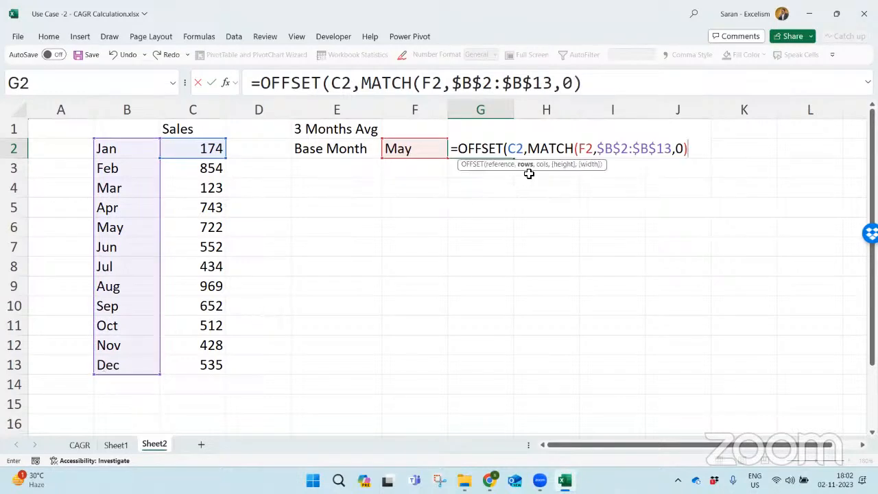
- Subtract 1 from the MATCH result, set the columns argument to 1, and enter the OFFSET formula in G2
{"action": "left_click_drag", "start_coordinate": [528, 148], "coordinate": [742, 122]}
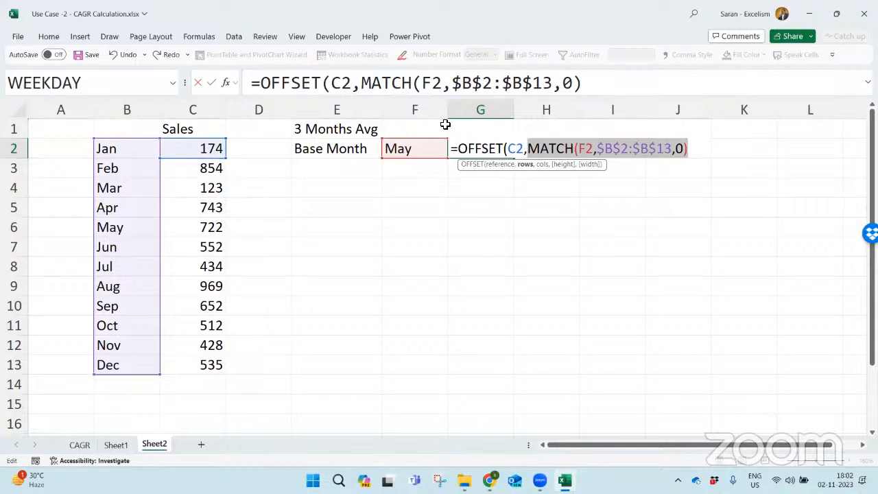
{"action": "left_click", "coordinate": [701, 154]}
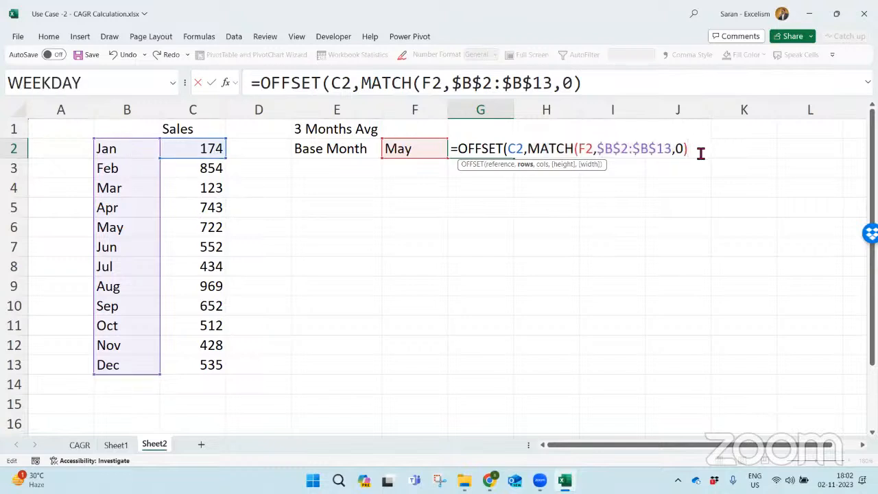
{"action": "type", "text": "-1,"}
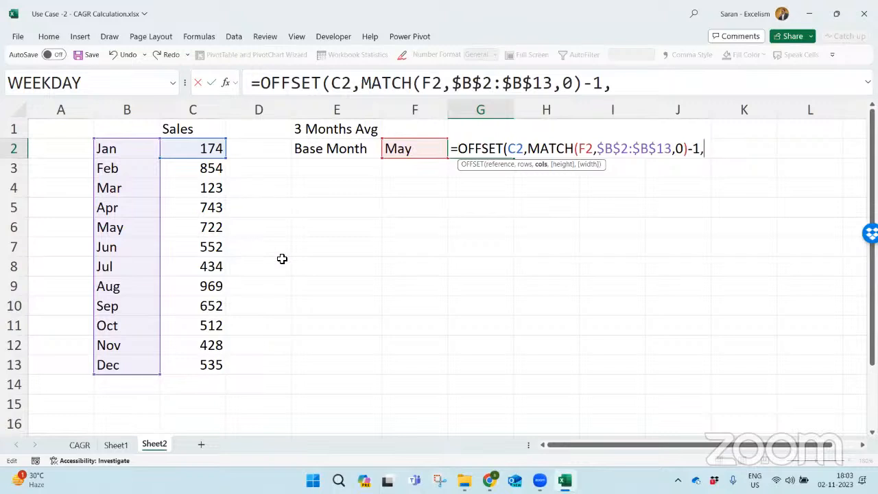
{"action": "type", "text": "1,"}
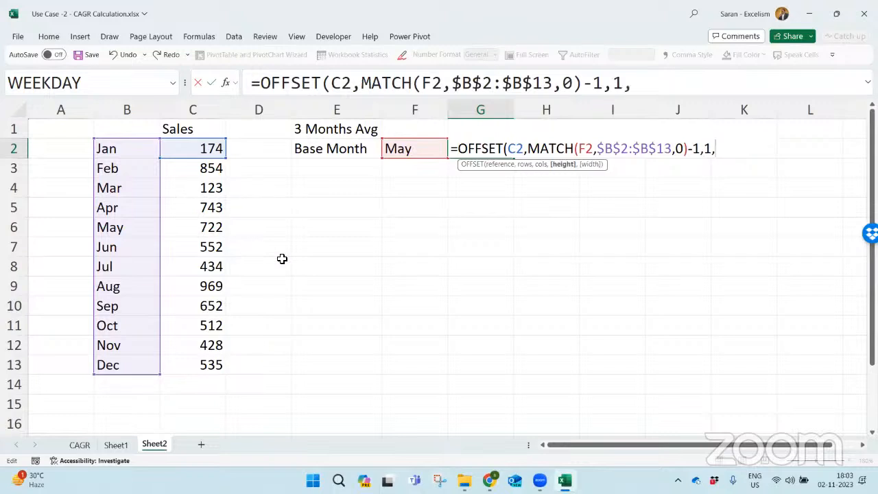
{"action": "key", "text": "BackSpace"}
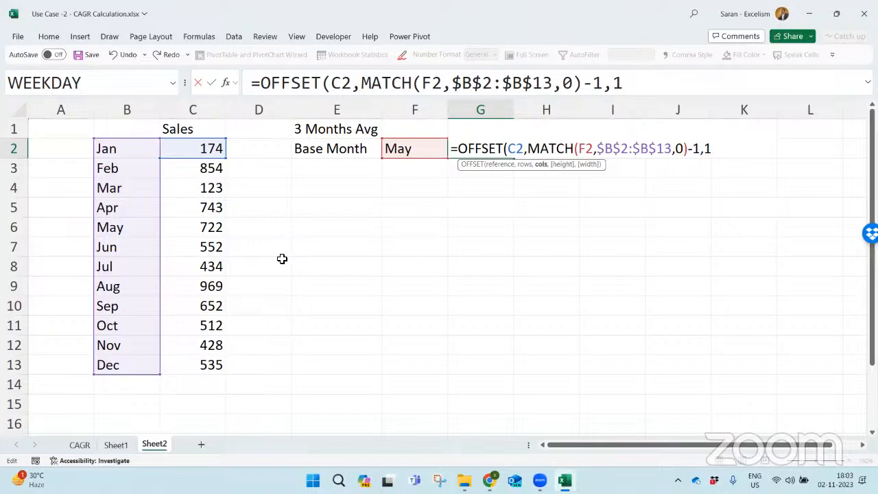
{"action": "type", "text": ")"}
{"action": "key", "text": "Return"}
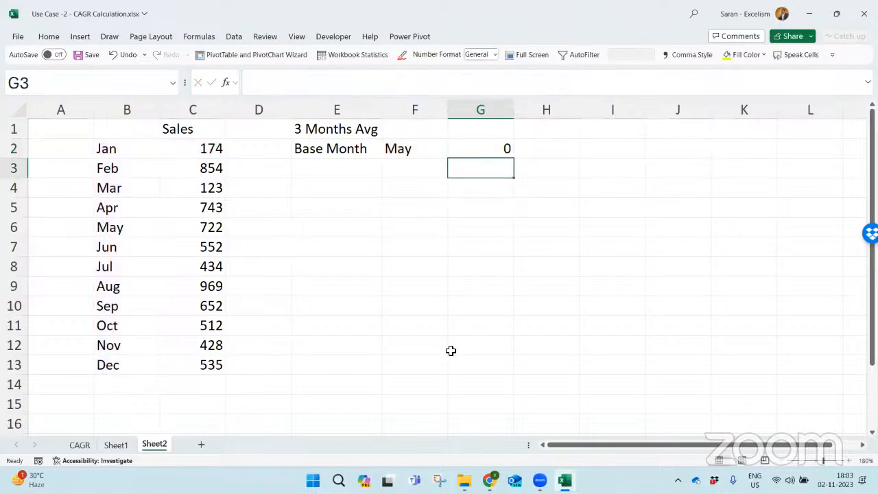
- Examine the C2 reference, the MATCH part and the MATCH-minus-1 rows argument within the G2 formula
{"action": "double_click", "coordinate": [496, 146]}
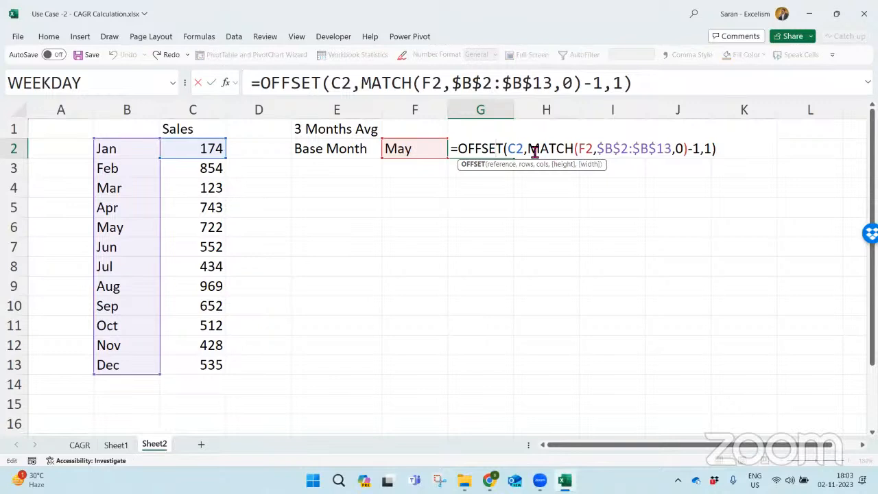
{"action": "left_click_drag", "start_coordinate": [527, 148], "coordinate": [588, 153]}
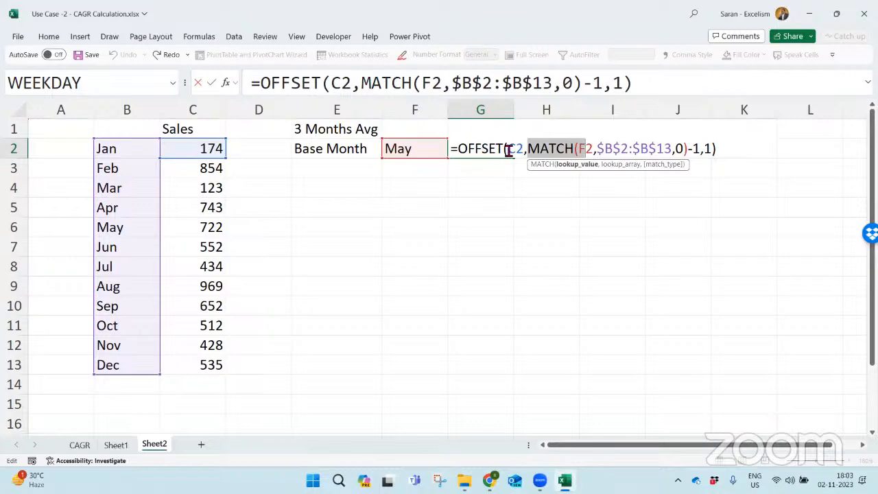
{"action": "left_click_drag", "start_coordinate": [507, 148], "coordinate": [523, 149]}
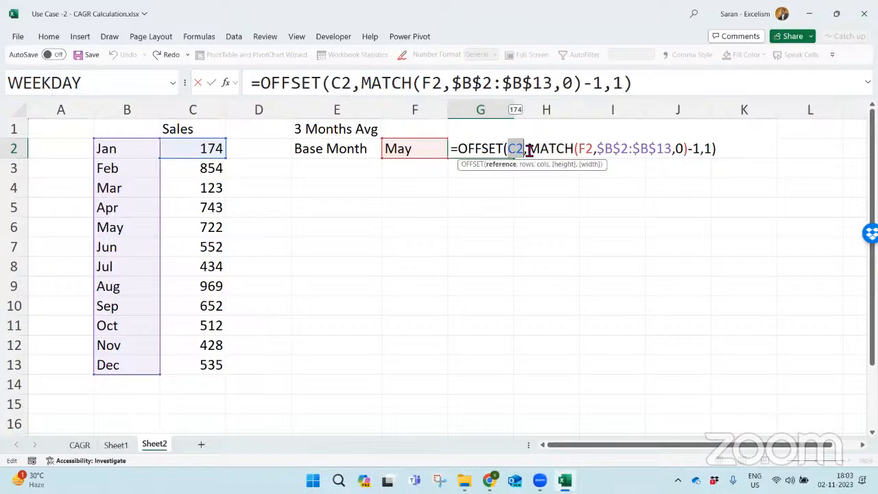
{"action": "double_click", "coordinate": [530, 149]}
{"action": "left_click_drag", "start_coordinate": [591, 152], "coordinate": [692, 152]}
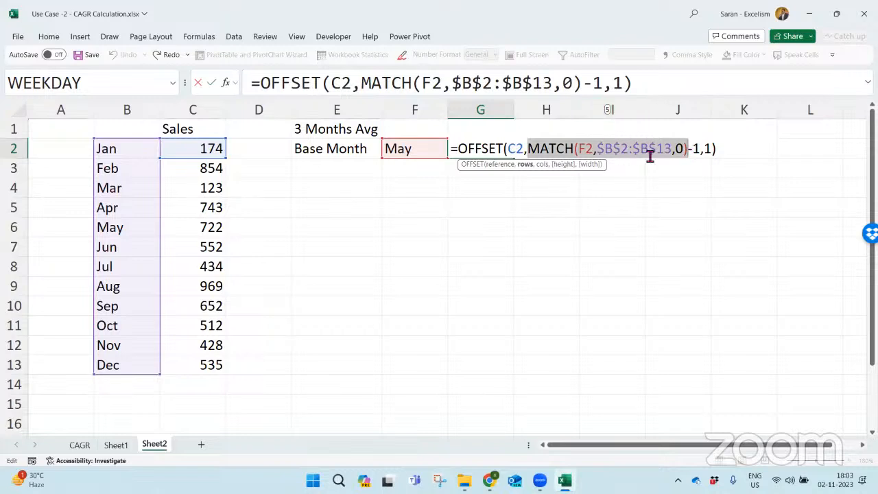
{"action": "left_click_drag", "start_coordinate": [533, 148], "coordinate": [703, 148]}
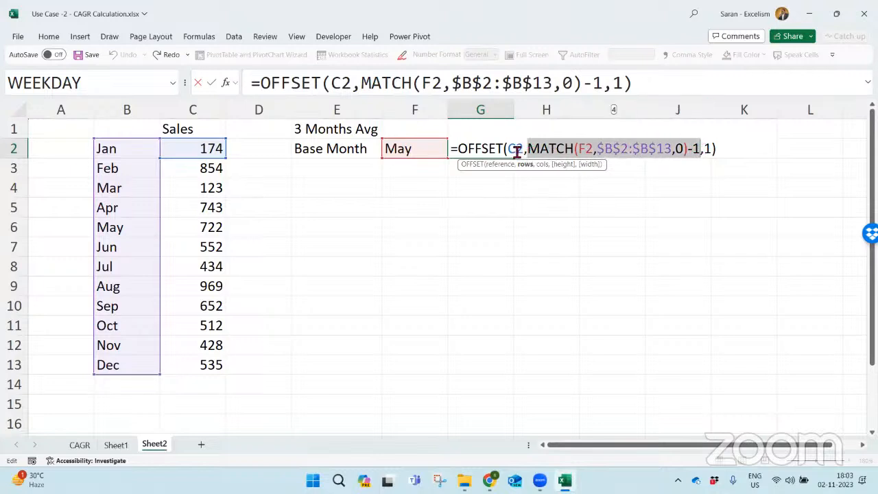
{"action": "key", "text": "Return"}
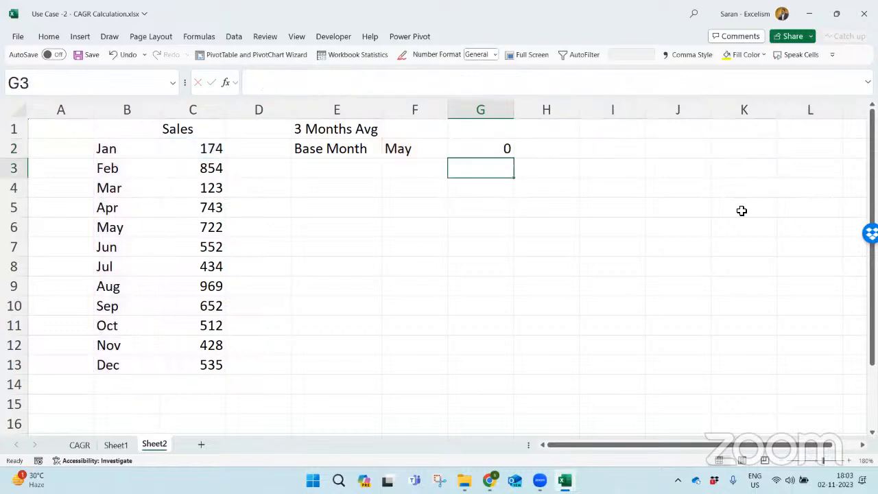
- Change the OFFSET columns argument in G2 to 0 and compare the result with the May sales in C6
{"action": "key", "text": "Up"}
{"action": "key", "text": "F2"}
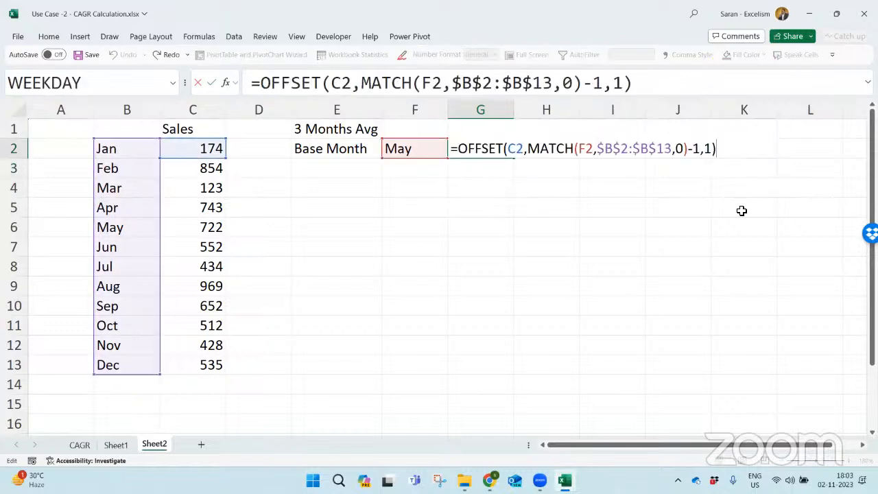
{"action": "key", "text": "Left"}
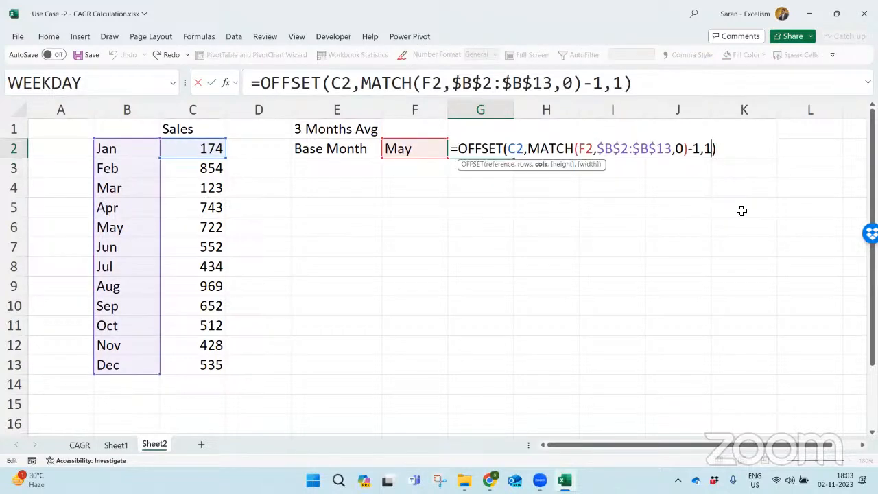
{"action": "key", "text": "shift+Left"}
{"action": "type", "text": "0"}
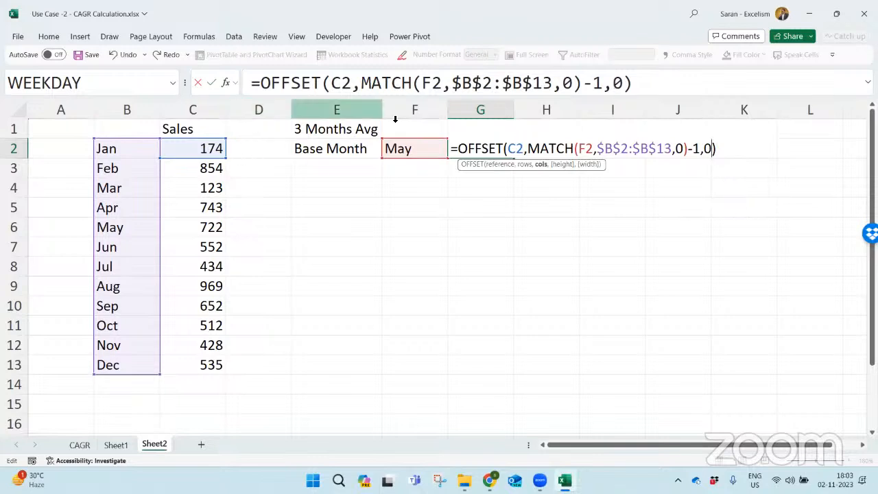
{"action": "key", "text": "Return"}
{"action": "key", "text": "Up"}
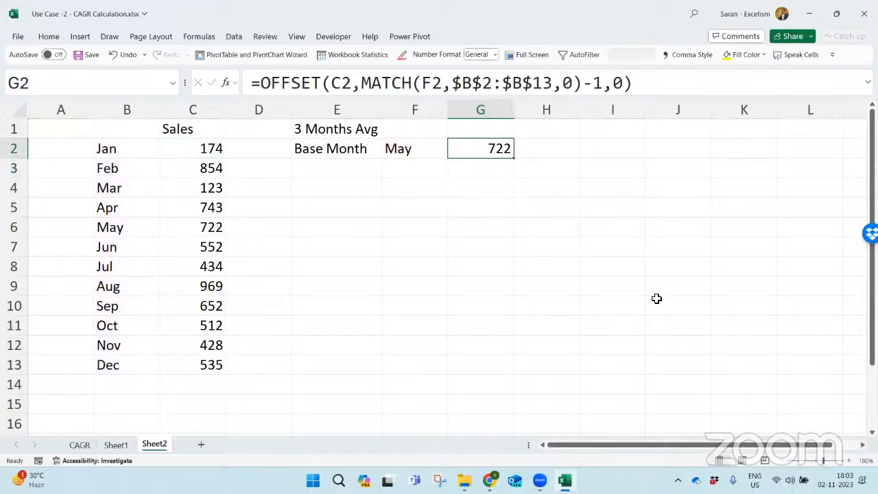
{"action": "left_click", "coordinate": [206, 227]}
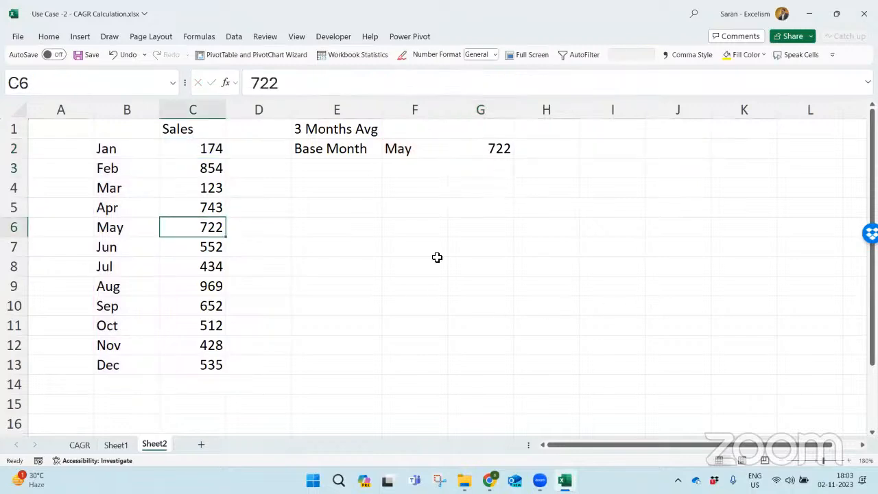
- Change the base month in F2 to Jun, Jul and finally Aug to test the formula in G2
{"action": "key", "text": "Right"}
{"action": "key", "text": "Right"}
{"action": "key", "text": "Right"}
{"action": "key", "text": "ctrl+Up"}
{"action": "key", "text": "alt+Down"}
{"action": "key", "text": "Down"}
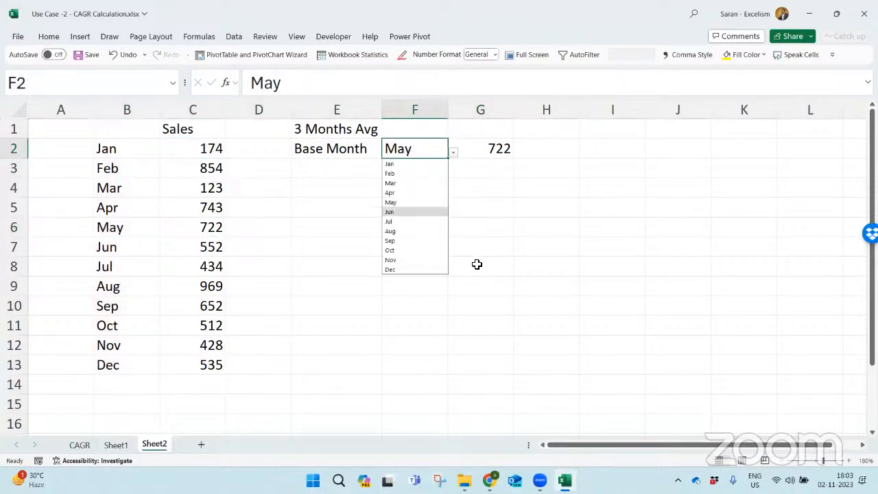
{"action": "key", "text": "Return"}
{"action": "key", "text": "alt+Down"}
{"action": "key", "text": "Down"}
{"action": "key", "text": "Return"}
{"action": "key", "text": "alt+Down"}
{"action": "key", "text": "Down"}
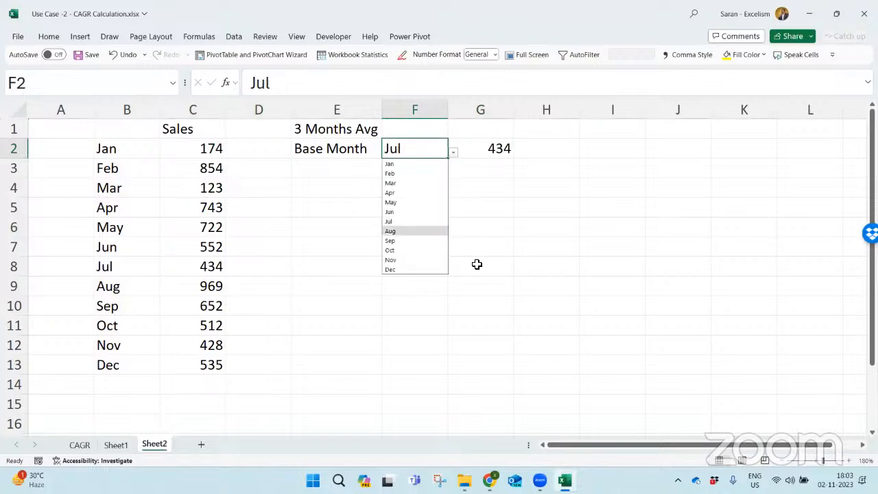
{"action": "key", "text": "Return"}
- Add height 3 and width 1 to the OFFSET formula in G2 and compare the result with the sales in C9:C11
{"action": "double_click", "coordinate": [494, 145]}
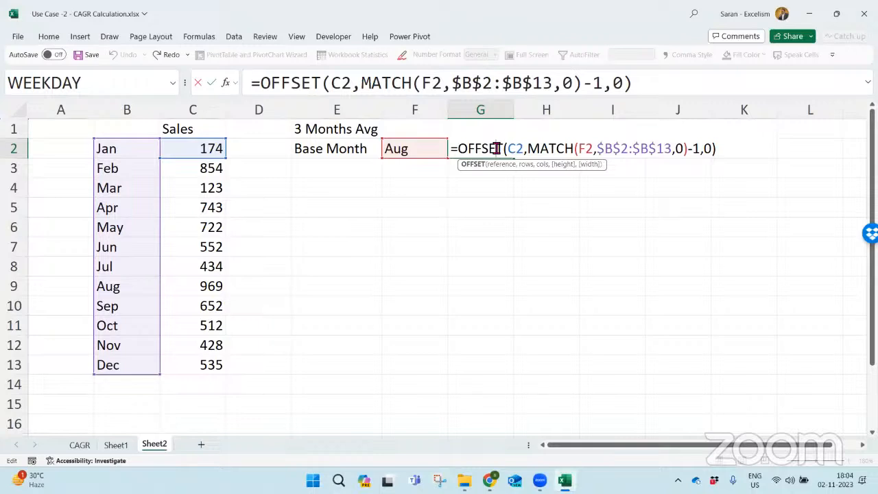
{"action": "left_click_drag", "start_coordinate": [456, 148], "coordinate": [803, 149]}
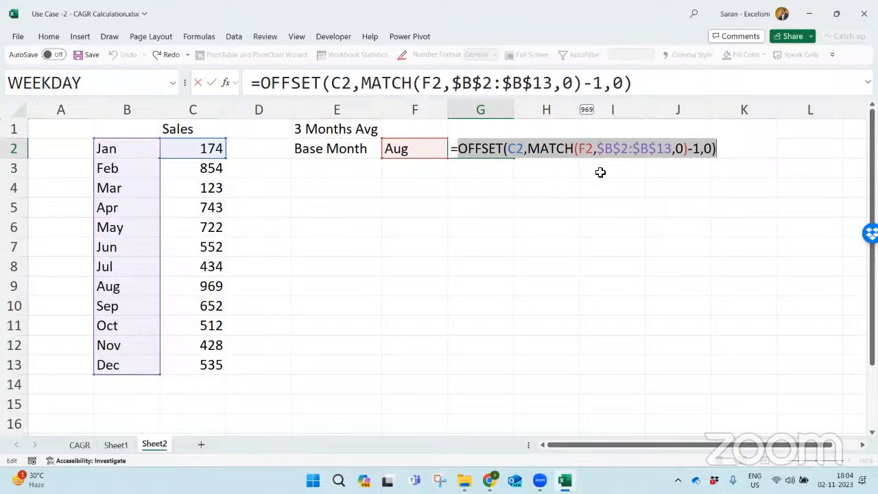
{"action": "left_click", "coordinate": [716, 149]}
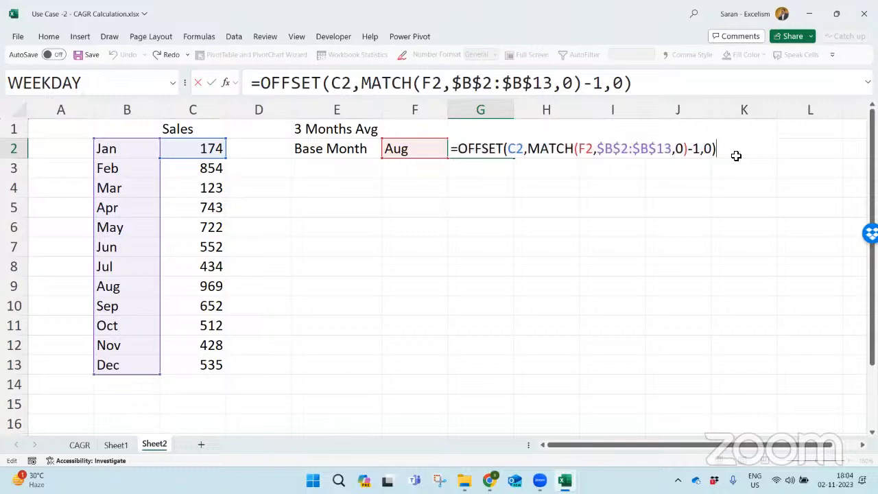
{"action": "key", "text": "Left"}
{"action": "type", "text": ",3,"}
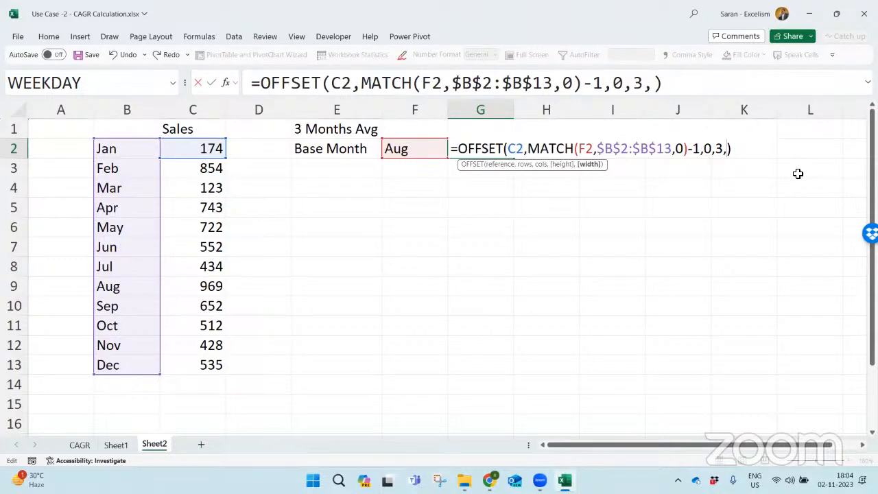
{"action": "type", "text": "1"}
{"action": "key", "text": "Return"}
{"action": "key", "text": "Up"}
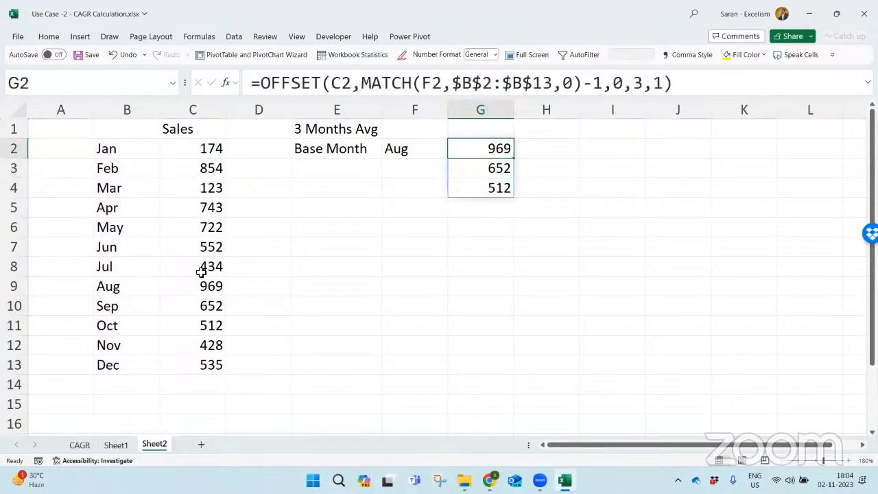
{"action": "left_click_drag", "start_coordinate": [202, 286], "coordinate": [205, 328]}
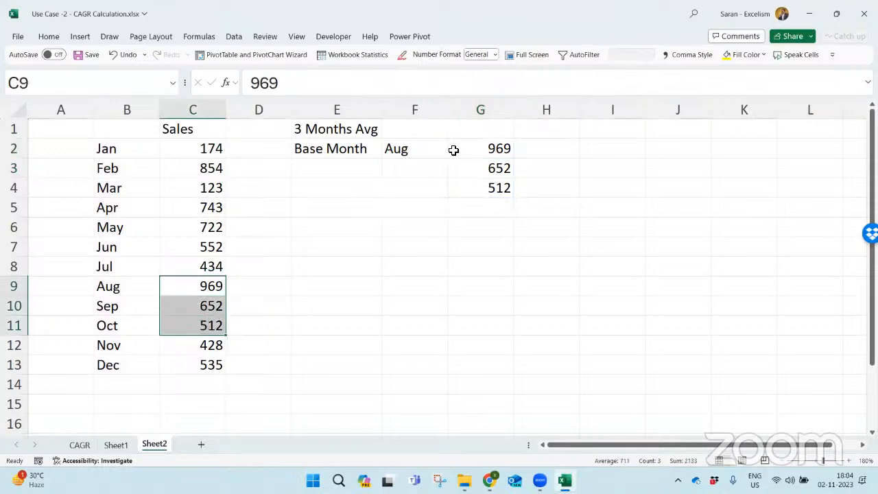
- Change the base month in F2 to May to test the three-row OFFSET formula
{"action": "left_click", "coordinate": [500, 152]}
{"action": "key", "text": "Left"}
{"action": "key", "text": "alt+Down"}
{"action": "key", "text": "Up"}
{"action": "key", "text": "Up"}
{"action": "key", "text": "Up"}
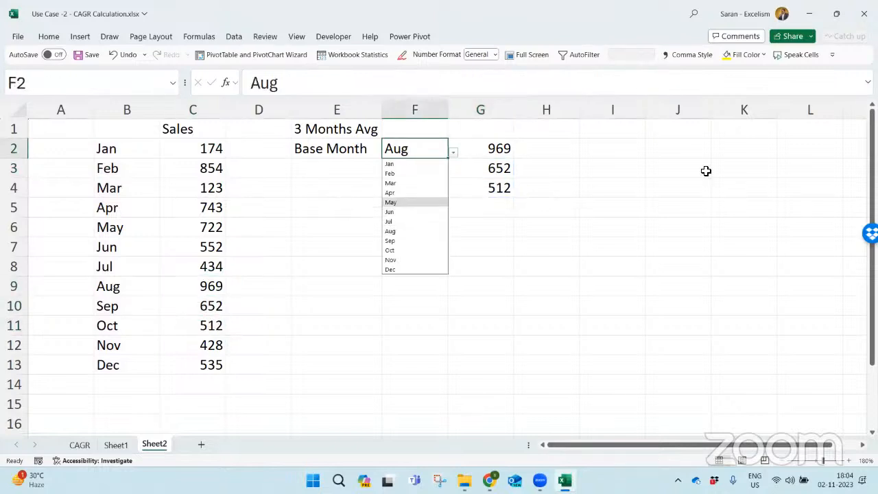
{"action": "key", "text": "Return"}
{"action": "key", "text": "Right"}
{"action": "key", "text": "Left"}
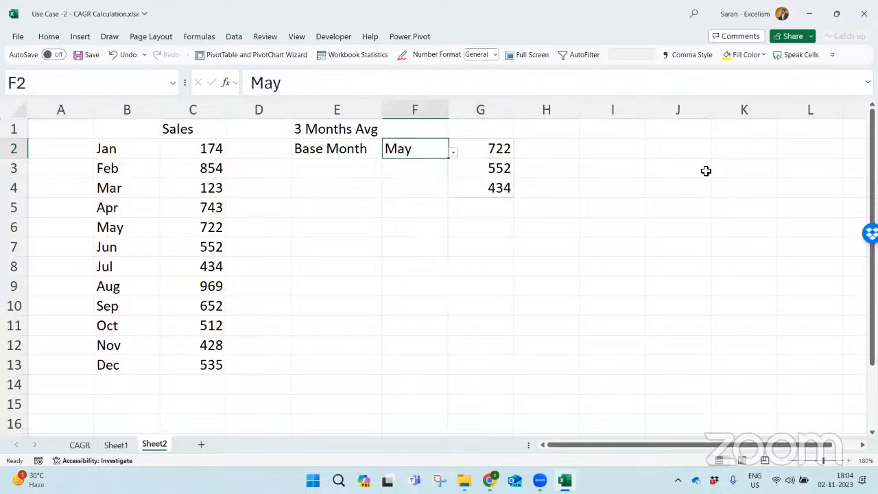
- Change the base month in F2 to Mar and then Apr to test the OFFSET formula again
{"action": "key", "text": "alt+Down"}
{"action": "key", "text": "Up"}
{"action": "key", "text": "Up"}
{"action": "key", "text": "Return"}
{"action": "key", "text": "Right"}
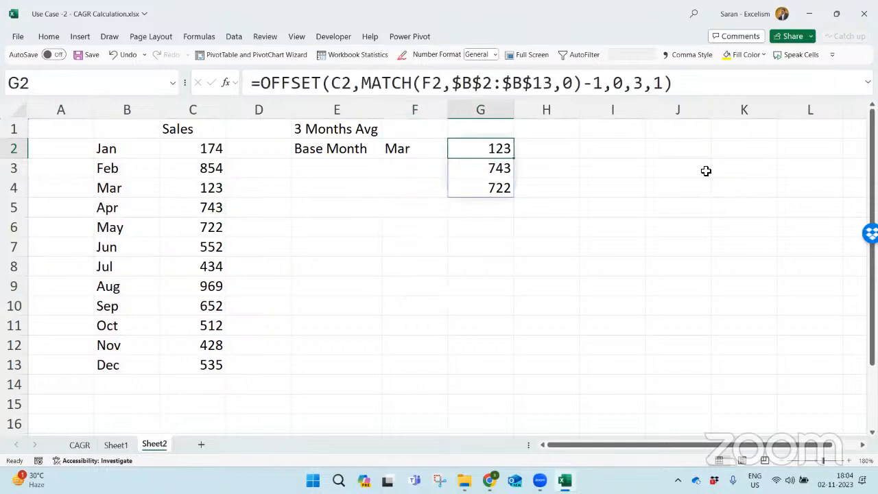
{"action": "key", "text": "Left"}
{"action": "key", "text": "alt+Down"}
{"action": "key", "text": "Down"}
{"action": "key", "text": "Return"}
{"action": "key", "text": "Right"}
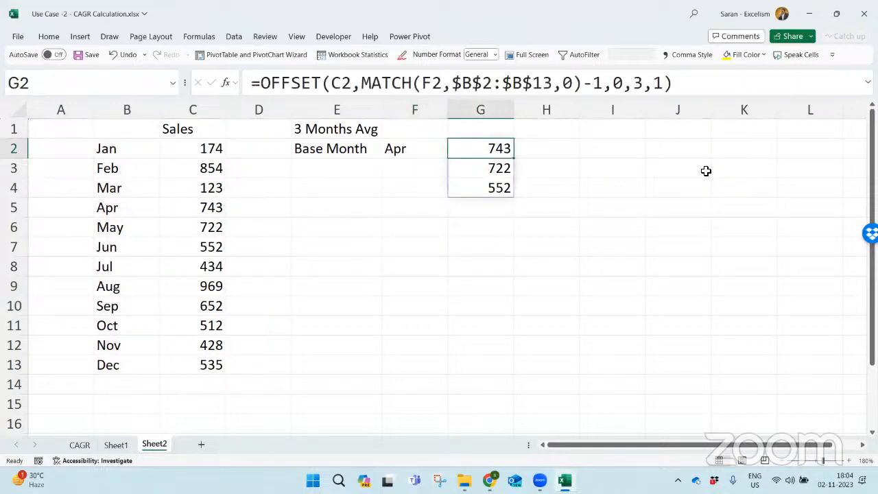
- Wrap the OFFSET formula in G2 in the AVERAGE function
{"action": "key", "text": "F2"}
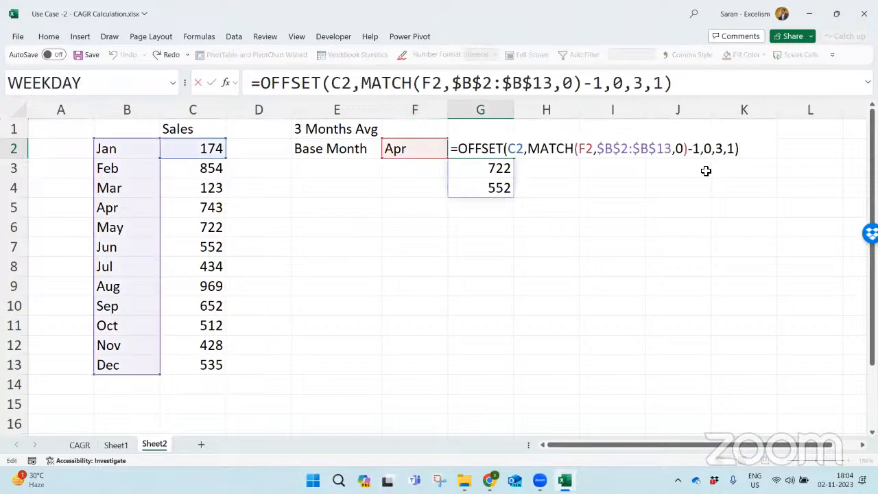
{"action": "type", "text": "ave"}
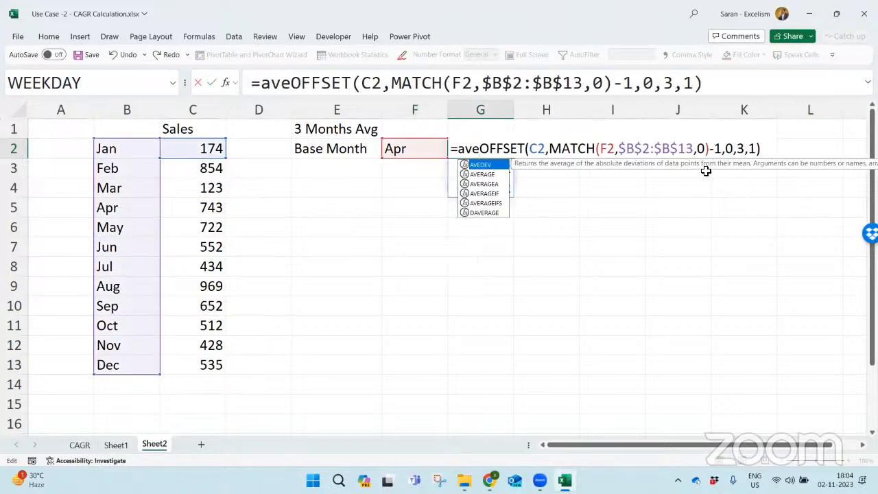
{"action": "key", "text": "Down"}
{"action": "key", "text": "Tab"}
{"action": "key", "text": "Right"}
{"action": "key", "text": "Right"}
{"action": "key", "text": "Right"}
{"action": "key", "text": "Right"}
{"action": "key", "text": "Right"}
{"action": "key", "text": "Right"}
{"action": "key", "text": "Right"}
{"action": "key", "text": "Right"}
{"action": "key", "text": "Right"}
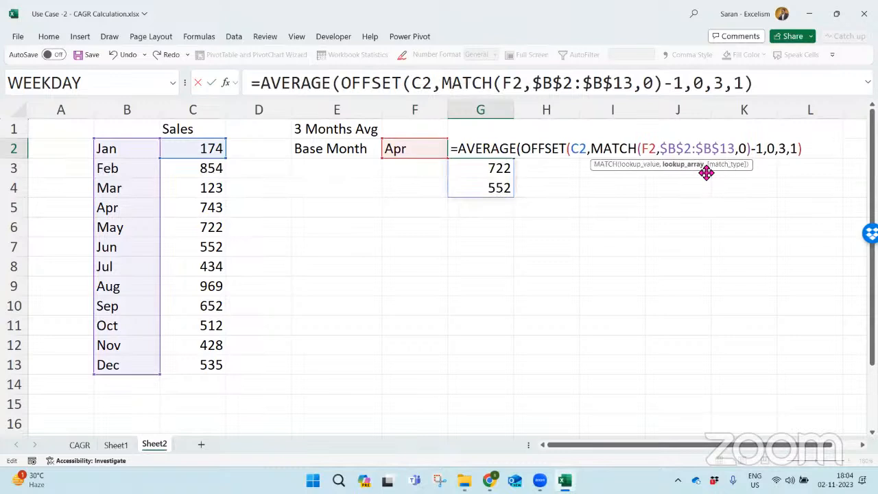
{"action": "key", "text": "Left"}
{"action": "key", "text": "Left"}
{"action": "key", "text": "Left"}
{"action": "key", "text": "Left"}
{"action": "key", "text": "Left"}
{"action": "key", "text": "Left"}
{"action": "key", "text": "Left"}
{"action": "key", "text": "Left"}
{"action": "key", "text": "Left"}
{"action": "key", "text": "Left"}
{"action": "key", "text": "Left"}
{"action": "key", "text": "Left"}
{"action": "key", "text": "Left"}
{"action": "key", "text": "Left"}
{"action": "key", "text": "Left"}
{"action": "key", "text": "Left"}
{"action": "key", "text": "Left"}
{"action": "key", "text": "Left"}
{"action": "key", "text": "Left"}
{"action": "key", "text": "Left"}
{"action": "key", "text": "Return"}
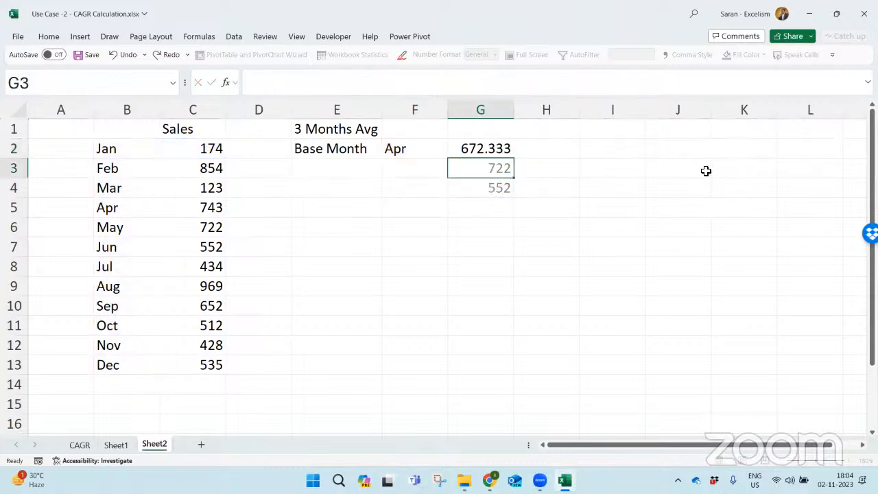
- Change the base month in F2 to May, Jun and finally Jul to test the average in G2
{"action": "key", "text": "Up"}
{"action": "key", "text": "Left"}
{"action": "key", "text": "alt+Down"}
{"action": "key", "text": "Return"}
{"action": "key", "text": "alt+Down"}
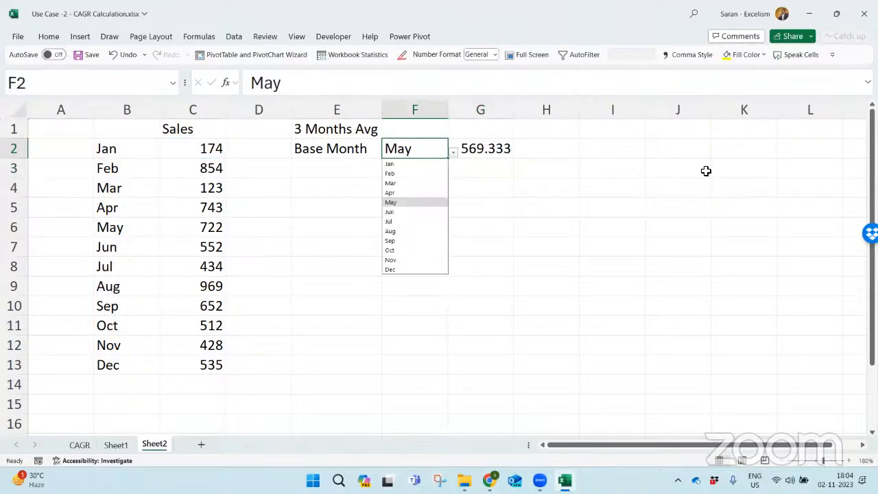
{"action": "key", "text": "Down"}
{"action": "key", "text": "Return"}
{"action": "key", "text": "alt+Down"}
{"action": "key", "text": "Down"}
{"action": "key", "text": "Return"}
- Replace the label in E1 with "Average Months"
{"action": "key", "text": "Up"}
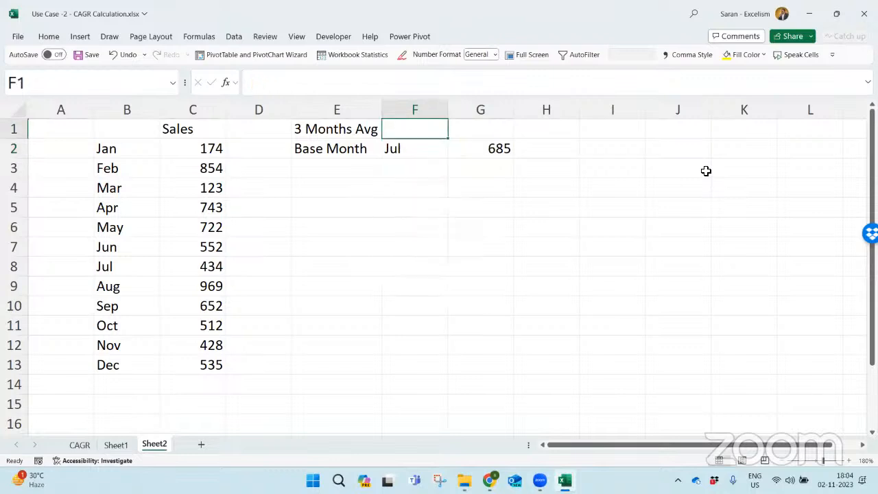
{"action": "key", "text": "Left"}
{"action": "type", "text": "A"}
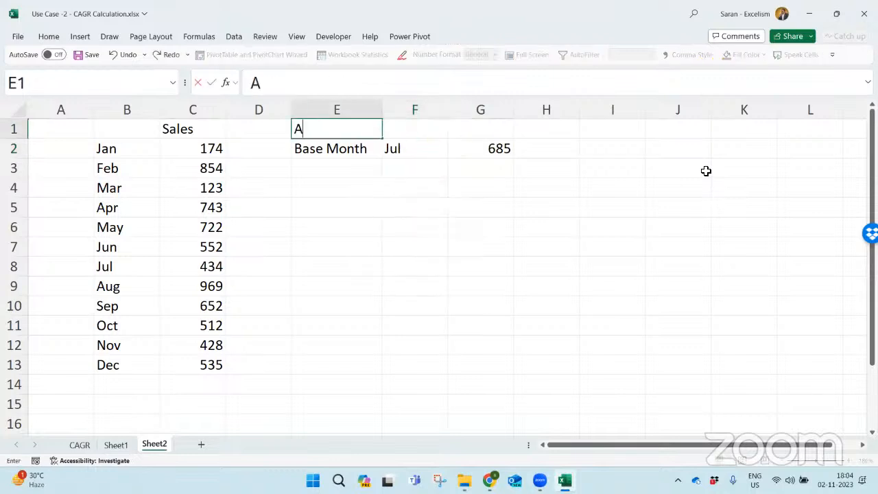
{"action": "type", "text": "veerage"}
{"action": "key", "text": "BackSpace"}
{"action": "key", "text": "BackSpace"}
{"action": "key", "text": "BackSpace"}
{"action": "key", "text": "BackSpace"}
{"action": "key", "text": "BackSpace"}
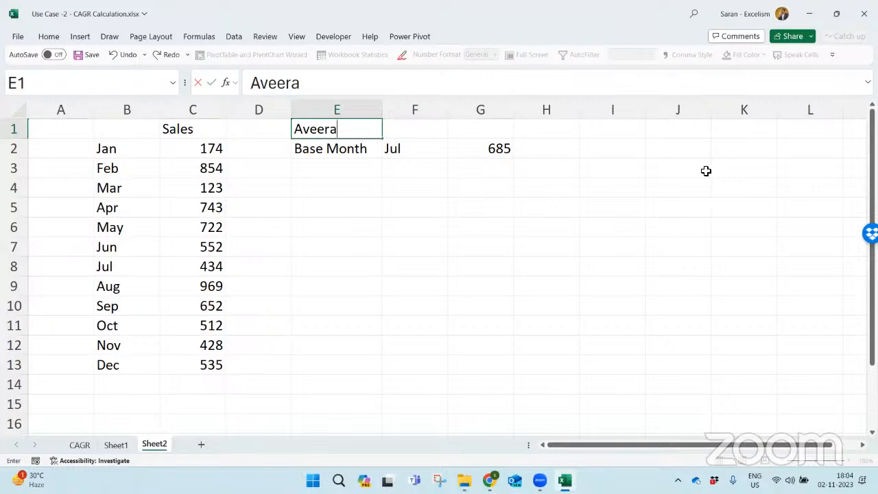
{"action": "type", "text": "rage Months"}
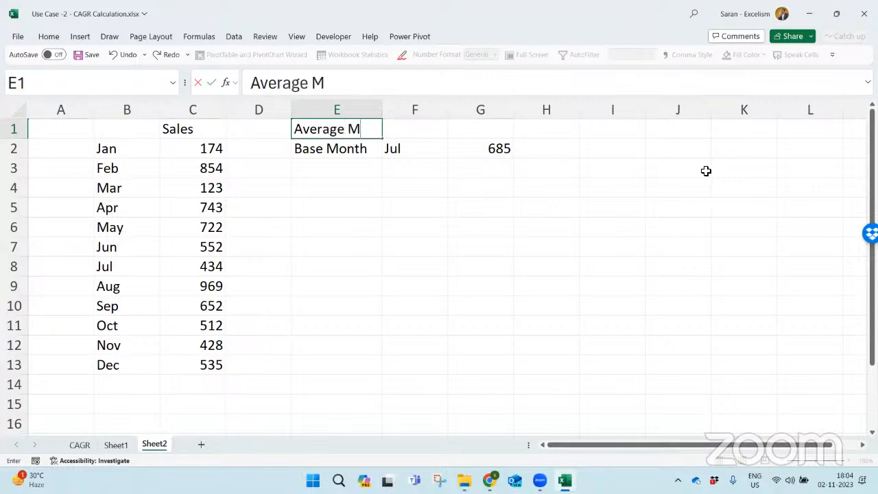
{"action": "key", "text": "Tab"}
- Autofit the width of column E to the text in E1
{"action": "key", "text": "Left"}
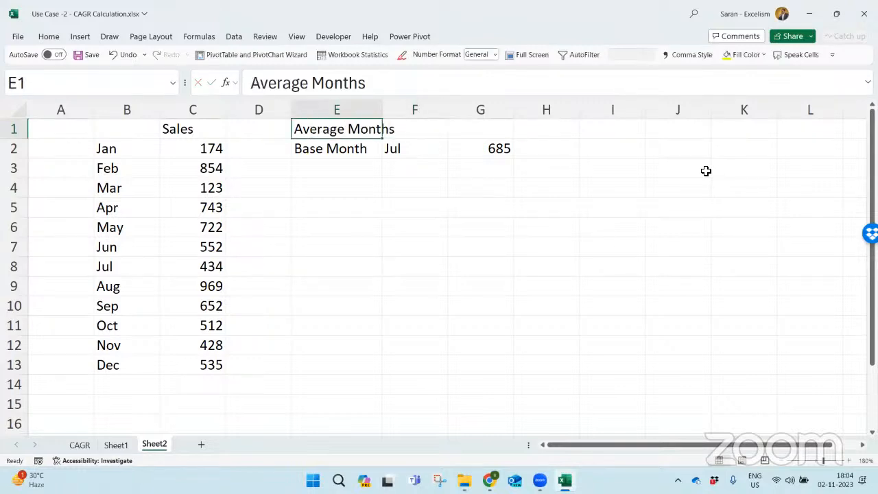
{"action": "key", "text": "alt+o"}
{"action": "key", "text": "c"}
{"action": "key", "text": "a"}
- Add a list data validation to F1 with the source 3,4,5,6 and check its choices
{"action": "key", "text": "Right"}
{"action": "key", "text": "alt+d"}
{"action": "key", "text": "l"}
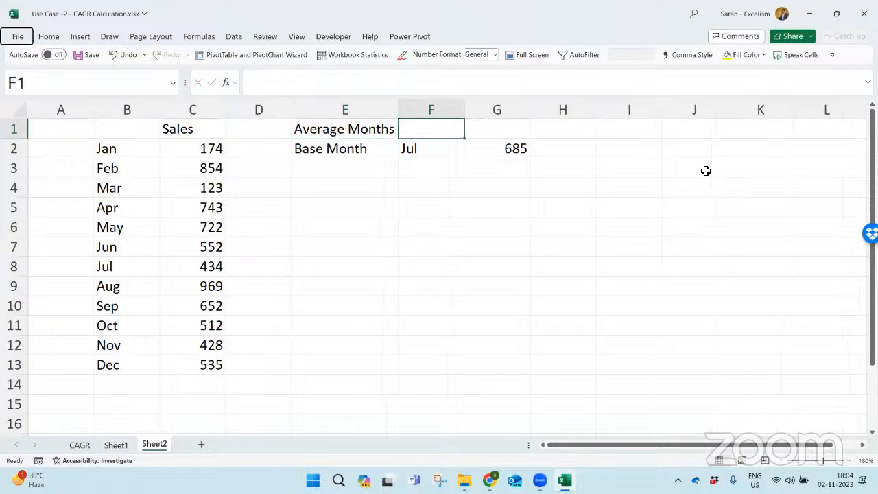
{"action": "key", "text": "Down"}
{"action": "key", "text": "Down"}
{"action": "key", "text": "Down"}
{"action": "key", "text": "Return"}
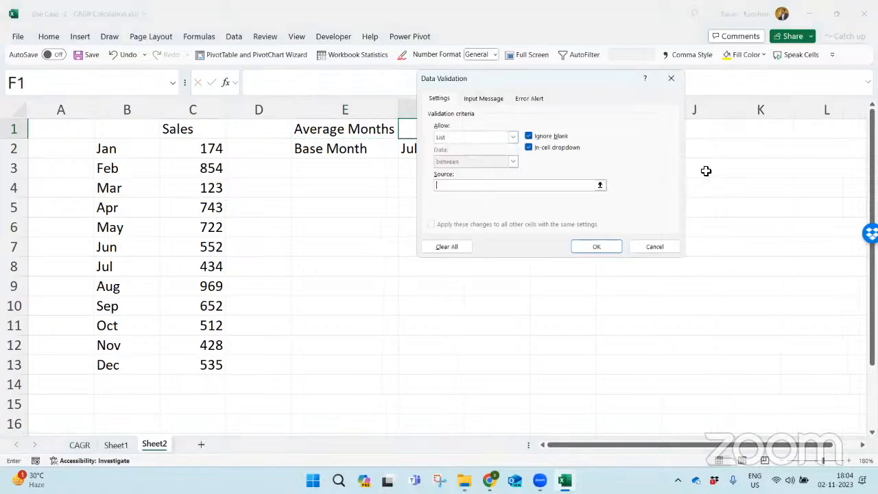
{"action": "key", "text": "Tab"}
{"action": "key", "text": "Tab"}
{"action": "key", "text": "Tab"}
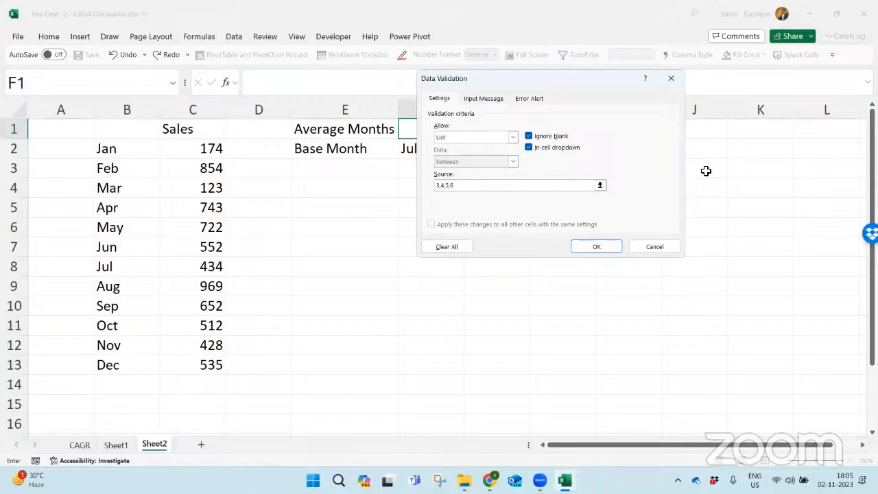
{"action": "key", "text": "Return"}
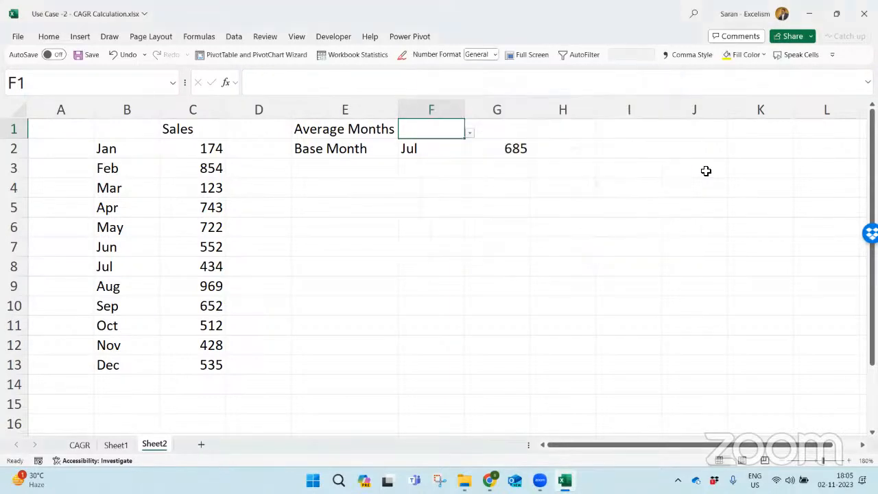
{"action": "key", "text": "alt+Down"}
{"action": "key", "text": "Escape"}
- Replace the OFFSET height argument 3 in the G2 formula with a reference to F1
{"action": "key", "text": "Down"}
{"action": "key", "text": "Right"}
{"action": "key", "text": "F2"}
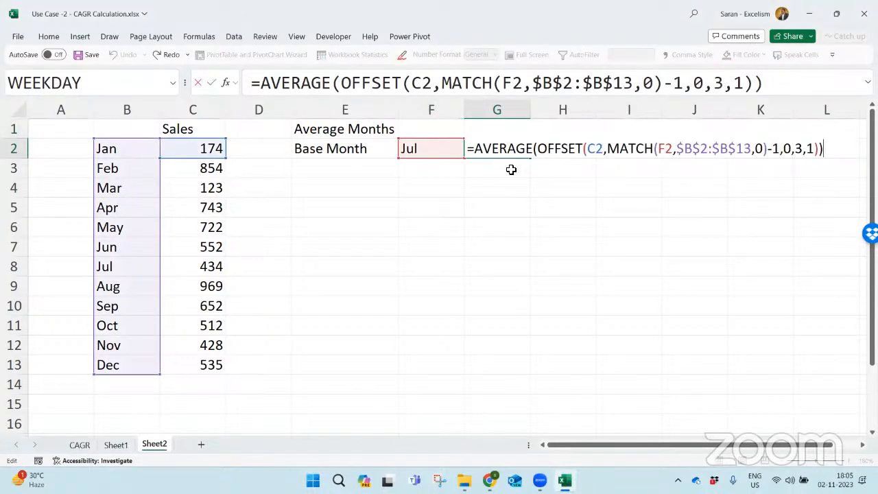
{"action": "double_click", "coordinate": [799, 149]}
{"action": "key", "text": "Delete"}
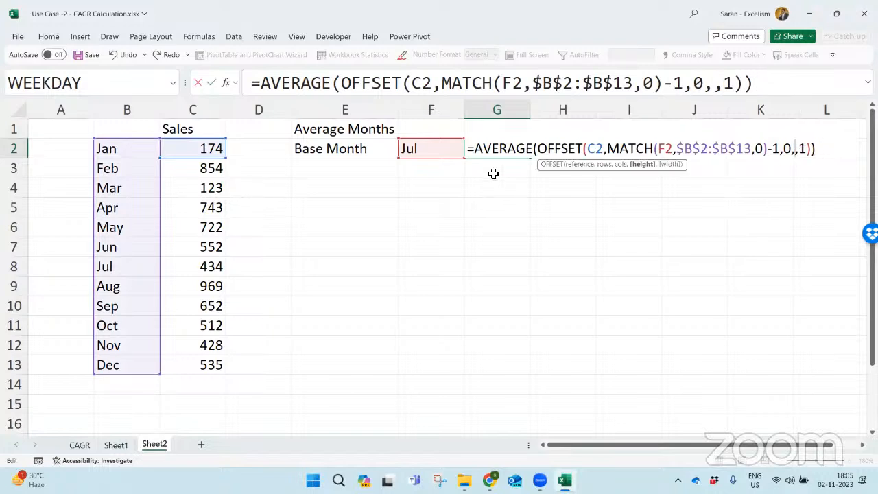
{"action": "left_click", "coordinate": [434, 131]}
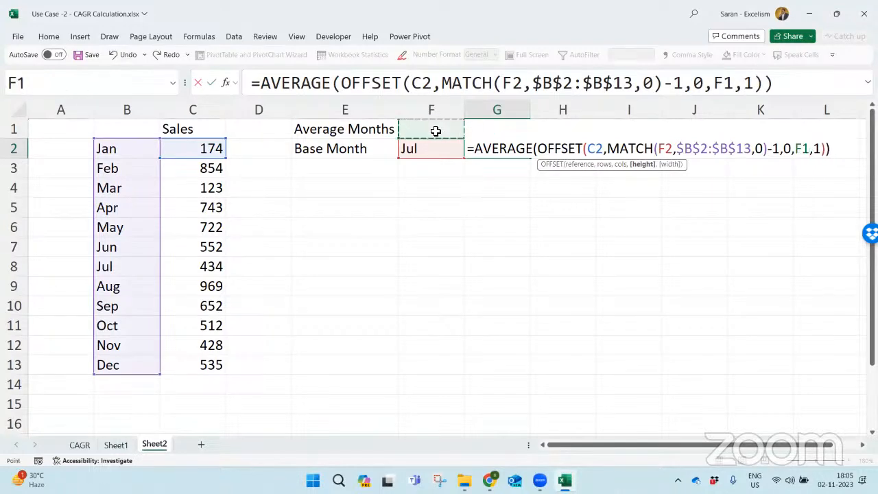
{"action": "key", "text": "Return"}
- Set the average months in F1 to 3 and compare G2 with the average of C8:C10
{"action": "key", "text": "Up"}
{"action": "key", "text": "Left"}
{"action": "key", "text": "Up"}
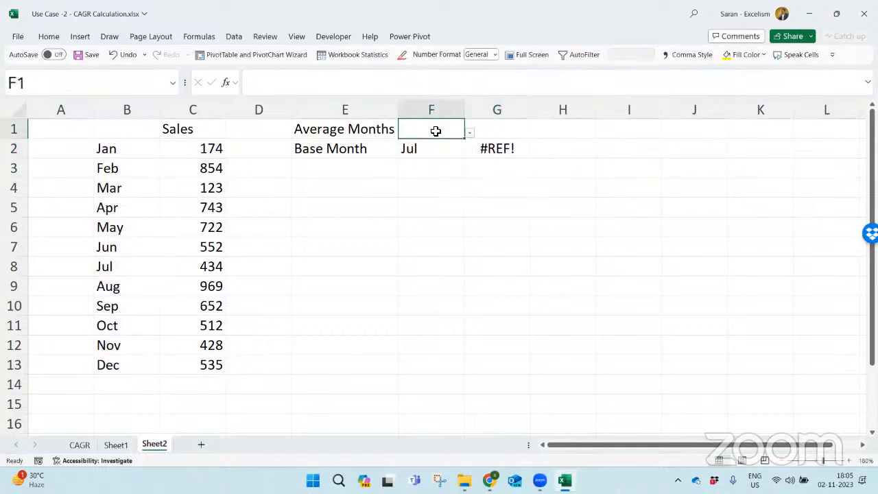
{"action": "type", "text": "3"}
{"action": "key", "text": "Return"}
{"action": "key", "text": "Right"}
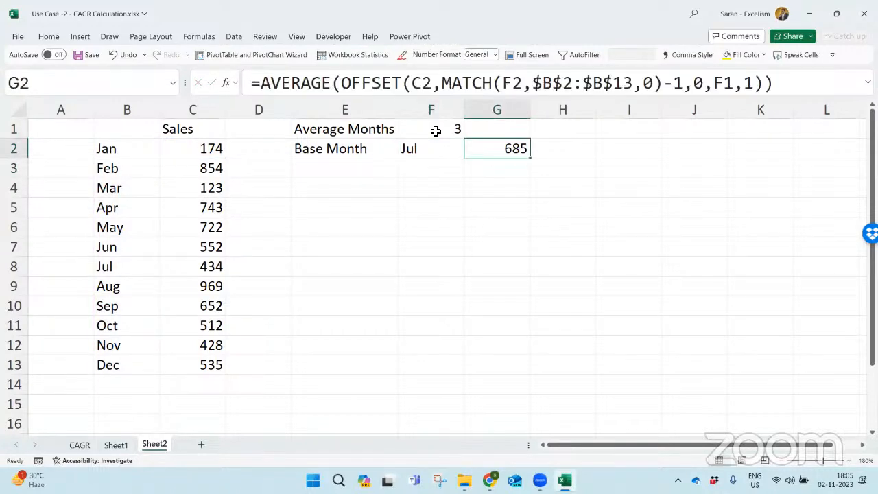
{"action": "left_click_drag", "start_coordinate": [204, 266], "coordinate": [201, 301]}
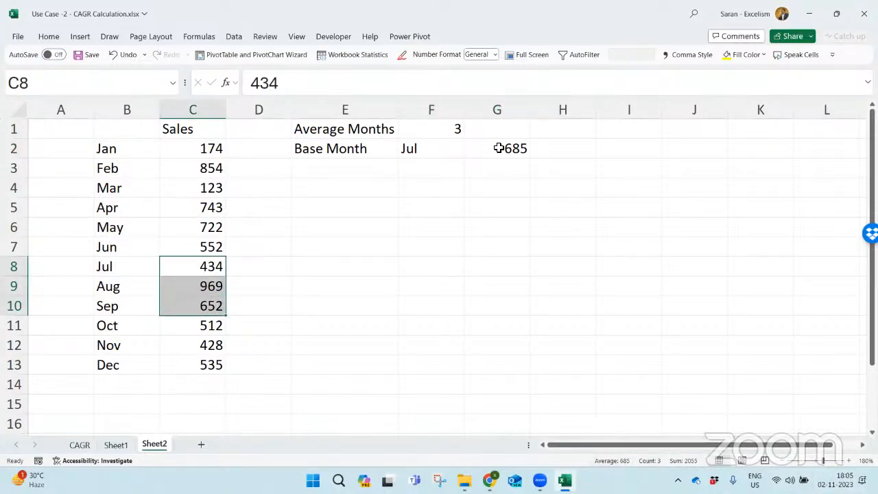
- Change the average months in F1 to 4 and compare G2 with the average of C8:C11
{"action": "left_click", "coordinate": [462, 132]}
{"action": "key", "text": "alt+Down"}
{"action": "key", "text": "Down"}
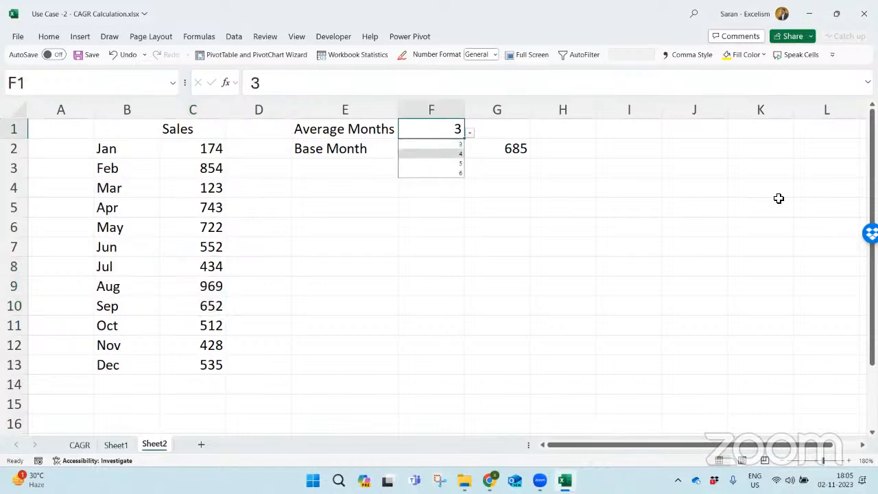
{"action": "key", "text": "Return"}
{"action": "left_click_drag", "start_coordinate": [216, 268], "coordinate": [208, 332]}
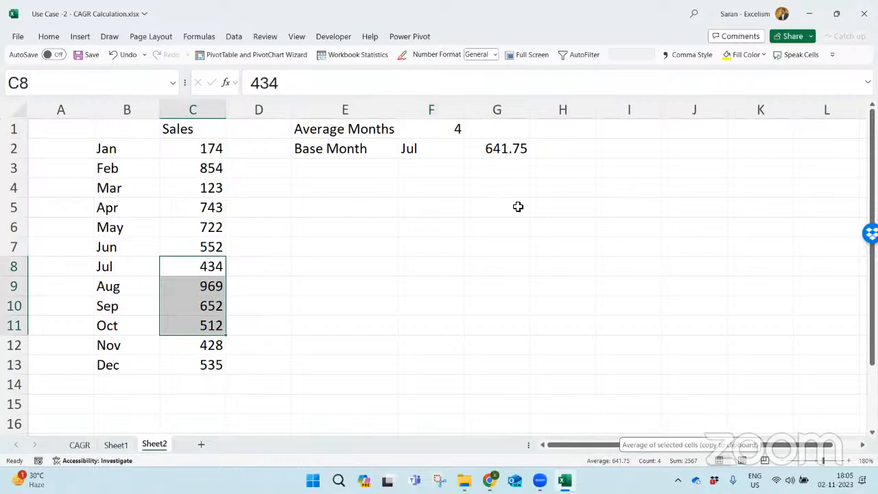
- Change the average months in F1 to 6 and compare G2 with the average of C8:C13
{"action": "left_click", "coordinate": [461, 129]}
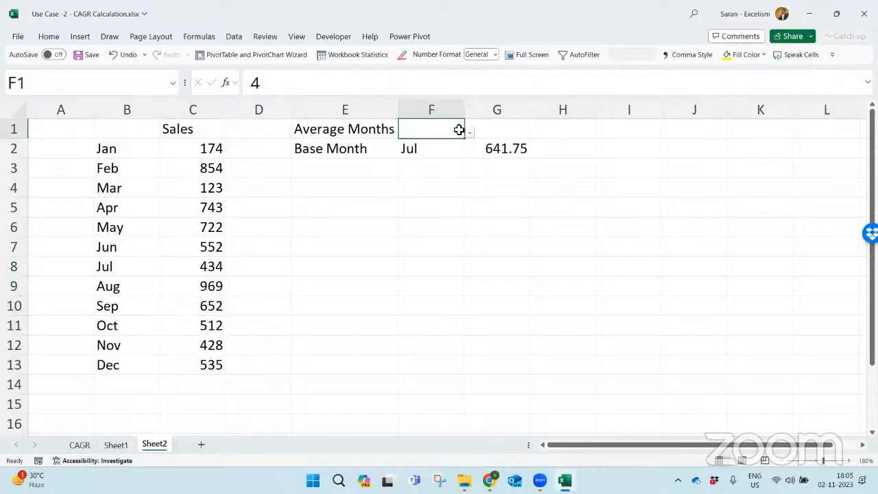
{"action": "key", "text": "alt+Down"}
{"action": "key", "text": "Down"}
{"action": "key", "text": "Down"}
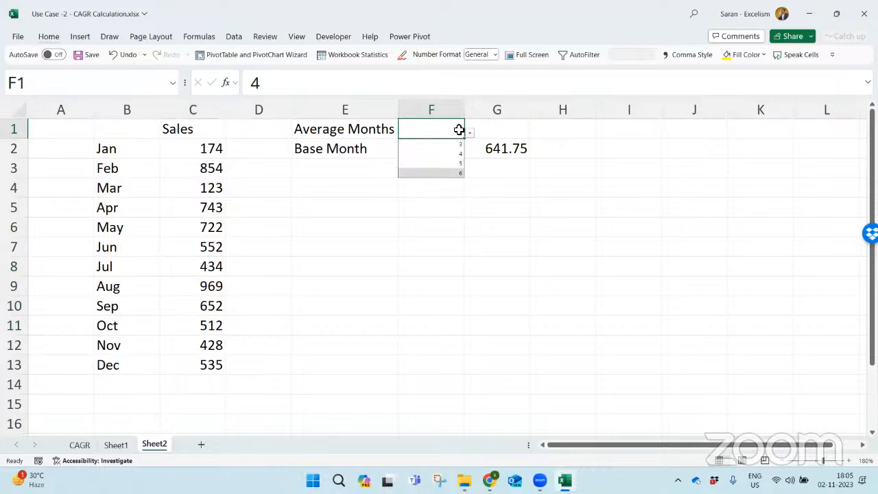
{"action": "key", "text": "Return"}
{"action": "left_click_drag", "start_coordinate": [209, 262], "coordinate": [197, 364]}
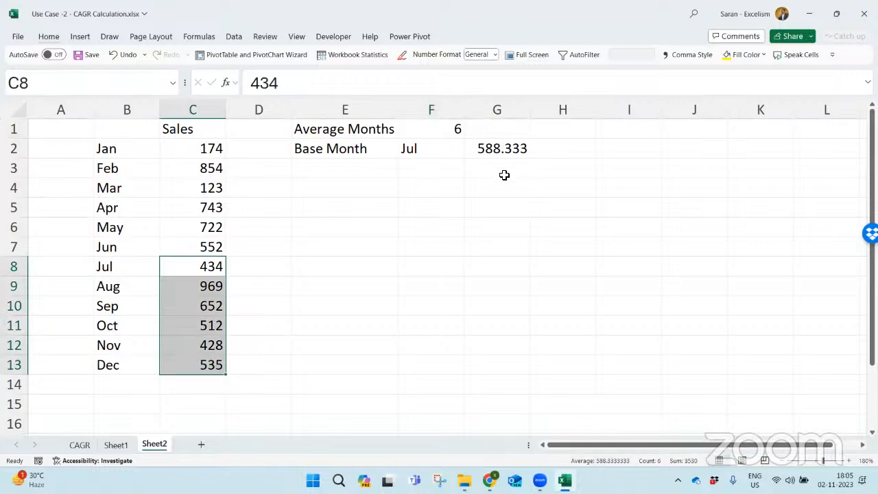
- Save and close the Use Case -2 - CAGR Calculation workbook
{"action": "left_click", "coordinate": [434, 219]}
{"action": "key", "text": "ctrl+s"}
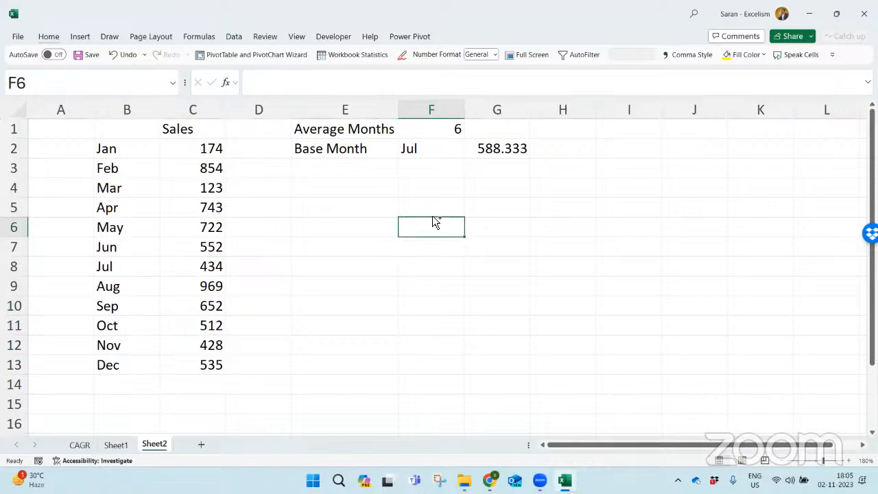
{"action": "key", "text": "ctrl+w"}
- Switch to the OFFSET use-cases folder in File Explorer and open Use Case 3 - XLOOKUP() Combination.xlsx
{"action": "key", "text": "alt+Tab"}
{"action": "key", "text": "alt+Tab"}
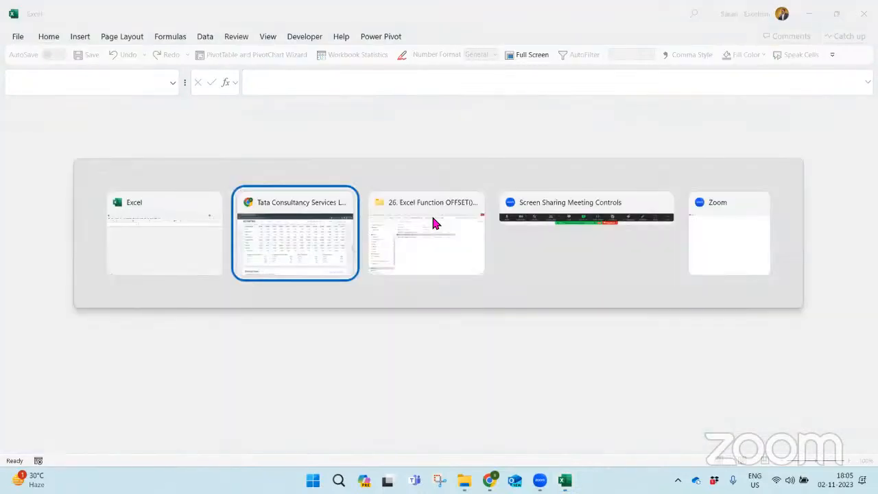
{"action": "key", "text": "Down"}
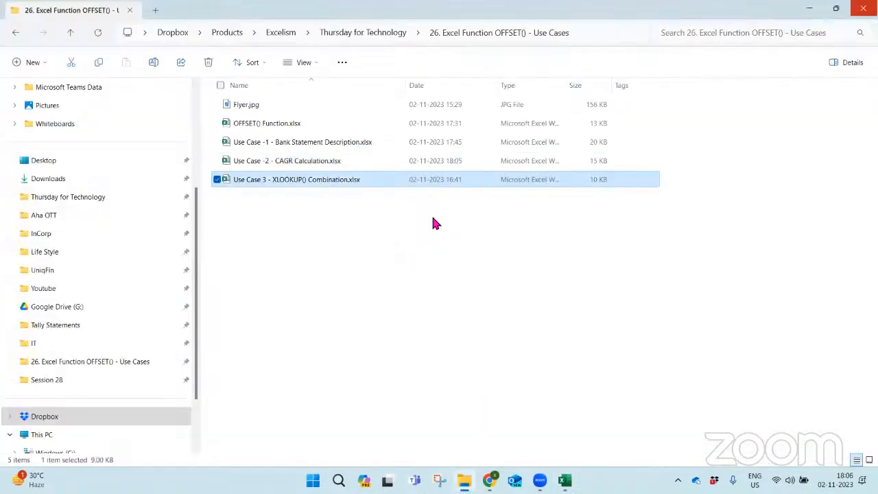
{"action": "key", "text": "Return"}
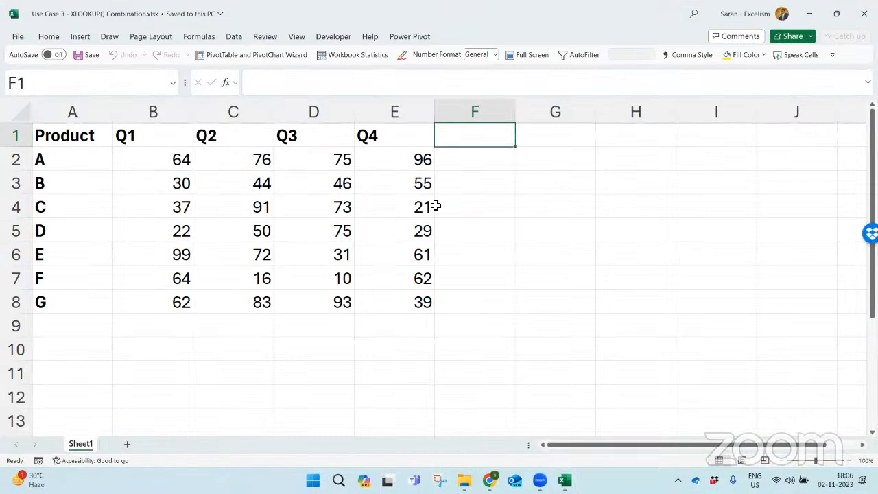
- Enter the headings Product in G1 and Qrtr in H1
{"action": "key", "text": "Right"}
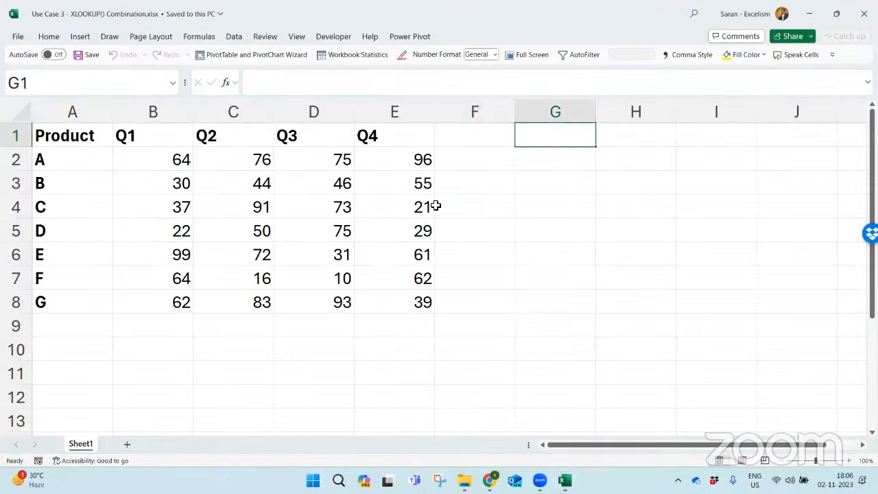
{"action": "type", "text": "Product"}
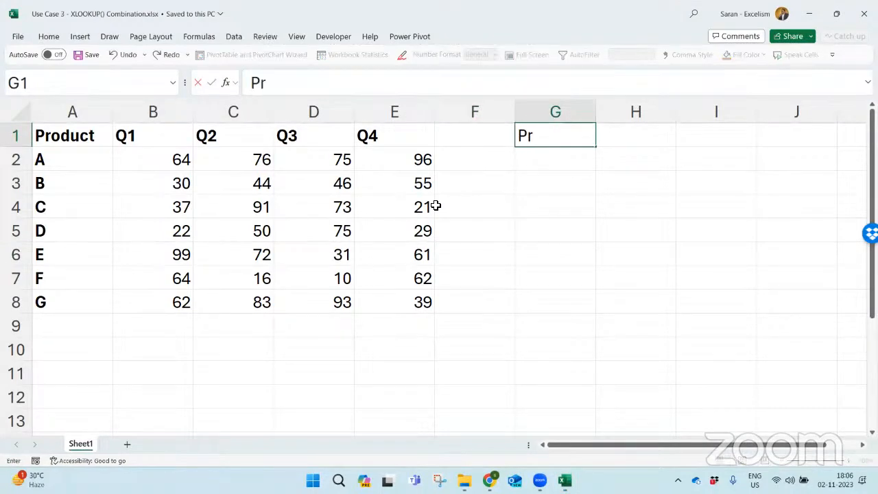
{"action": "key", "text": "Tab"}
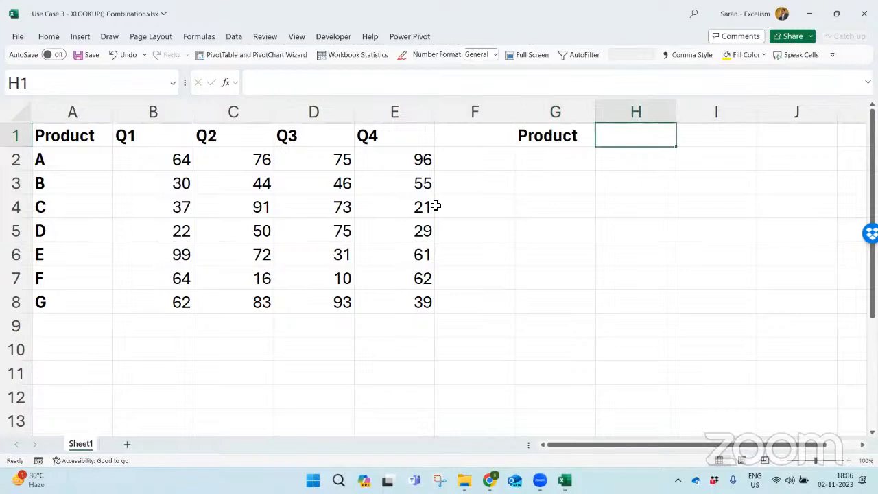
{"action": "type", "text": "Qrt"}
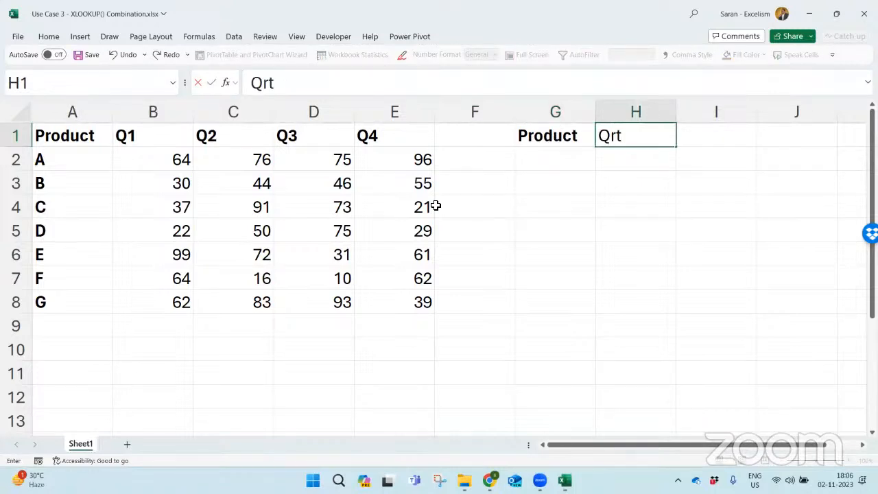
{"action": "type", "text": "t"}
{"action": "key", "text": "Return"}
{"action": "key", "text": "Right"}
{"action": "key", "text": "Up"}
{"action": "key", "text": "F2"}
{"action": "key", "text": "BackSpace"}
{"action": "type", "text": "r"}
{"action": "key", "text": "Return"}
- Add a list data validation to G2 using the product names in A2:A8 as its source
{"action": "key", "text": "Left"}
{"action": "key", "text": "l"}
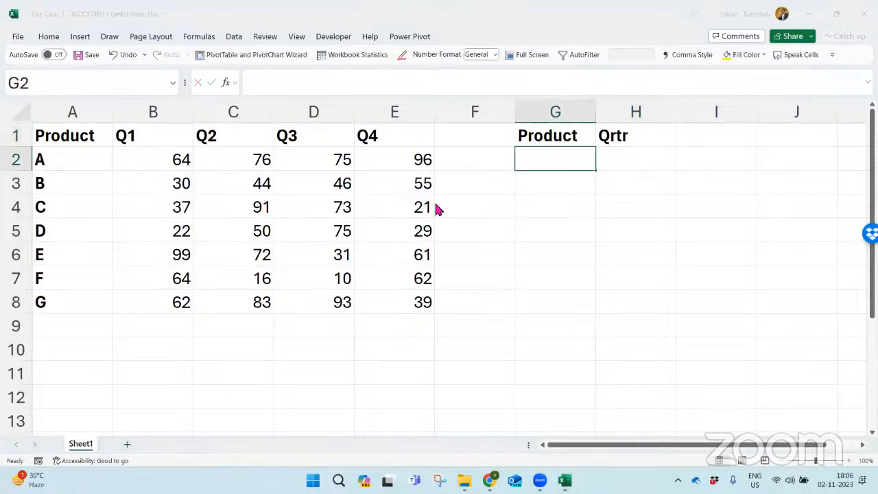
{"action": "key", "text": "alt+Down"}
{"action": "key", "text": "Up"}
{"action": "key", "text": "Up"}
{"action": "key", "text": "Up"}
{"action": "key", "text": "Down"}
{"action": "key", "text": "Up"}
{"action": "key", "text": "Up"}
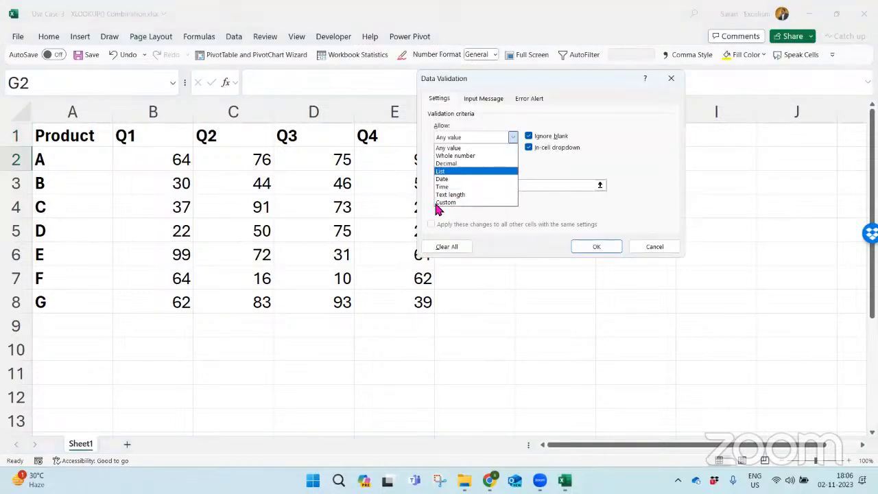
{"action": "key", "text": "Return"}
{"action": "key", "text": "Tab"}
{"action": "key", "text": "Tab"}
{"action": "key", "text": "Tab"}
{"action": "key", "text": "Left"}
{"action": "key", "text": "Left"}
{"action": "key", "text": "Left"}
{"action": "key", "text": "Left"}
{"action": "key", "text": "Left"}
{"action": "key", "text": "Left"}
{"action": "key", "text": "ctrl+shift+Down"}
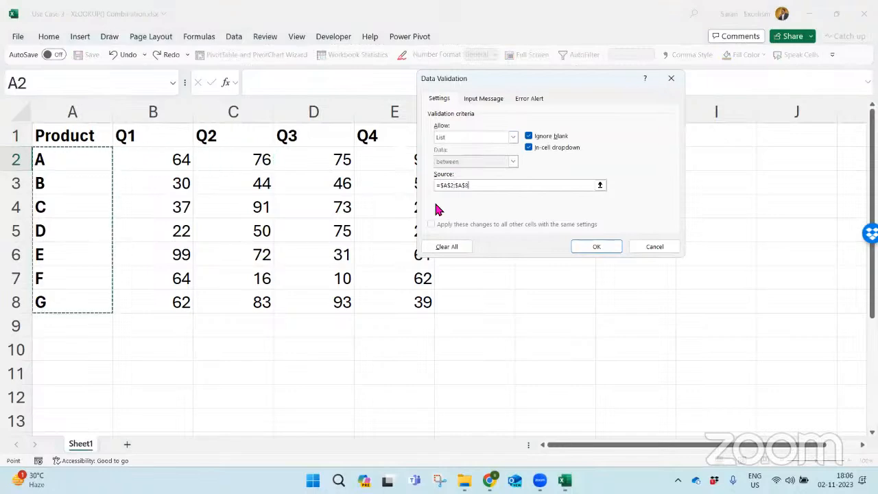
{"action": "key", "text": "Return"}
- Choose product B from the dropdown list in G2
{"action": "key", "text": "alt+Down"}
{"action": "key", "text": "Down"}
{"action": "key", "text": "Return"}
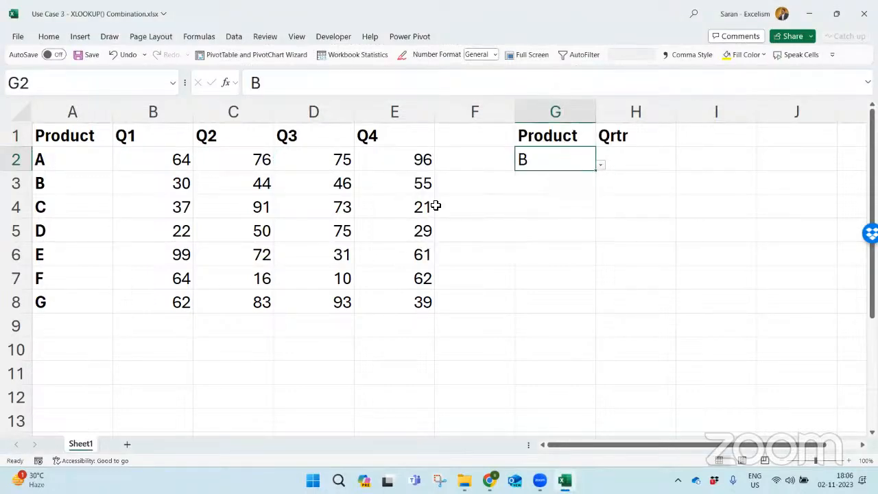
- Add a list data validation to H2 using the quarter headings in B1:E1 as its source
{"action": "key", "text": "Tab"}
{"action": "key", "text": "alt+Tab"}
{"action": "key", "text": "alt+Tab"}
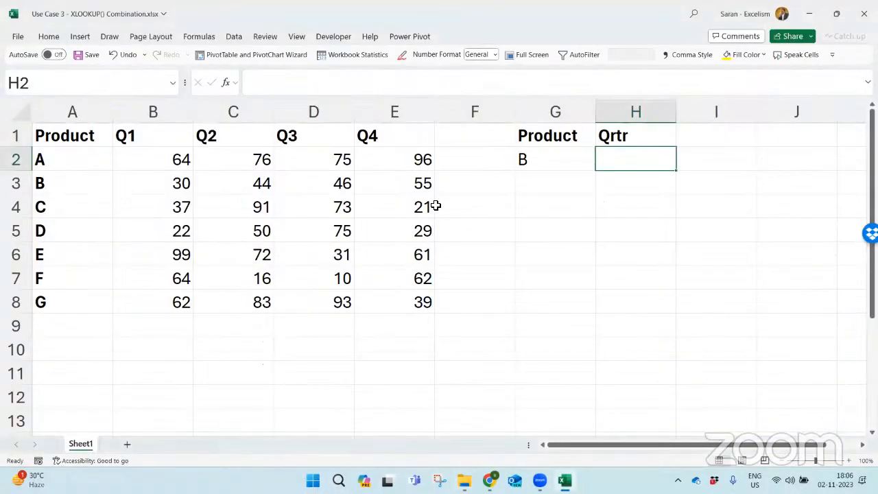
{"action": "key", "text": "alt+a"}
{"action": "key", "text": "v"}
{"action": "key", "text": "v"}
{"action": "key", "text": "alt+Down"}
{"action": "key", "text": "Up"}
{"action": "key", "text": "Up"}
{"action": "key", "text": "Up"}
{"action": "key", "text": "Up"}
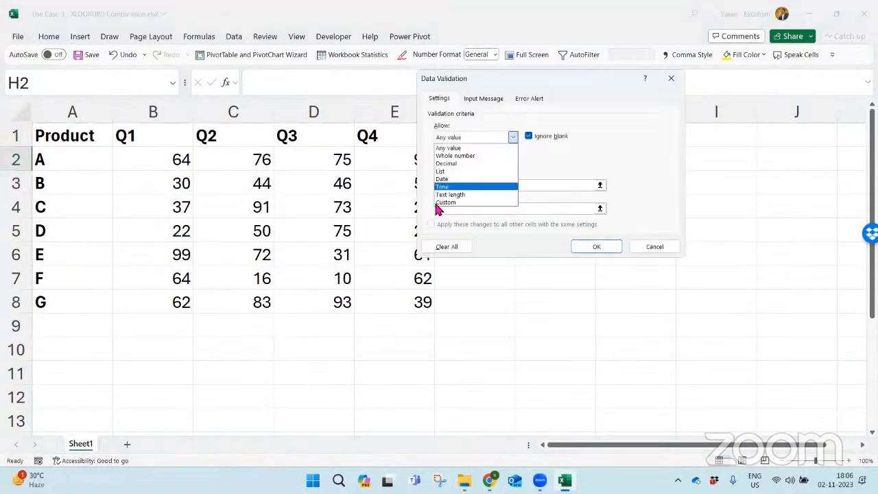
{"action": "key", "text": "Return"}
{"action": "key", "text": "alt+s"}
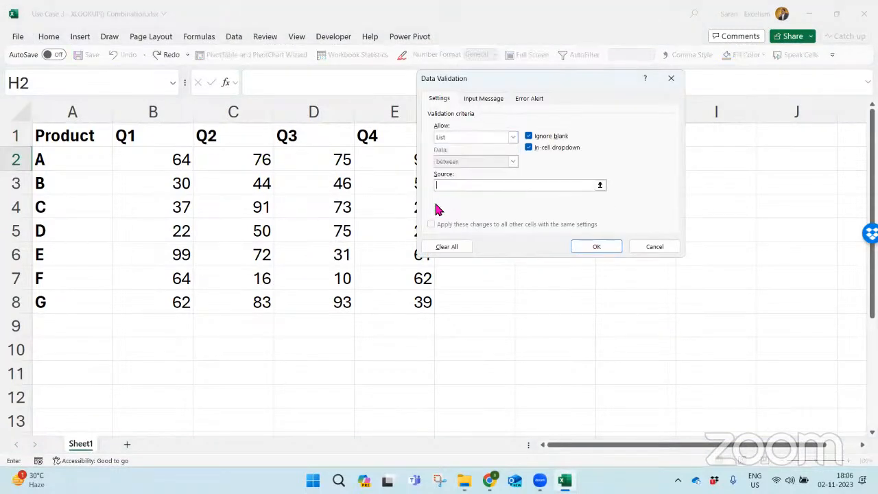
{"action": "key", "text": "Left"}
{"action": "key", "text": "Left"}
{"action": "key", "text": "Left"}
{"action": "key", "text": "Left"}
{"action": "key", "text": "Up"}
{"action": "key", "text": "ctrl+Left"}
{"action": "key", "text": "Right"}
{"action": "key", "text": "ctrl+shift+Right"}
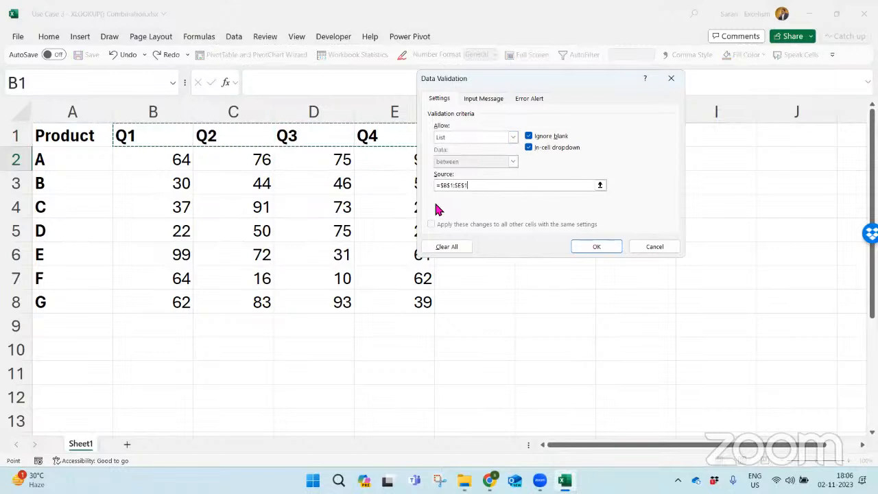
{"action": "key", "text": "Return"}
- Choose quarter Q2 from the dropdown list in H2
{"action": "key", "text": "alt+Down"}
{"action": "key", "text": "Down"}
{"action": "key", "text": "Return"}
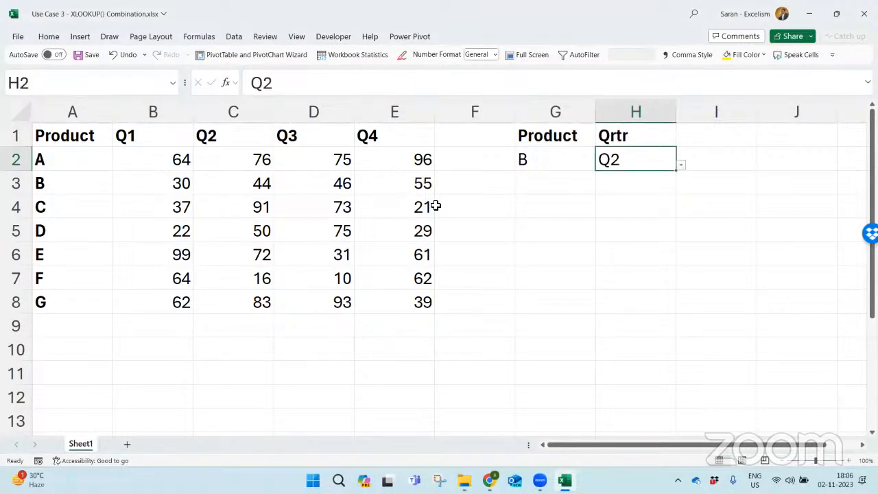
- Enter the text XLOOKUP&OFFSET in cell I2 beside the selected quarter
{"action": "key", "text": "Right"}
{"action": "key", "text": "Up"}
{"action": "key", "text": "shift+Down"}
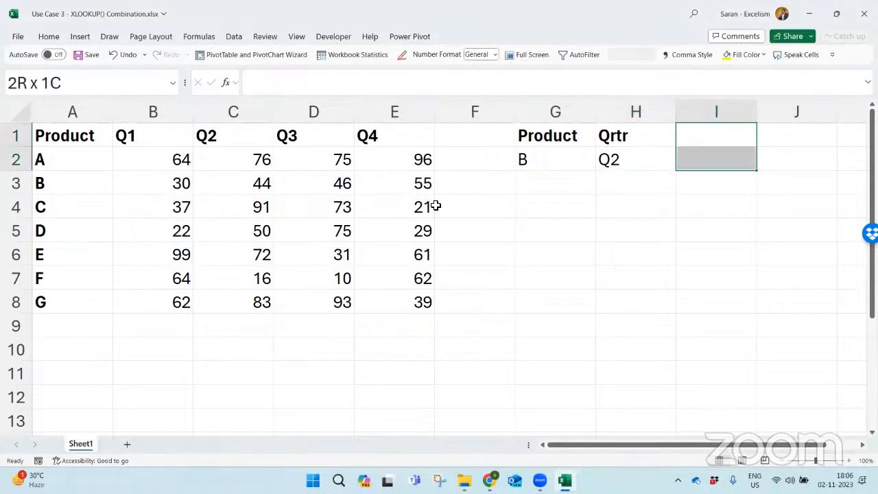
{"action": "key", "text": "Down"}
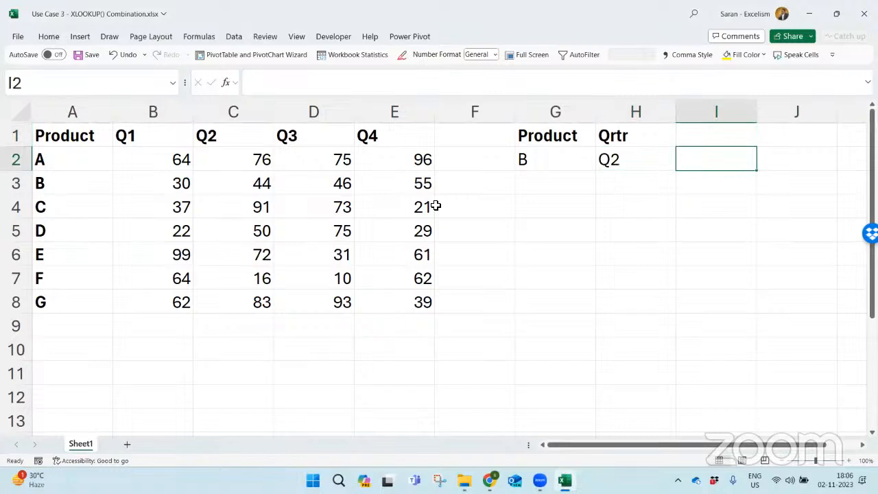
{"action": "type", "text": "XLOK"}
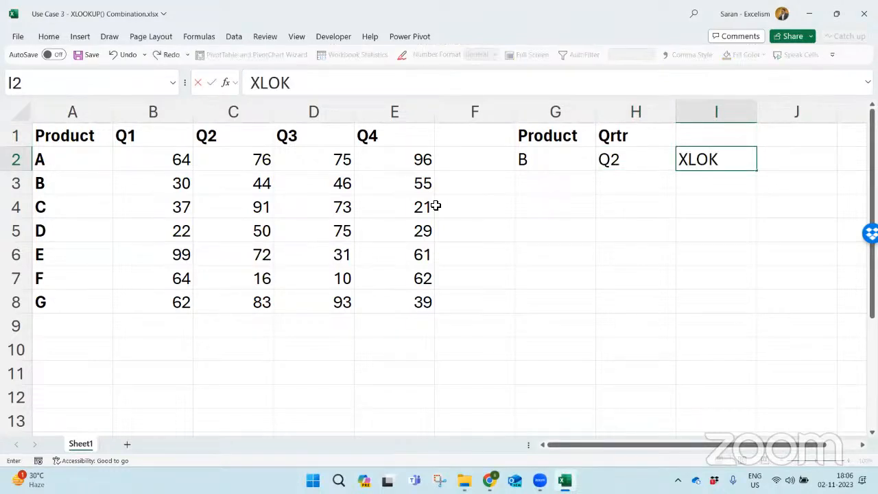
{"action": "key", "text": "BackSpace"}
{"action": "type", "text": "OKU"}
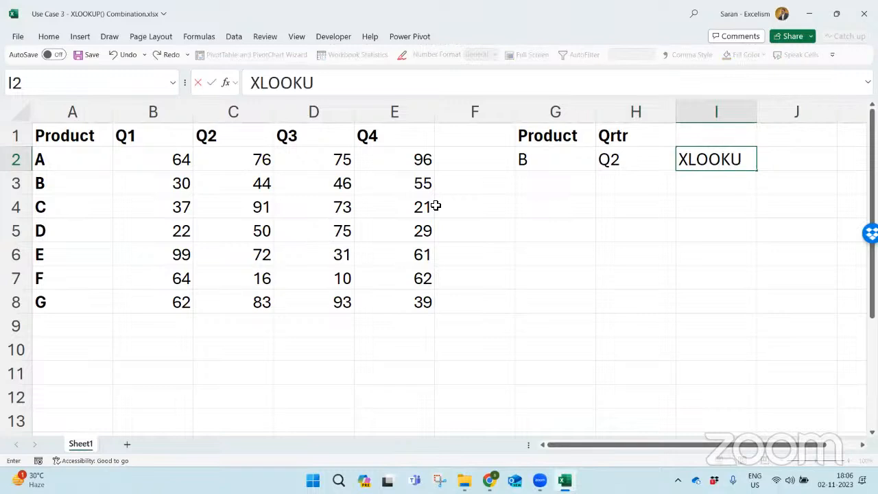
{"action": "type", "text": "P&OFF"}
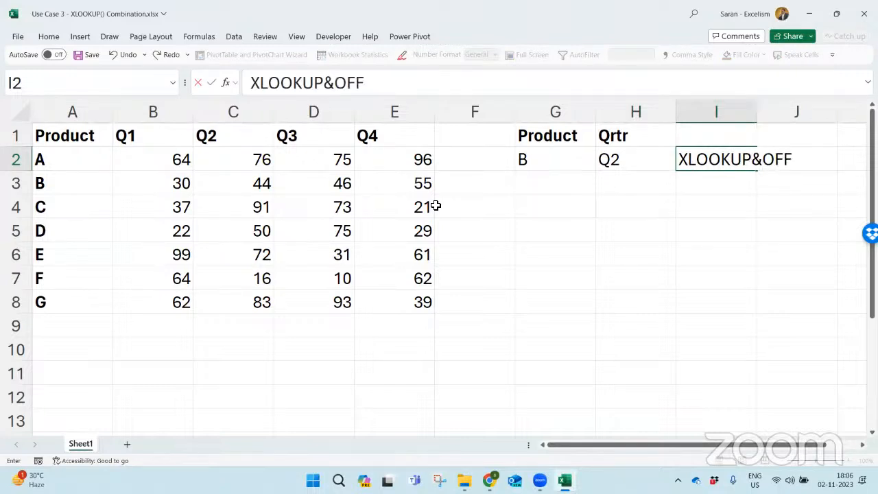
{"action": "type", "text": "SET"}
{"action": "key", "text": "Return"}
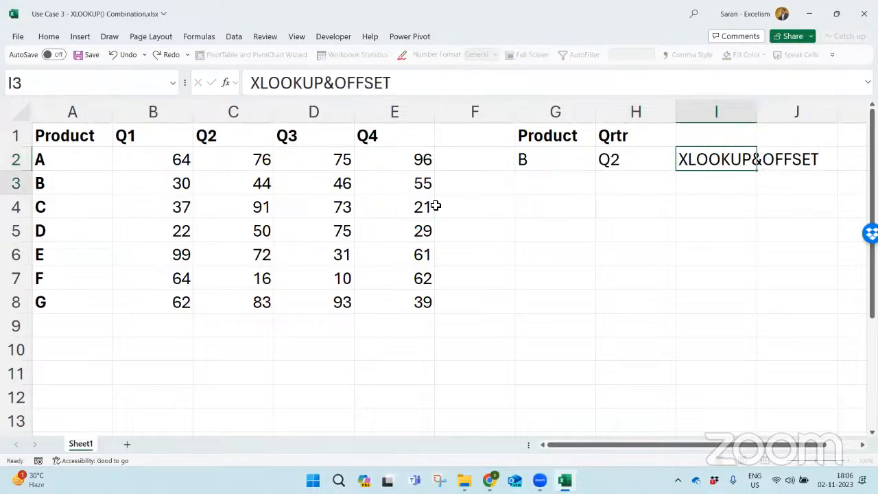
{"action": "key", "text": "Up"}
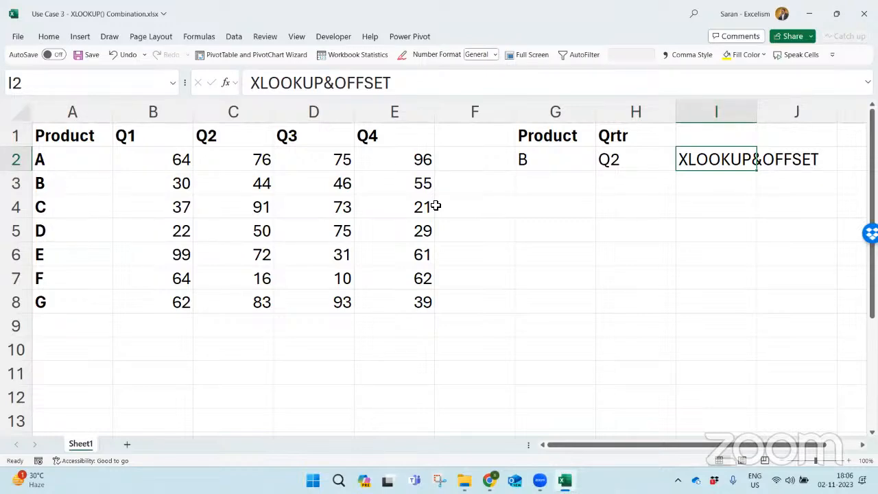
- Save and close the XLOOKUP() Combination workbook and return to the OFFSET use-cases folder
{"action": "key", "text": "alt+Tab"}
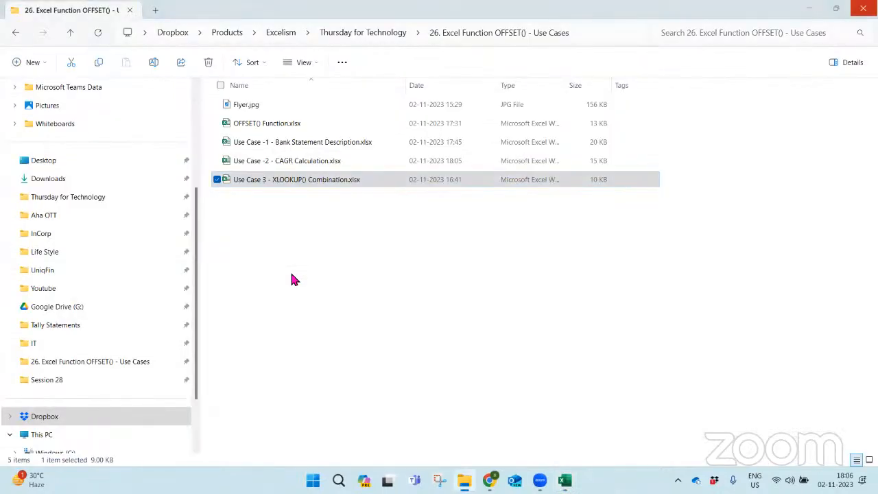
{"action": "key", "text": "alt+Tab"}
{"action": "key", "text": "ctrl+w"}
{"action": "key", "text": "alt+Tab"}
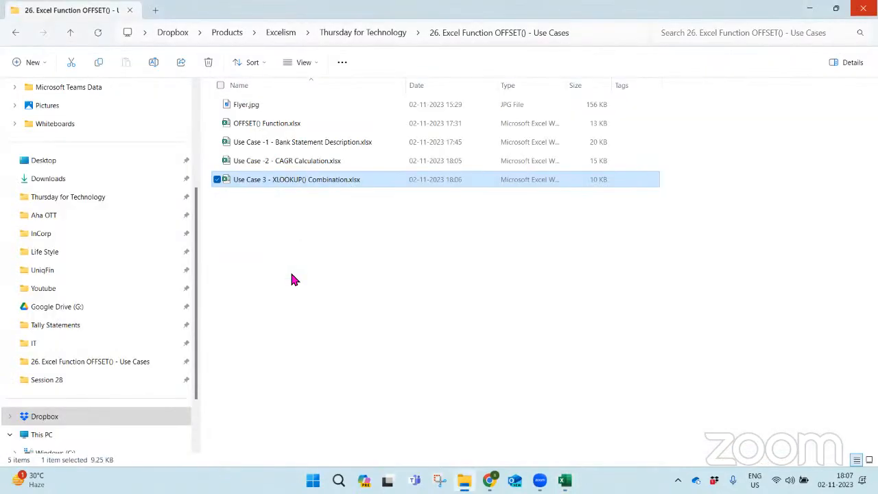
- Select Flyer.jpg in the OFFSET use-cases folder
{"action": "key", "text": "Up"}
{"action": "key", "text": "Up"}
{"action": "key", "text": "Up"}
{"action": "key", "text": "Up"}
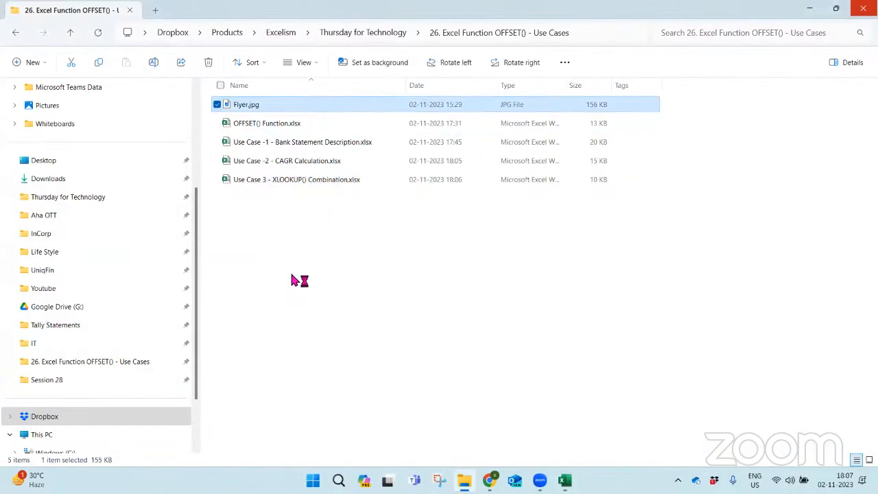